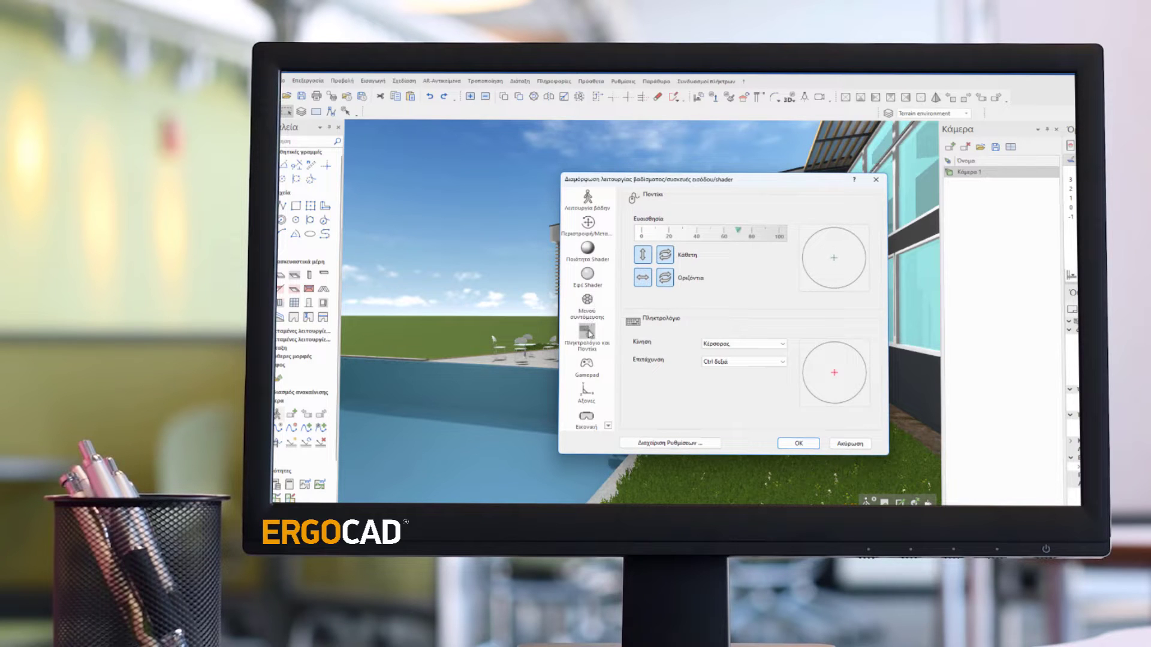
click(587, 199)
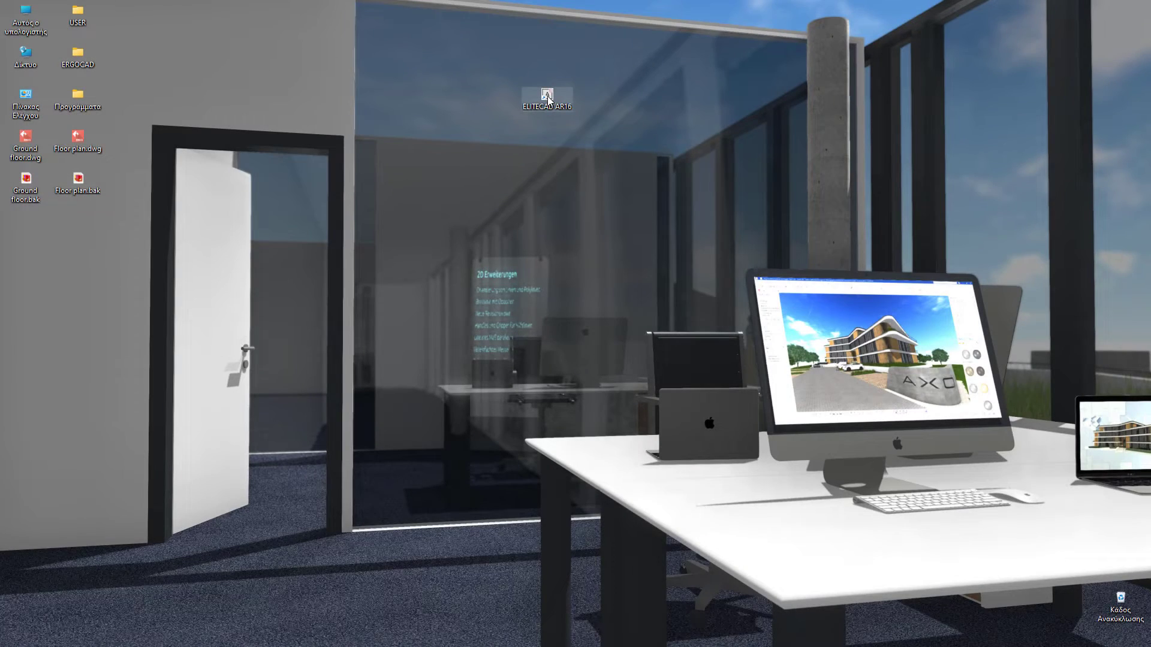
Step: Launch ELITECAD AR16 from the desktop and dismiss its welcome window
double_click(546, 96)
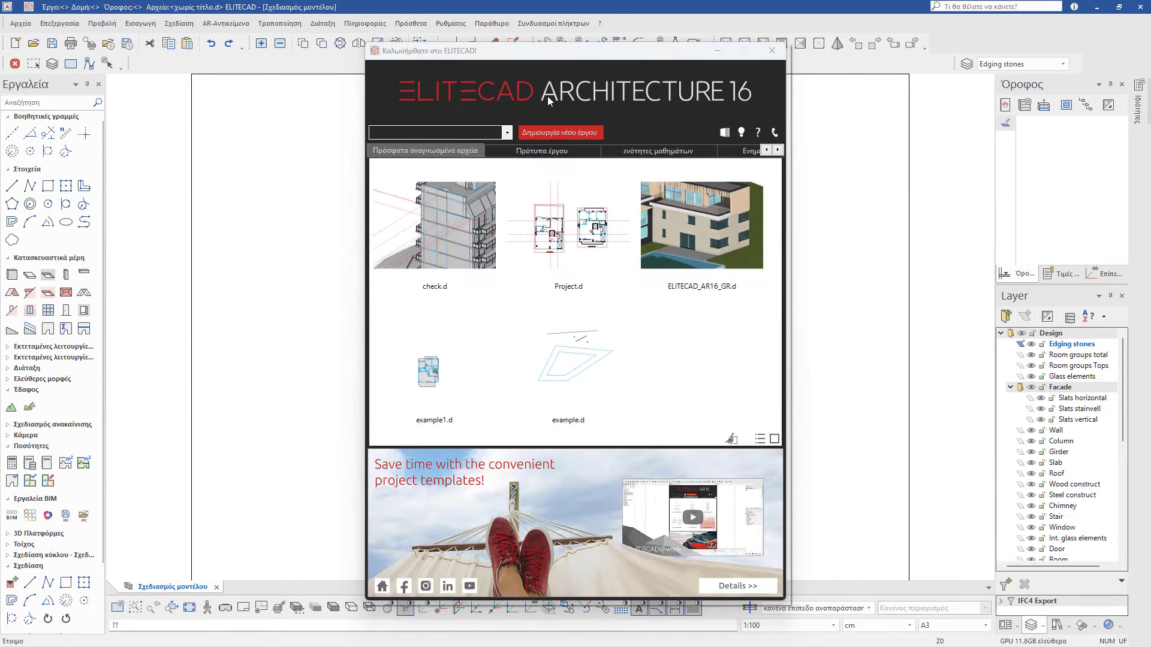
click(771, 51)
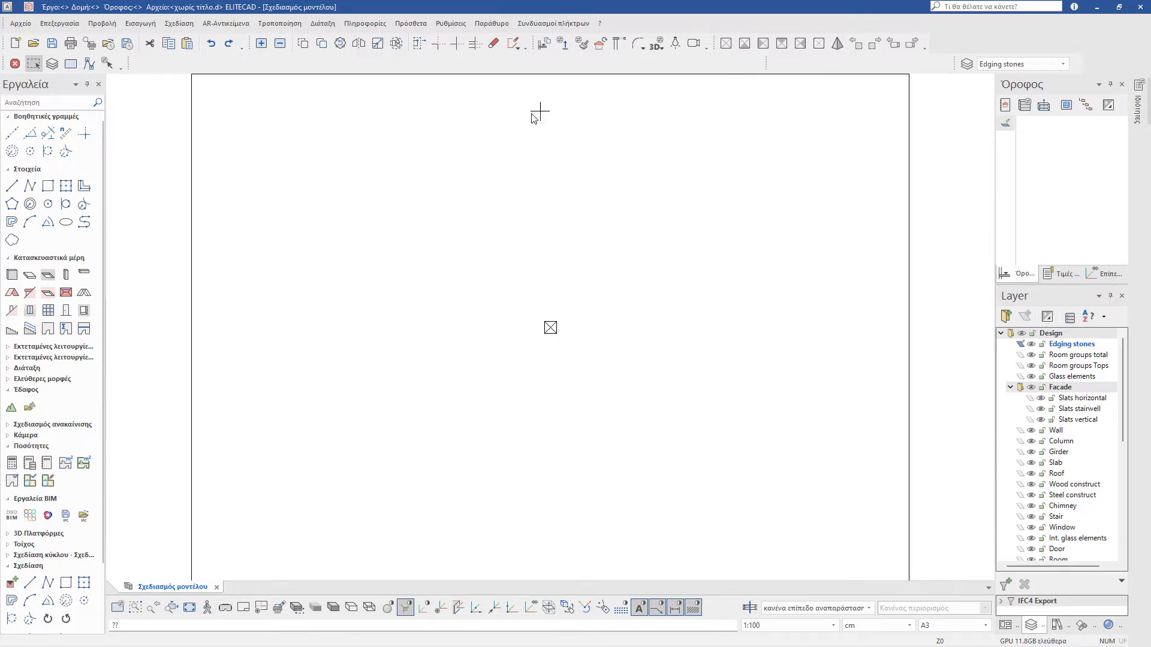
scroll(563, 238, down, 3)
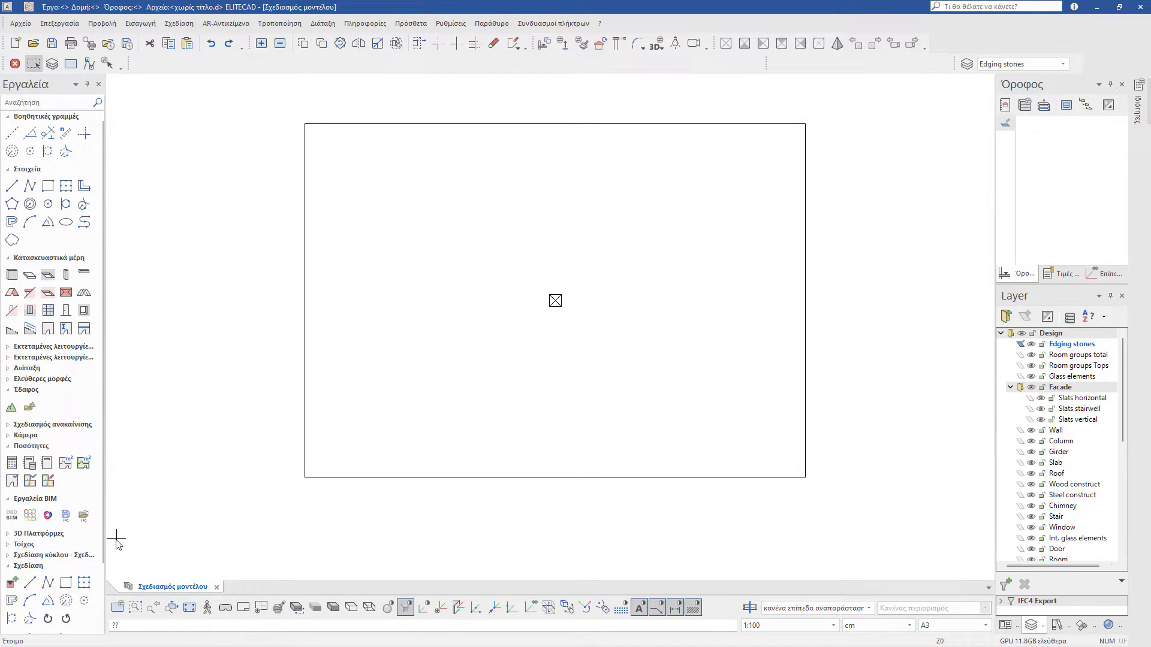
Step: Create a project named "New Project" with the automatic DIN 277 template, accepting the project options with their property fields blank
mouse_move(106, 550)
click(1007, 106)
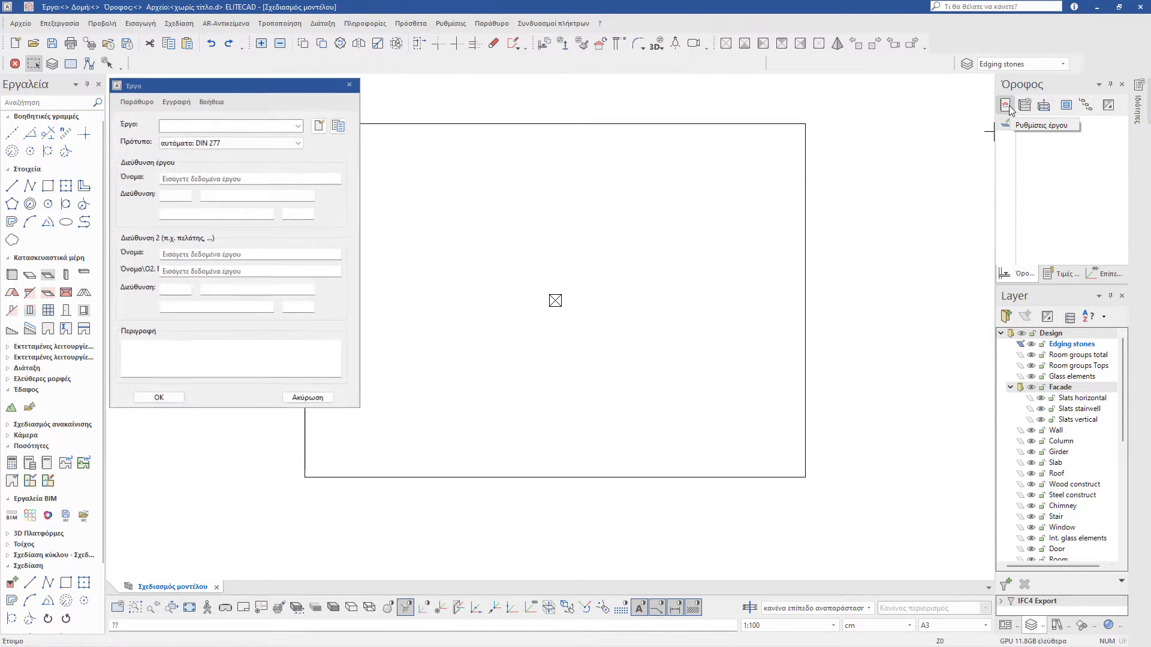
drag(277, 84, 596, 117)
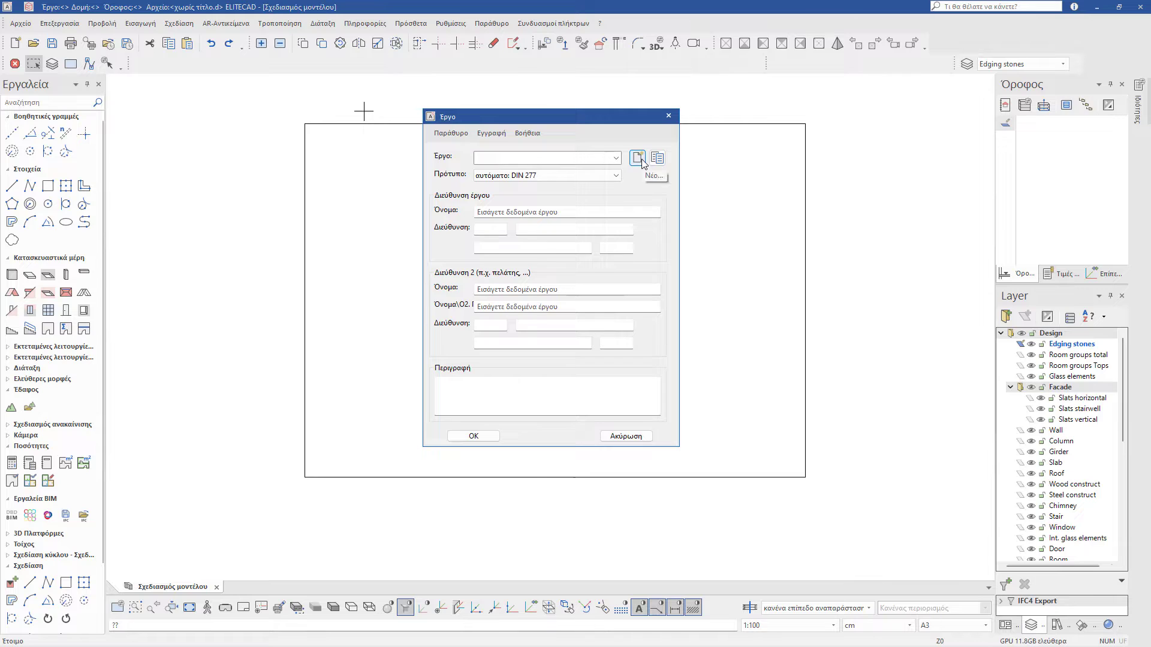
click(637, 158)
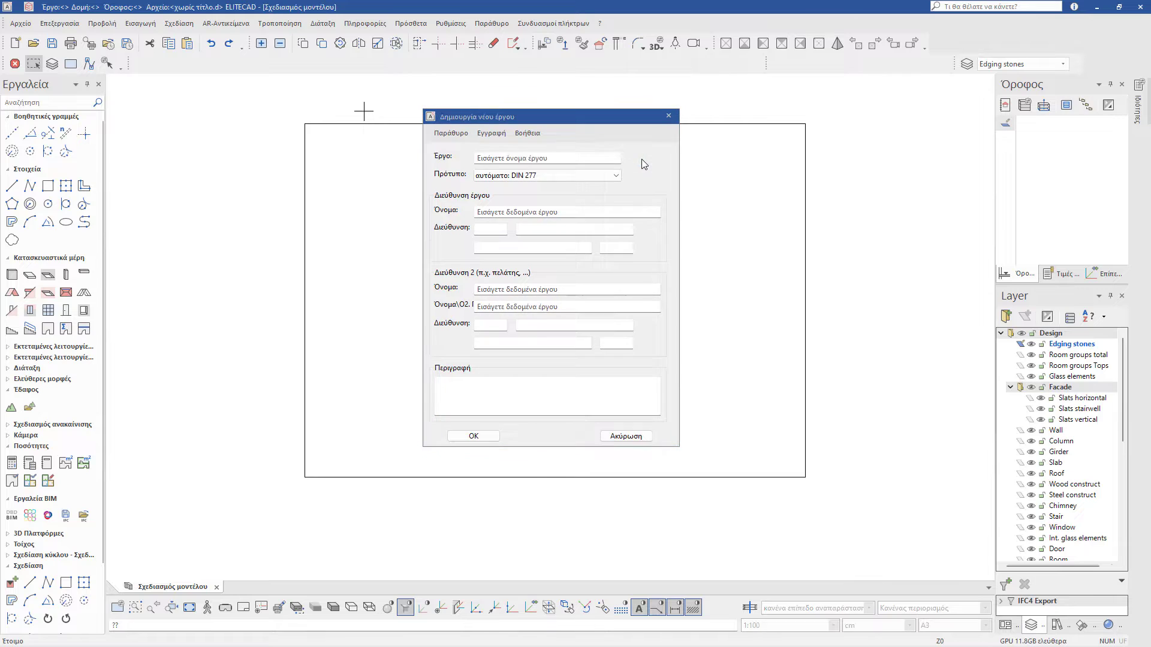
click(574, 159)
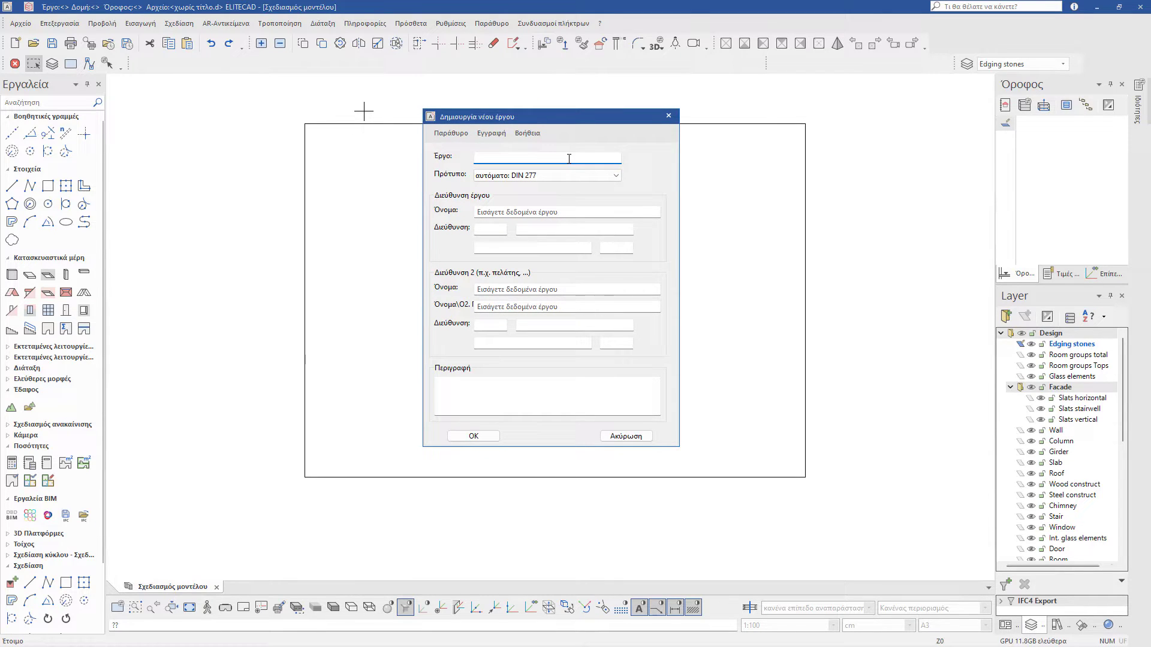
text(New)
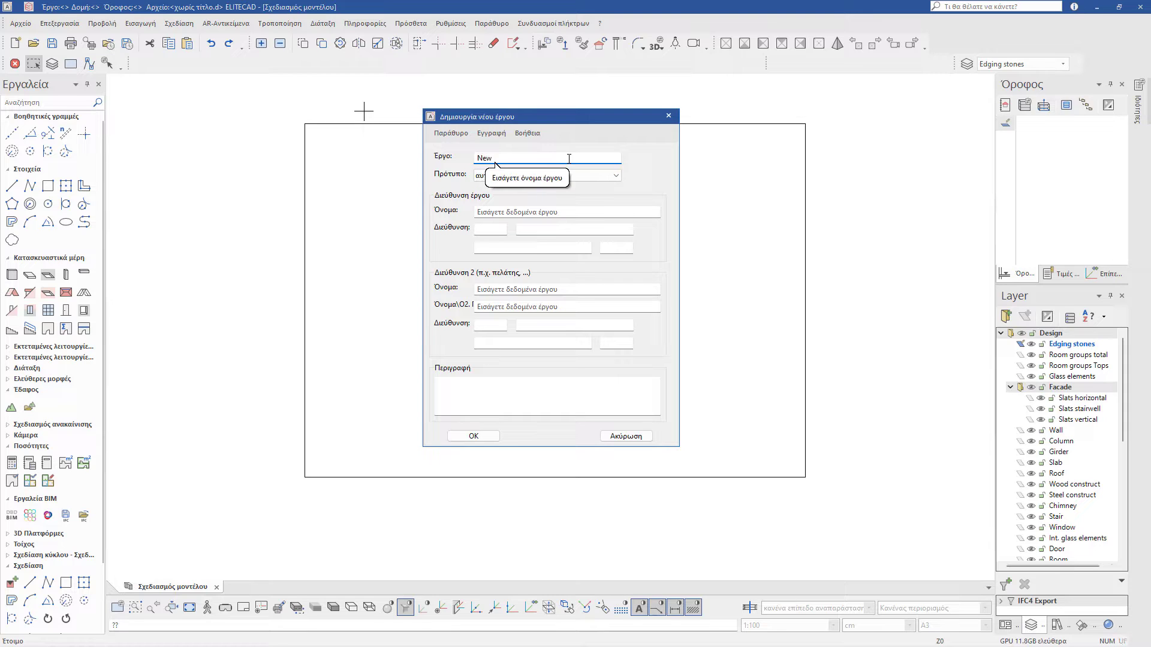
text( Proj)
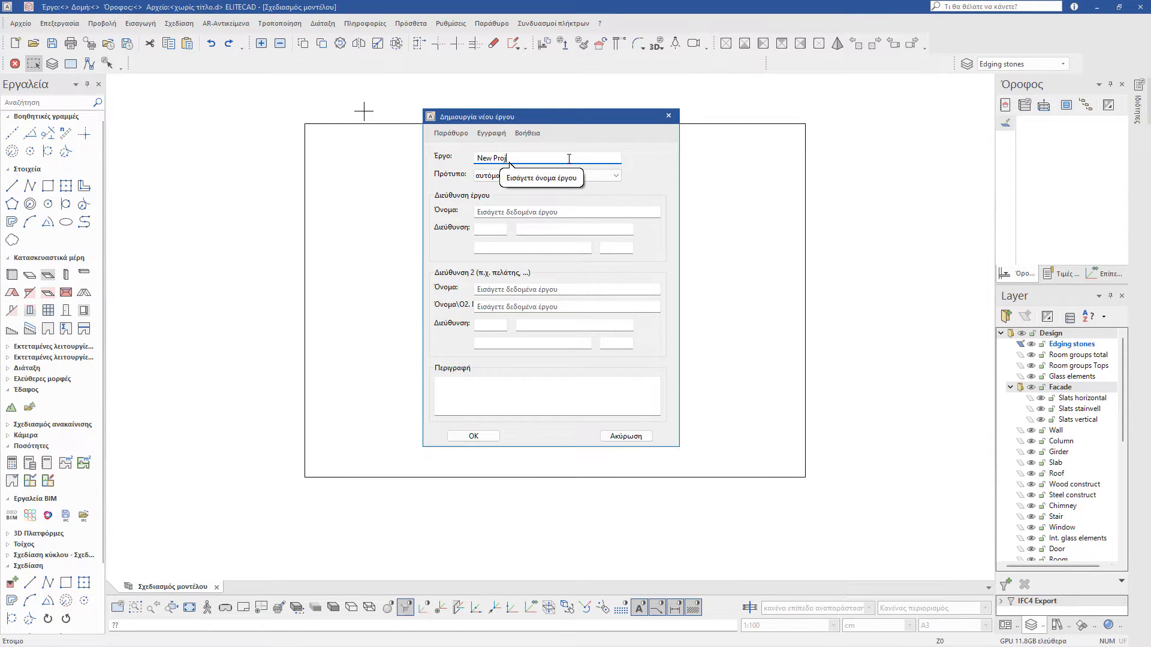
text(ect)
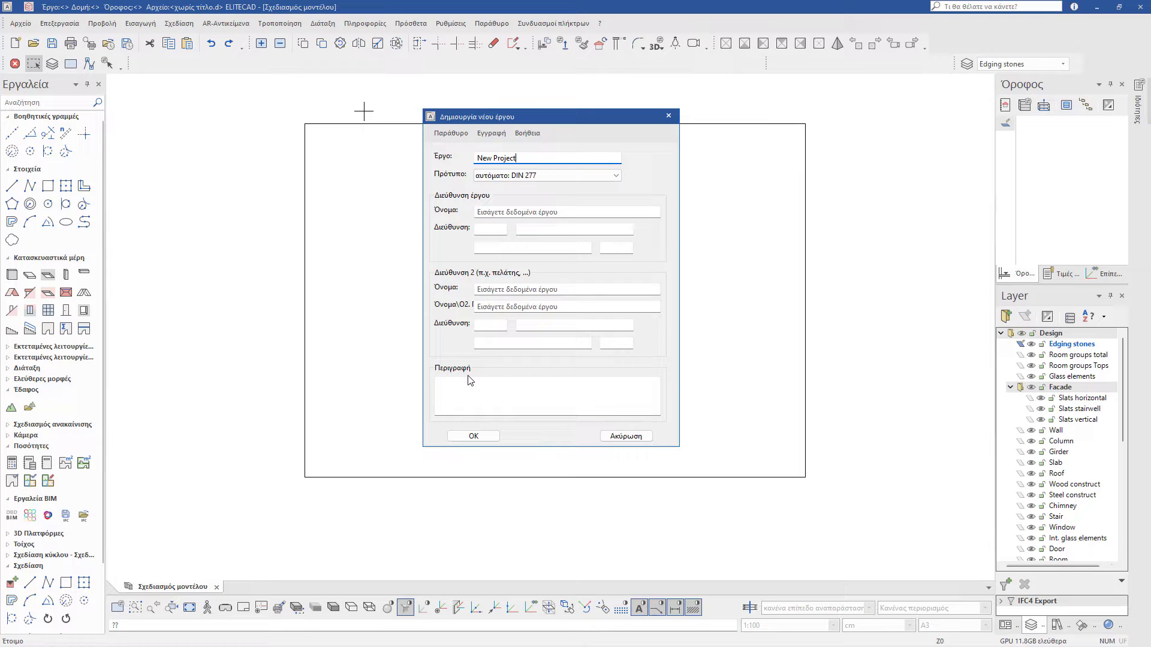
click(477, 436)
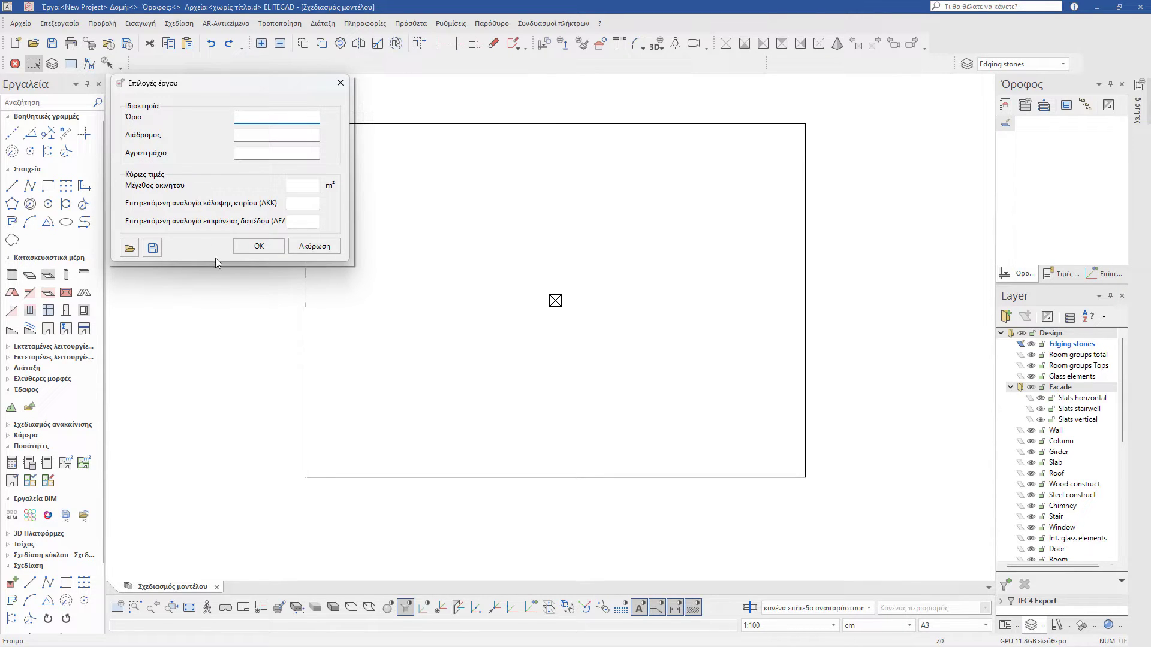
click(258, 246)
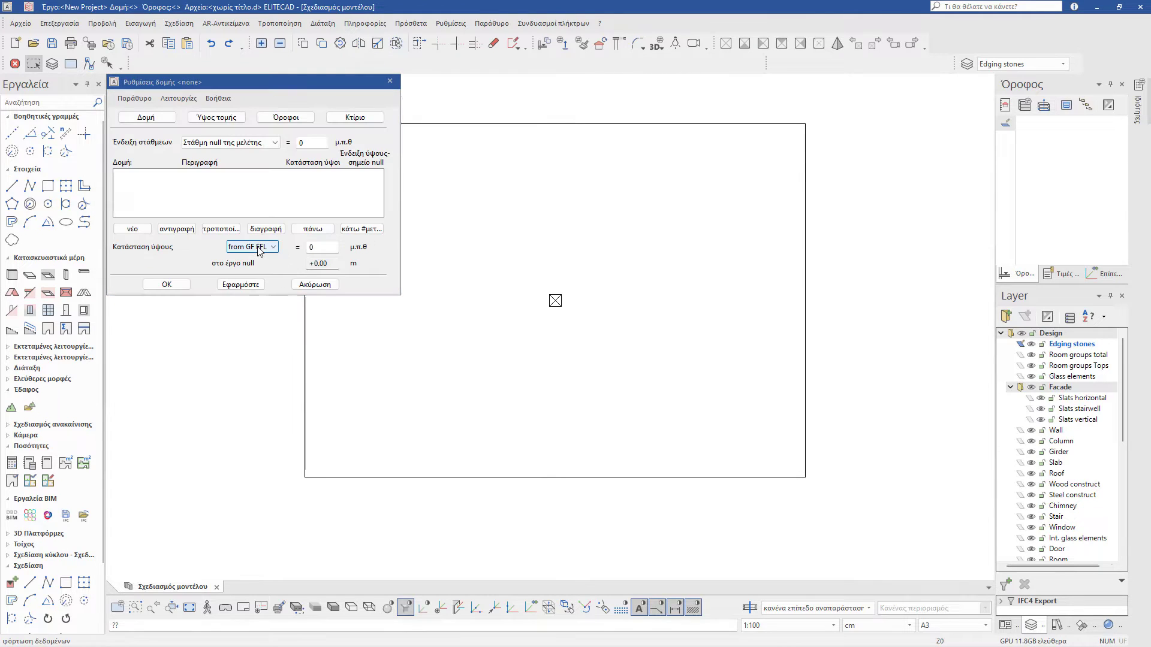
Step: Add a new structure named "Building" to the project, keeping its default height position, reference and residential type
mouse_move(268, 83)
mouse_down()
mouse_move(565, 162)
mouse_move(573, 178)
mouse_up()
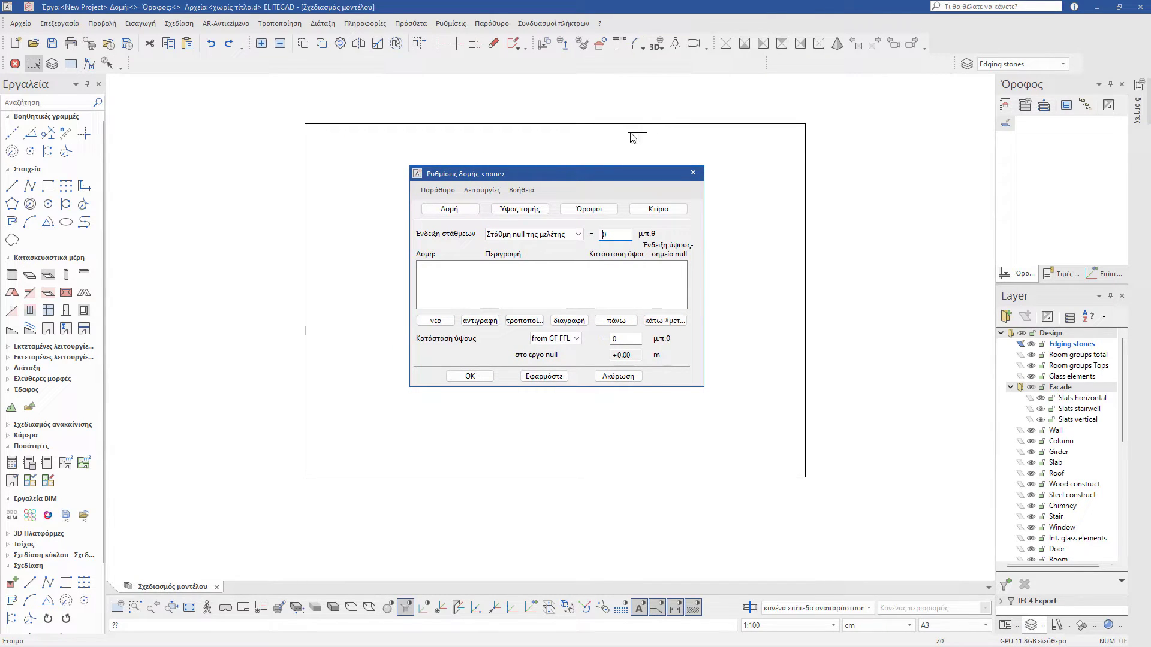
click(451, 319)
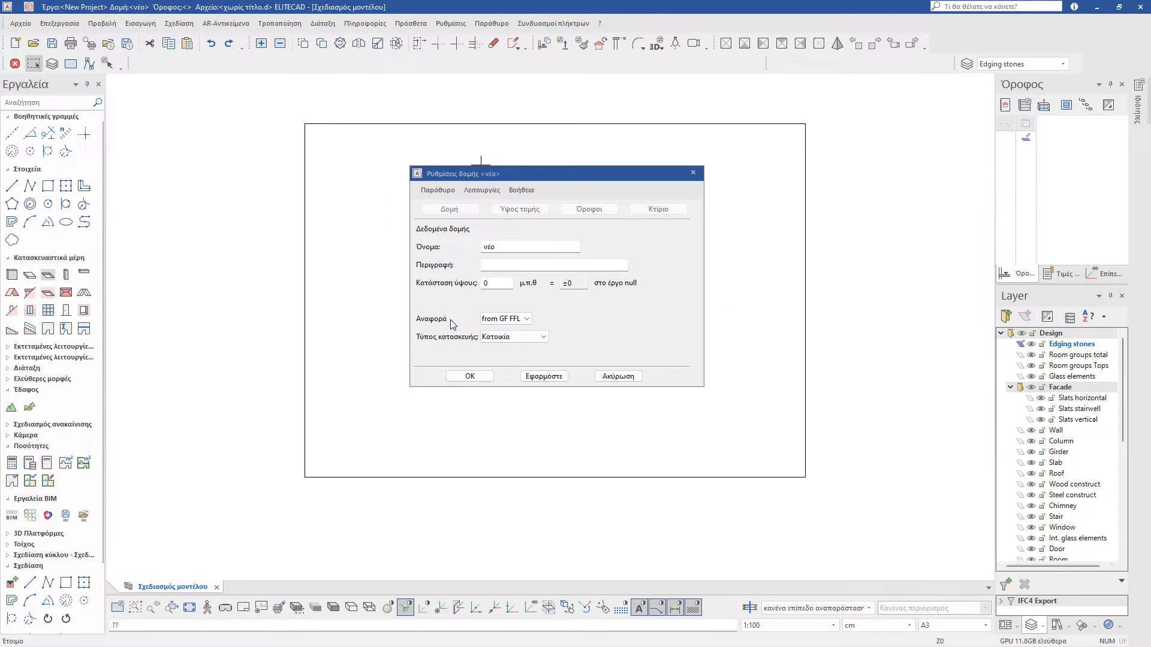
double_click(508, 247)
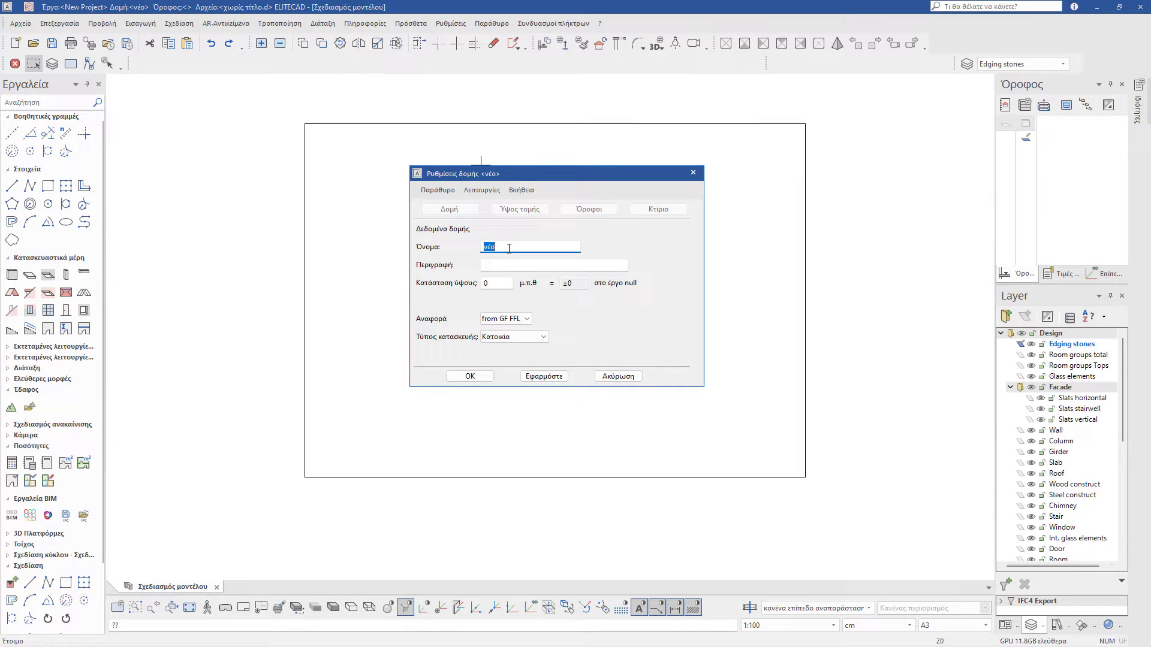
text(Building)
click(470, 376)
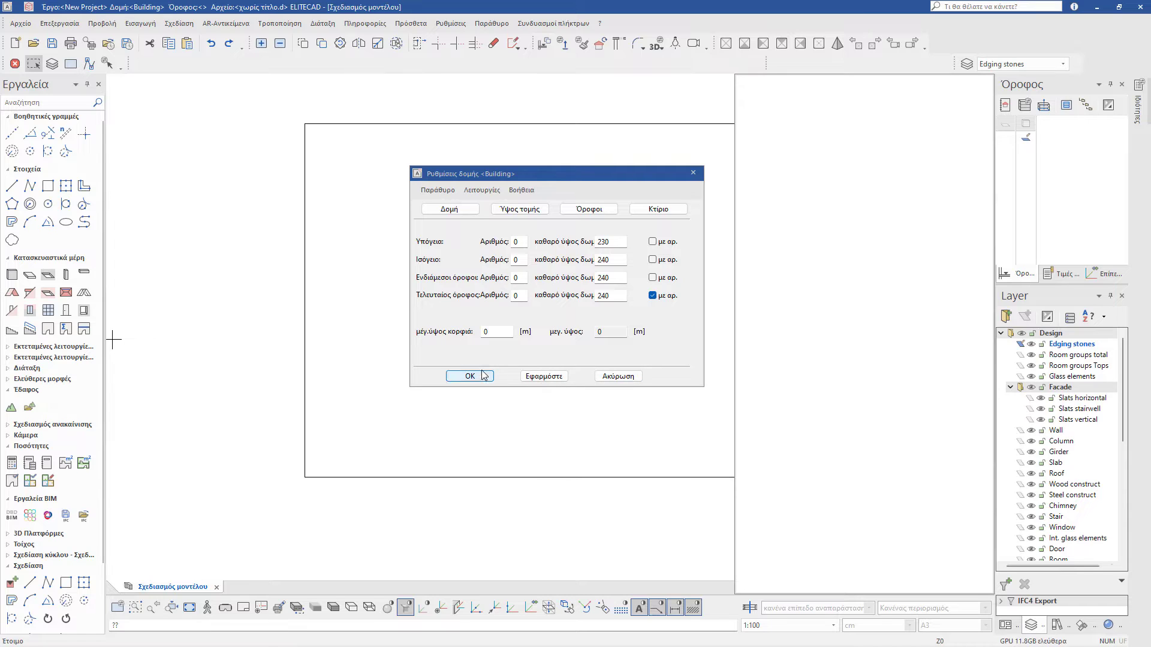
Step: Set the storey counts to 1 basement, 1 ground floor, 6 intermediate floors and 1 top floor, and apply them to the structure
click(524, 242)
drag(519, 243, 508, 242)
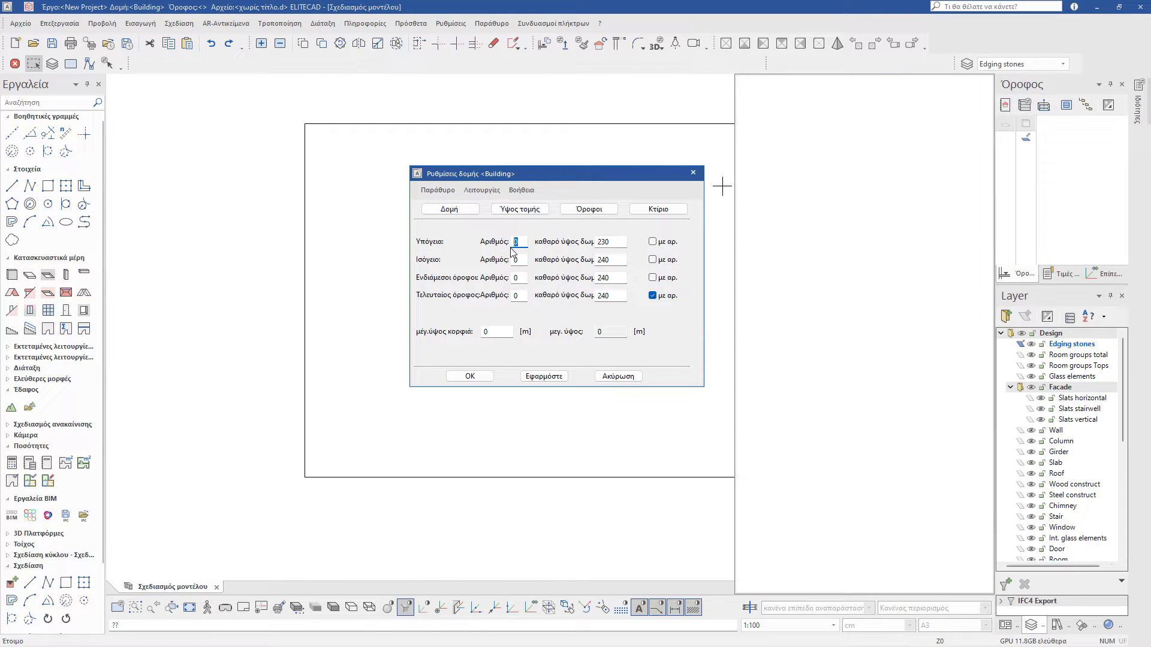
text(1)
double_click(516, 259)
text(1)
double_click(524, 279)
double_click(525, 294)
double_click(518, 278)
text(6)
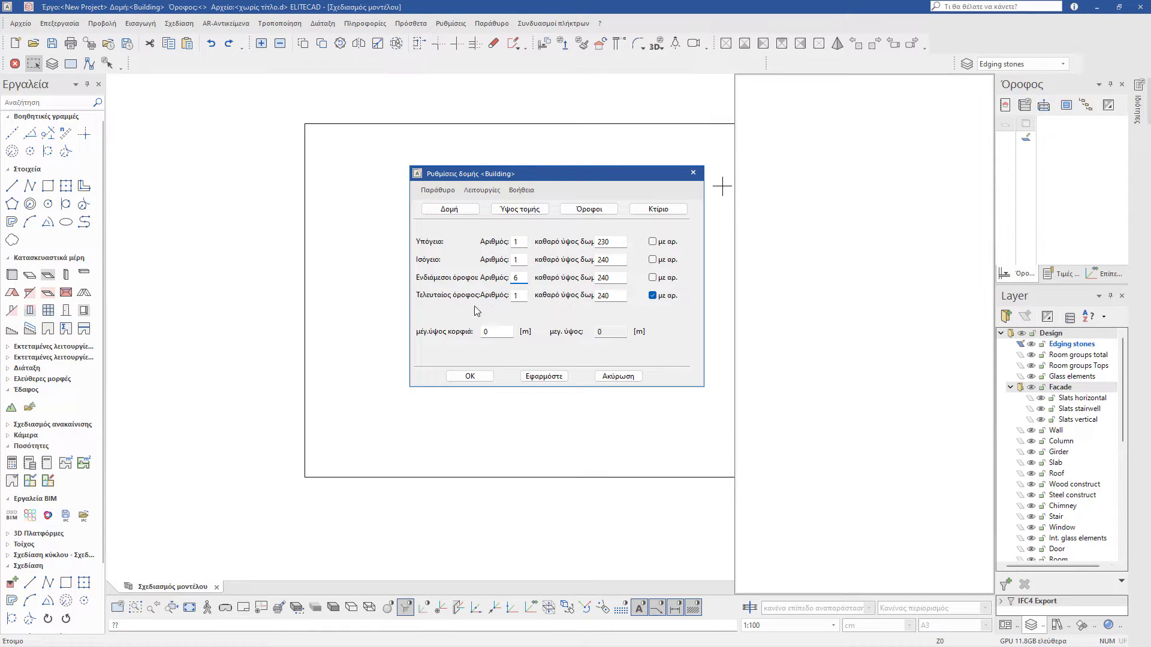
click(541, 377)
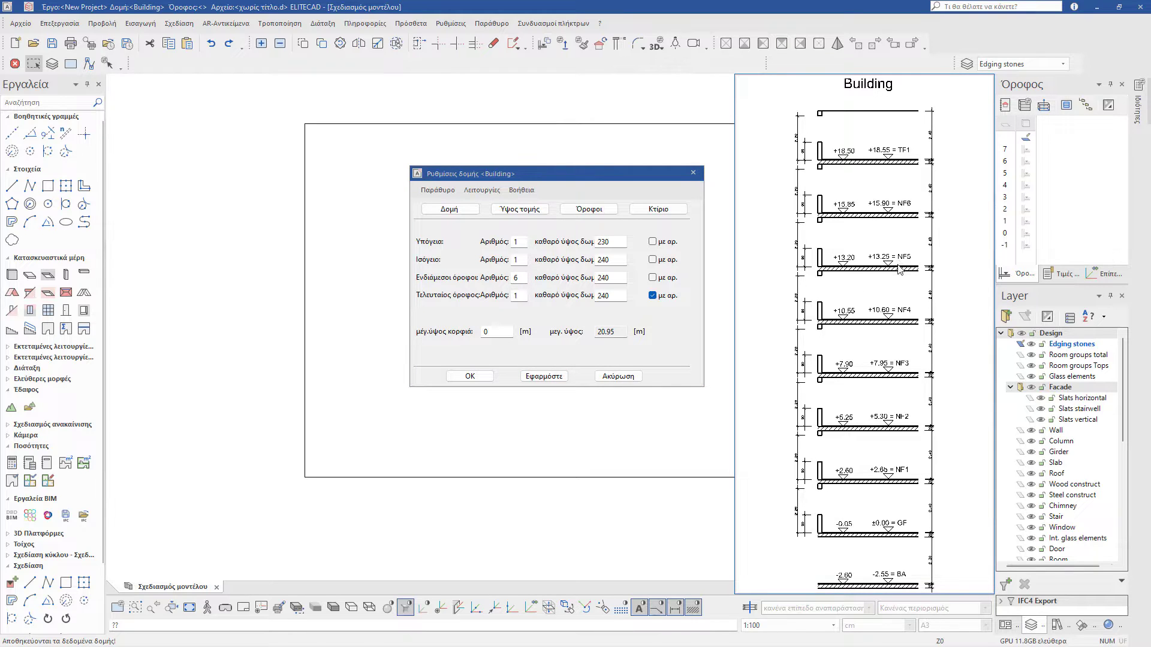
Step: Examine the storey levels and clear heights in the building's section preview, from the basement up to the top floor
scroll(899, 270, down, 2)
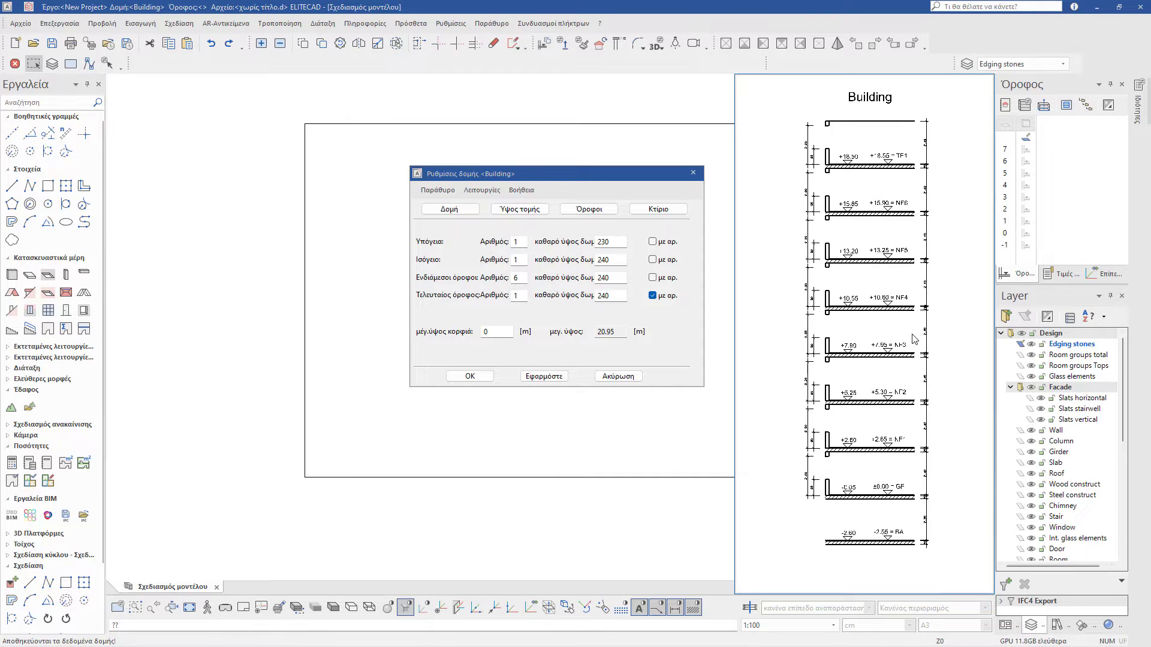
scroll(911, 337, up, 1)
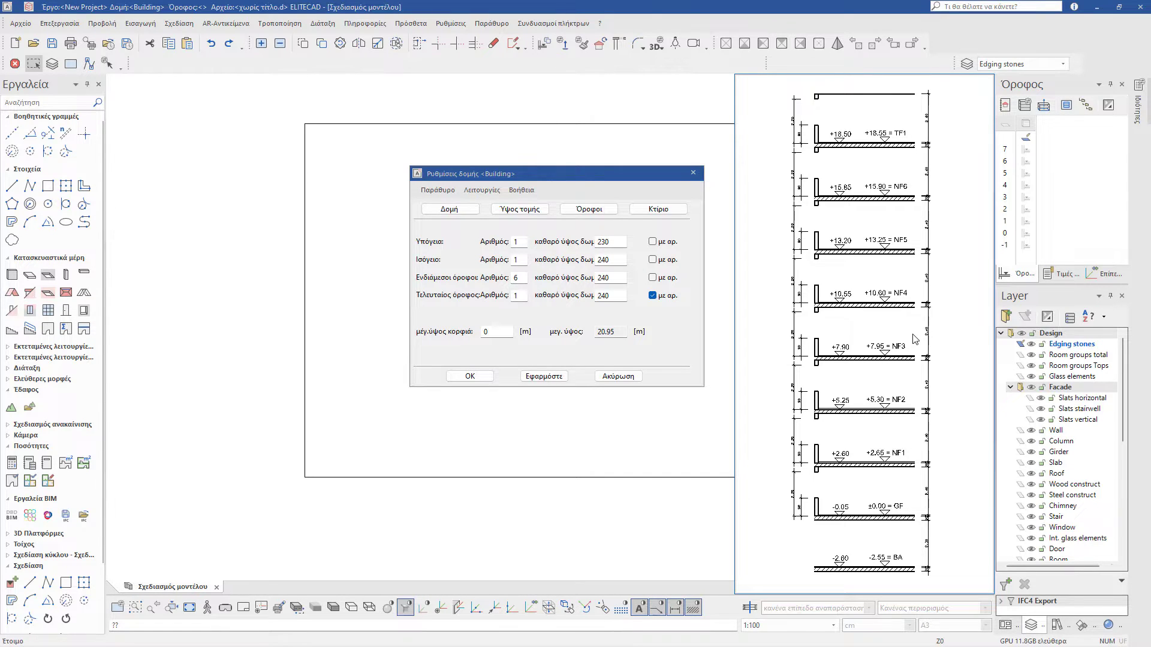
scroll(915, 339, down, 1)
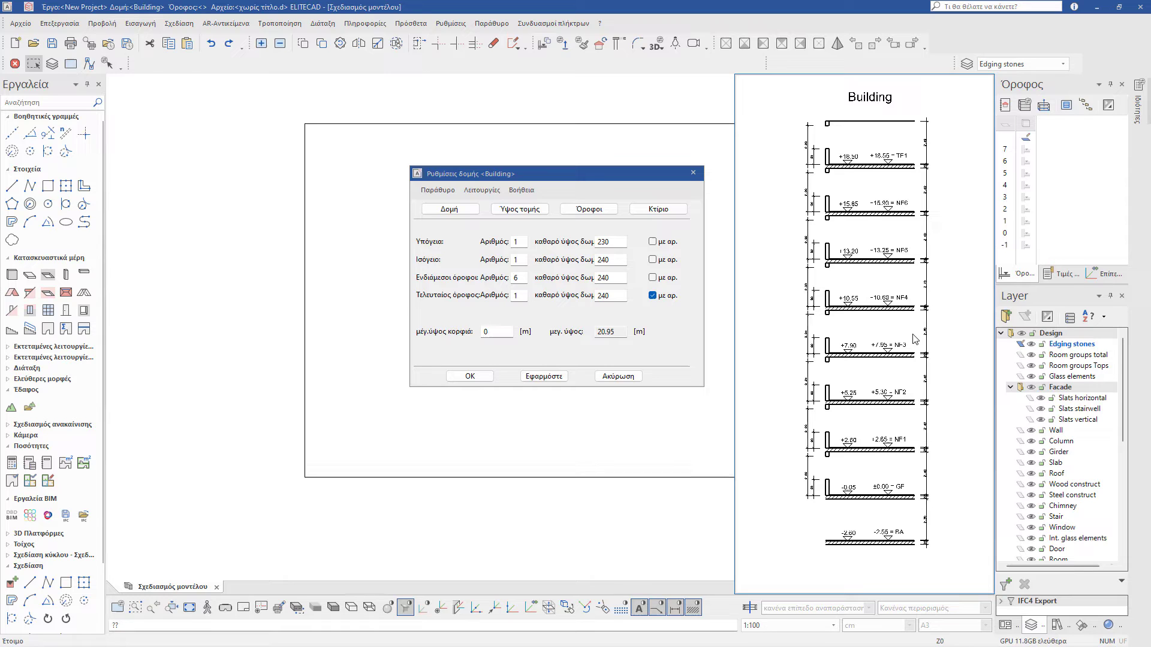
scroll(926, 339, down, 1)
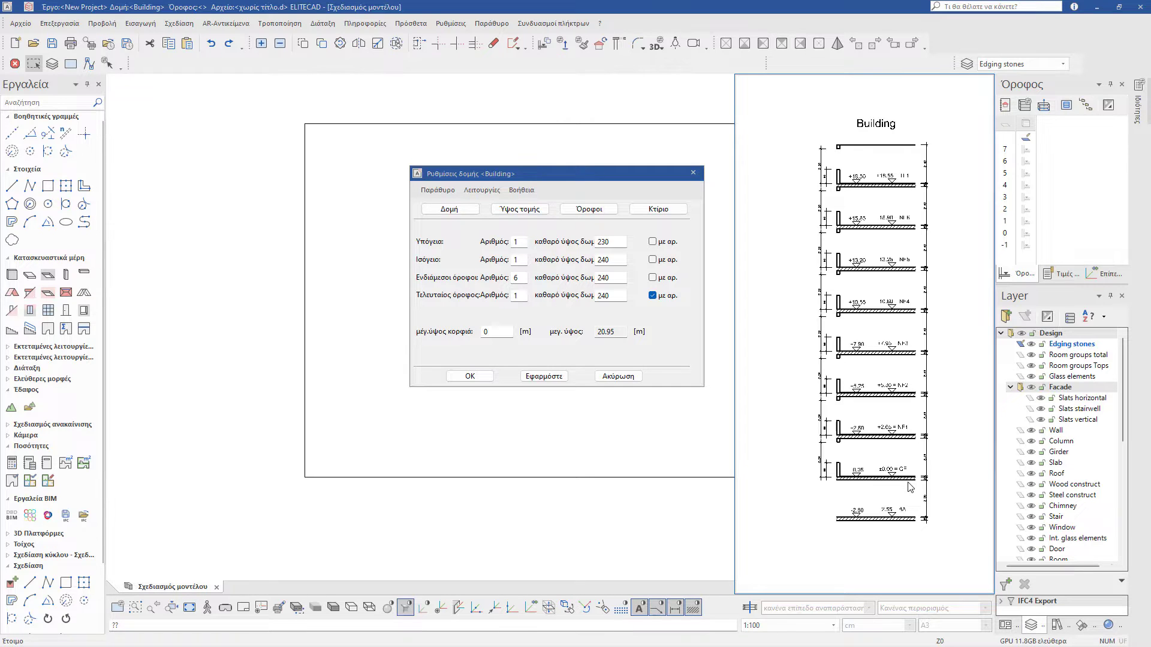
scroll(911, 488, up, 2)
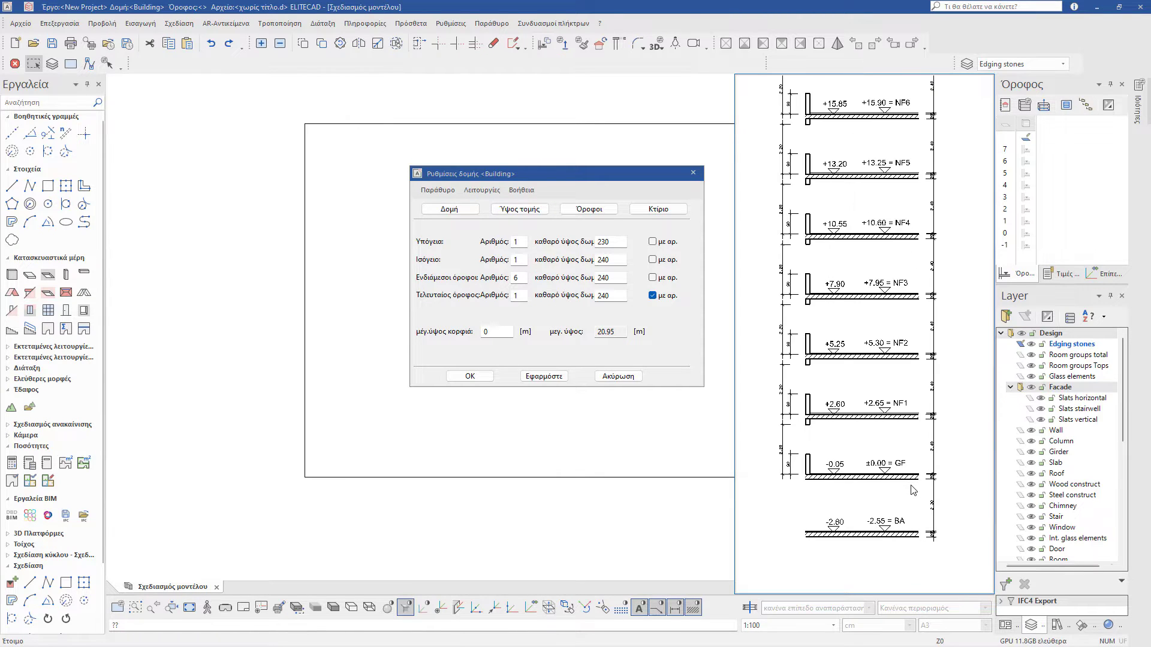
scroll(923, 483, up, 3)
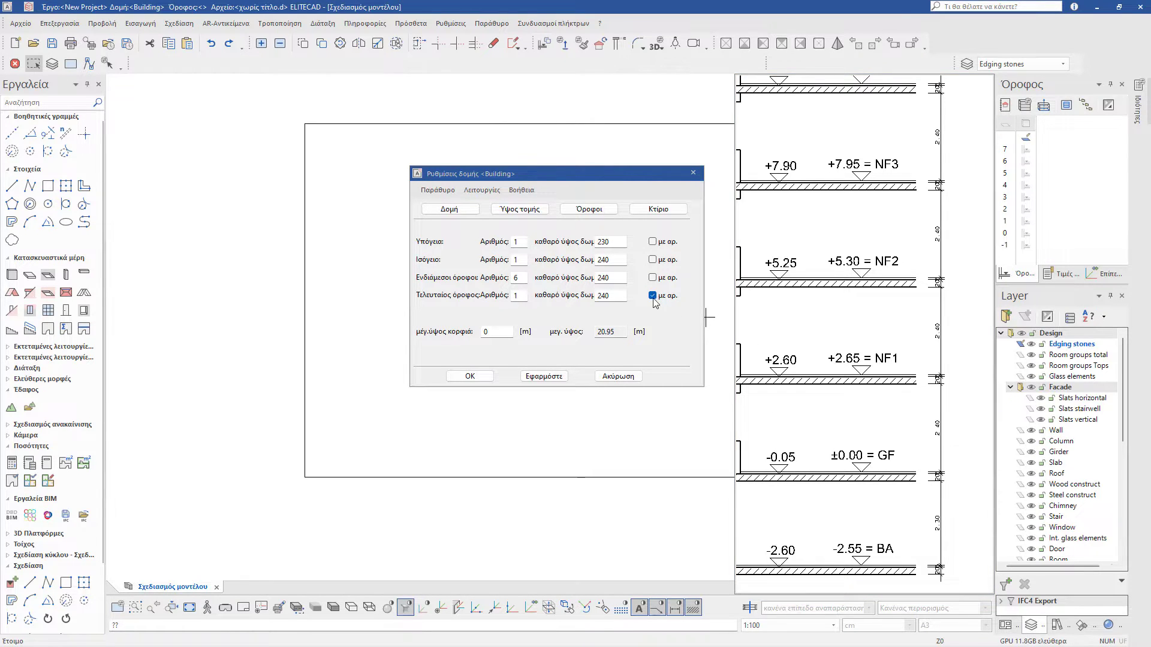
mouse_move(851, 407)
middle_down()
mouse_move(873, 407)
mouse_move(864, 408)
middle_up()
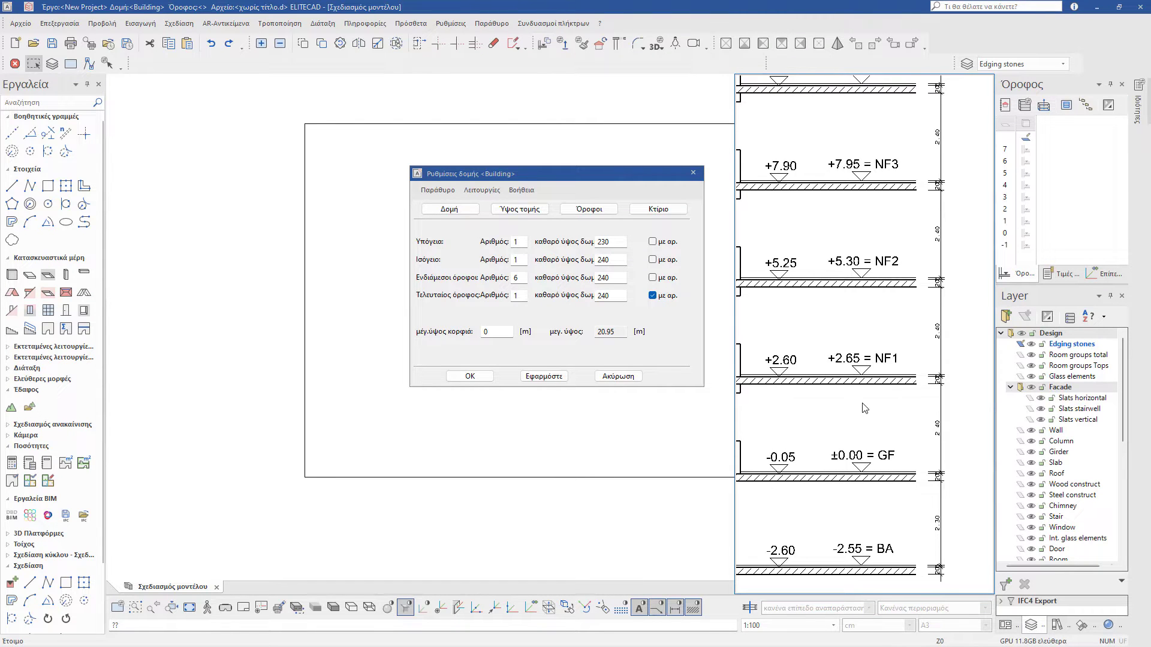
click(862, 410)
scroll(872, 422, down, 2)
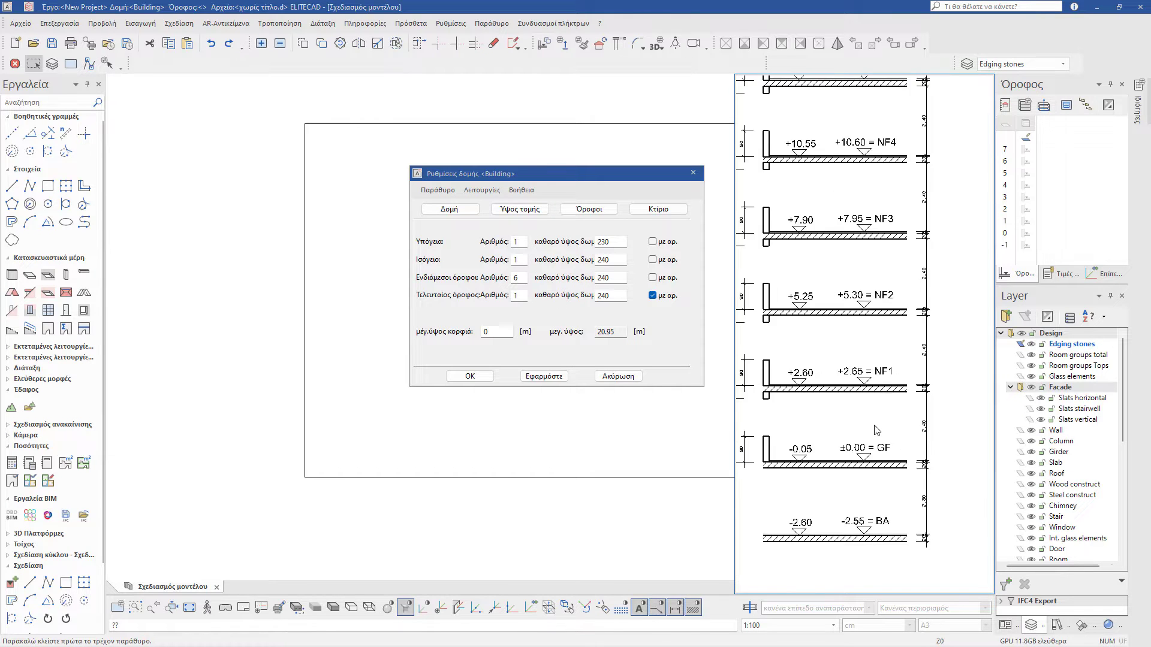
scroll(876, 430, down, 3)
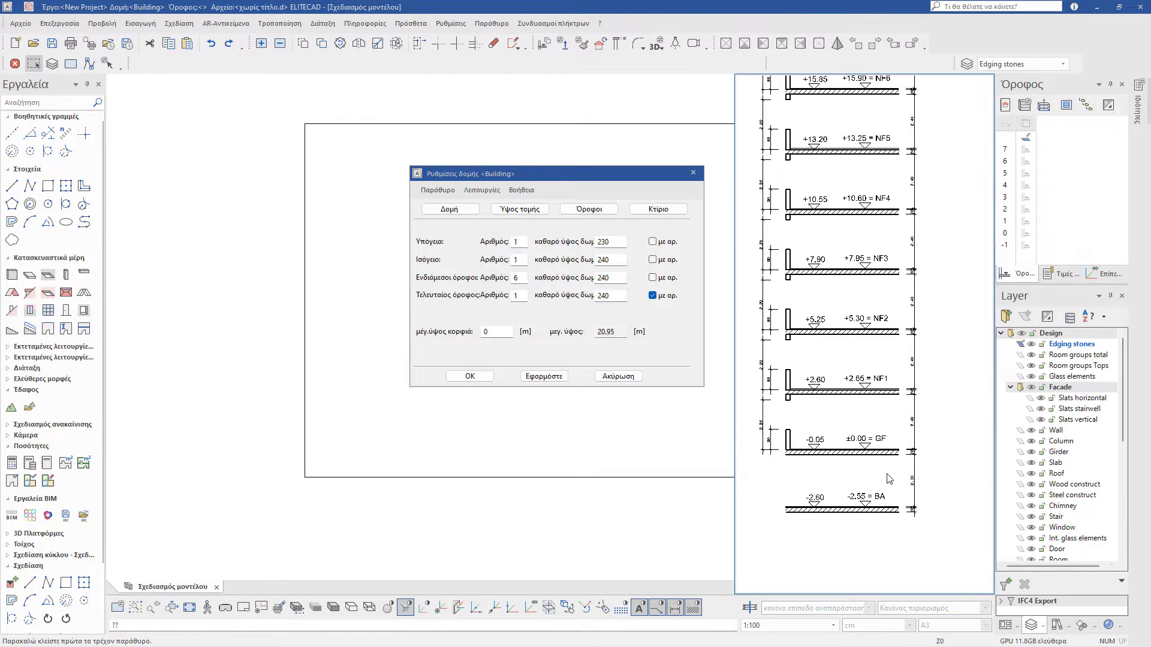
scroll(902, 488, up, 5)
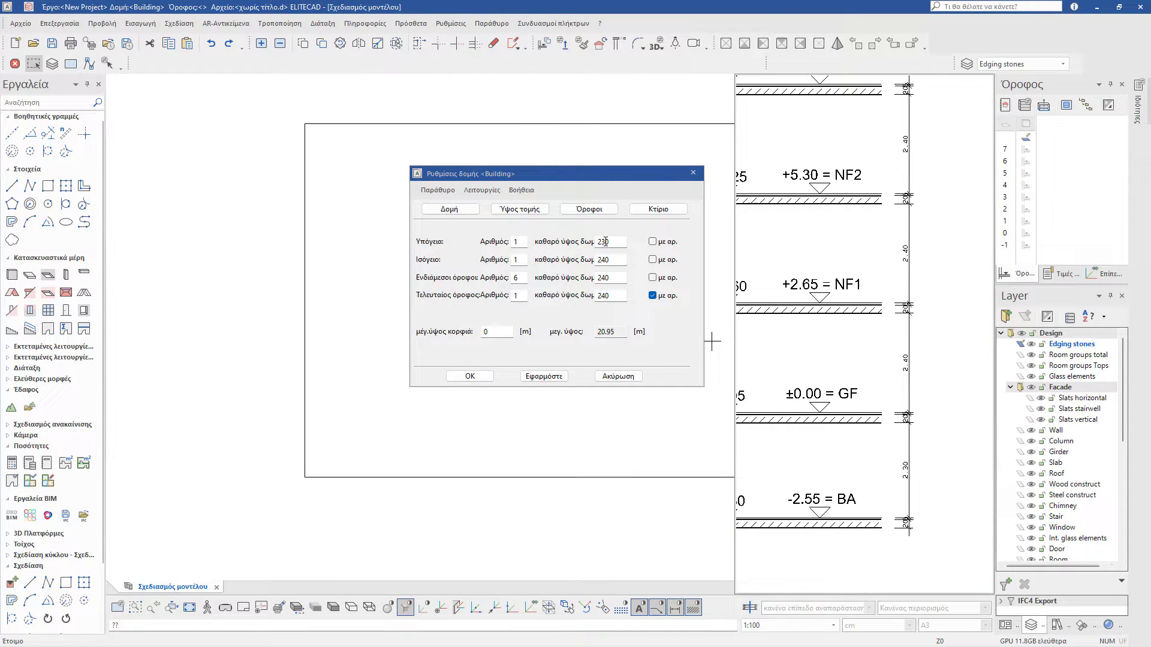
Step: Set the basement's clear room height to 235, apply it, and check the basement dimension in the section preview
drag(605, 242, 612, 246)
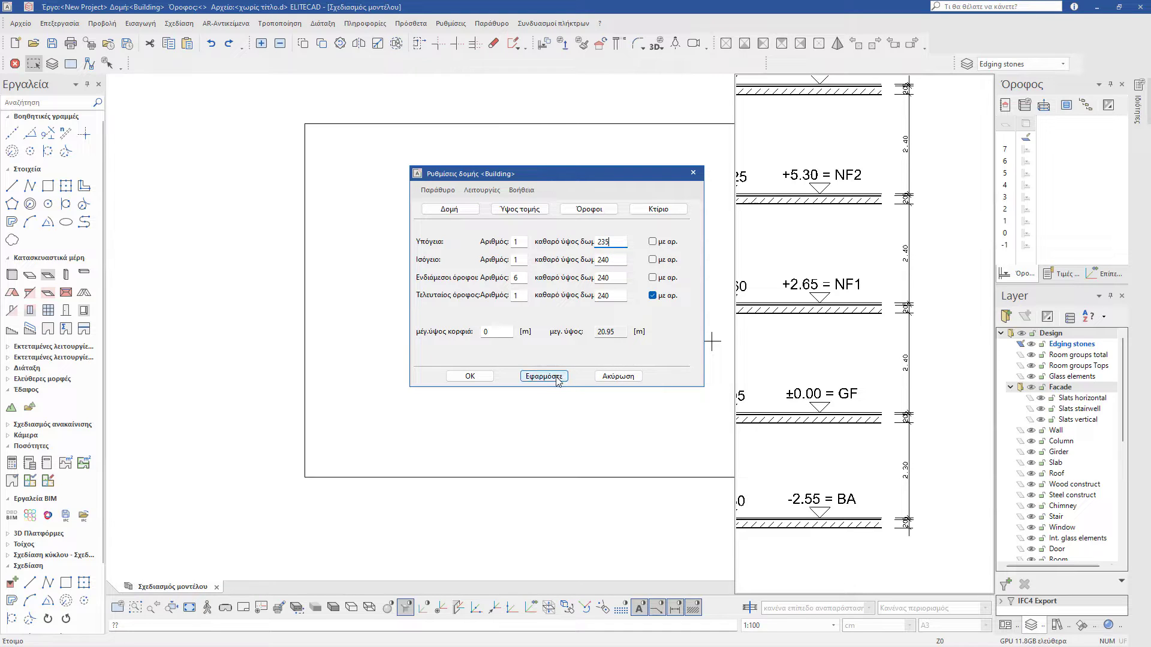
click(560, 377)
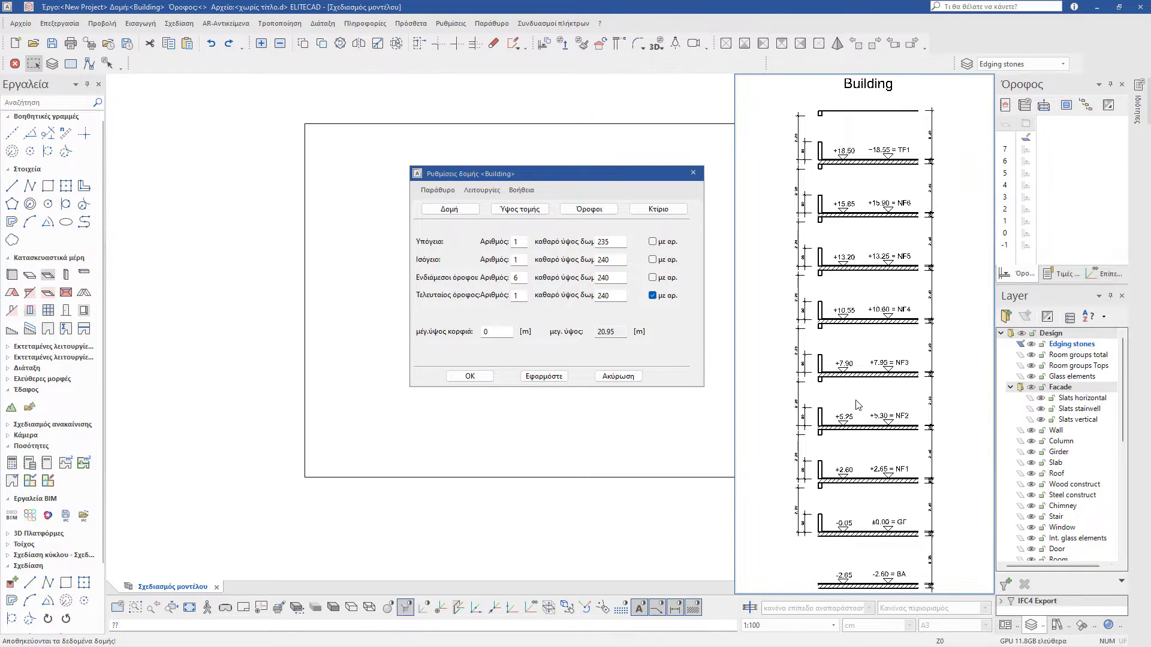
scroll(932, 432, down, 3)
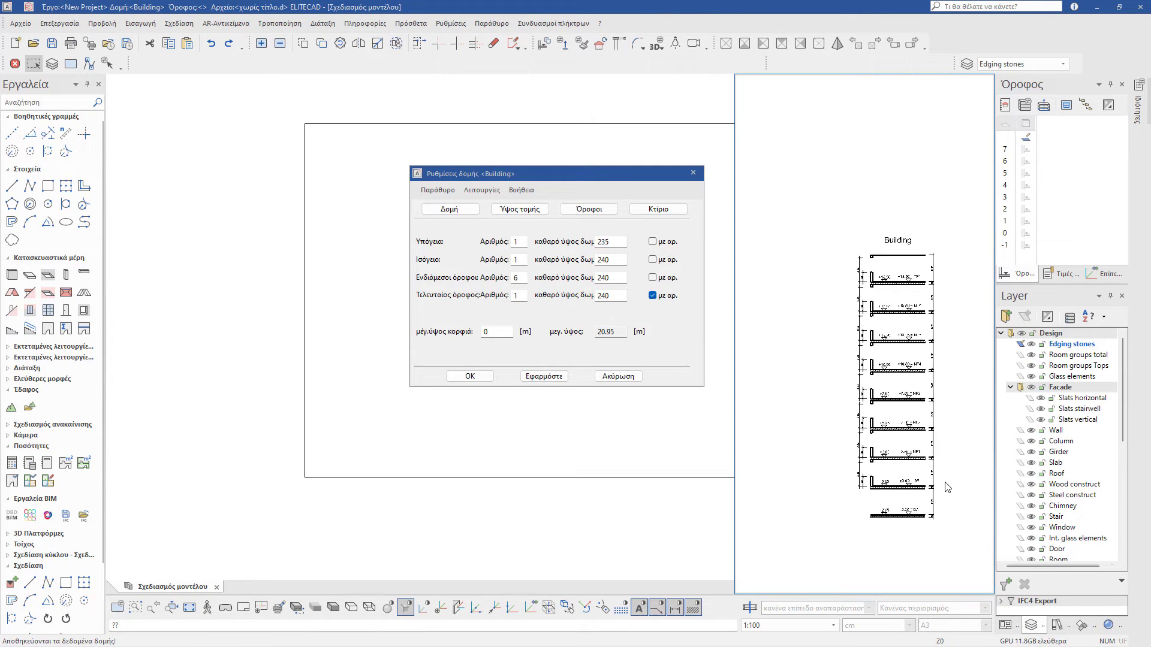
scroll(941, 483, up, 5)
scroll(934, 482, up, 3)
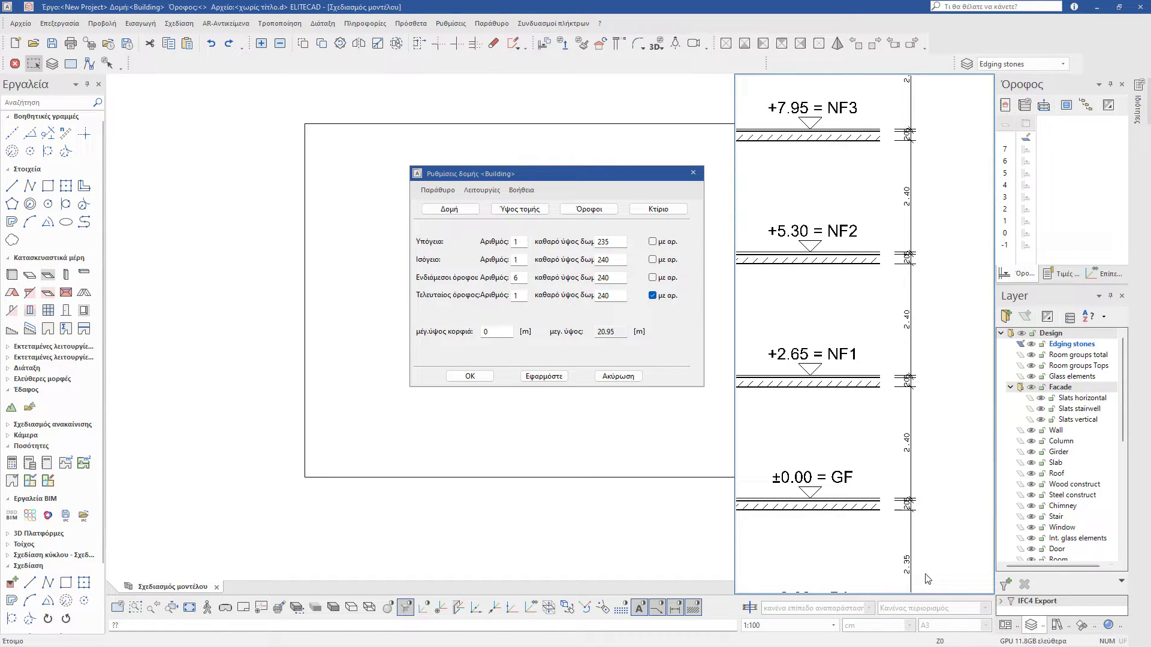
scroll(916, 581, up, 1)
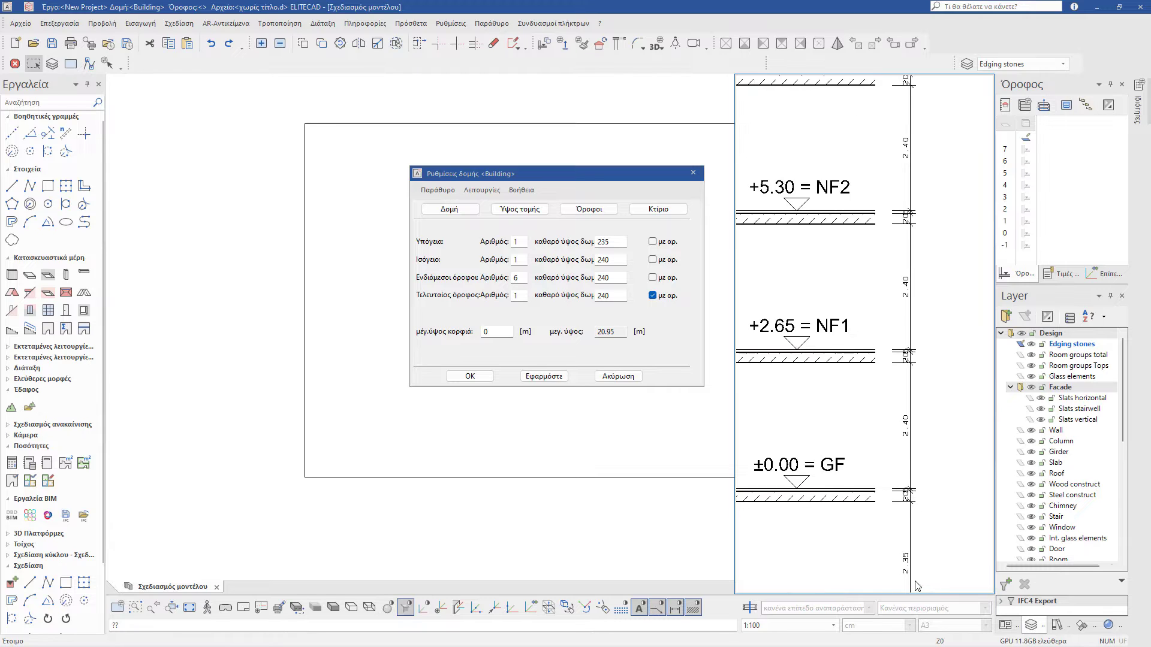
Step: Examine the individual storey settings for the ground floor (GF), the basement (BA) and the first intermediate floor (NF1)
scroll(915, 586, down, 1)
click(588, 209)
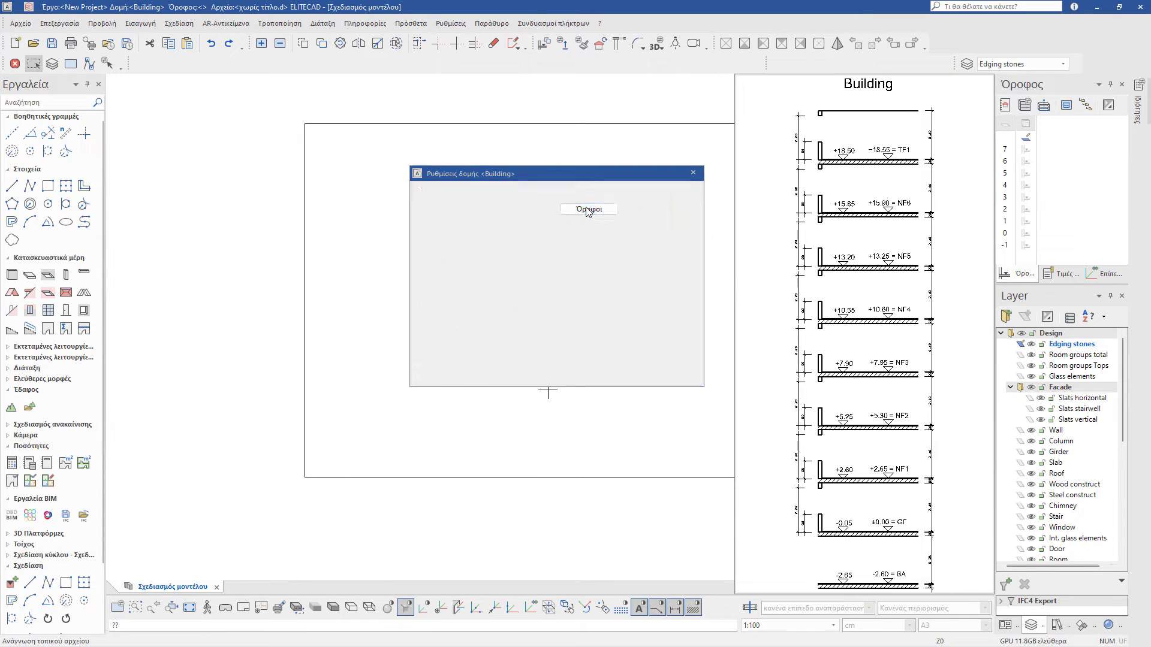
click(532, 233)
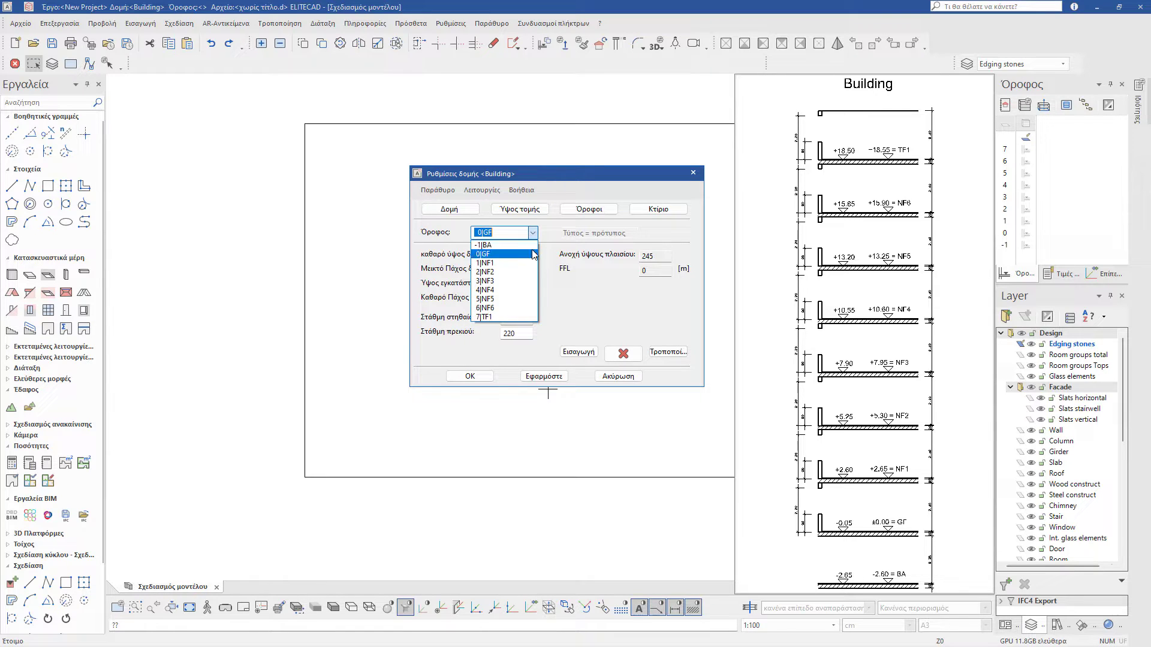
click(578, 287)
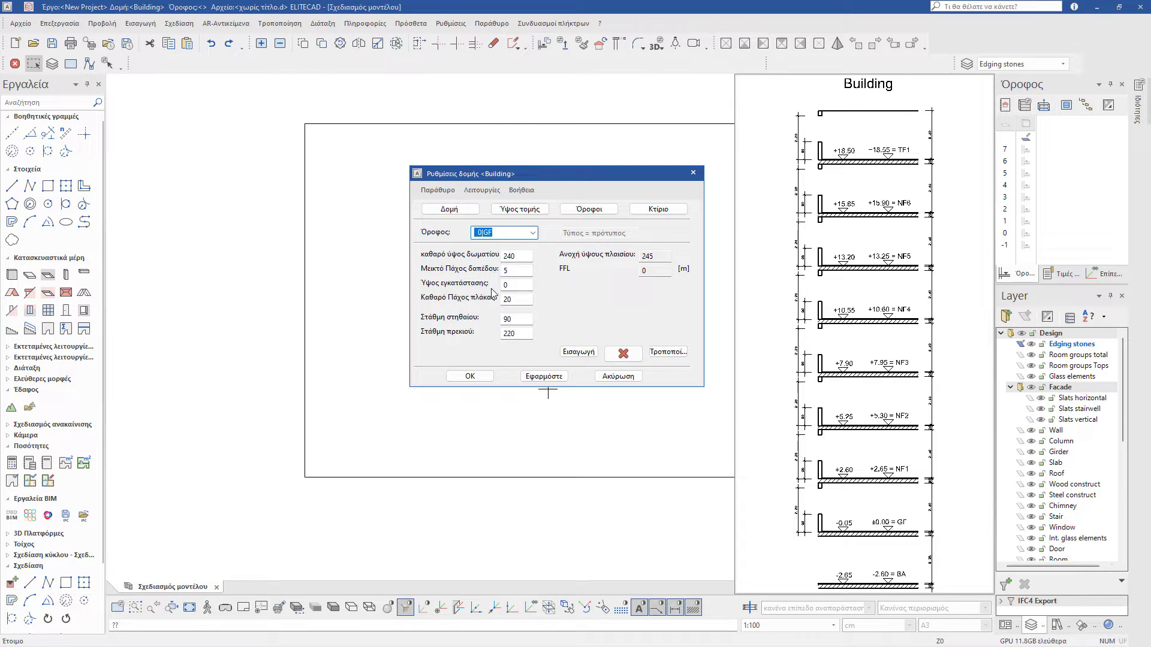
click(532, 234)
click(519, 250)
click(531, 232)
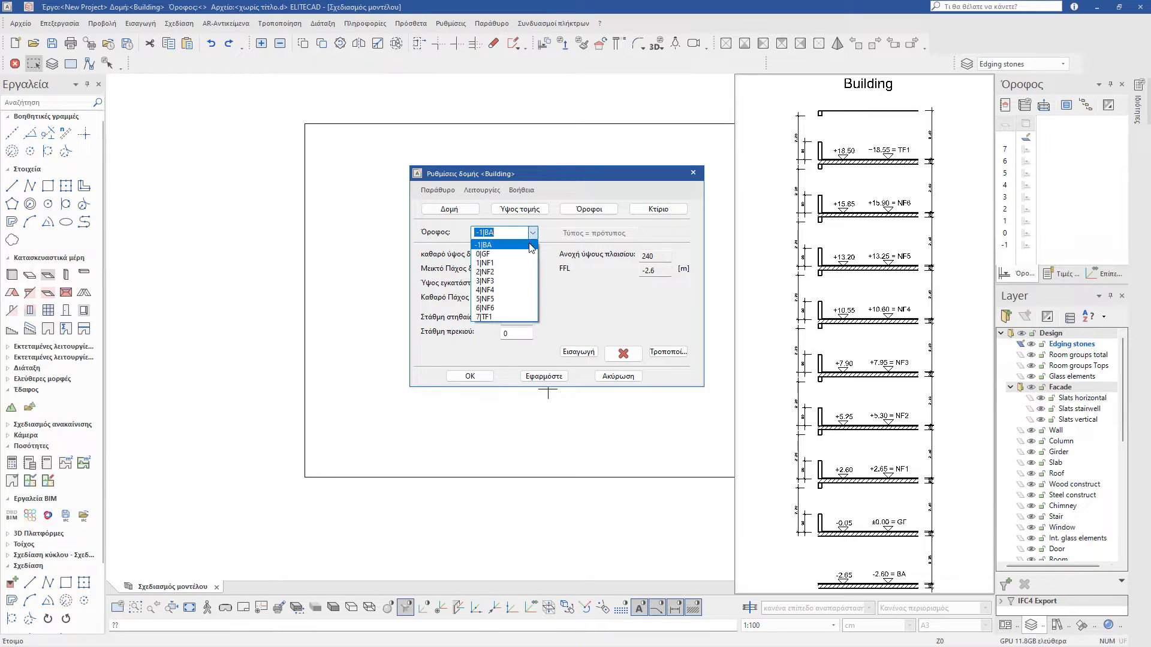
click(530, 263)
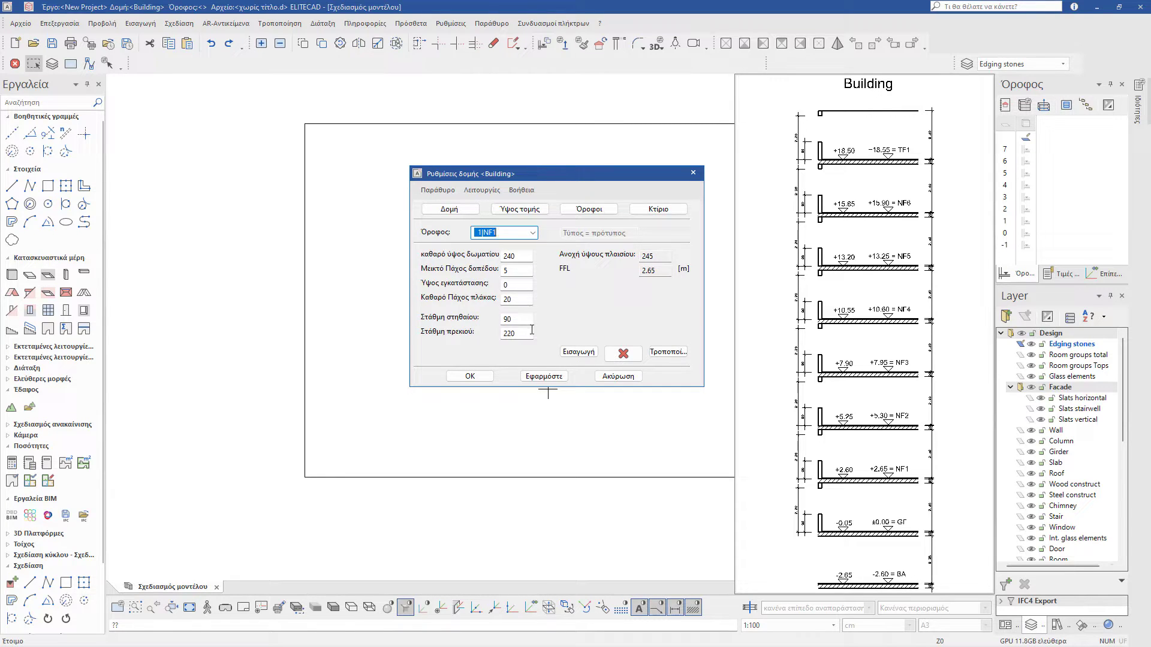
Step: Apply and accept the Building structure settings, and also save them as the project template
click(552, 378)
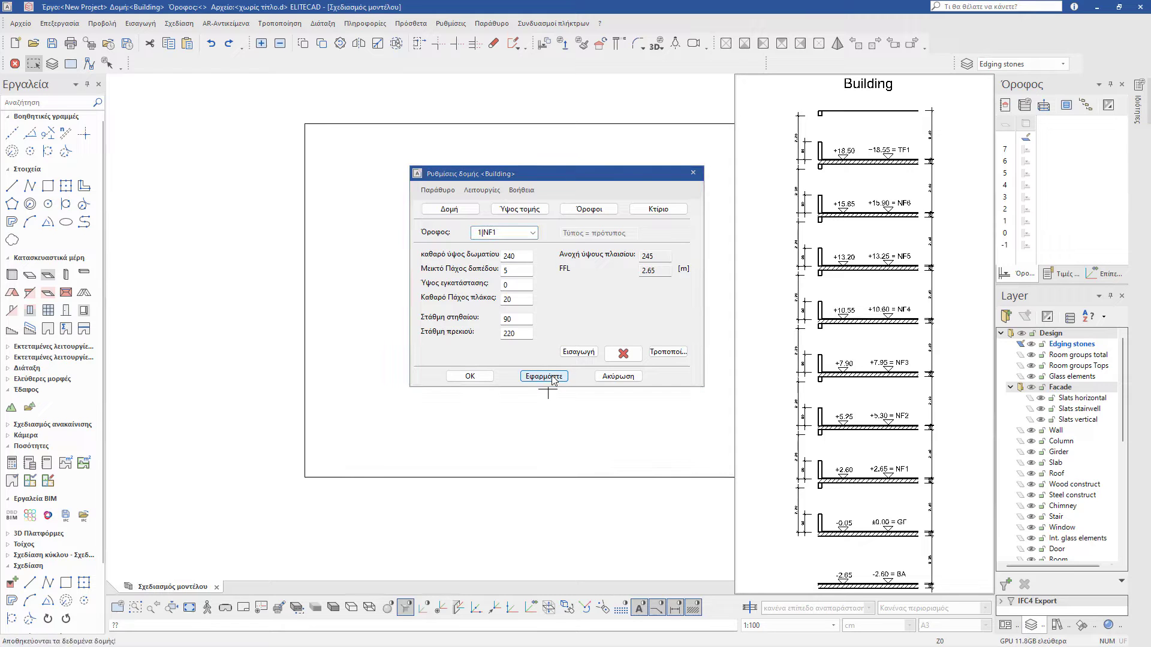
click(470, 376)
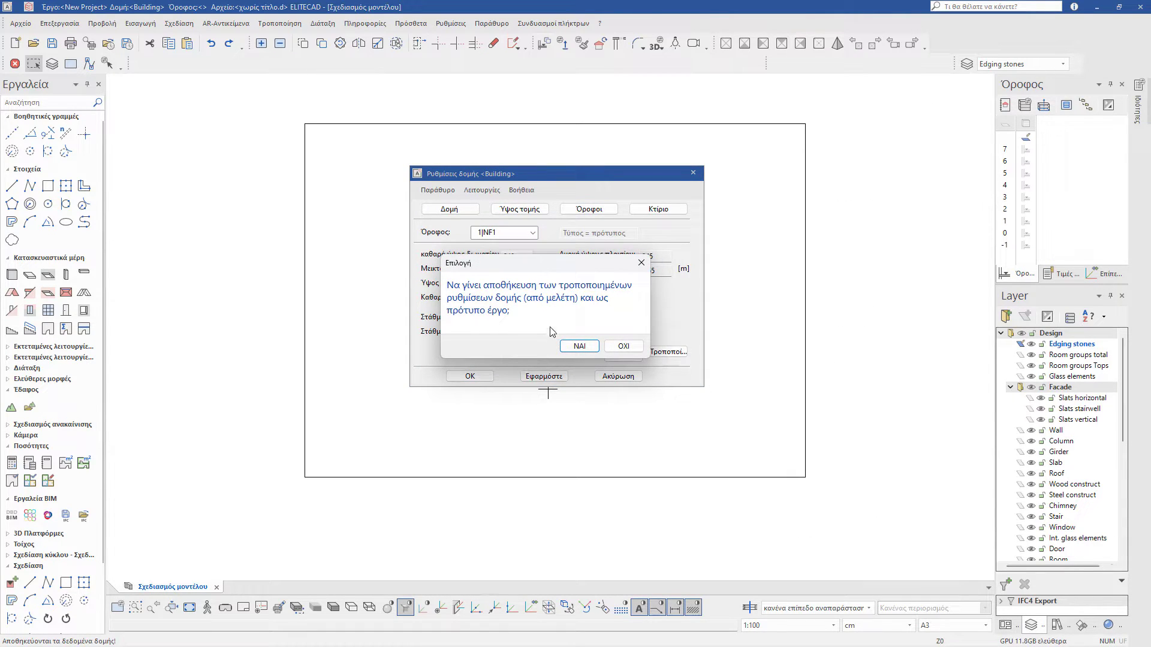
click(576, 348)
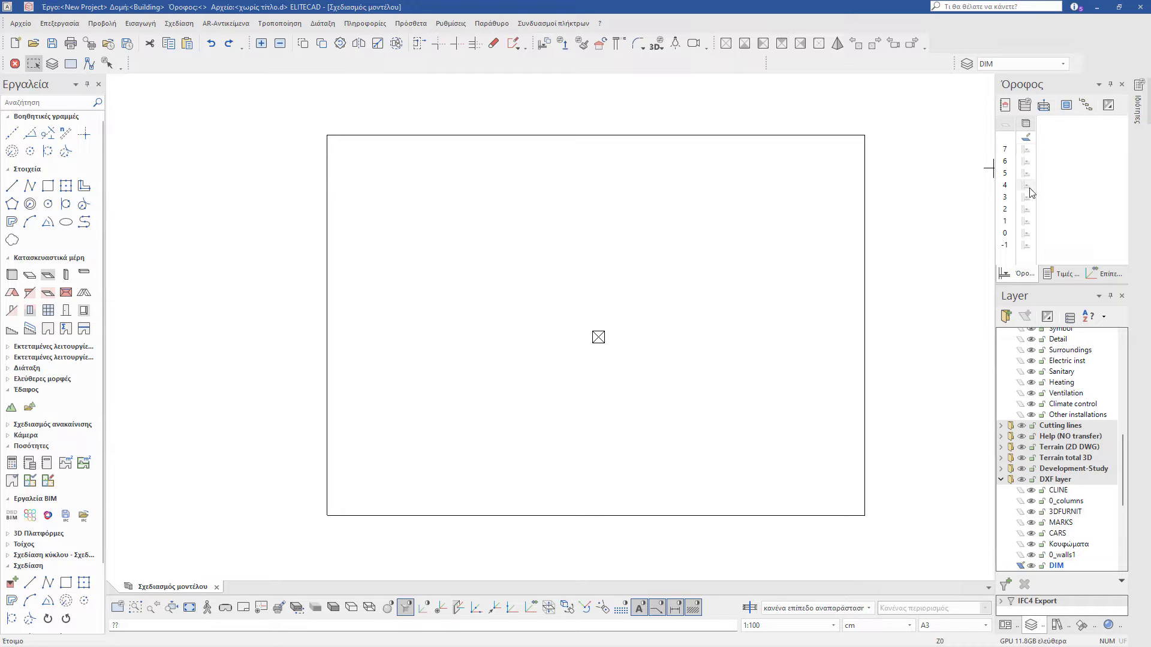
Step: Make the ground floor (storey 0) active, and set the drawing scale to 1:1 and the units to mm
click(1025, 238)
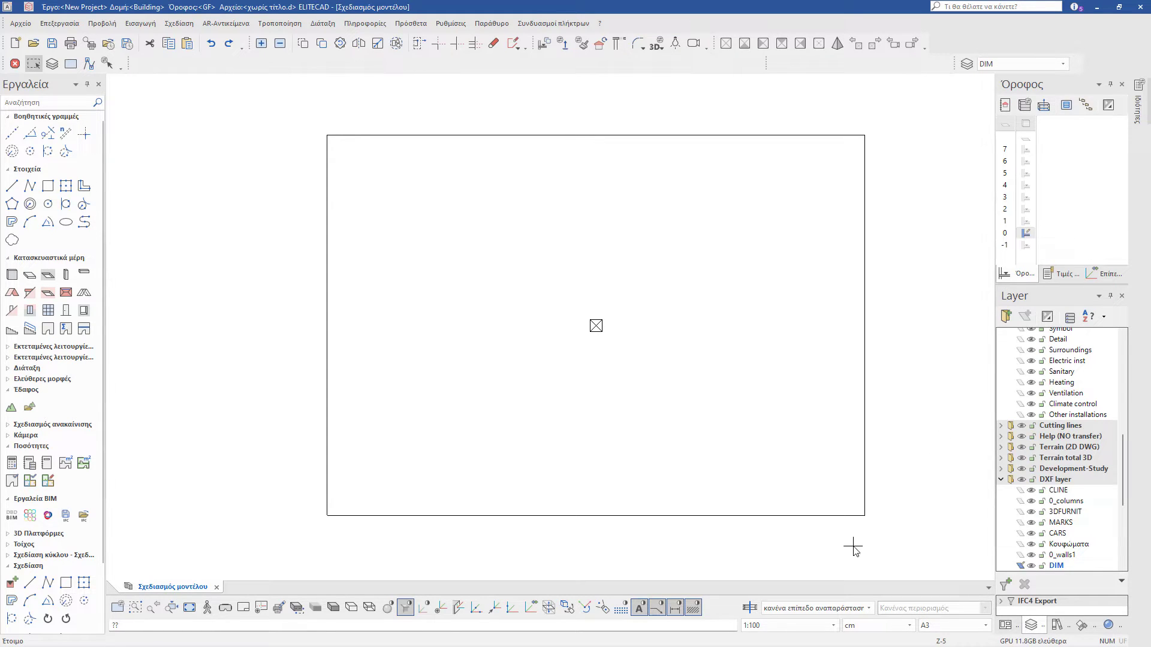
click(833, 625)
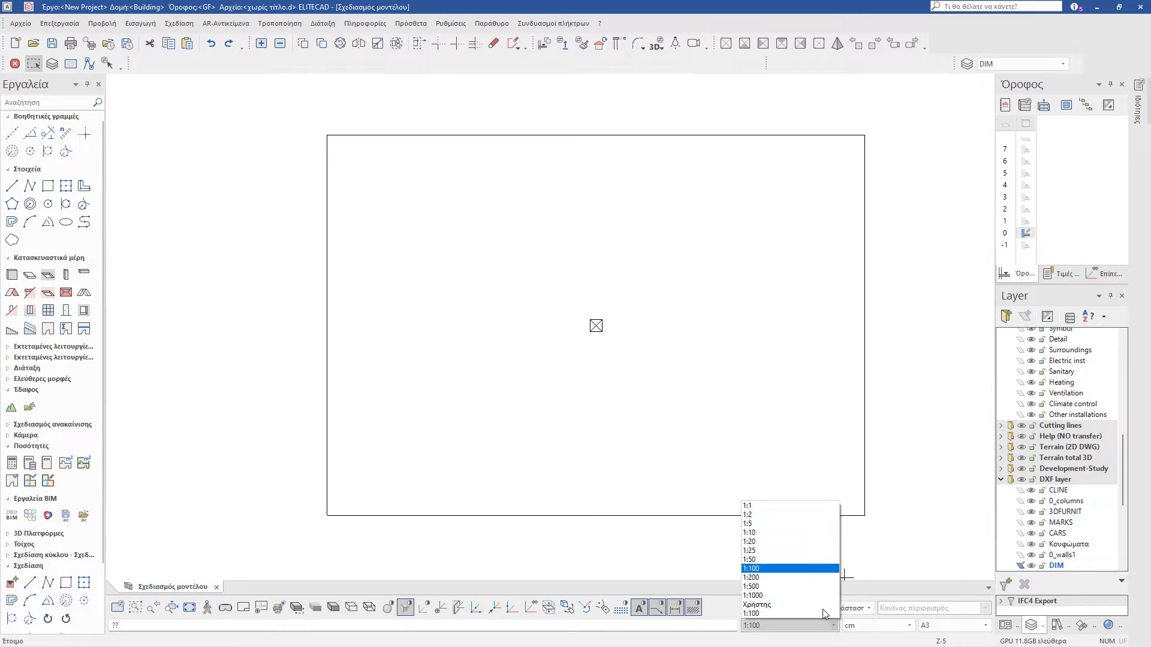
click(775, 507)
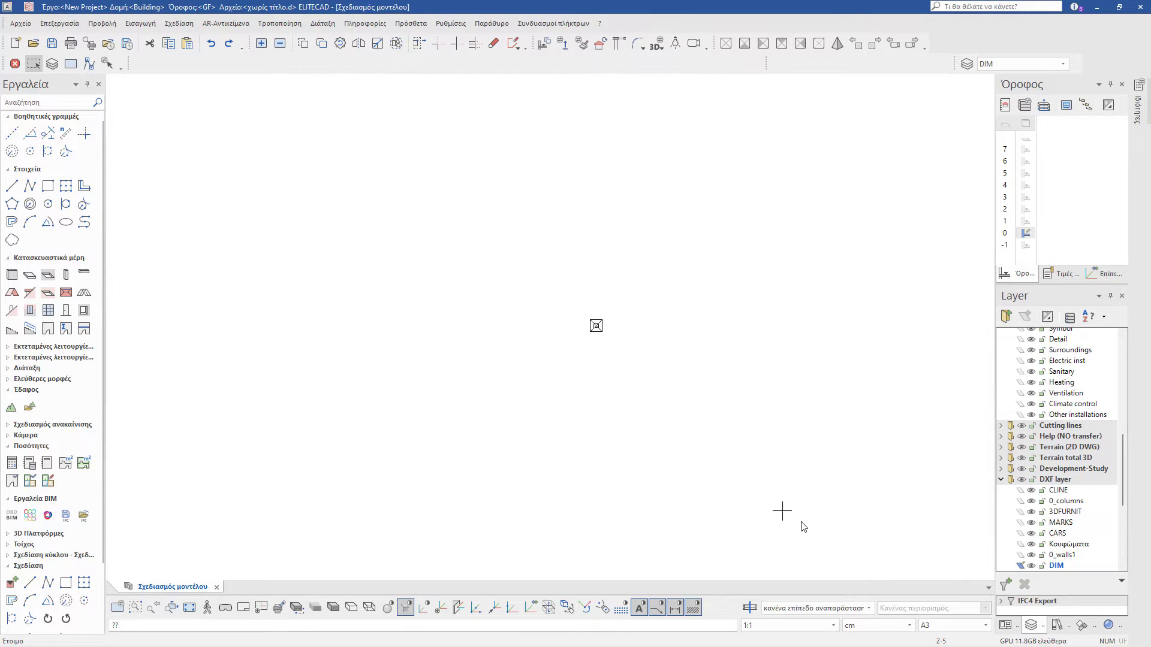
click(909, 627)
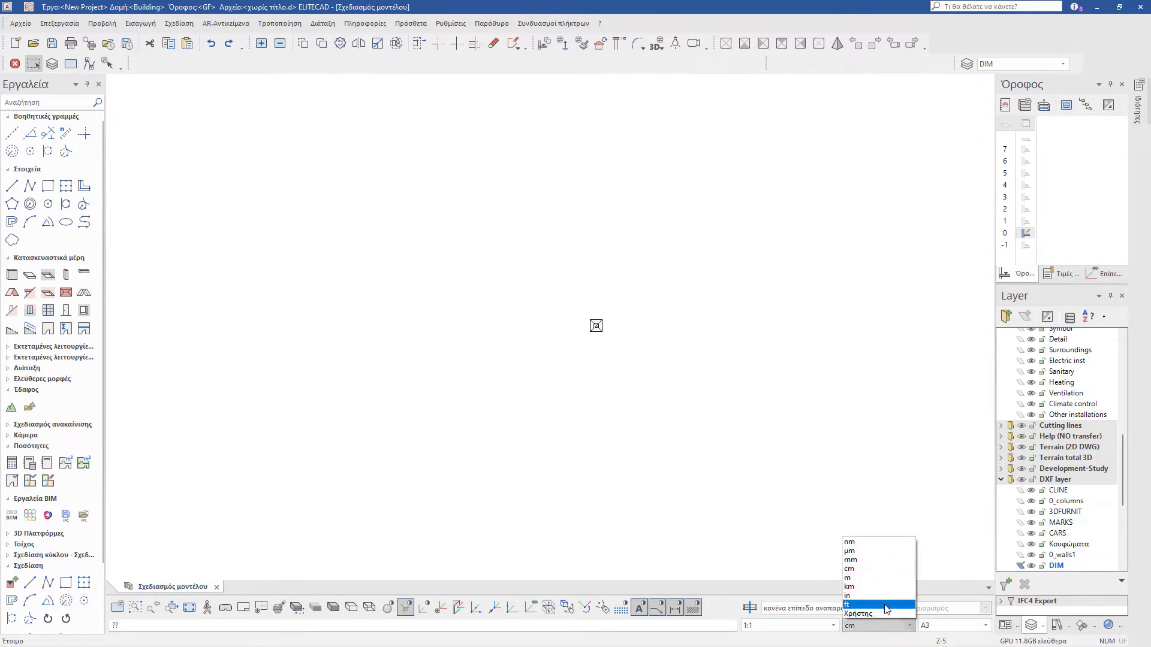
click(871, 560)
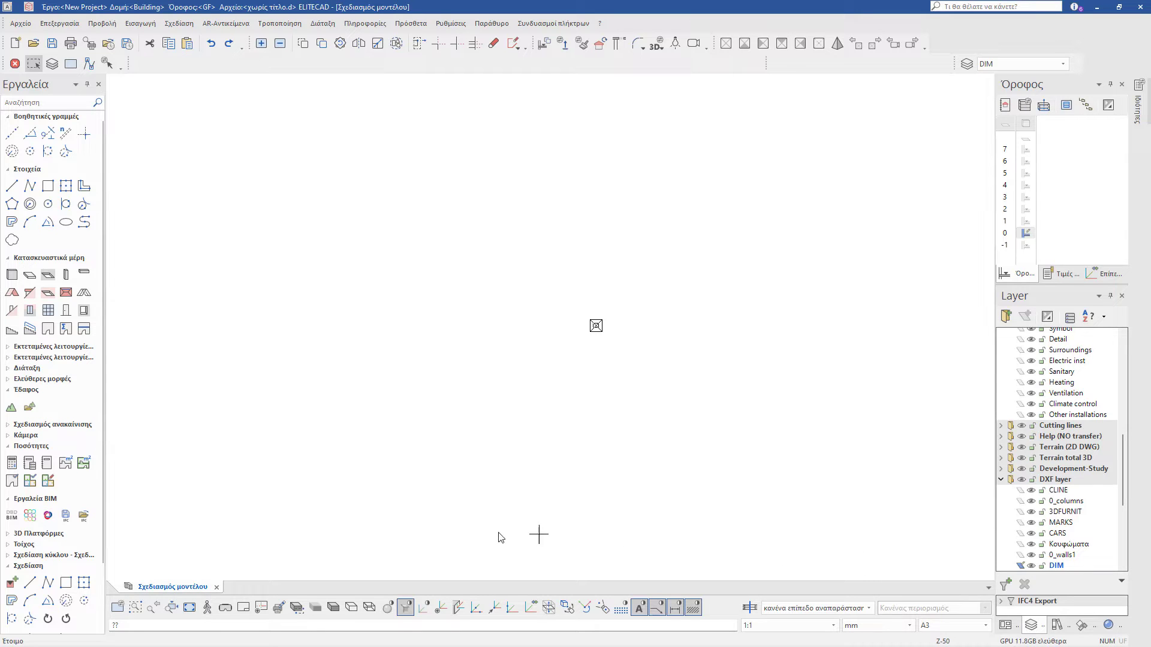
Step: Import Ground floor.dwg from the desktop as a 2D DXF/DWG drawing, keeping the default import options
click(21, 24)
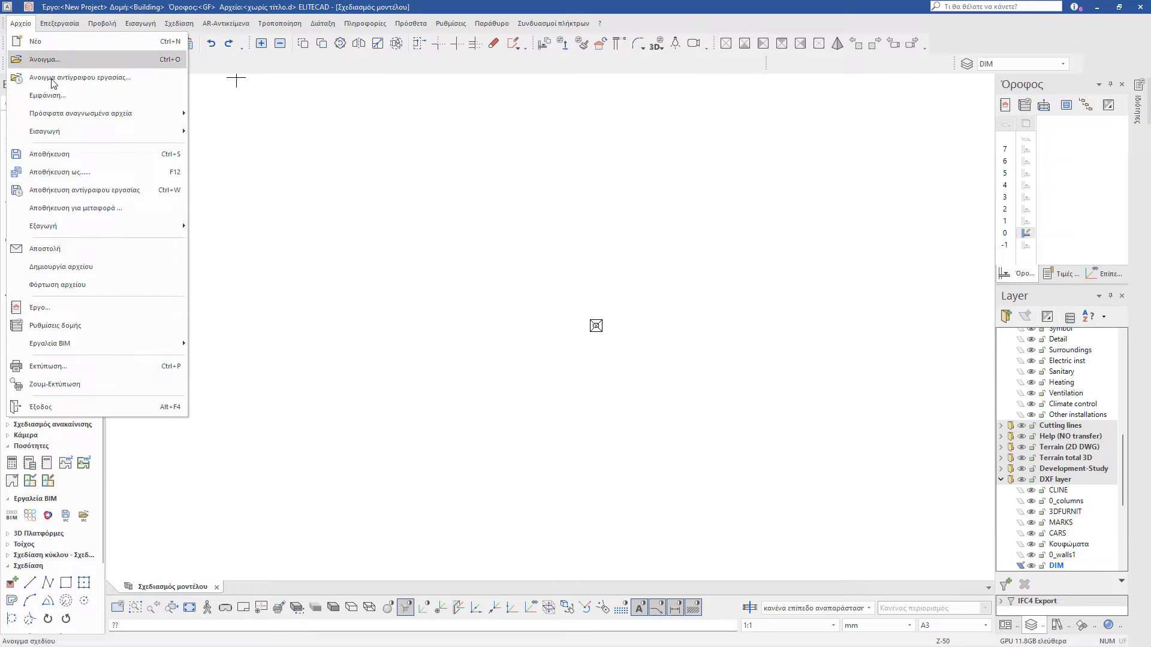
mouse_move(98, 131)
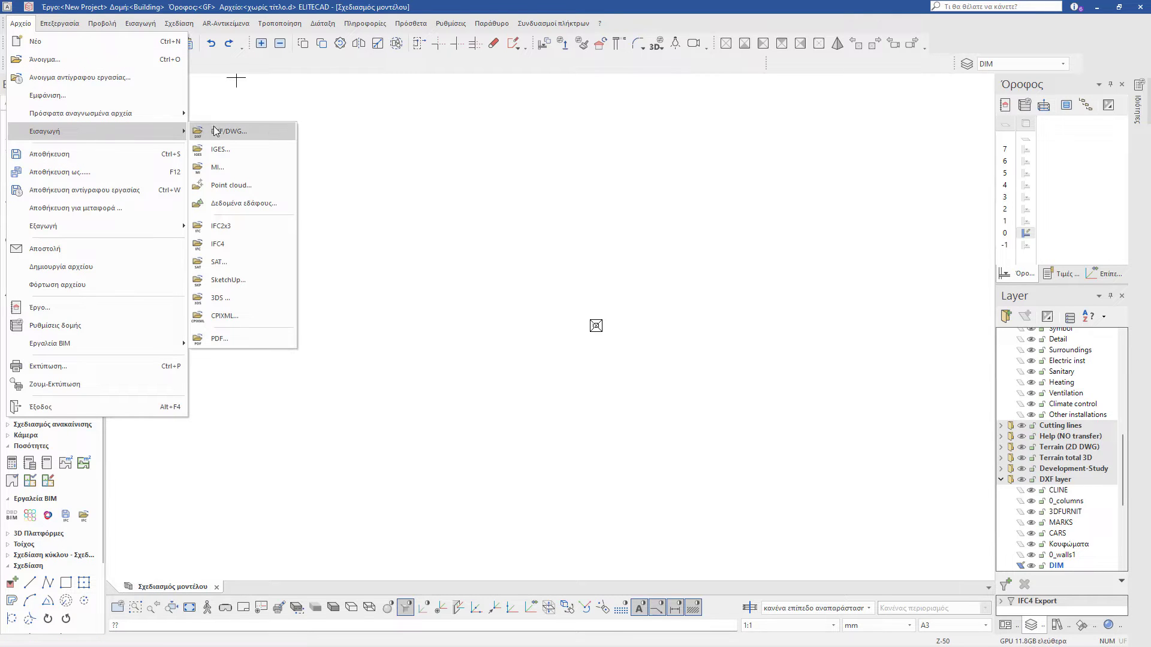
click(256, 131)
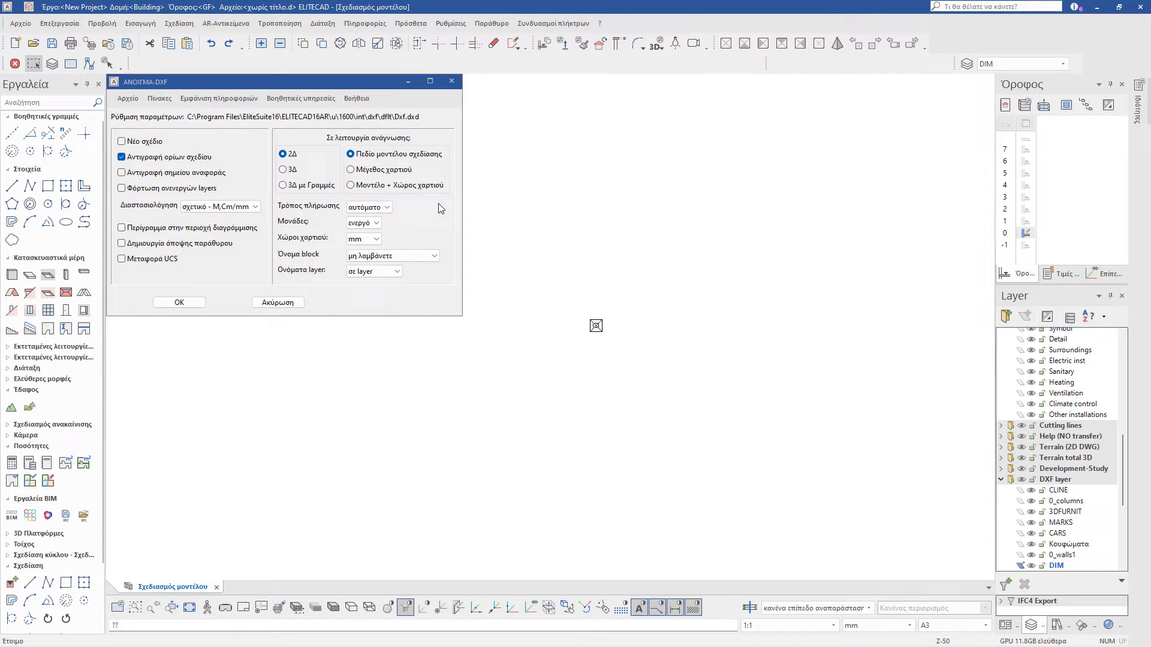
click(179, 303)
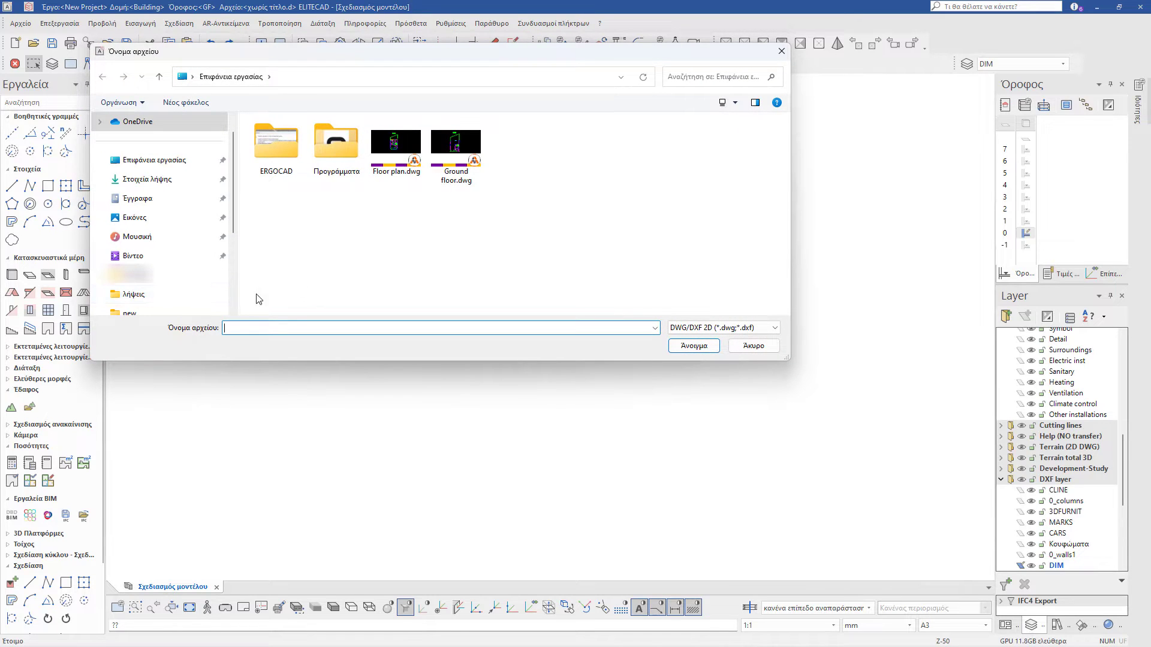
click(447, 155)
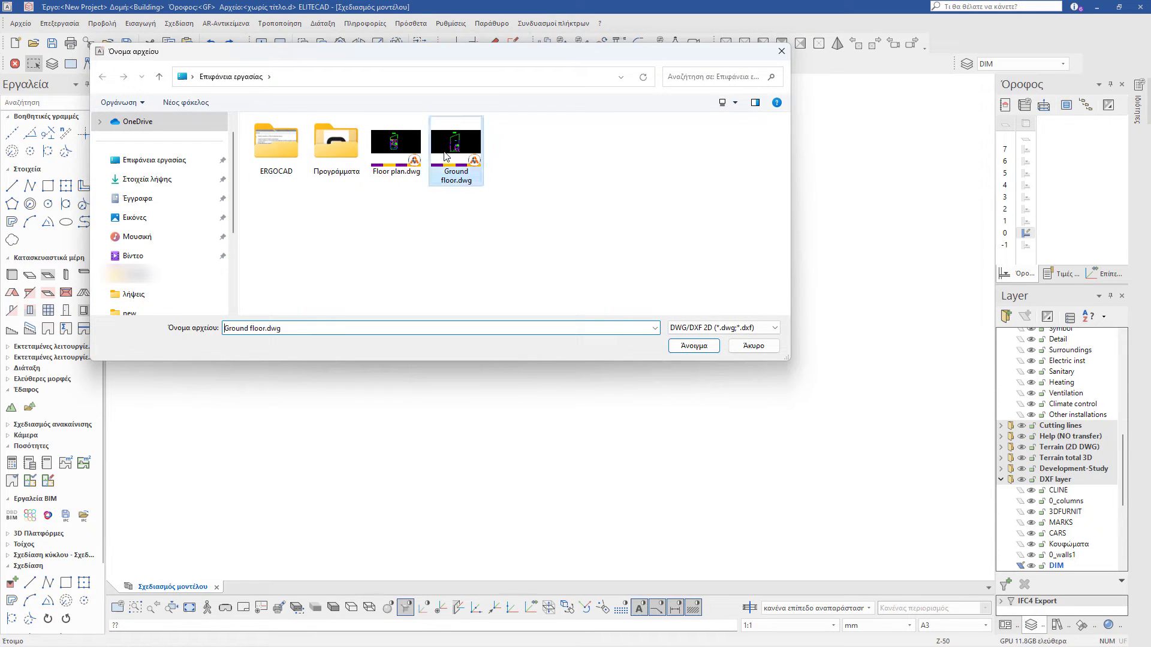
click(693, 346)
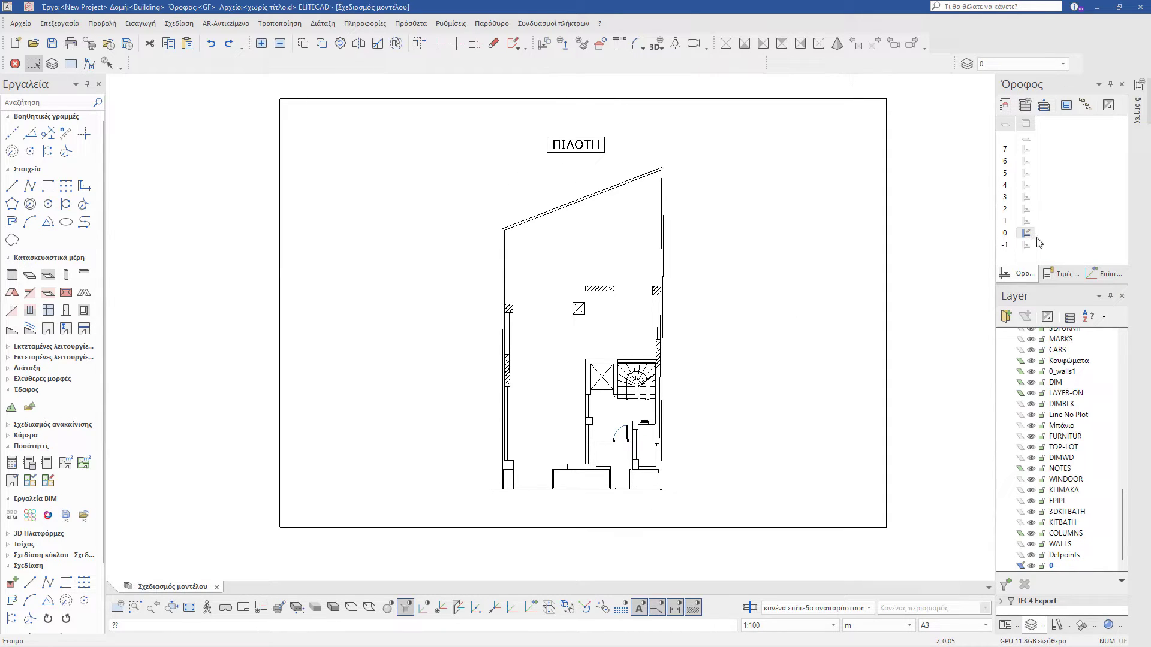
Step: Start a concrete slab (Πλάκα_Σκυρόδεμα) and set its material to "έγχυτο σκυρόδεμα 02", keeping the 0.2 thickness
scroll(636, 330, up, 1)
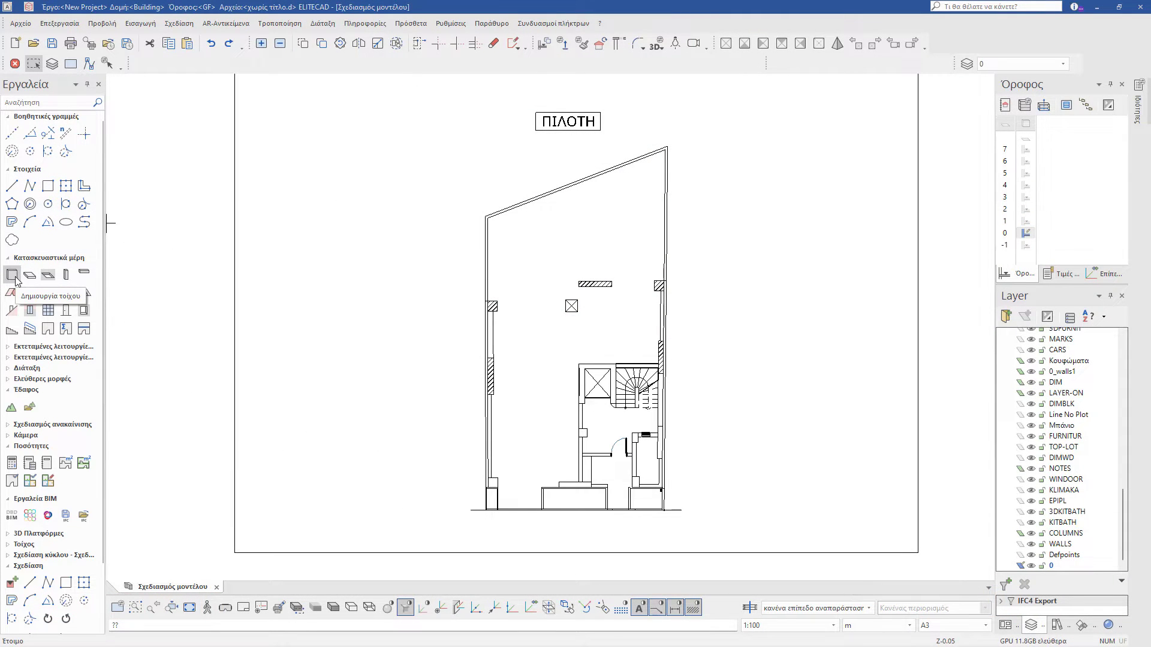
click(28, 275)
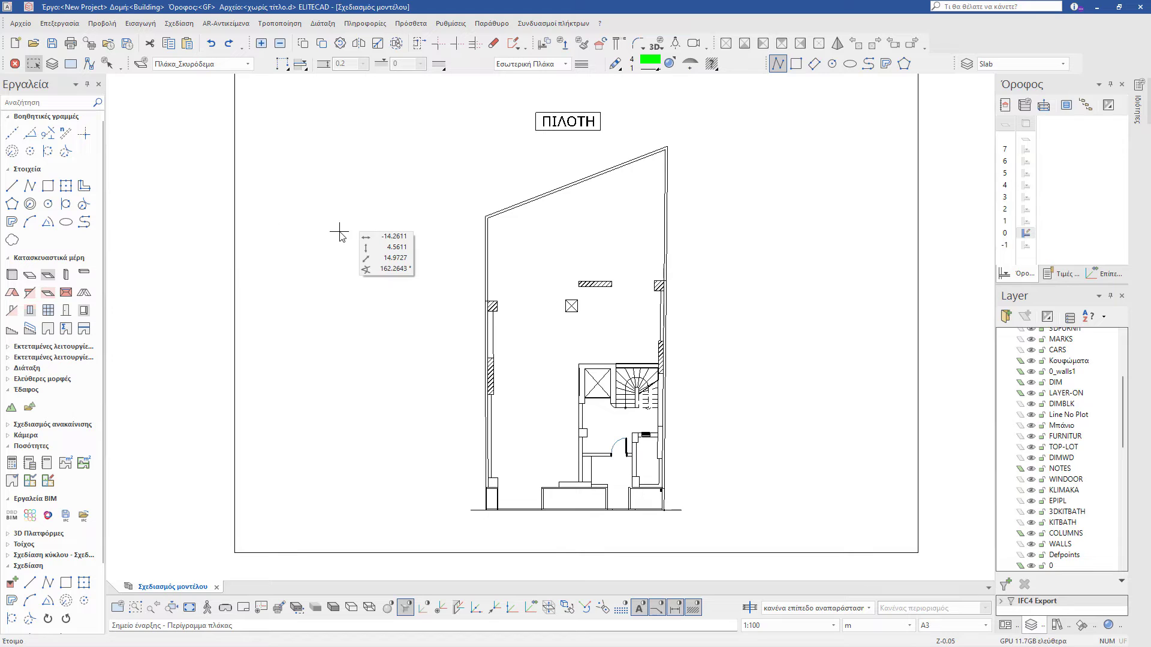
click(143, 70)
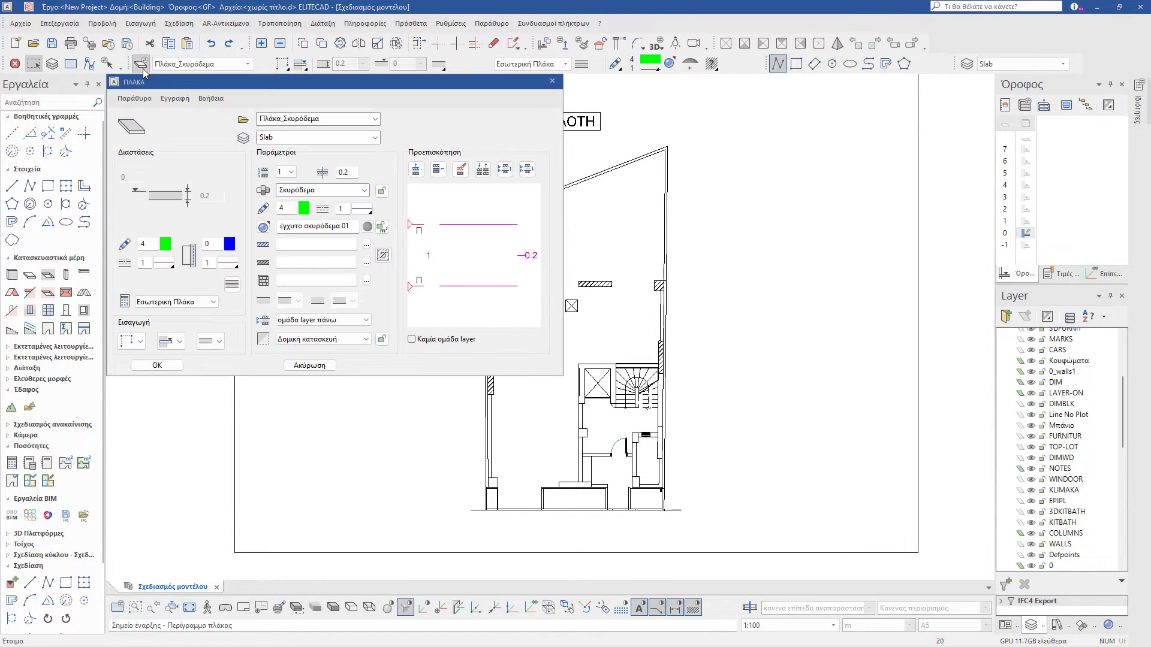
drag(200, 89, 424, 126)
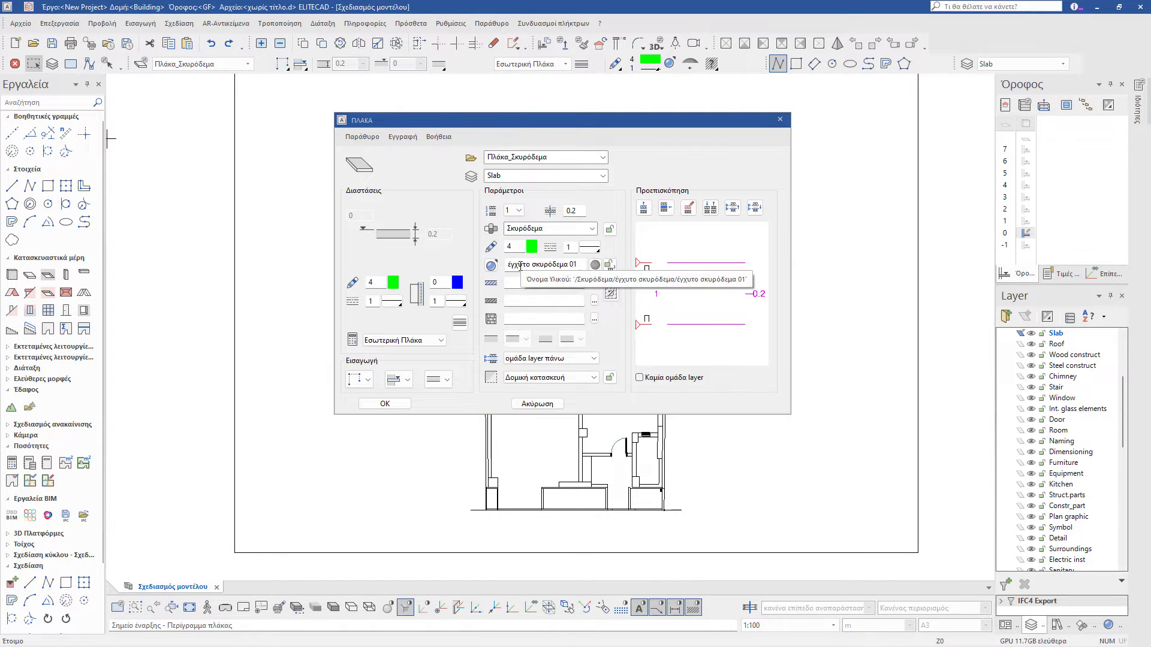
click(593, 268)
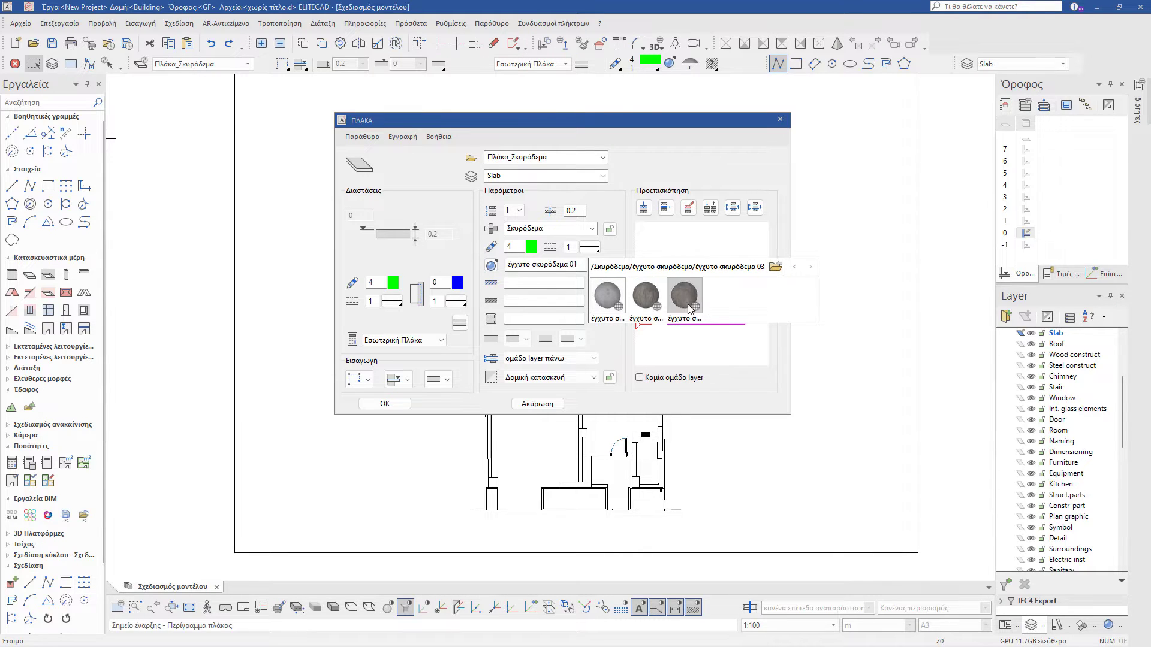
click(641, 300)
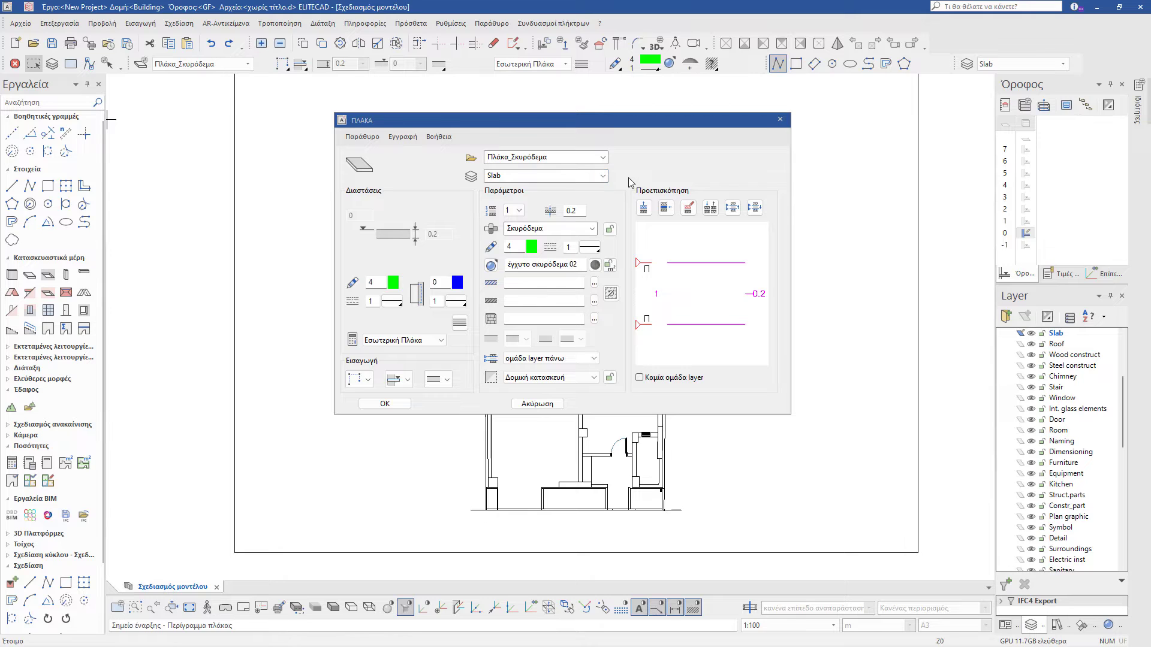
click(398, 406)
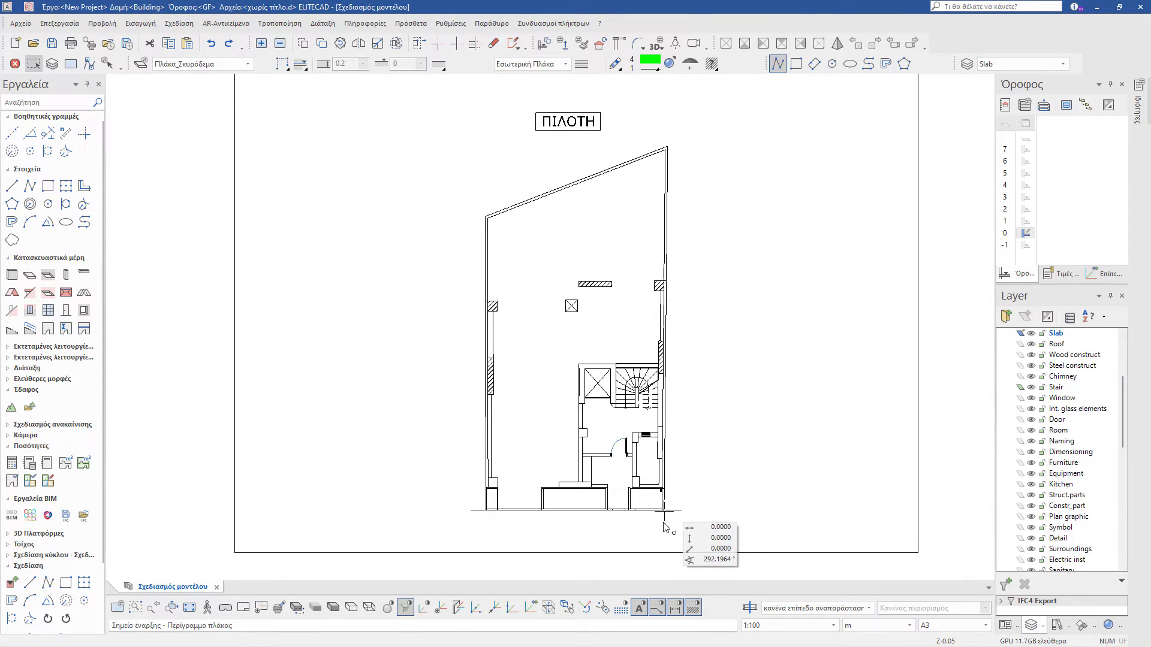
Step: Draw the slab as a closed polyline outline through the four outer corners of the imported ground floor plan
scroll(551, 526, up, 3)
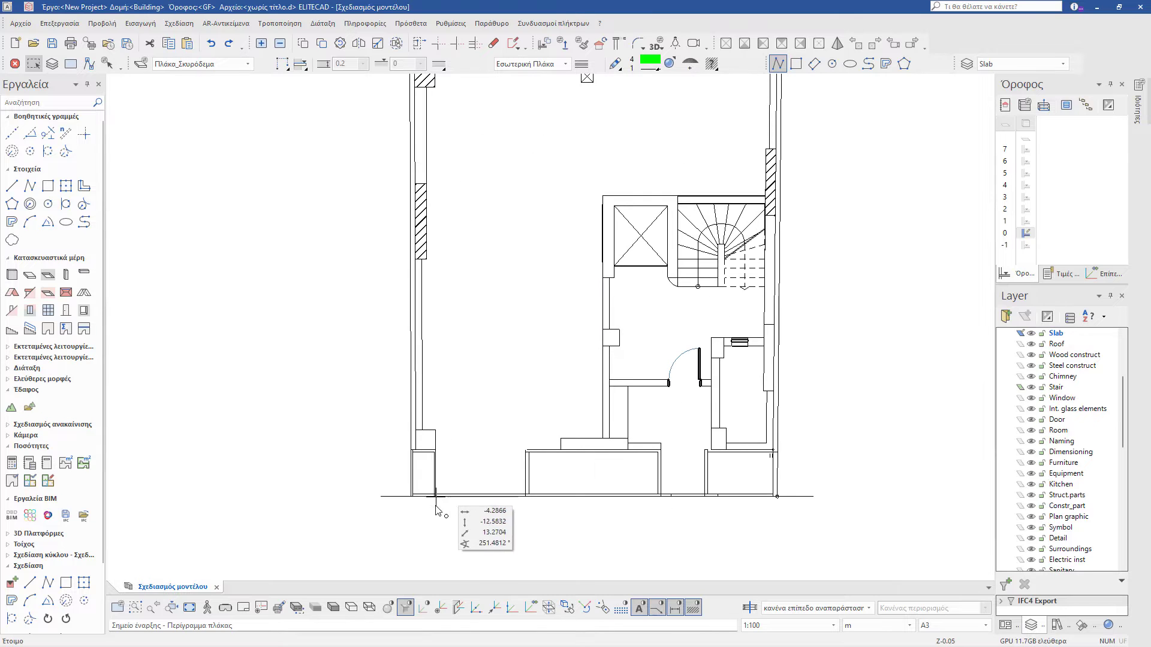
scroll(423, 501, up, 2)
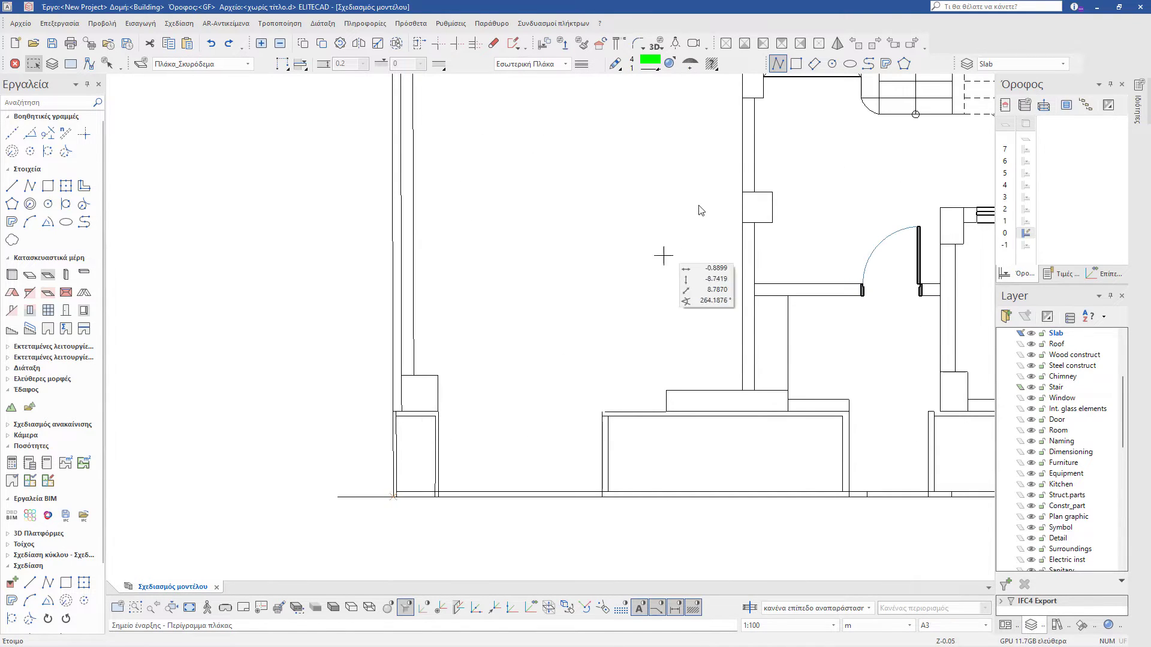
click(778, 69)
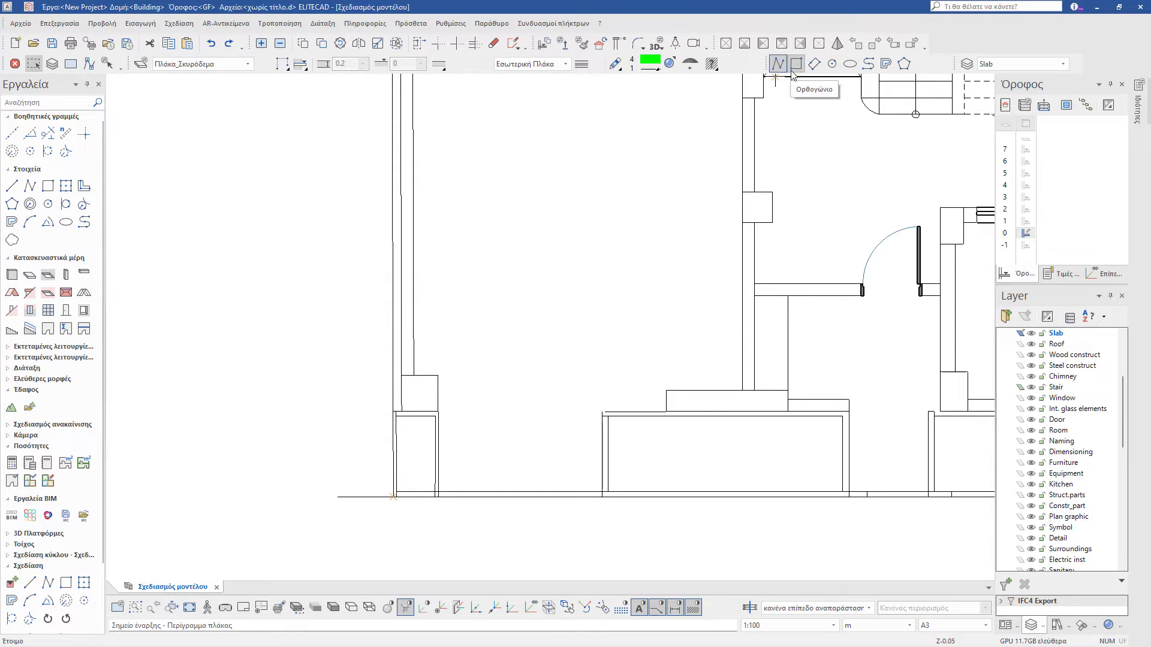
click(391, 502)
scroll(494, 425, down, 2)
scroll(493, 424, down, 3)
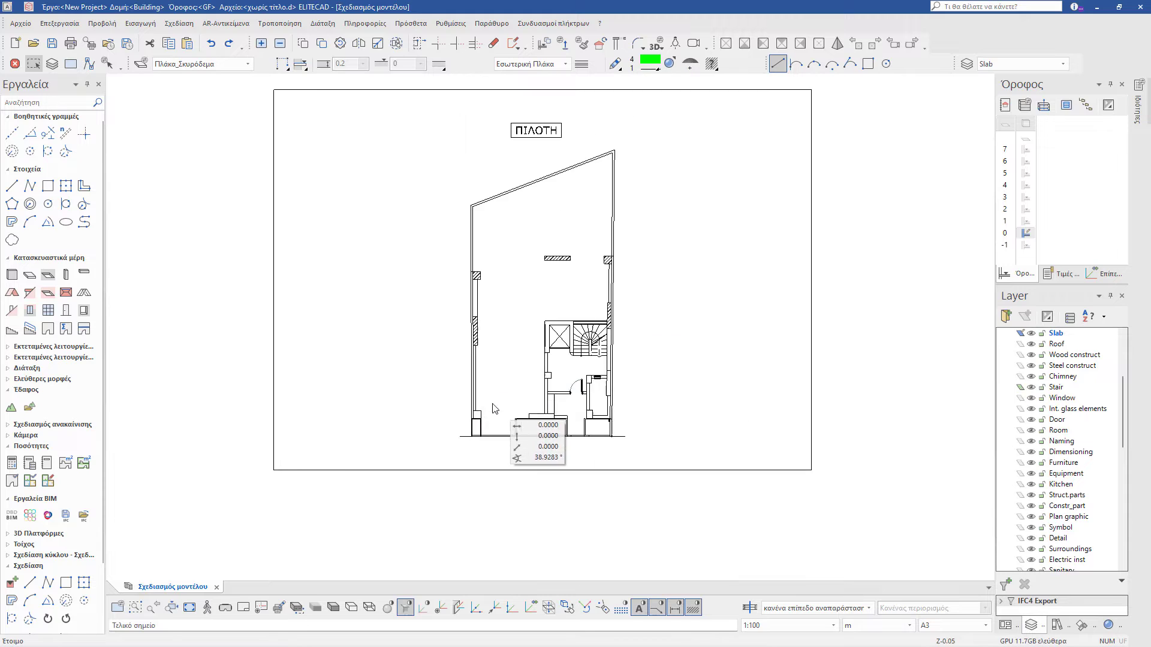
scroll(487, 167, up, 3)
click(444, 250)
click(444, 250)
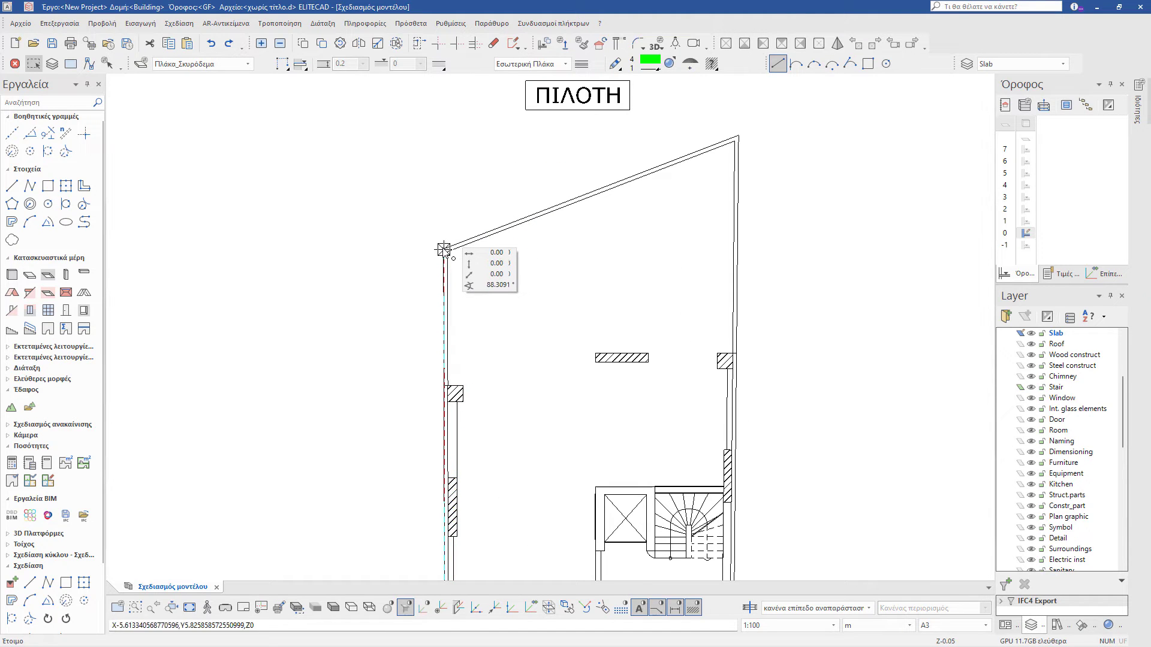
click(737, 135)
scroll(731, 422, down, 3)
scroll(733, 579, up, 5)
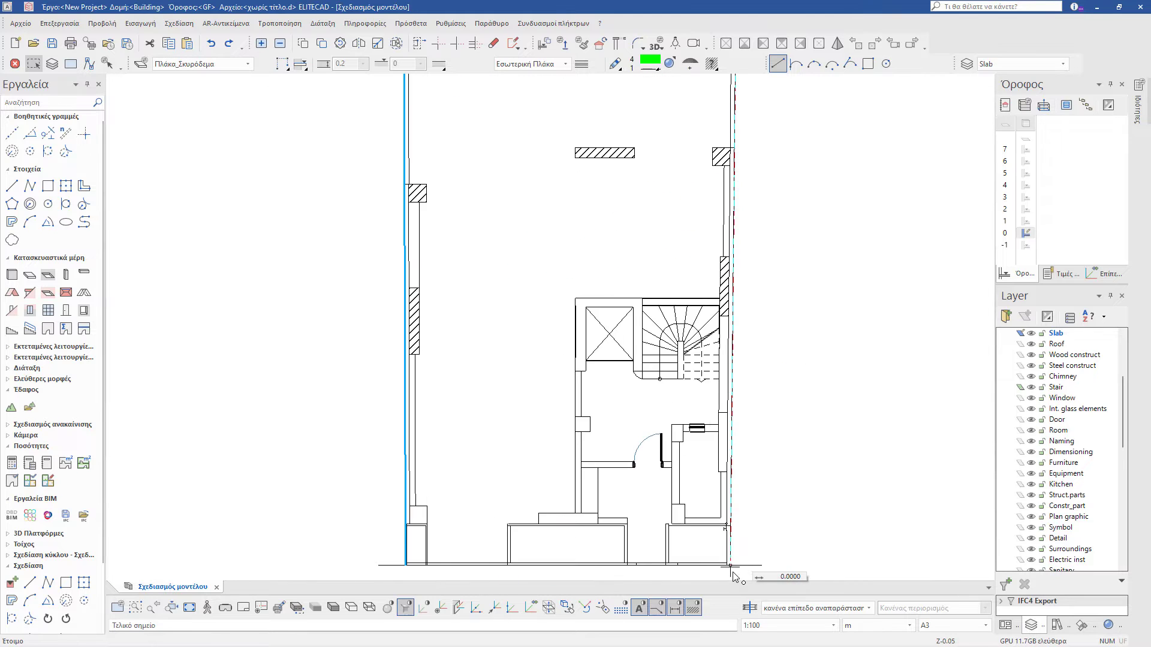
click(727, 567)
scroll(727, 563, down, 4)
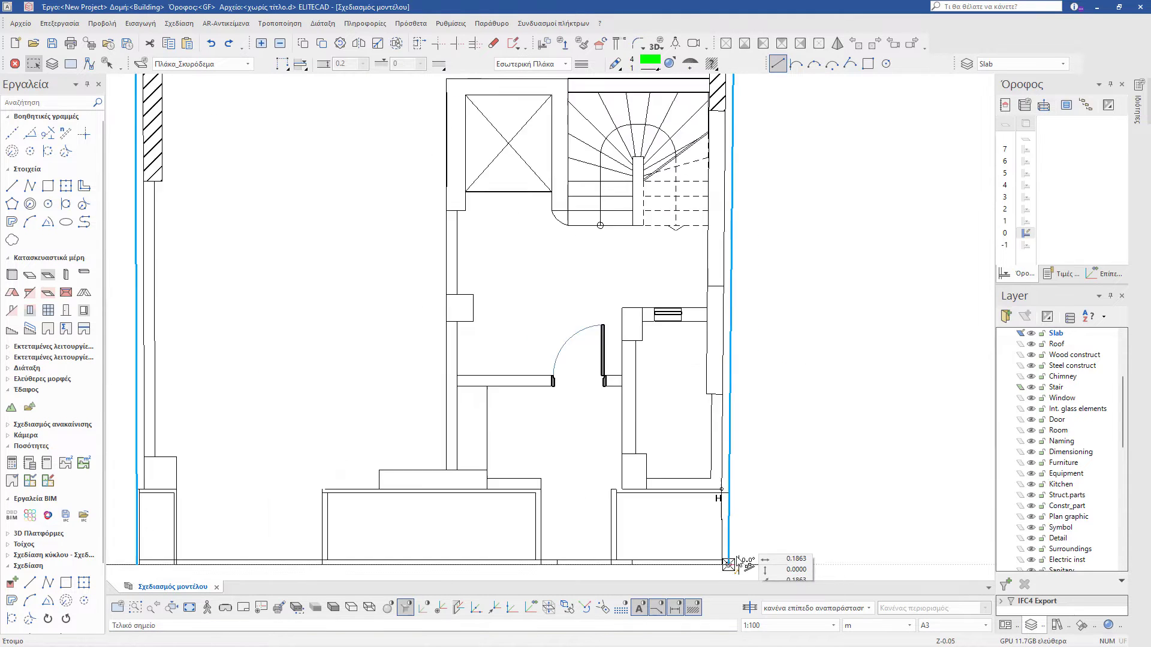
scroll(451, 554, up, 5)
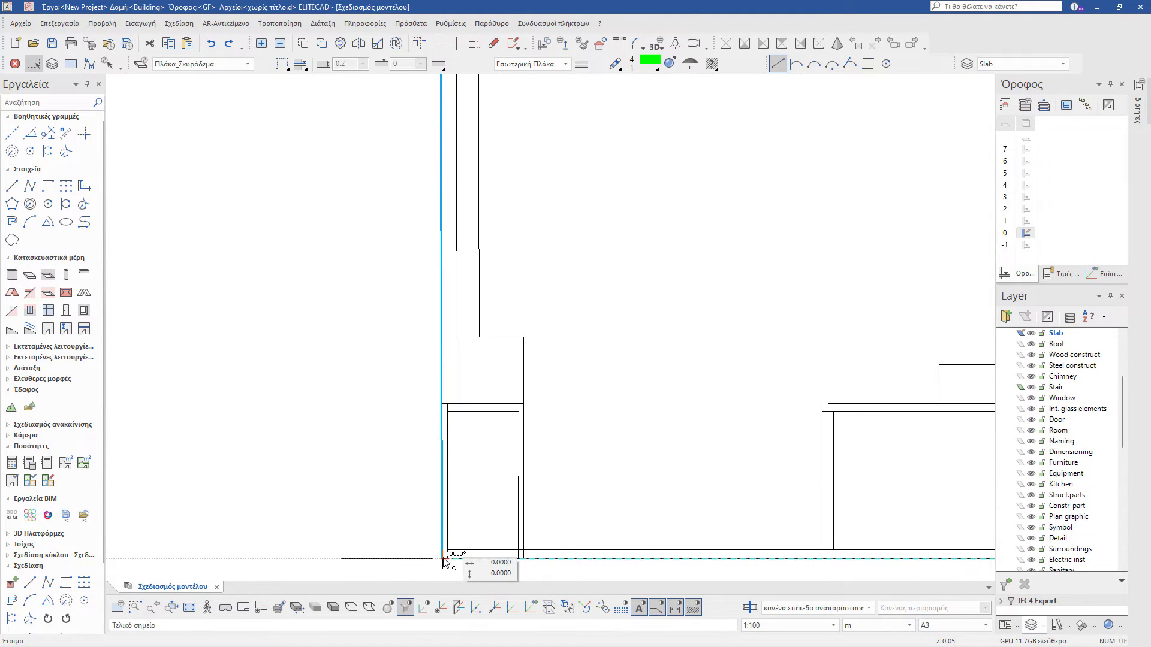
click(442, 558)
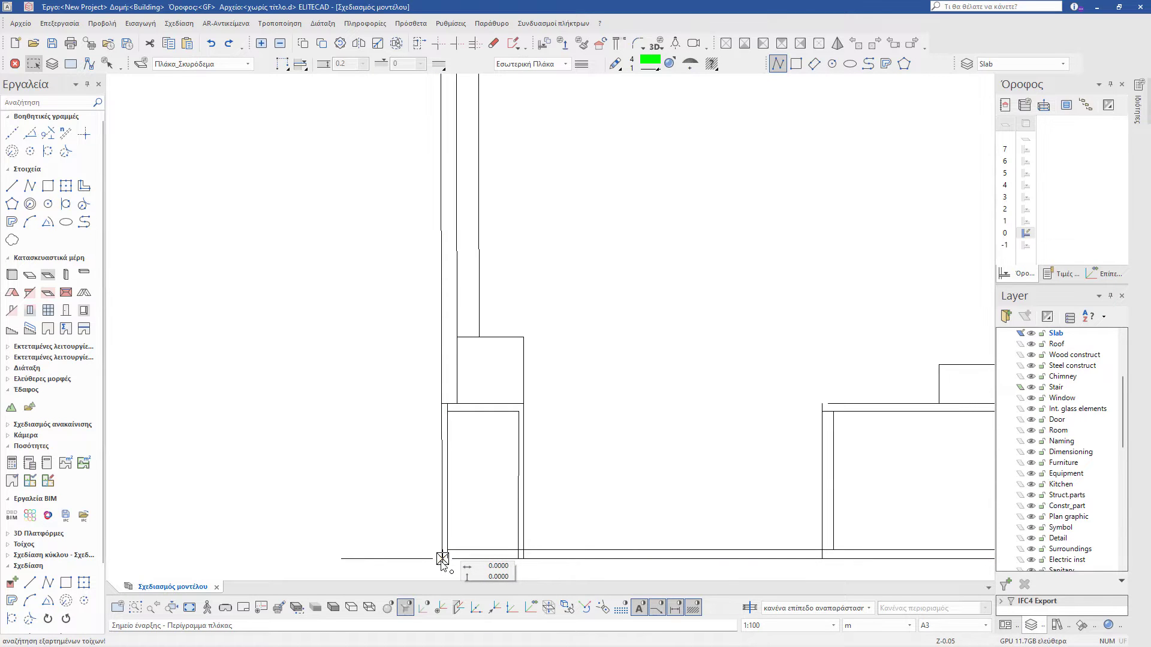
Step: Examine the finished slab in the shaded 3D view from several angles, and end the slab command
scroll(789, 444, down, 4)
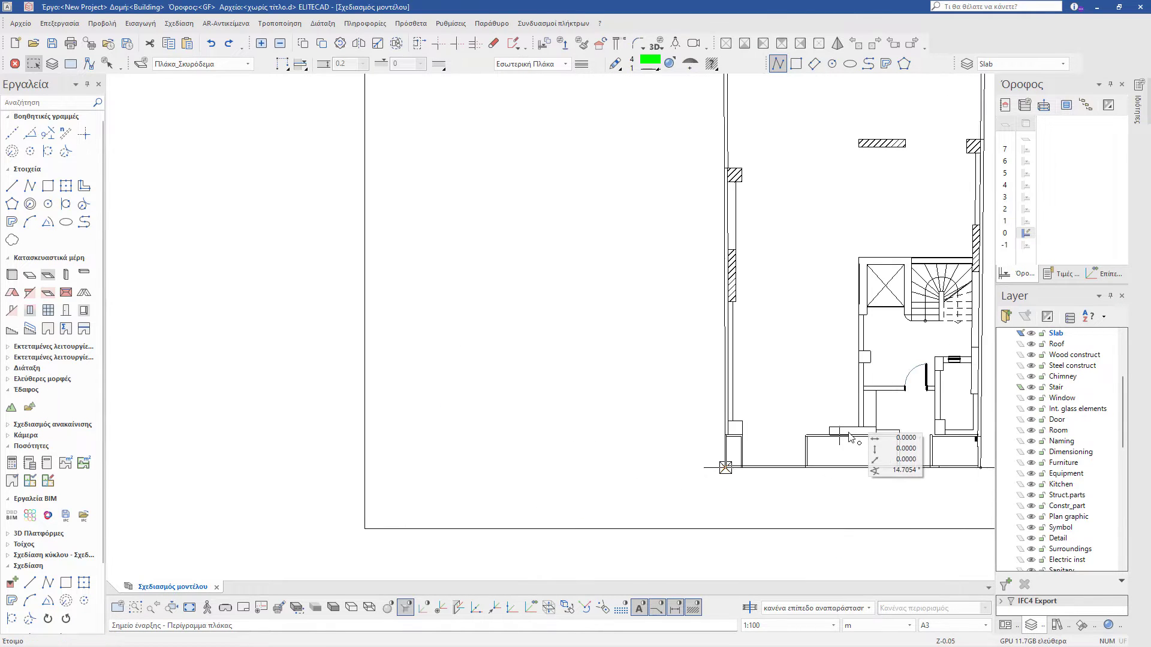
scroll(850, 438, down, 5)
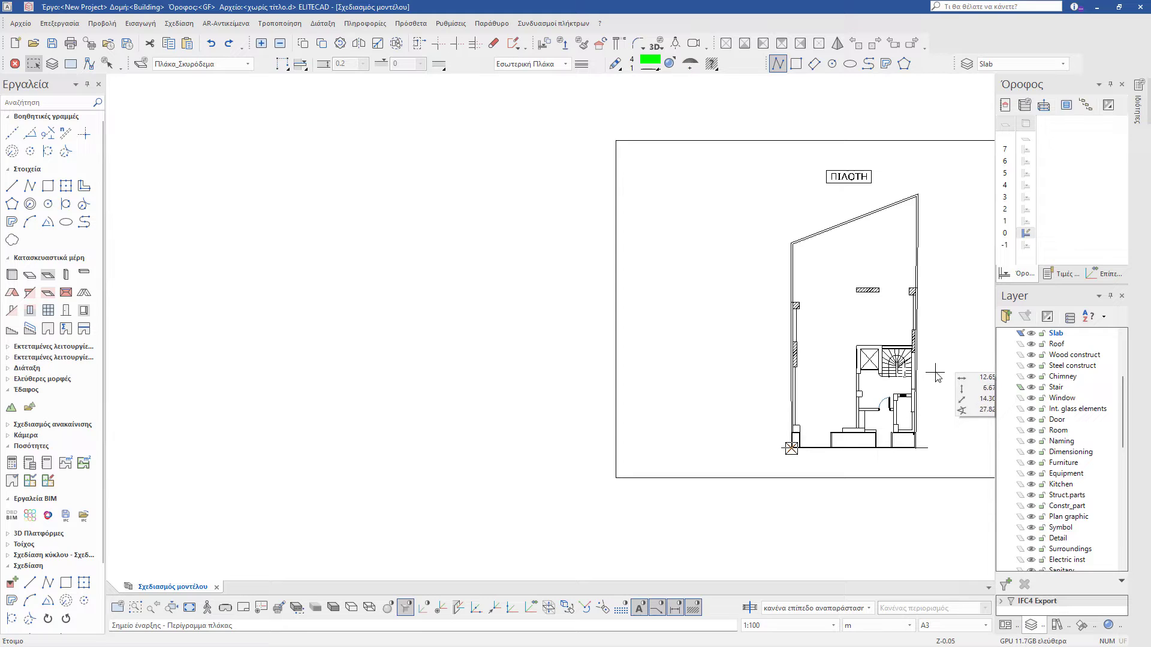
click(332, 608)
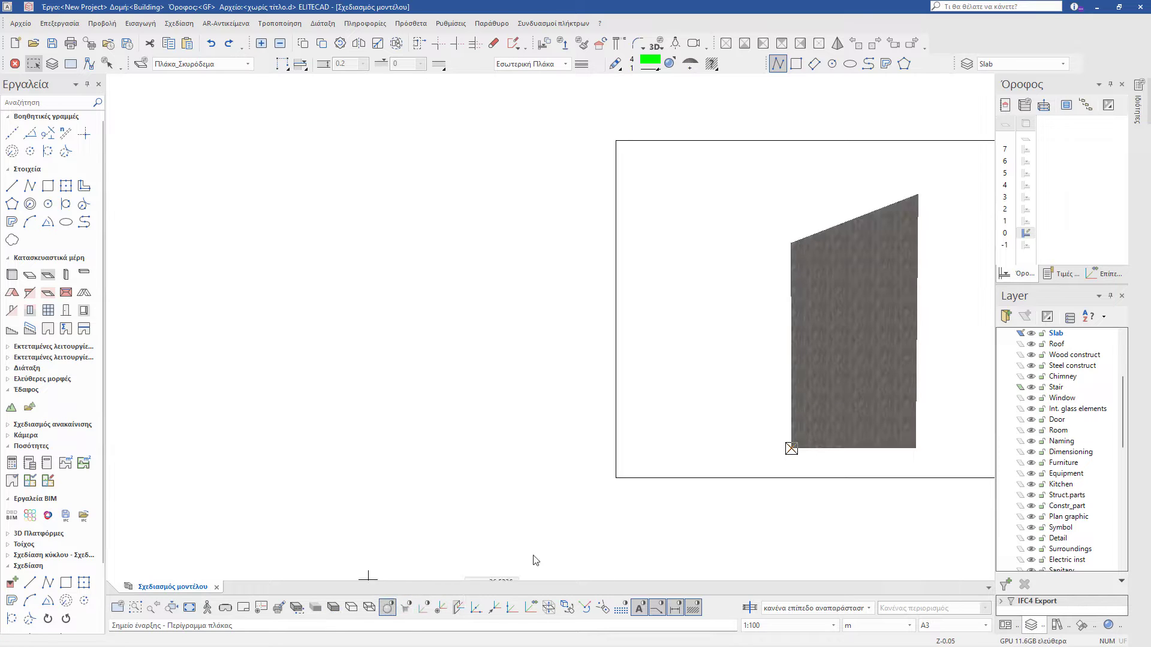
middle_drag(931, 435, 899, 361)
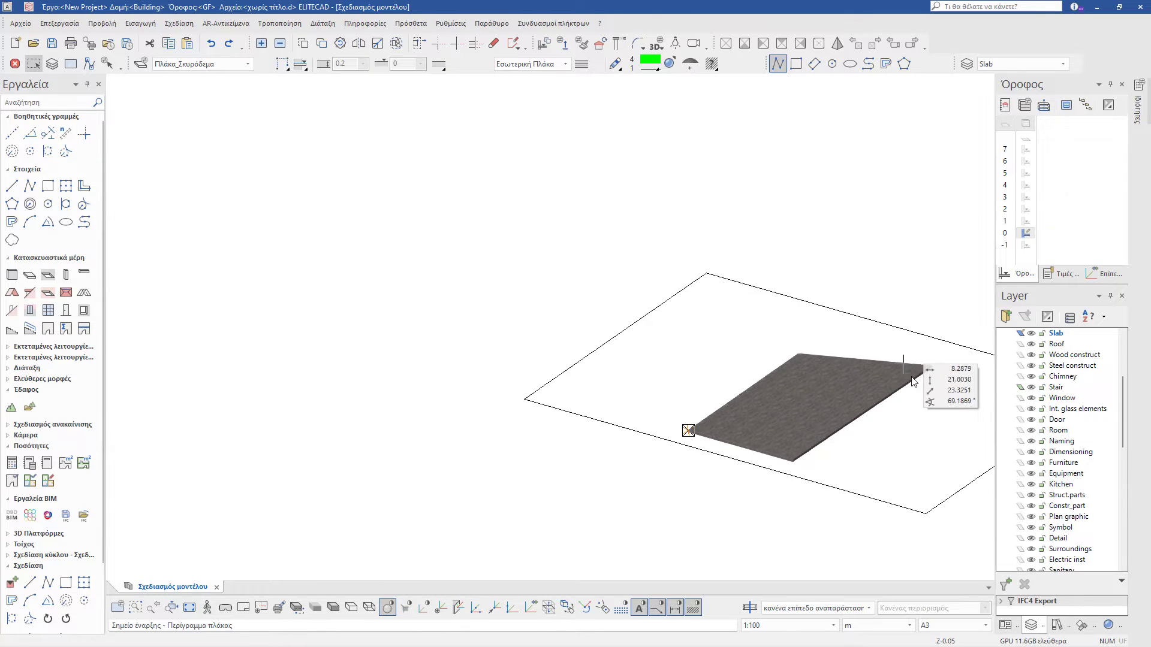
scroll(752, 461, up, 5)
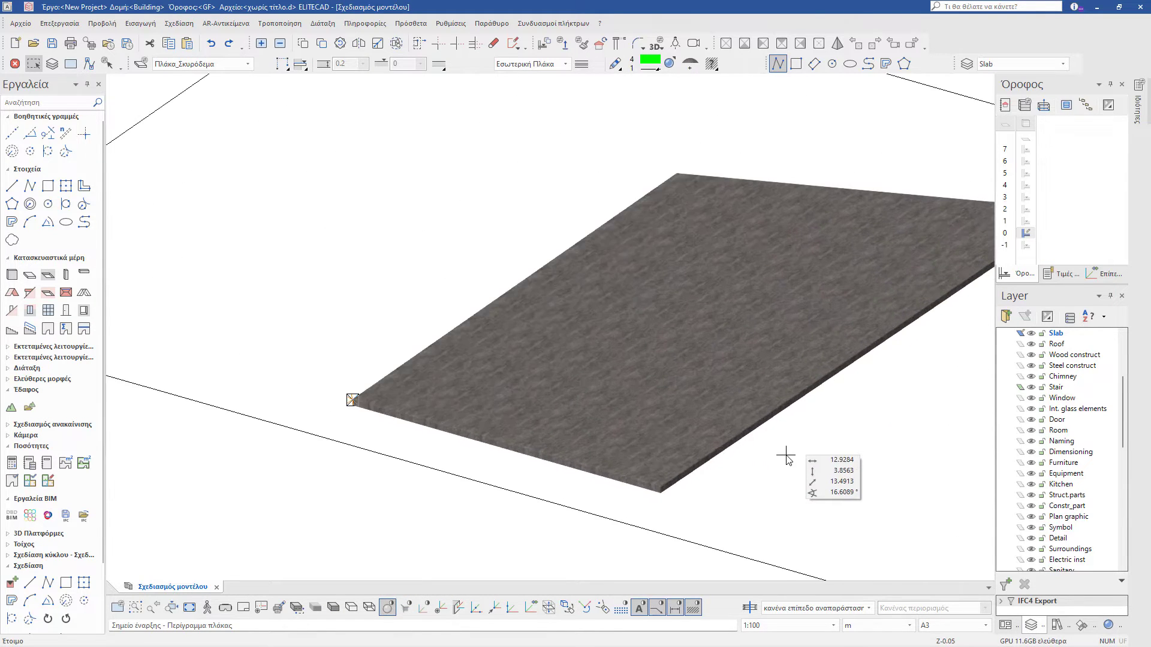
scroll(803, 477, down, 3)
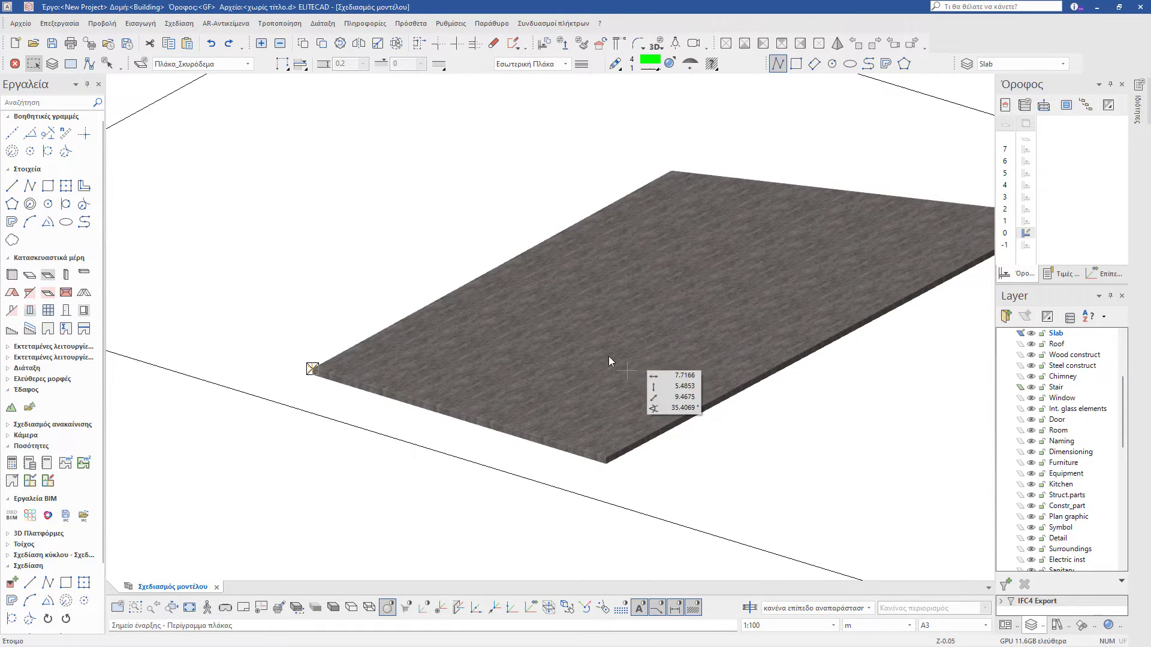
key(Escape)
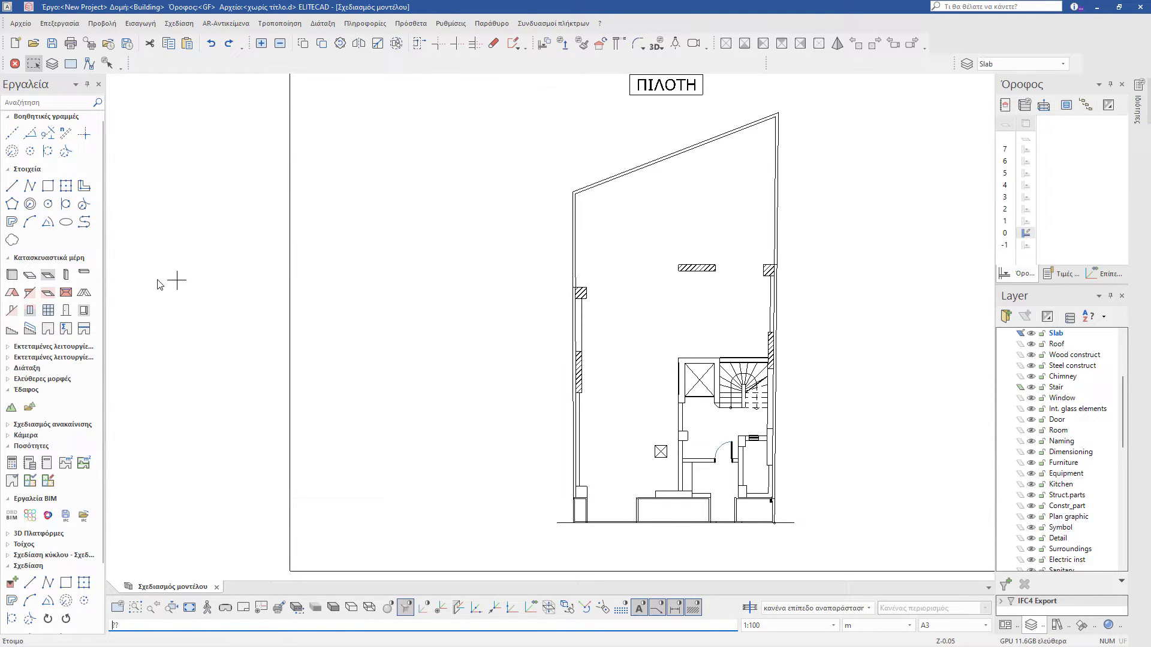
Step: Start a brick wall (Τούβλο) and create the missing Τοίχος layer for it
click(18, 281)
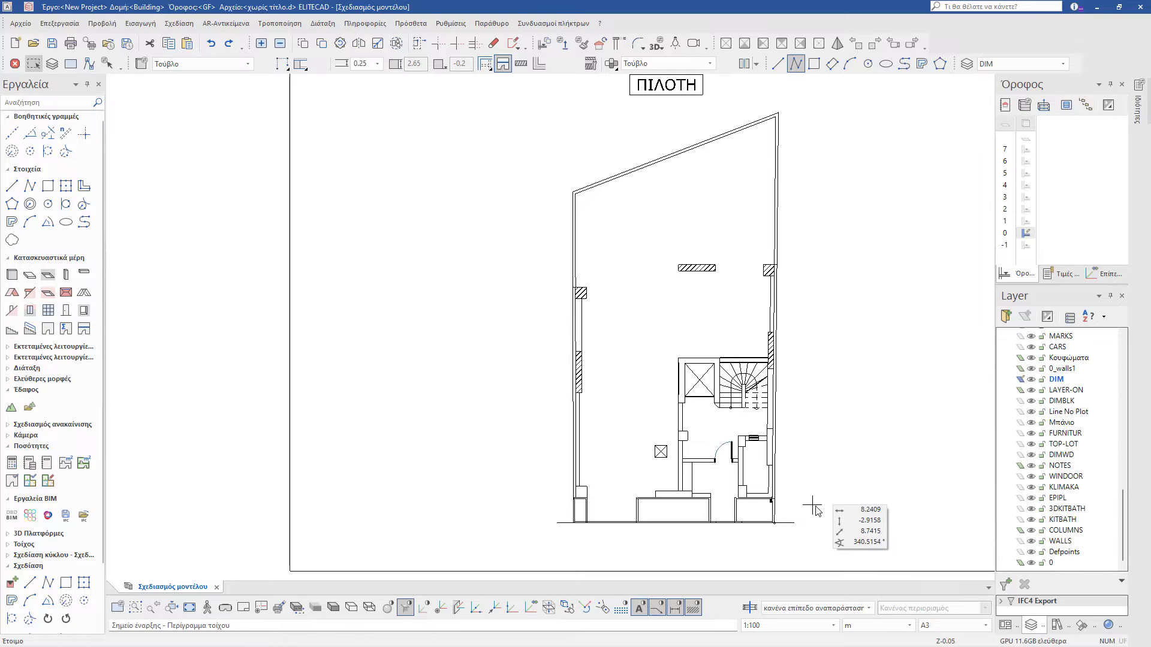
scroll(849, 518, up, 3)
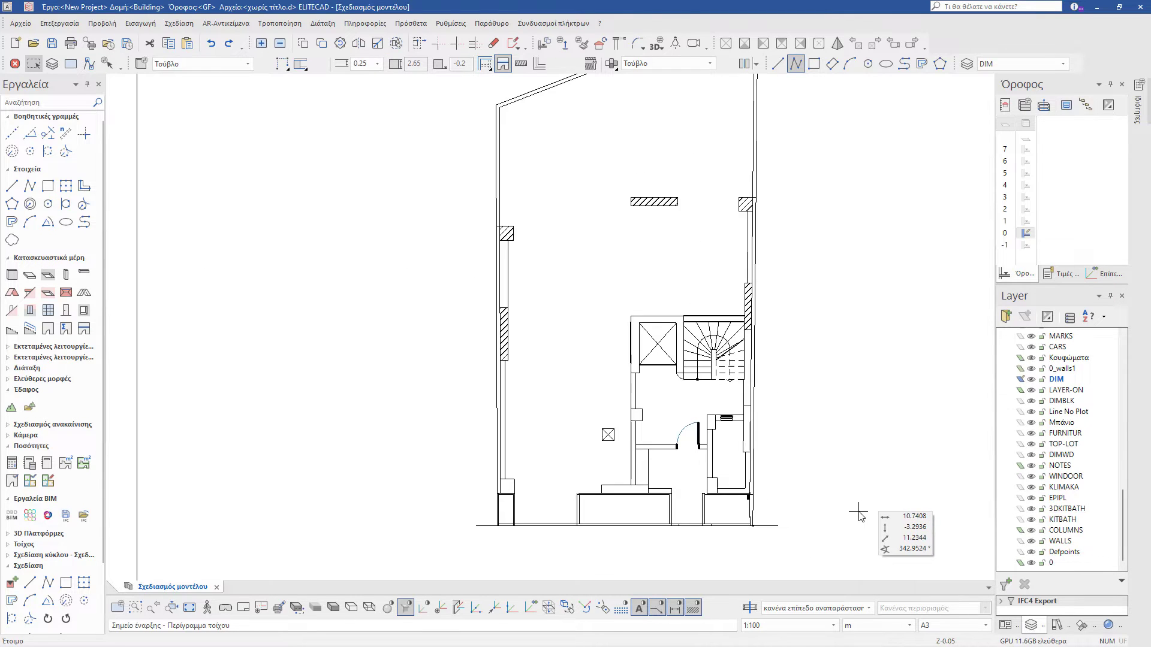
click(247, 64)
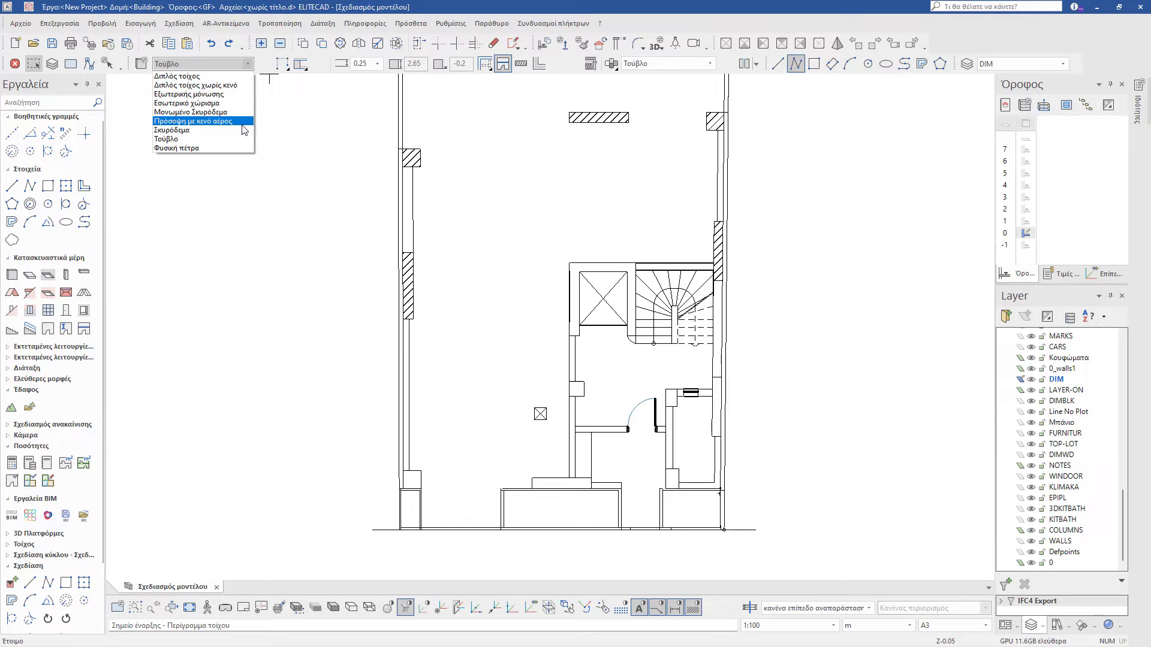
click(191, 139)
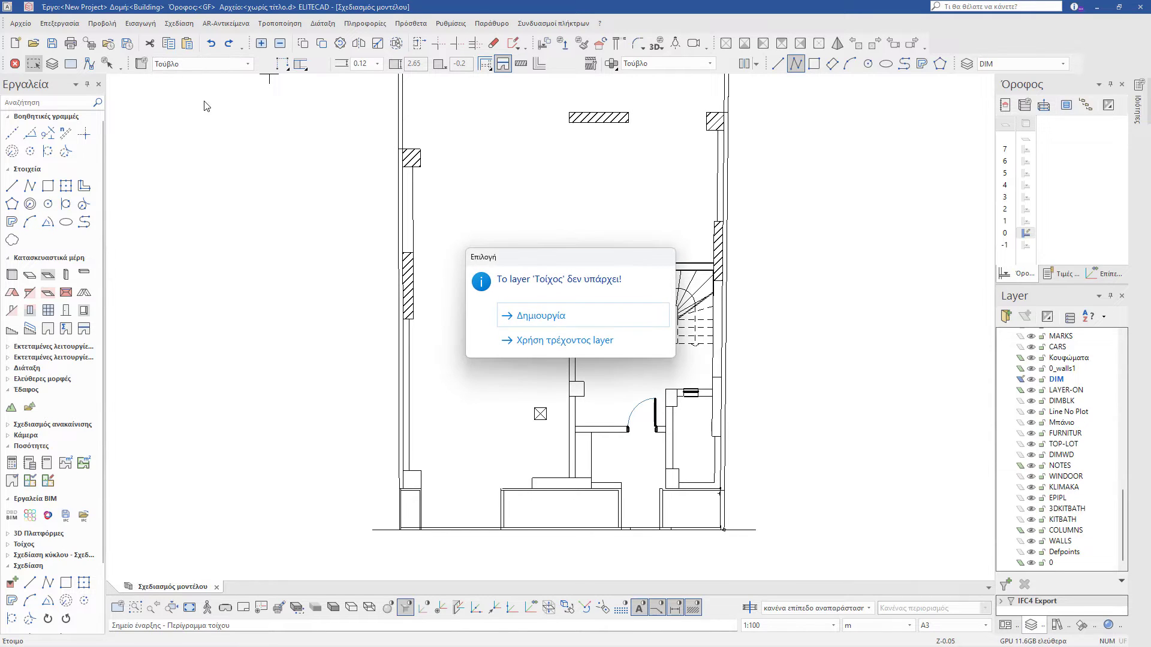
click(570, 326)
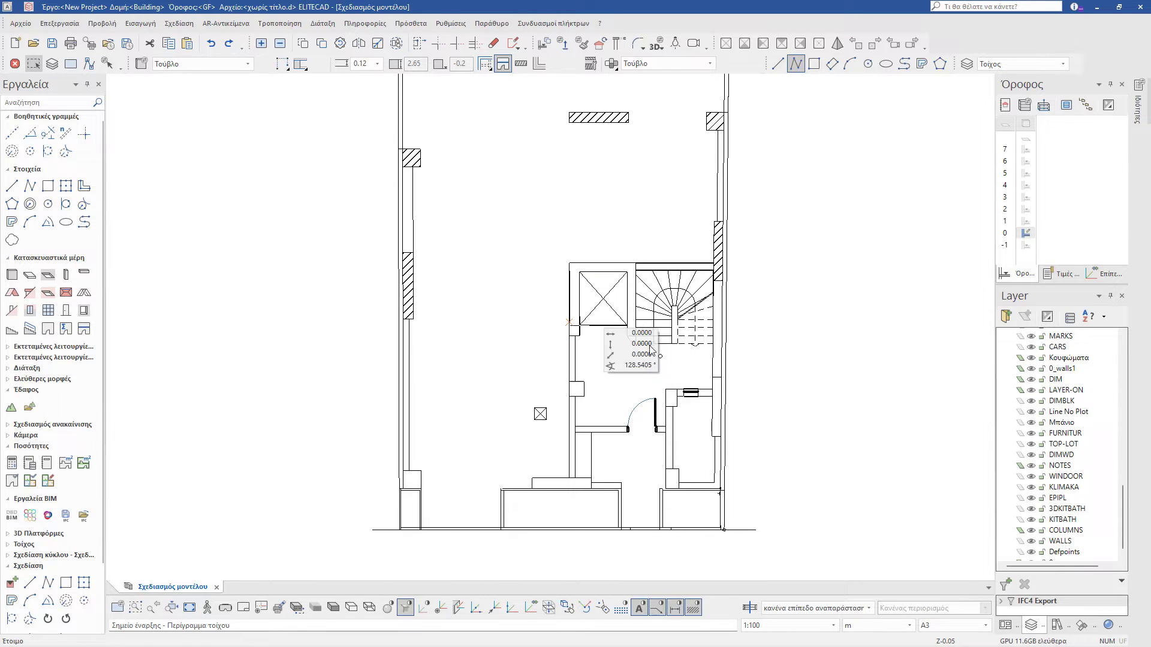
Step: Draw the wall as a single line along the entrance area's left outer edge, up to the column, with its thickness towards the interior
scroll(1079, 446, down, 1)
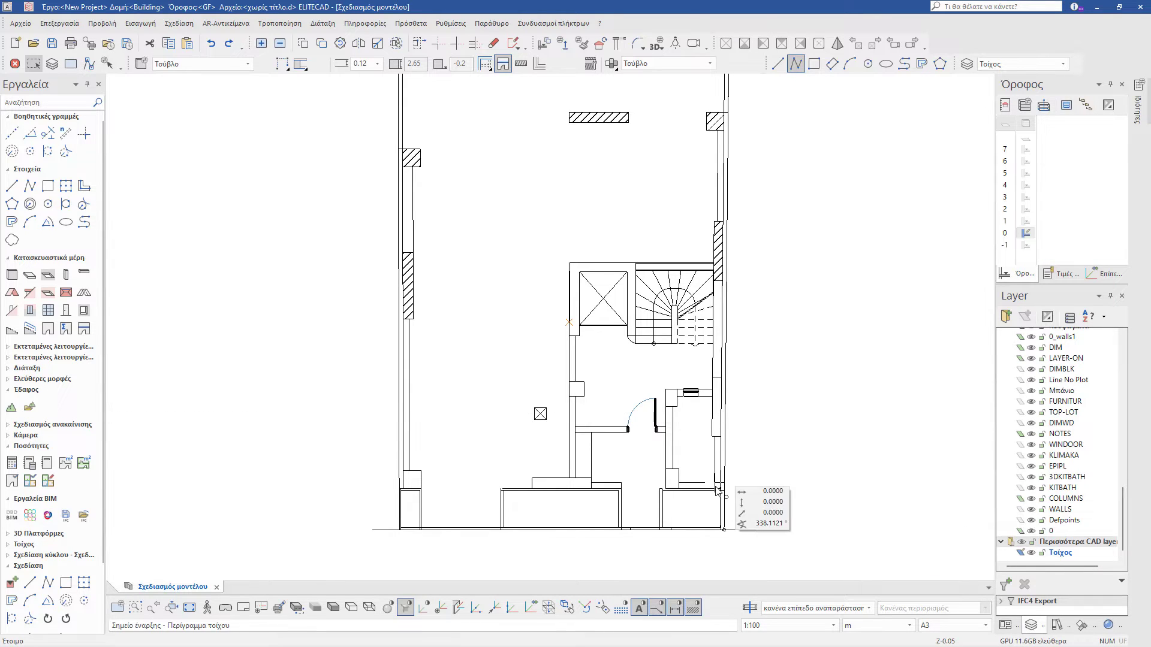
scroll(824, 503, up, 2)
scroll(824, 502, up, 1)
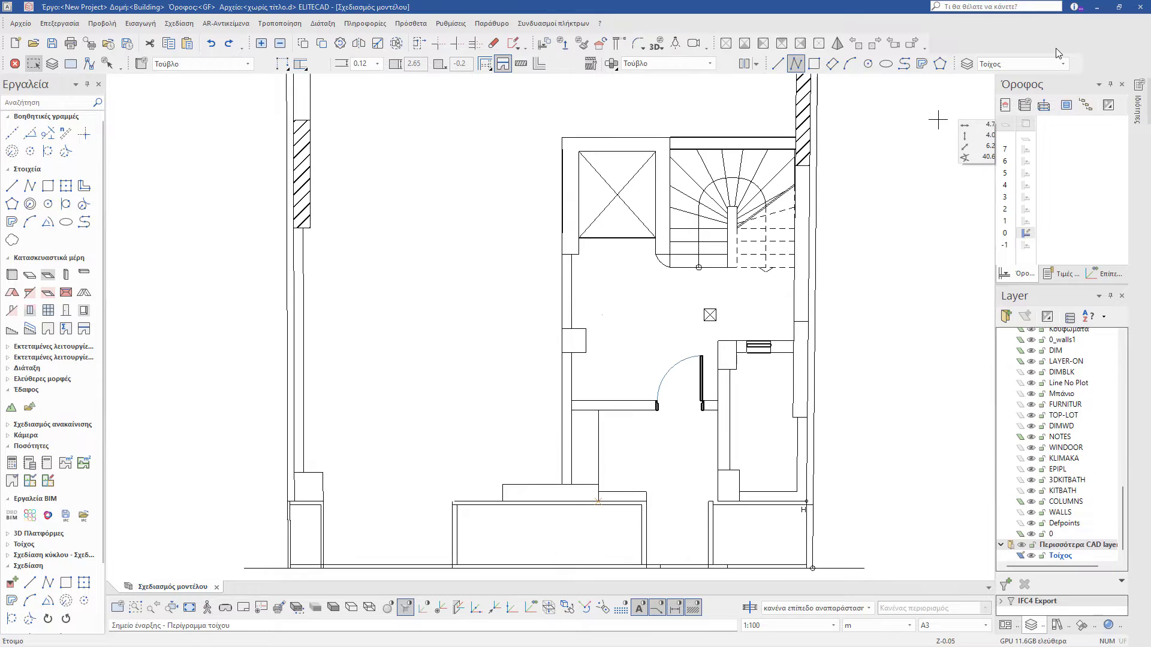
click(780, 69)
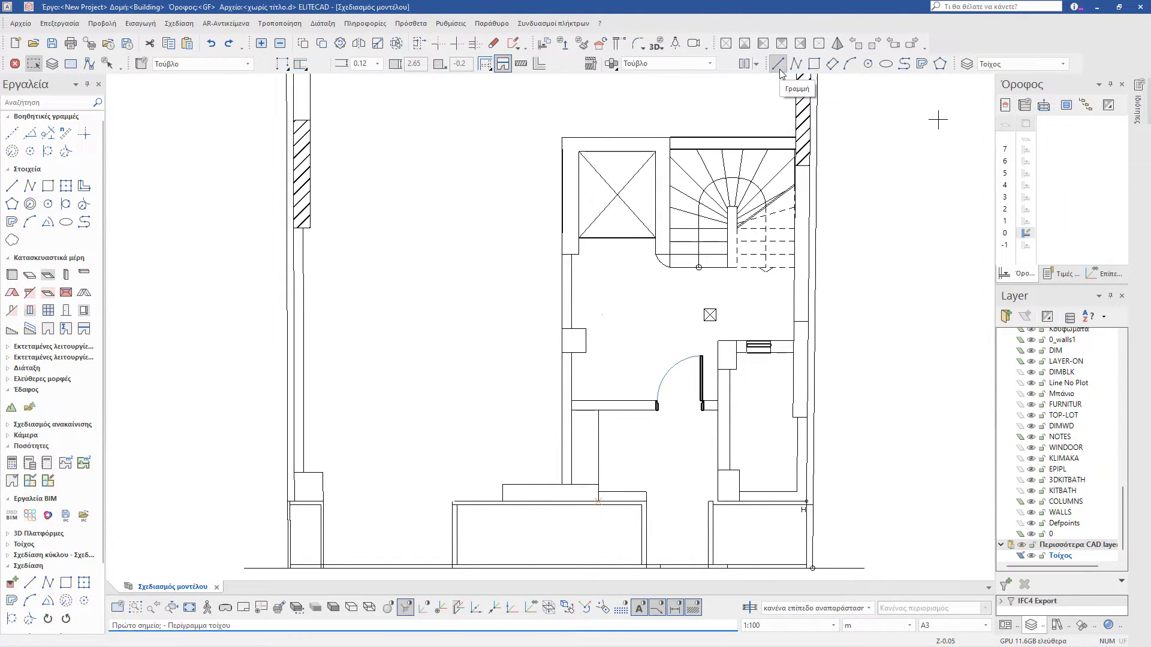
click(562, 485)
click(564, 357)
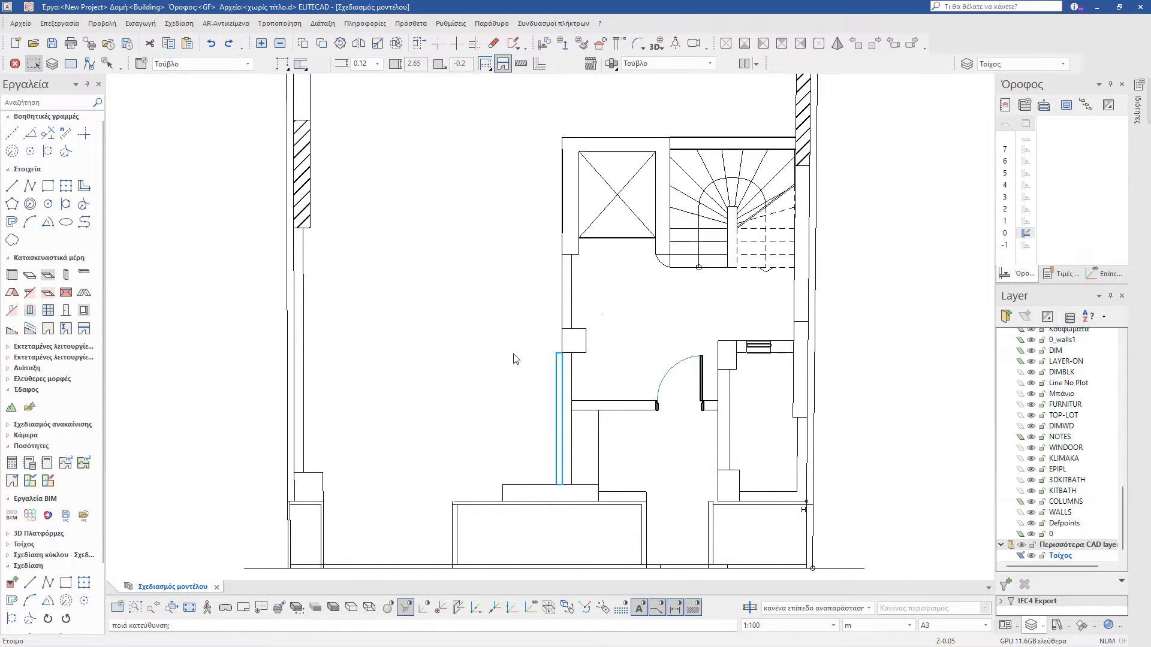
click(622, 366)
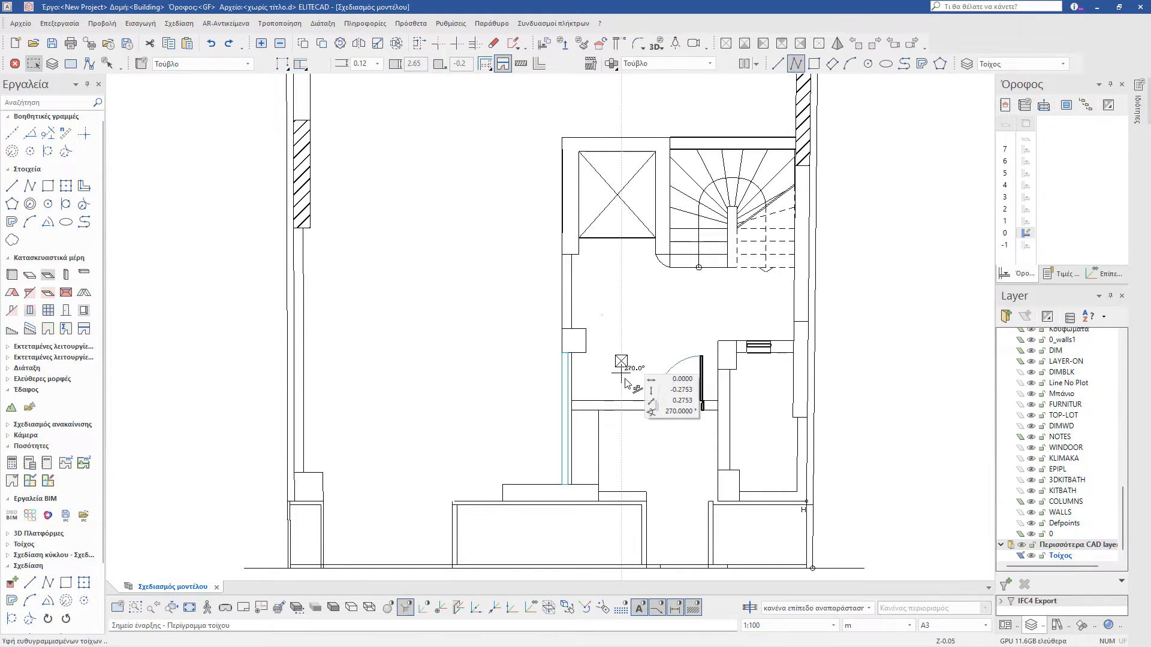
Step: Check the new brick wall in the shaded view, and set its thickness to 0.2 in the plan
click(333, 608)
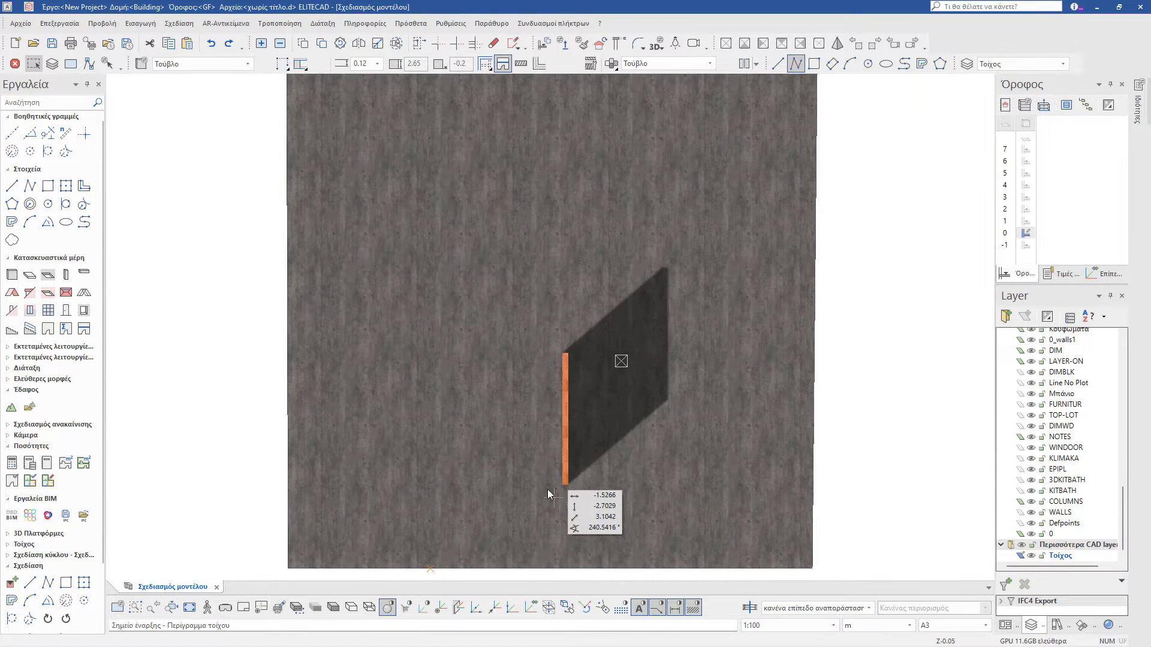
drag(548, 488, 521, 455)
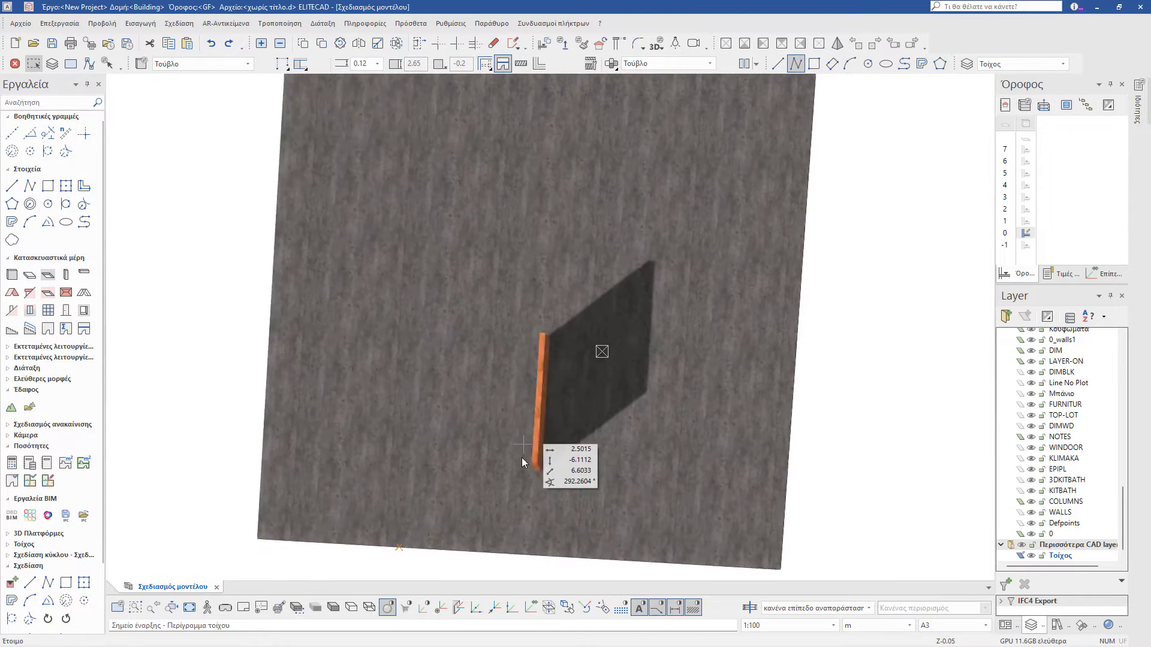
click(374, 608)
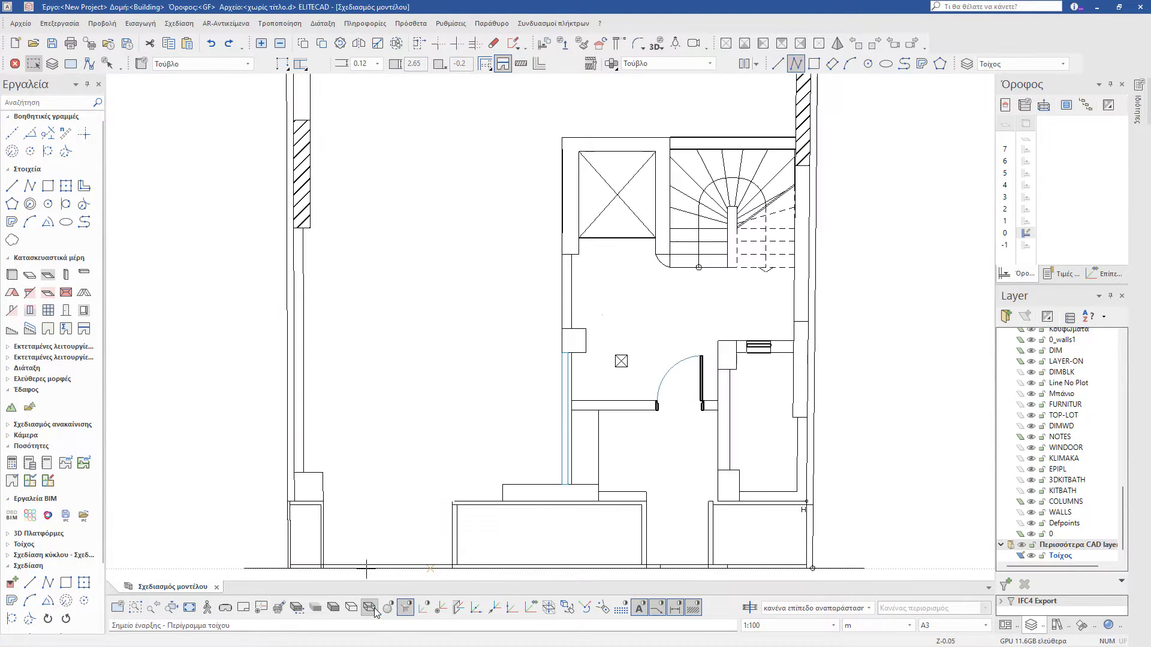
key(Escape)
click(566, 457)
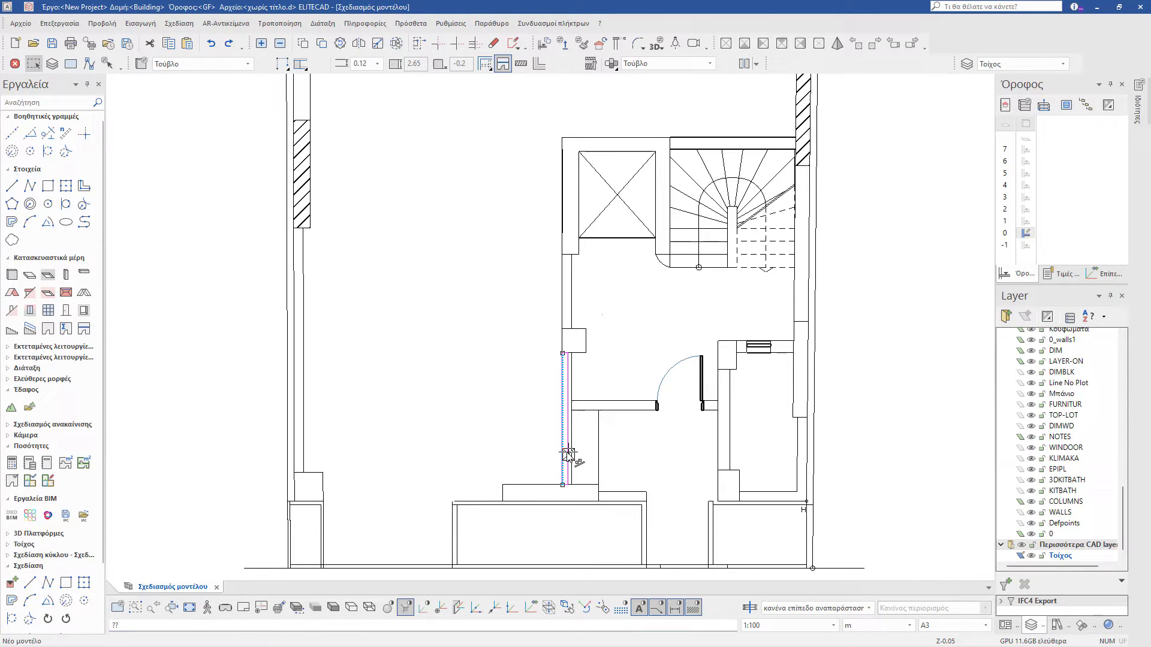
click(377, 67)
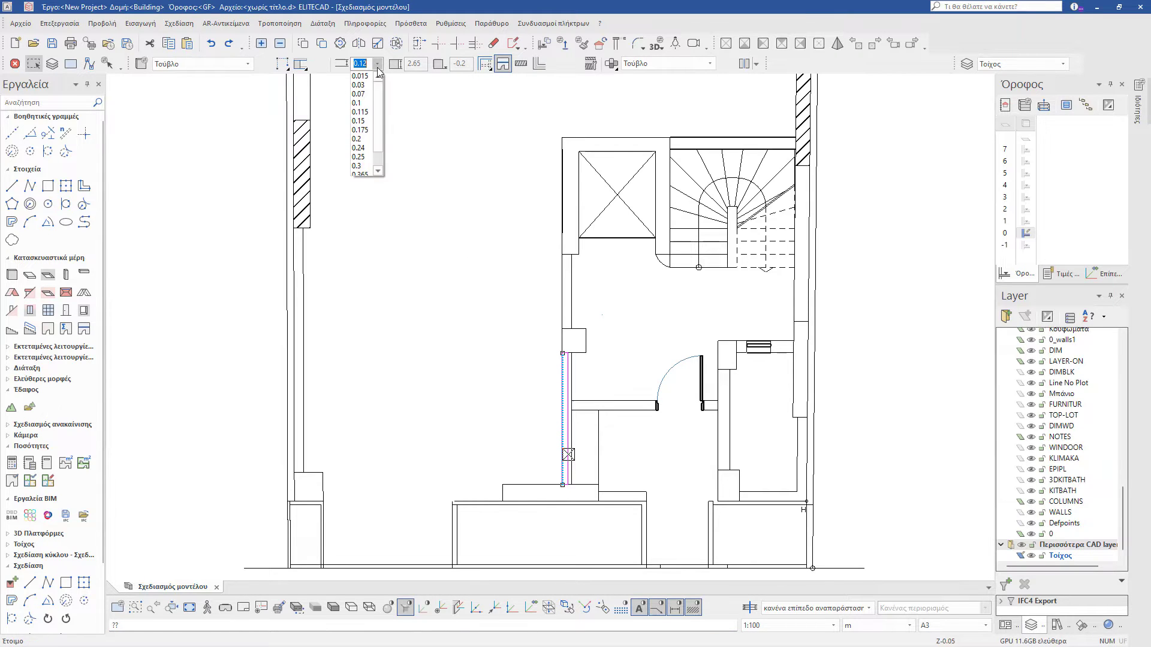
click(362, 139)
scroll(573, 467, up, 4)
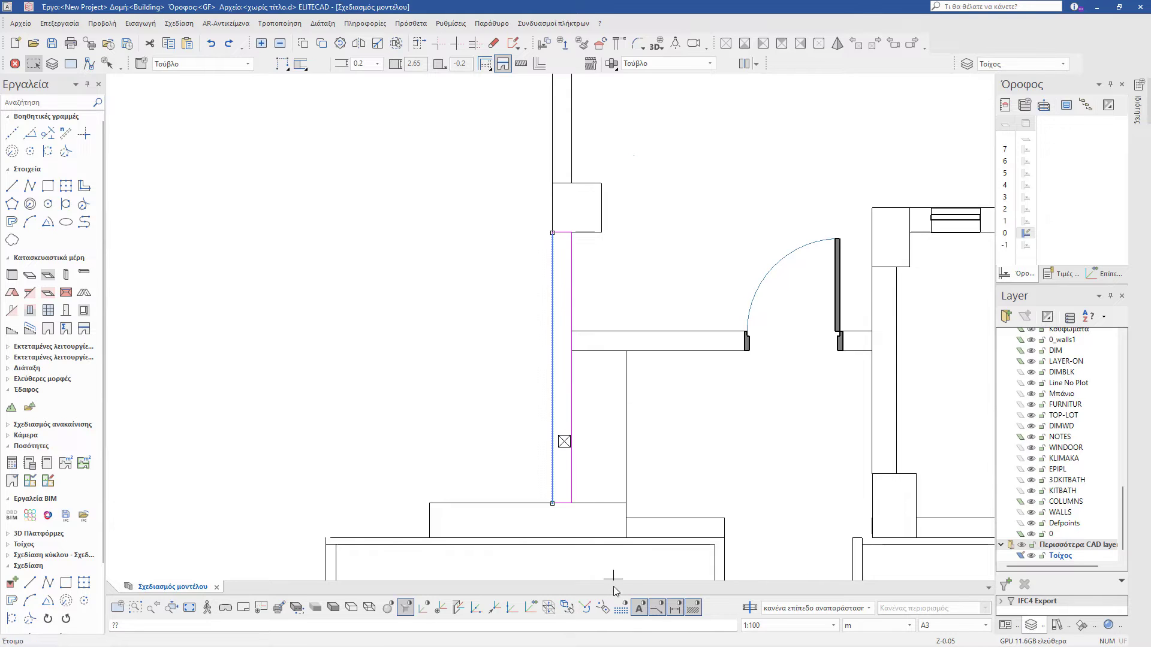
Step: Change the brick wall's type to Διπλός τοίχος while viewing it in shaded 3D
click(352, 606)
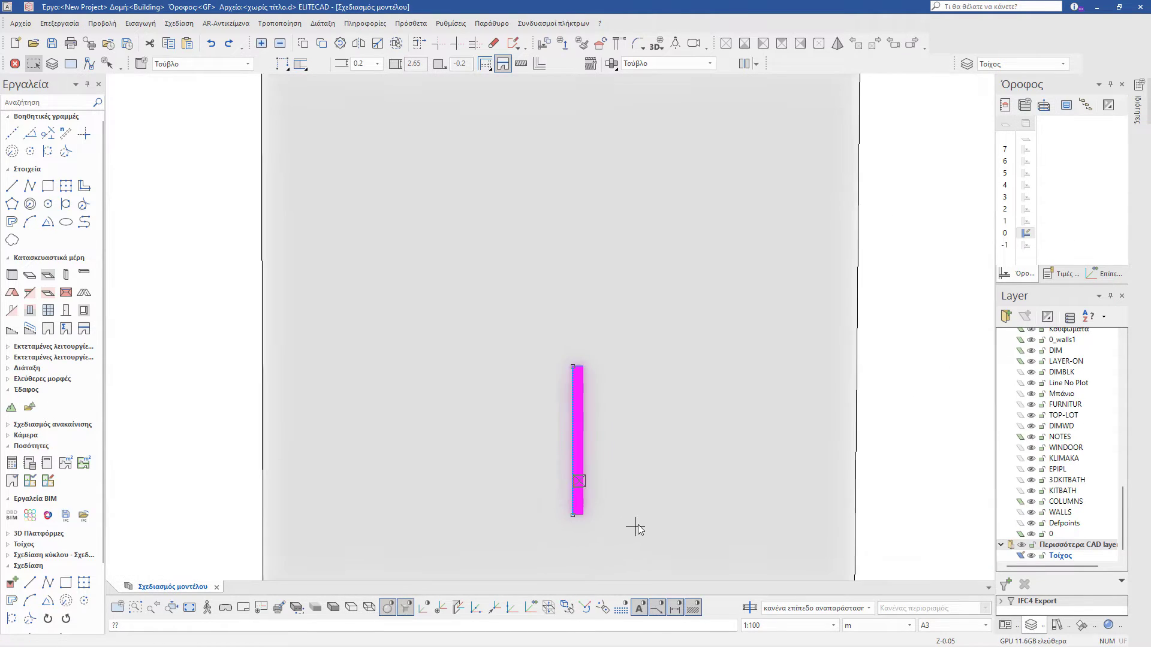
middle_drag(634, 527, 603, 481)
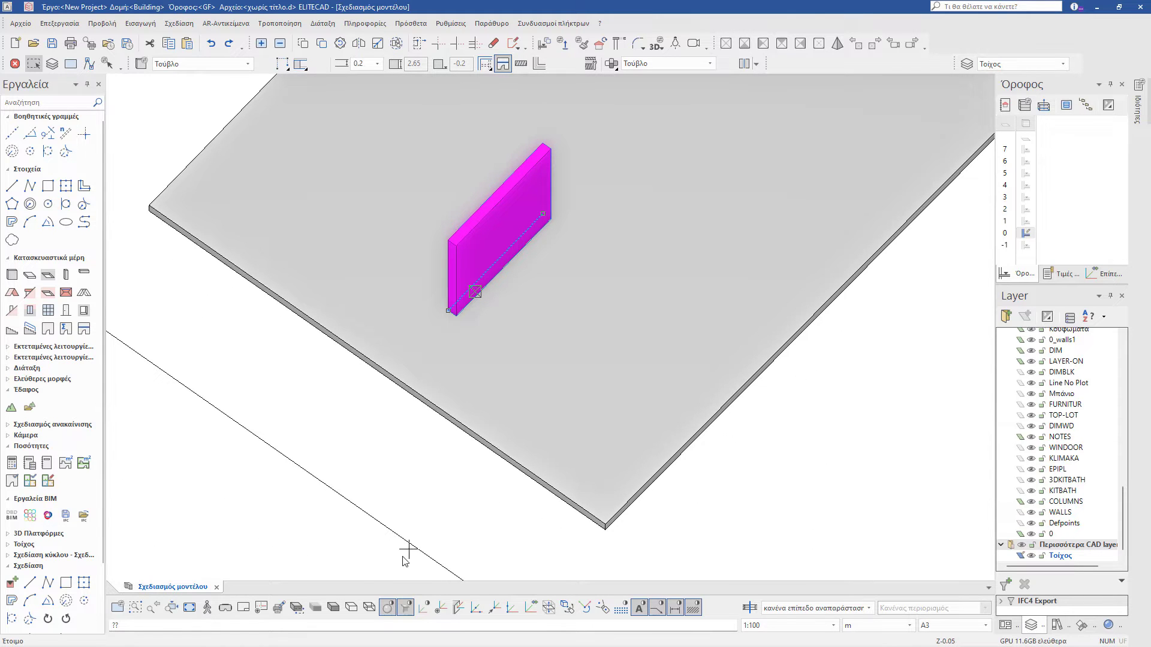
click(333, 609)
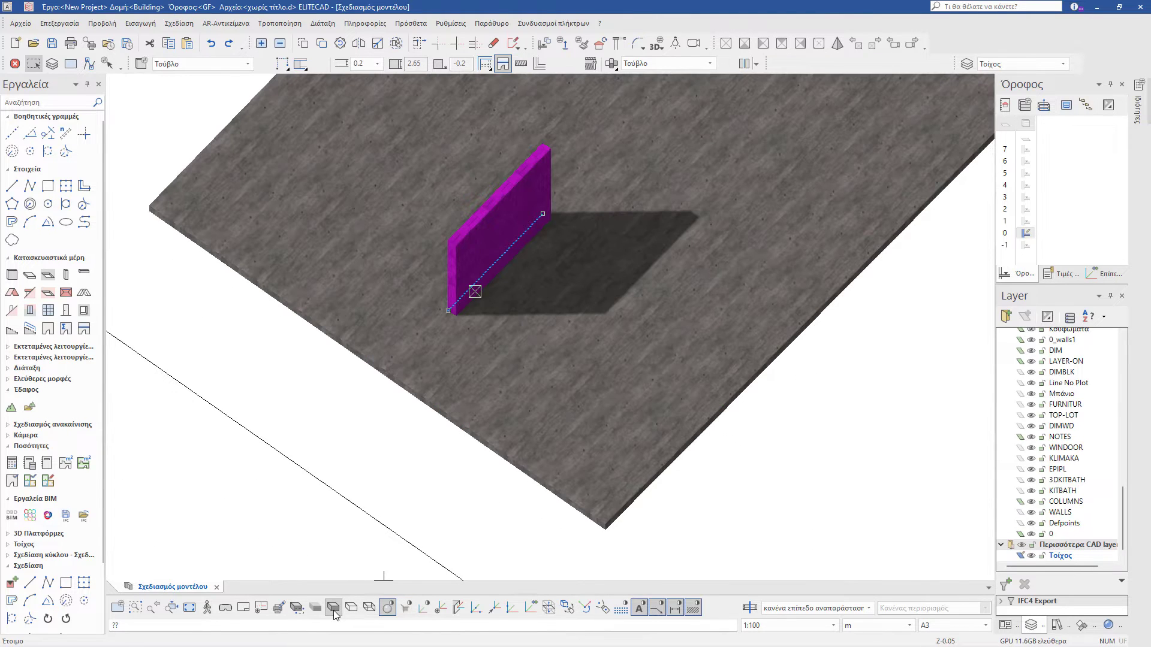
middle_drag(480, 383, 514, 396)
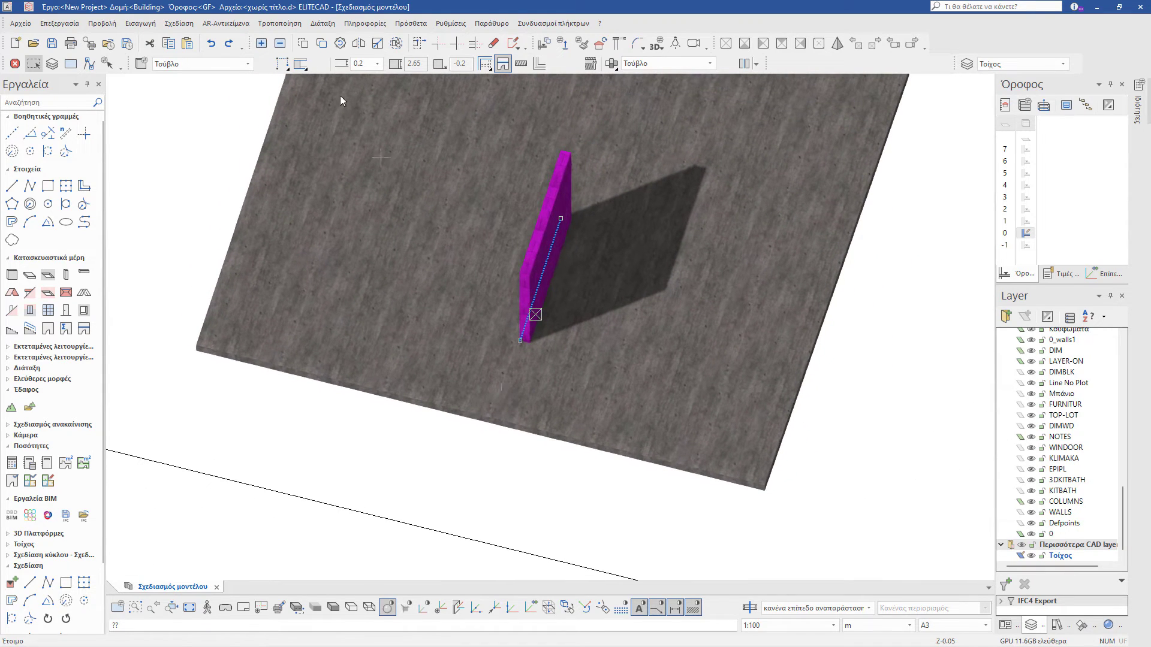
click(248, 63)
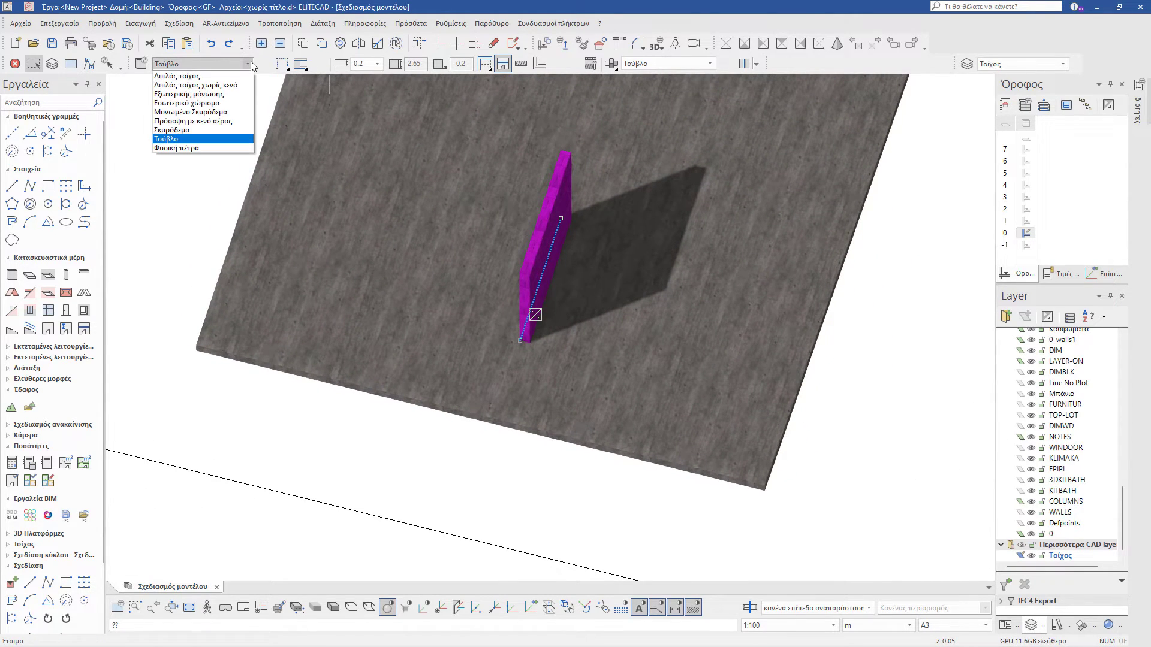
click(200, 76)
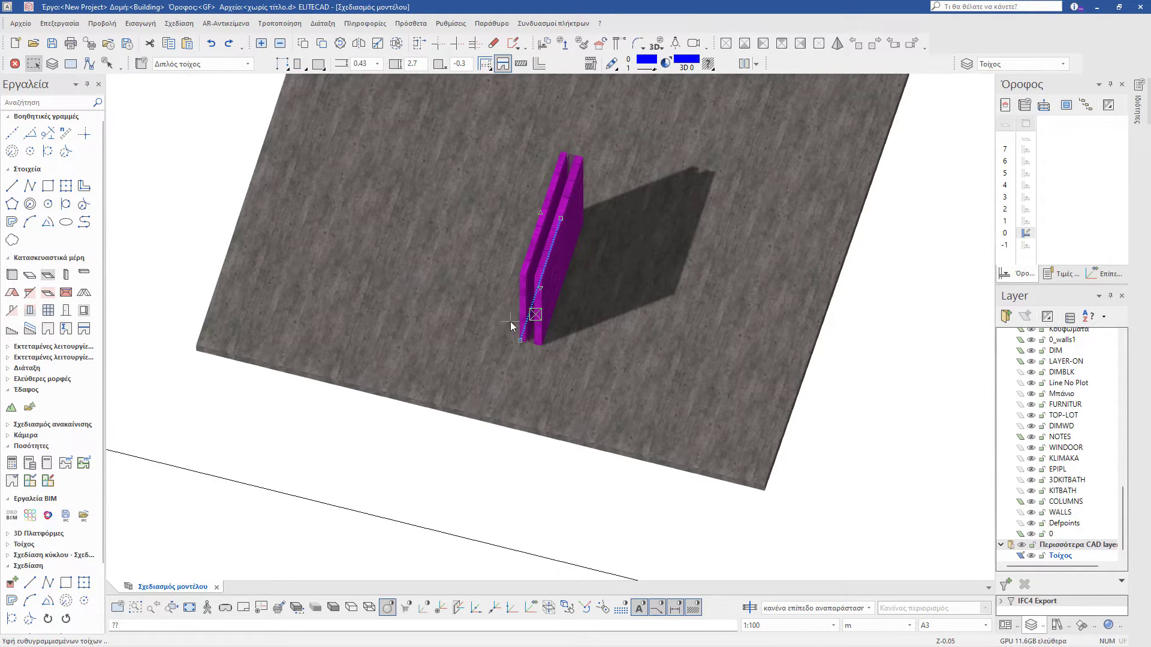
key(Escape)
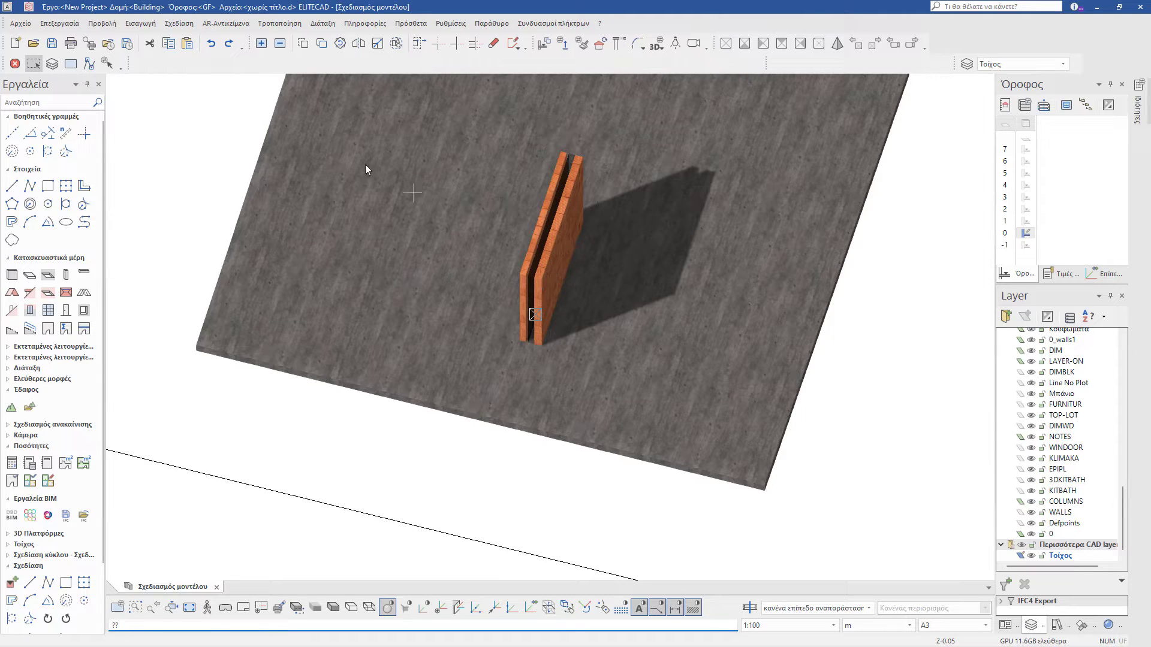
Step: Change the double wall's type to Εξωτερικής μόνωσης and view its layers in 3D and from above
click(556, 262)
middle_drag(461, 217, 519, 246)
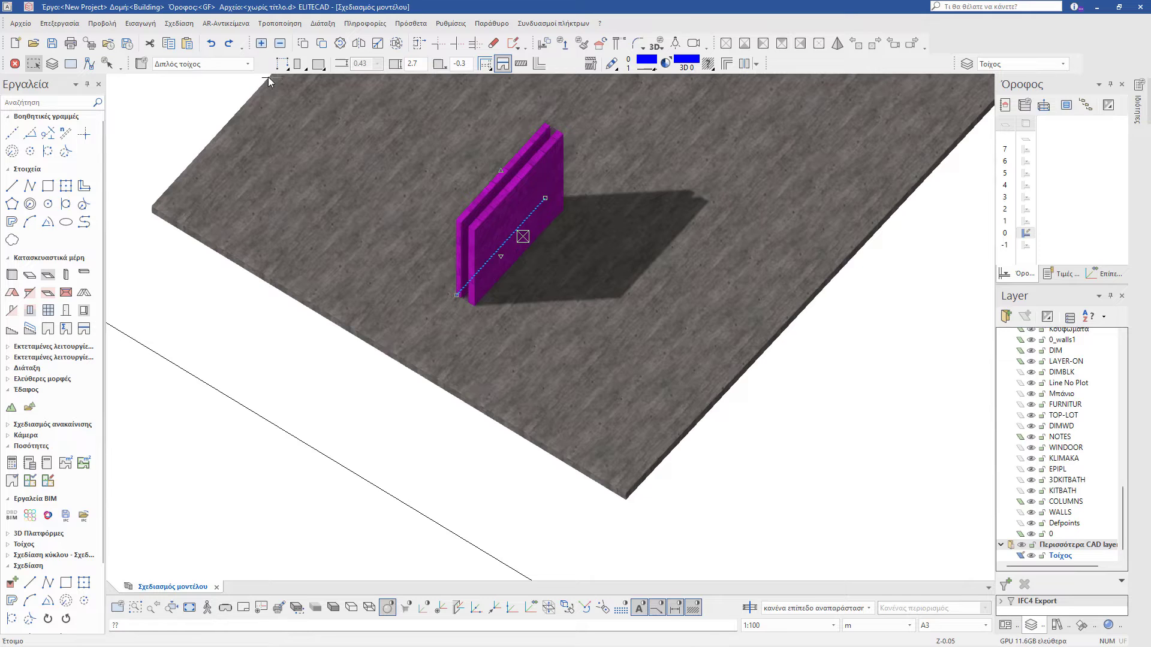
click(248, 64)
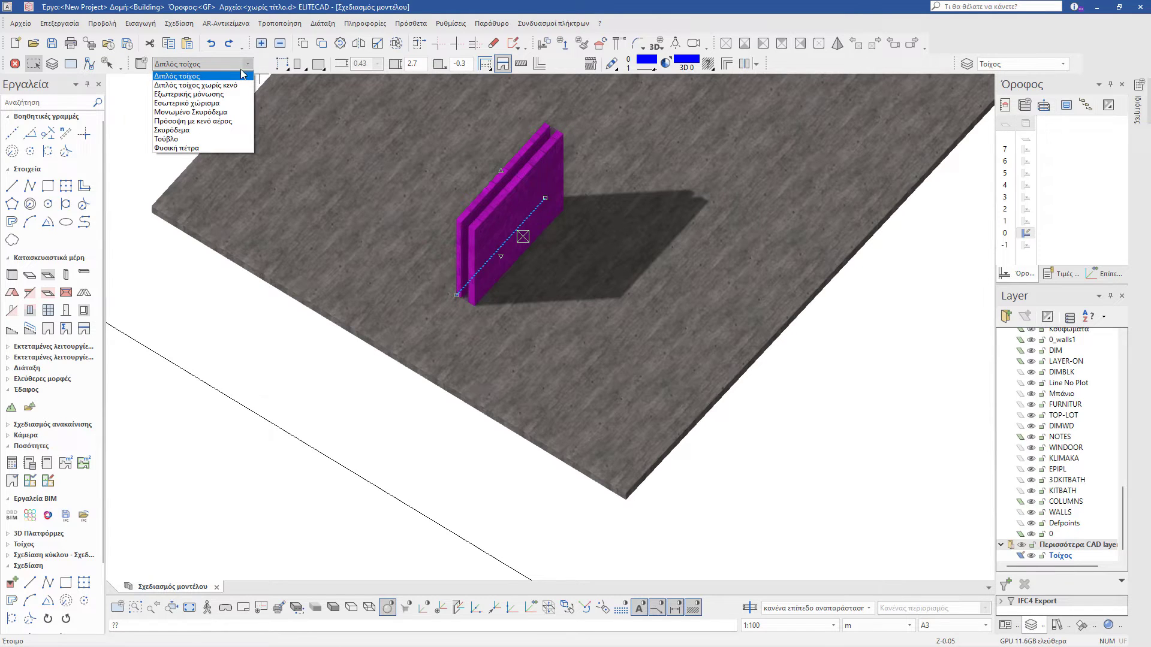
click(228, 101)
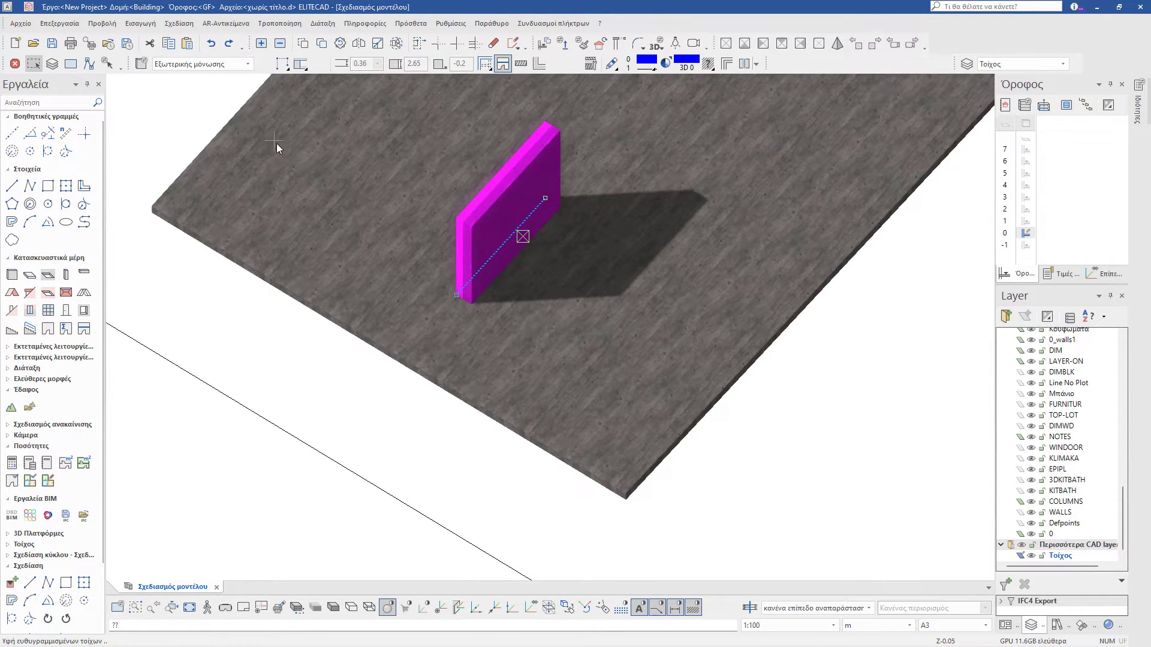
key(Escape)
middle_drag(507, 253, 528, 267)
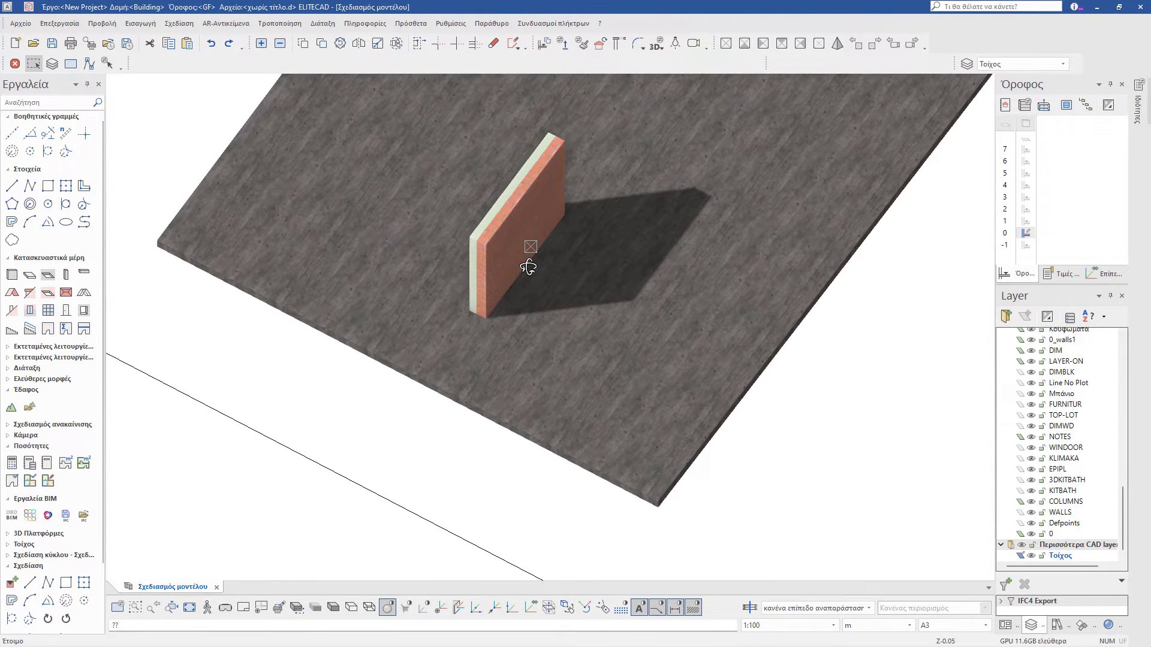
key(ctrl+1)
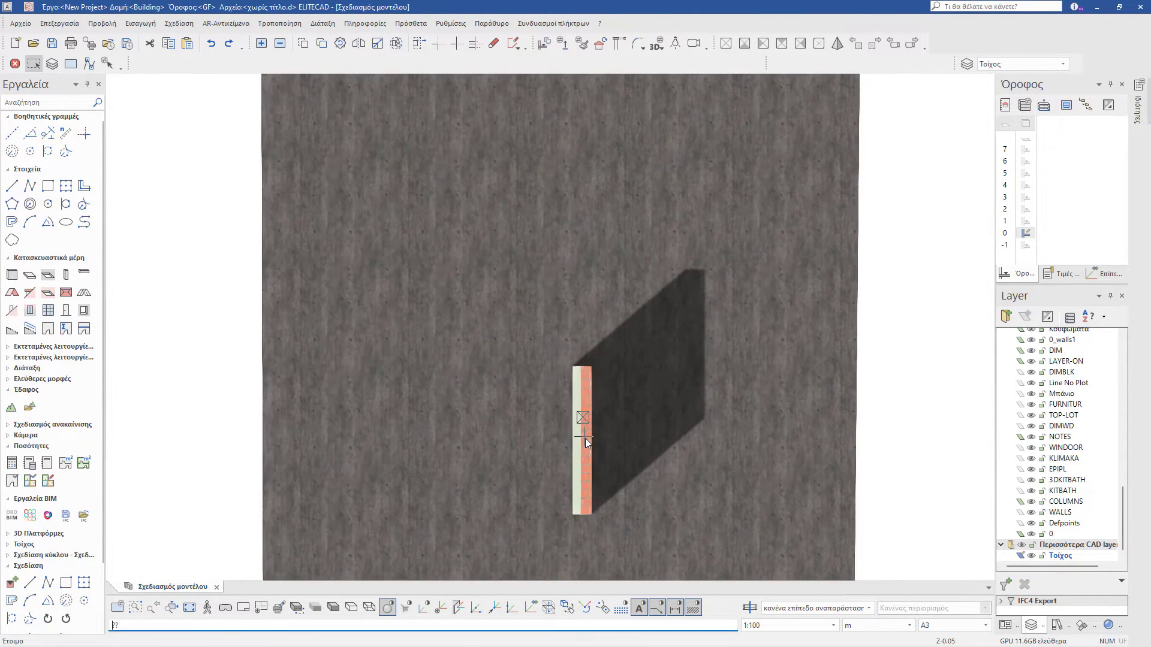
Step: Change the externally insulated wall's type to Τούβλο
click(586, 445)
click(246, 63)
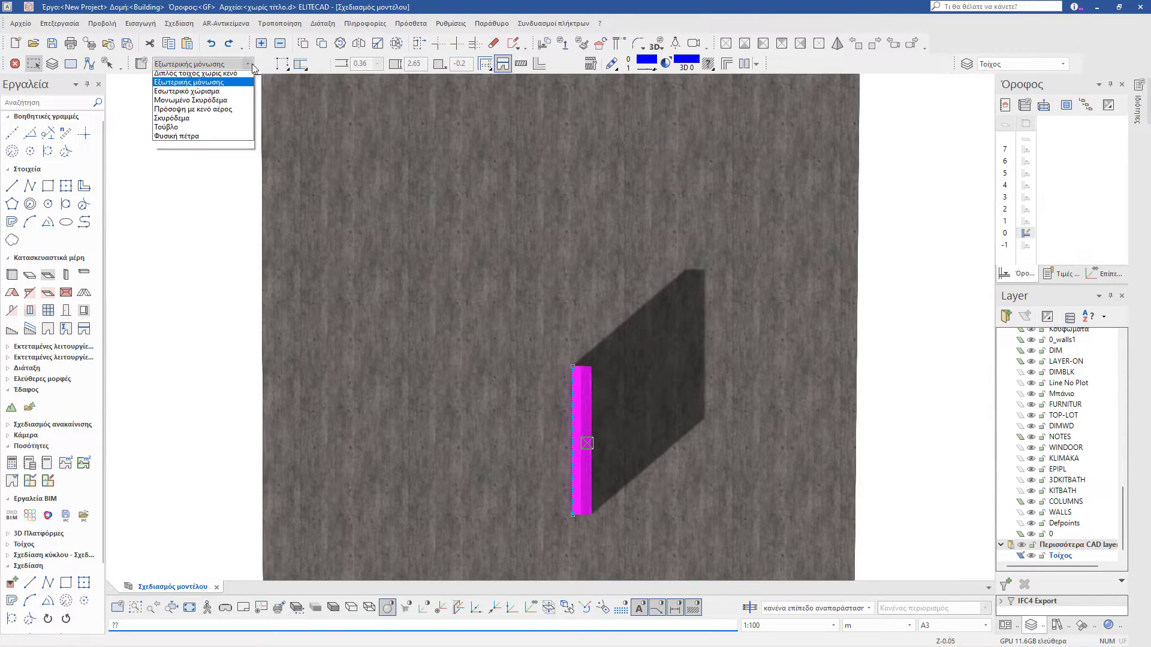
click(182, 140)
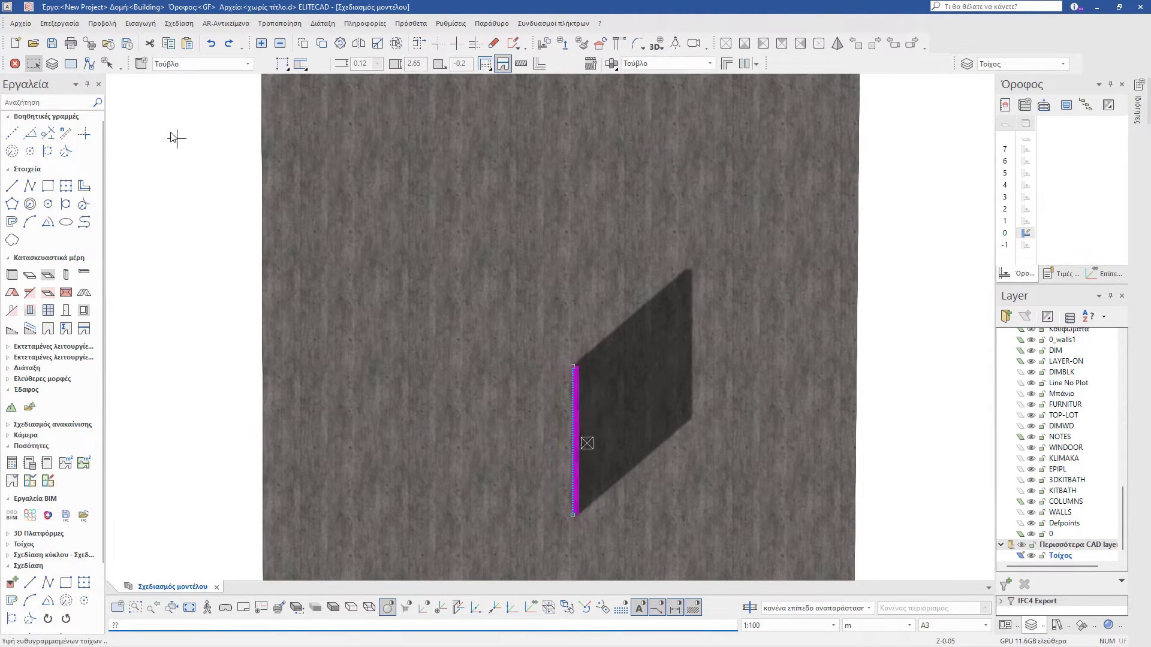
Step: Give the brick wall the Τούβλο 04 surface material in its wall parameters, and look through the thickness and vertical placement options
click(143, 64)
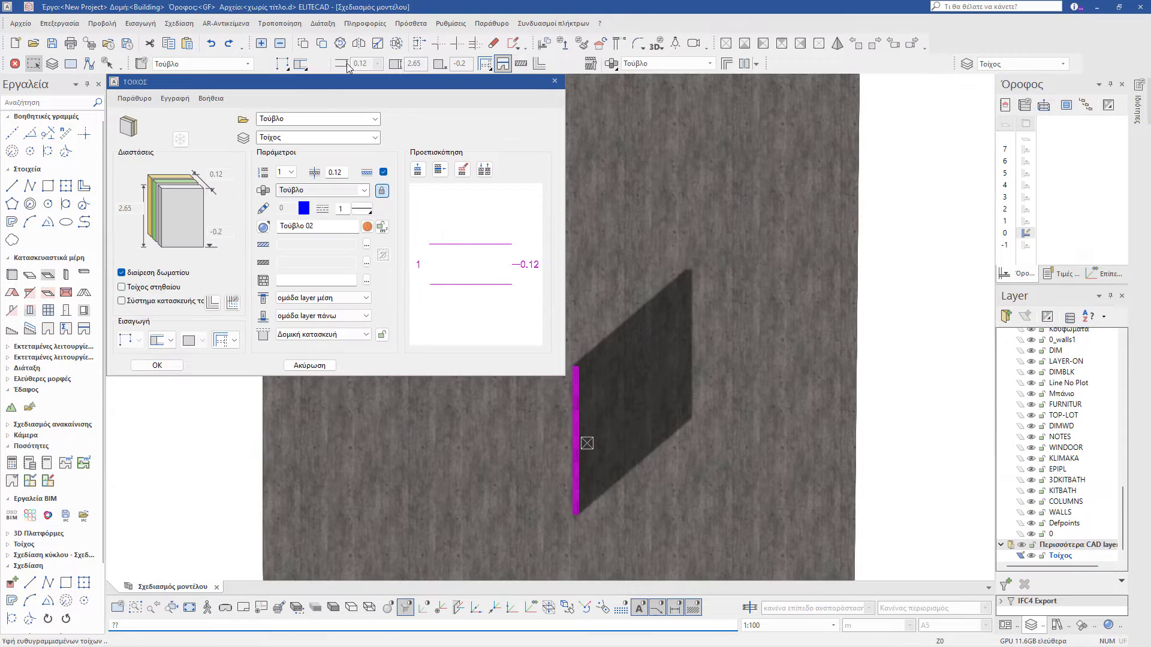
mouse_move(345, 88)
mouse_down()
mouse_move(554, 137)
mouse_move(583, 161)
mouse_up()
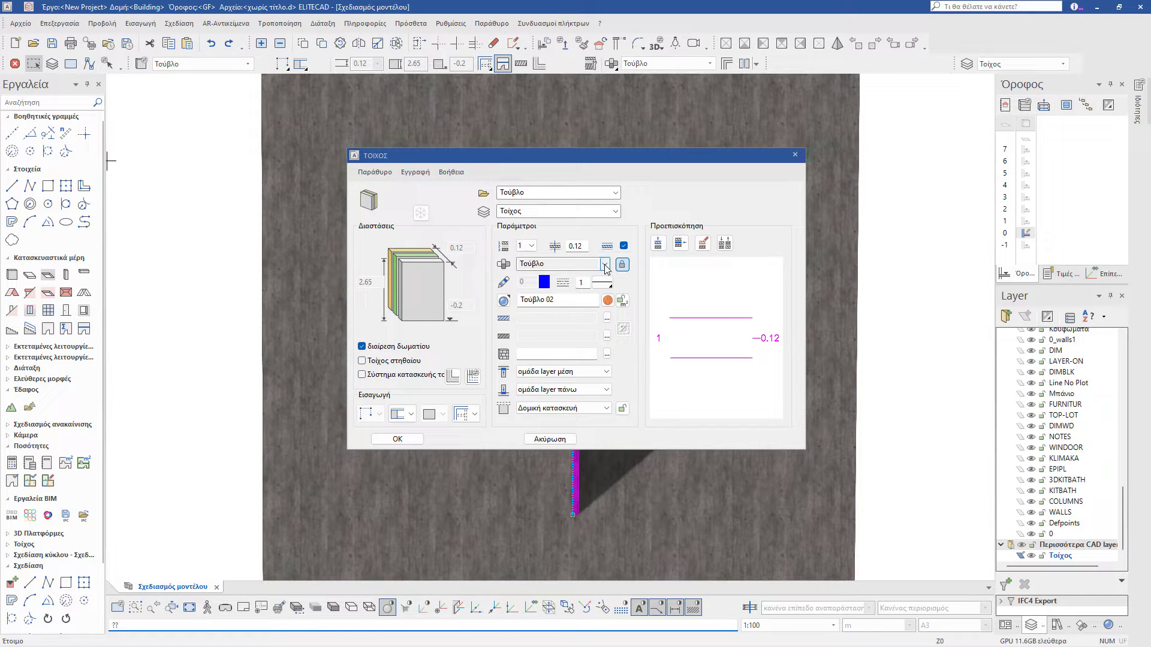
click(608, 305)
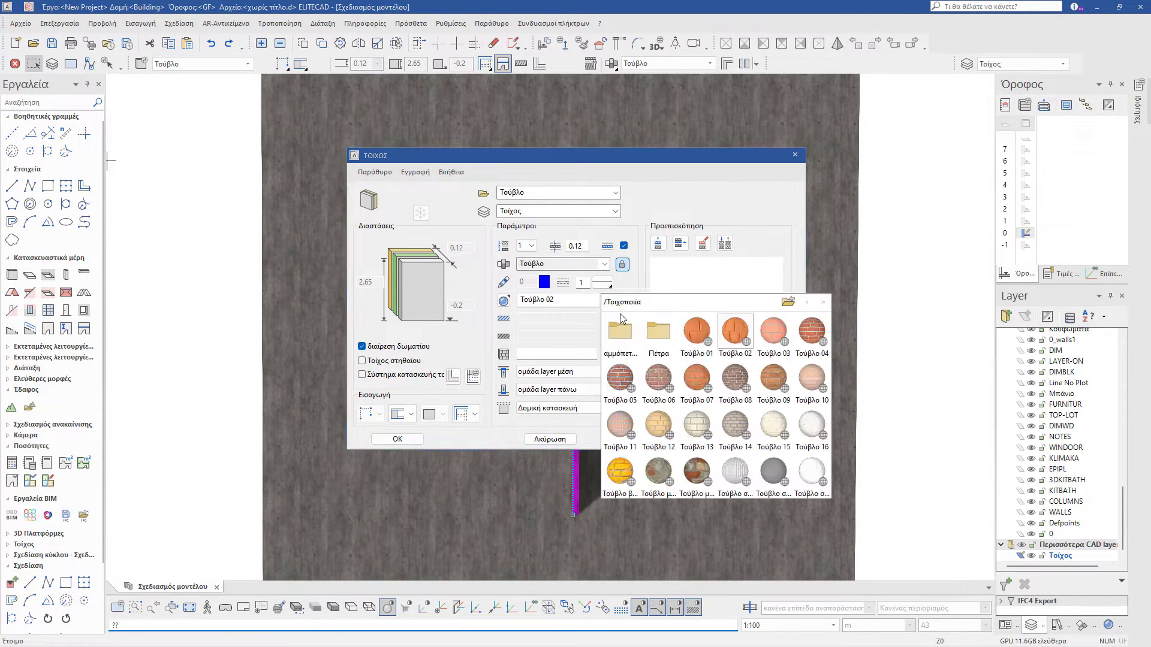
click(815, 339)
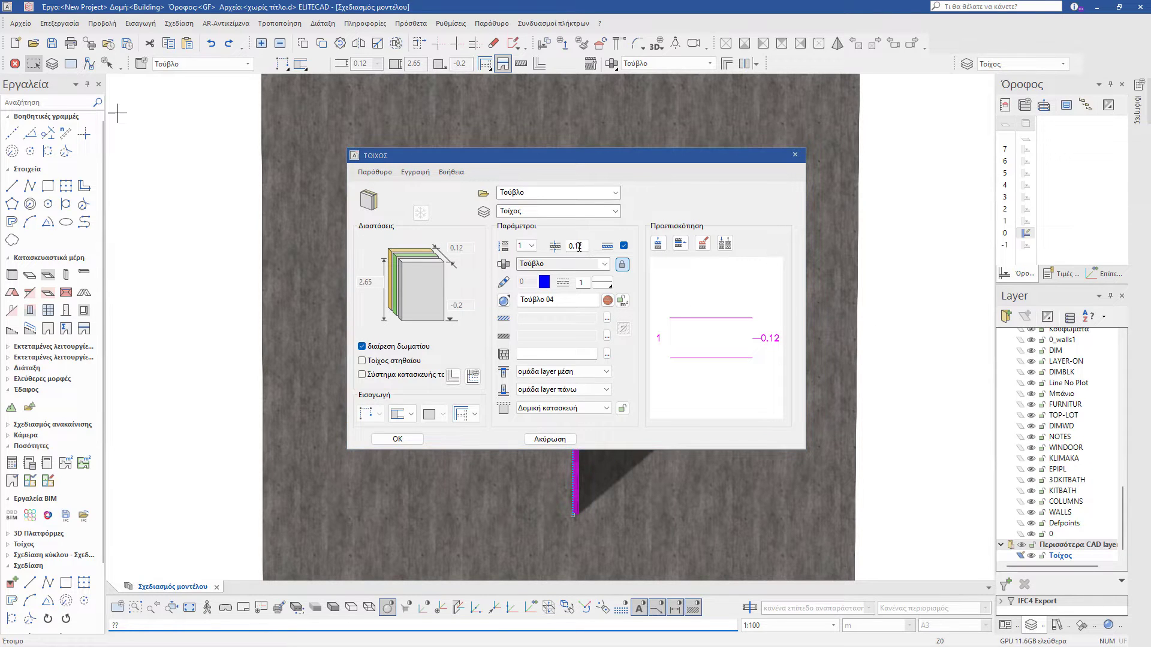
click(532, 247)
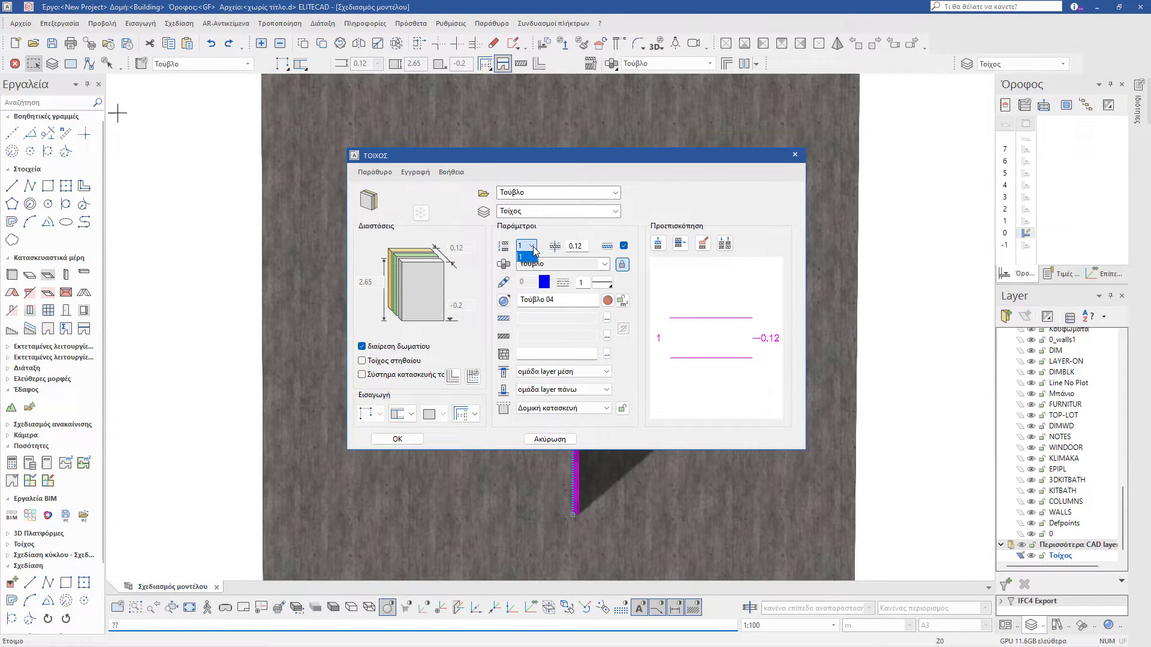
click(583, 246)
click(411, 414)
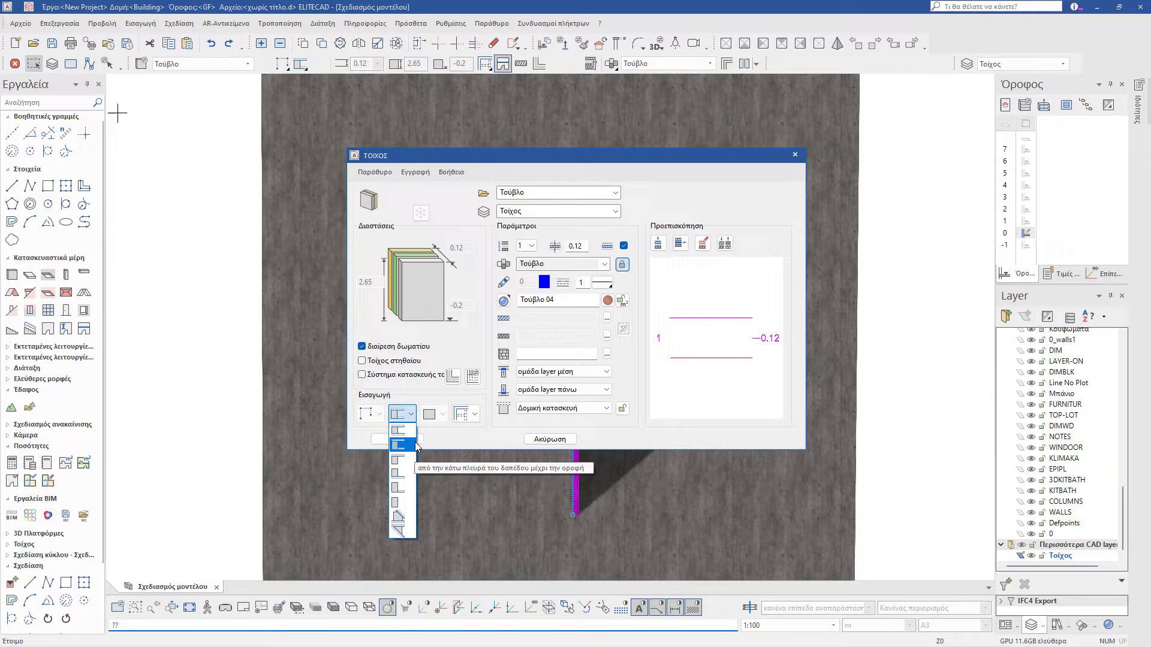
click(416, 416)
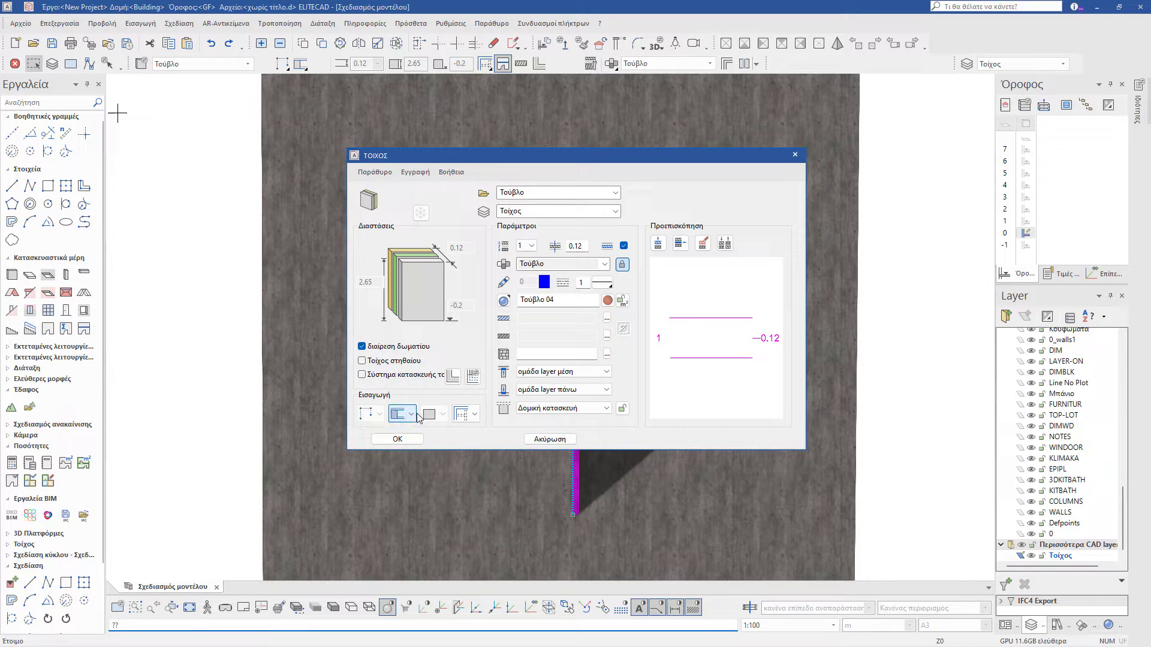
click(397, 440)
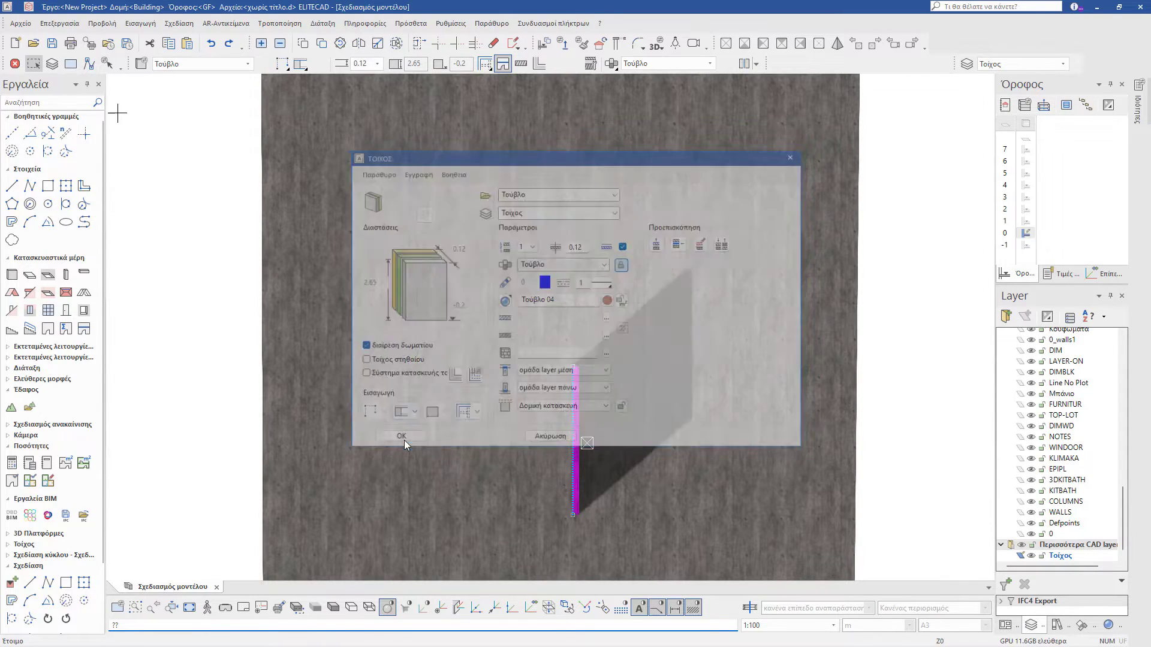
Step: Check the wall's new brick texture in the shaded 3D view, and set its thickness to 0.2
middle_drag(603, 462, 543, 348)
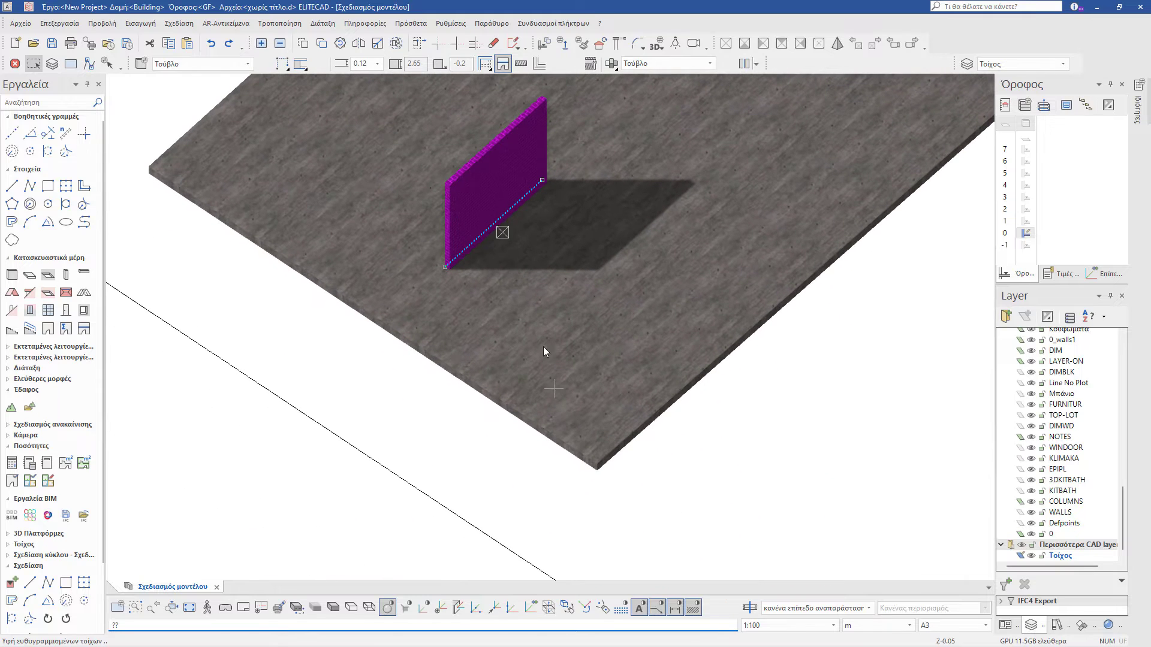
click(393, 211)
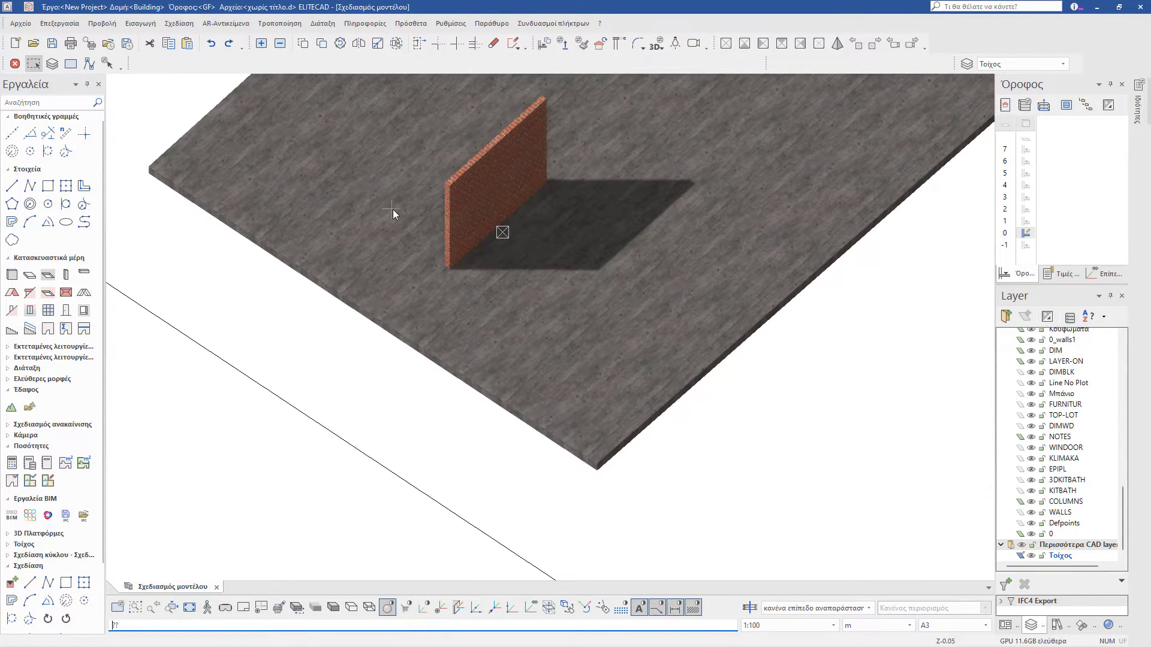
scroll(506, 166, up, 2)
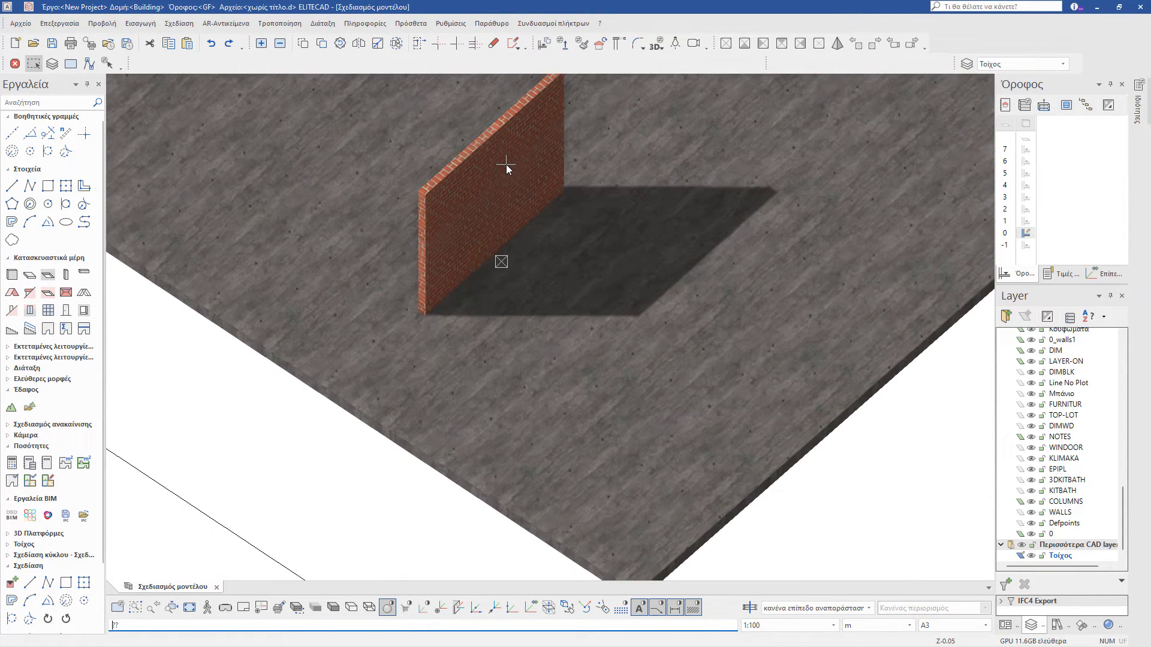
click(461, 193)
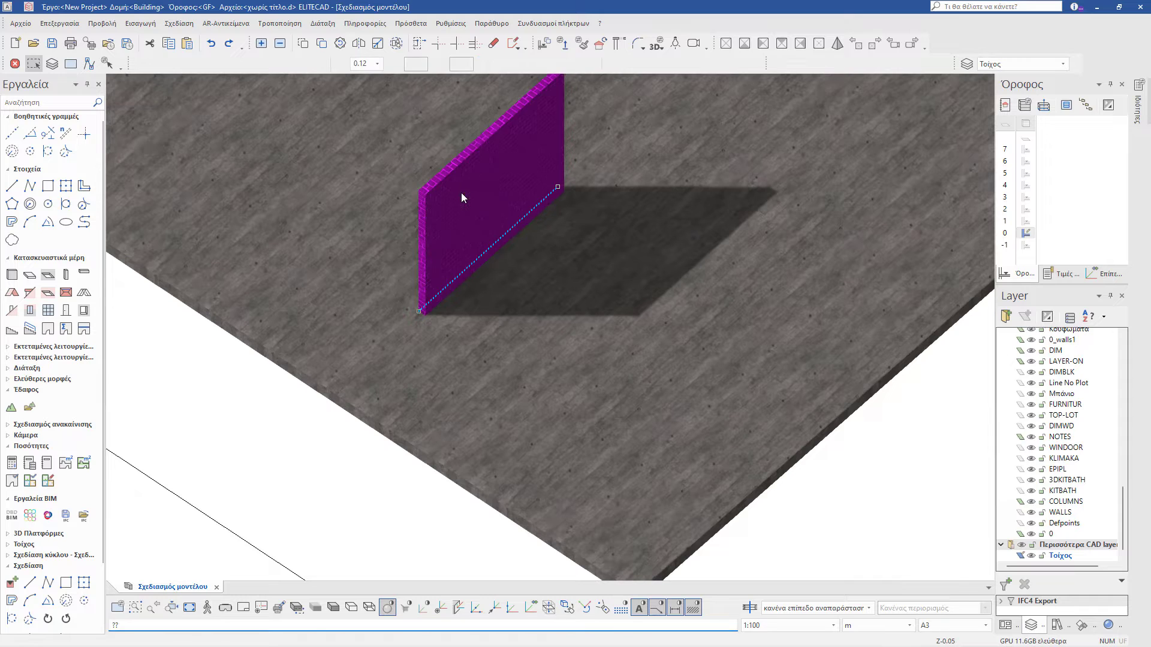
click(379, 65)
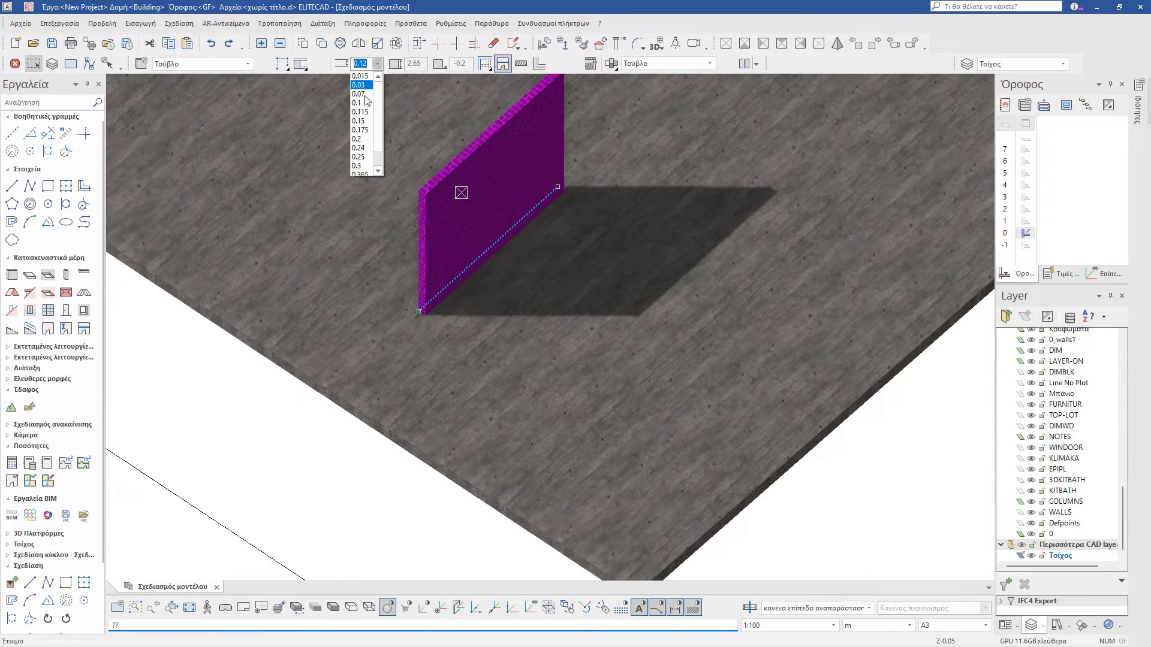
click(358, 139)
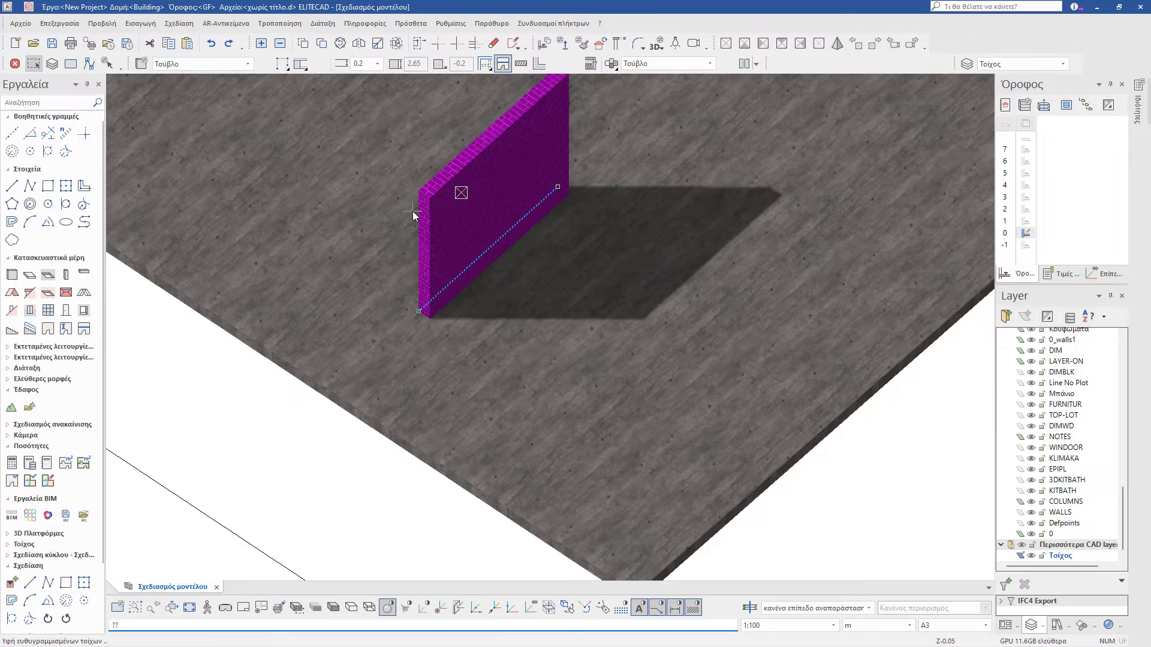
Step: Return to the line plan and draw a 0.2 thick brick wall from the column up to the elevator shaft corner, along the outer edge
middle_drag(419, 222, 644, 352)
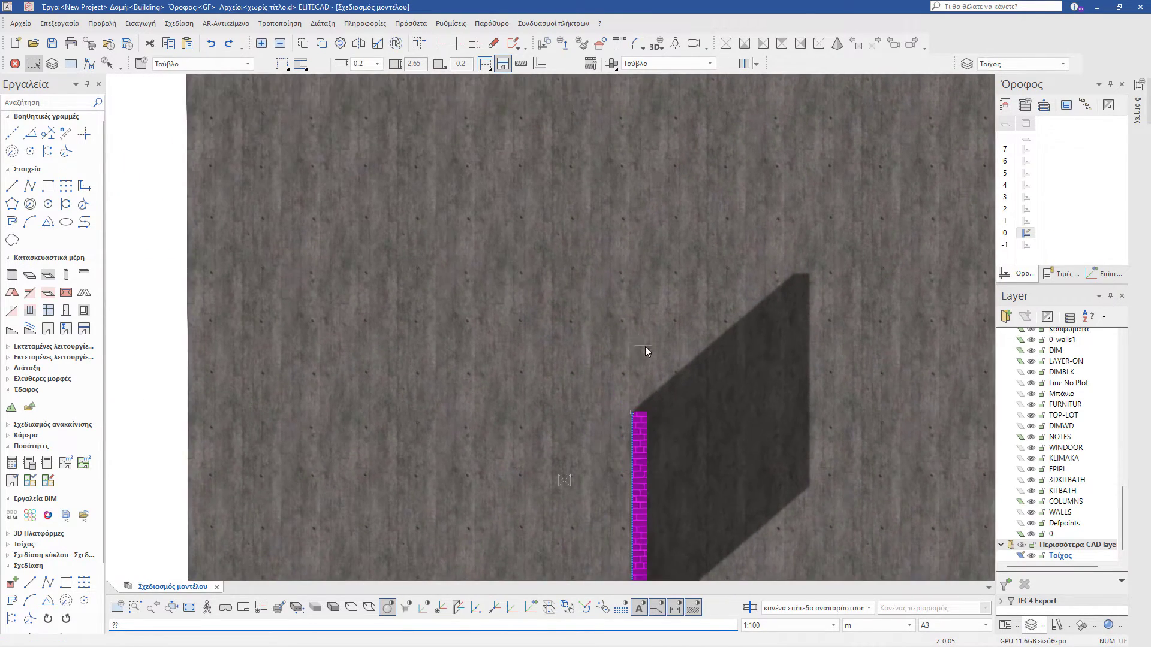
scroll(659, 390, down, 3)
scroll(723, 528, up, 1)
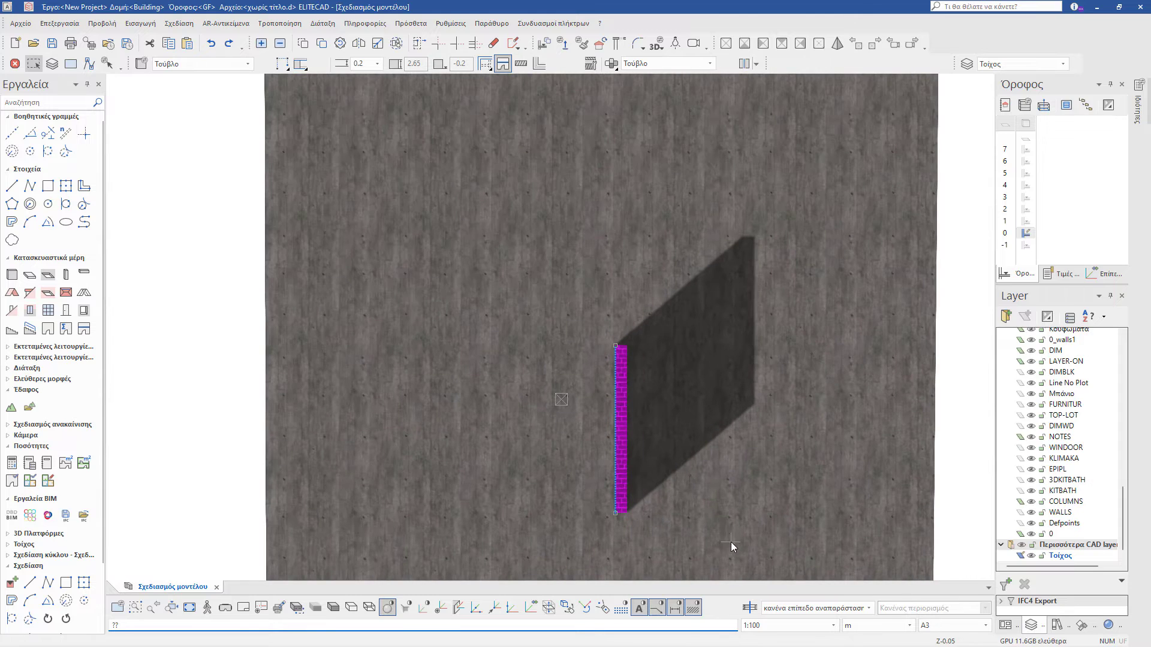
click(387, 608)
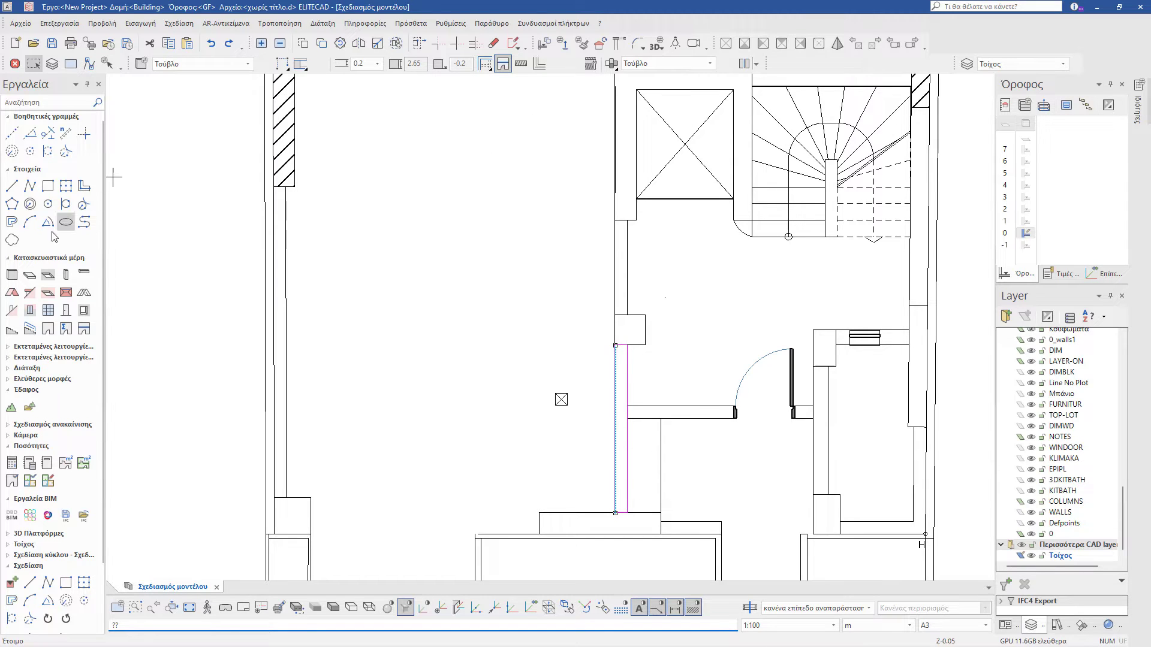
click(12, 275)
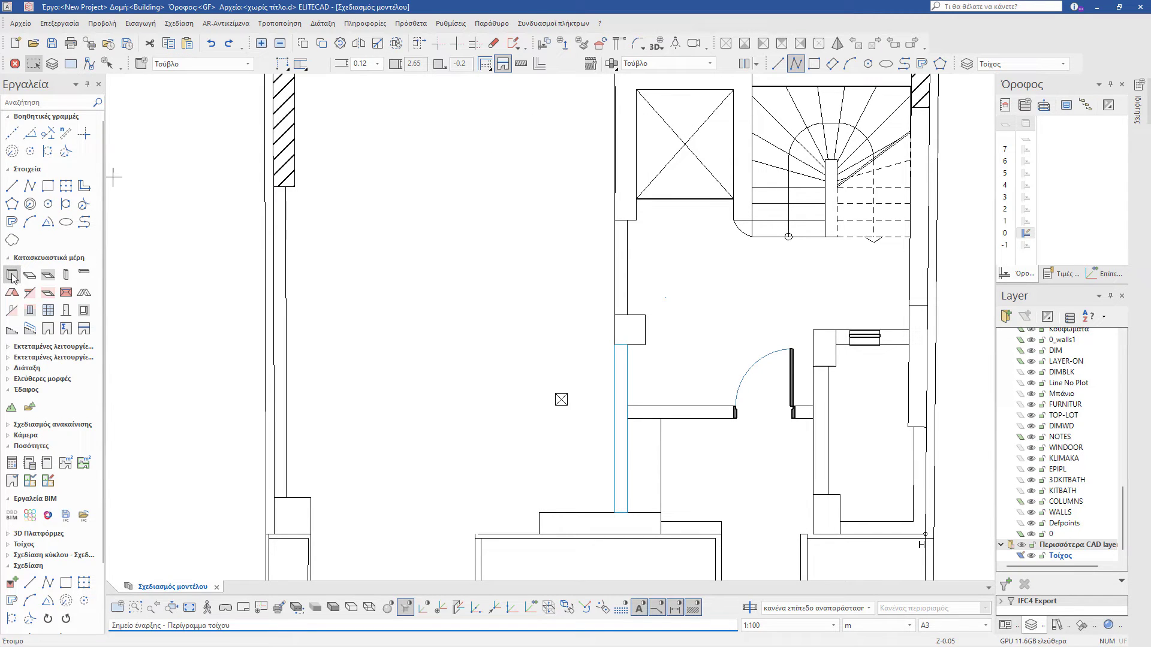
click(377, 64)
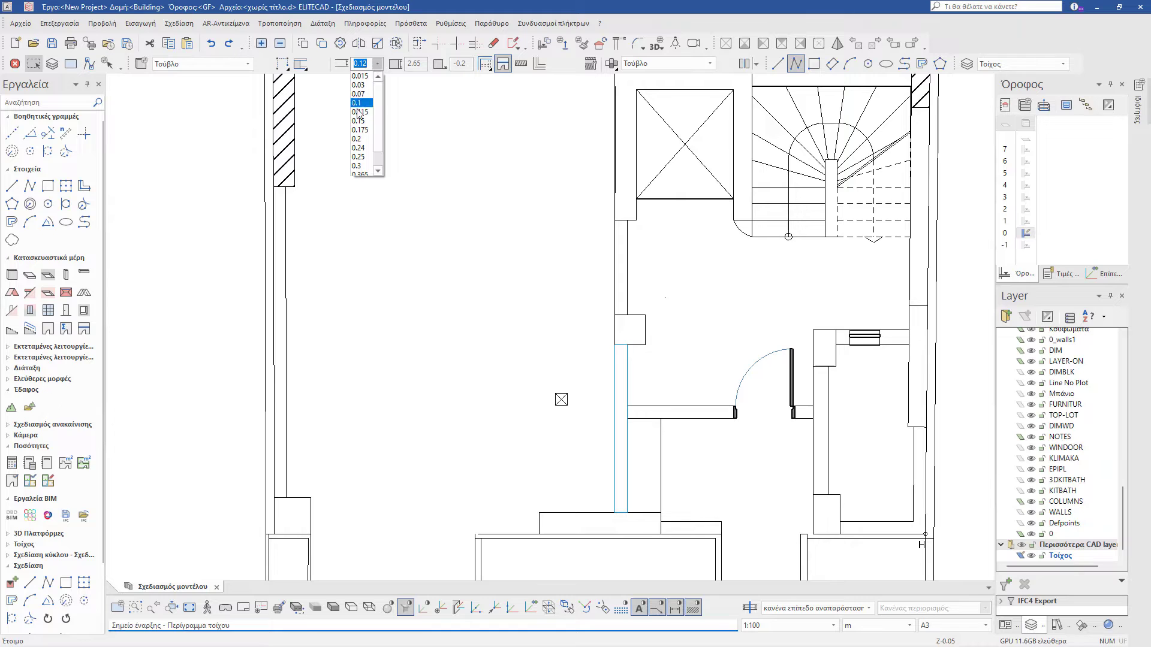
click(358, 139)
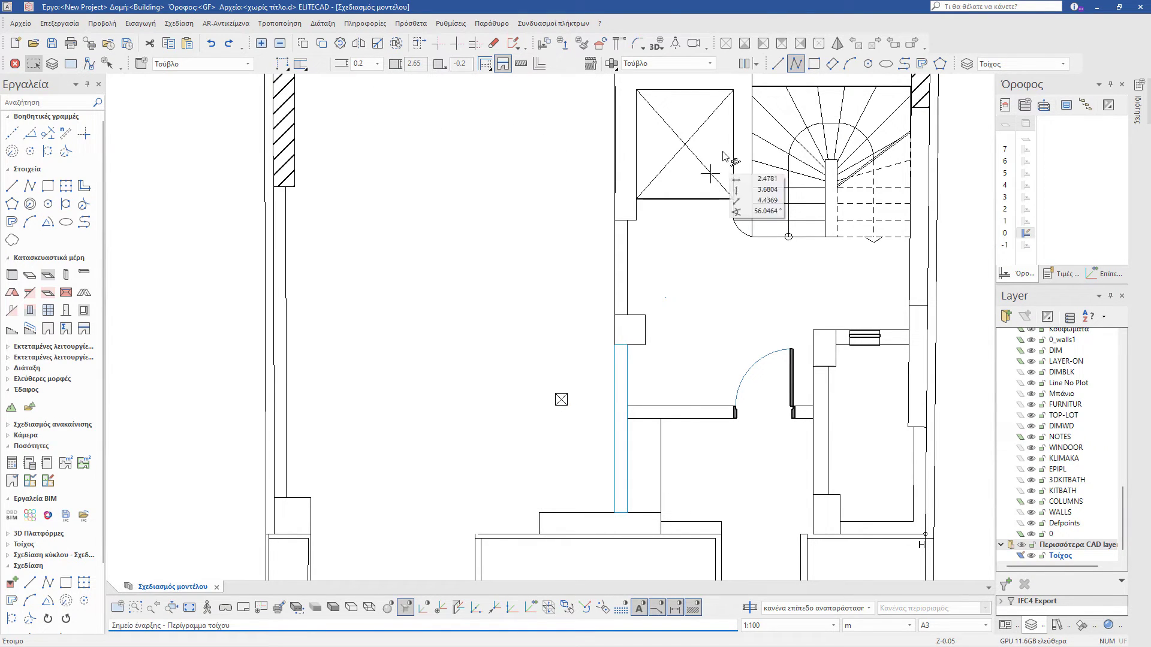
click(615, 315)
click(616, 222)
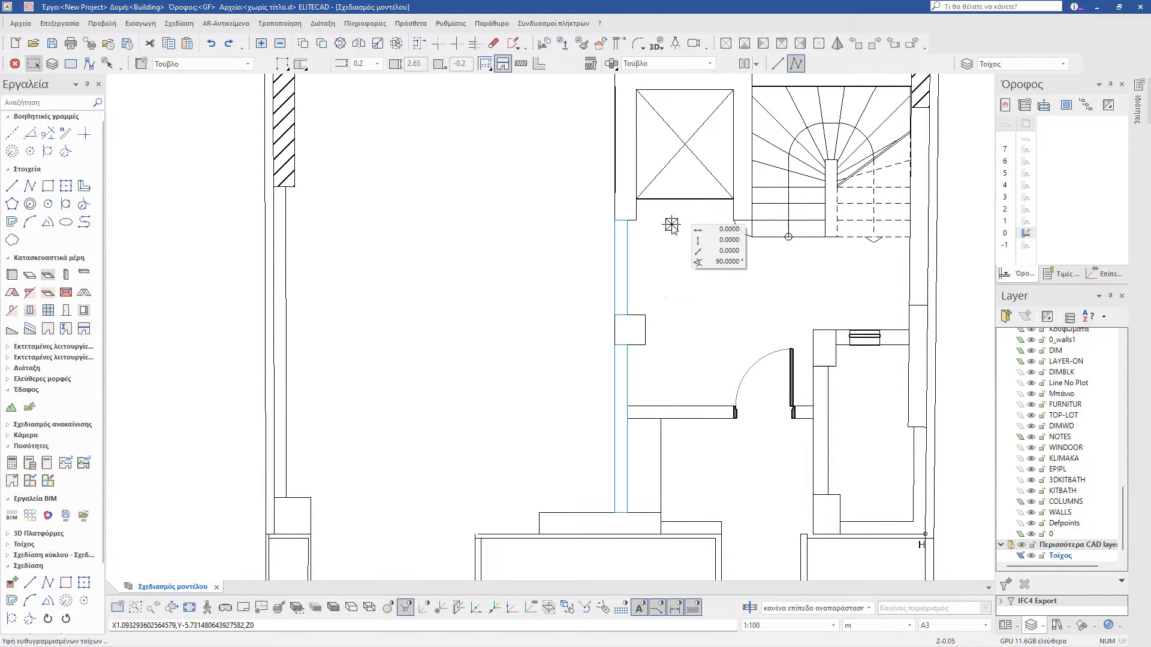
Step: Draw a brick wall between the two columns of the small room beside the entrance, with its thickness towards that room
click(812, 495)
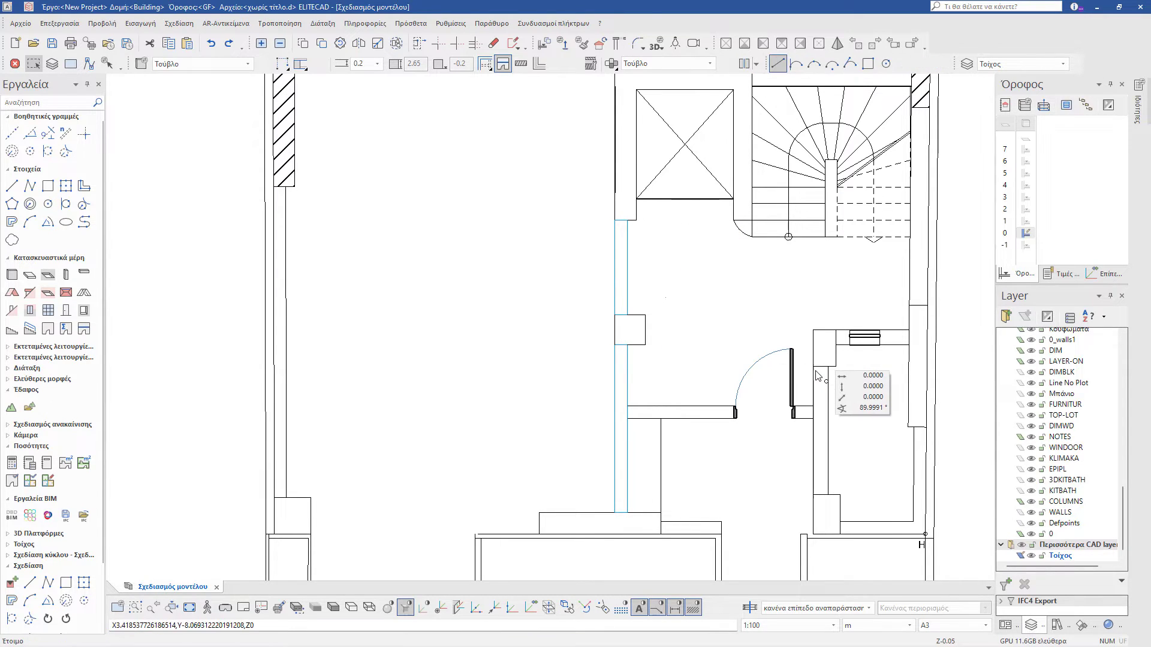
click(813, 366)
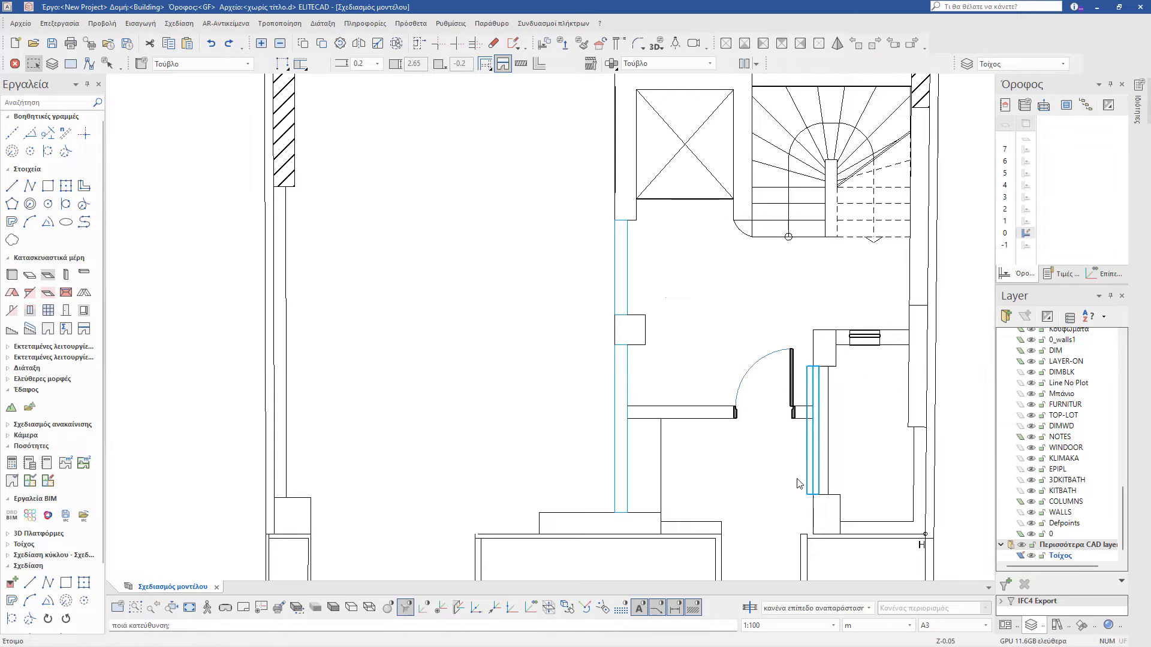
click(893, 470)
Step: Draw the horizontal brick wall across the entrance door opening, from the outer wall to the small room's wall, with its thickness downwards in plan
click(647, 411)
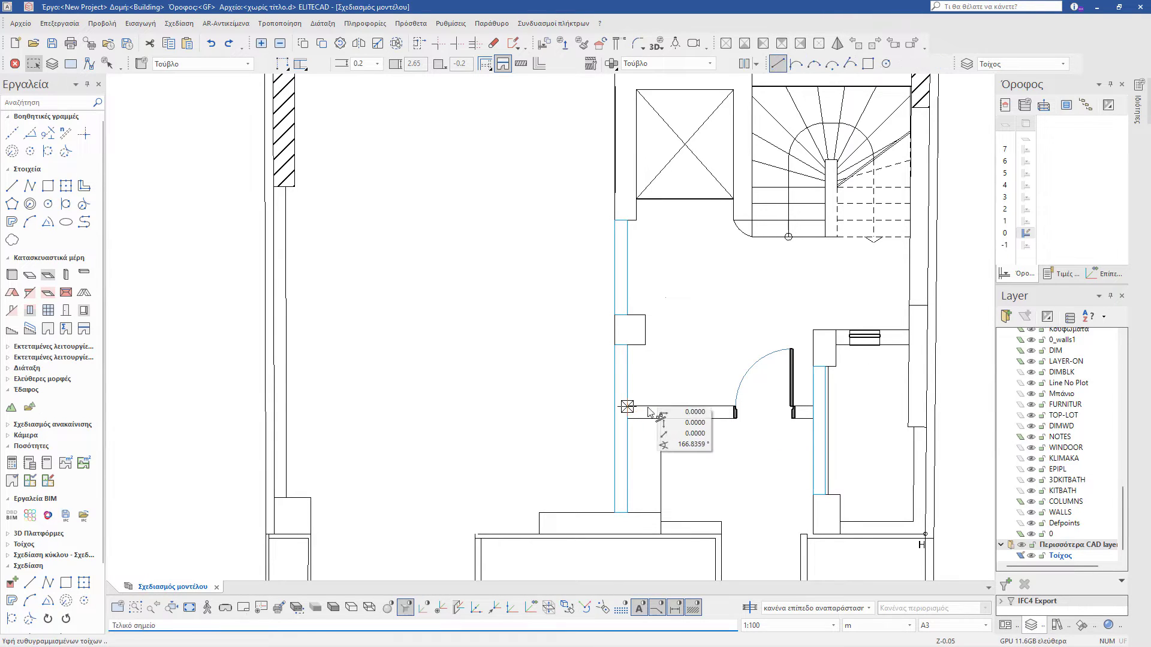
click(796, 451)
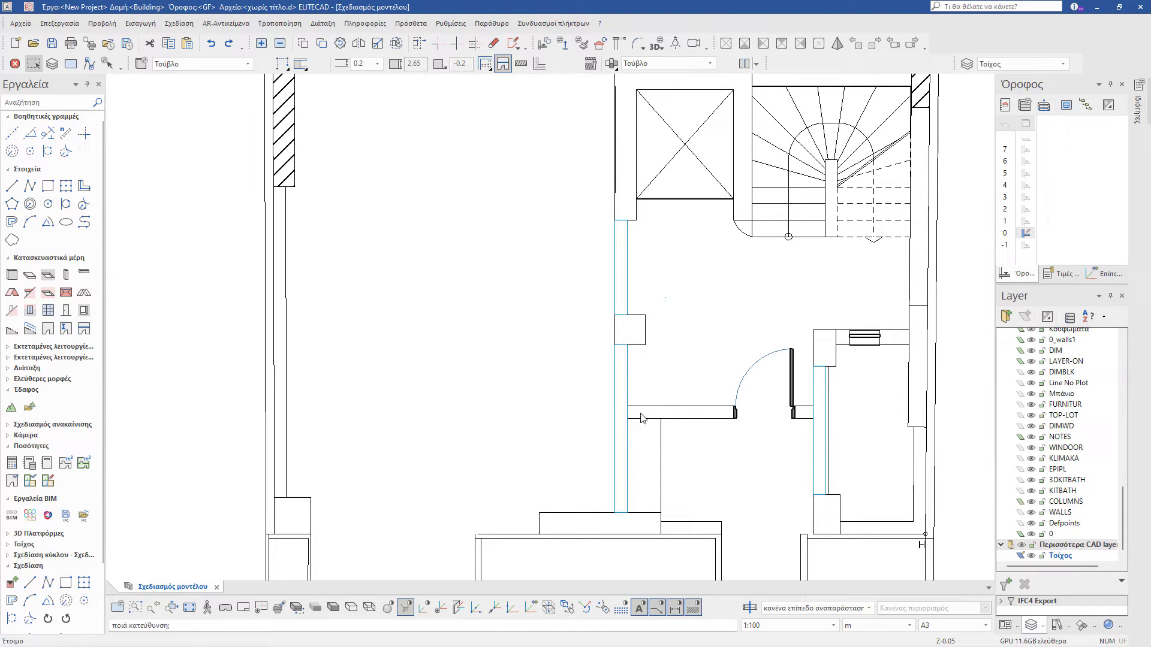
click(27, 276)
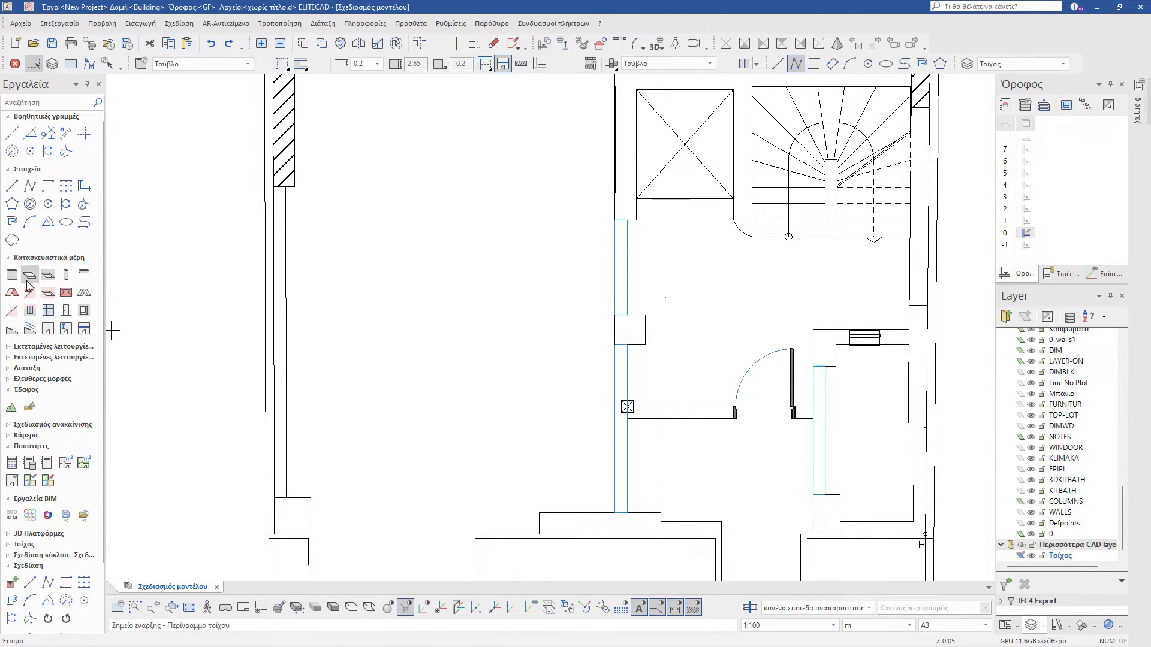
click(627, 407)
click(814, 408)
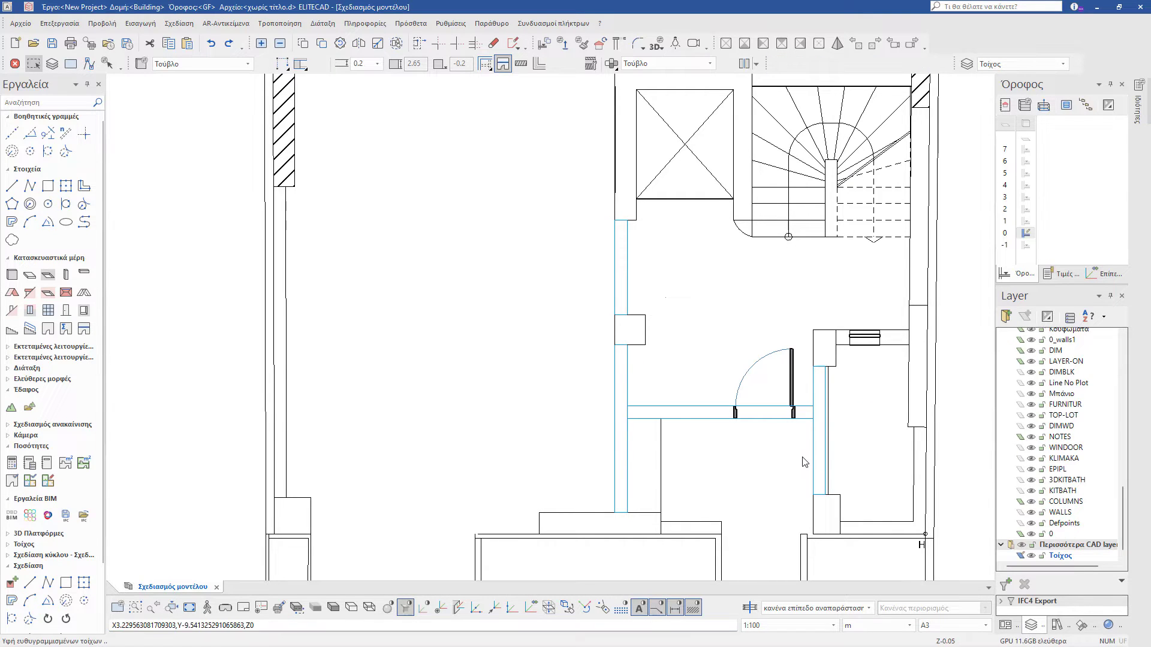
click(802, 457)
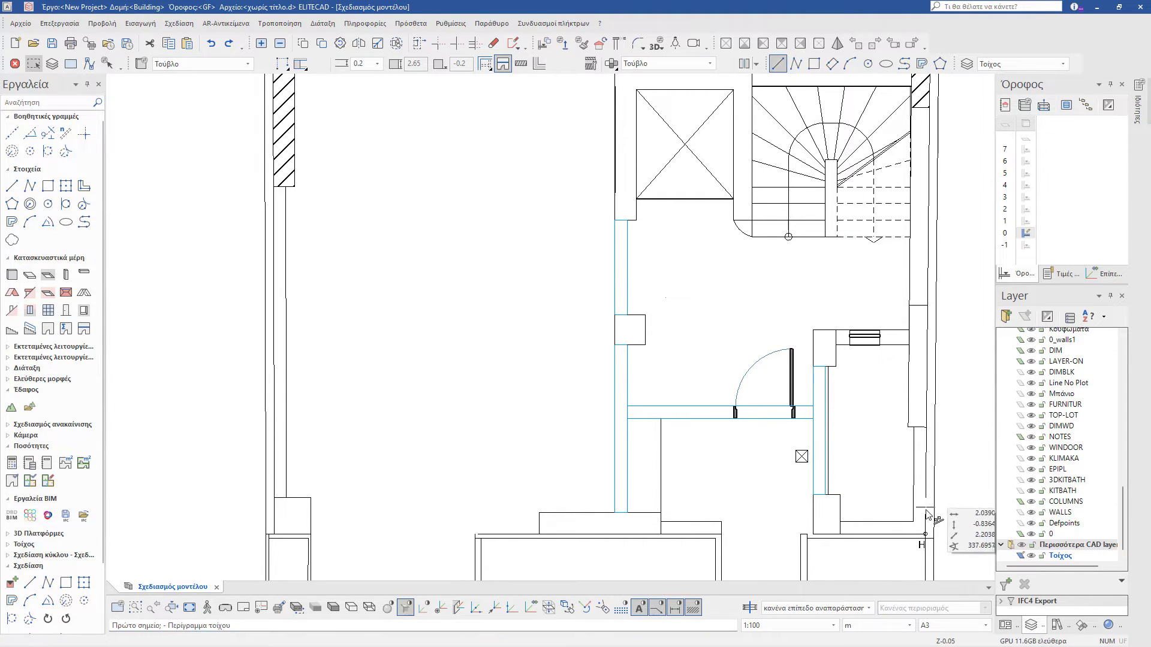
Step: Draw the small room's lower brick wall from the column's edge to the right wall's inner line, with its thickness towards the outside
key(Escape)
click(841, 522)
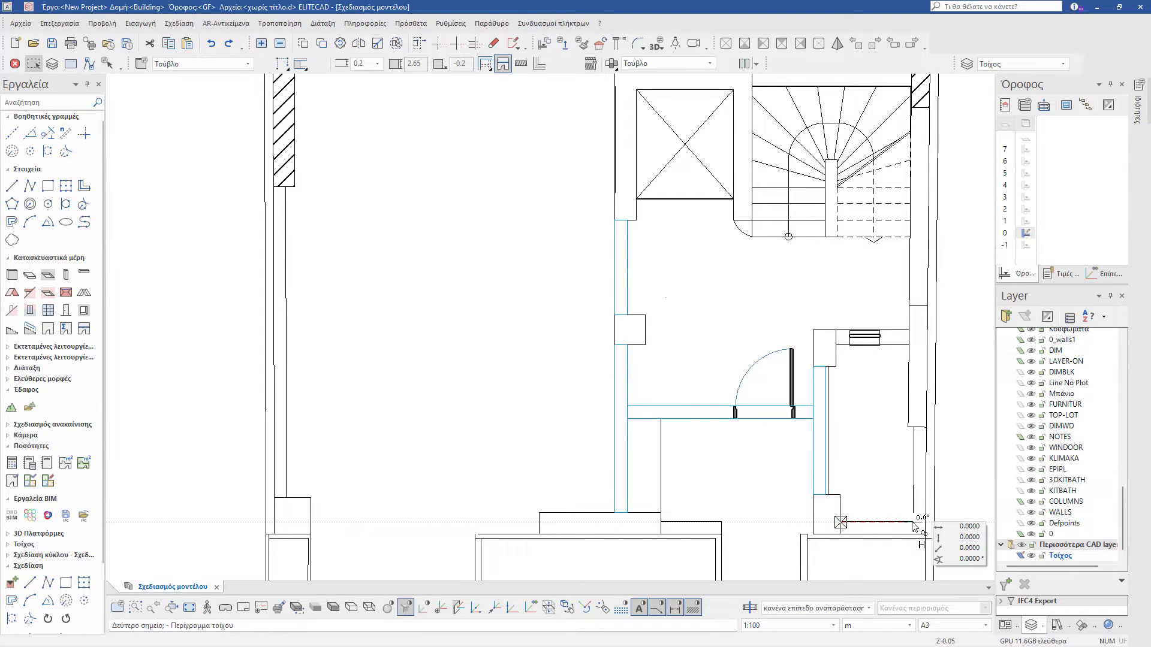
click(913, 523)
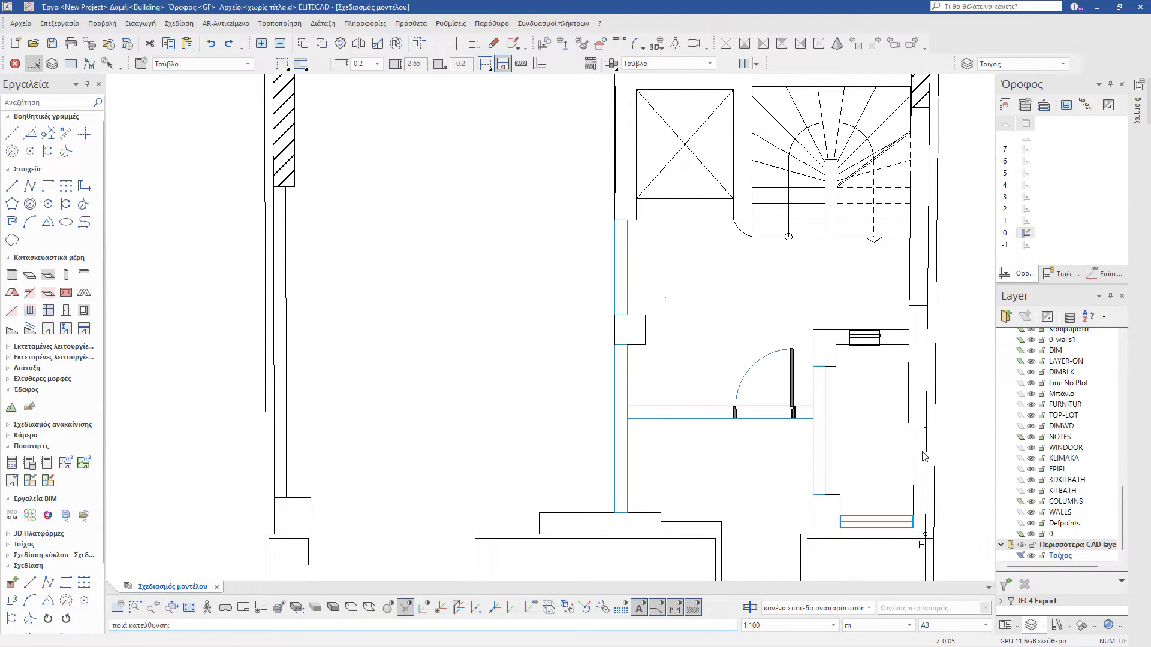
click(909, 551)
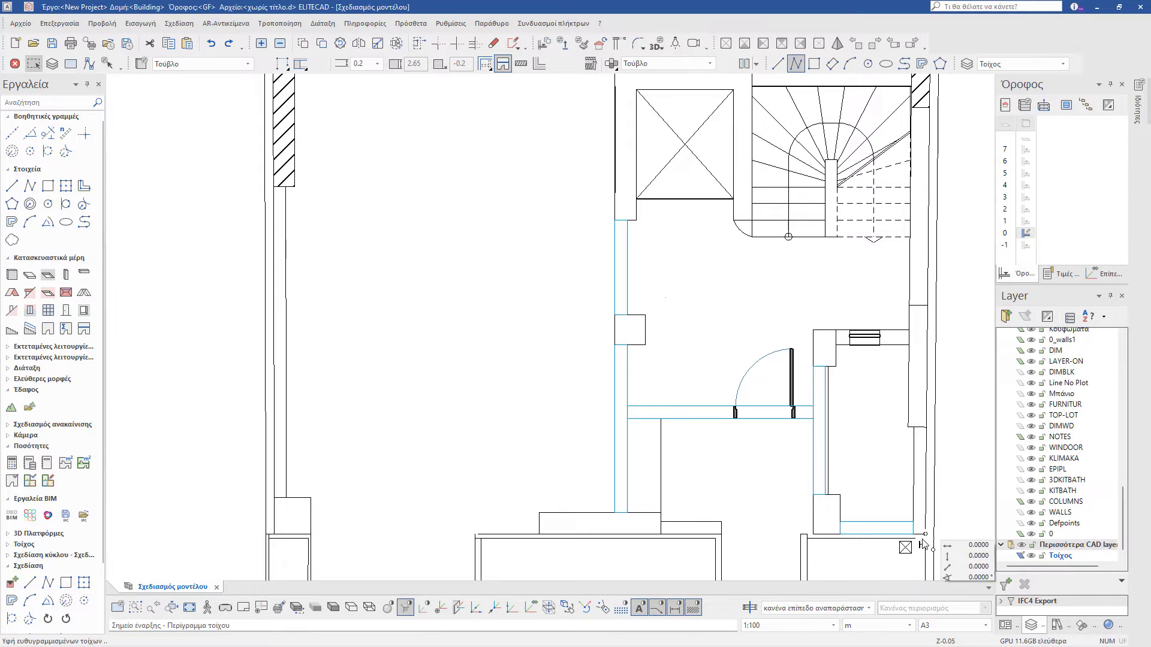
Step: Draw a 0.2 thick brick wall from the long side column's outer corner down to the small room's lower outer corner, thickness towards the room
click(924, 429)
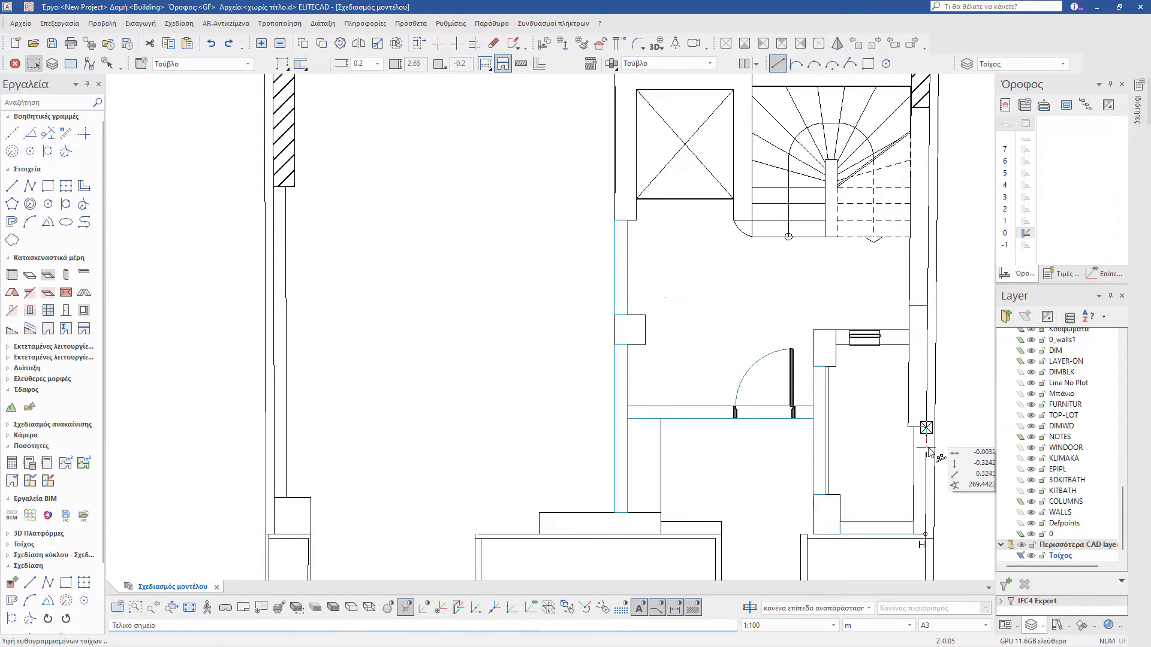
click(923, 534)
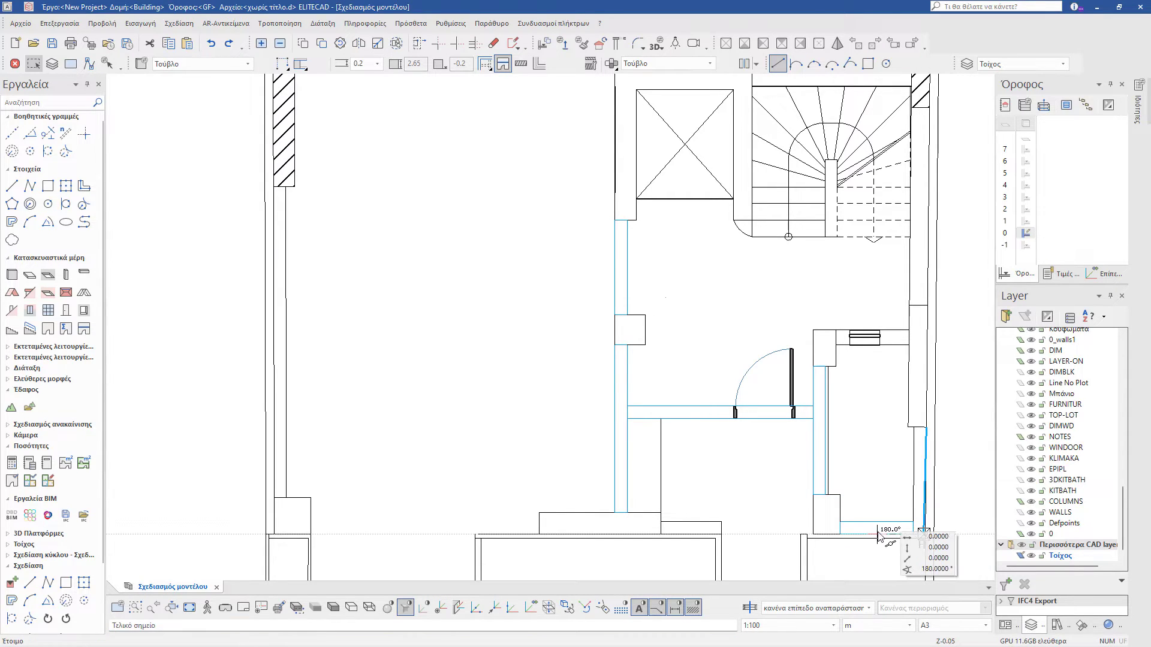
click(899, 494)
scroll(940, 563, up, 3)
scroll(944, 566, up, 3)
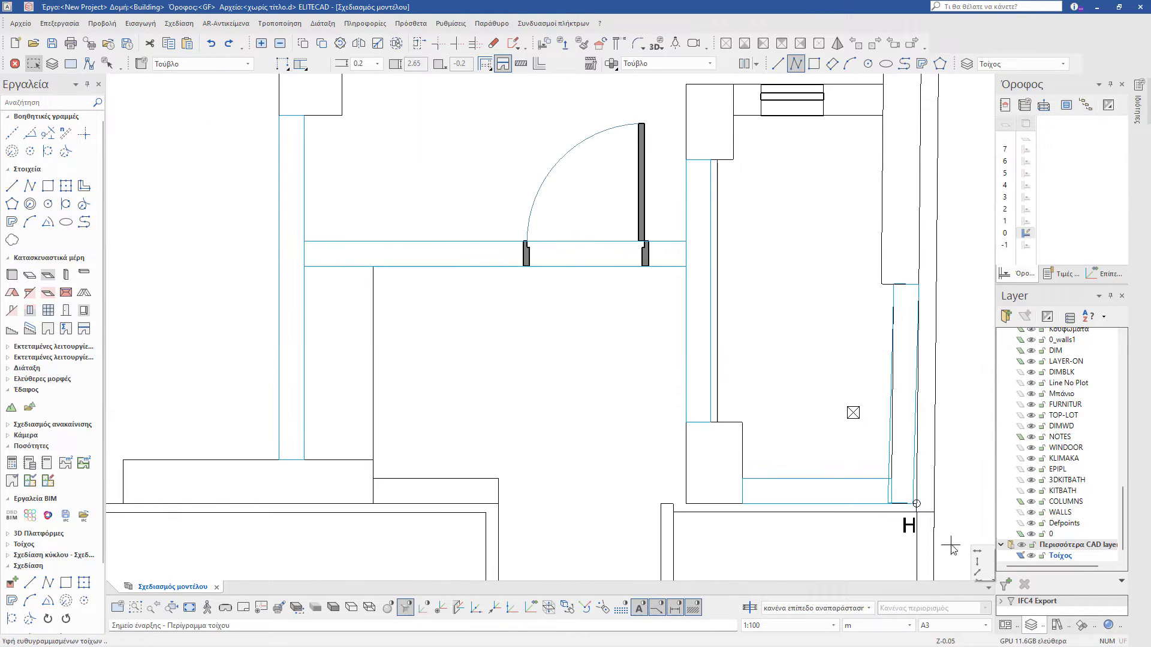
Step: Move the lower end point of the small room's outer side wall onto the corner of the imported plan outline
key(Escape)
click(900, 486)
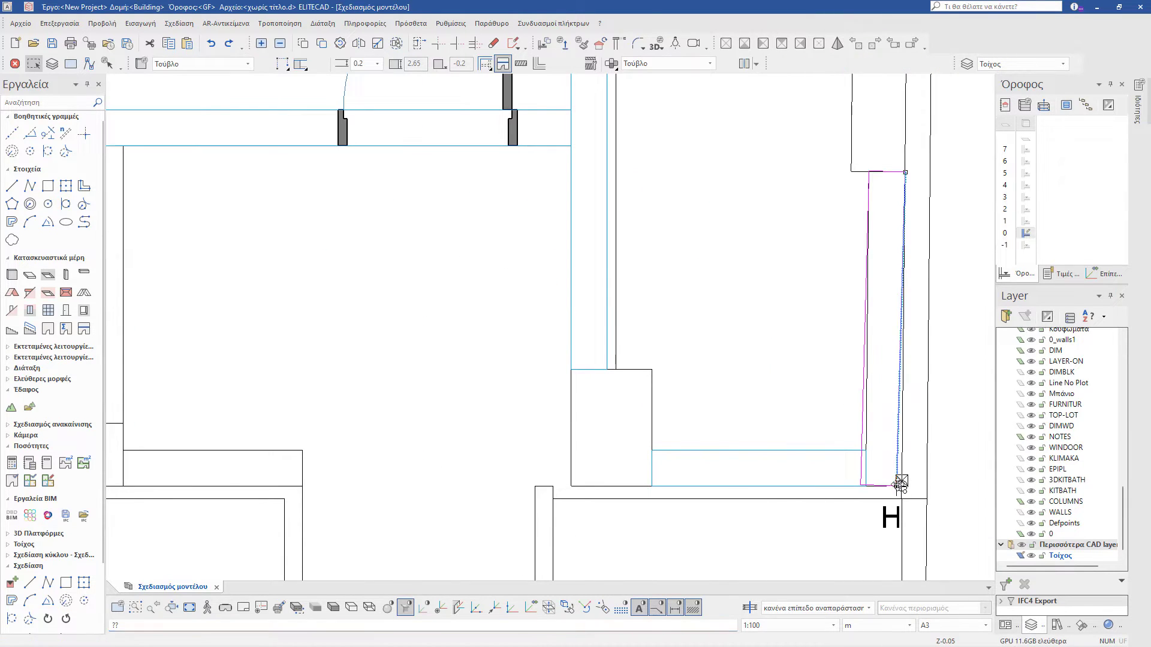
drag(900, 486, 902, 486)
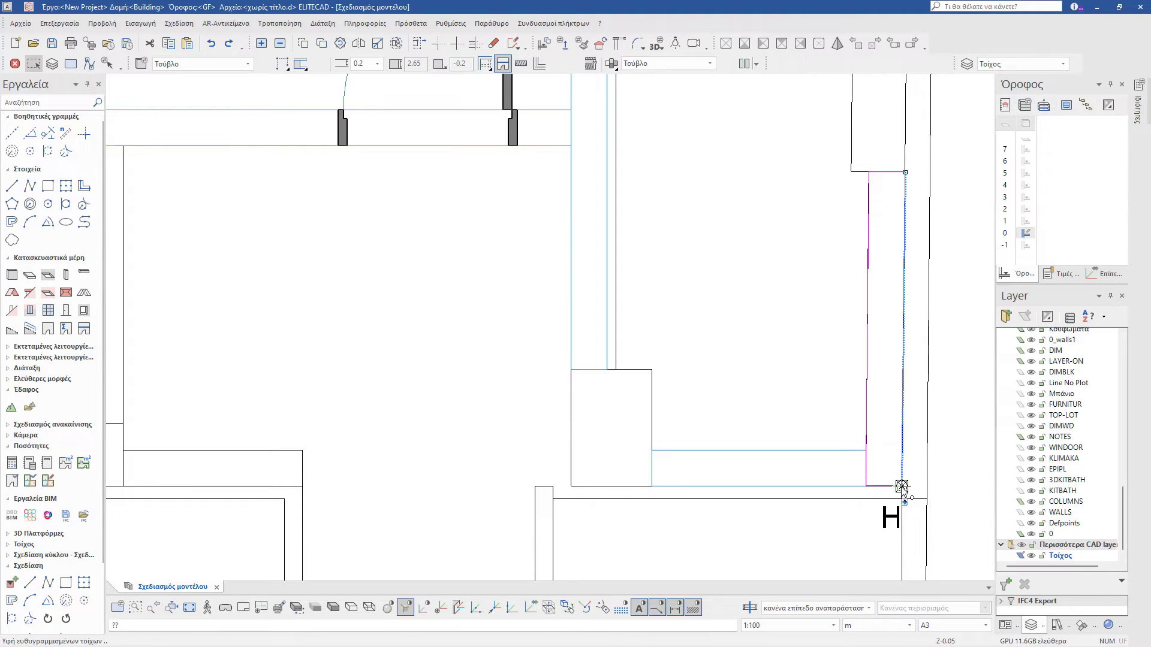
key(Escape)
scroll(776, 300, down, 3)
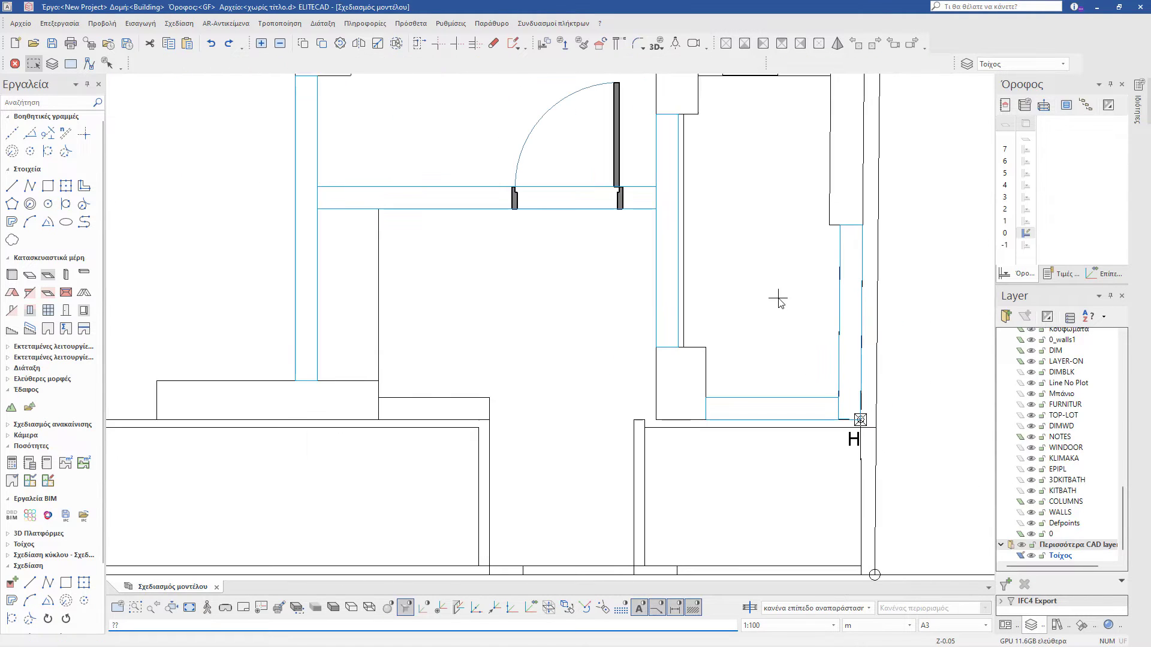
Step: On the LAYER-ON layer, trace a closed polygon around the rectangular column at the small room's lower corner
scroll(773, 300, up, 3)
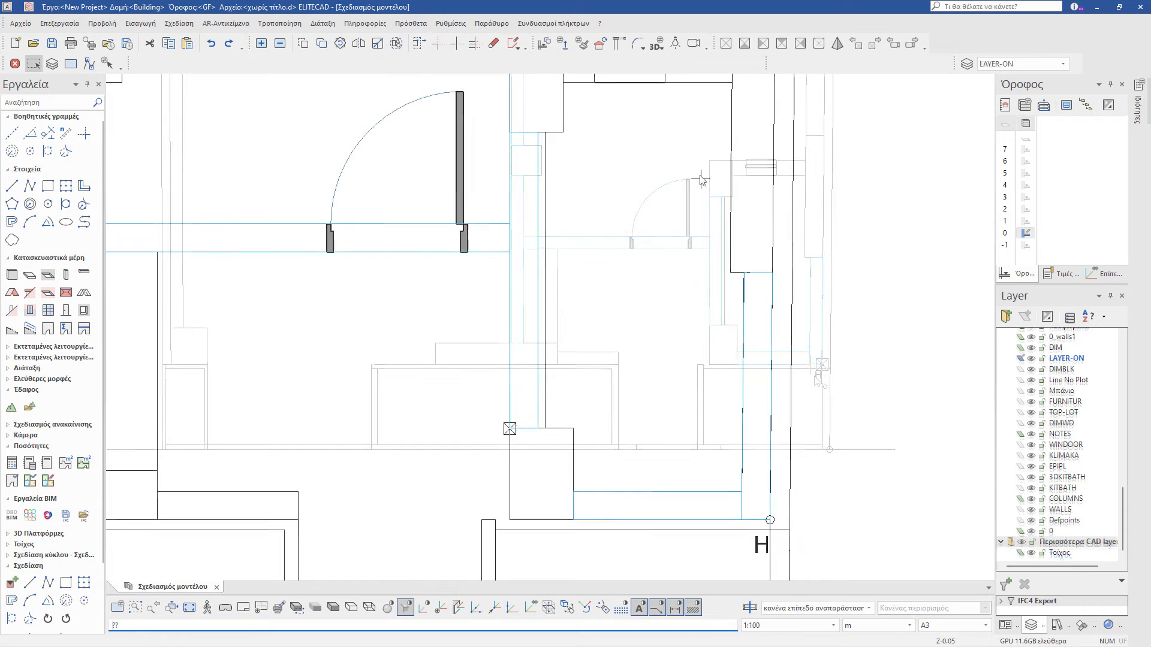
click(30, 186)
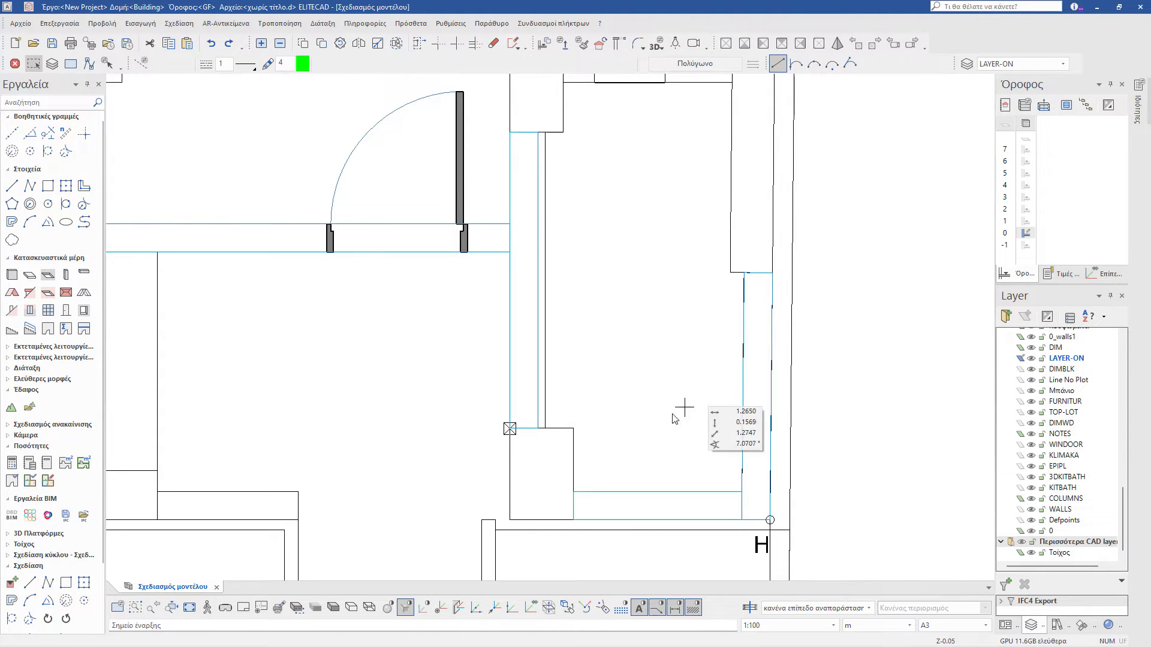
click(510, 428)
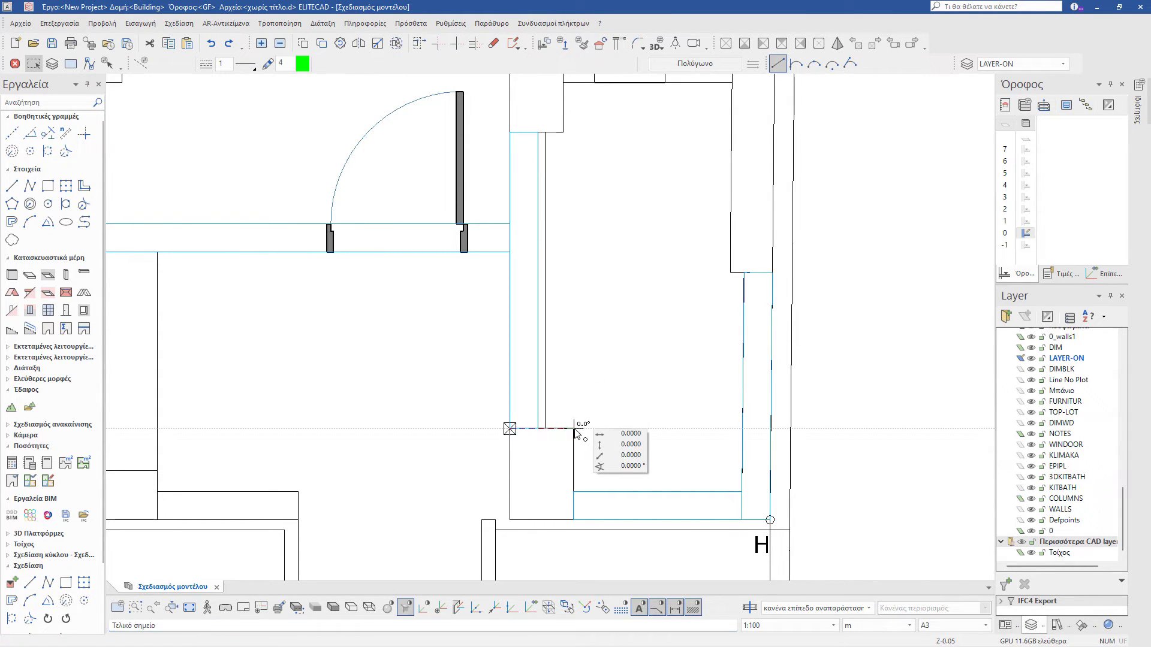
click(573, 429)
click(574, 520)
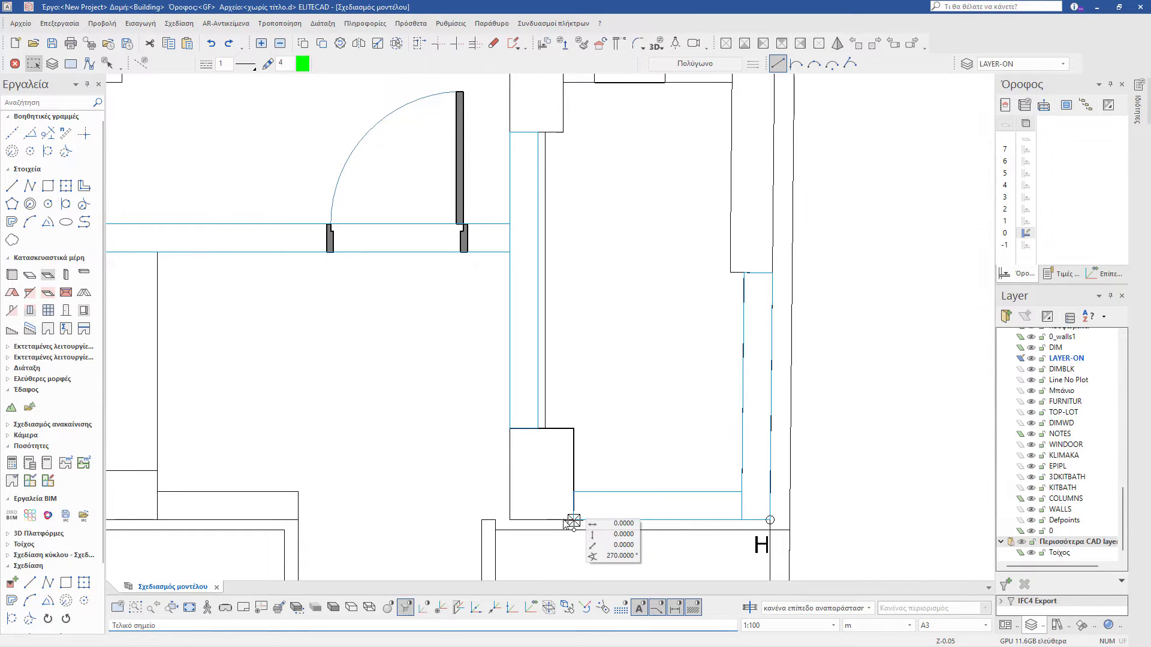
click(510, 519)
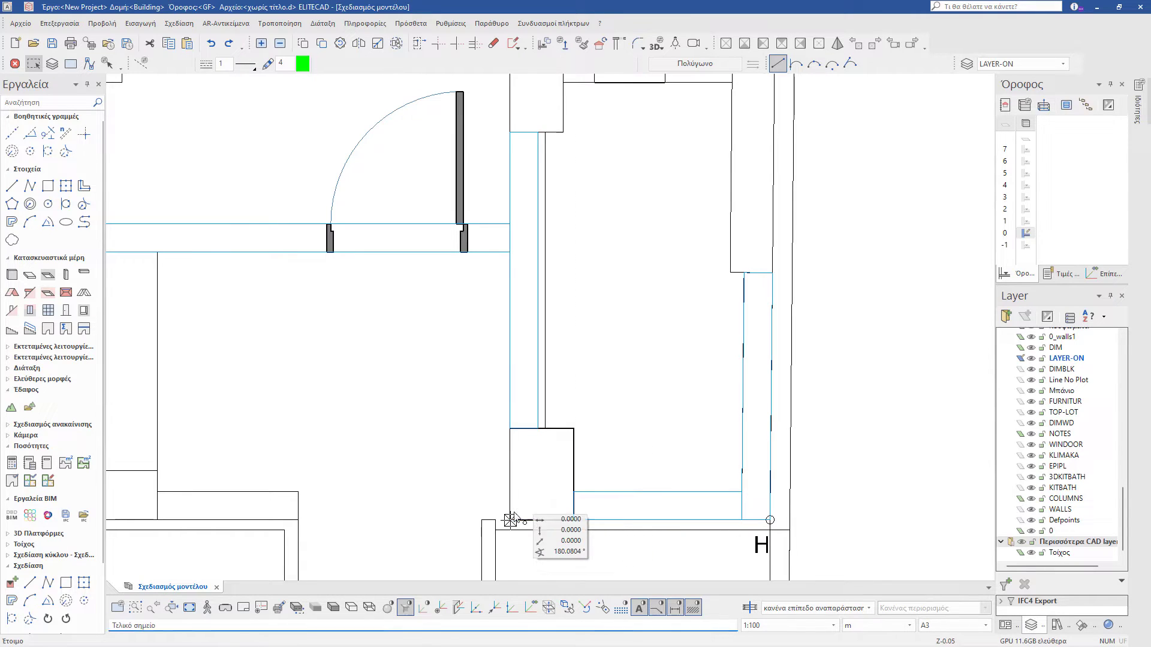
click(510, 428)
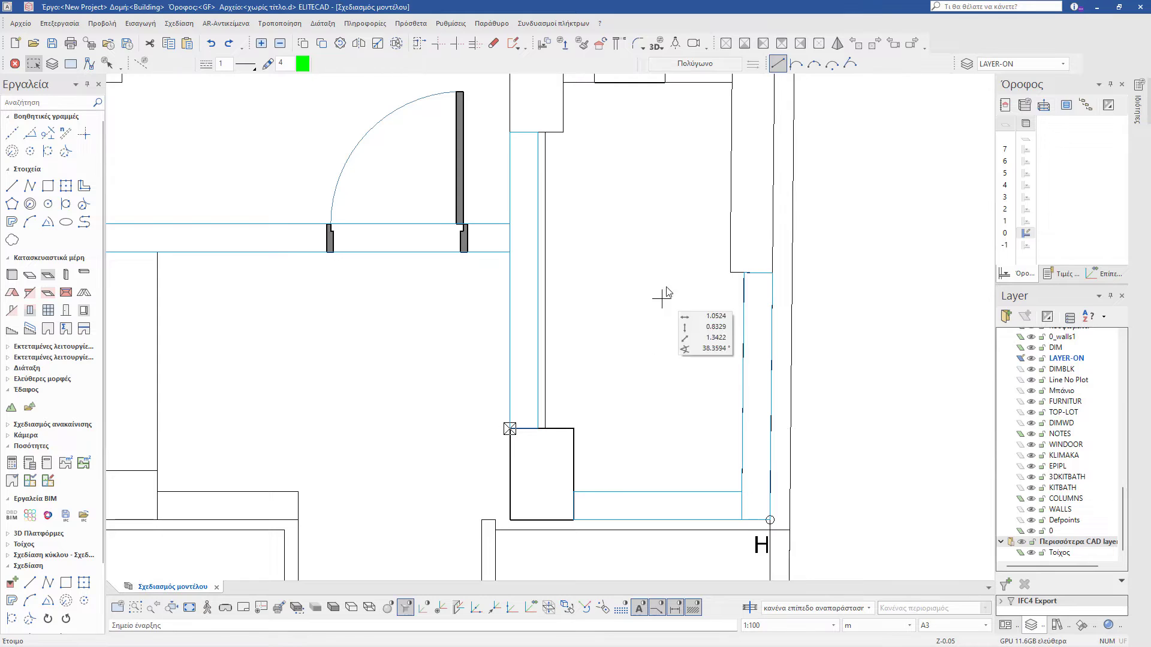
Step: Trace closed polygons around the long column on the outer side wall and the small room's upper column
scroll(592, 257, down, 2)
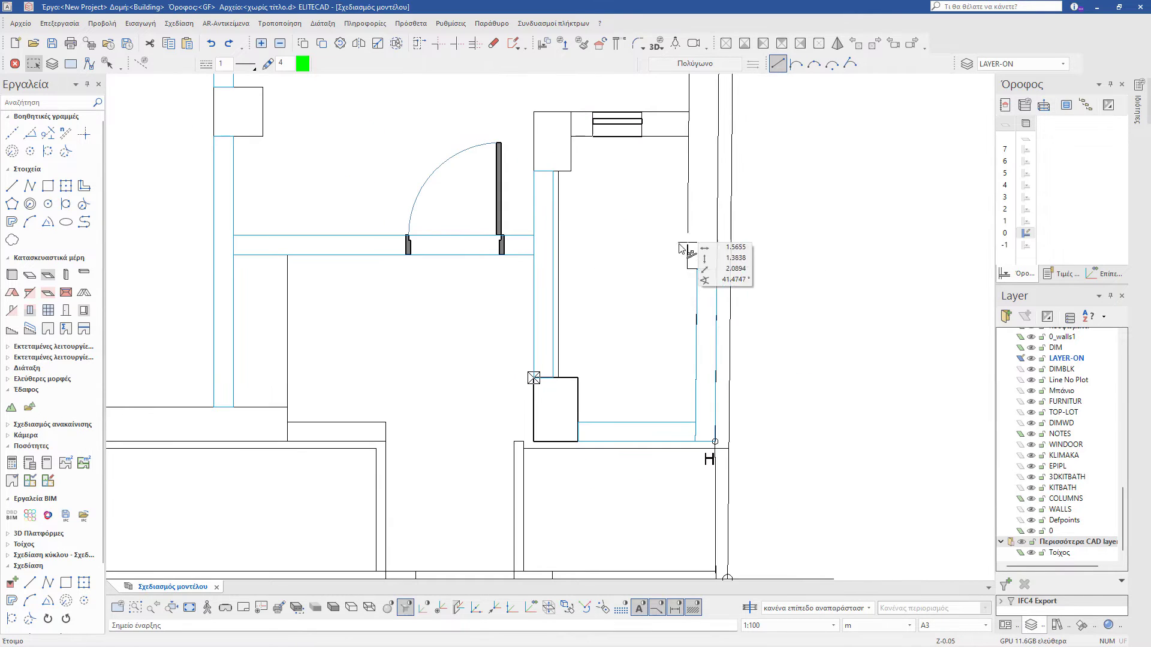
click(717, 268)
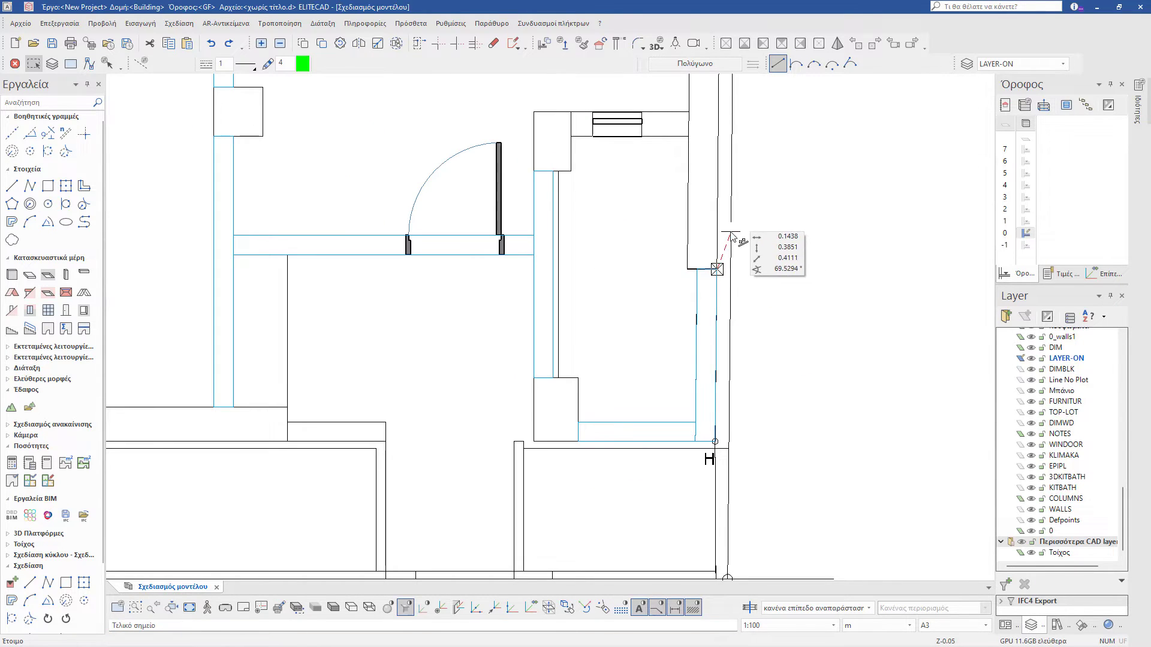
scroll(726, 239, down, 2)
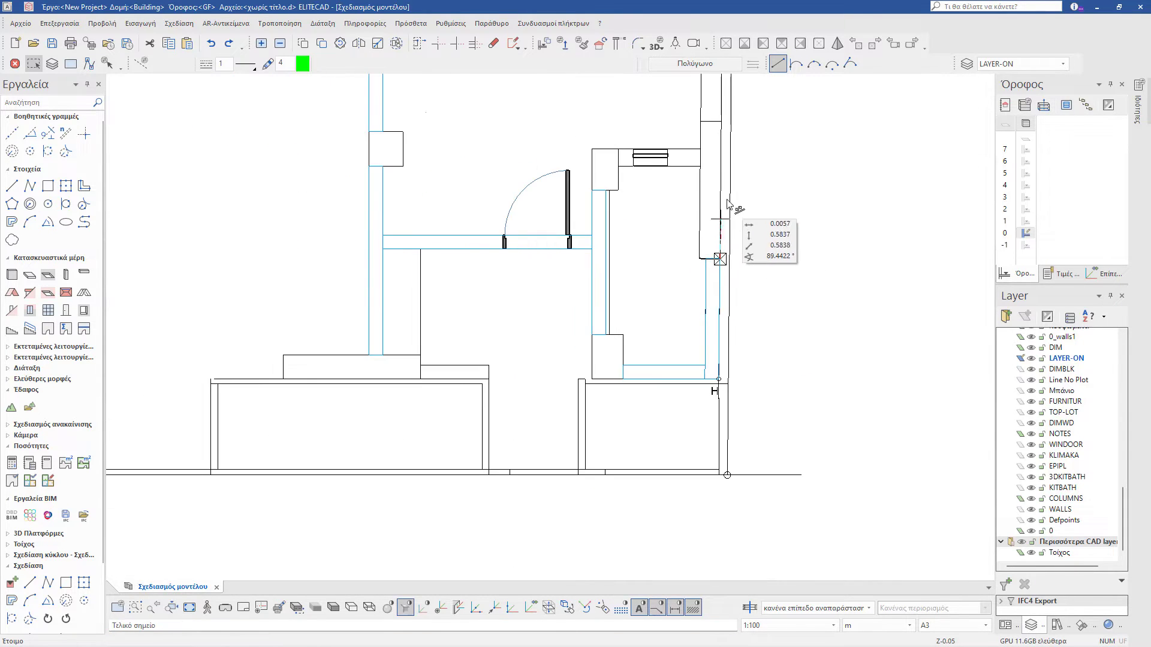
click(700, 121)
click(700, 258)
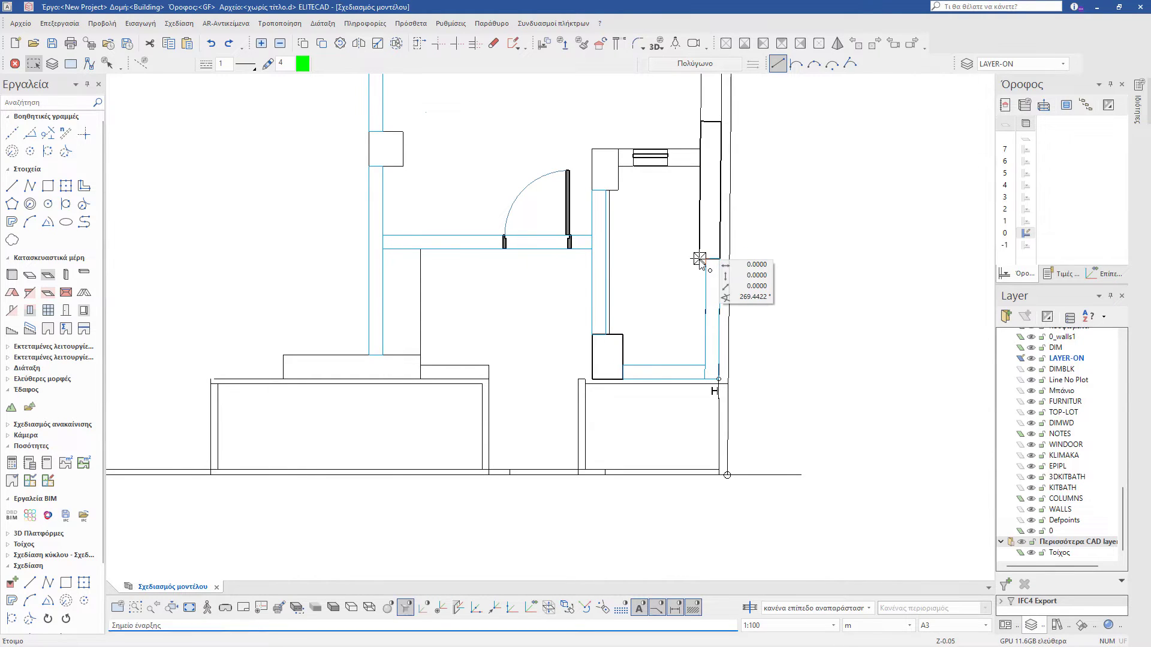
click(612, 151)
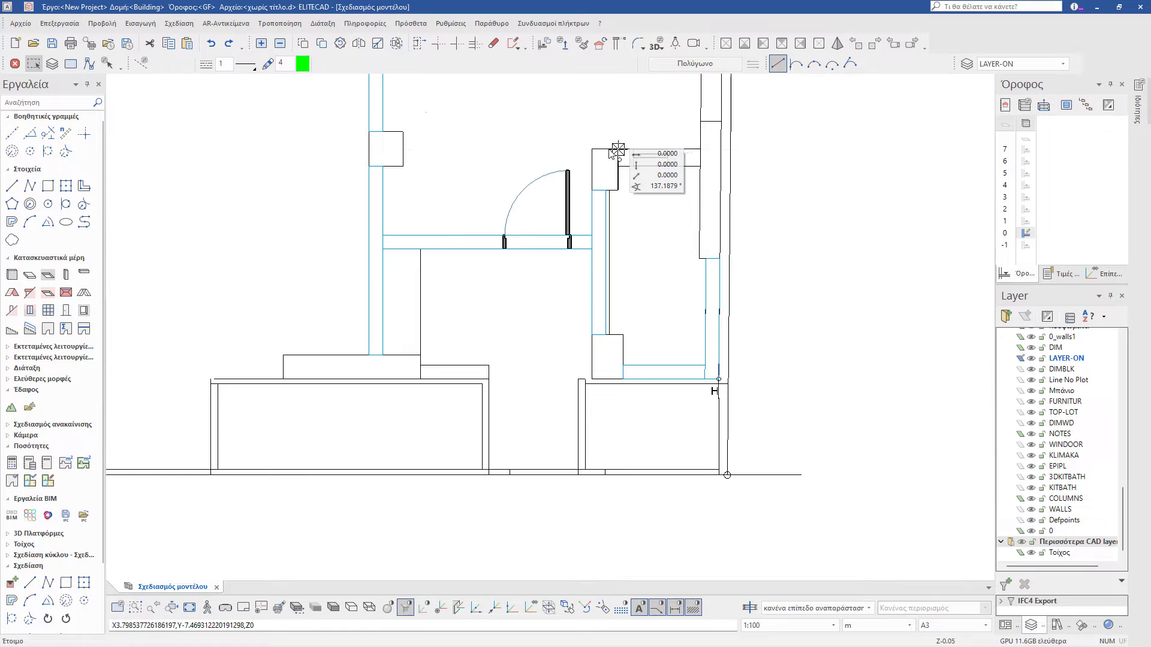
click(618, 191)
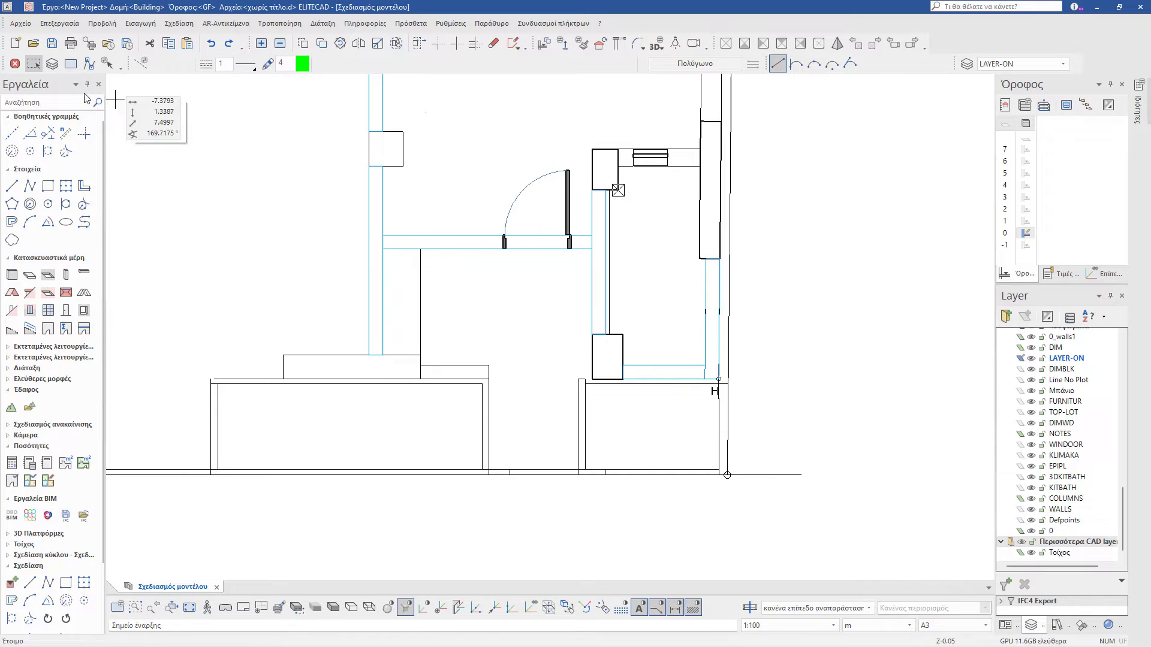
Step: Create the Υποστύλωμα layer for the Column tool and generate a column from the small room's lower column outline
click(64, 281)
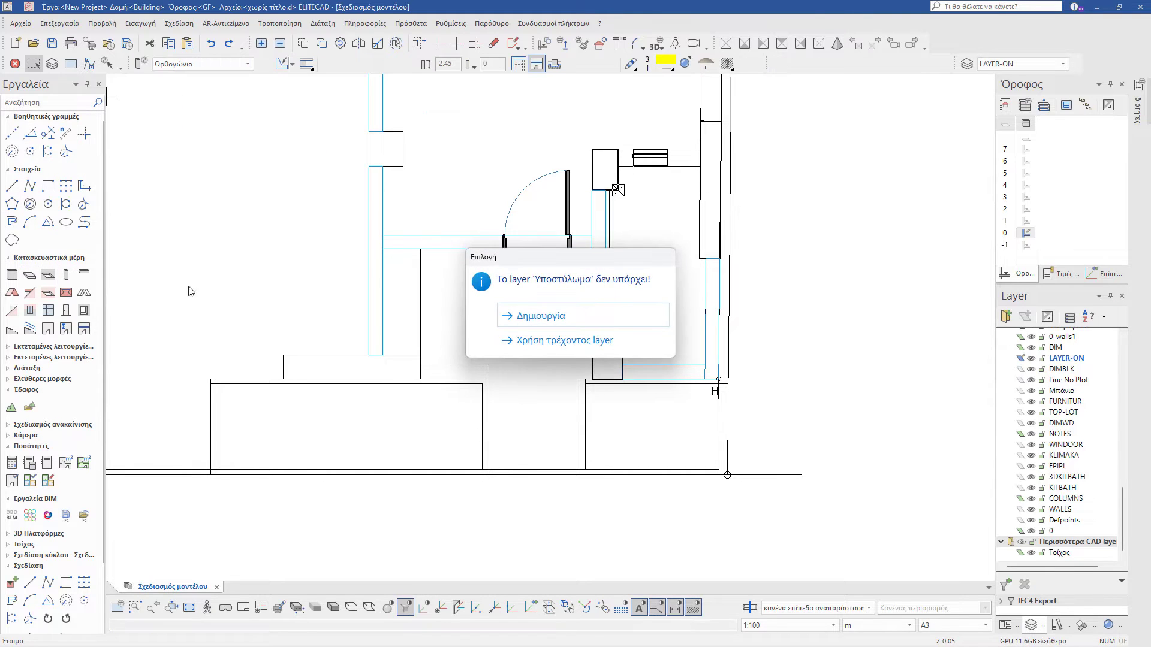
click(581, 323)
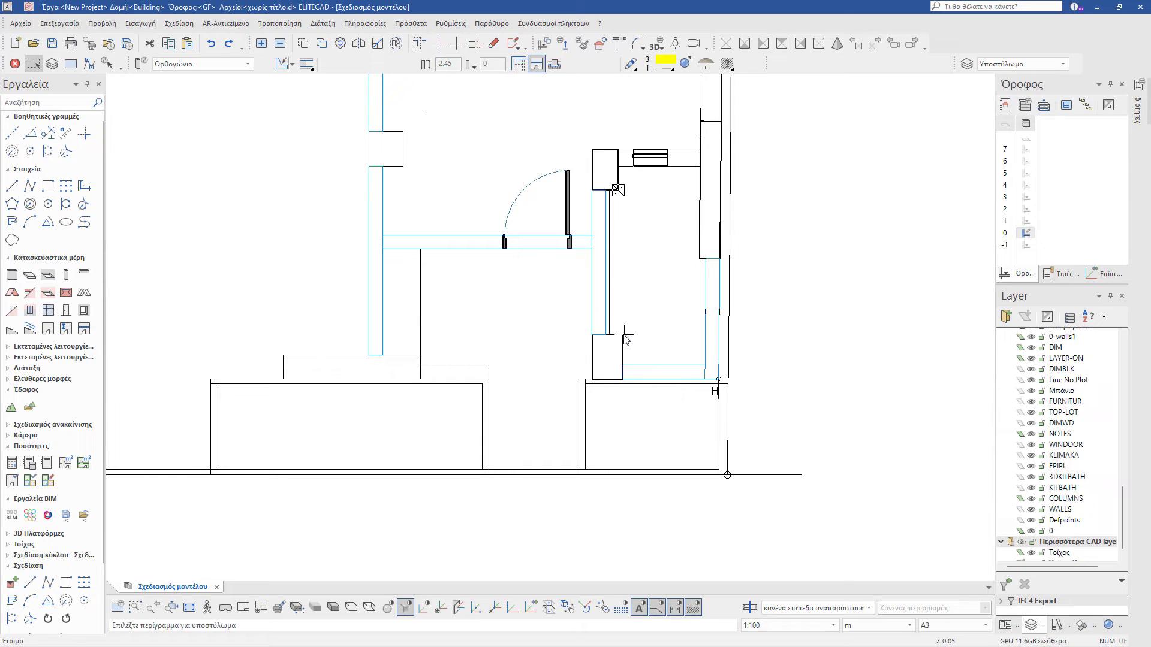
click(624, 339)
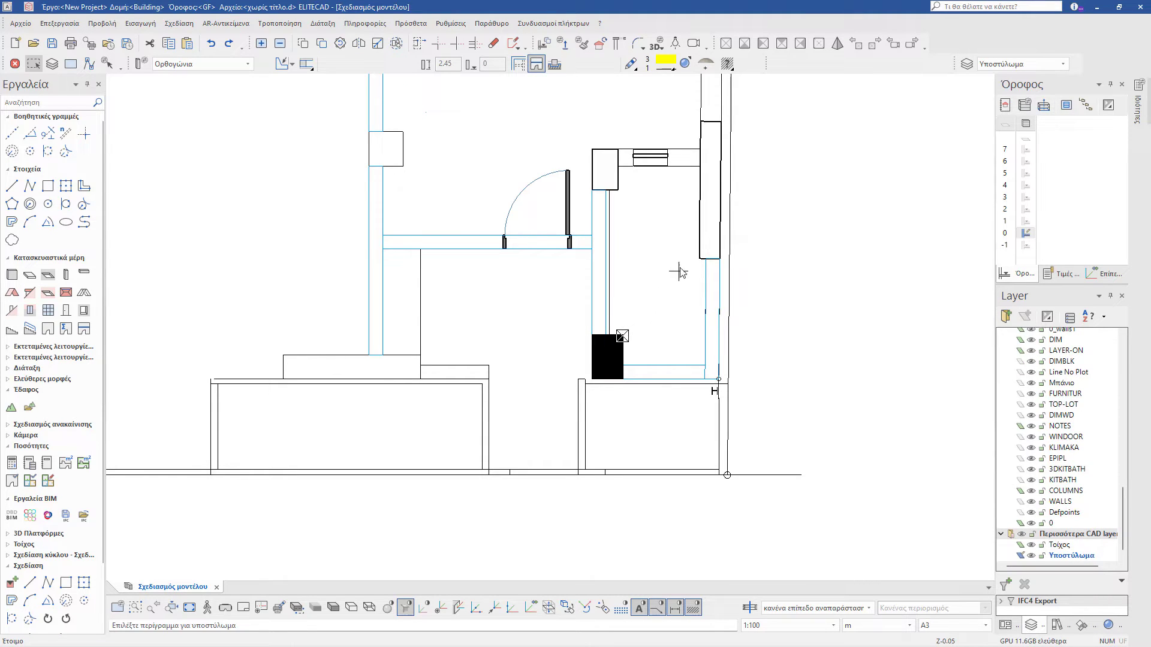
Step: Generate columns from the closed outlines of the long side column and the small room's upper column
click(698, 246)
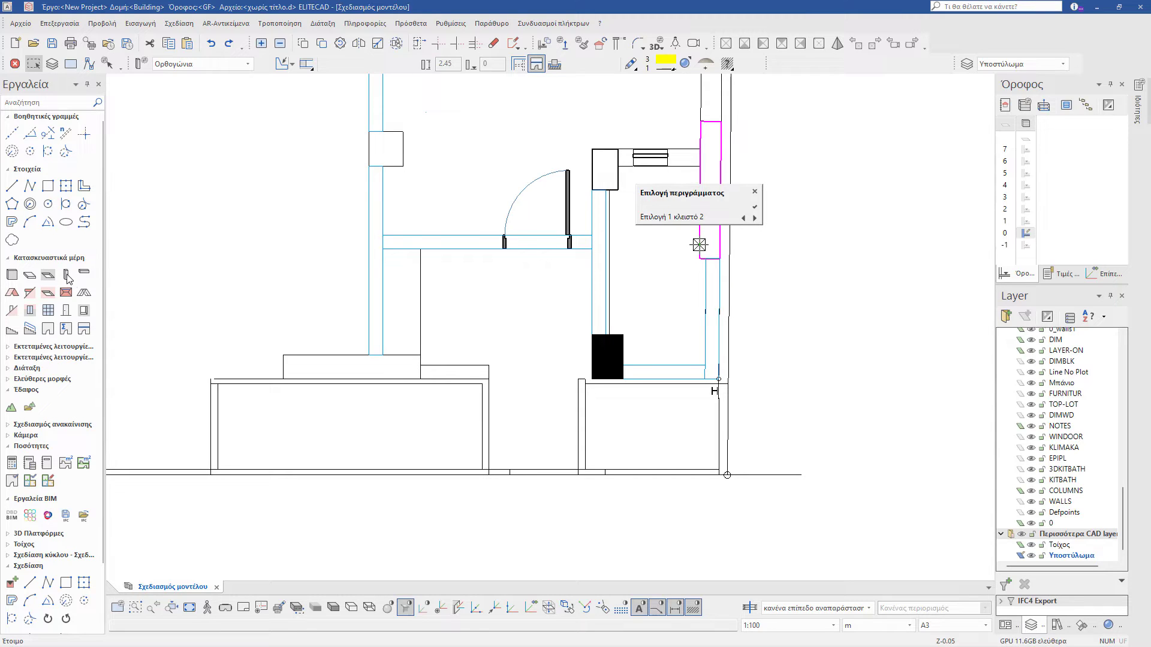
key(Return)
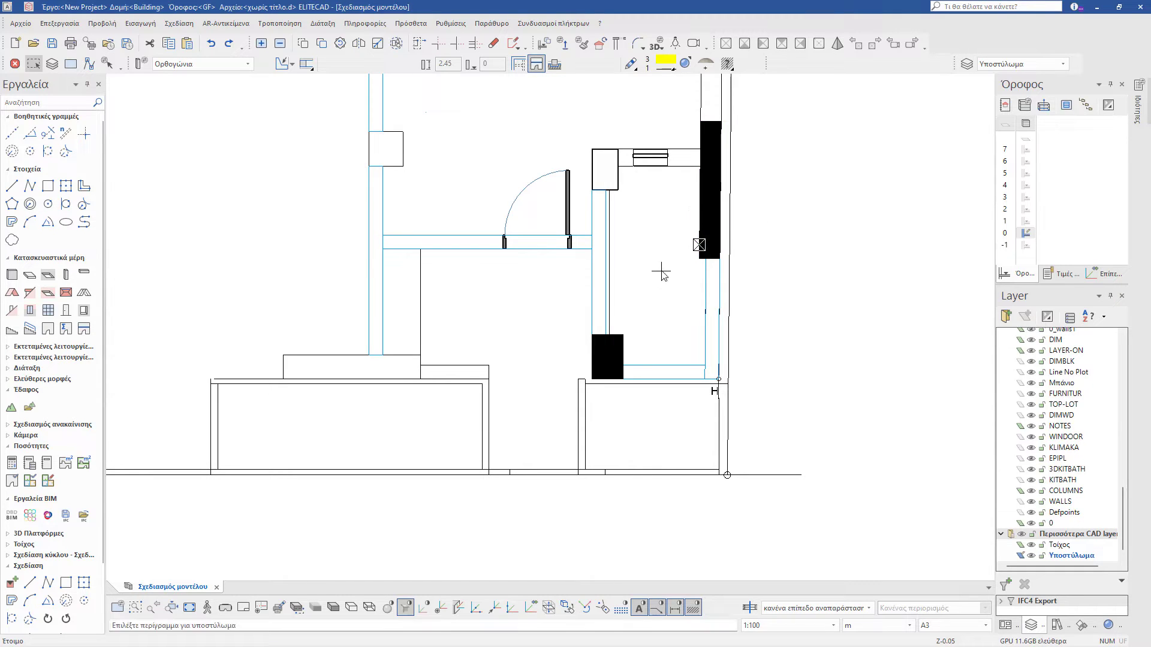
click(617, 189)
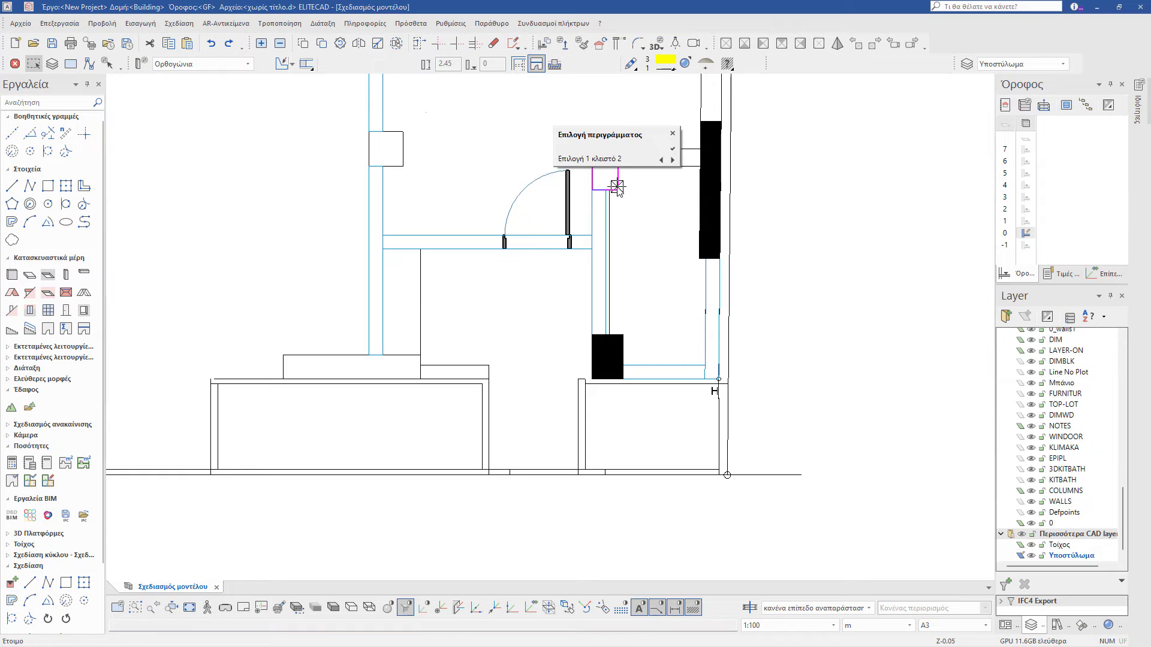
key(Return)
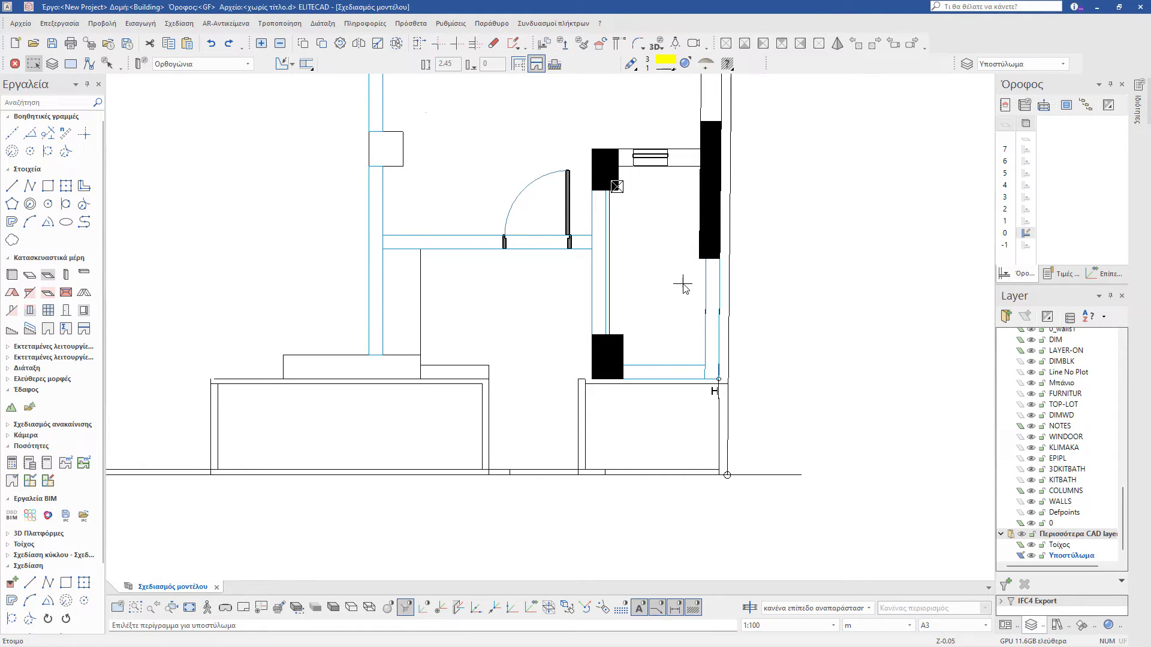
Step: Examine the new columns and brick walls in the textured 3D view, and return to the top view
scroll(689, 255, down, 5)
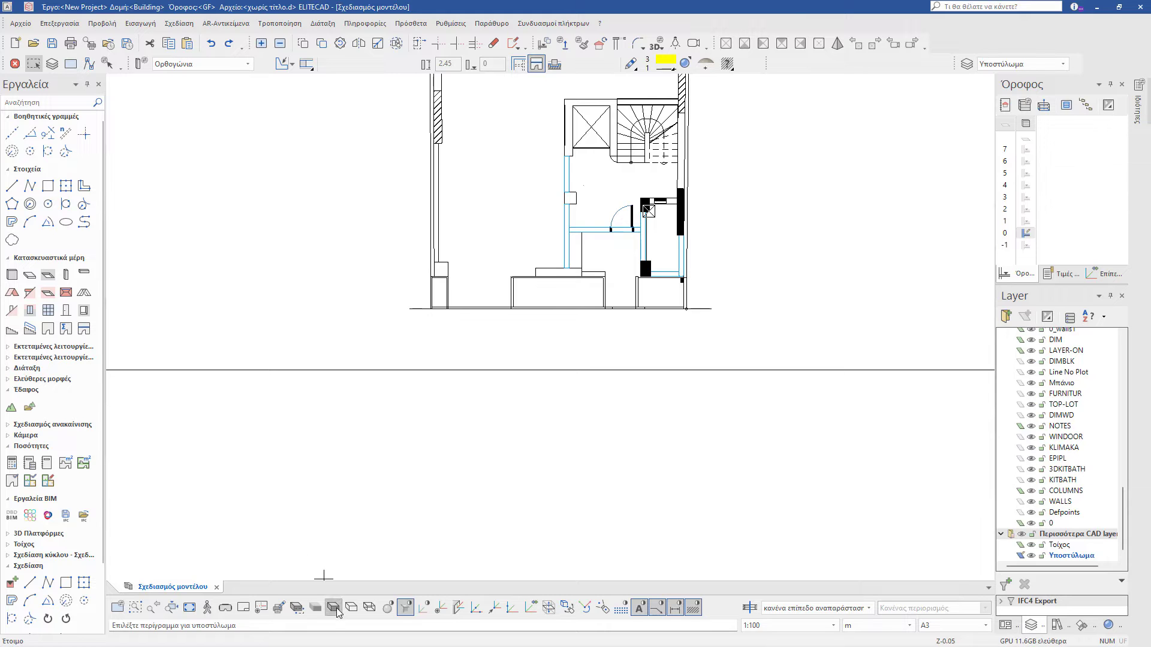
click(387, 607)
mouse_move(715, 262)
middle_down()
mouse_move(659, 248)
mouse_move(719, 241)
mouse_move(727, 228)
mouse_move(723, 270)
middle_up()
scroll(650, 185, up, 2)
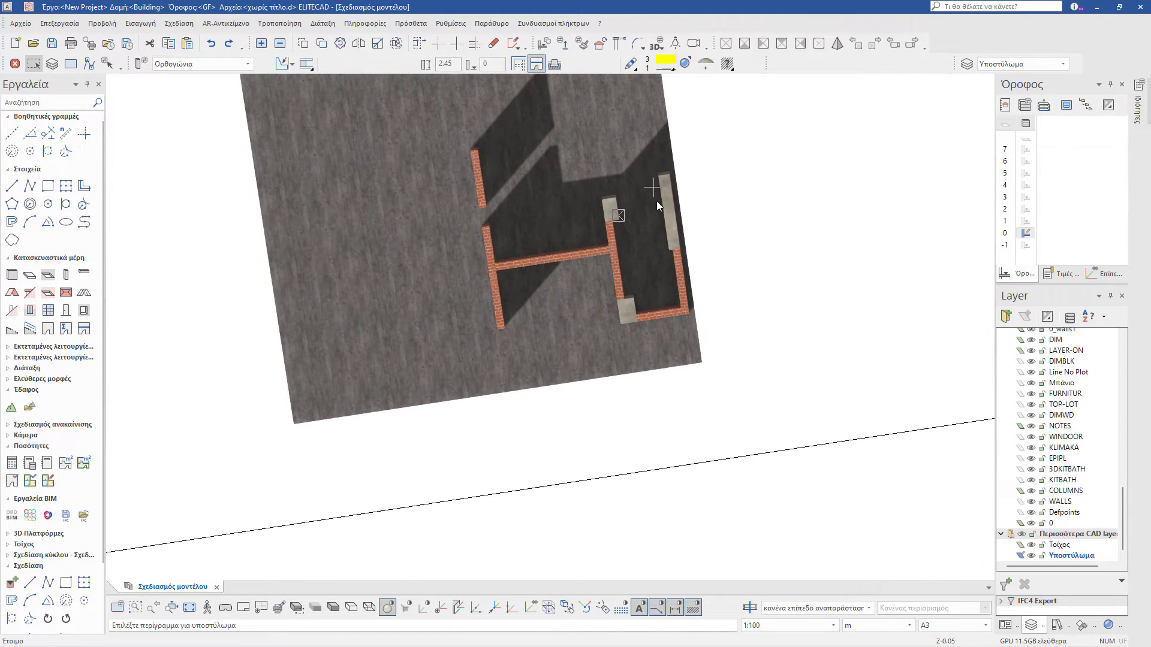
middle_drag(659, 227, 574, 202)
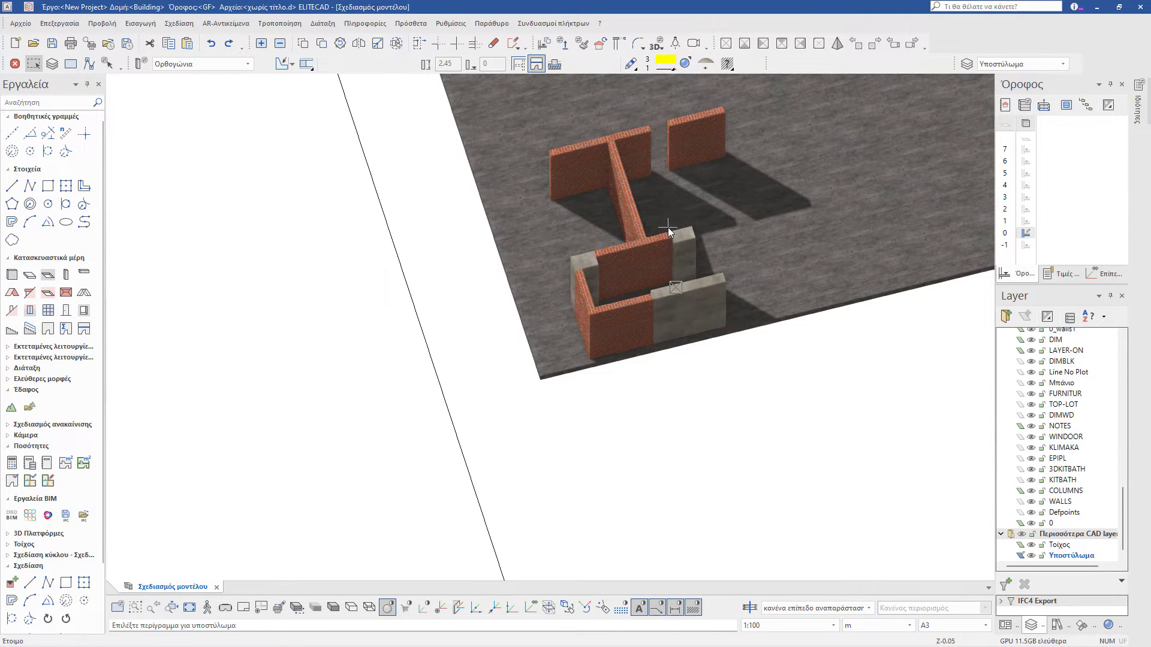
key(ctrl+1)
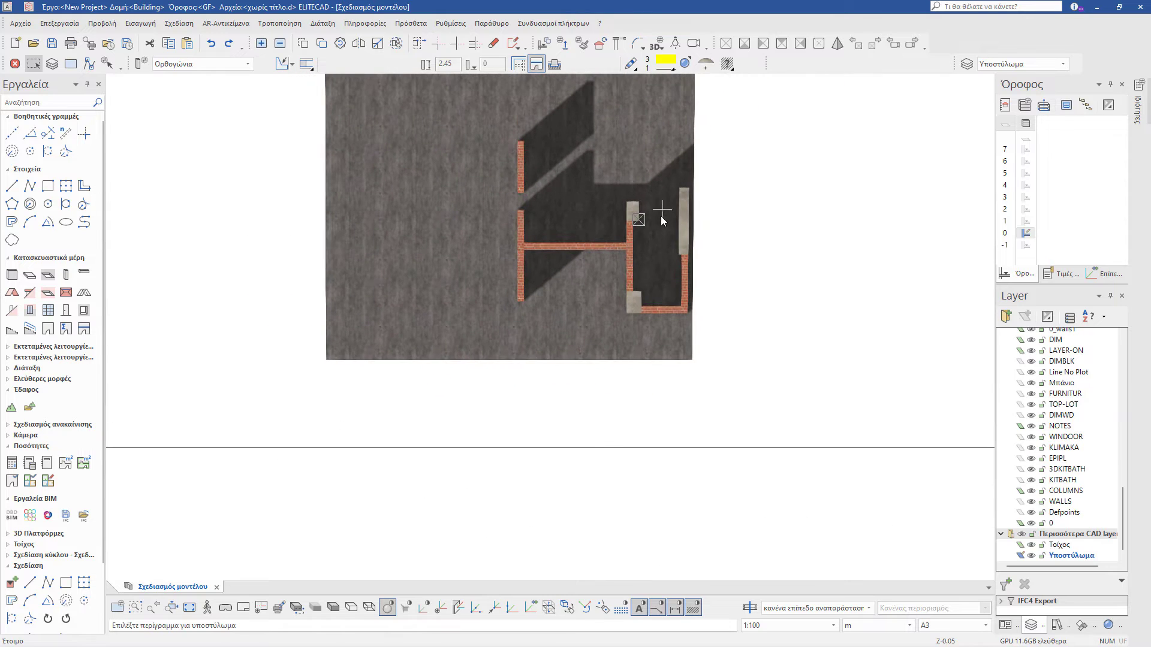
Step: Inspect the ground floor's full set of walls and columns from above and in an angled 3D view
scroll(473, 551, up, 5)
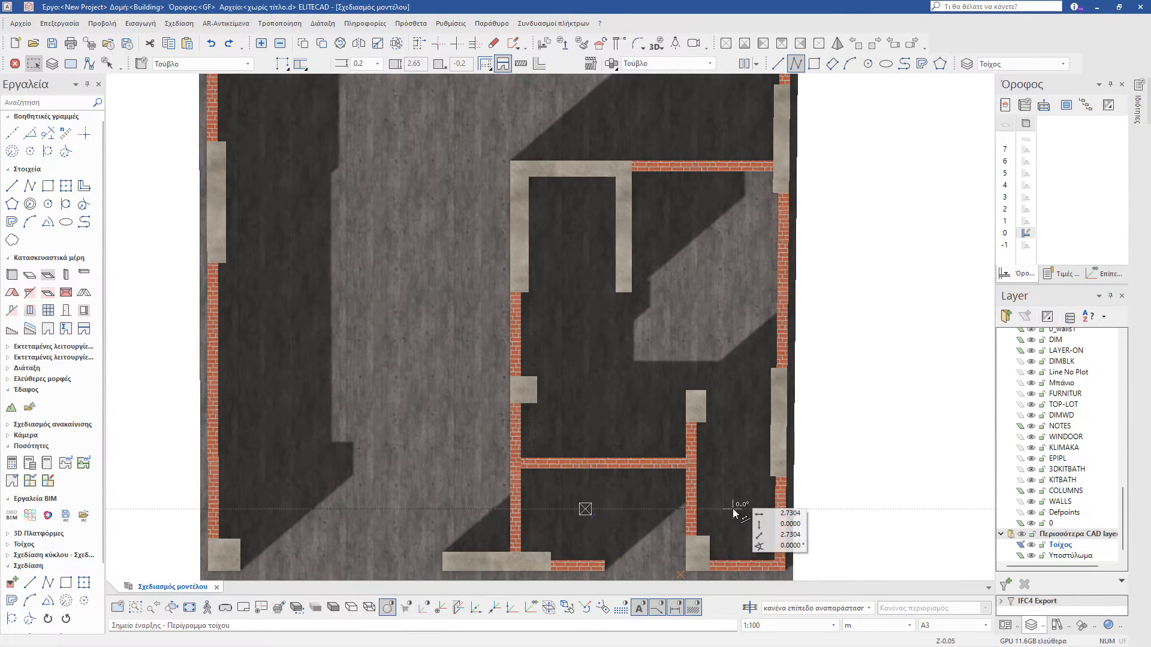
scroll(736, 514, down, 1)
scroll(733, 517, down, 2)
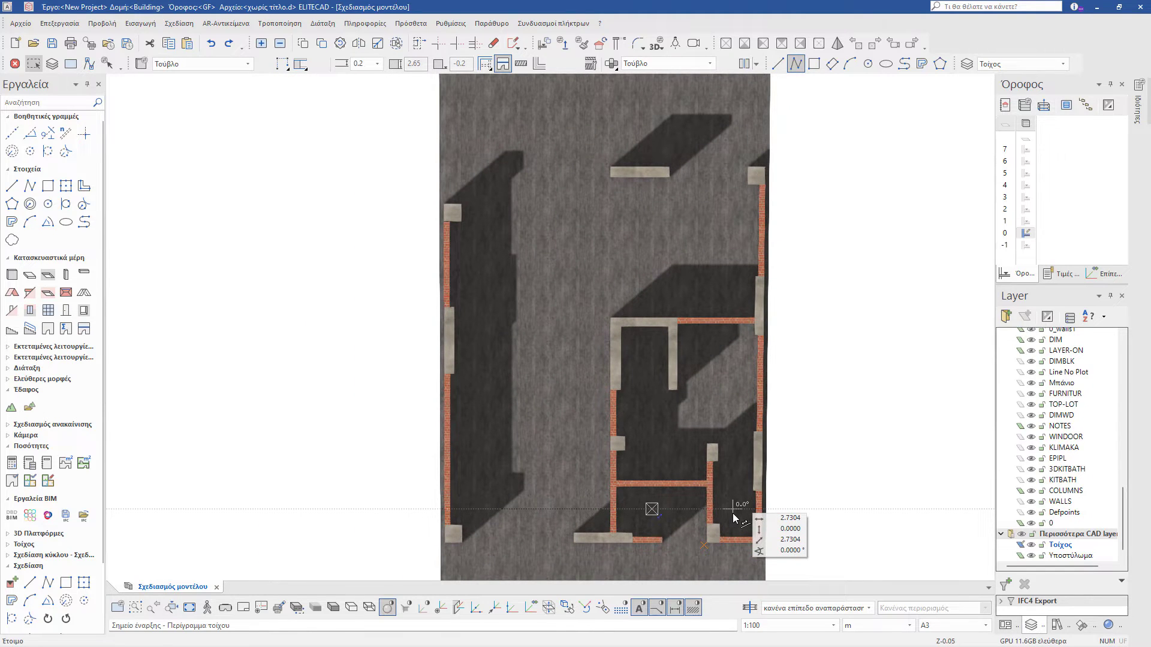
middle_drag(740, 522, 700, 470)
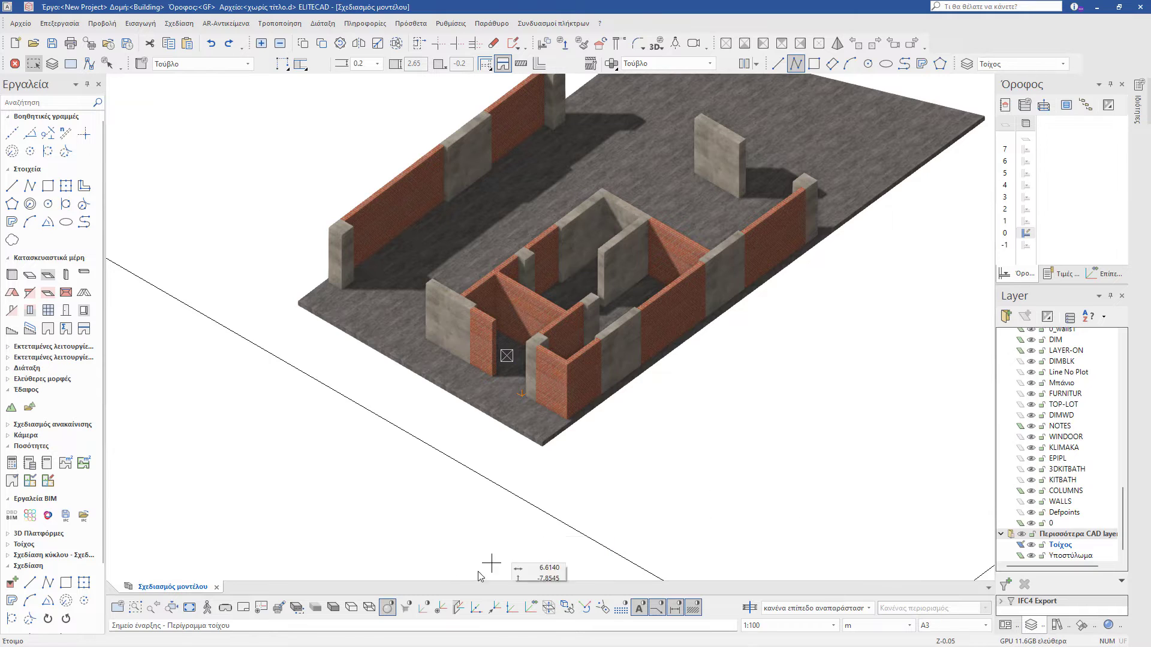
Step: Switch the model display to wireframe and return to the ground floor plan view
click(353, 608)
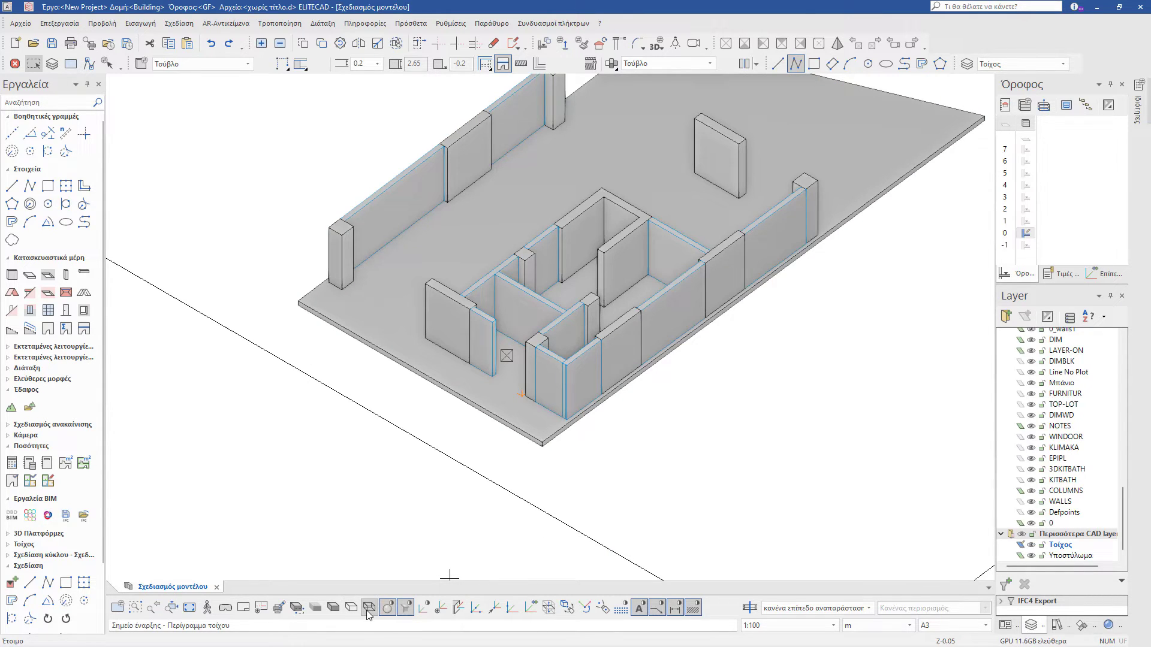
click(368, 607)
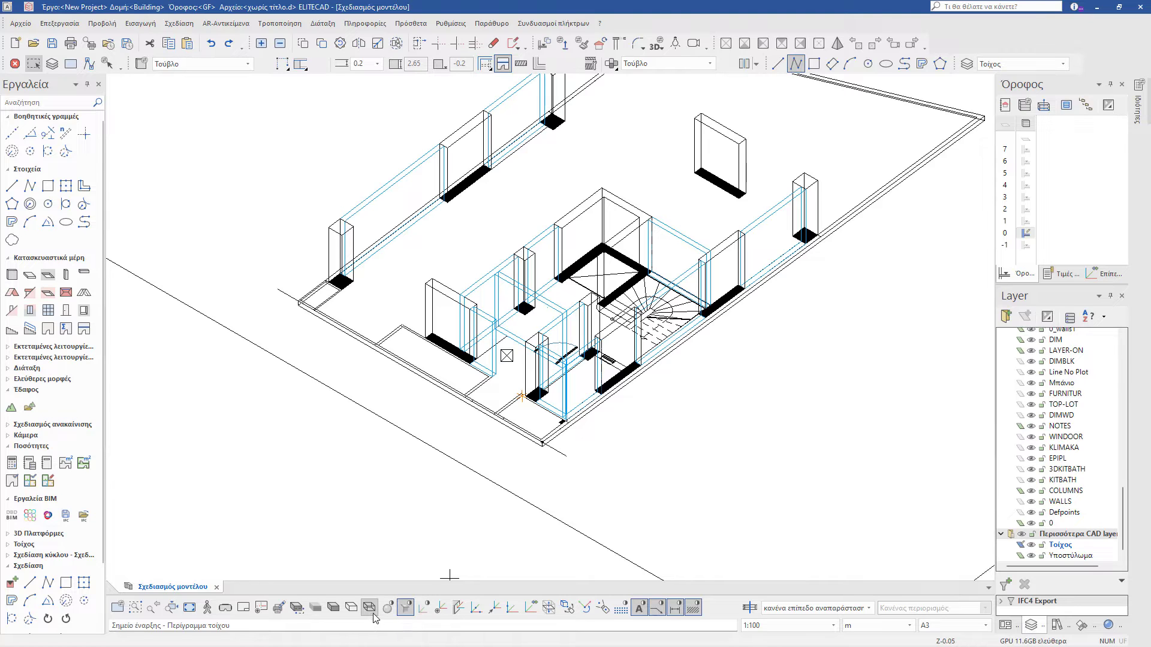
key(F2)
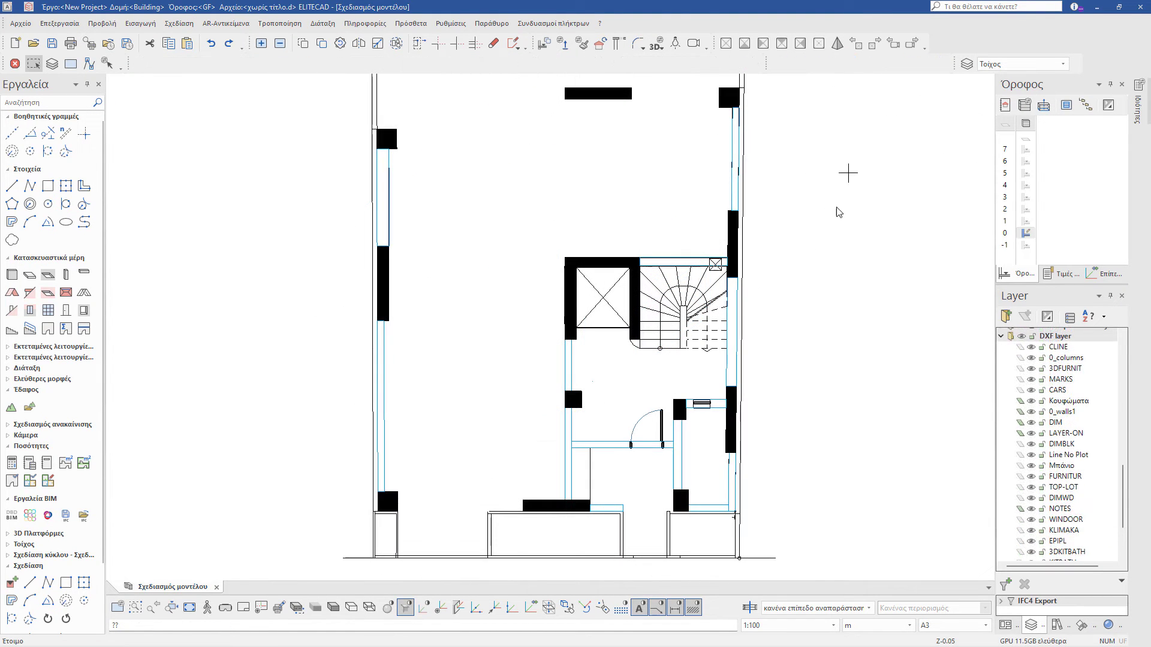
Step: Start a new stair beside the elevator shaft, creating the missing Σκάλα layer, and open the stair's settings
scroll(826, 394, up, 1)
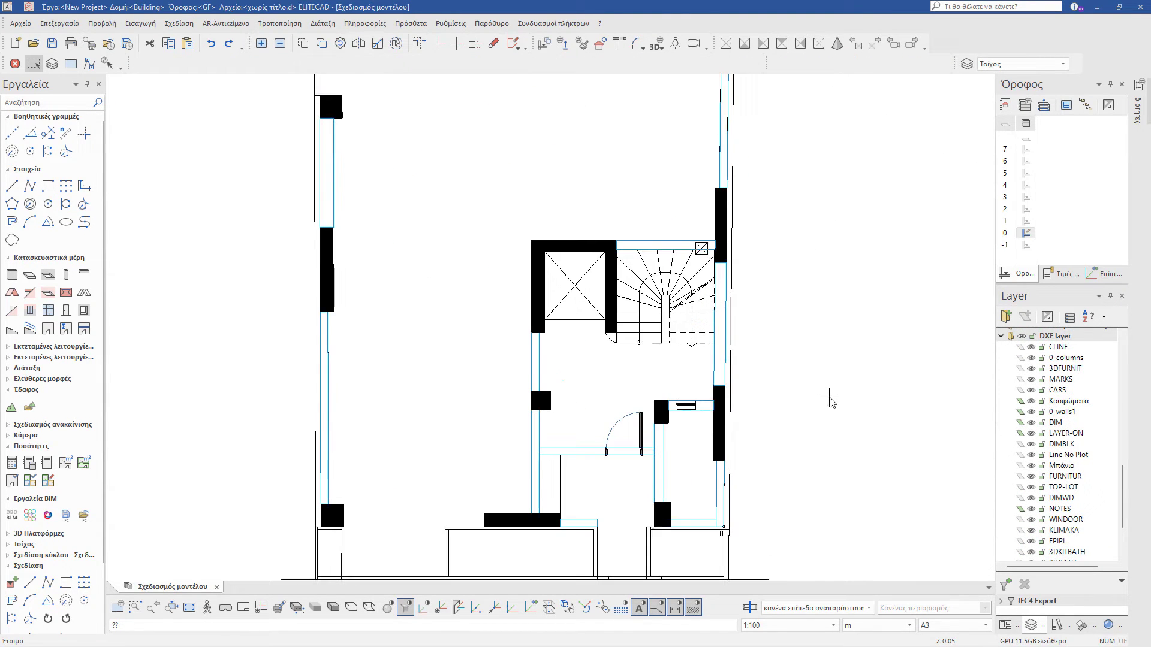
scroll(829, 397, up, 1)
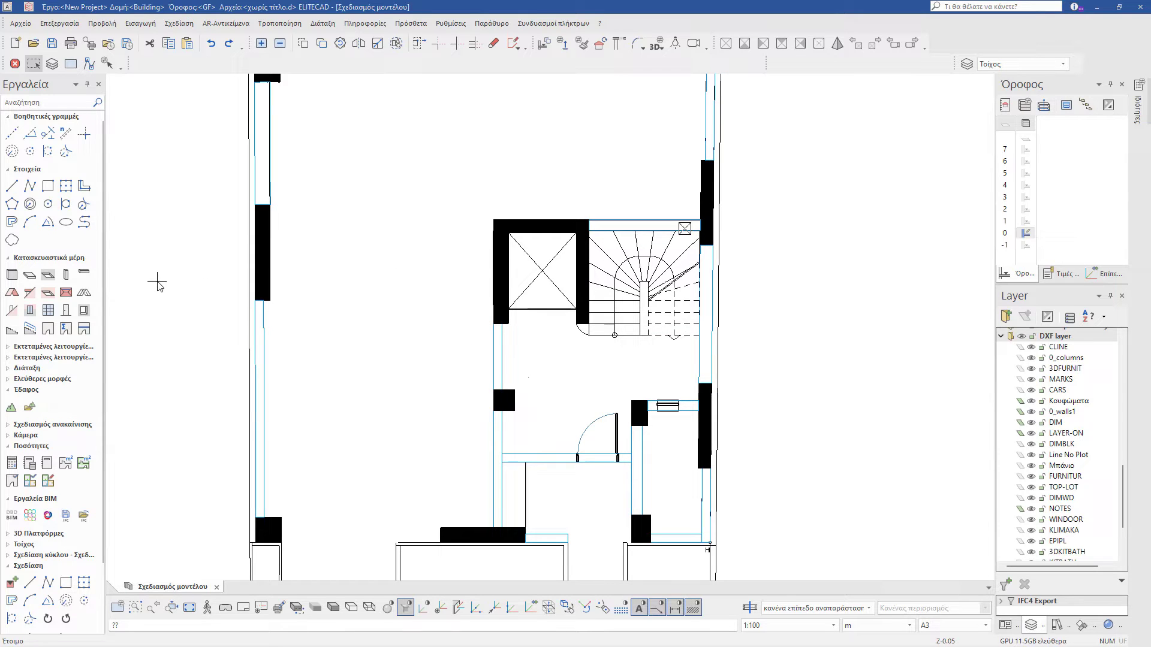
click(12, 329)
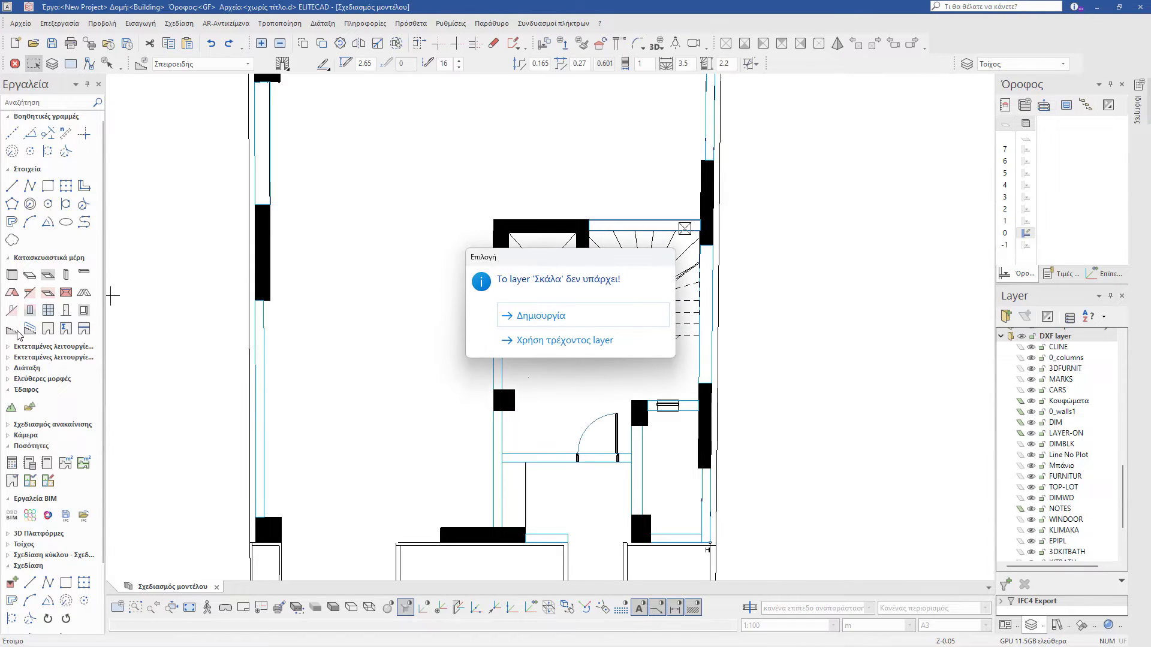
click(581, 327)
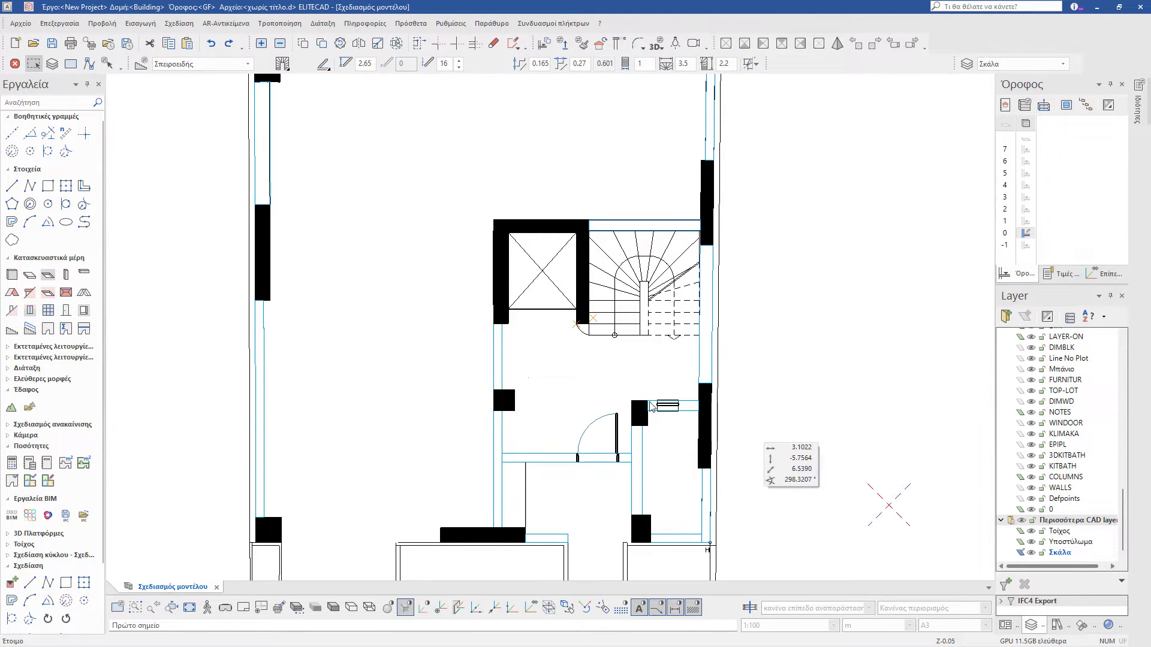
click(141, 63)
drag(195, 86, 483, 140)
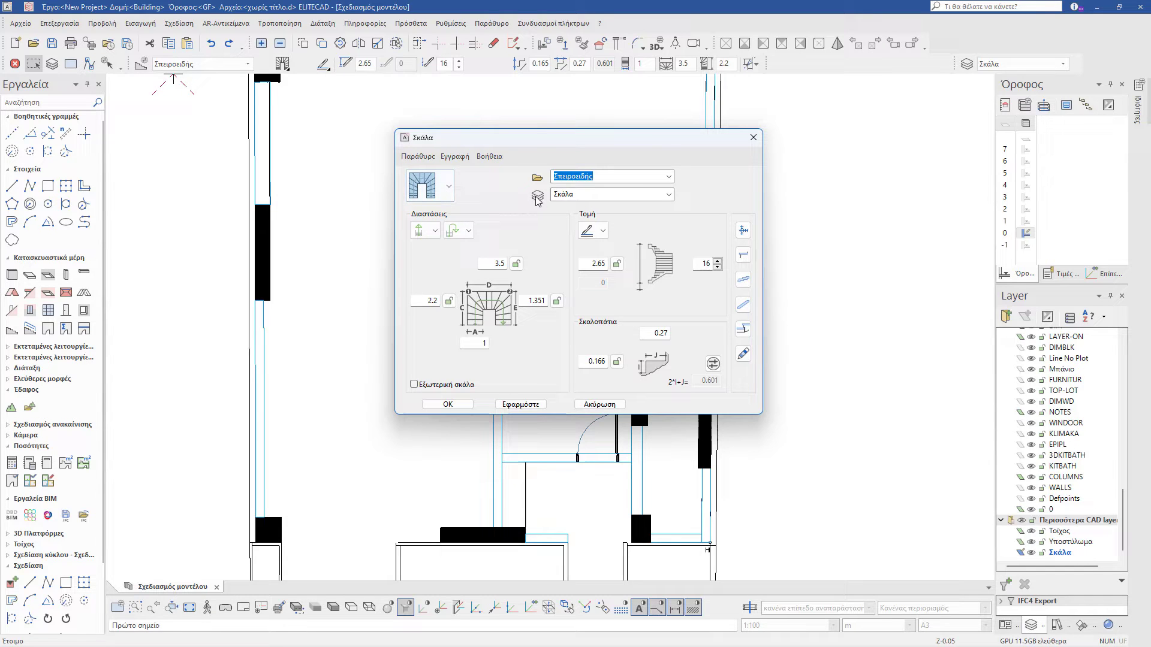
Step: Keep the Σπειροειδής stair preset, choose the half-turn winder shape without a straight upper run, and create the Σκάλα layer
click(448, 187)
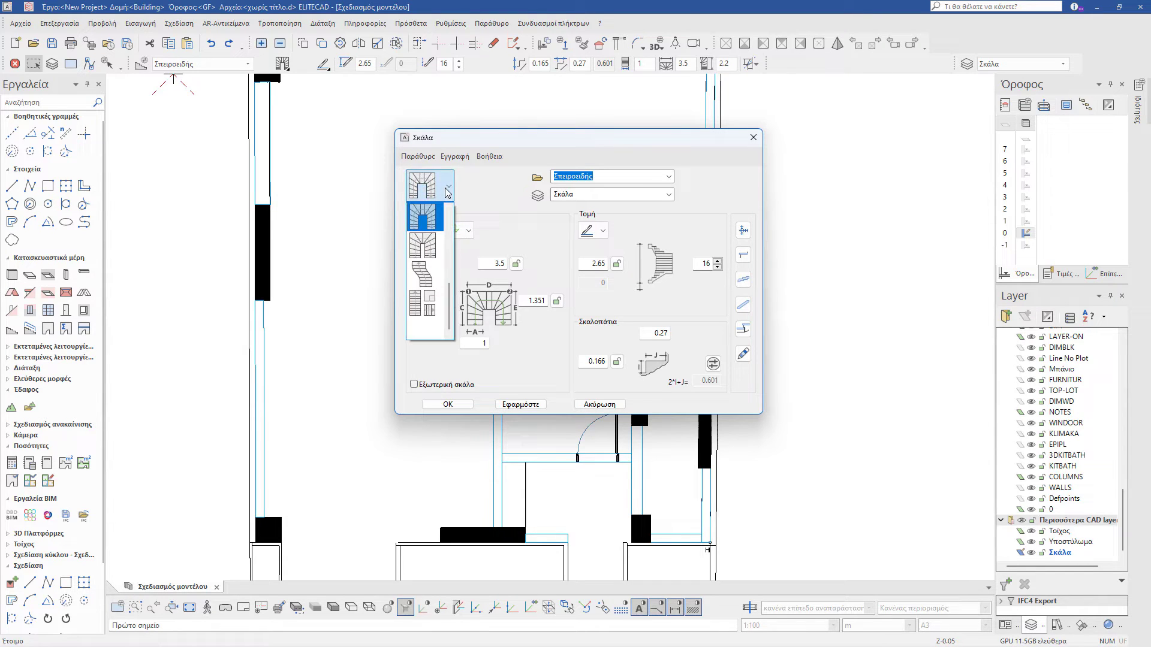
click(670, 179)
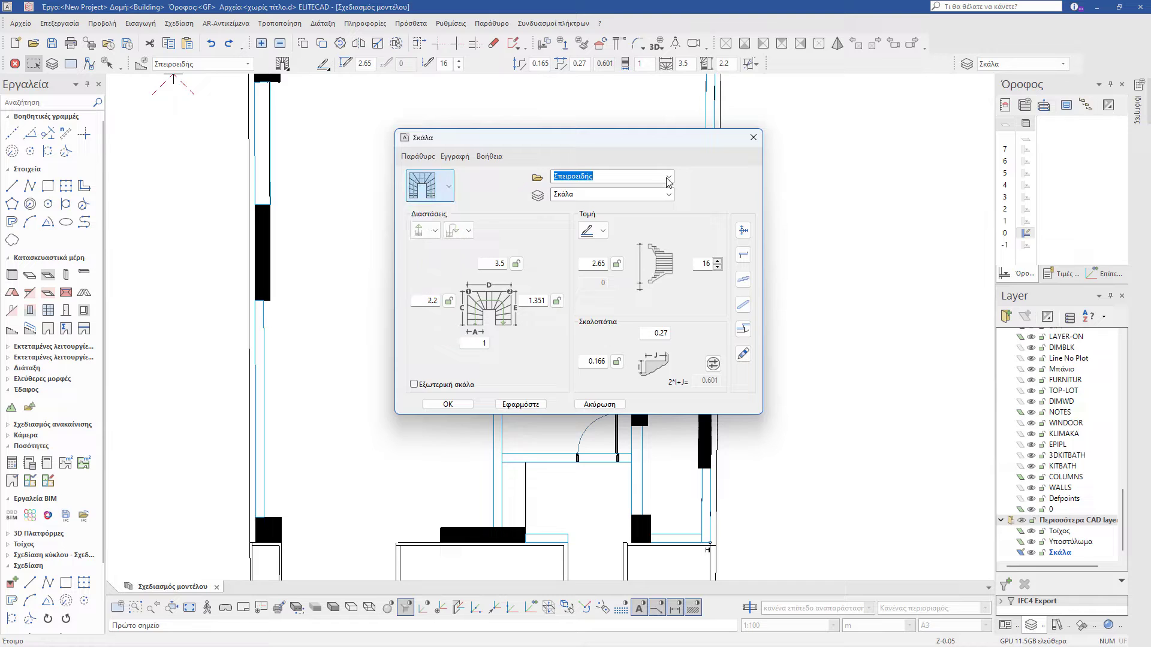
click(670, 178)
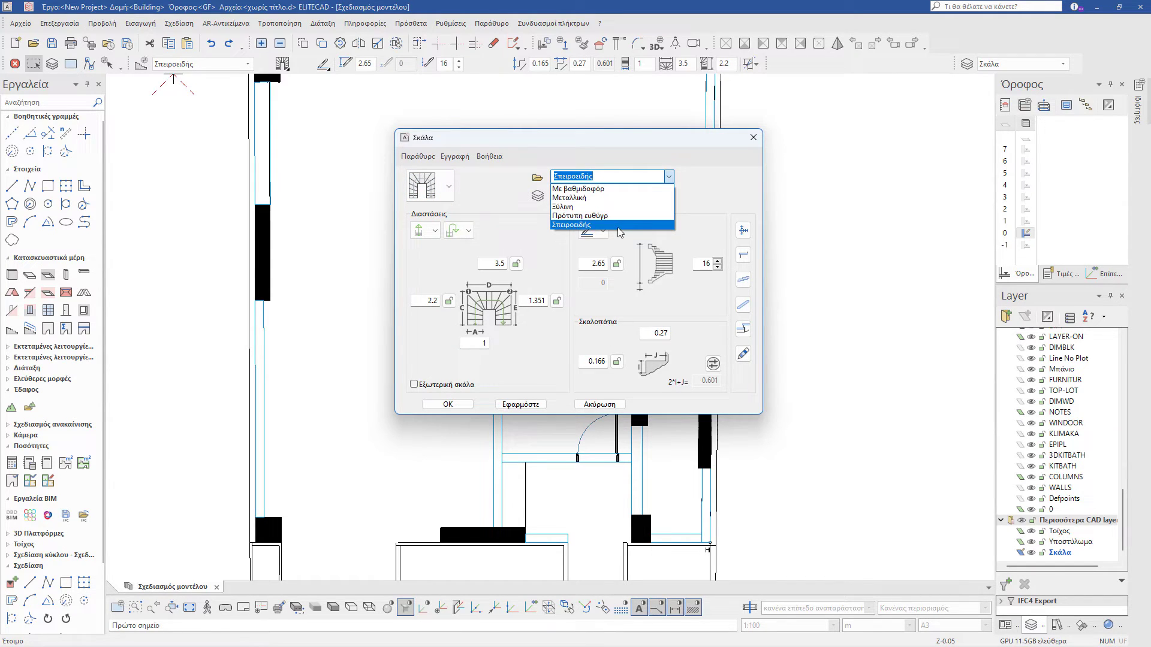
click(559, 274)
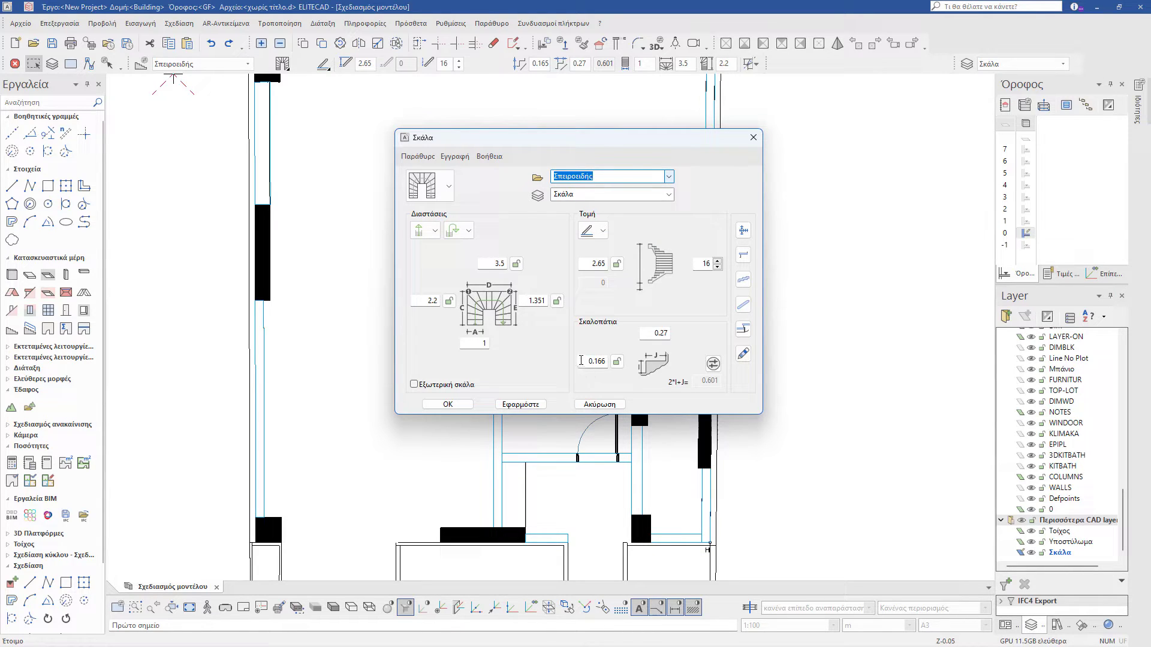
click(448, 189)
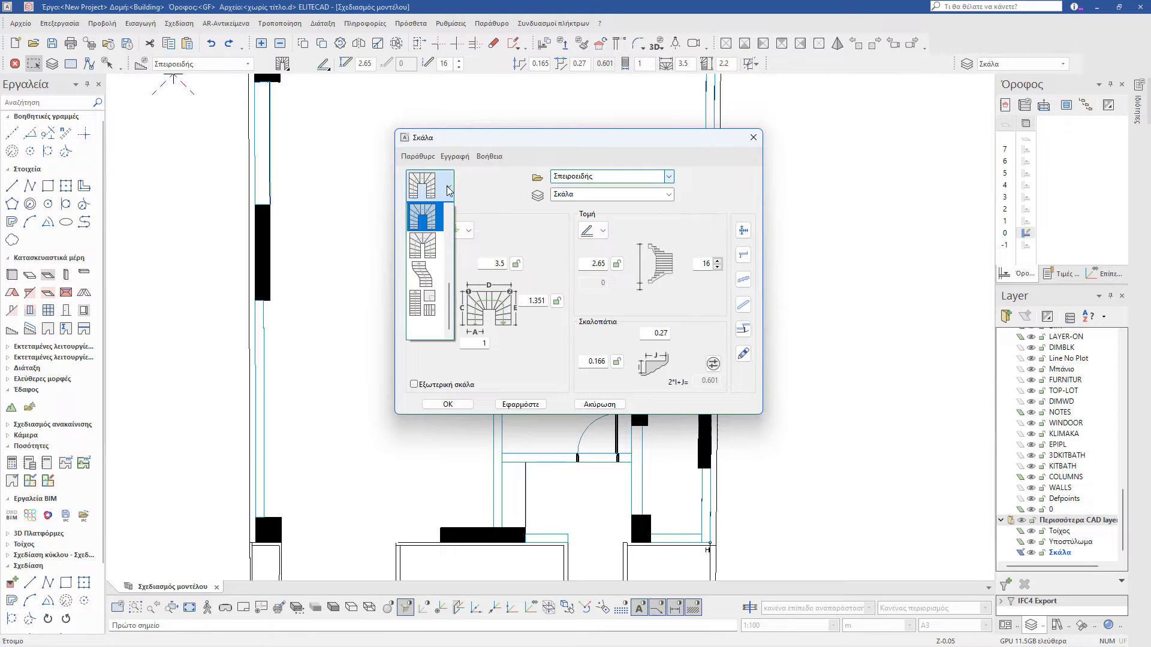
click(440, 248)
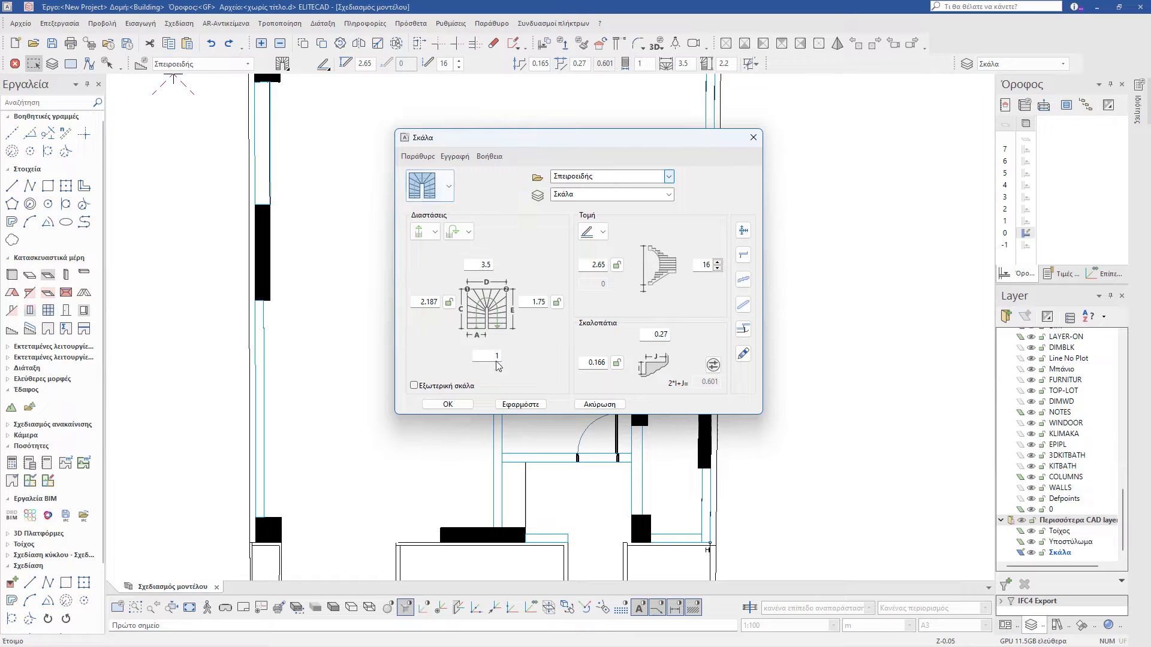
click(456, 405)
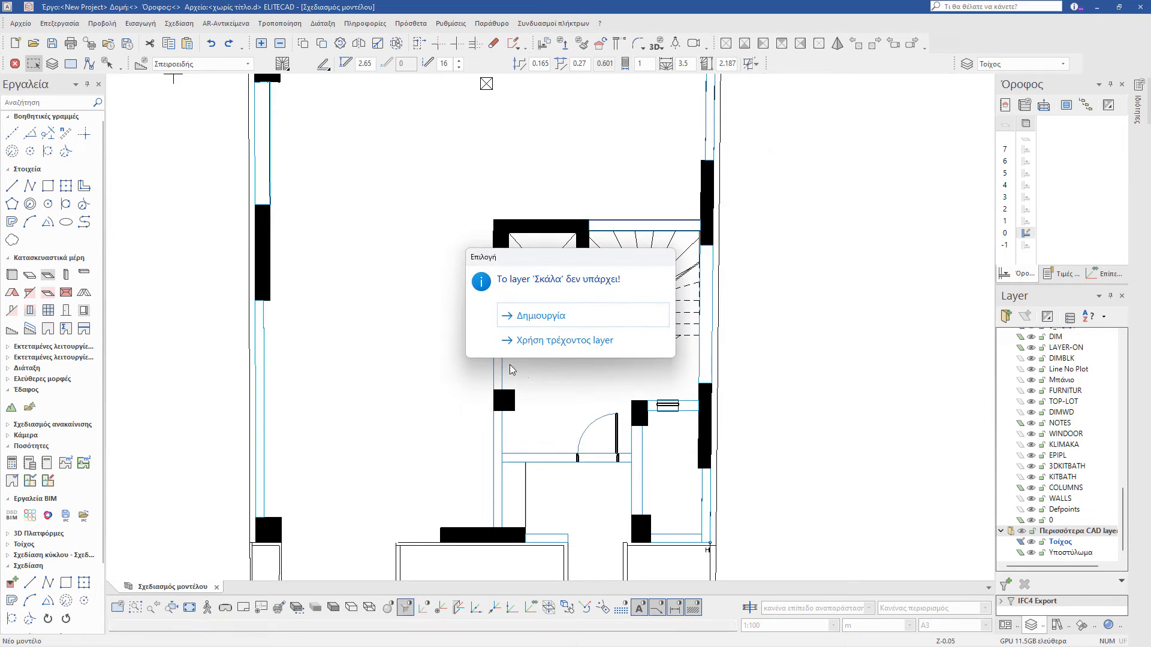
click(541, 316)
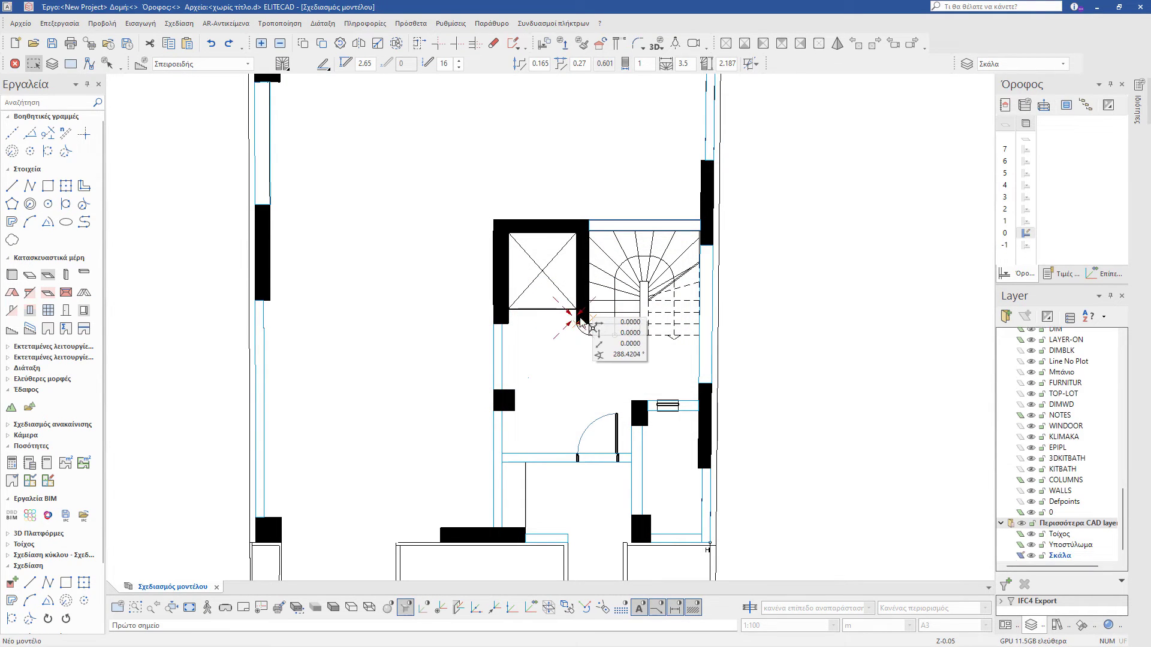
Step: Place the stair along the stairwell's back wall, from its upper-left corner to its upper-right corner, with the flights running into the stairwell
click(591, 233)
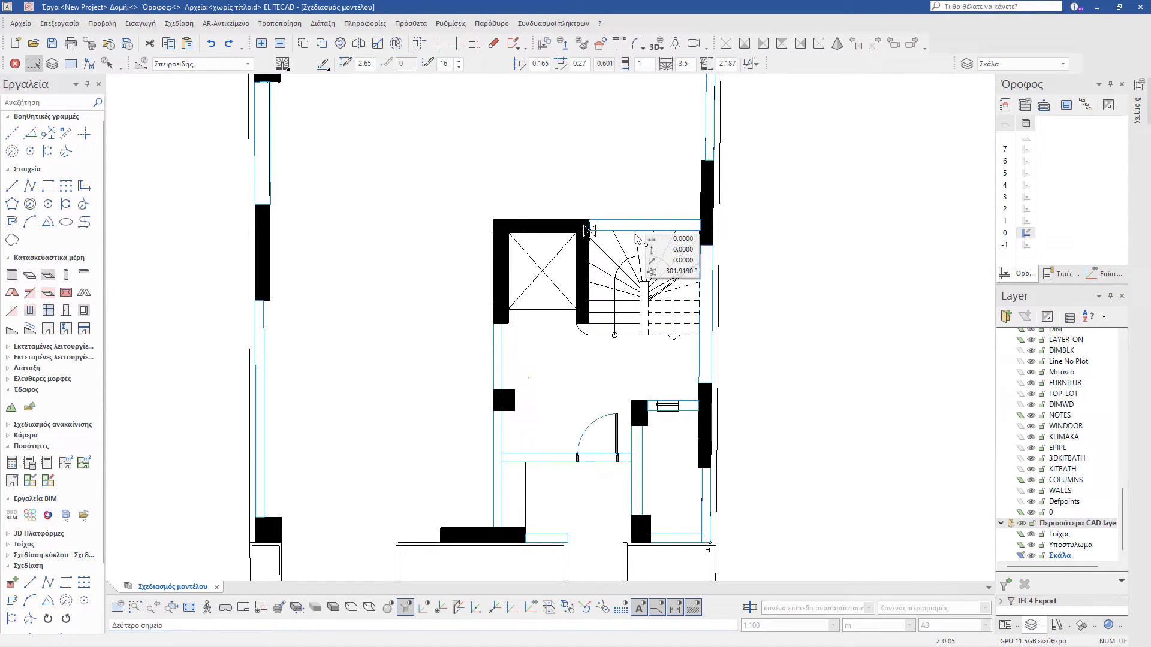
click(703, 233)
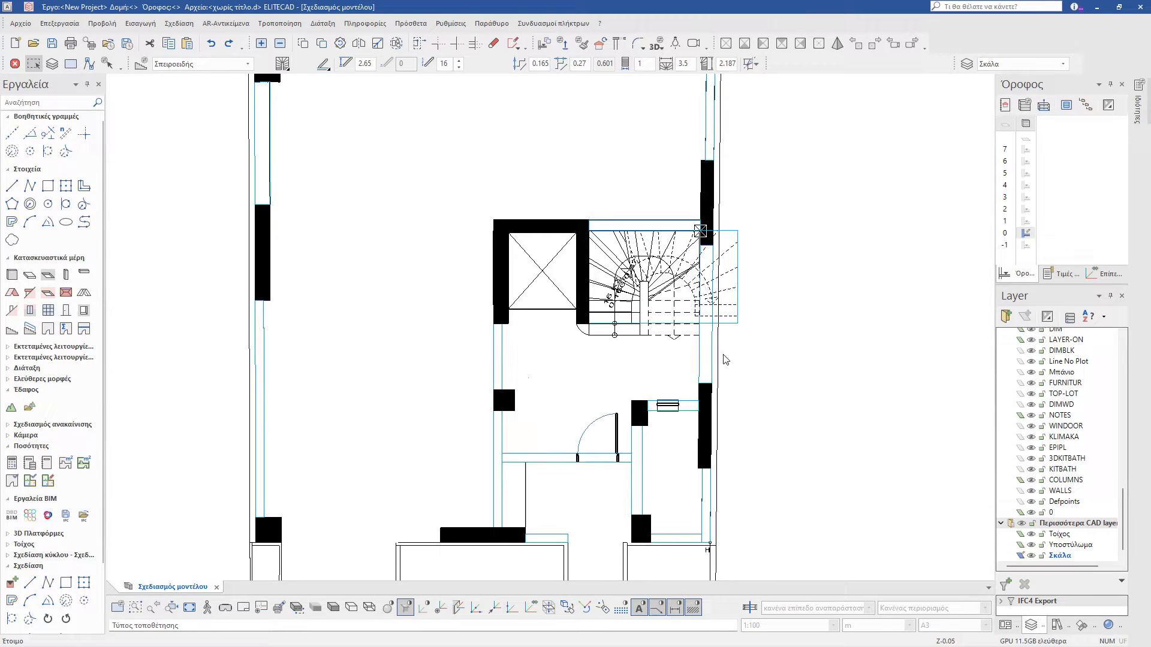
click(767, 353)
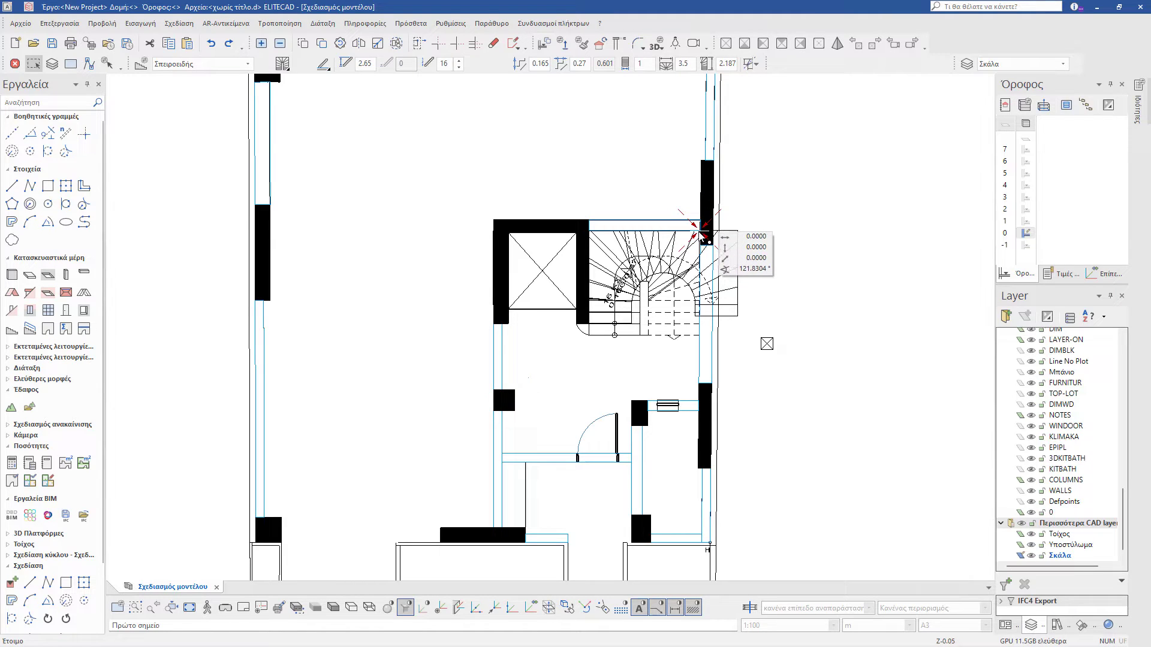
Step: End stair placement, select the placed stair and try to reposition it by its upper-right corner
click(731, 231)
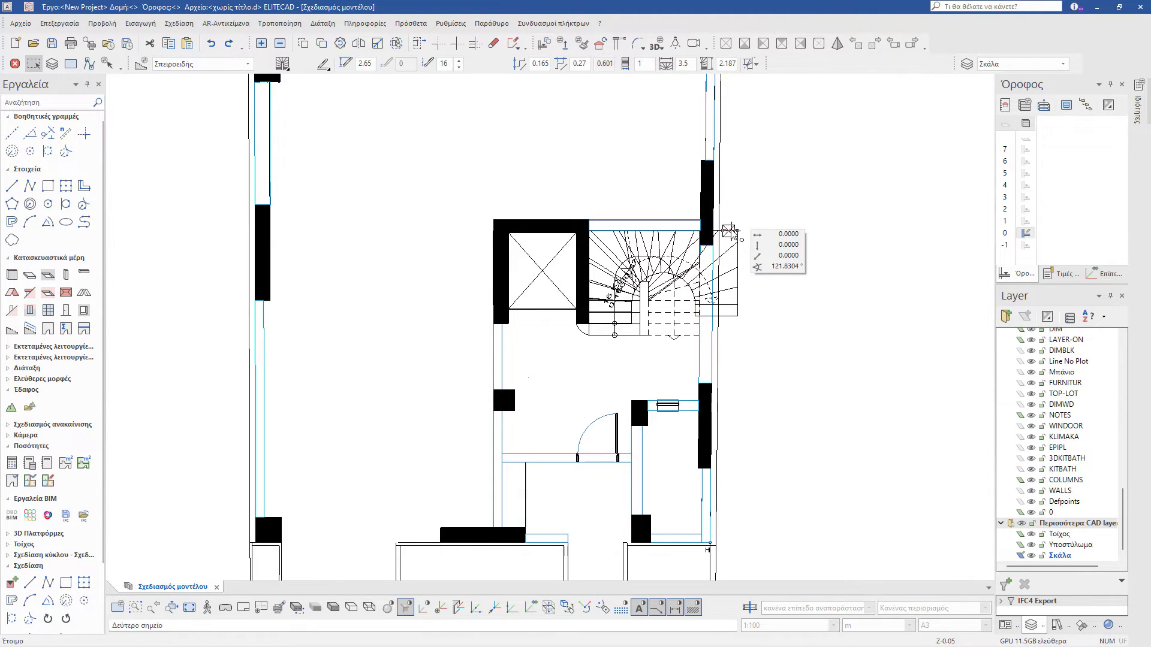
click(731, 233)
click(730, 233)
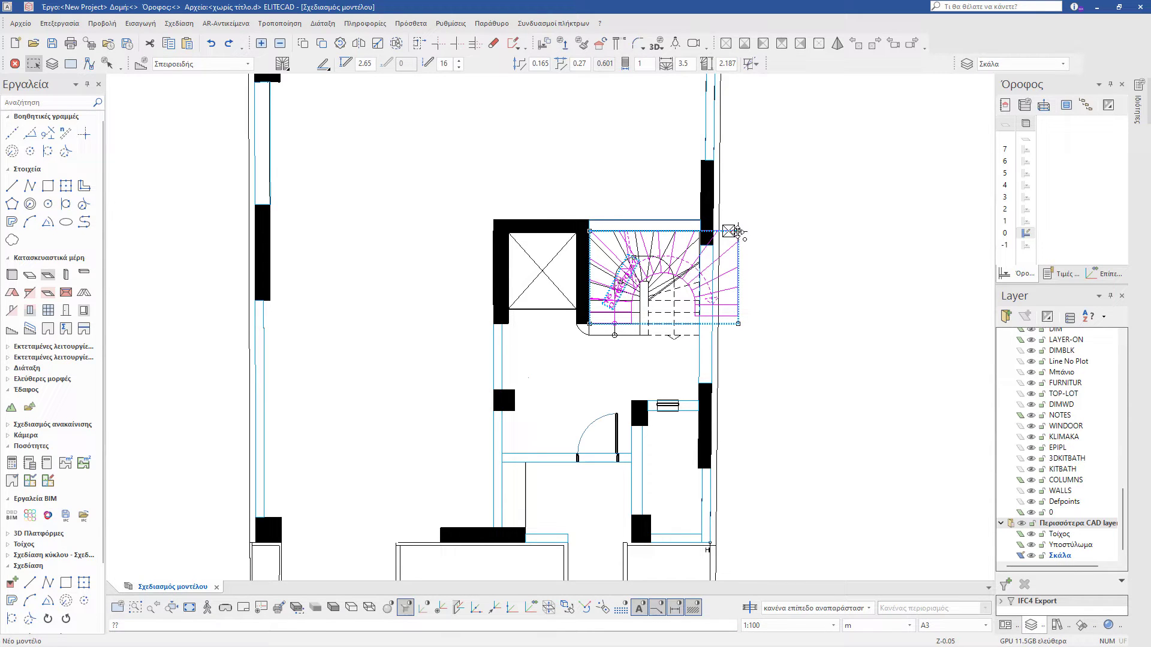
click(737, 232)
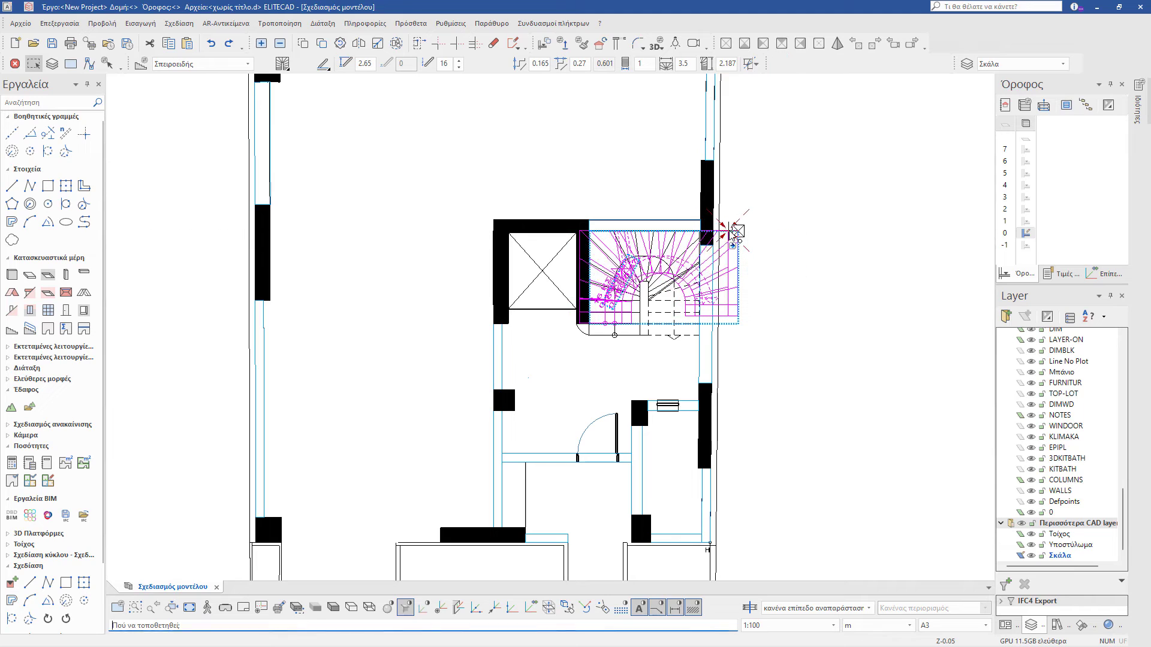
click(742, 232)
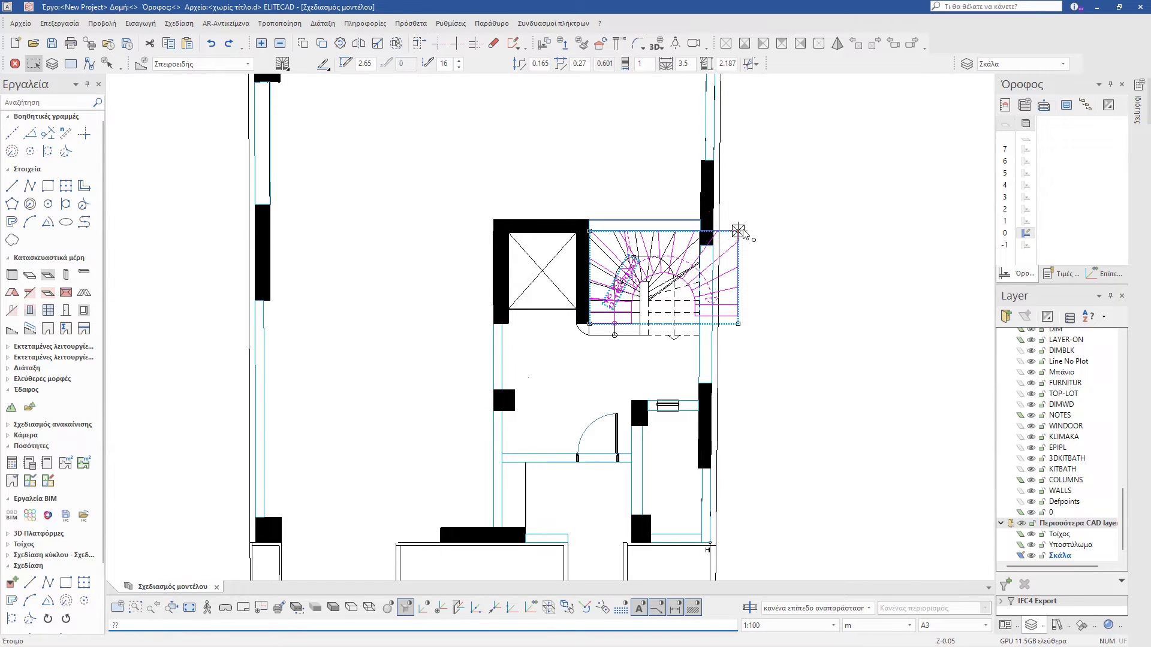
Step: Fit the selected stair's overall width to the stairwell, trying 2.5 and 2.8 before setting it to 2.6
click(690, 63)
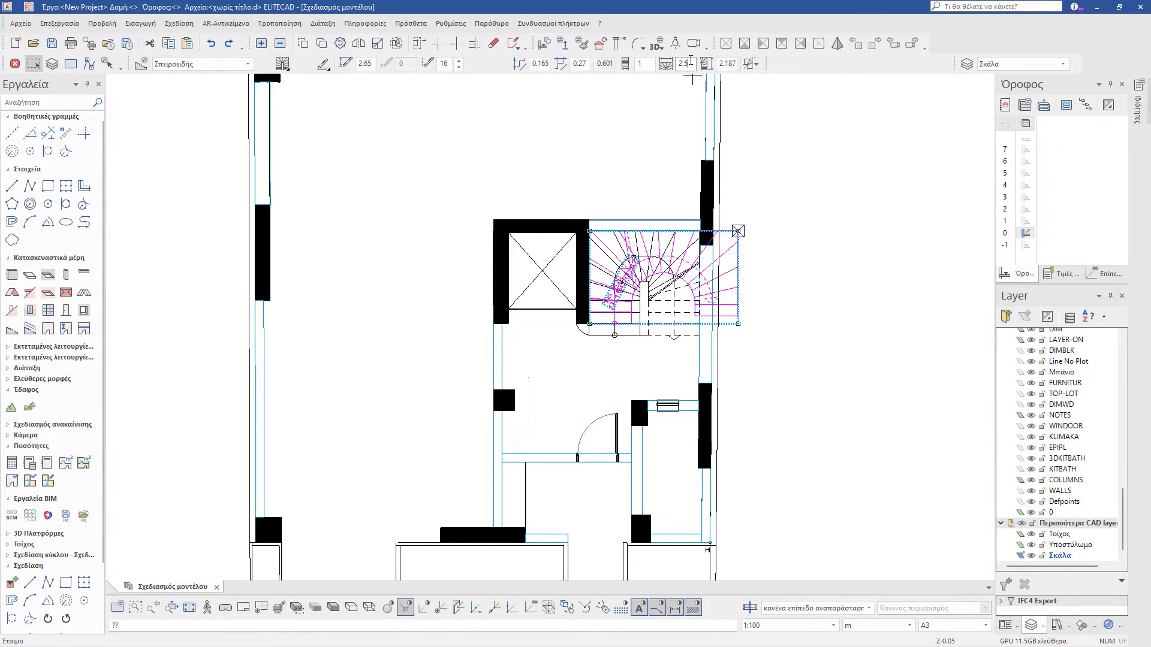
key(Return)
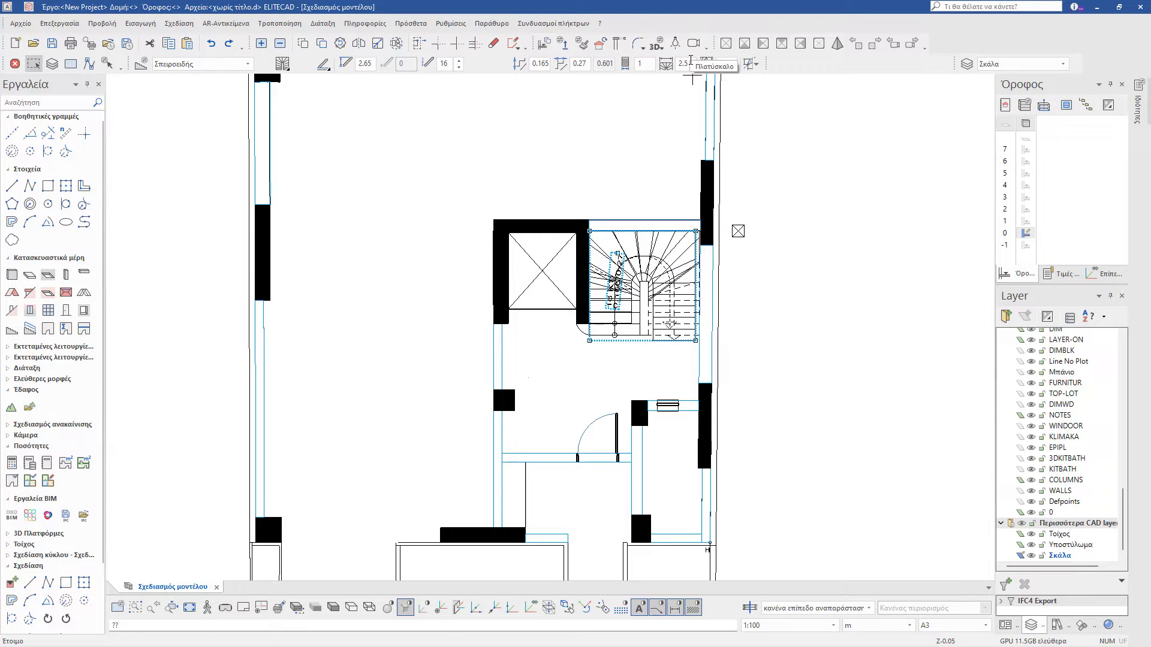
scroll(695, 251, up, 4)
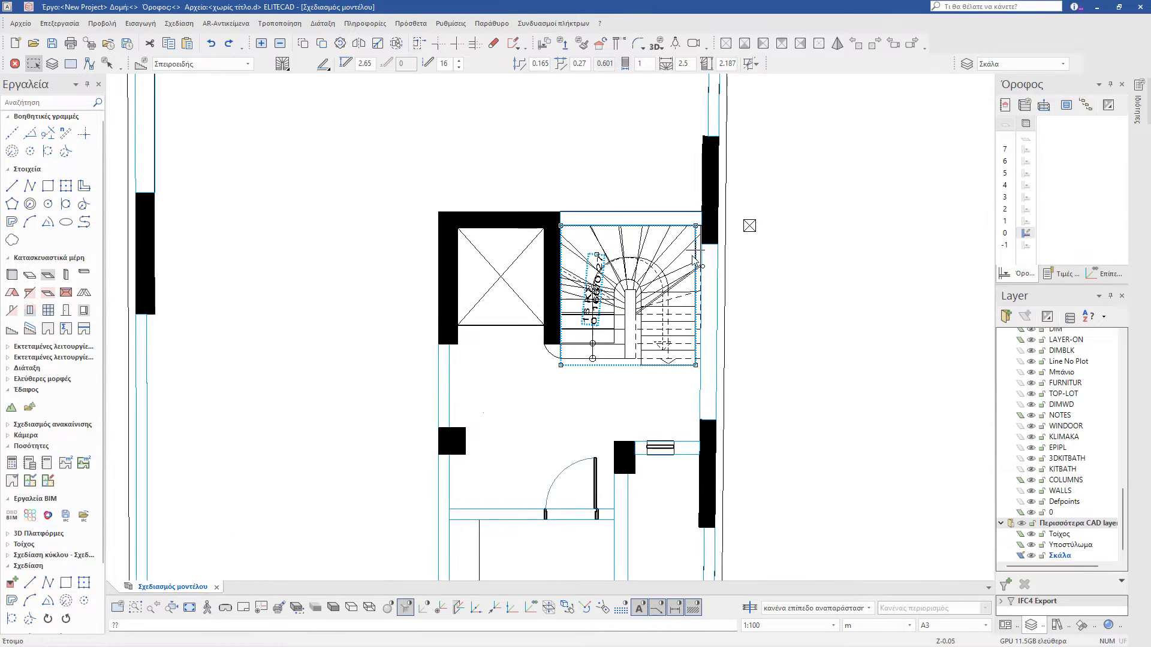
scroll(693, 251, up, 1)
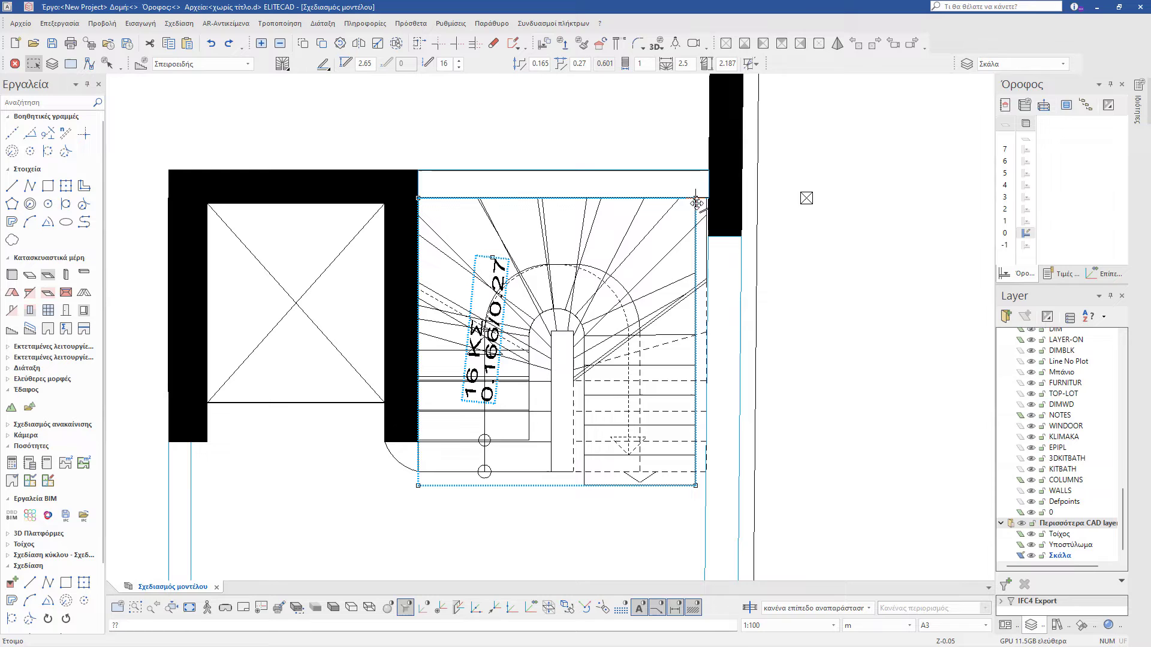
double_click(690, 63)
text(8)
key(Return)
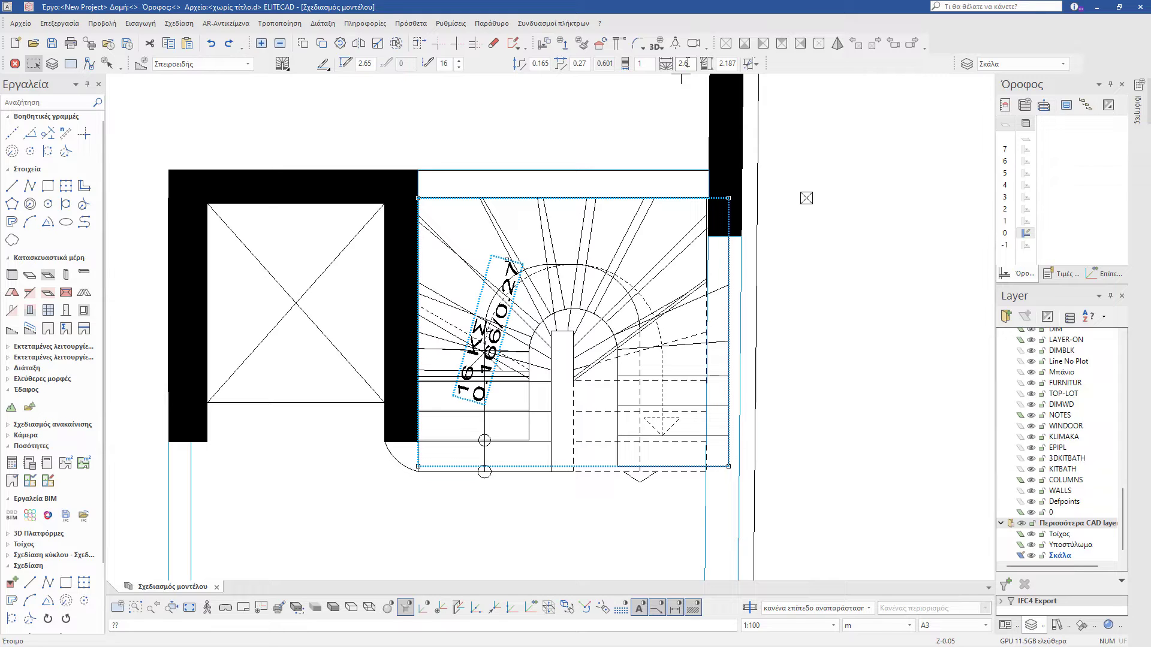
key(Return)
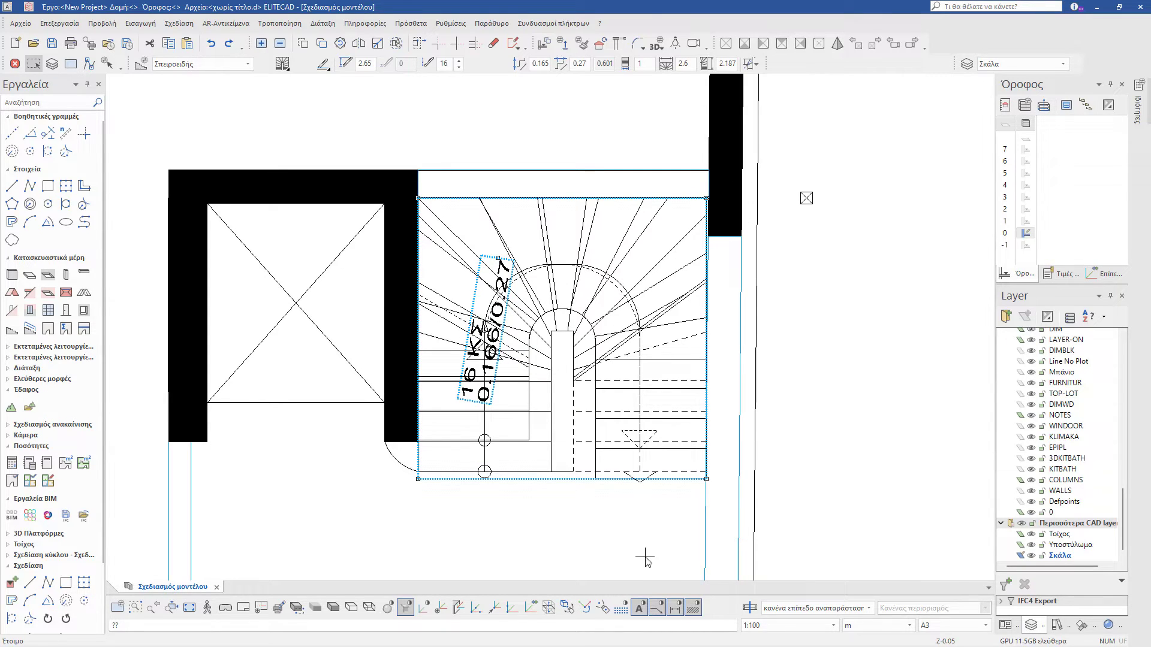
key(Escape)
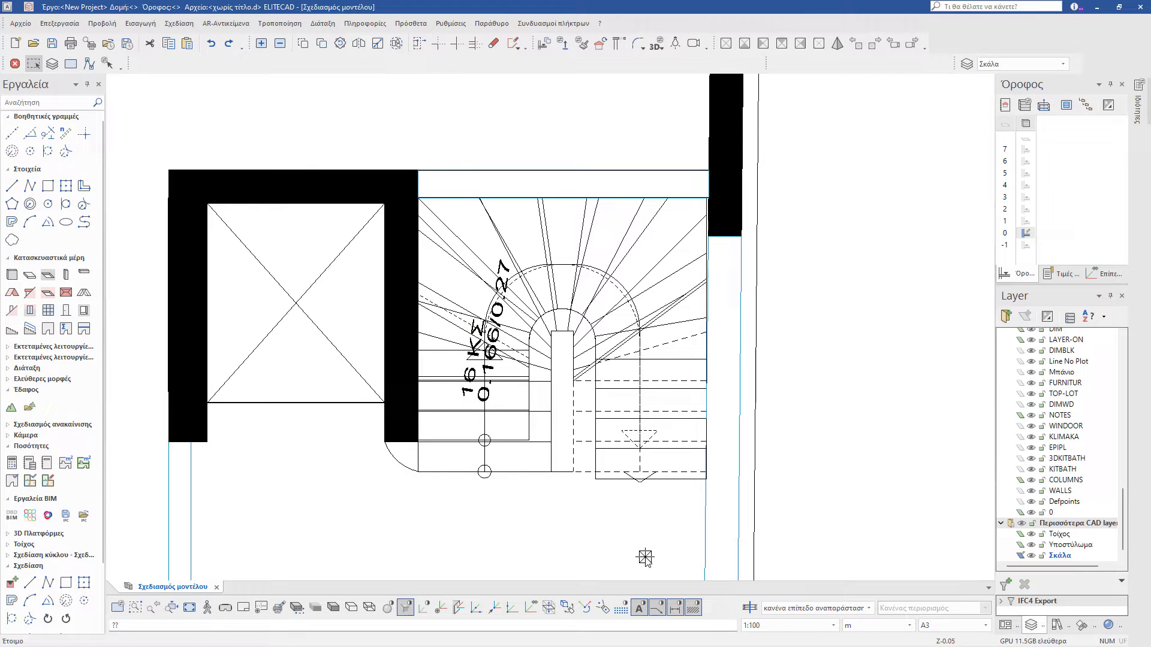
Step: Switch the model display to textured shading and view the new stair from an angle in 3D
click(333, 607)
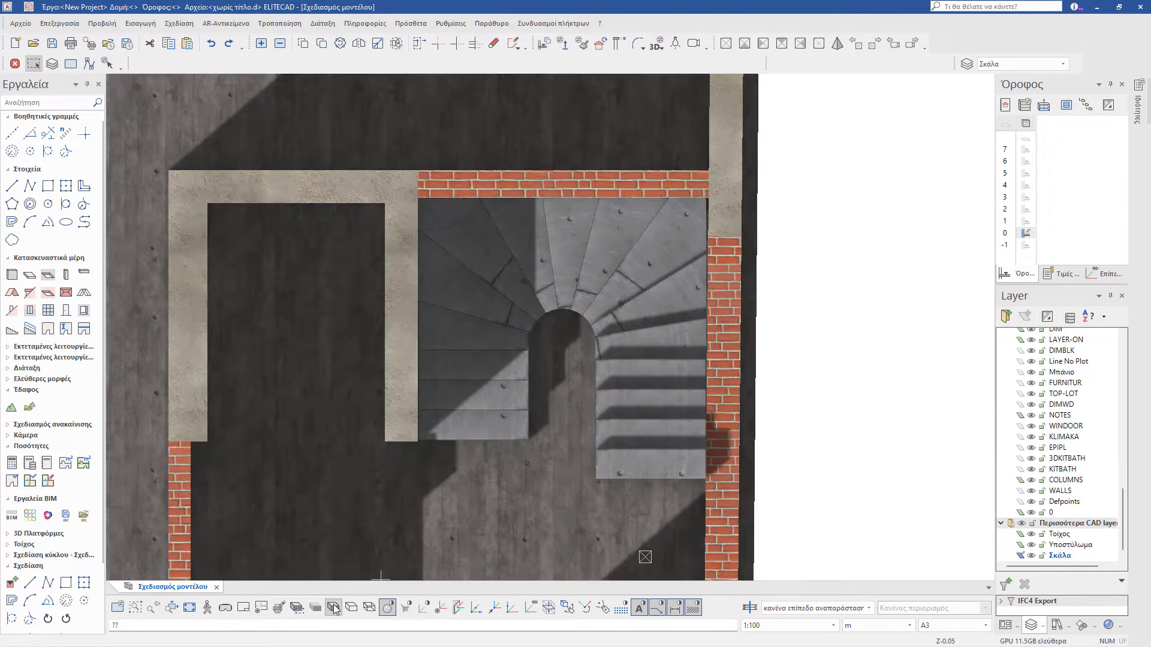
scroll(552, 527, down, 5)
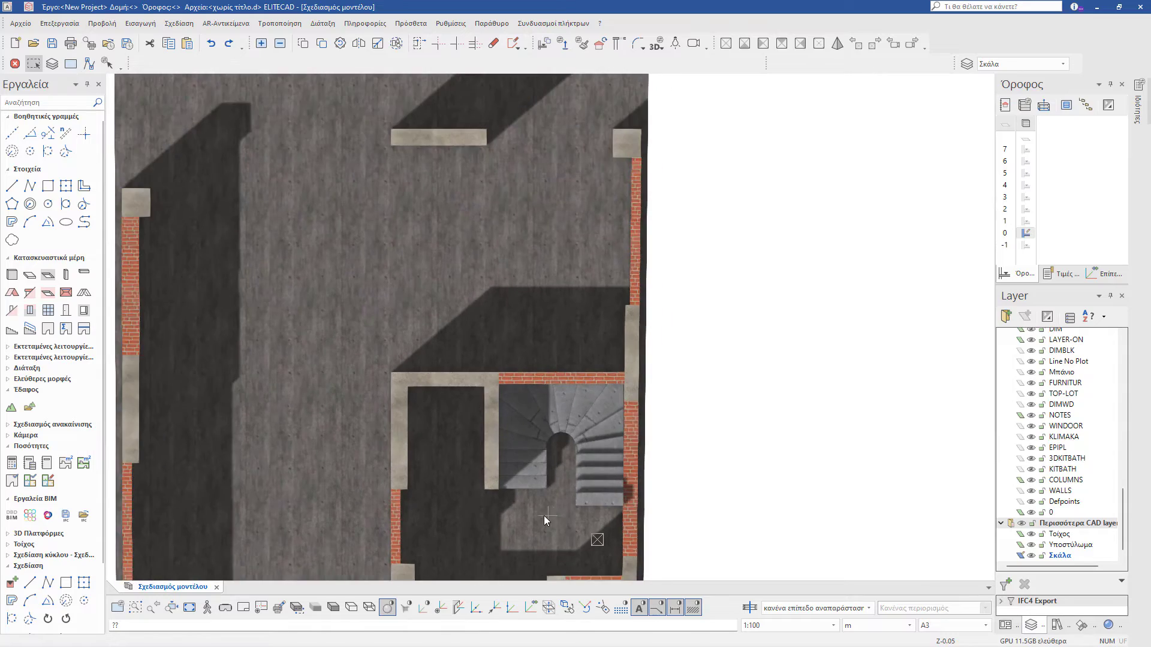
scroll(544, 520, up, 2)
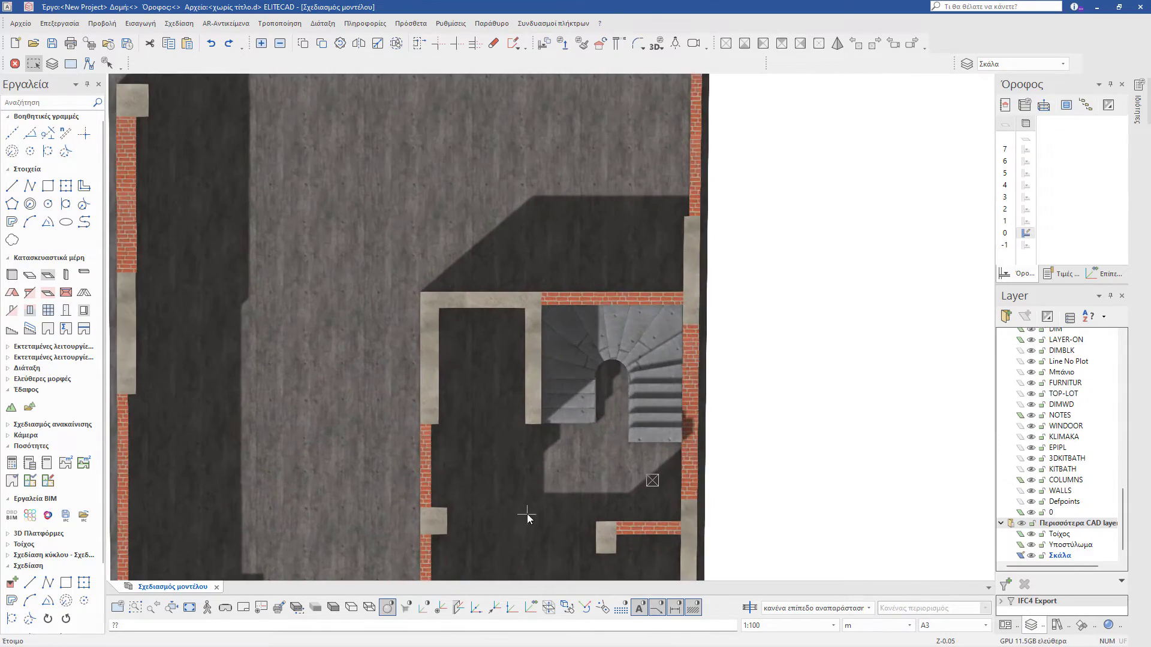
middle_drag(526, 519, 619, 288)
Step: Select the stair in the 3D view and change its section type to the Z-shaped option
click(641, 216)
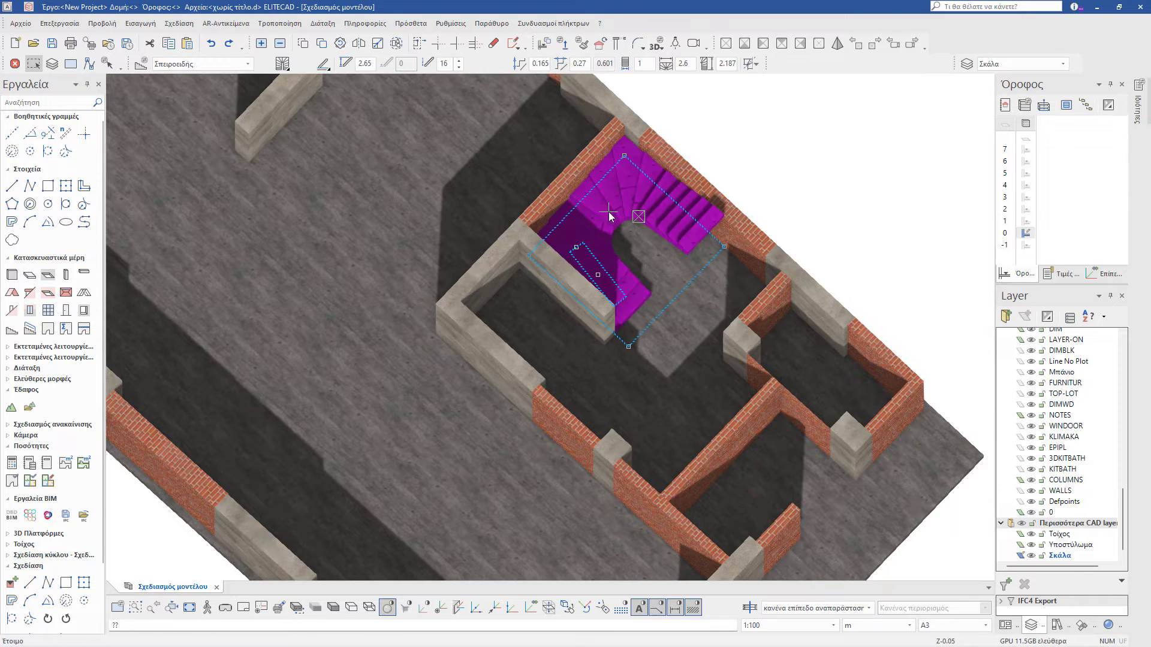
click(327, 71)
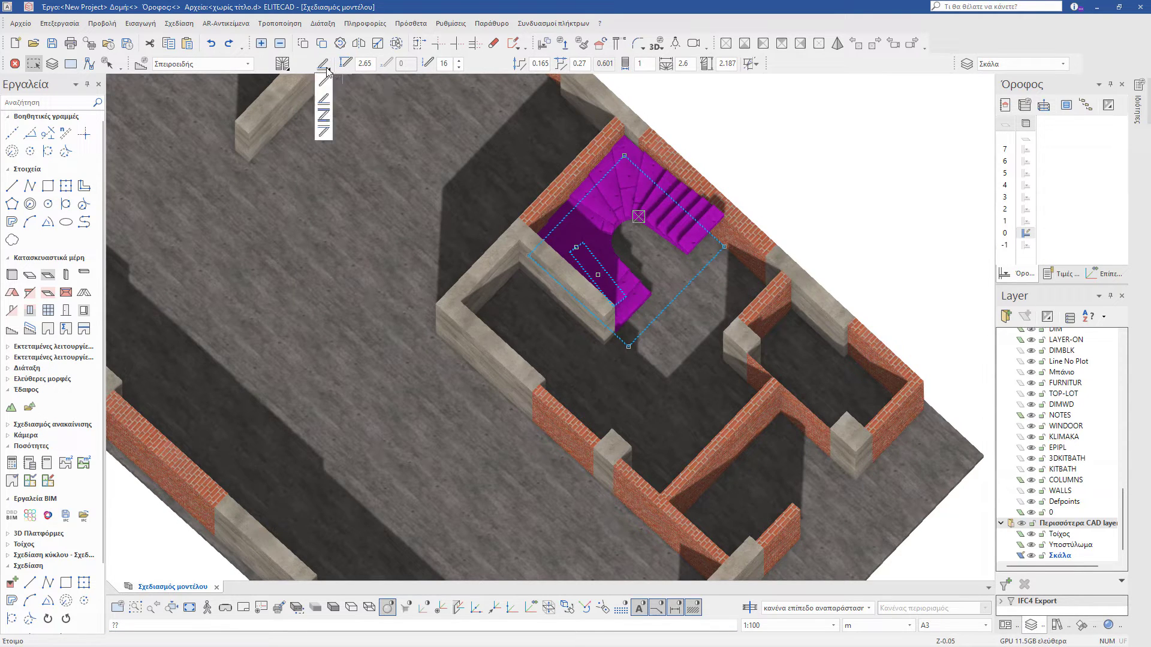
click(331, 122)
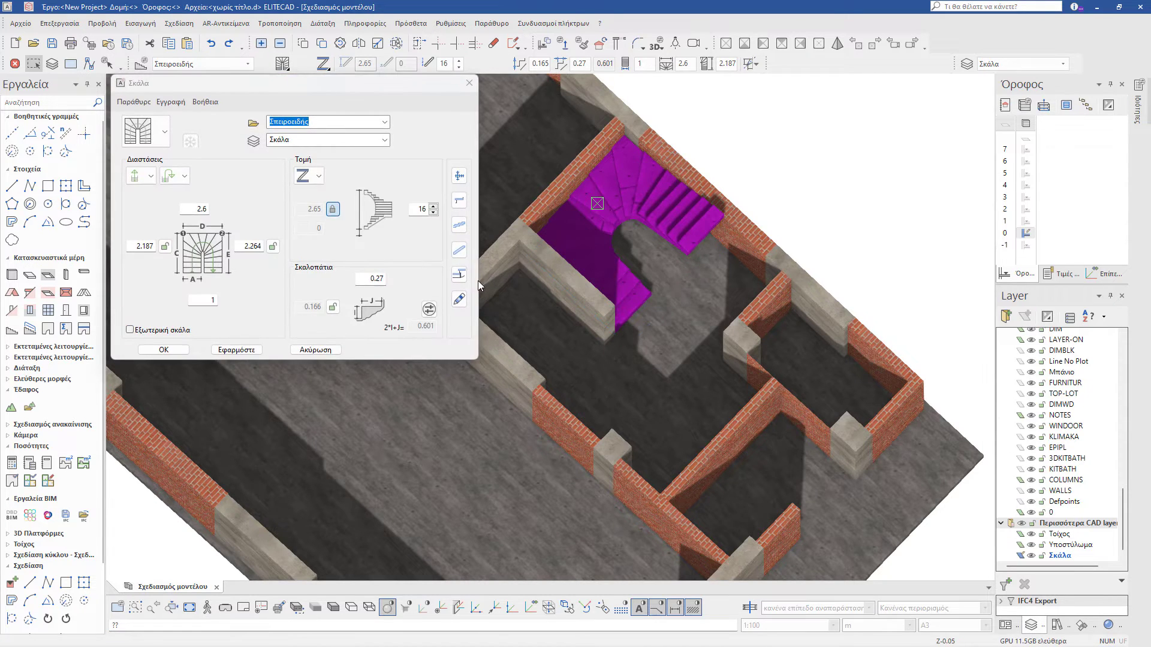
Step: Try 20 as the number of steps for the selected stair and apply it
drag(337, 94, 411, 159)
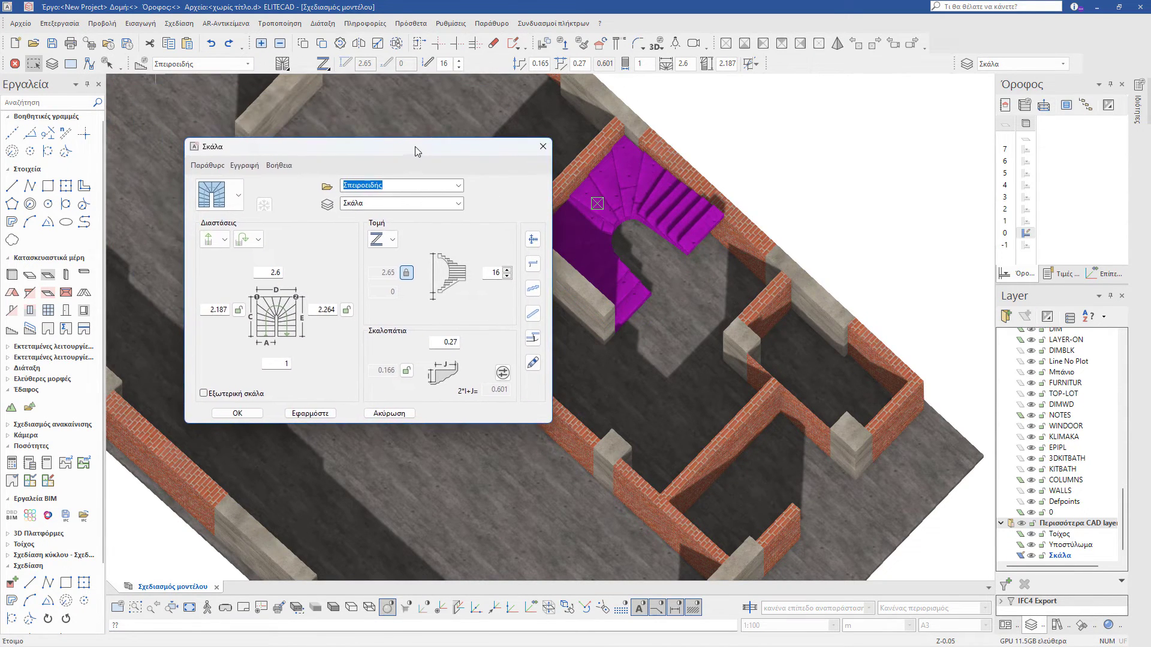
click(508, 270)
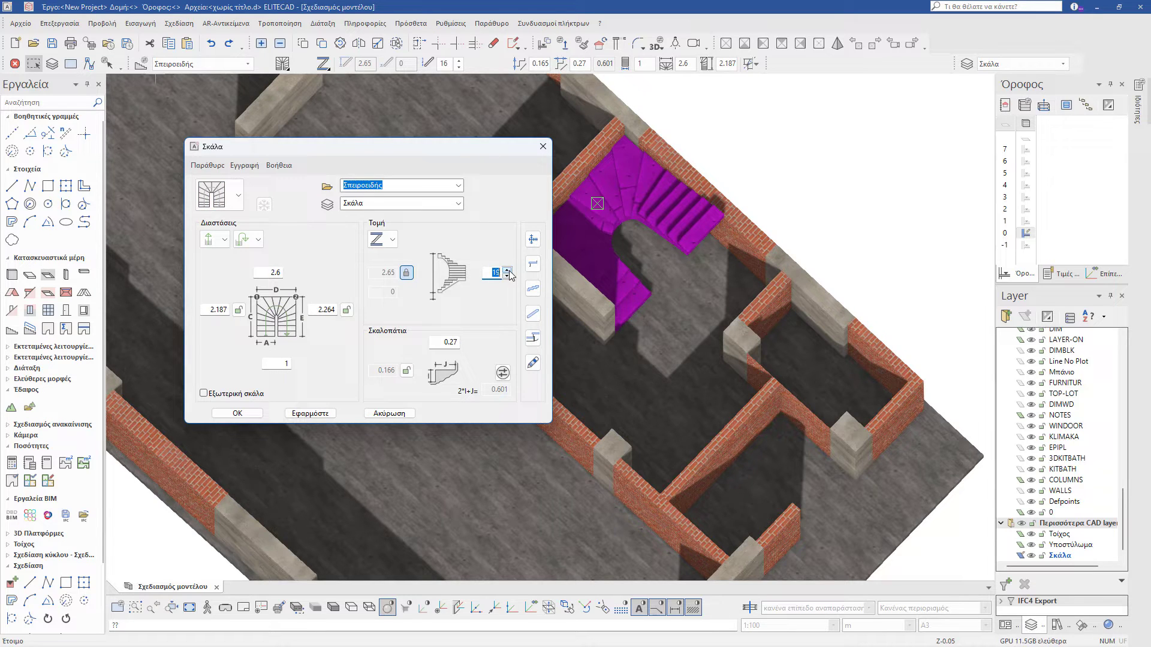
click(507, 270)
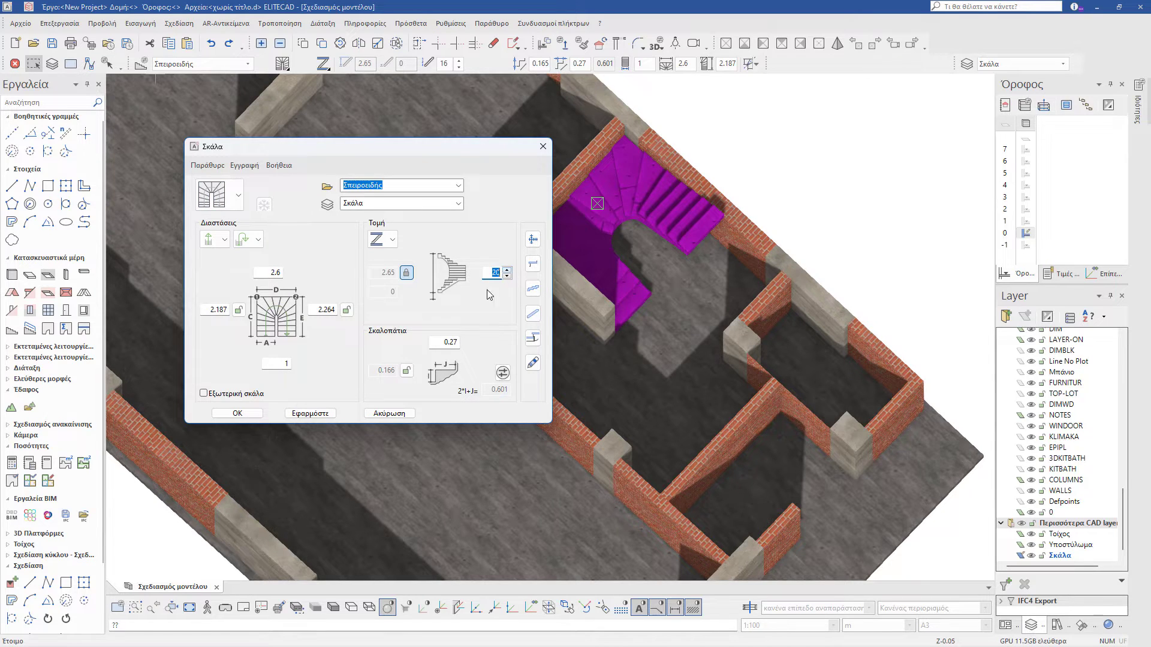
click(310, 414)
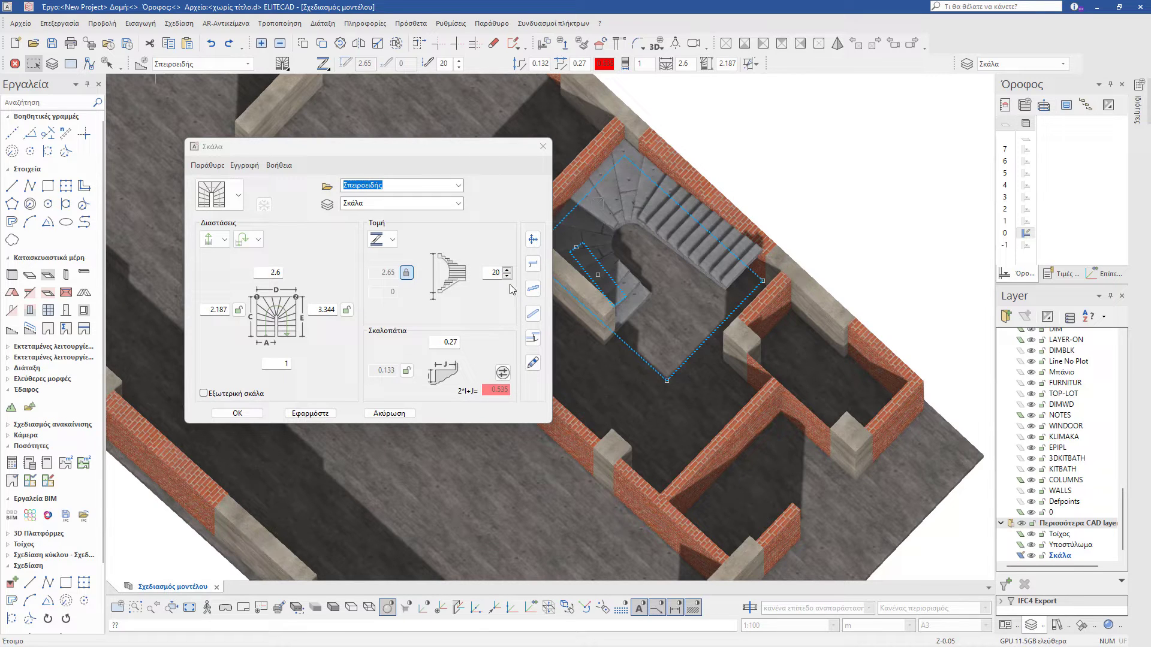
click(406, 413)
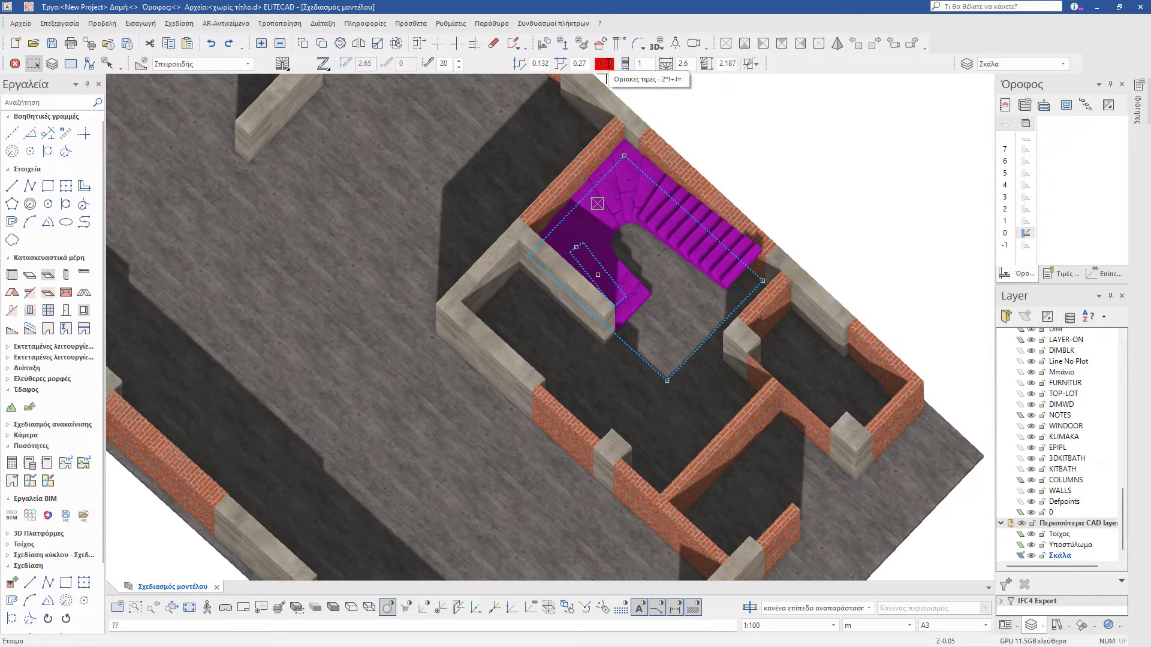
Step: Reduce the selected stair's number of steps to 17 and apply it, then bring it down to 16
click(142, 65)
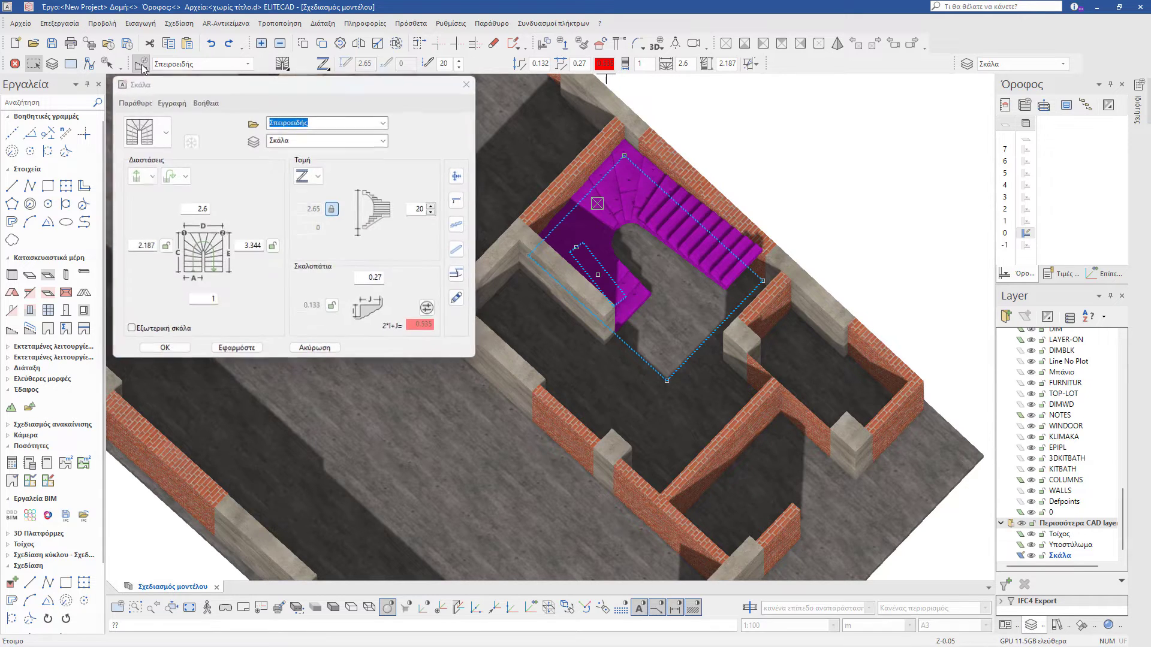
click(431, 213)
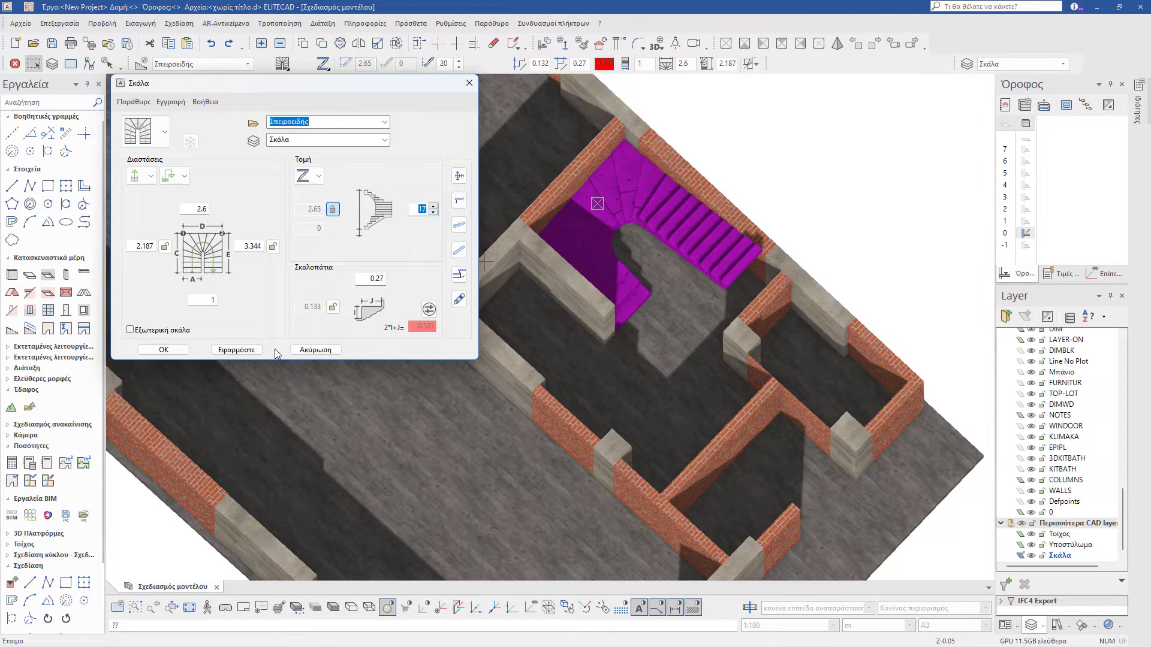
click(237, 350)
click(433, 212)
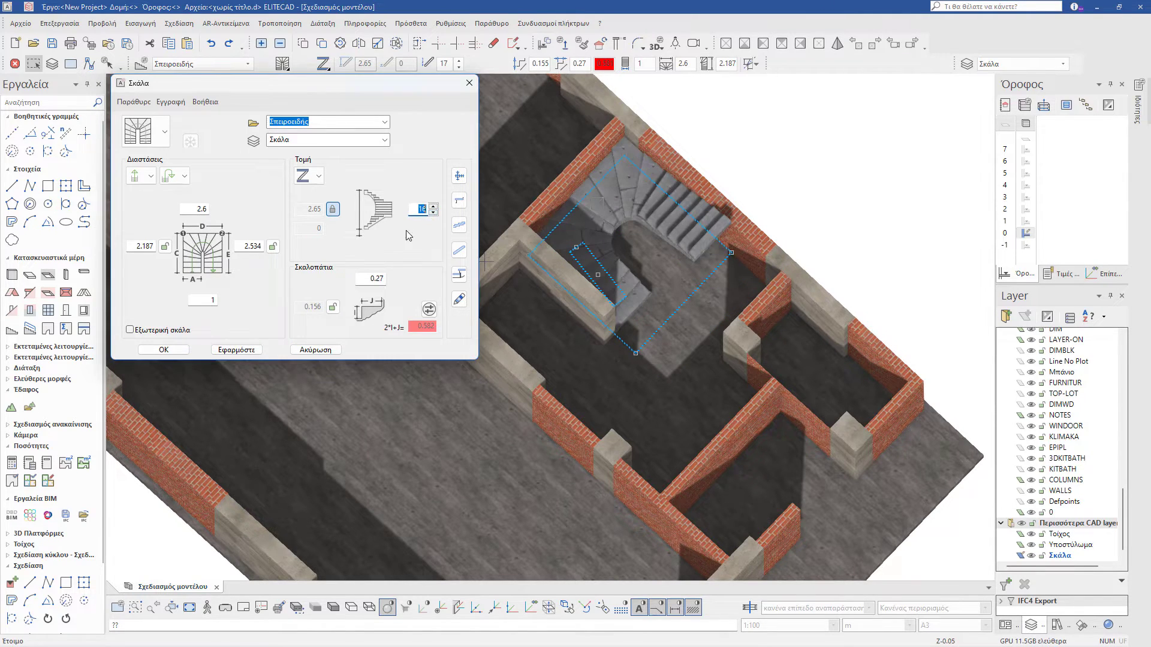
click(250, 352)
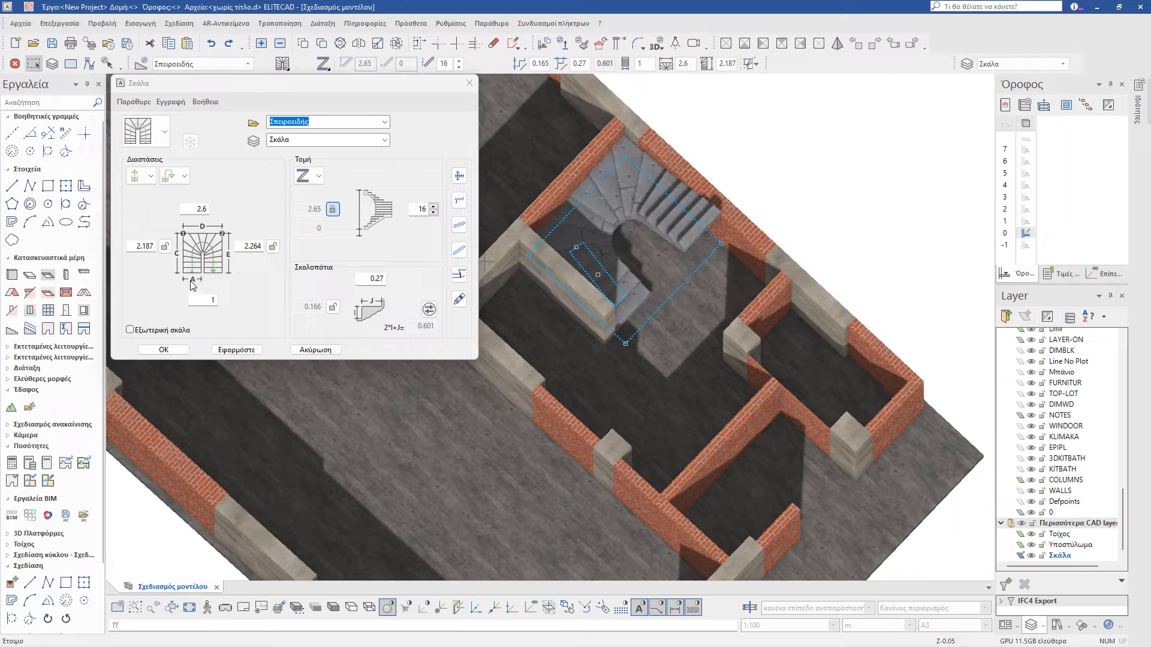
Step: Set the stair's flight width (A) to 1.2 and apply it to the selected stair
double_click(213, 300)
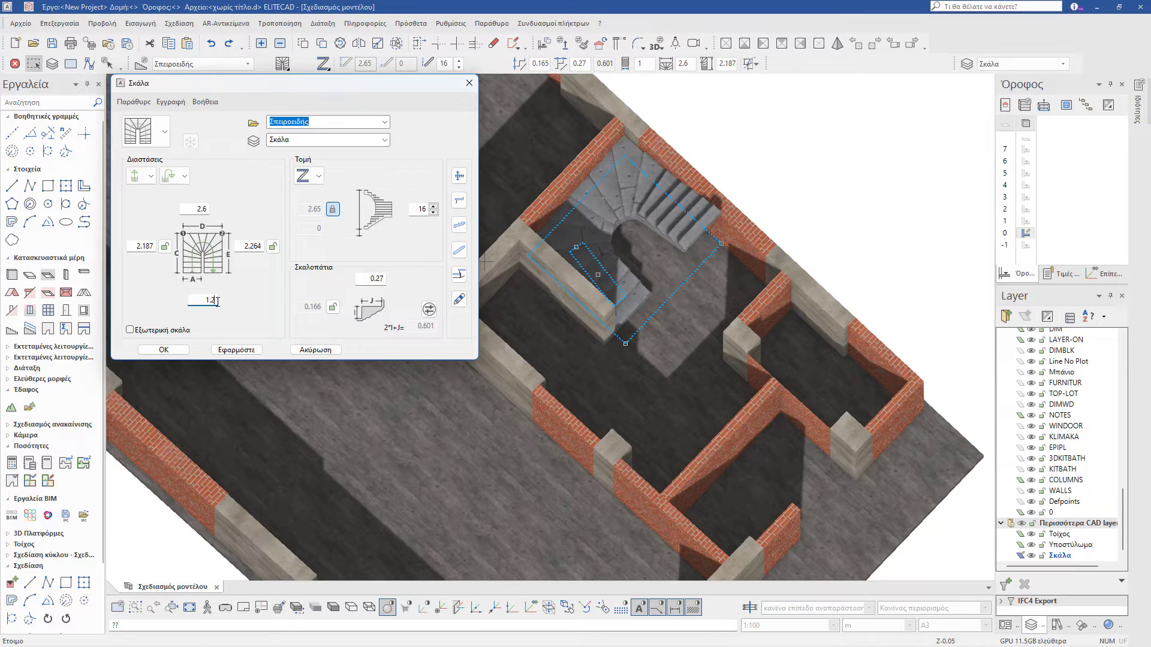
click(243, 352)
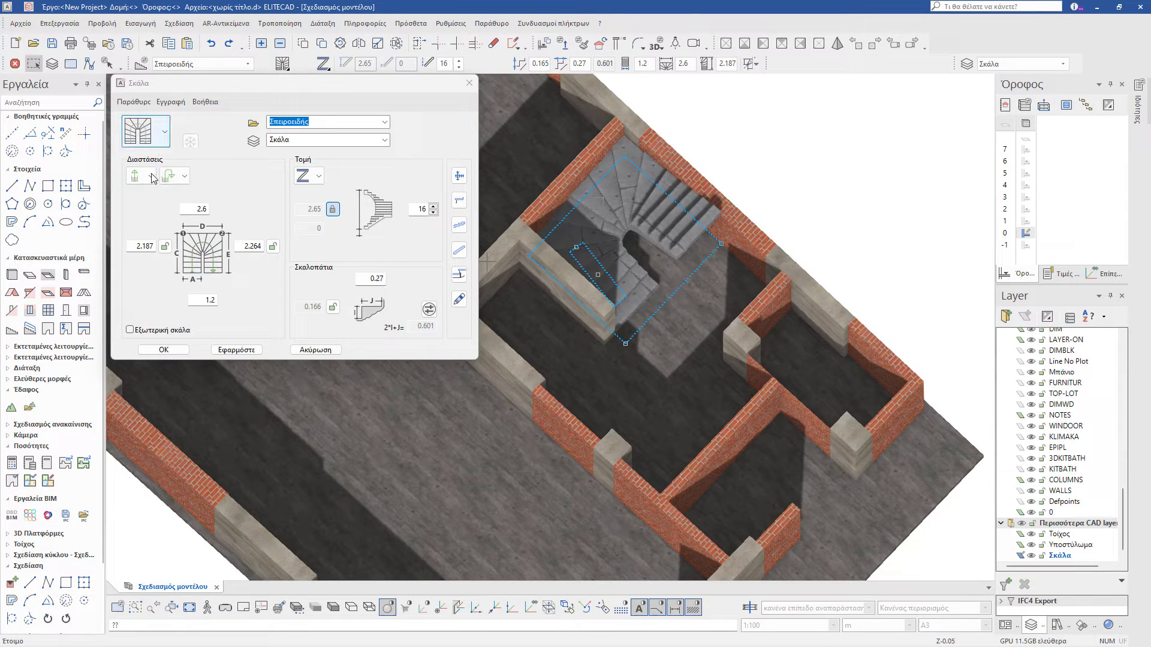
click(186, 176)
click(185, 176)
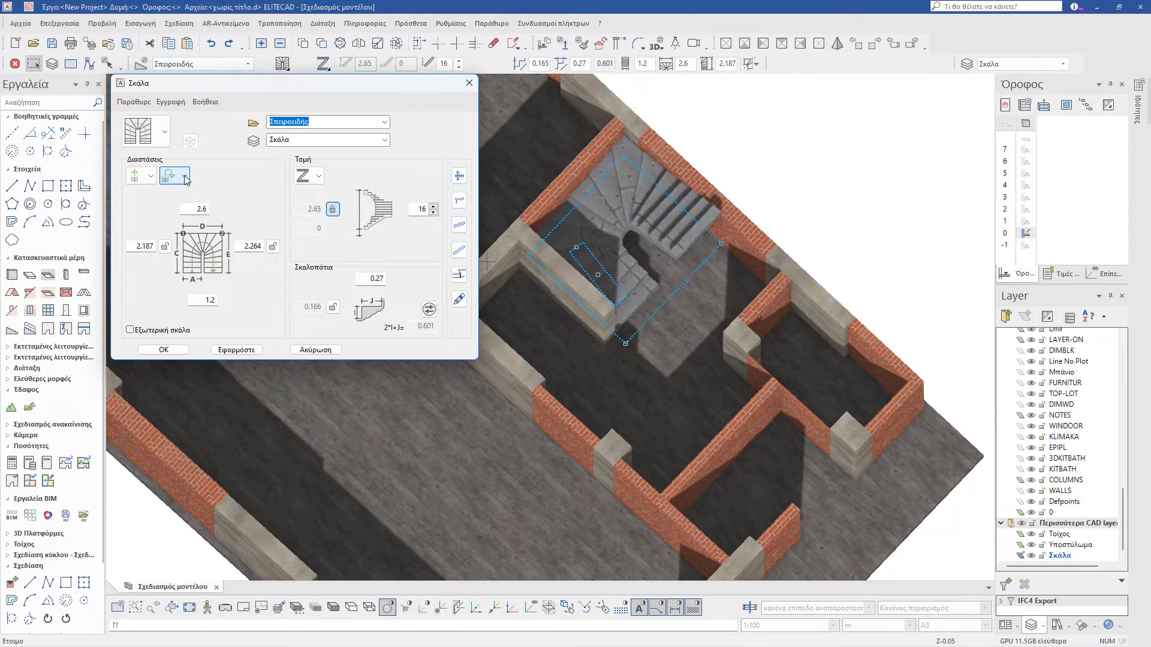
click(151, 176)
click(153, 180)
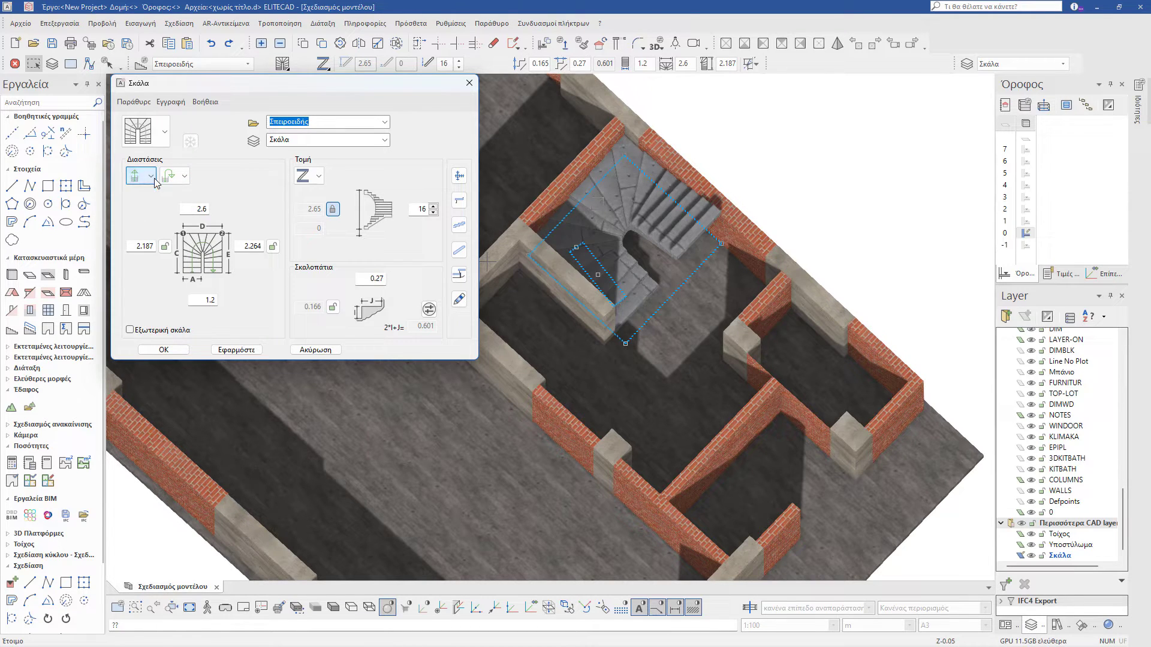
Step: Change the stair's shape to the three-sided U-shaped winder type and confirm the stair settings
click(165, 132)
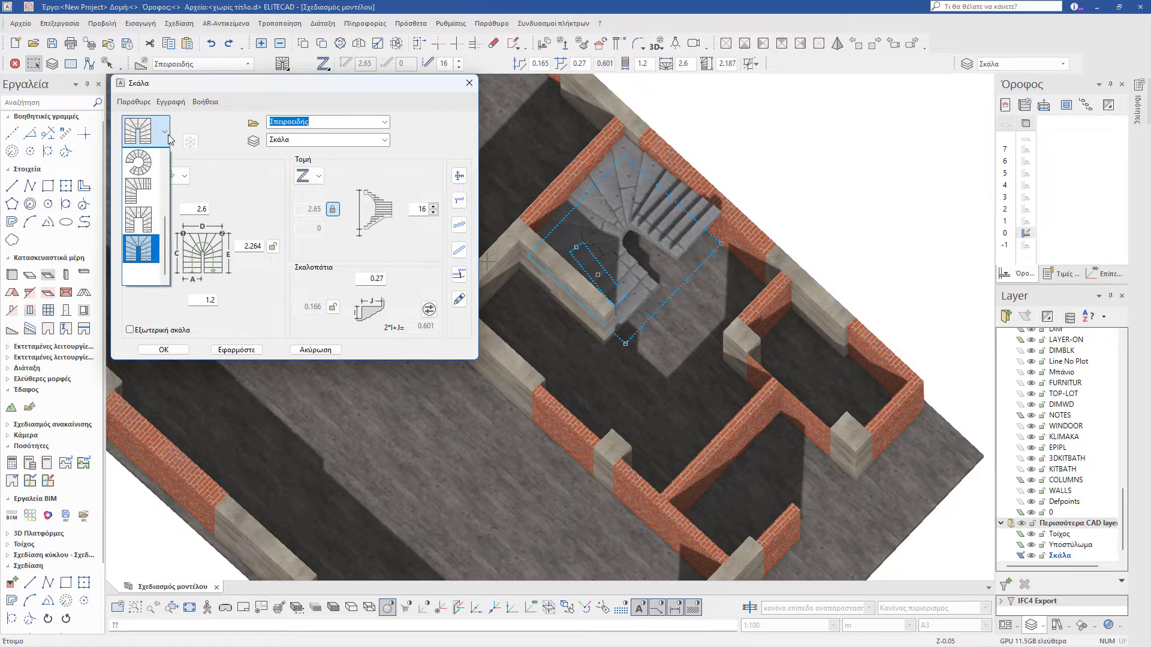
click(150, 217)
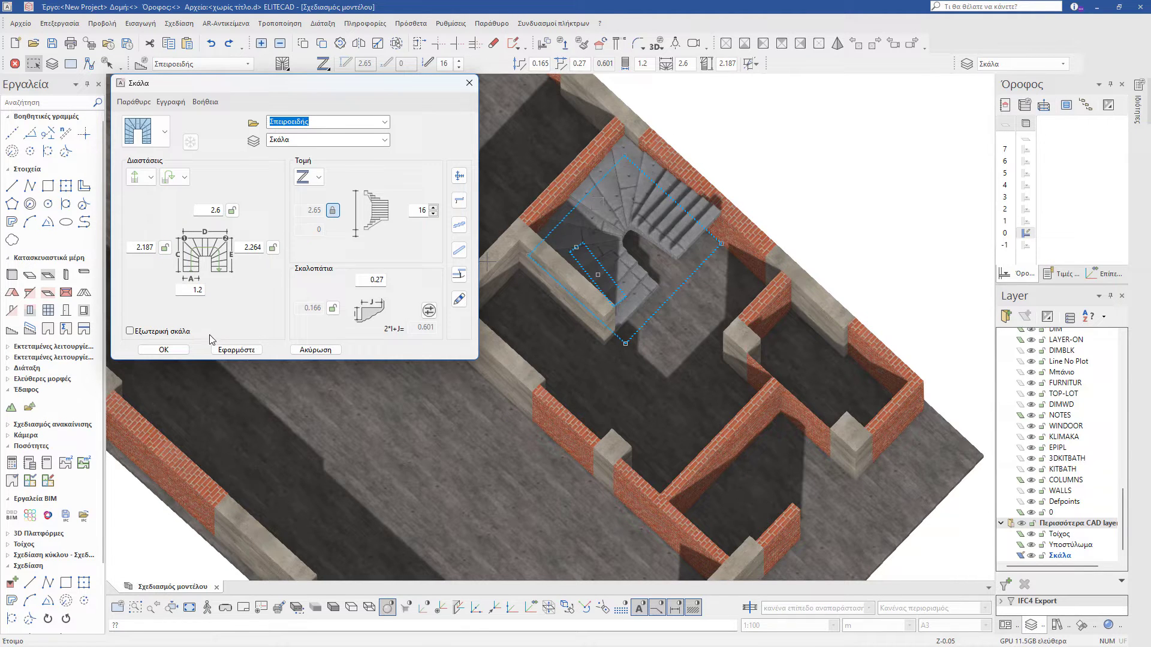
click(223, 351)
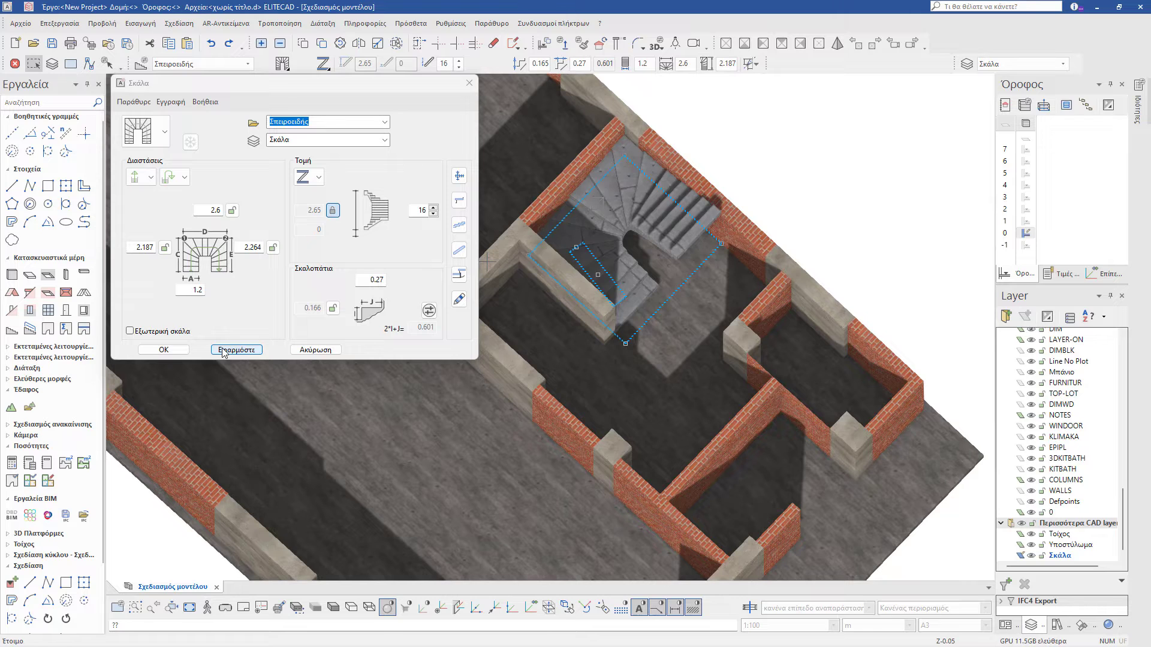
click(177, 352)
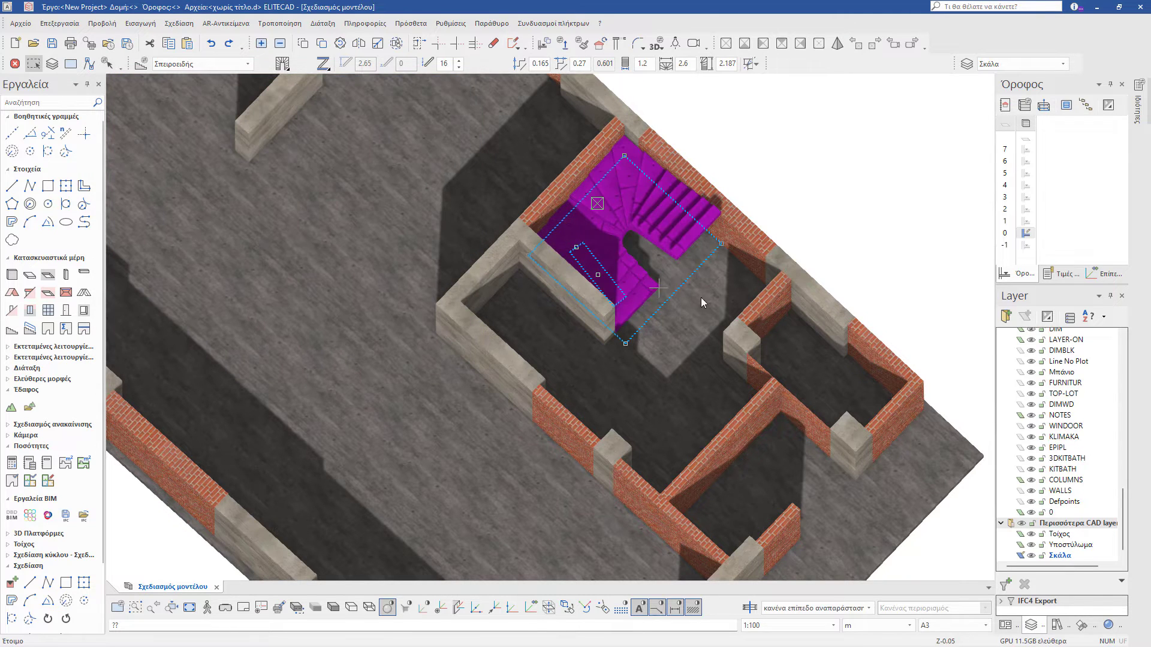
Step: Select the ground floor's concrete columns and column walls together with the winder stair in the 3D view
middle_drag(781, 277, 735, 298)
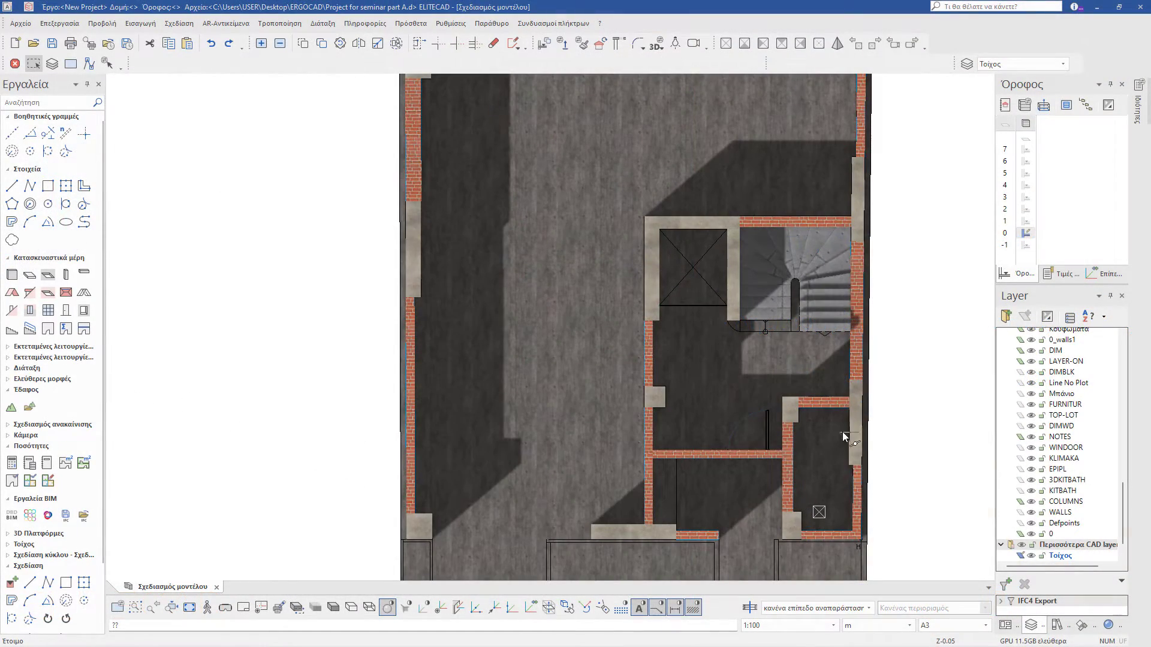
middle_drag(899, 467, 890, 388)
scroll(890, 388, down, 1)
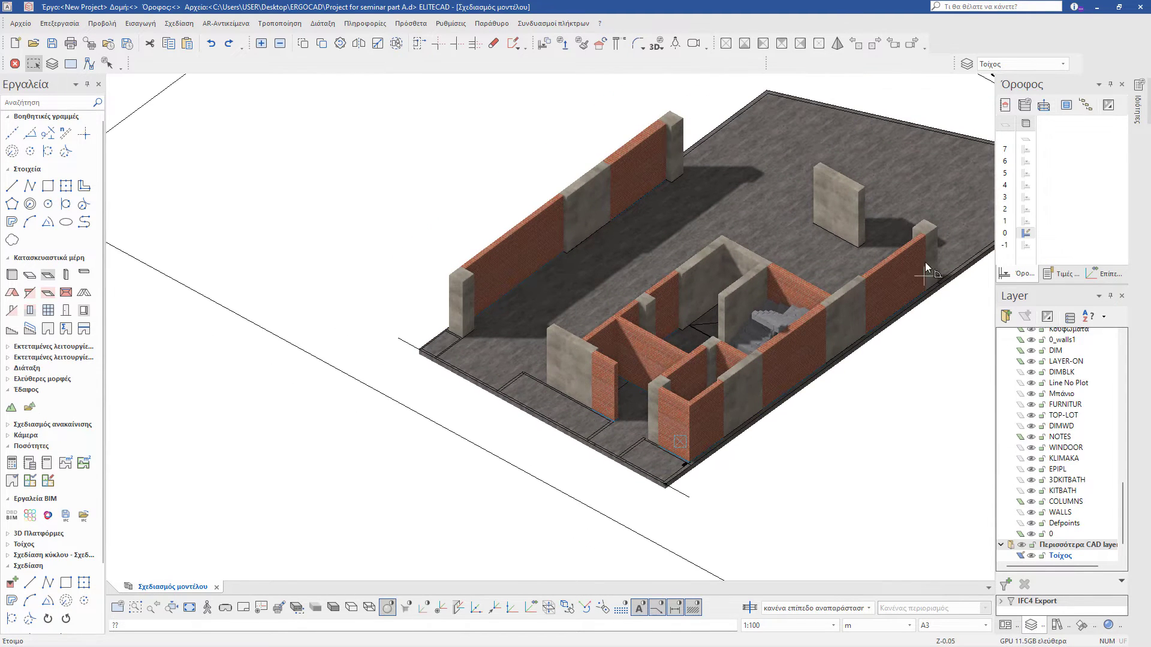
scroll(951, 169, up, 1)
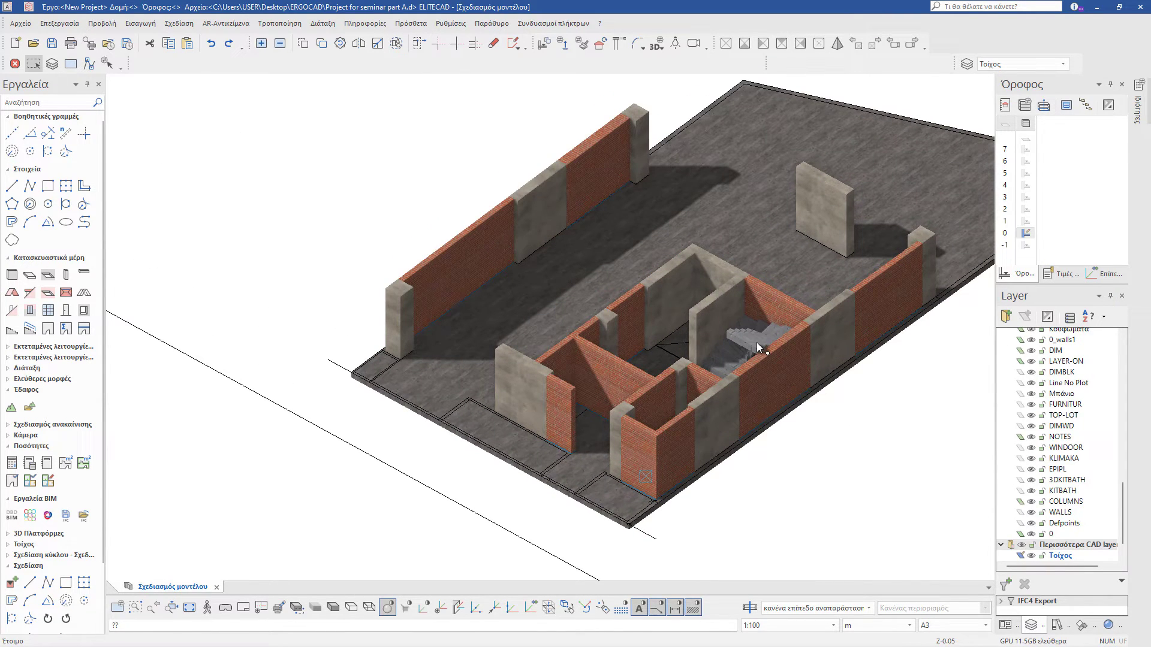
click(837, 351)
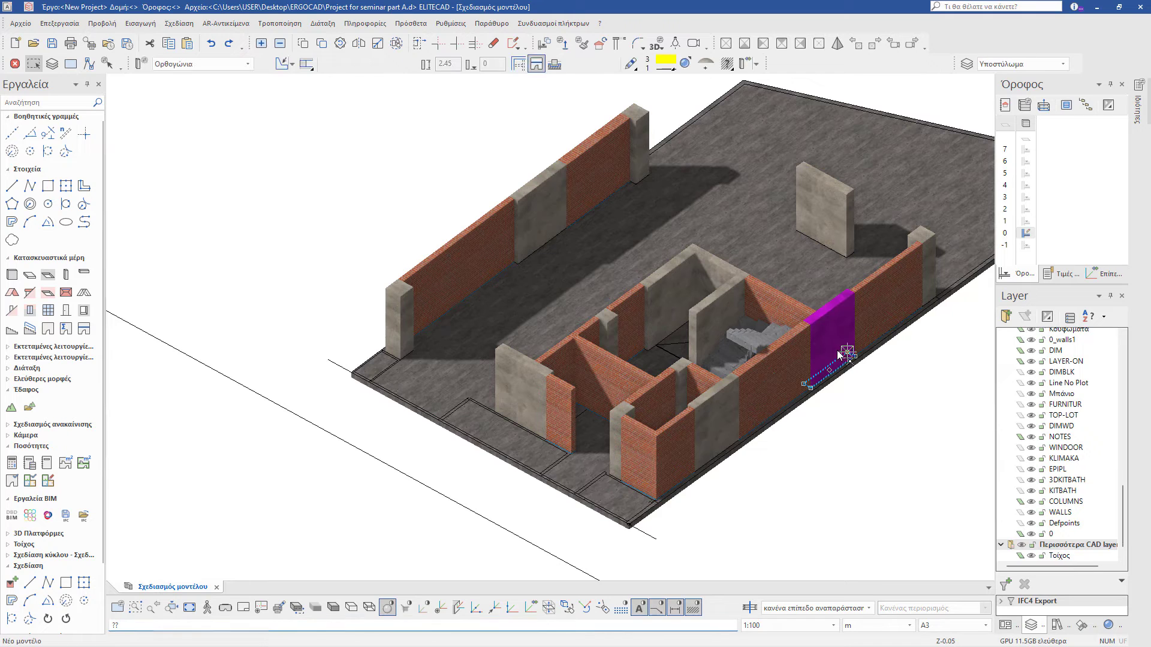
click(930, 279)
click(842, 225)
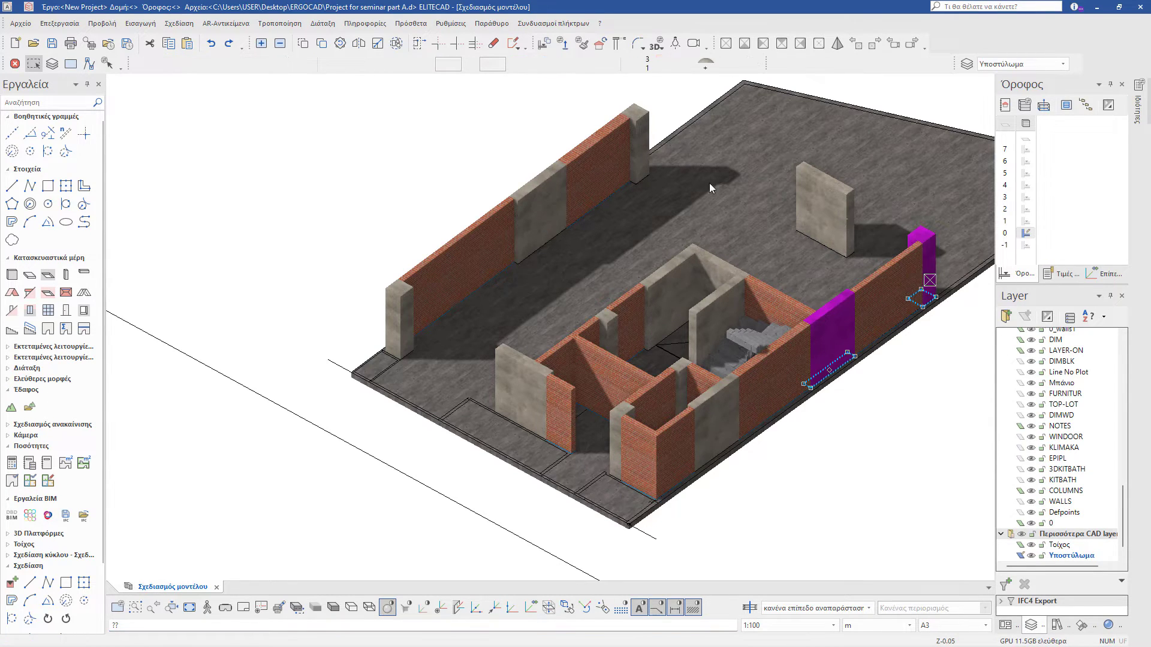
click(640, 169)
click(540, 201)
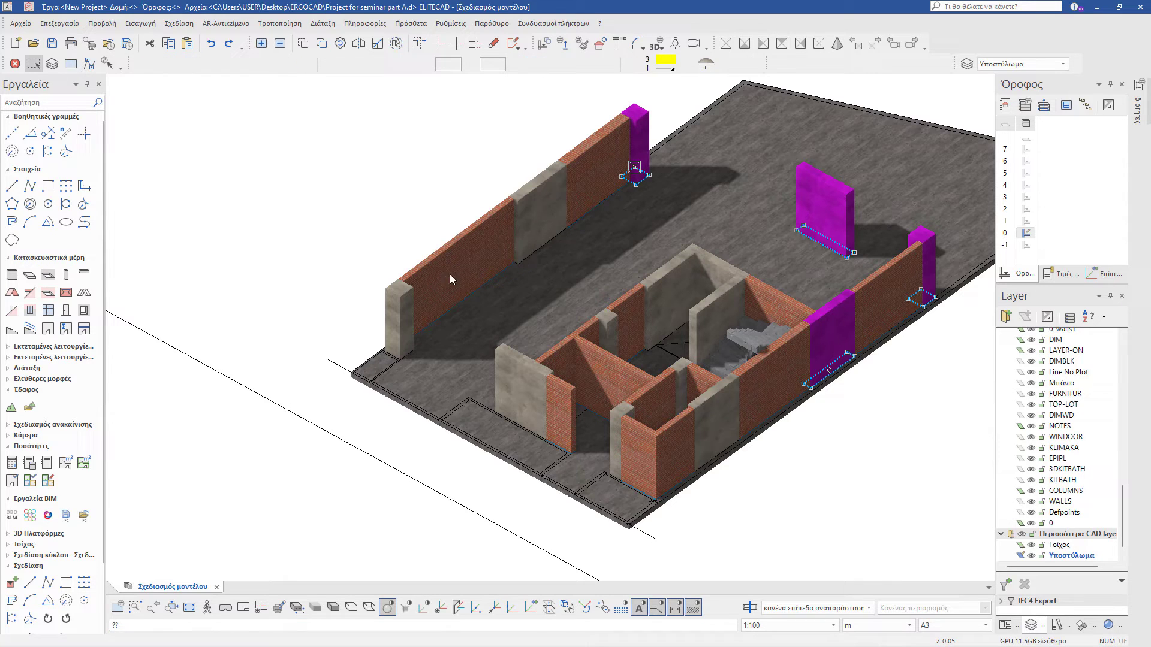
click(393, 319)
click(539, 394)
click(610, 330)
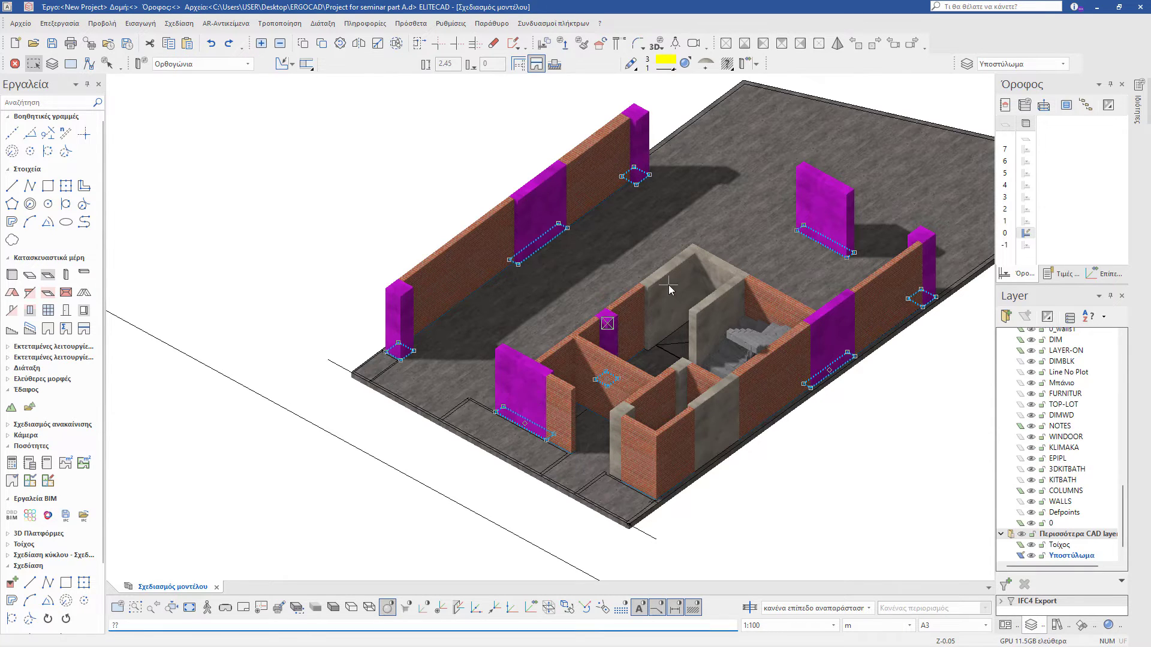
click(670, 289)
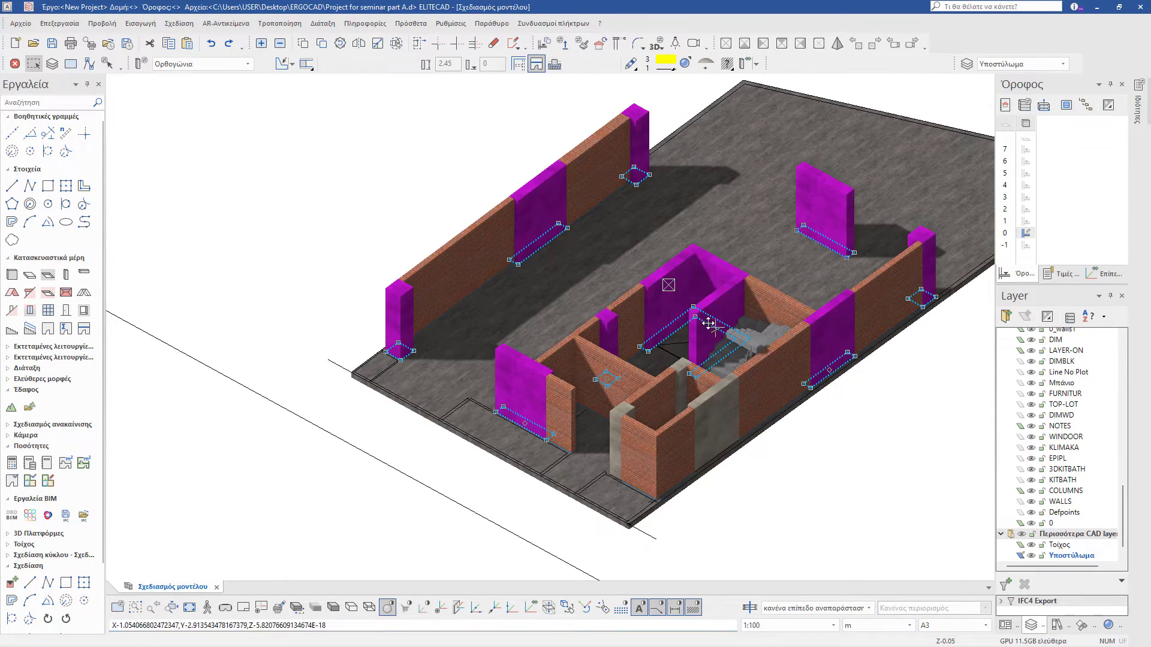
click(619, 429)
click(714, 420)
click(751, 340)
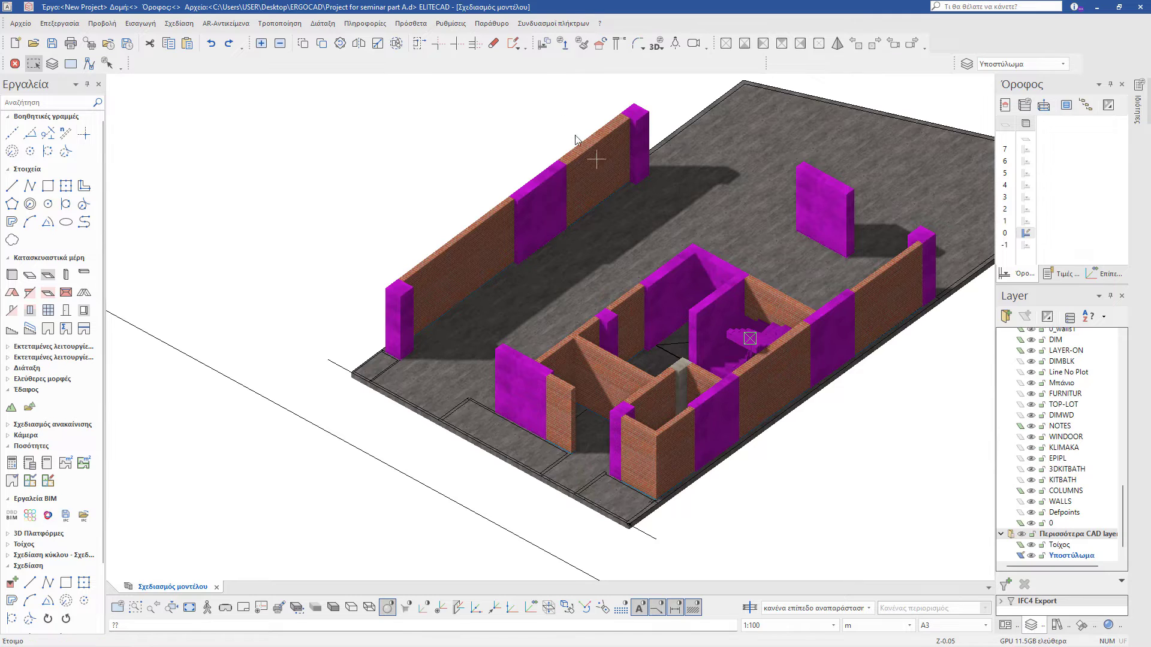
Step: Copy the selected columns and stair to storeys 1 to 6 and to basement BA, skipping storey TF1
click(544, 48)
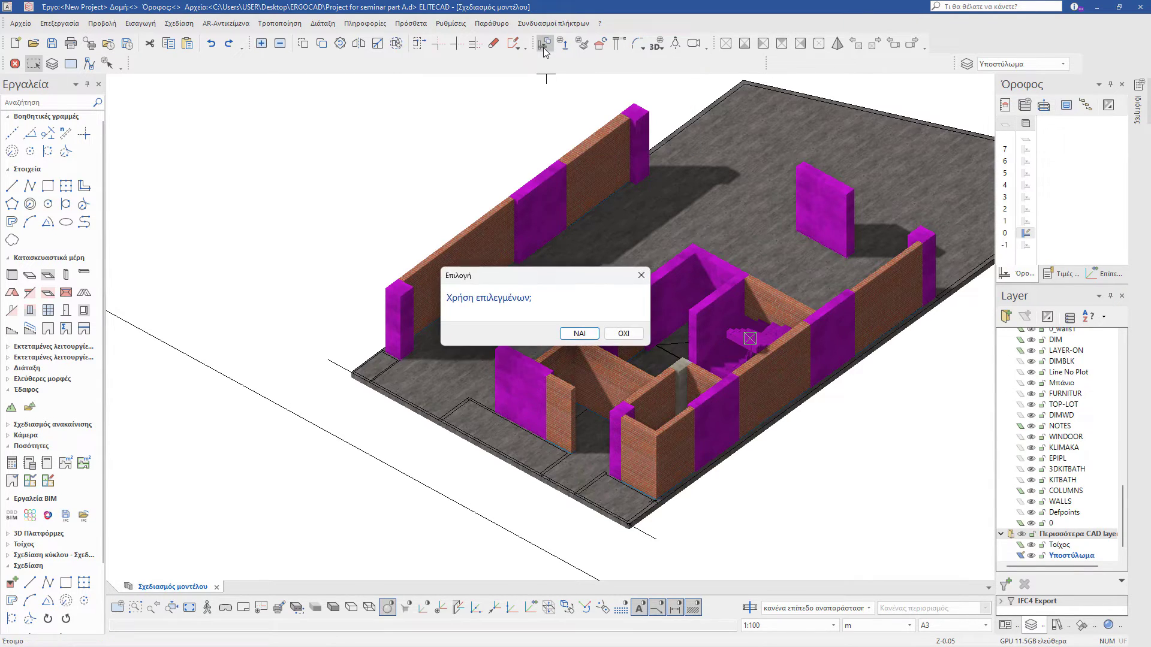
click(592, 336)
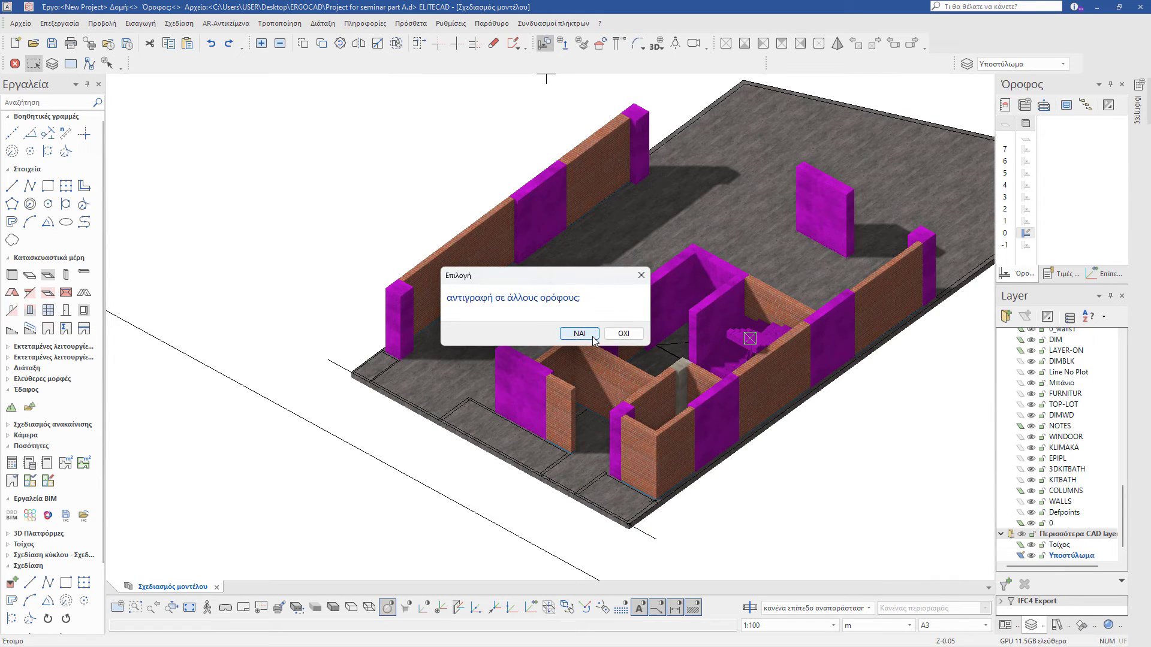
click(592, 337)
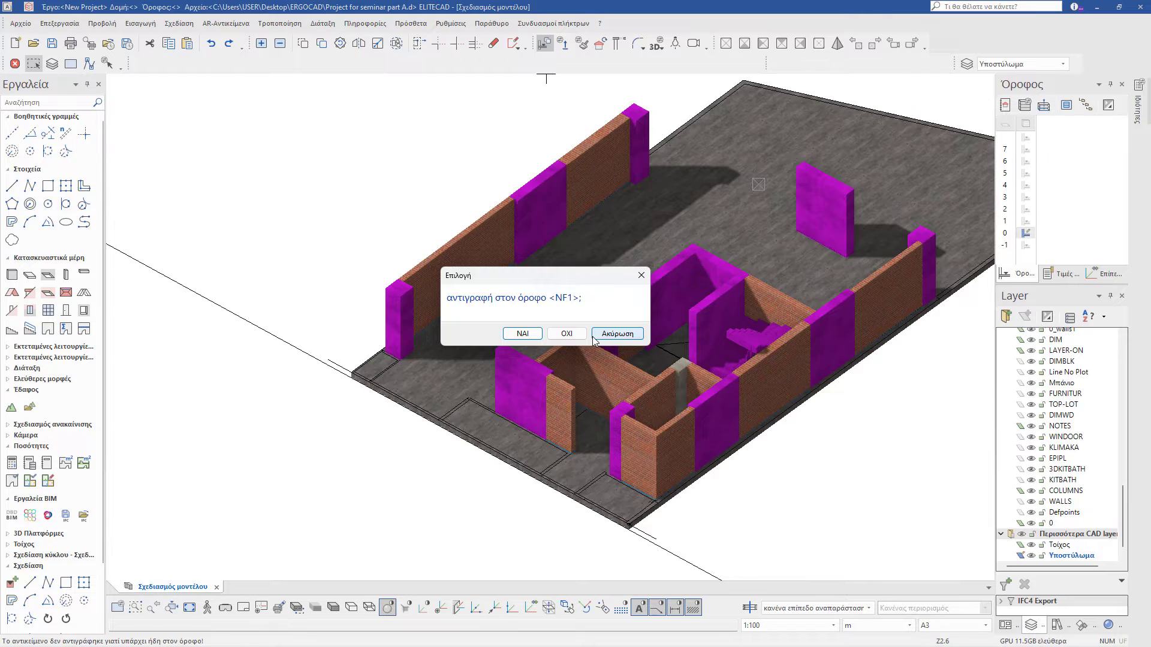
click(531, 339)
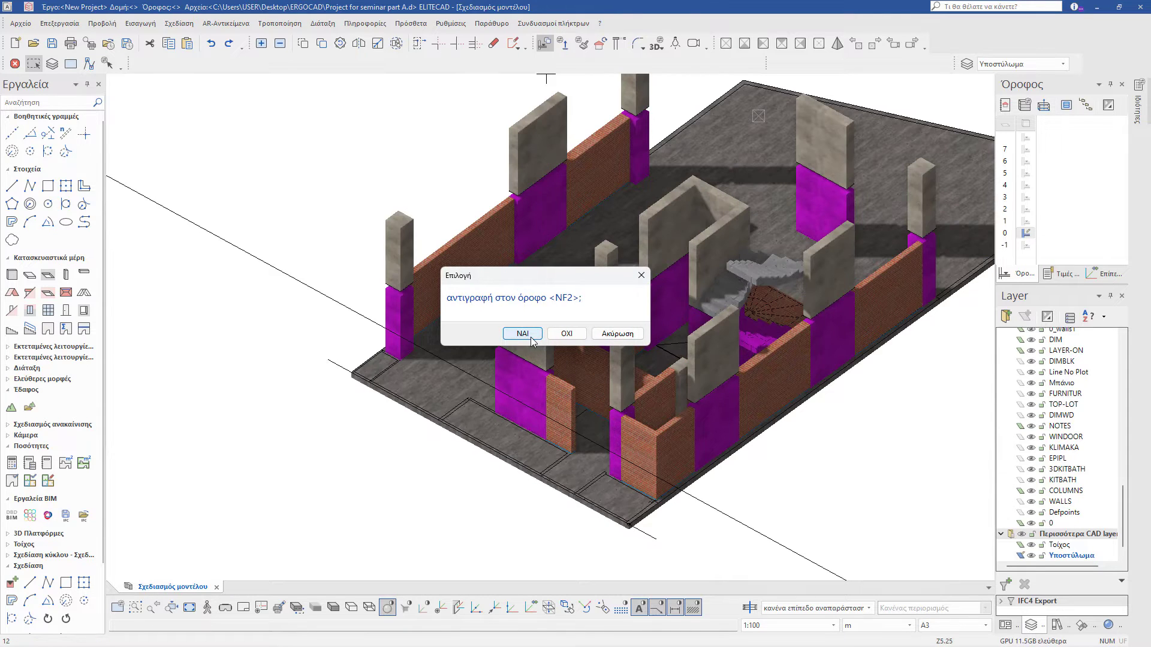
click(531, 339)
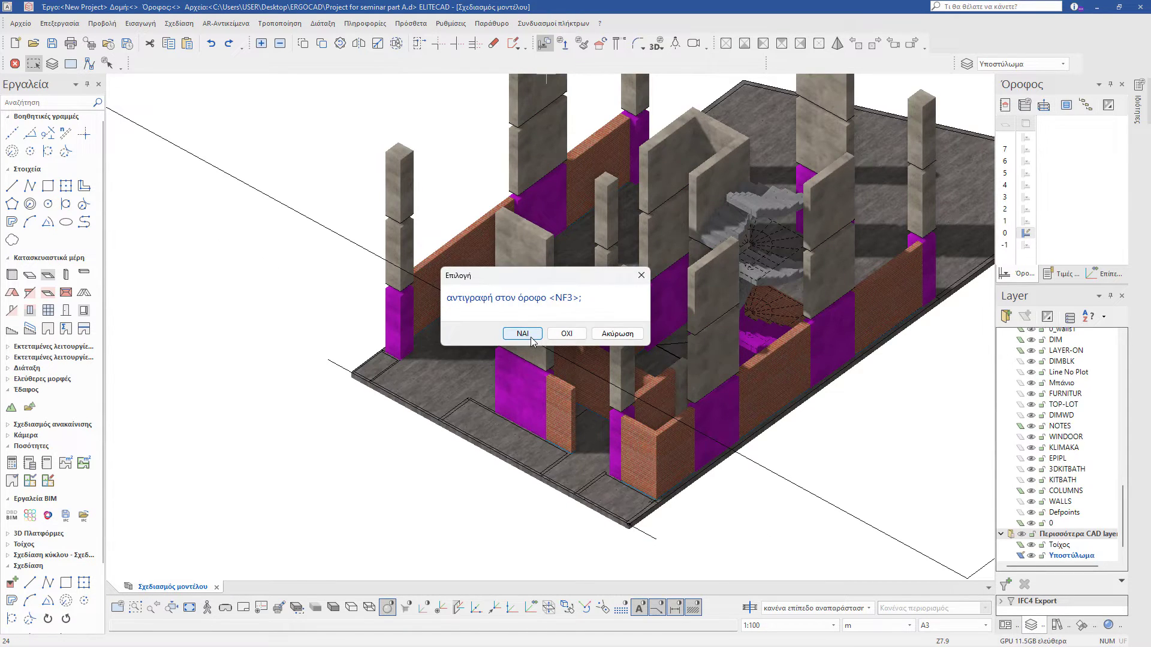
click(531, 339)
click(531, 339)
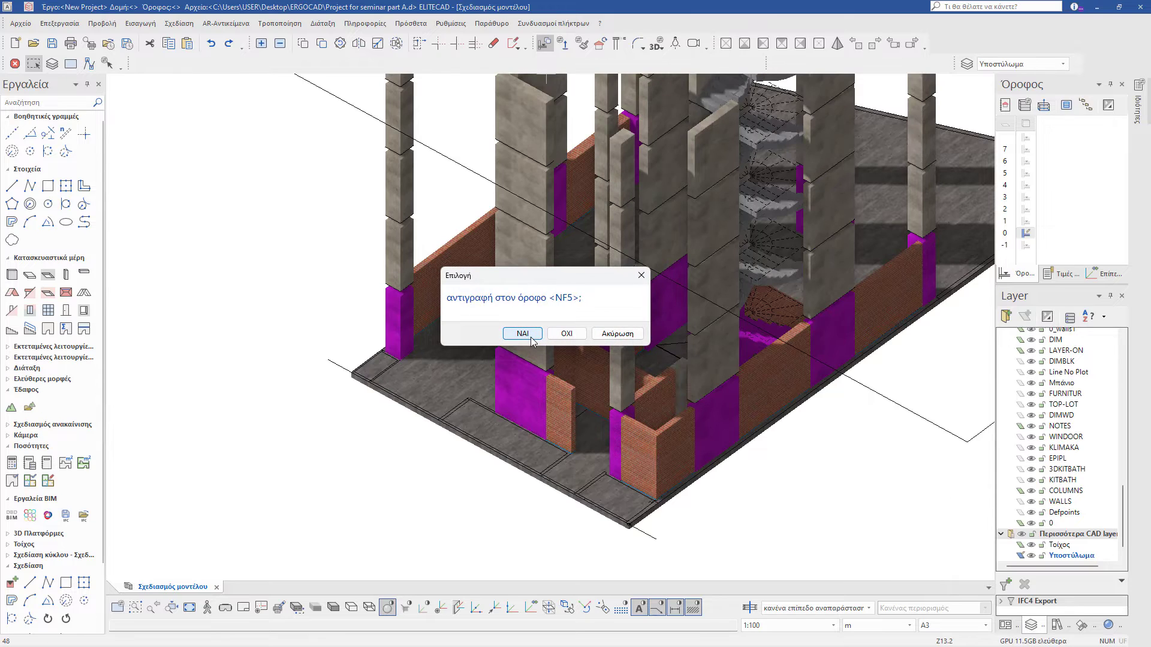
click(531, 340)
click(531, 339)
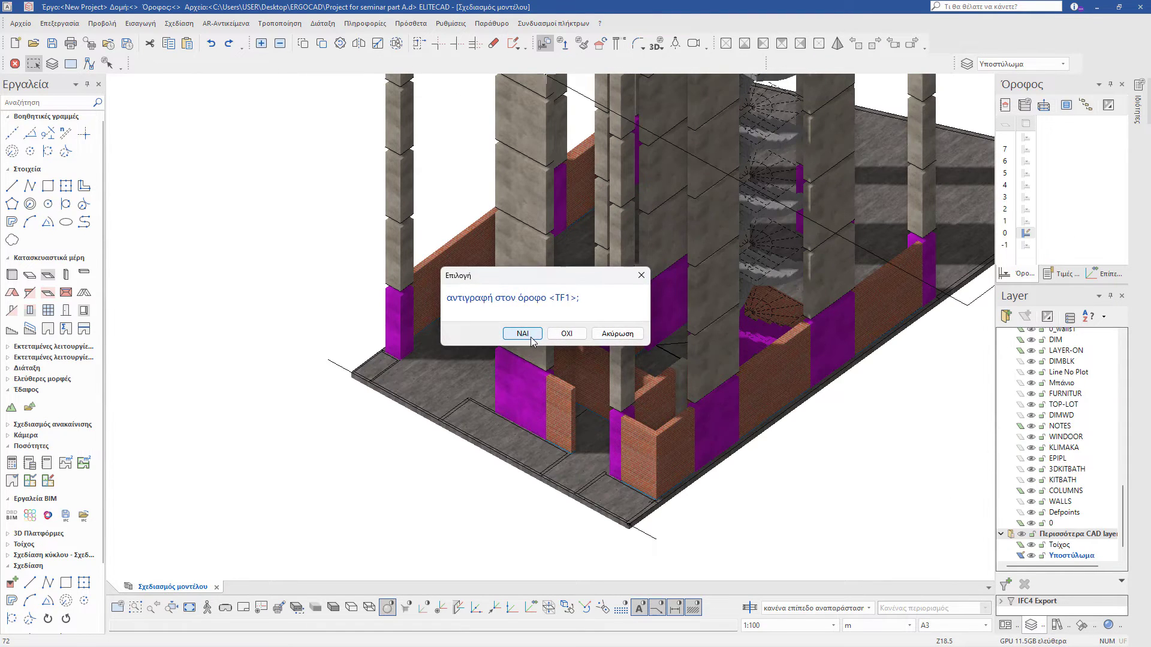
click(558, 339)
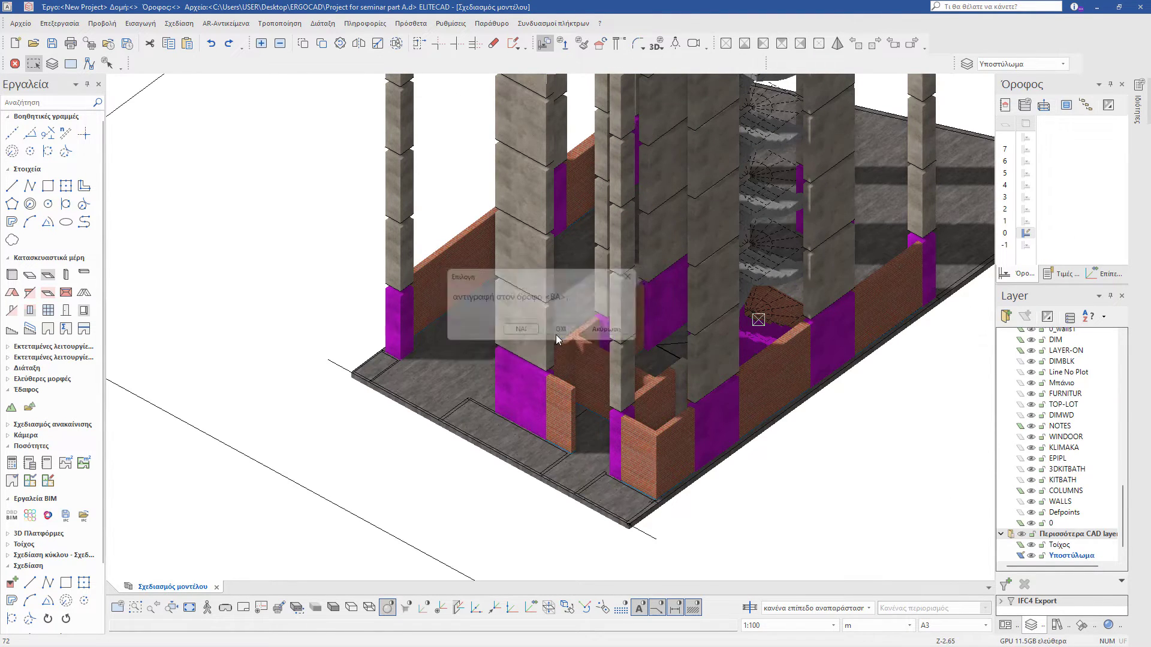
click(529, 337)
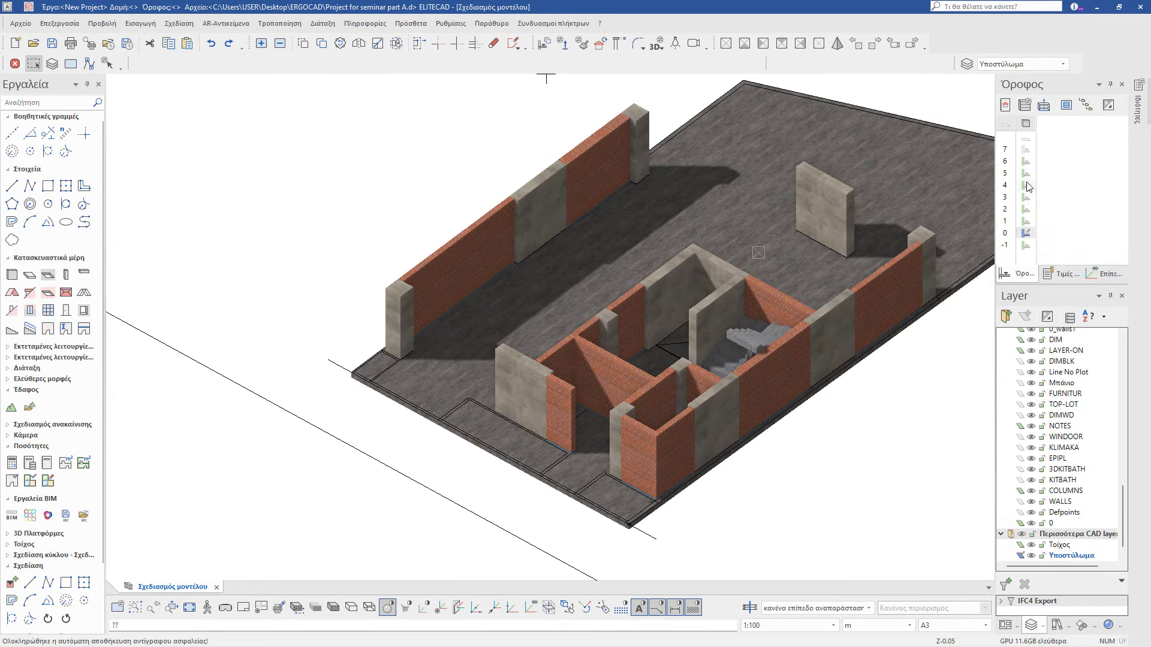
Step: Display basement BA and storeys 1 to 6 with the ground floor to check the copied columns and stair in 3D
click(1028, 247)
middle_drag(887, 358, 851, 329)
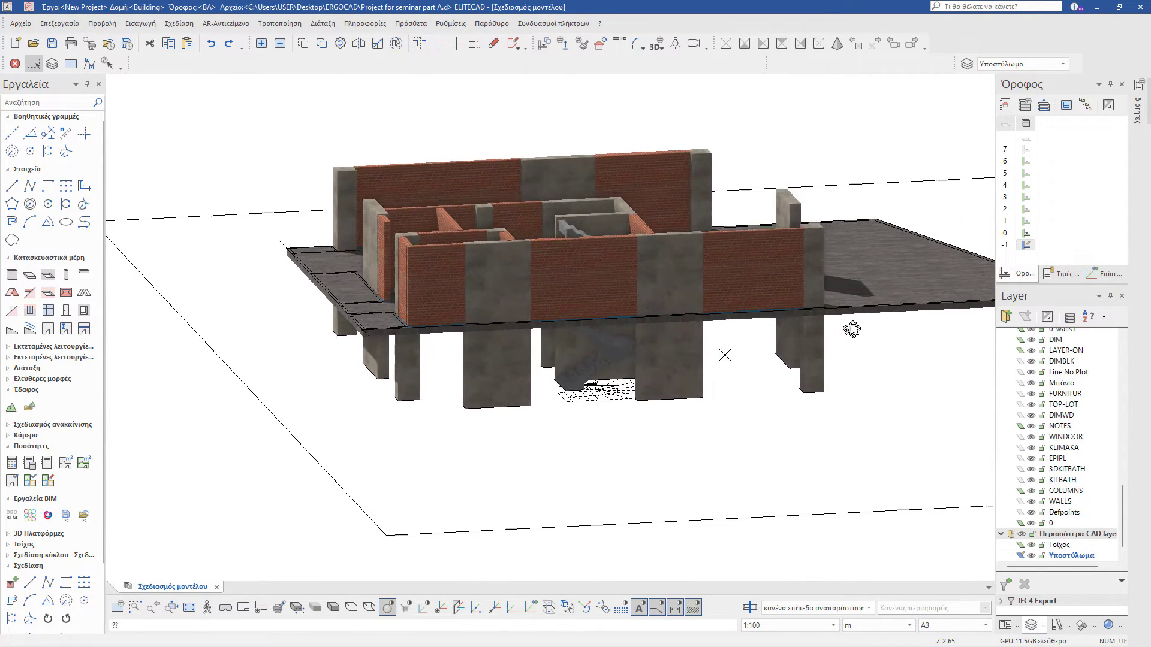
click(1026, 221)
click(1027, 208)
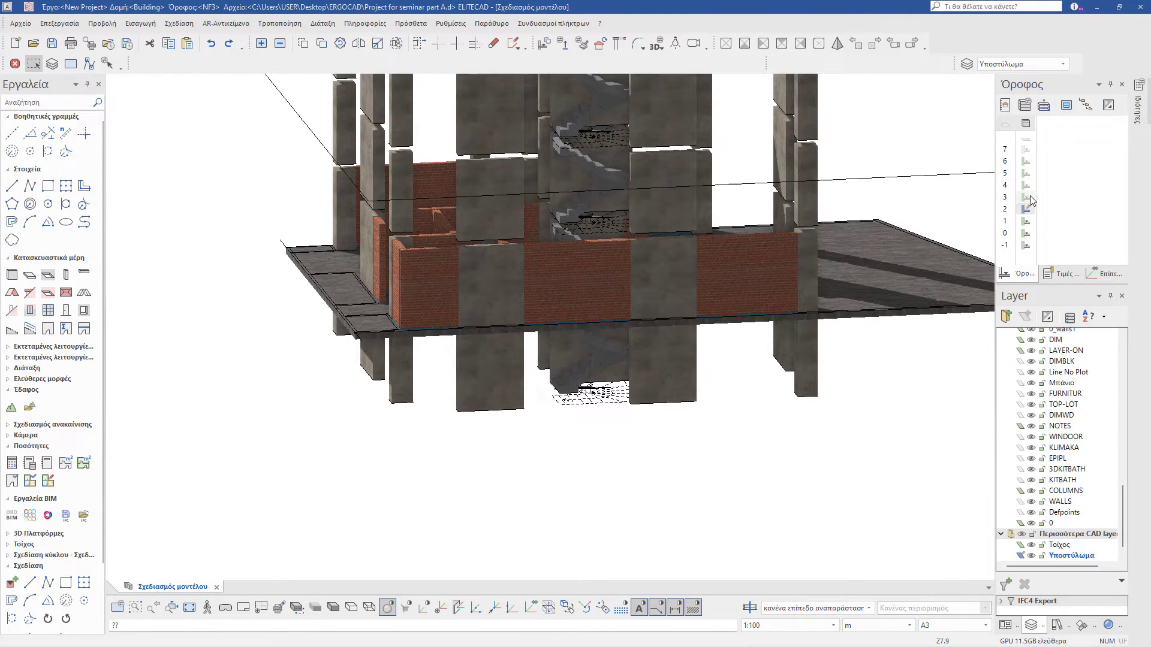
click(1025, 196)
click(1025, 185)
click(1025, 173)
click(1025, 160)
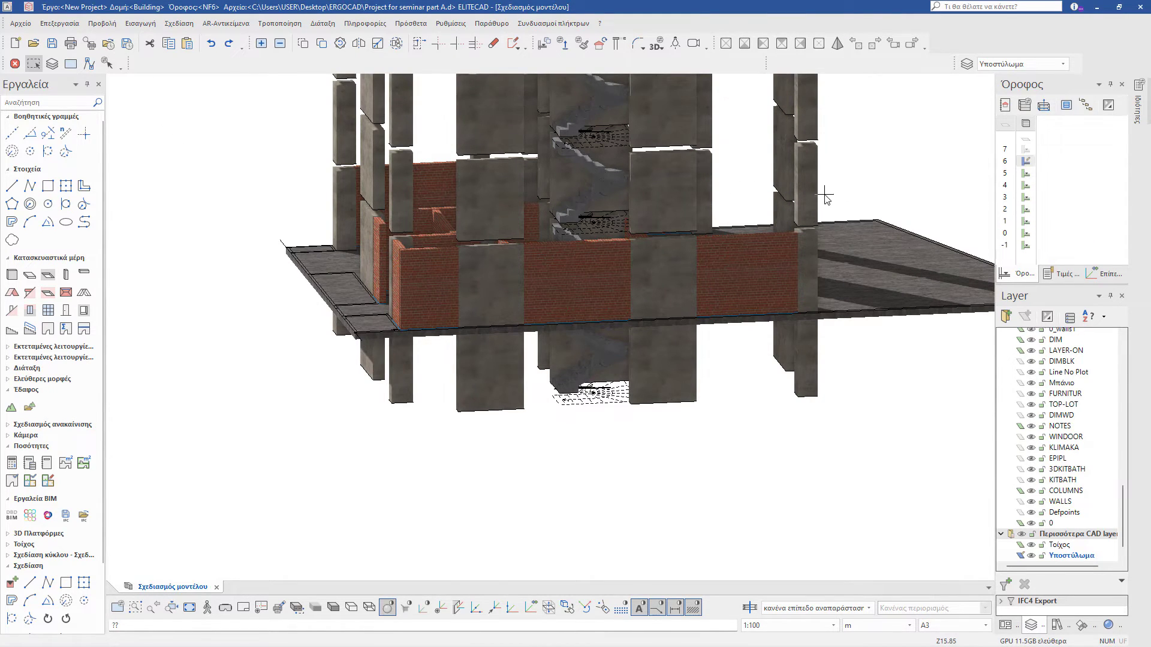
middle_drag(825, 194, 713, 282)
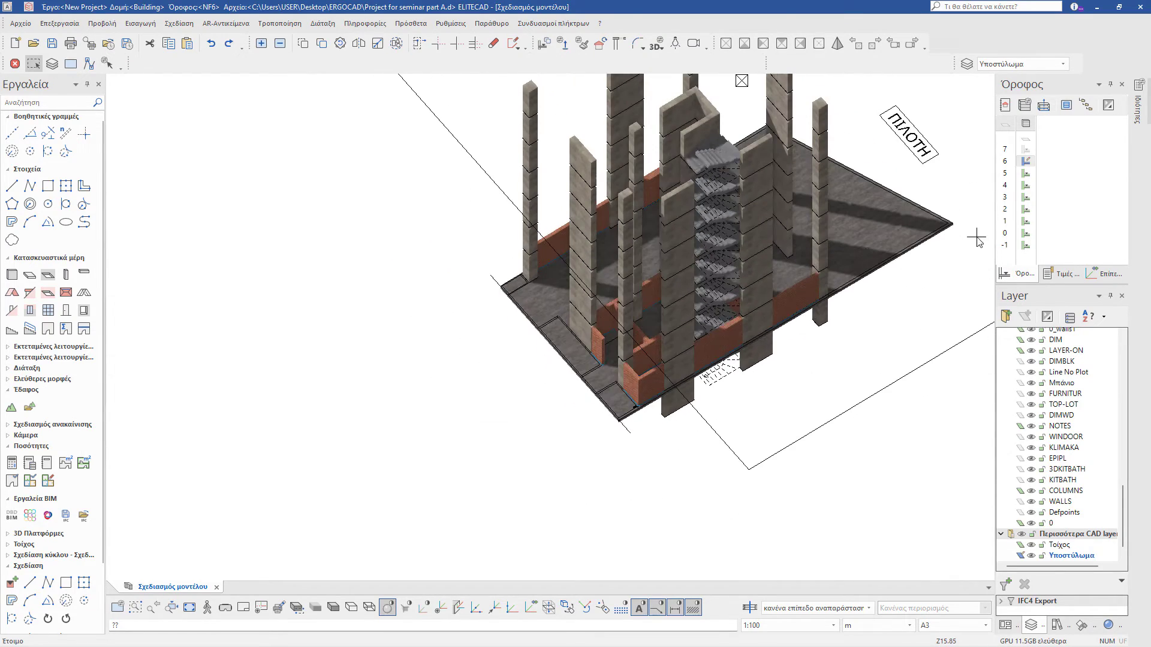
Step: Make storey 1 (NF1) the active storey, display it alone, and view its columns and stair in plan
click(1004, 209)
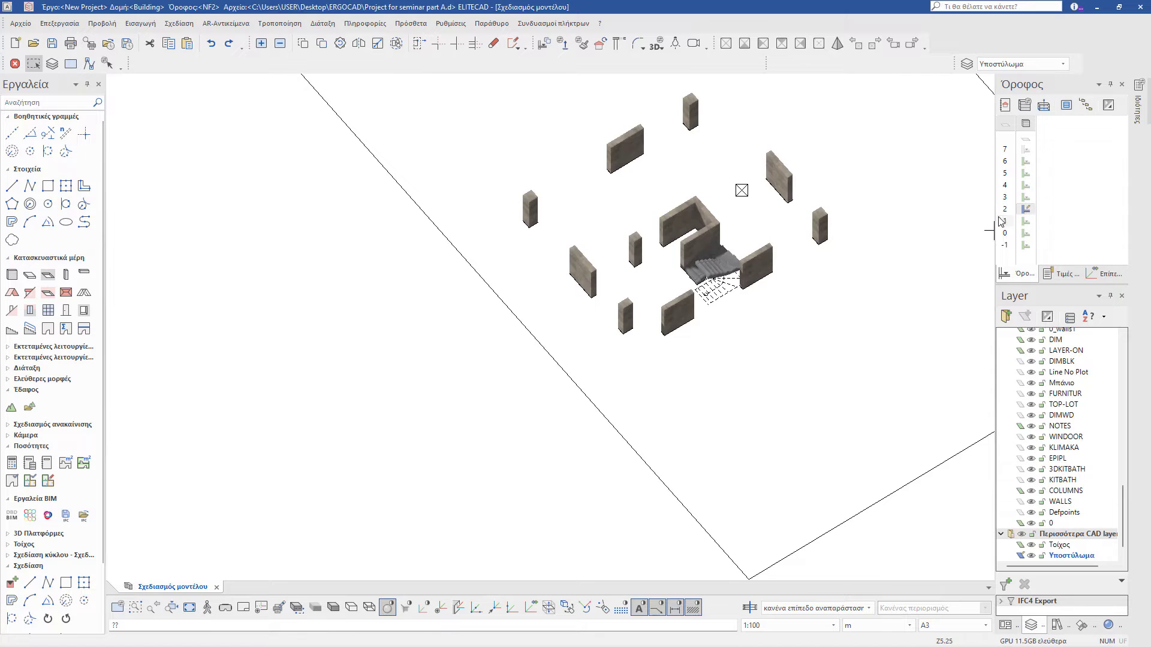
middle_drag(637, 265, 727, 282)
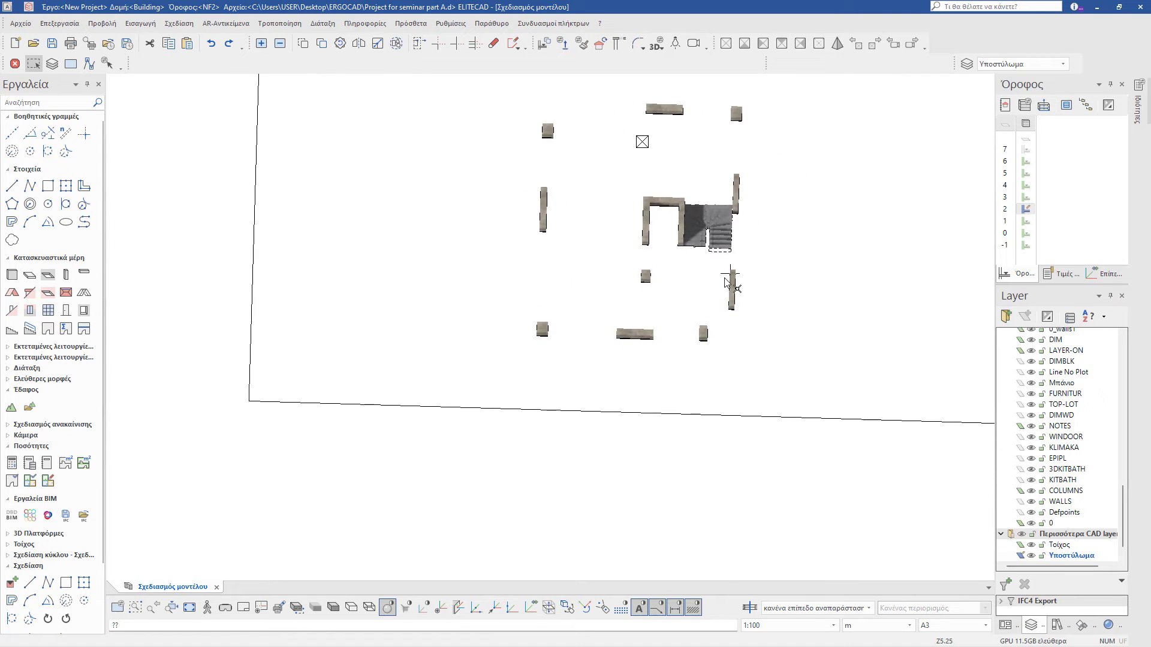
scroll(727, 281, up, 3)
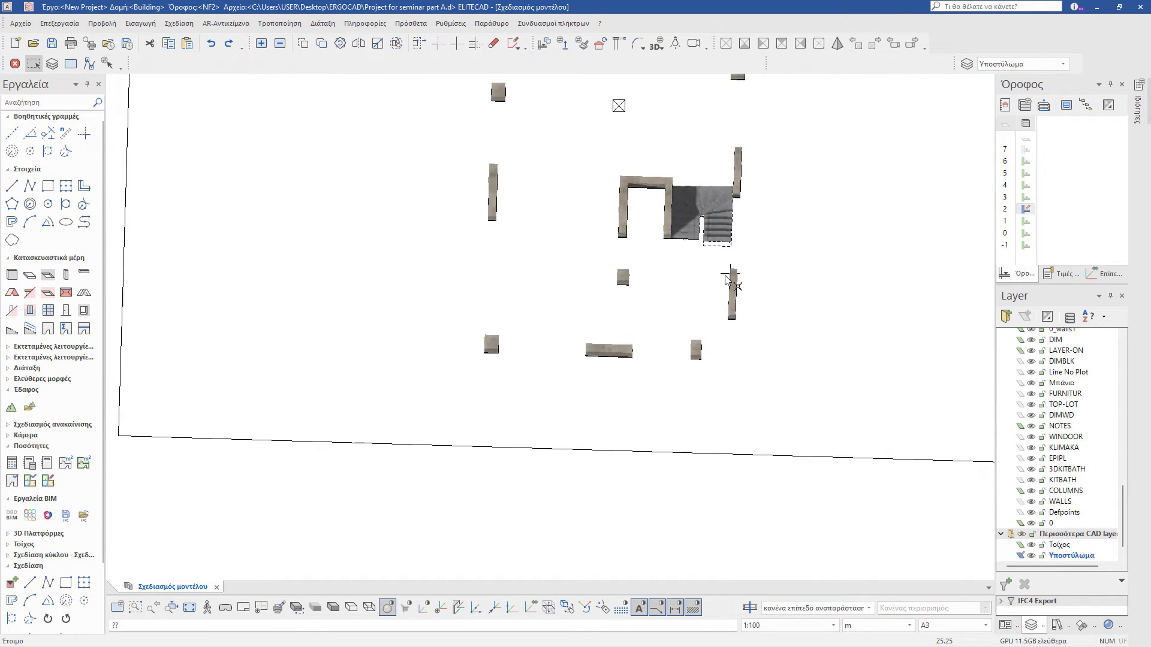
click(1026, 223)
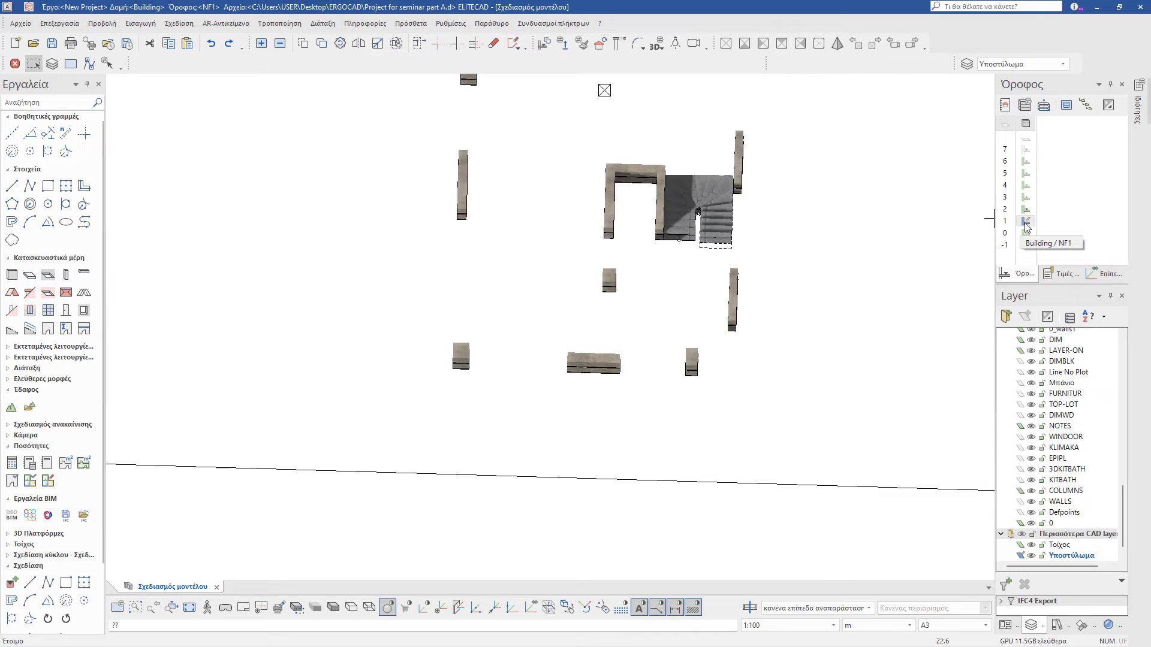
middle_drag(812, 282, 760, 264)
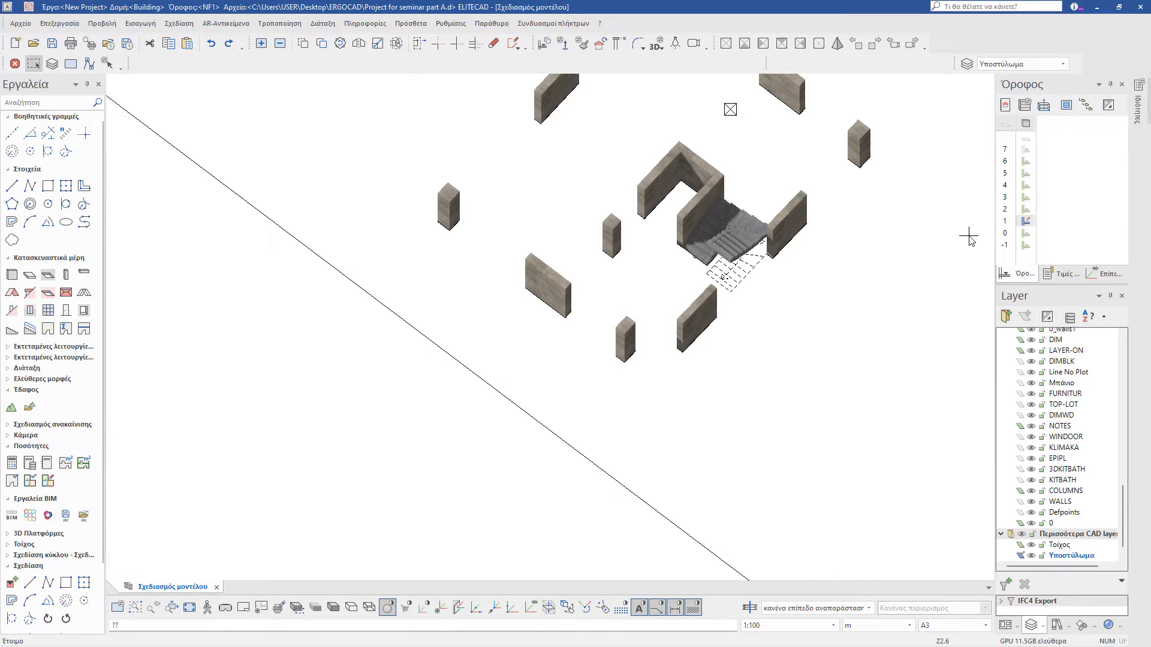
key(F5)
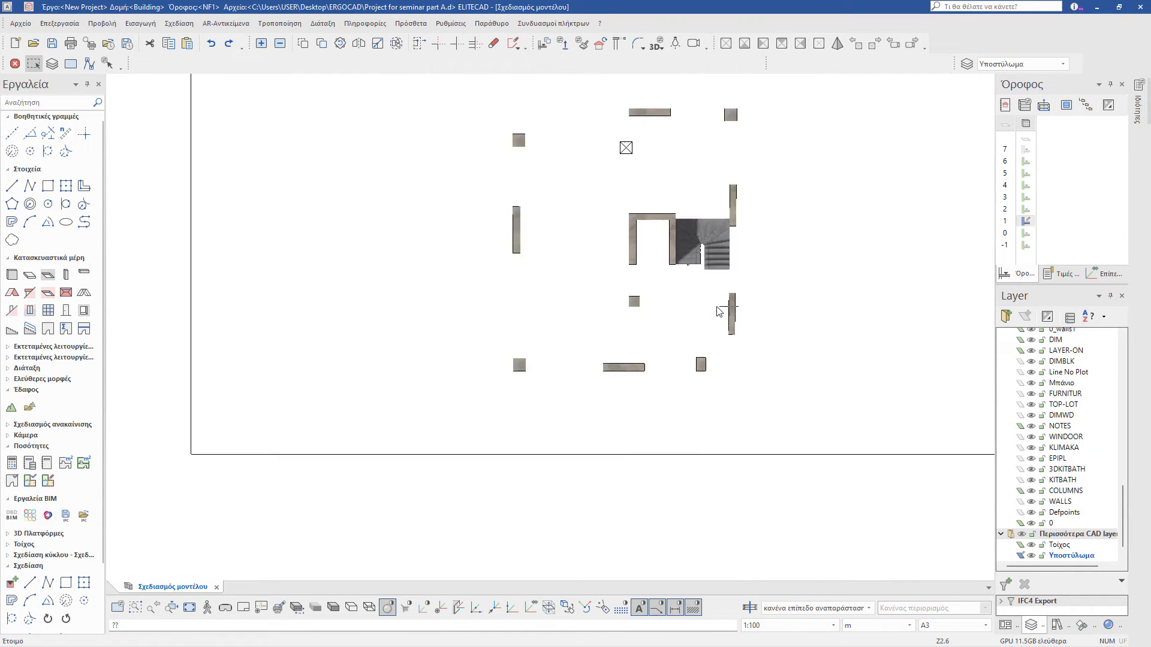
scroll(620, 238, up, 1)
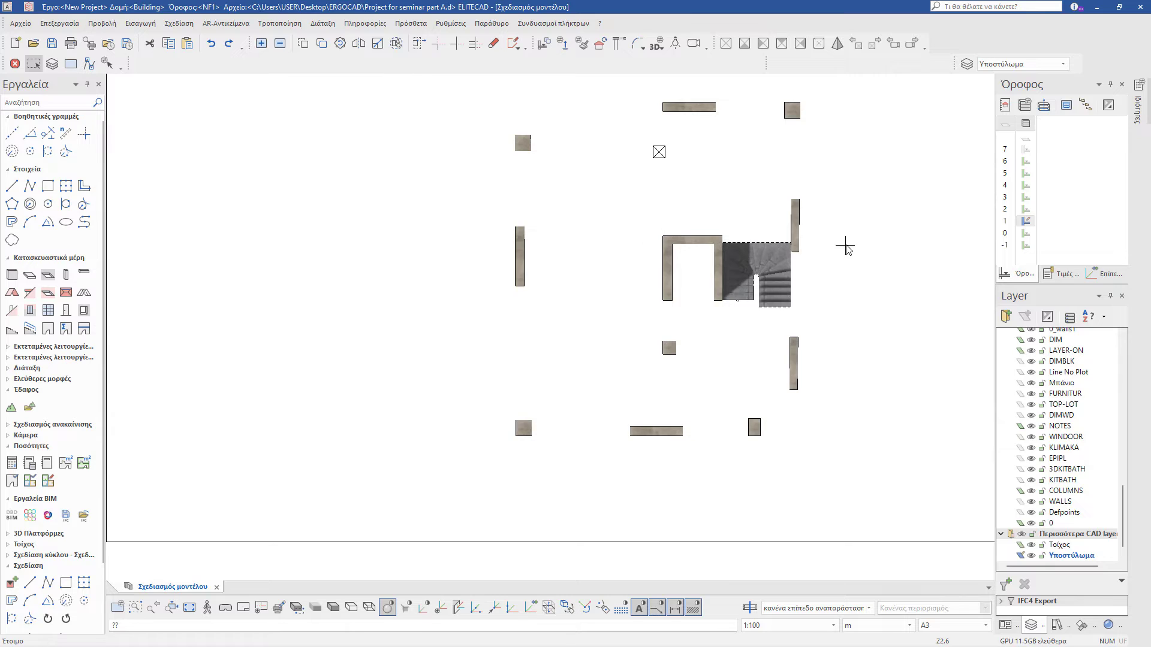
scroll(845, 246, up, 1)
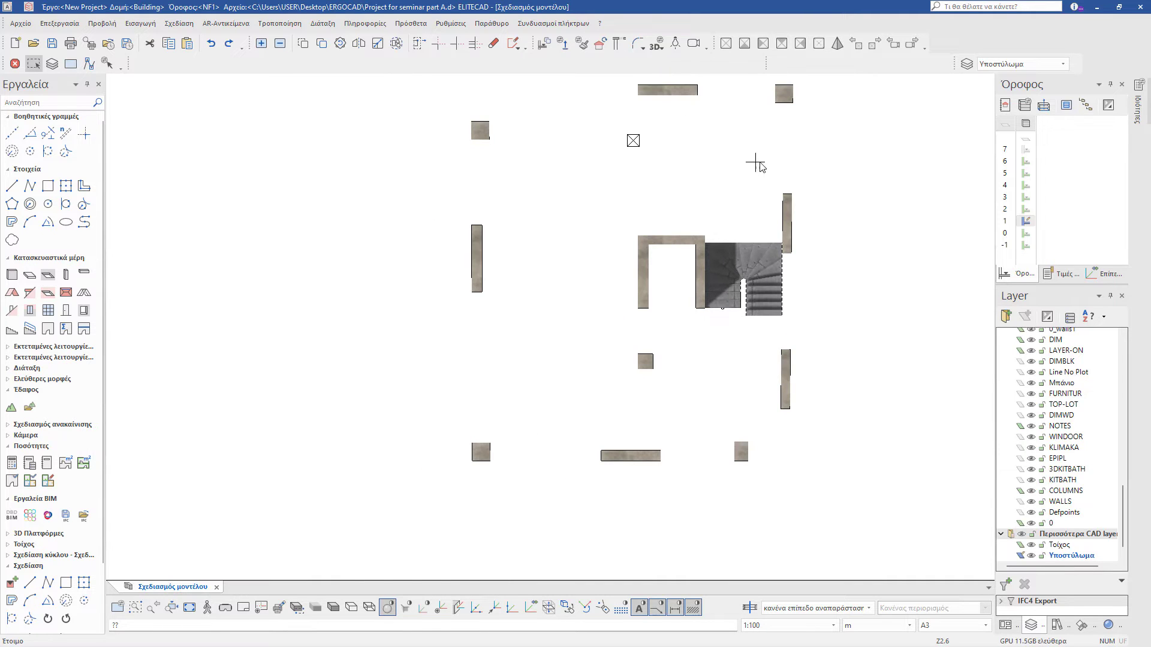
Step: Start a DXF/DWG import into storey 1 and accept the 2D reading mode with the model drawing area option
click(20, 24)
mouse_move(77, 136)
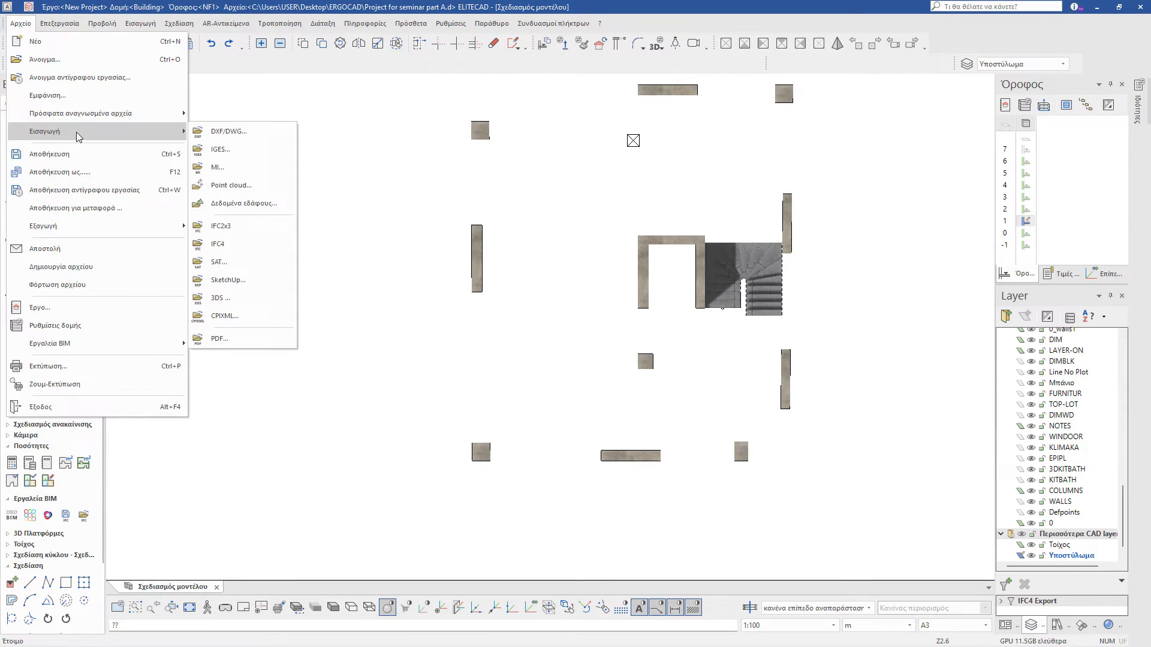
click(262, 134)
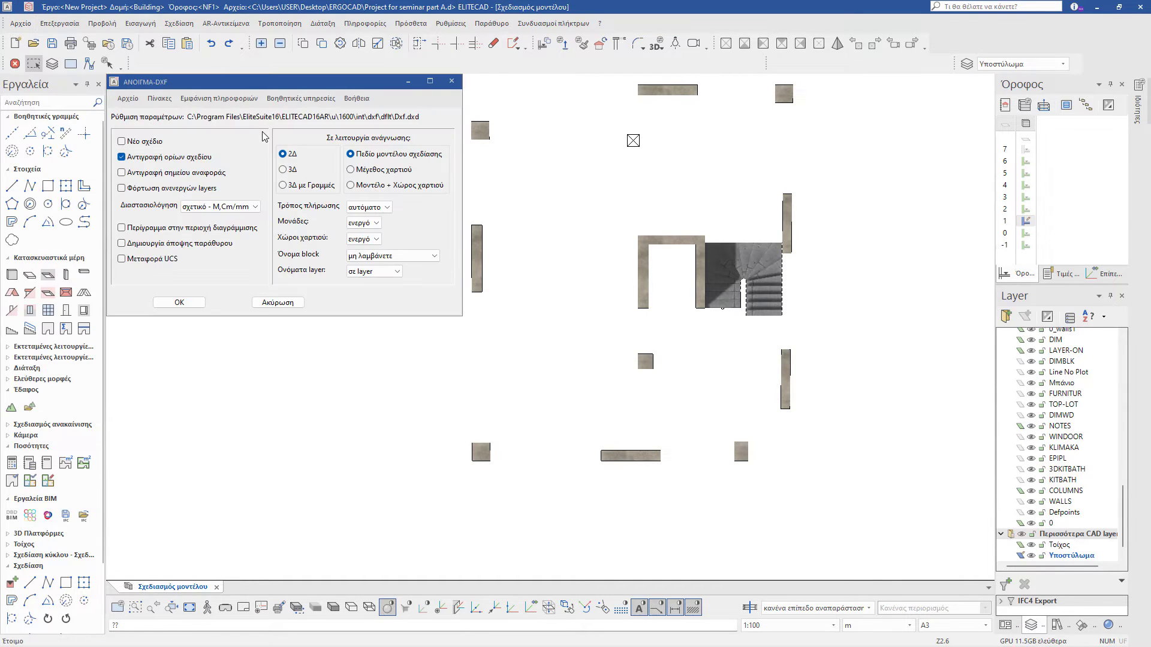
click(195, 305)
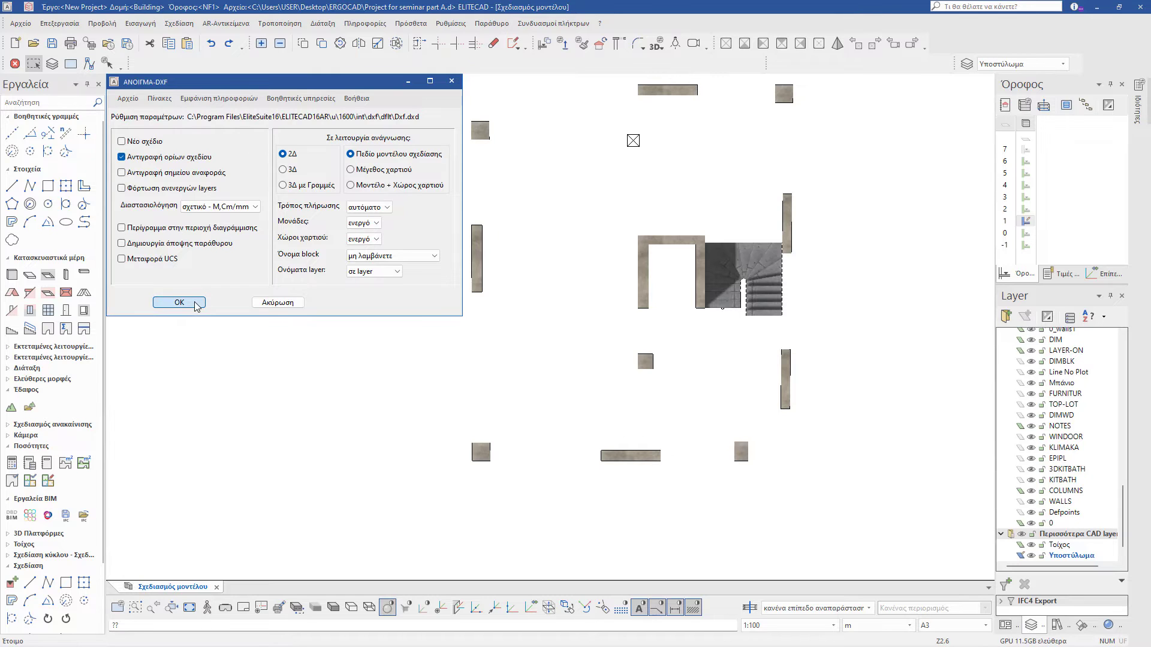
Step: Import Floor plan.dwg as a 2D drawing onto the first floor and check its alignment with the columns
click(420, 198)
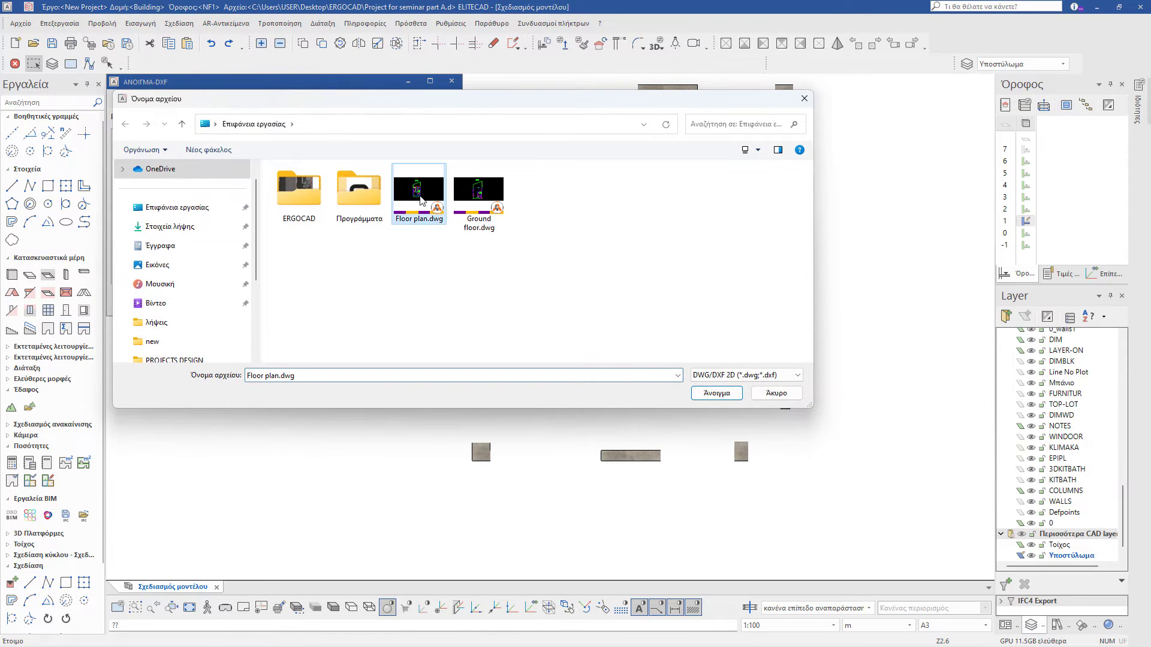
click(714, 398)
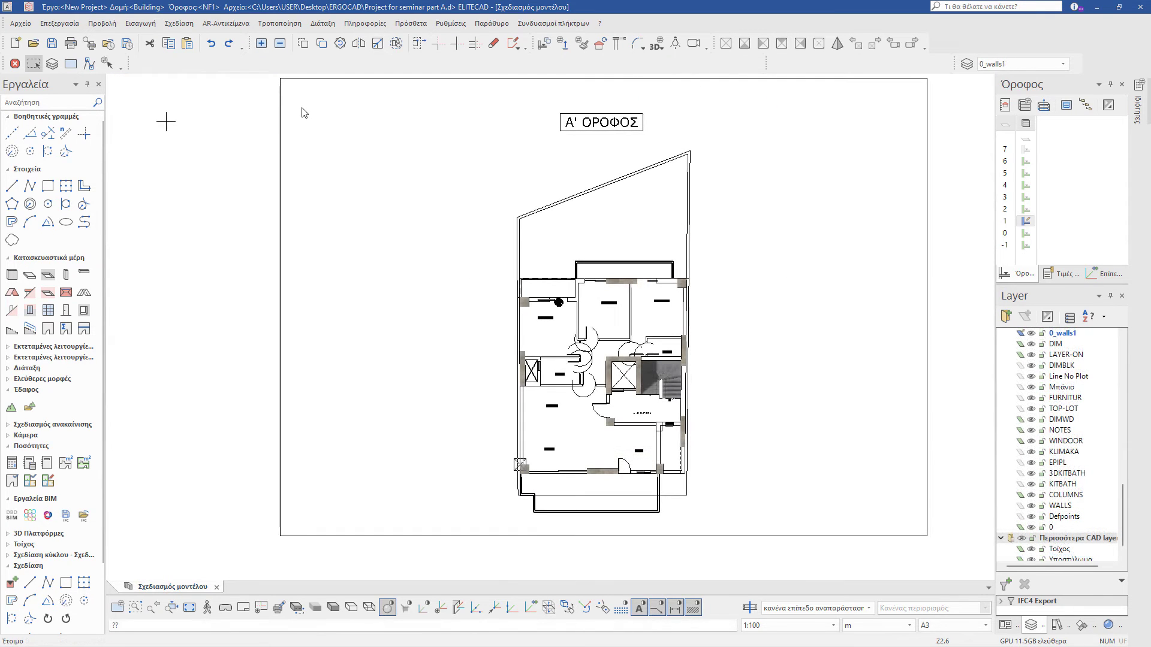
scroll(637, 435, up, 5)
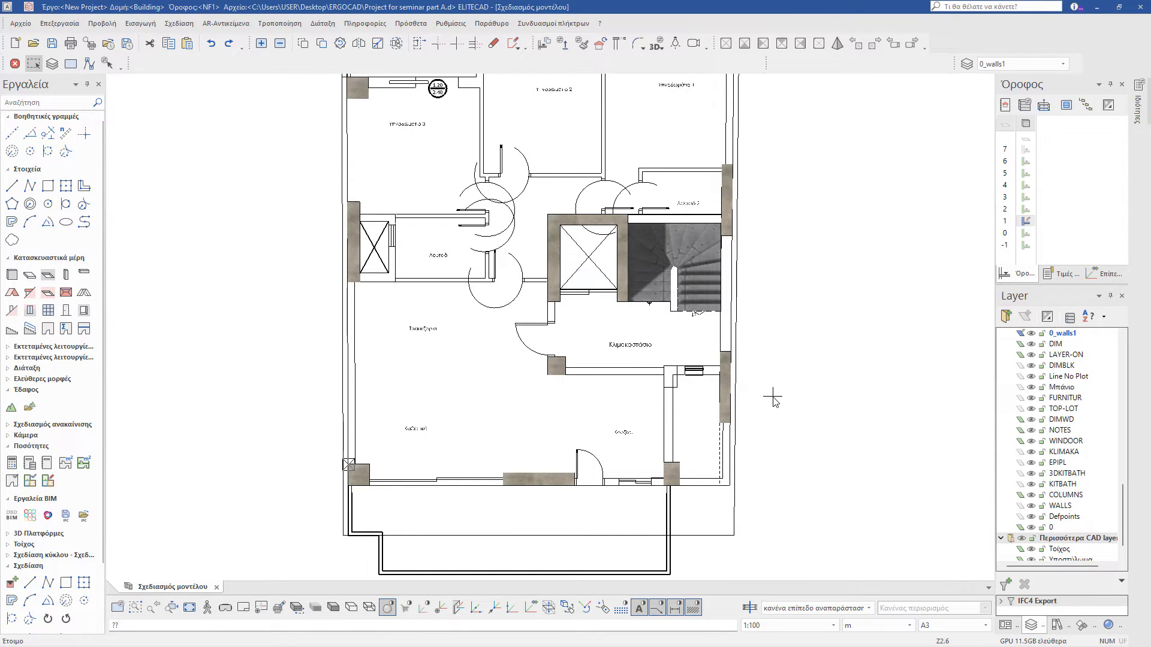
middle_drag(862, 380, 820, 320)
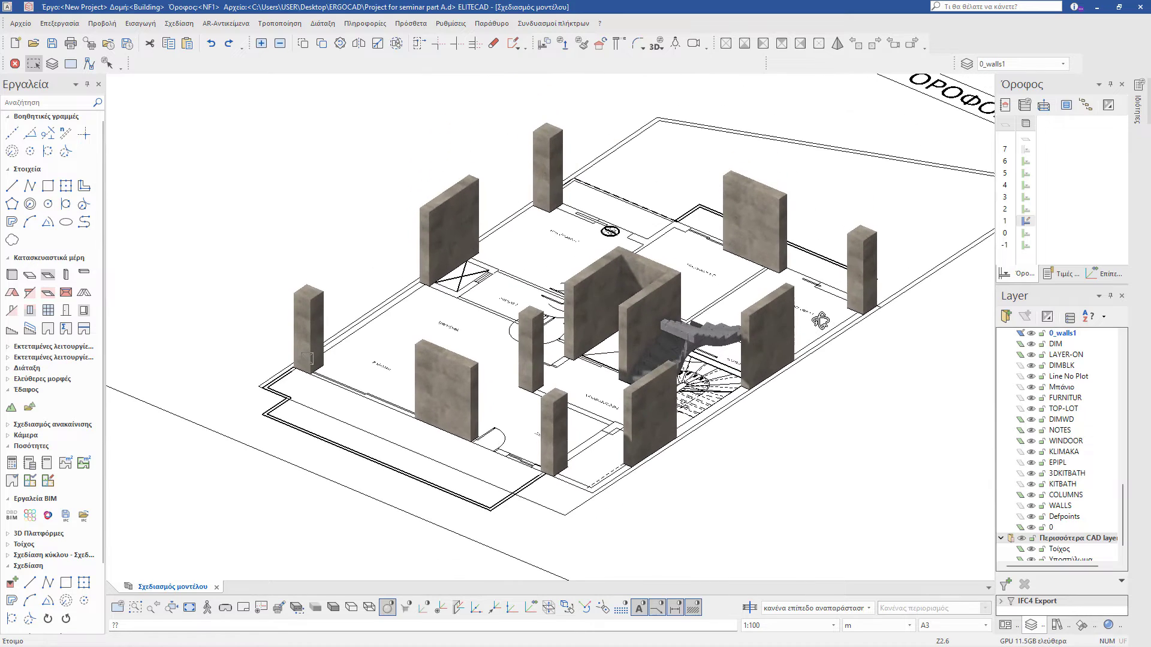
Step: Copy the ground-floor concrete slab to floor NF1 only, declining the copy to every other floor
click(1027, 234)
click(916, 329)
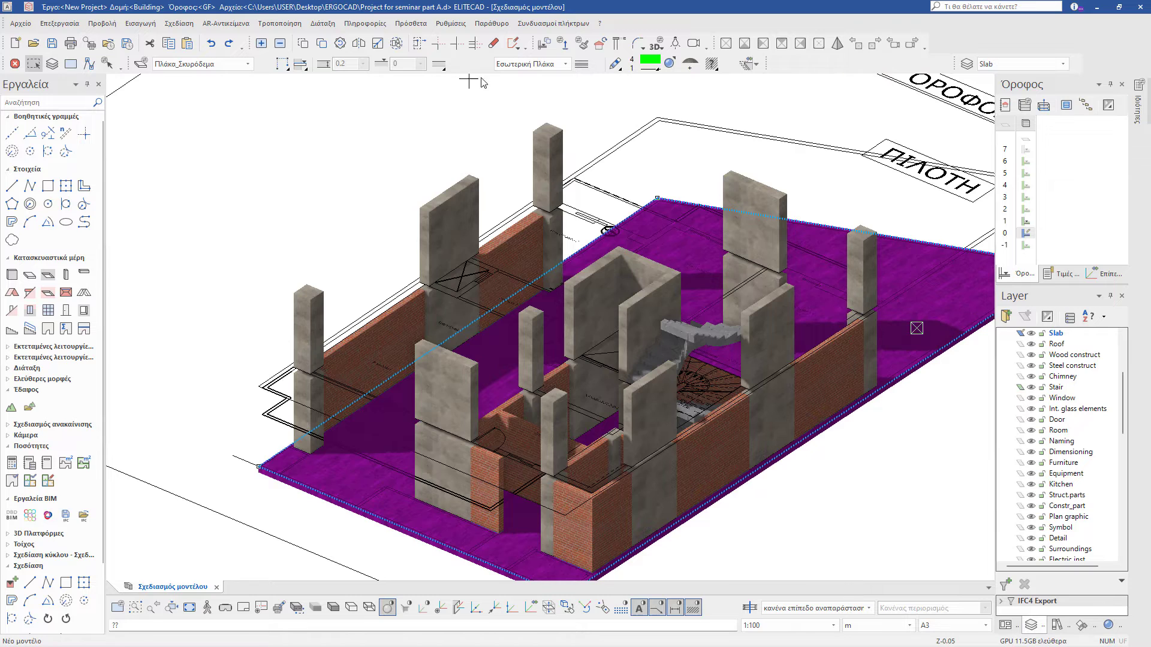
click(543, 48)
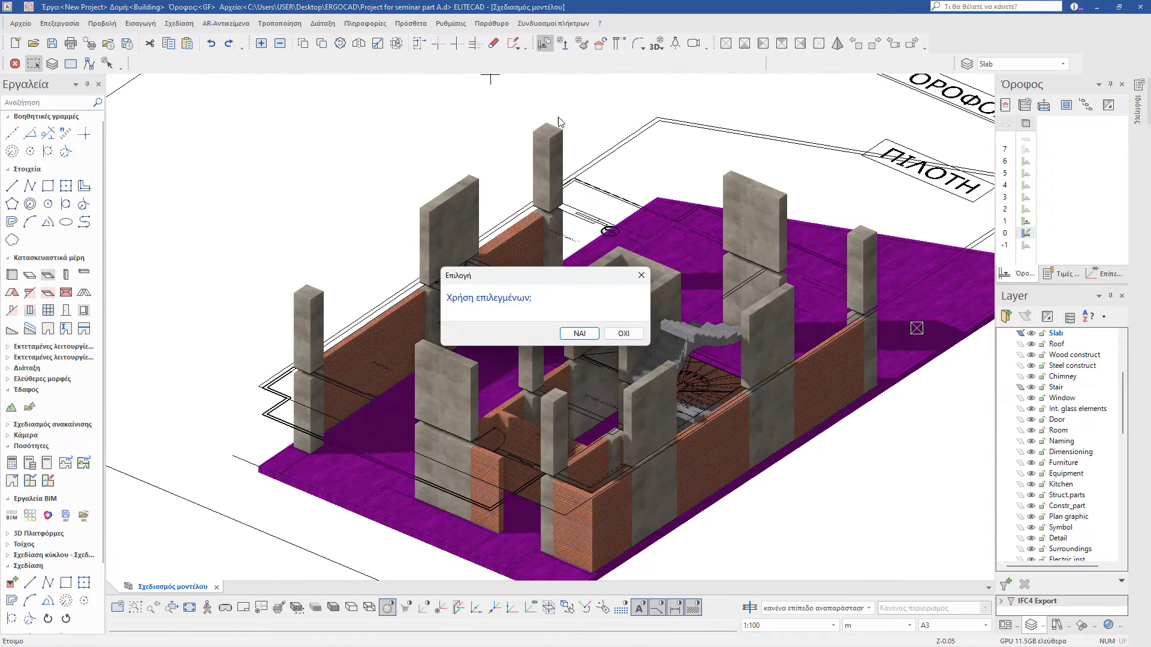
click(580, 333)
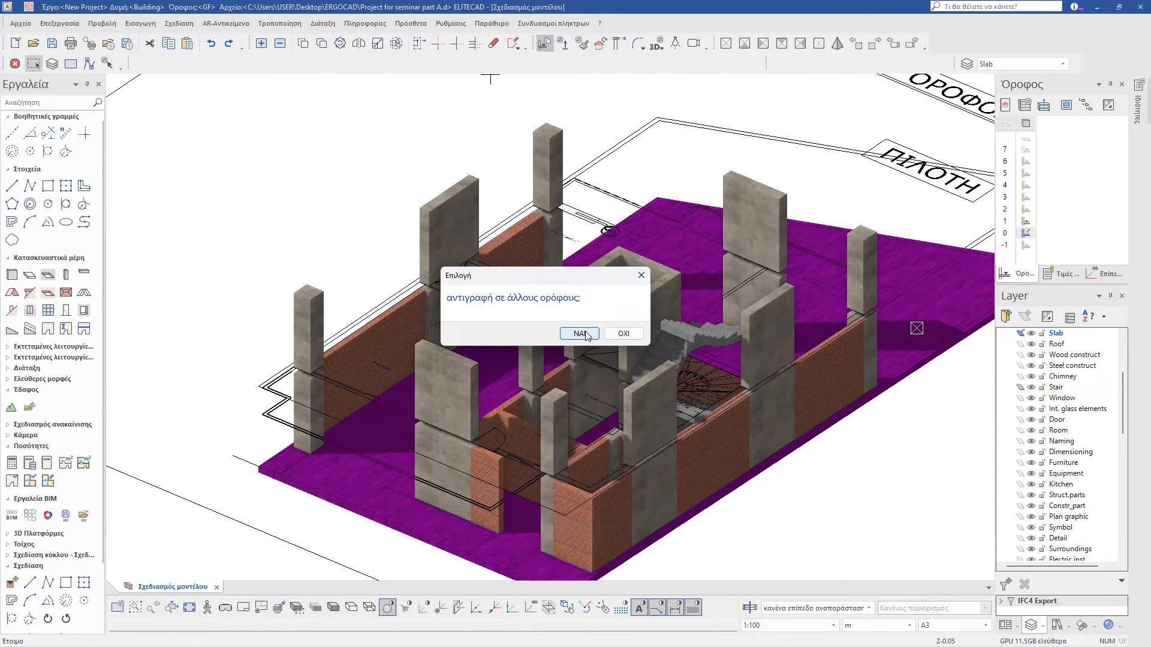
click(581, 335)
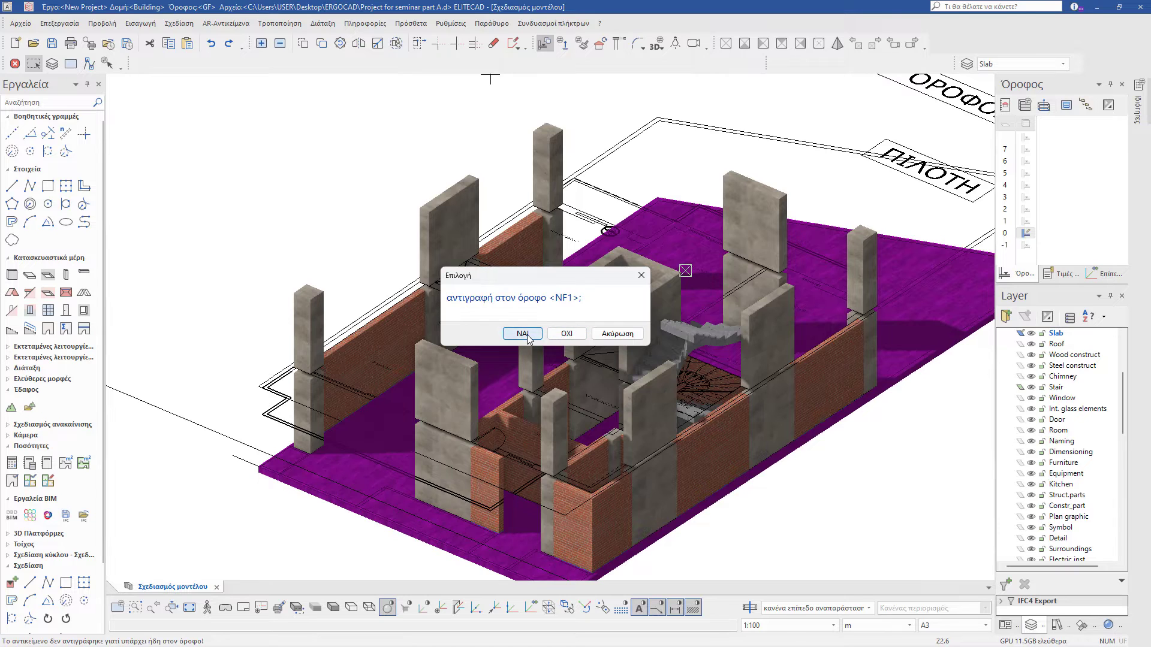
click(523, 334)
click(564, 337)
click(564, 338)
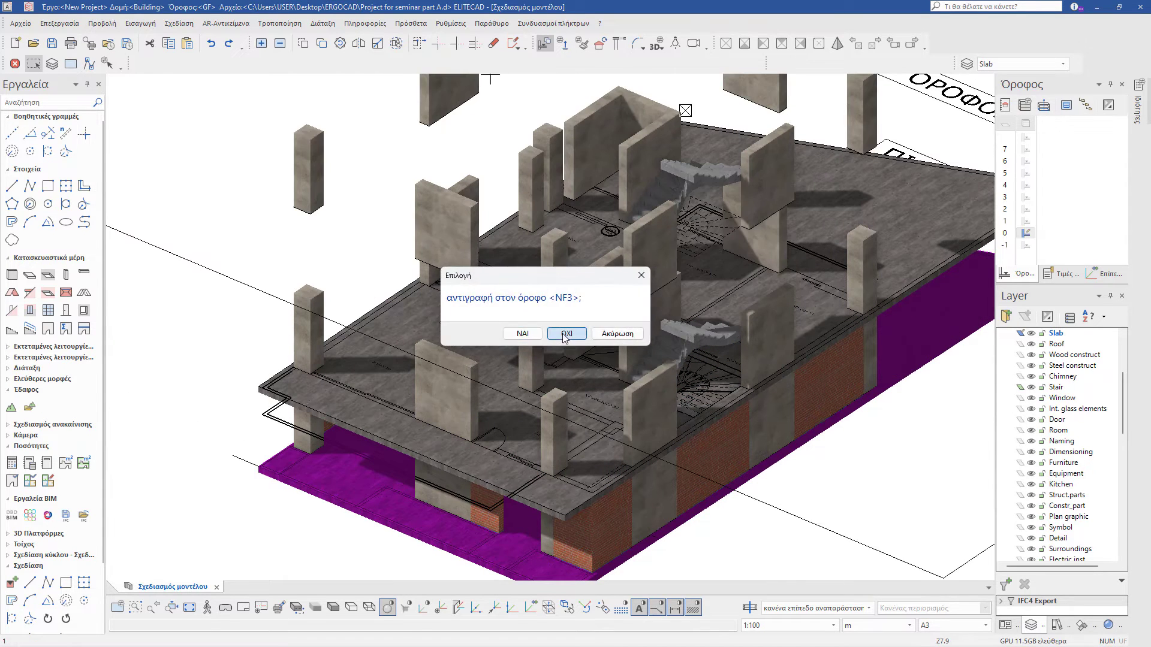
click(564, 338)
click(564, 337)
click(564, 338)
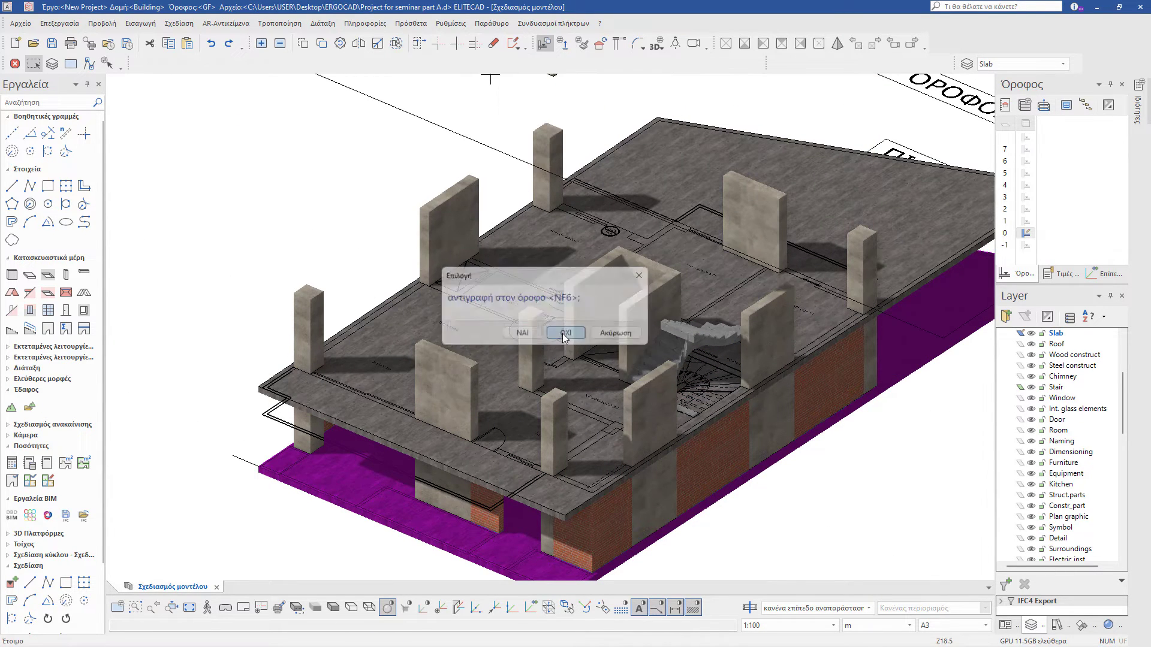
click(564, 337)
click(563, 337)
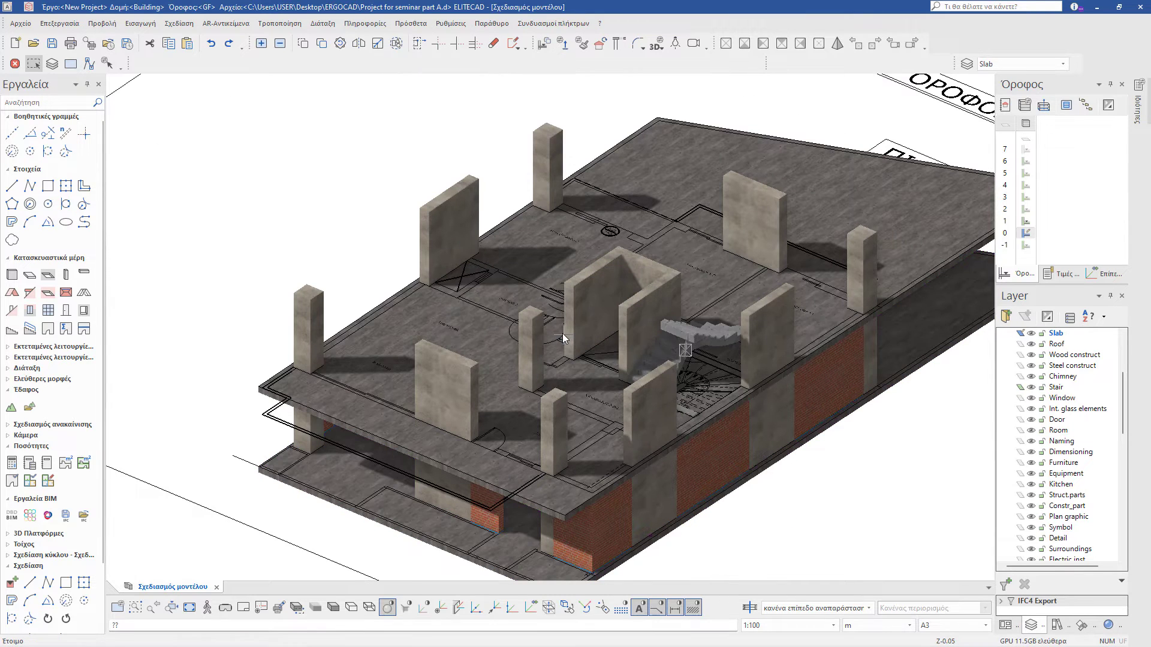
Step: On floor 1, move the slab's two corners at the plan's lower end up to the building's outer wall line
click(1026, 221)
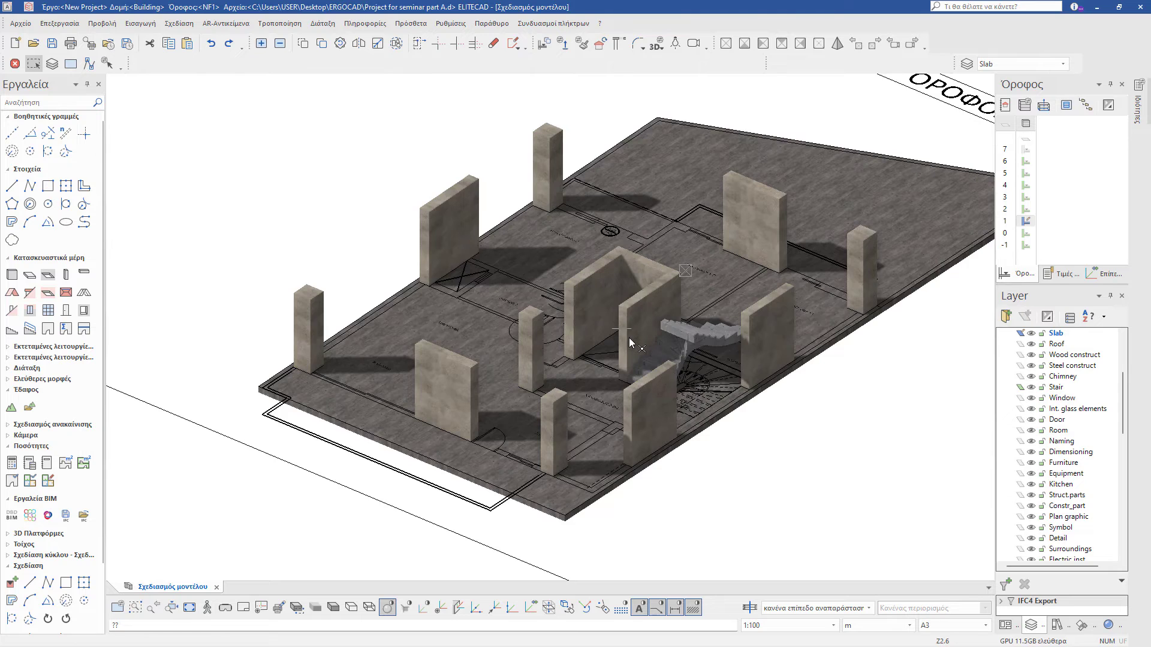
key(F5)
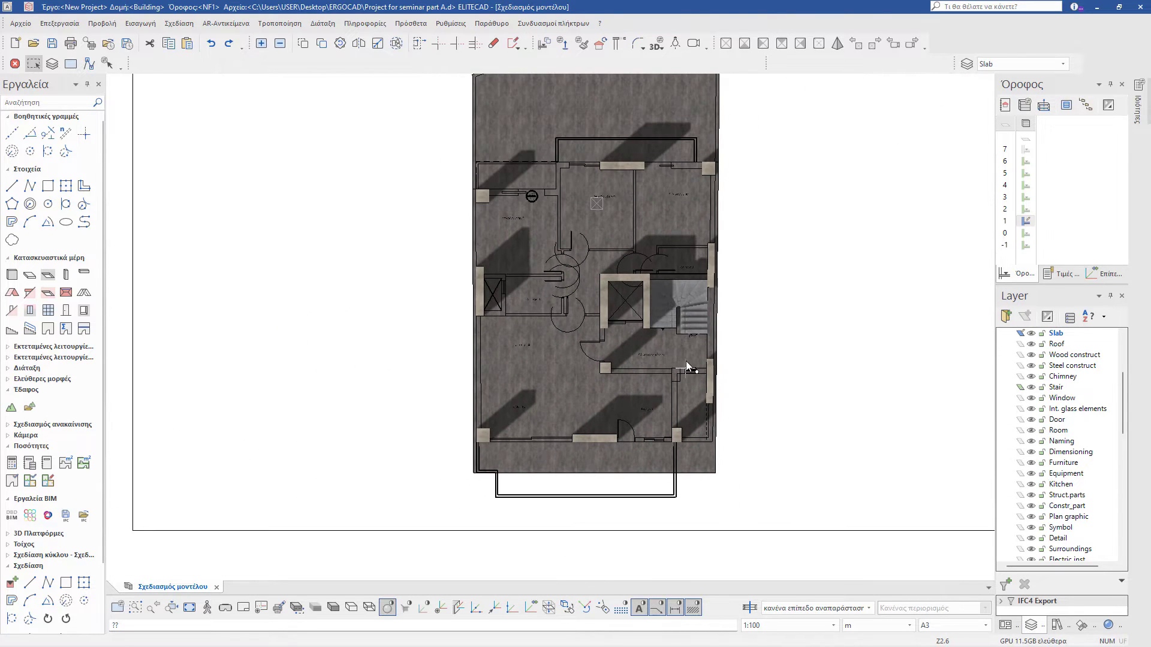
scroll(687, 366, down, 1)
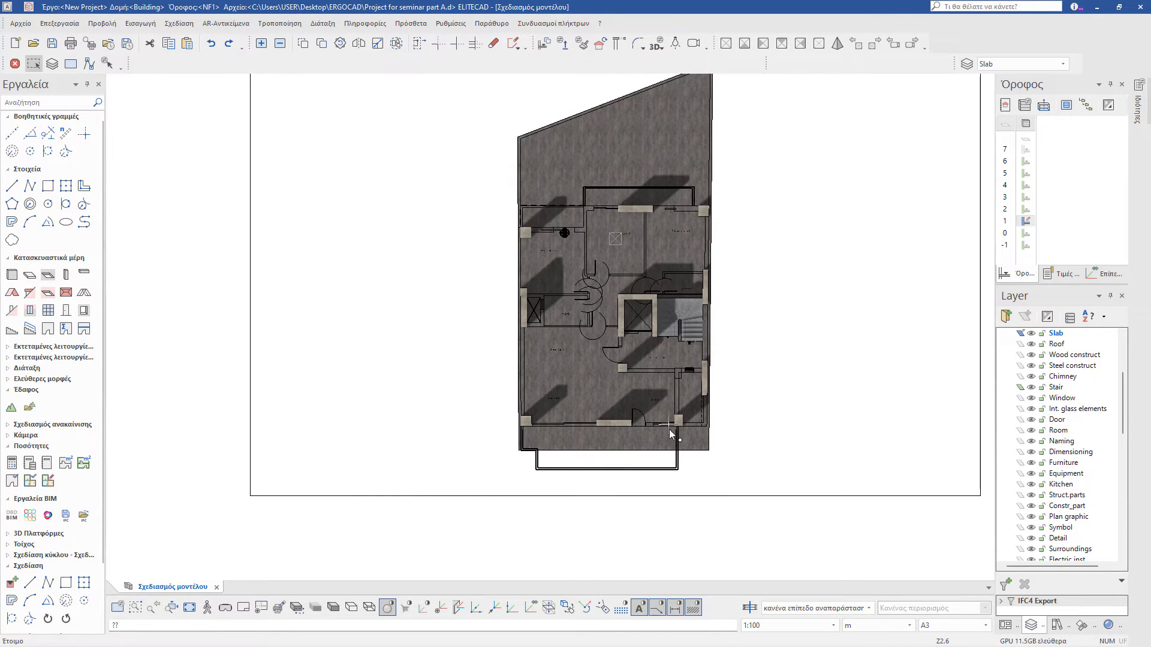
click(655, 441)
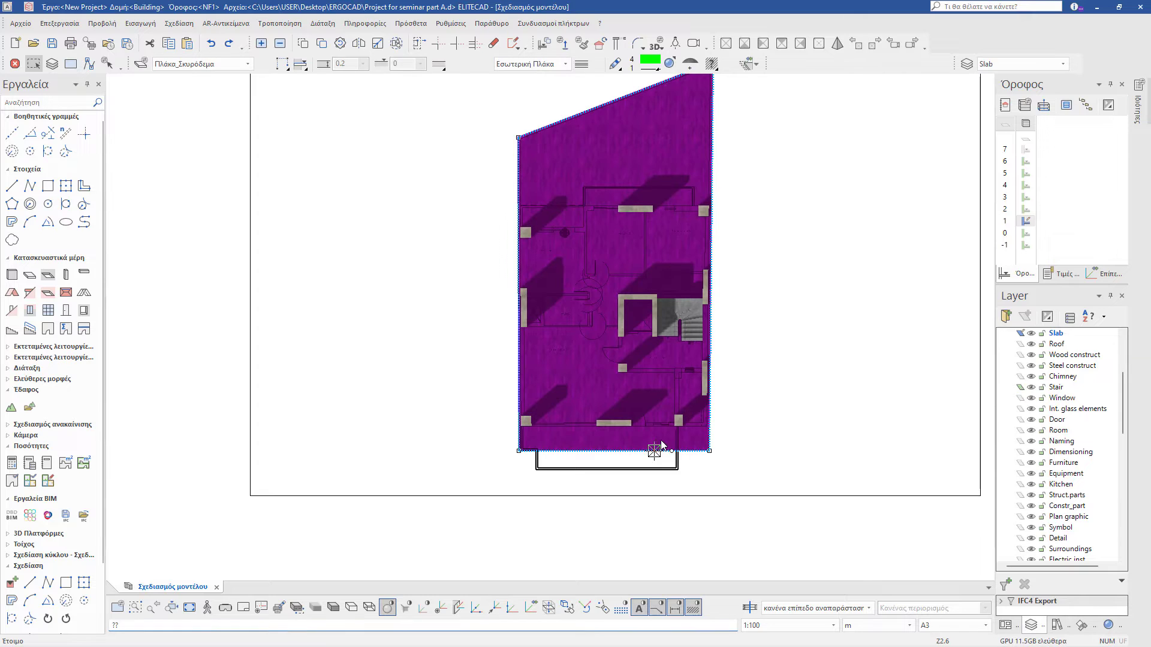
scroll(709, 451, up, 2)
click(709, 451)
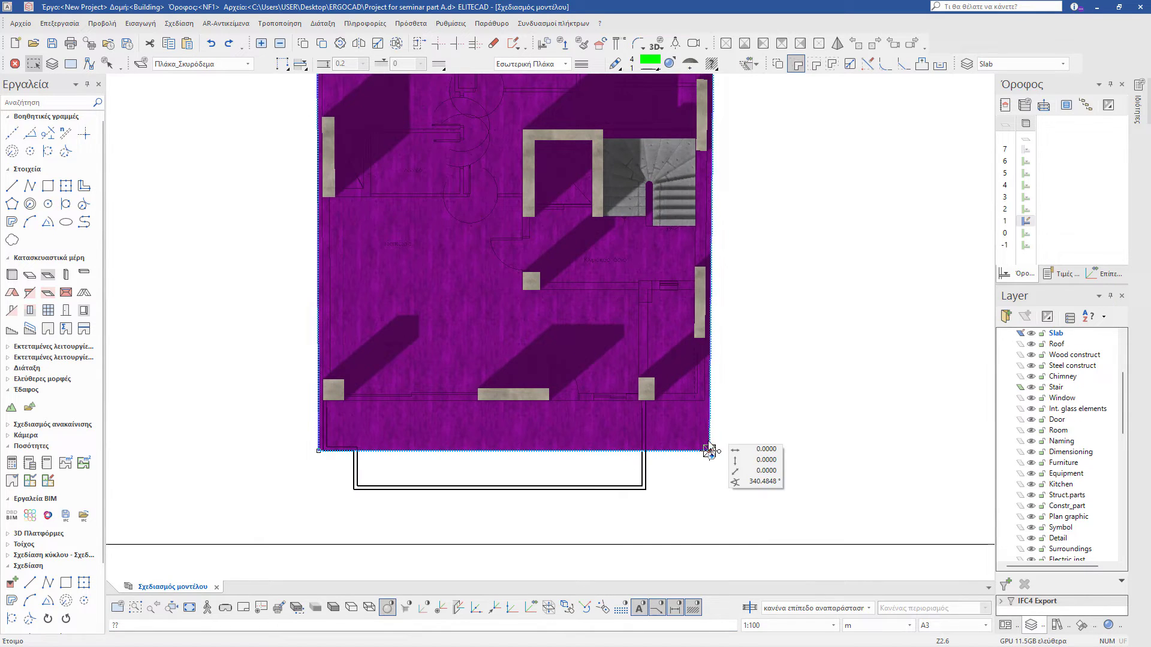
click(704, 401)
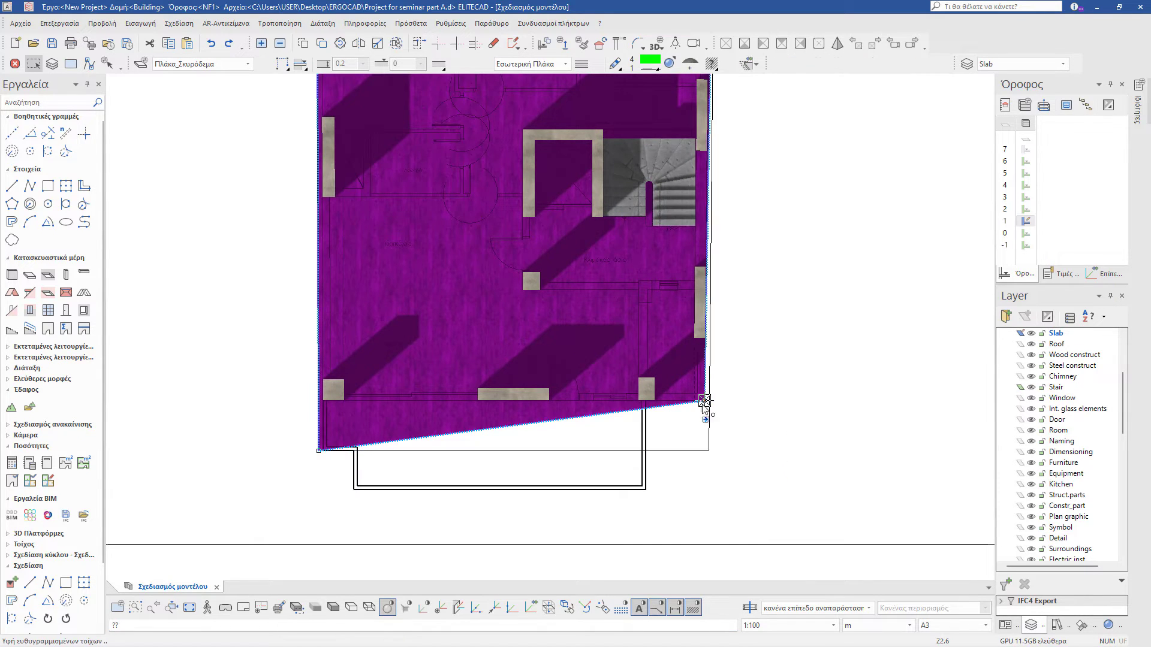
click(319, 449)
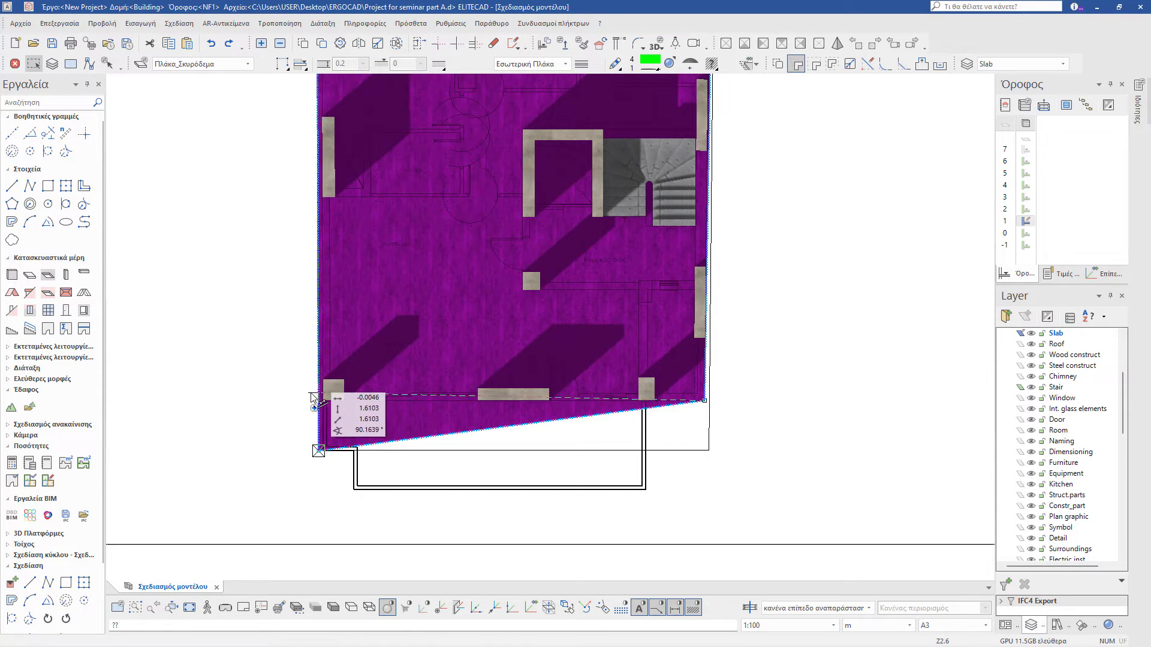
scroll(313, 397, up, 2)
click(333, 405)
scroll(477, 421, down, 2)
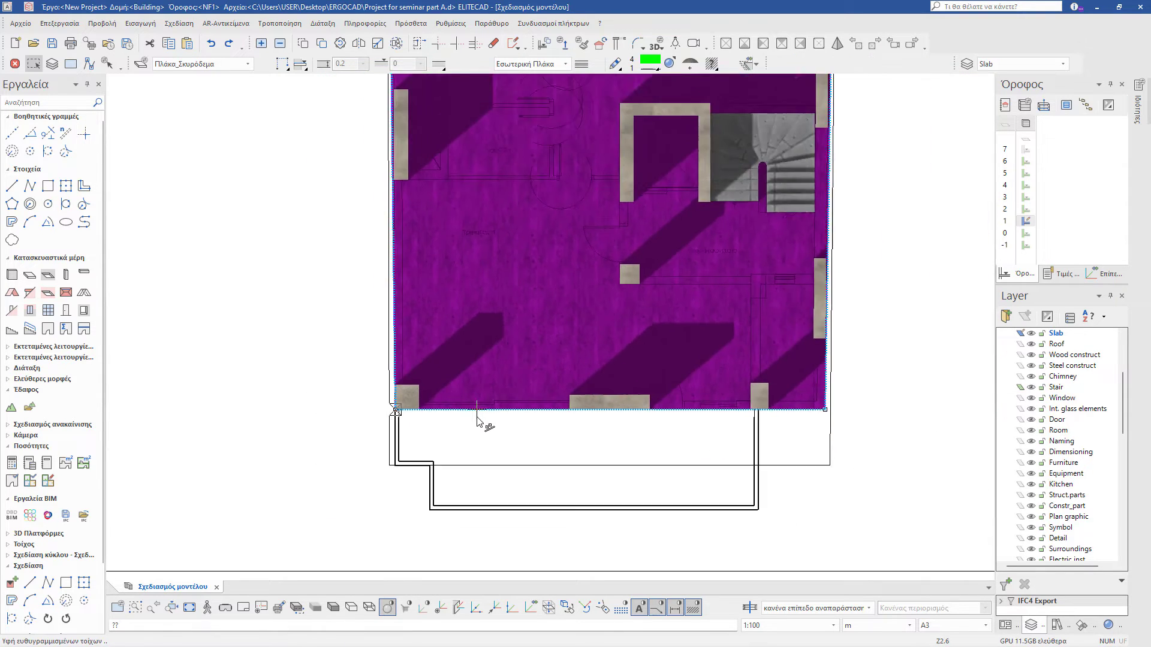
Step: Move the slab's two corners at the plan's upper end, along the slanted plot boundary, down to the building's outer wall line
scroll(478, 421, down, 3)
scroll(662, 180, down, 2)
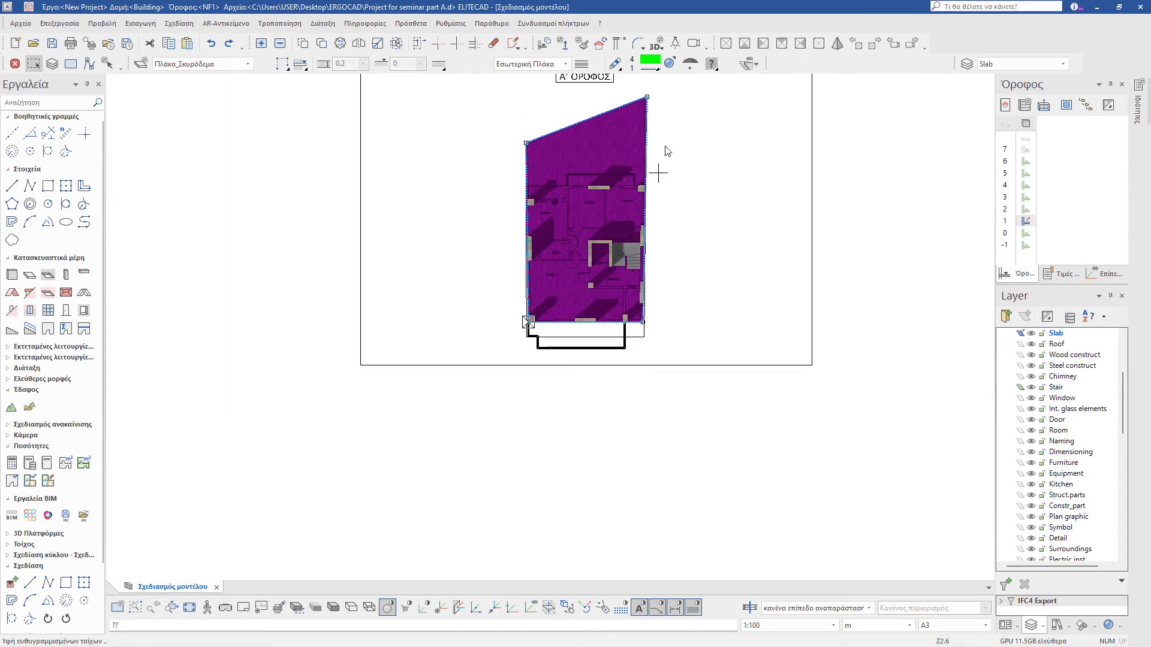
scroll(647, 97, up, 4)
click(646, 96)
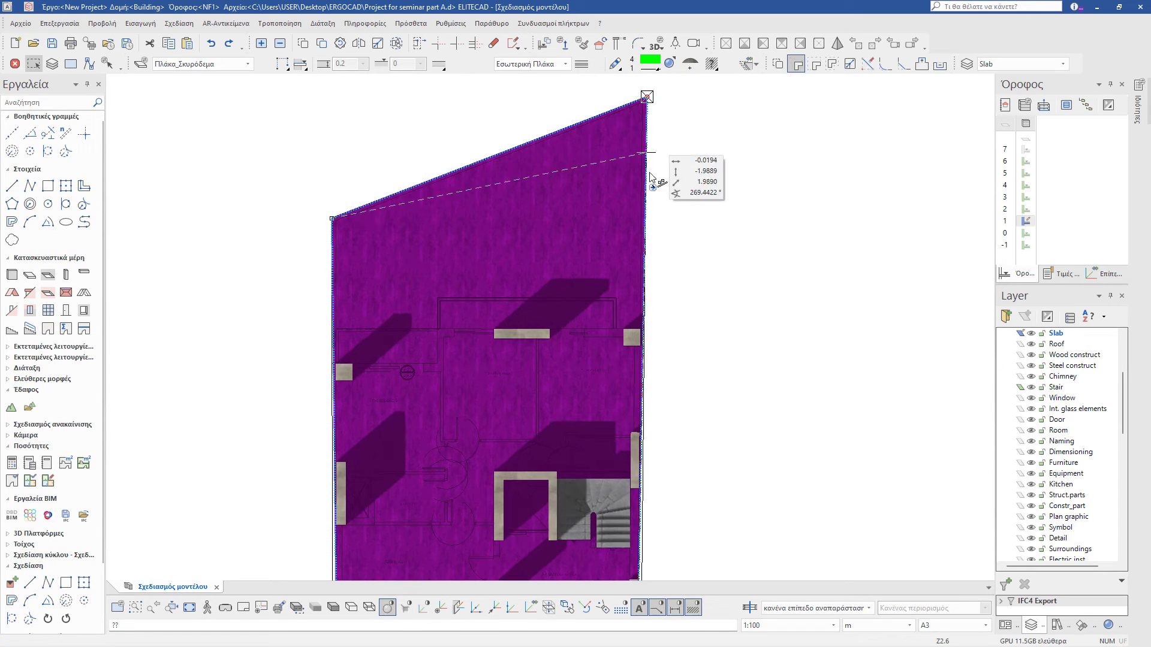
click(640, 328)
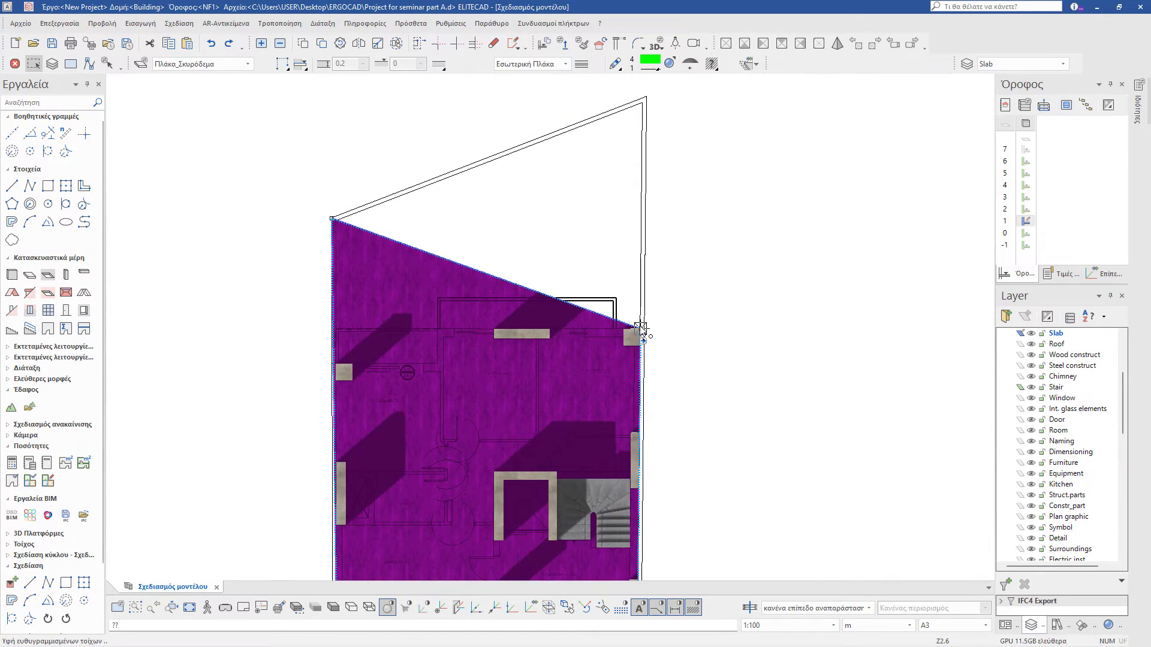
click(332, 219)
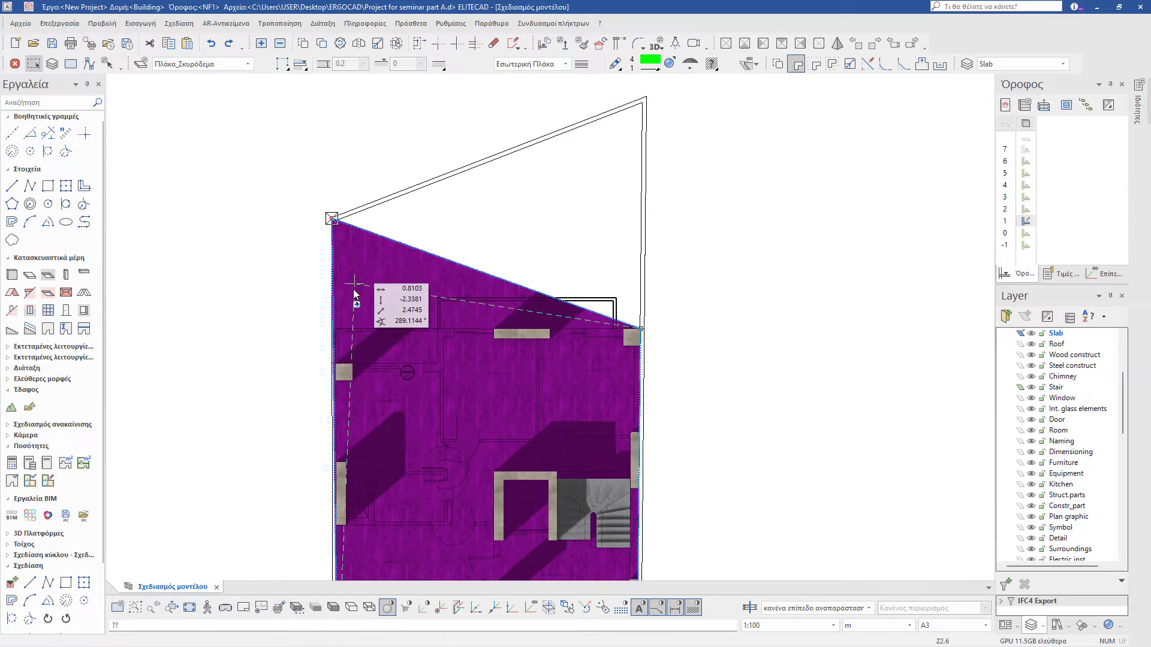
scroll(332, 354, up, 2)
scroll(332, 354, up, 2)
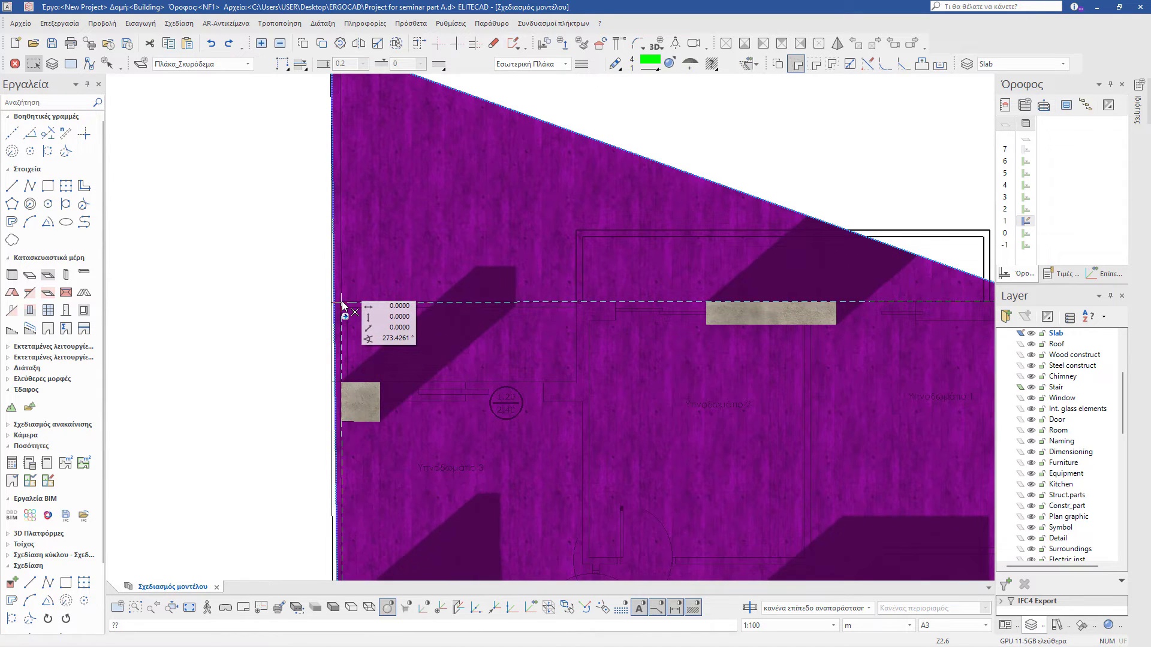
click(342, 304)
scroll(750, 364, down, 4)
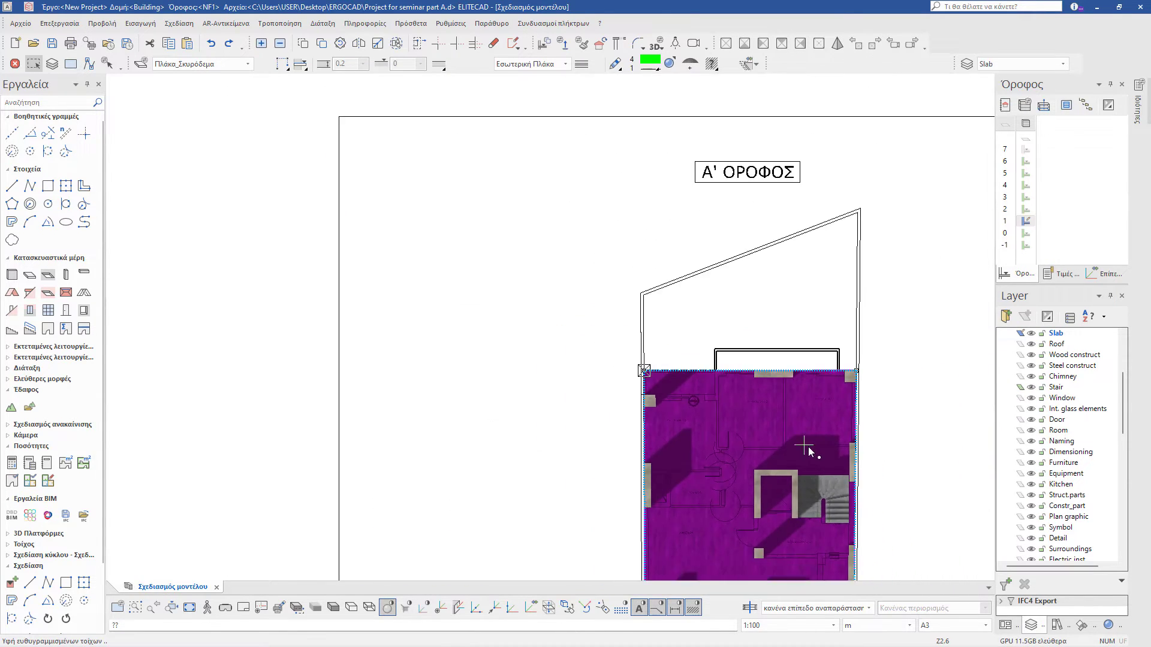
Step: Cut a polygonal stairwell opening in the balcony-shaped slab, following the outline of the winder staircase
key(Page_Down)
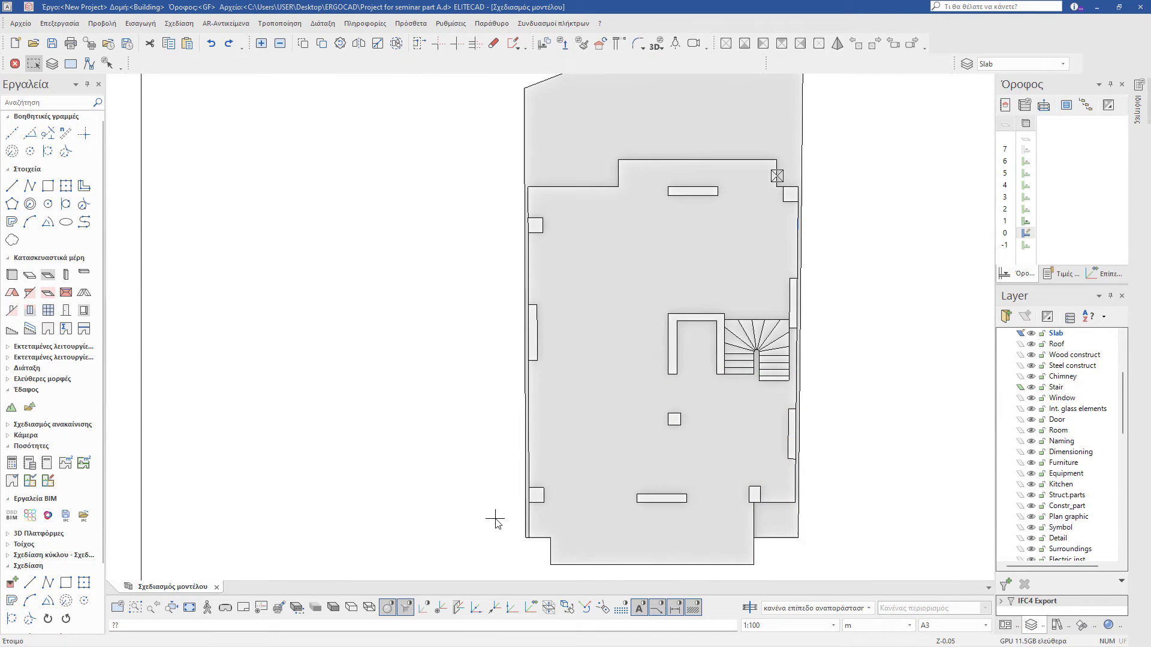
click(607, 313)
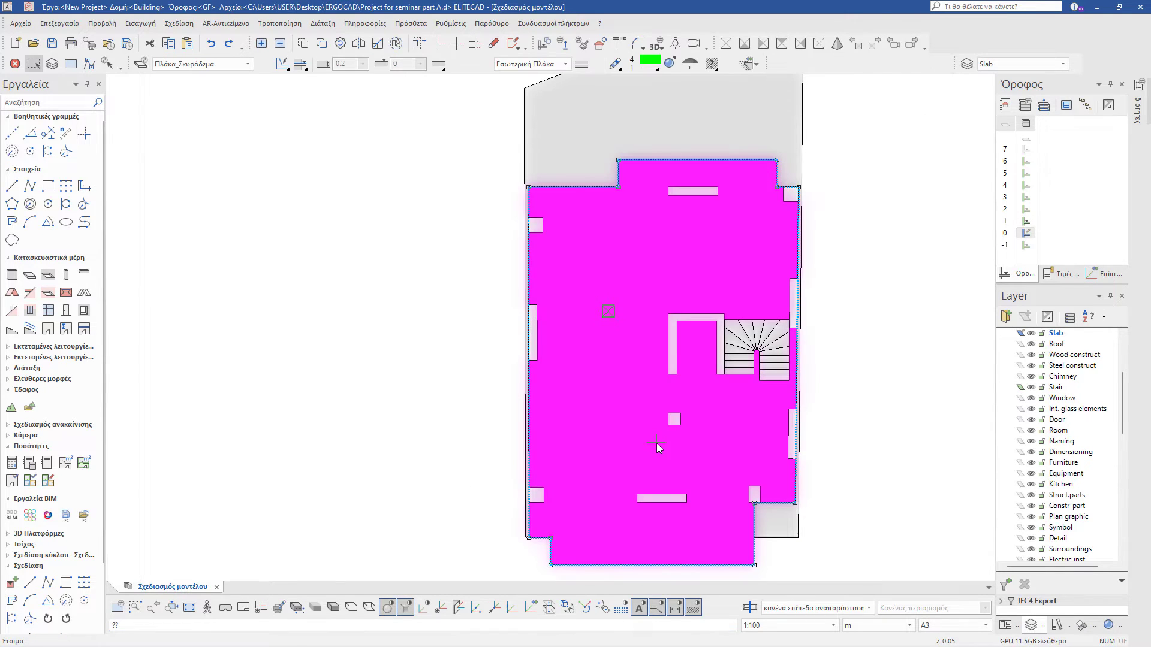
click(777, 172)
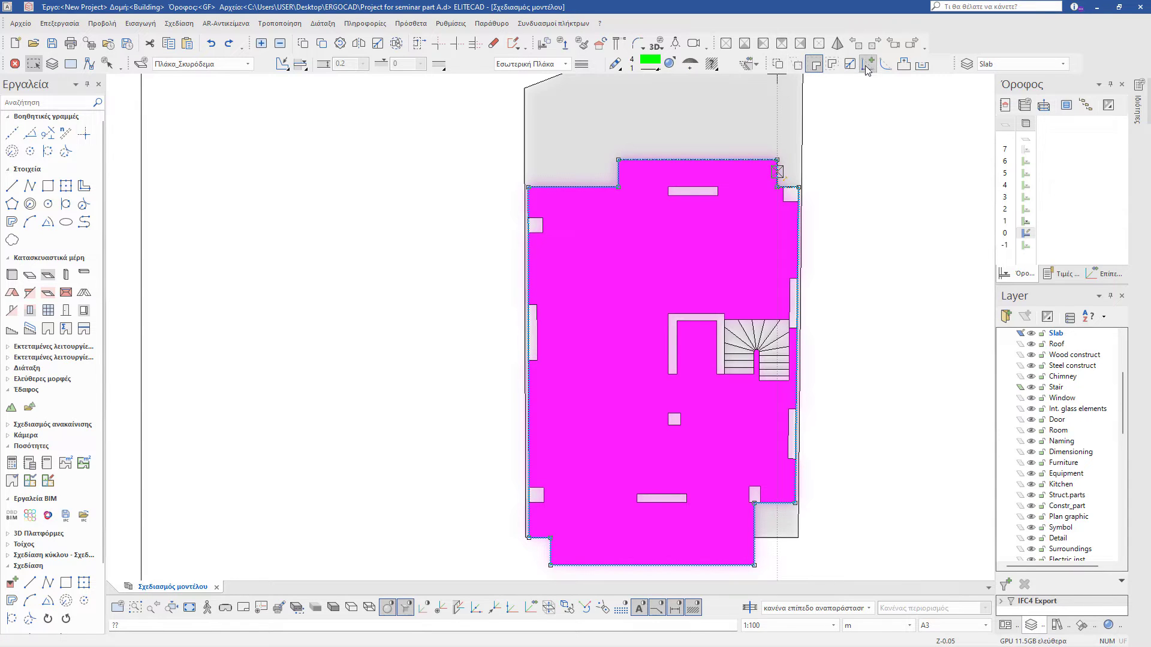
click(921, 67)
scroll(847, 446, up, 5)
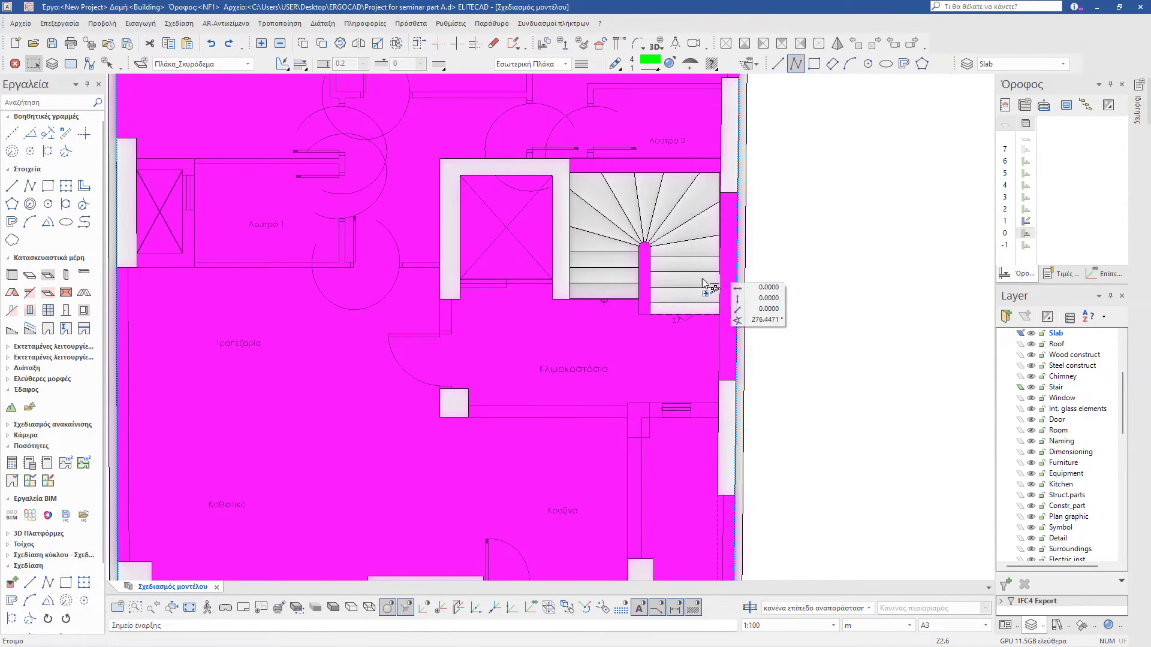
click(569, 172)
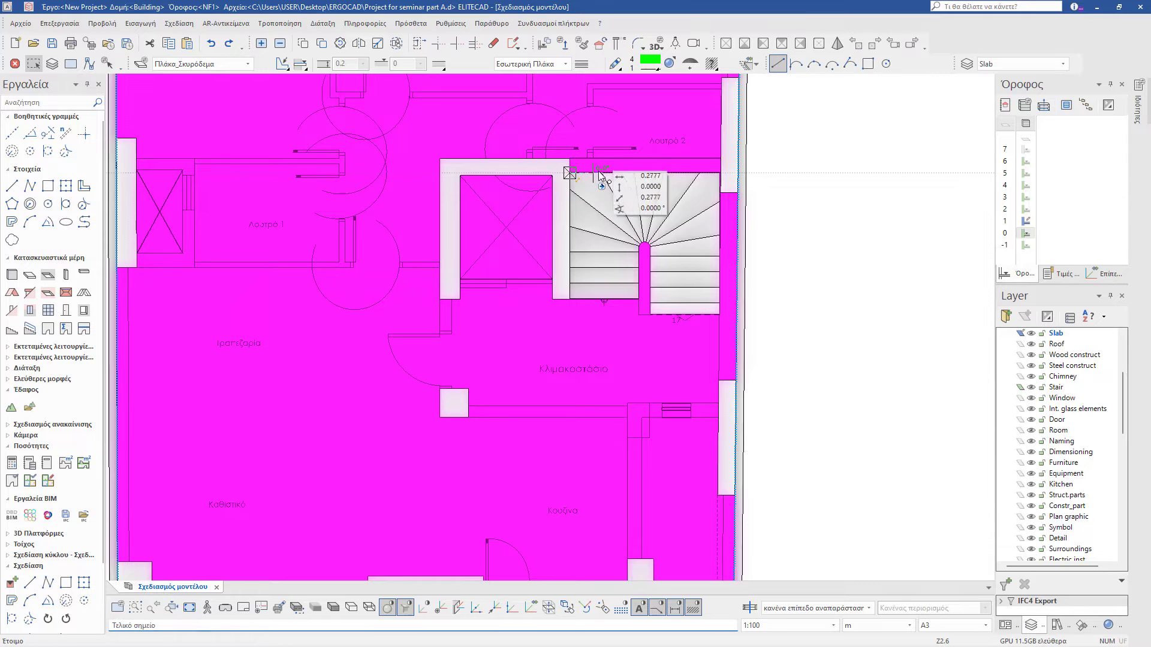
click(720, 173)
click(724, 322)
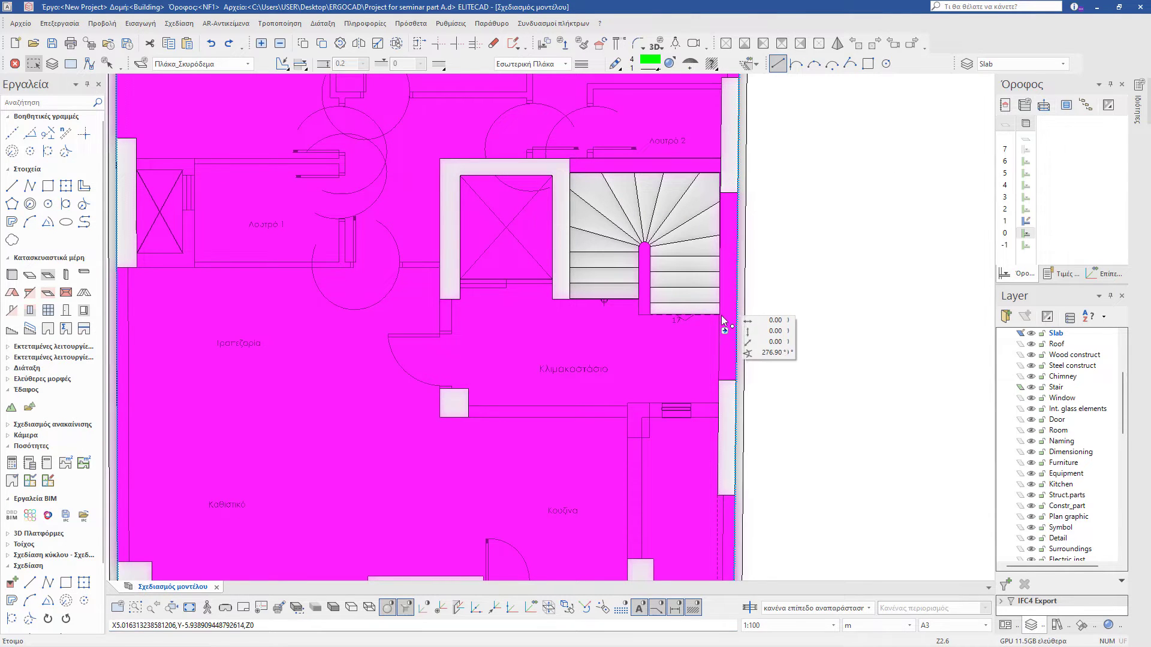
click(652, 316)
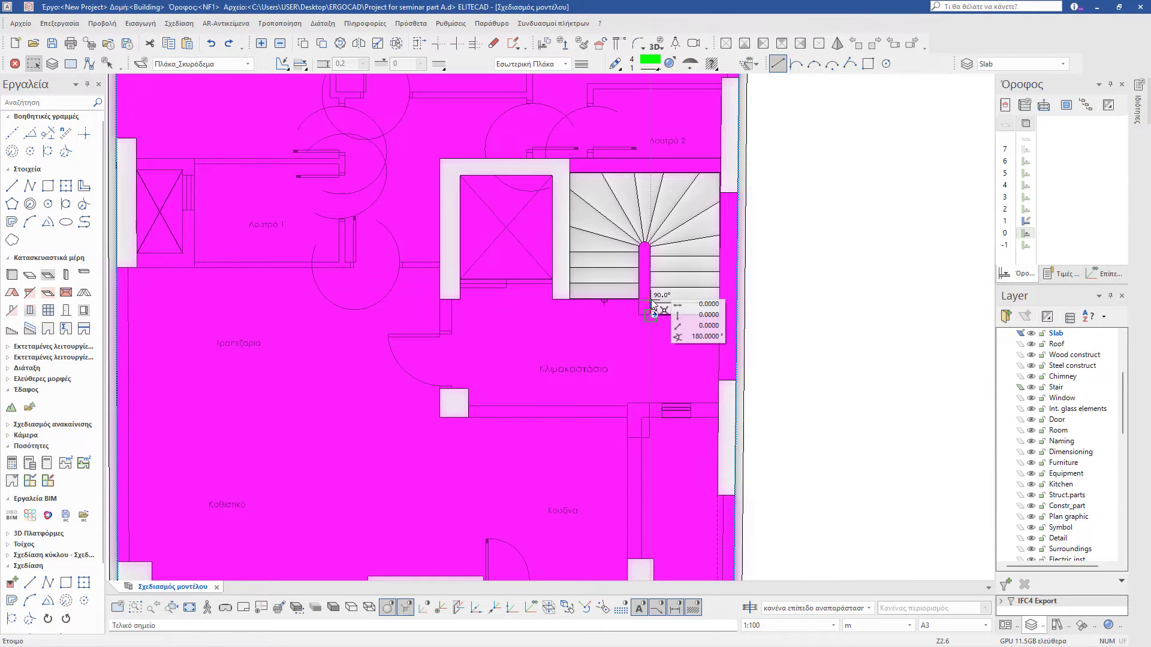
click(570, 298)
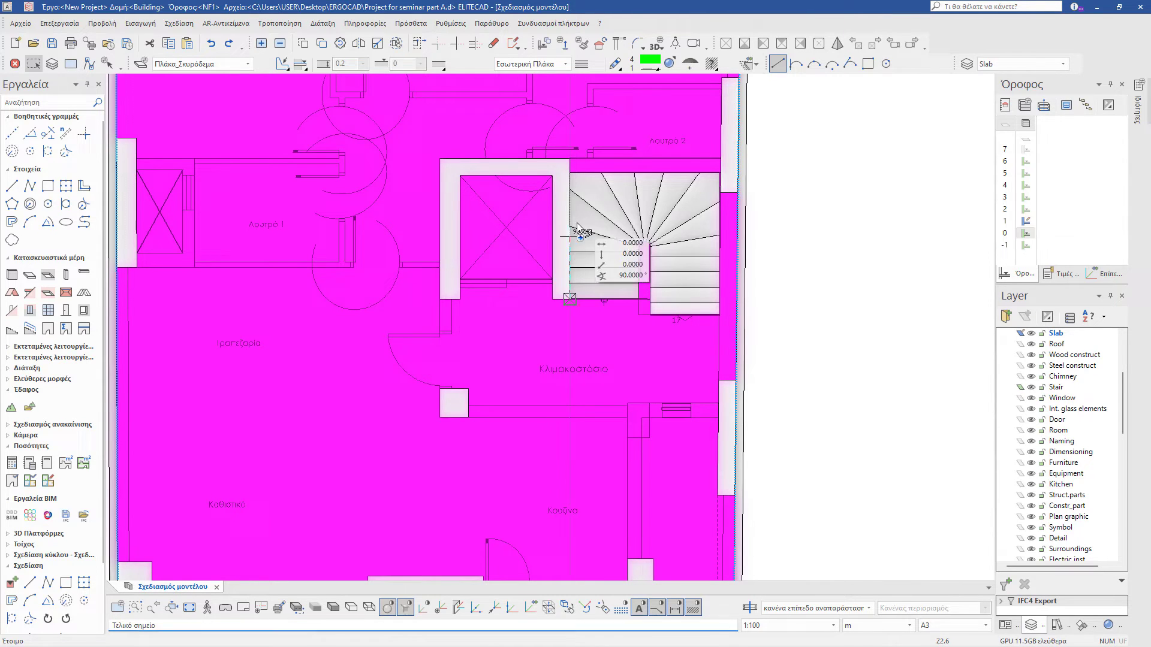
click(571, 174)
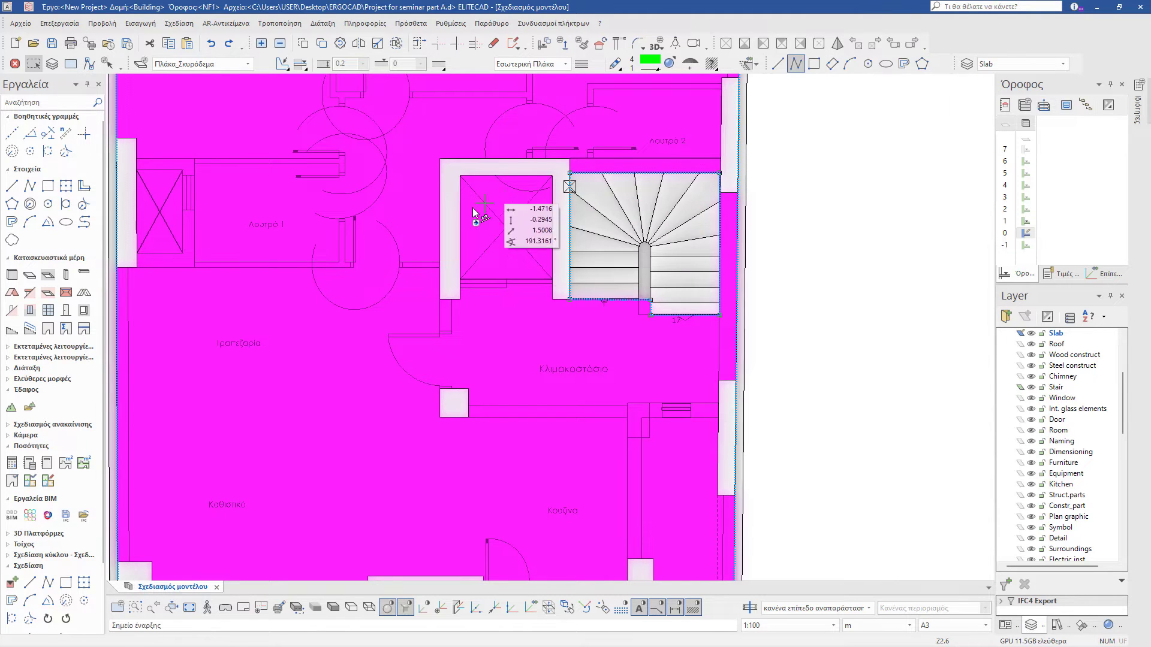
Step: Cut a rectangular elevator opening in the floor 1 slab, following the inner faces of the shaft walls
click(460, 176)
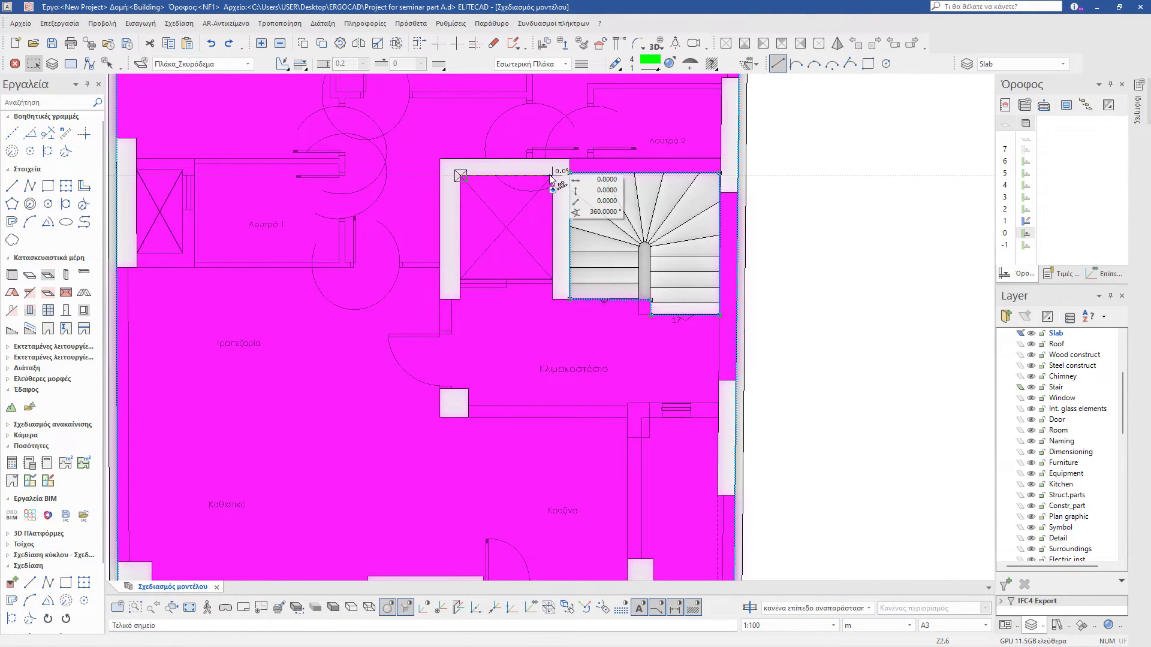
click(552, 176)
click(552, 278)
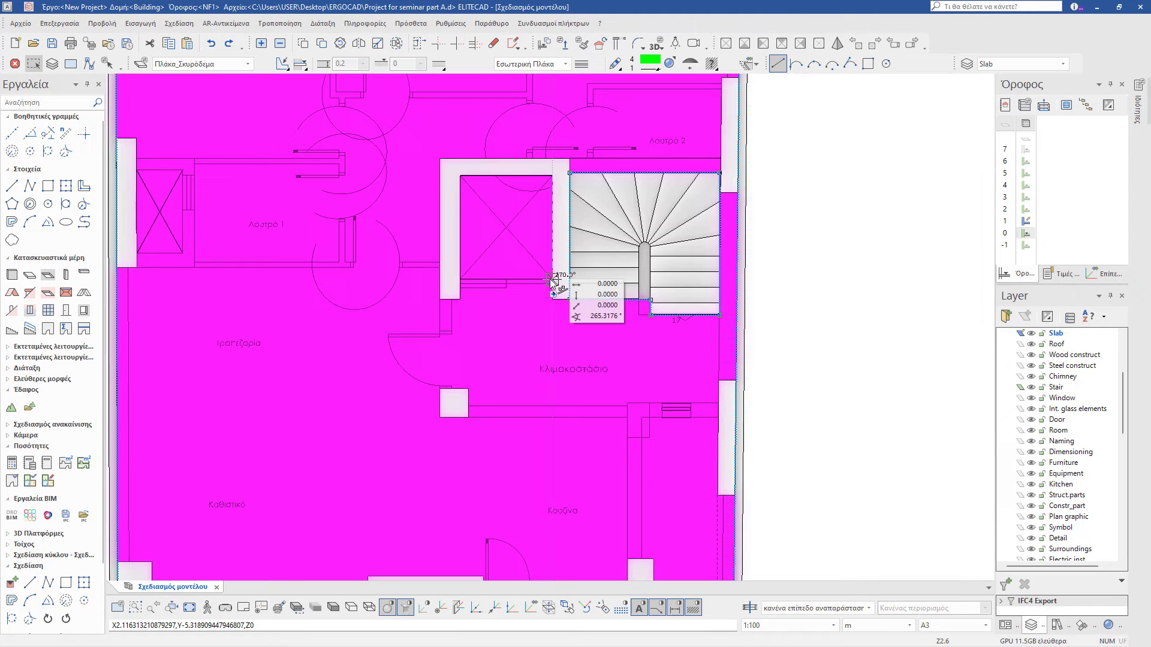
click(461, 279)
click(460, 175)
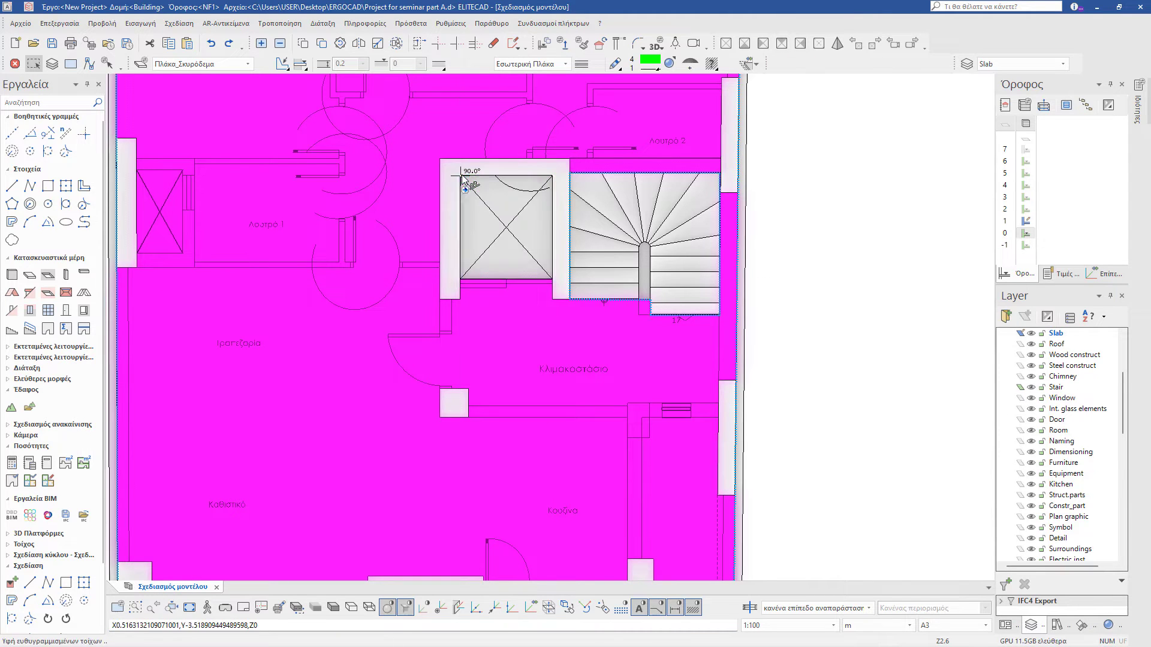
right_click(565, 304)
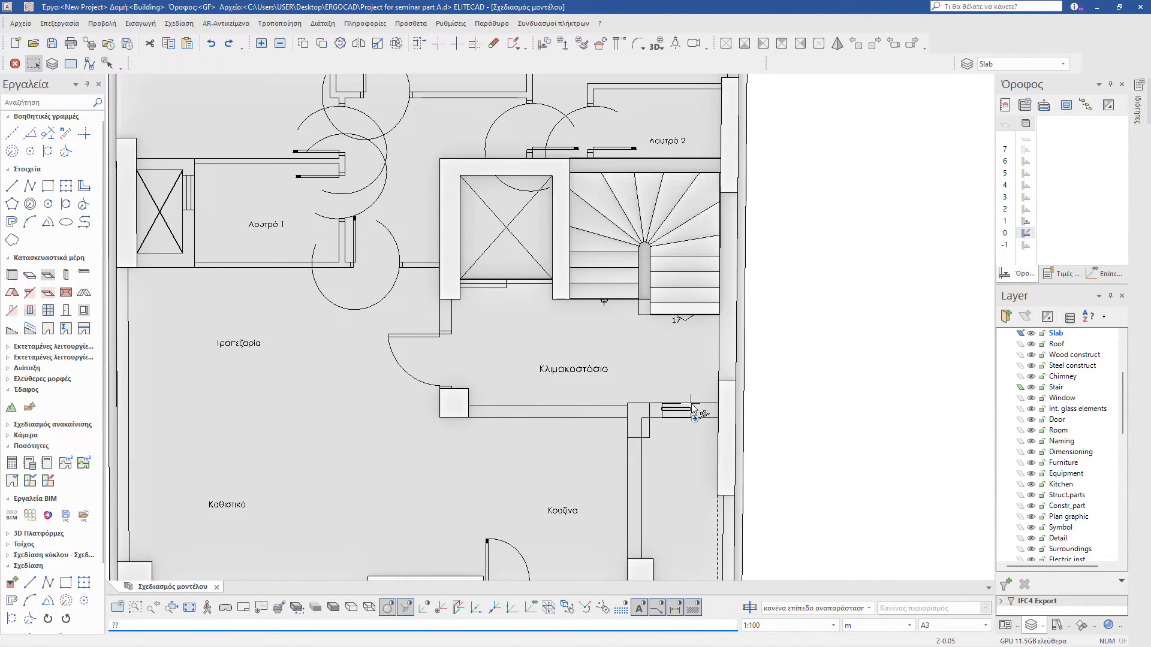
Step: Show the model as a textured 3D view and inspect the slab's stairwell and elevator openings
key(ctrl+3)
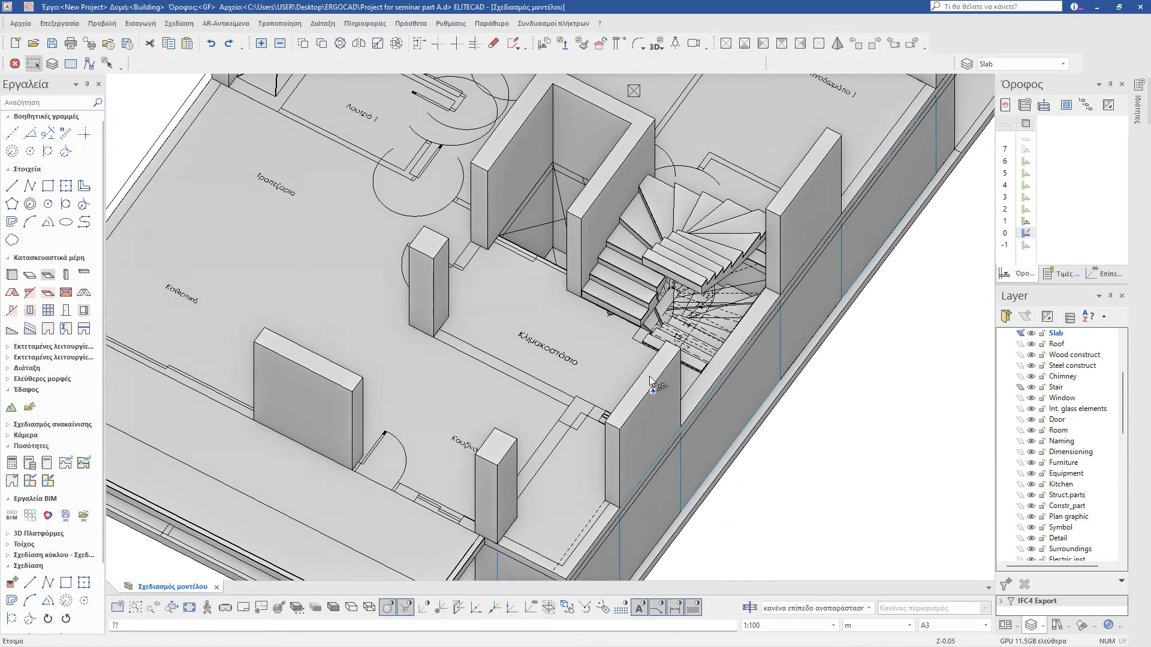
click(332, 608)
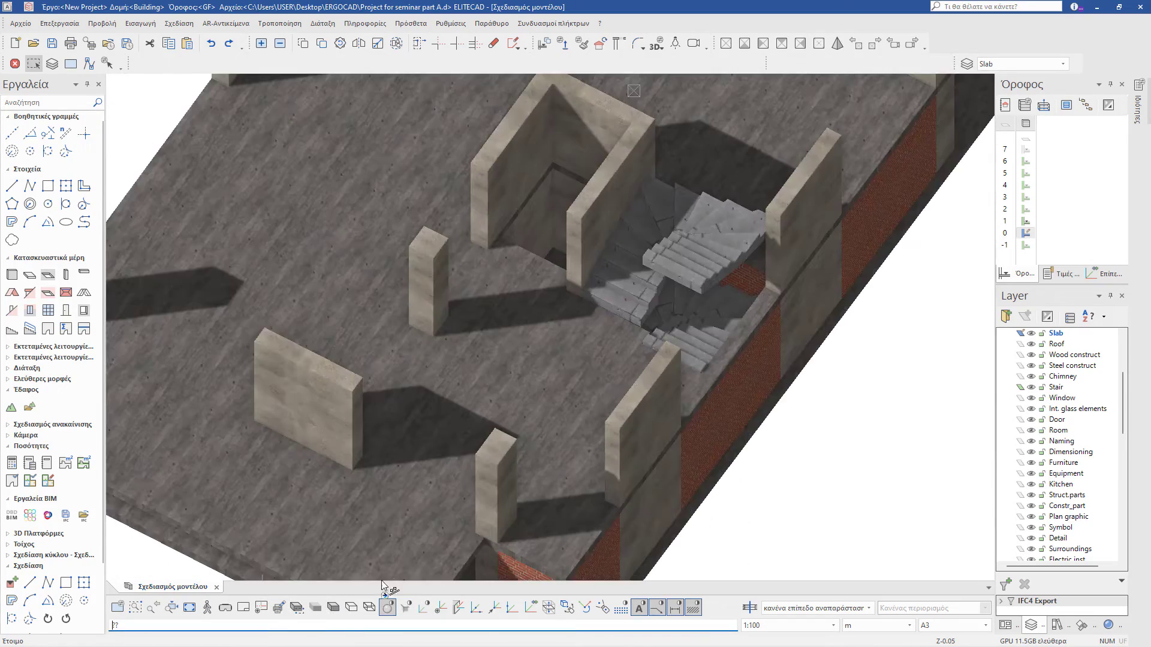
middle_drag(544, 461, 527, 478)
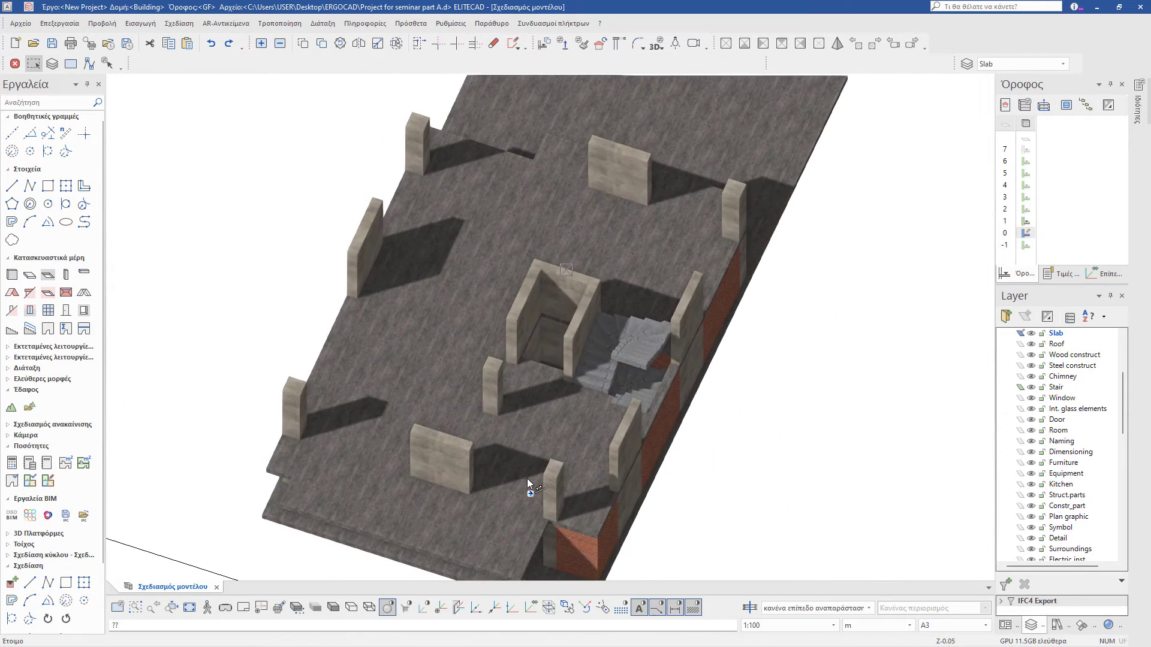
Step: On floor 1, extend the horizontal brick wall at the recessed balcony to meet the short perpendicular wall, closing their corner
click(1025, 221)
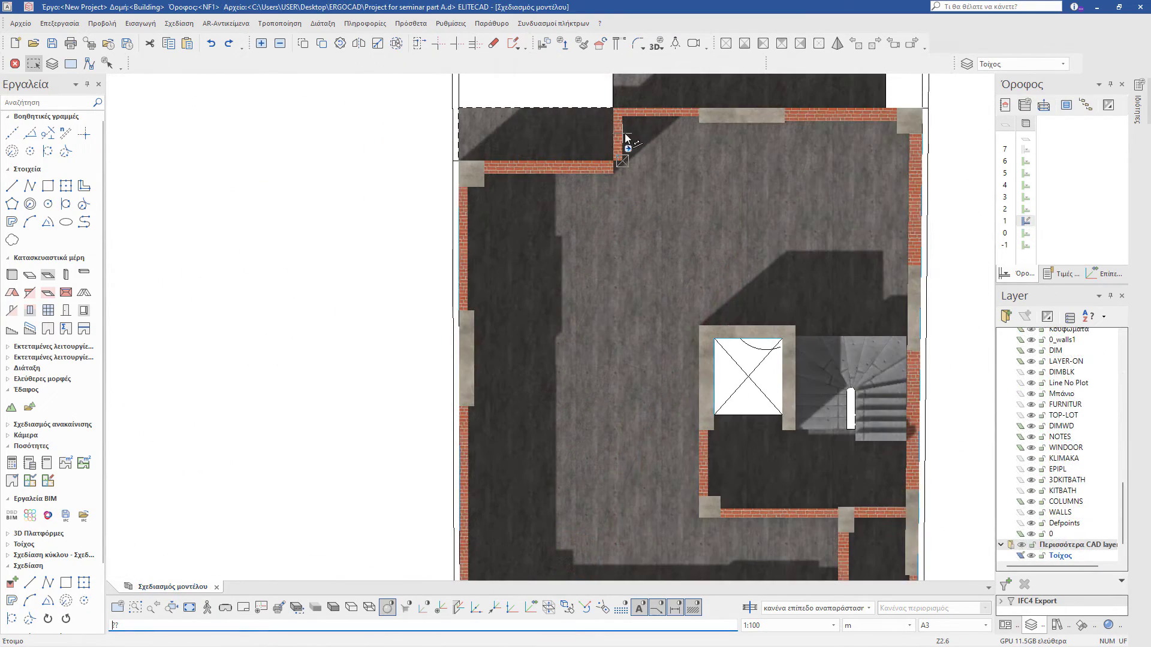
click(617, 144)
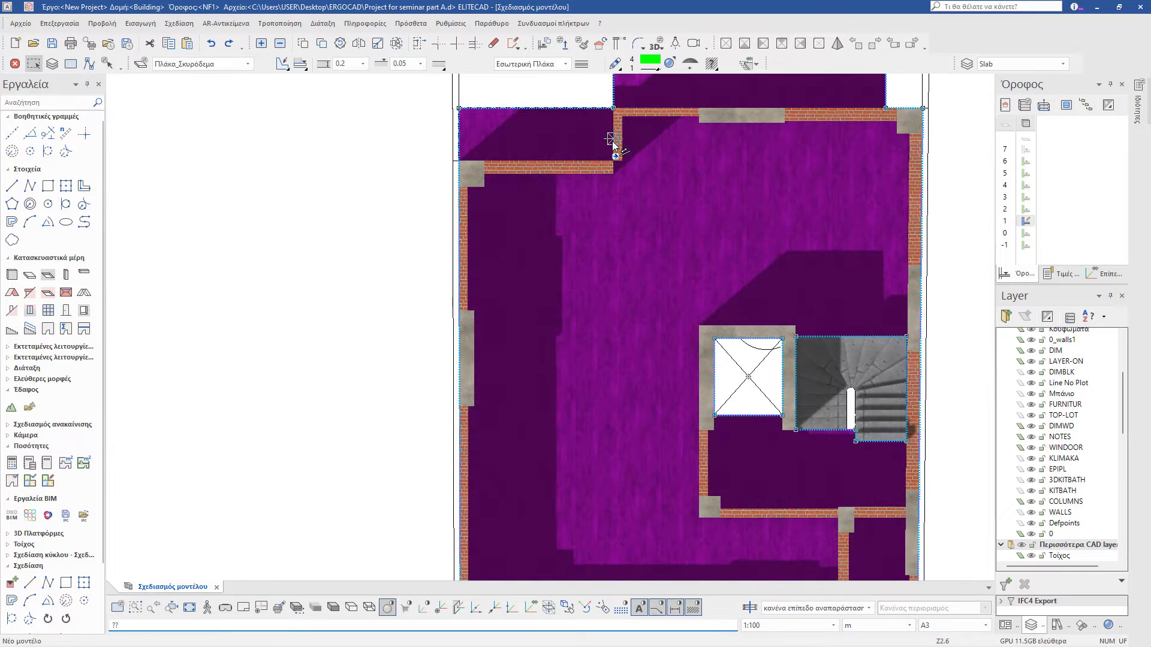
click(619, 144)
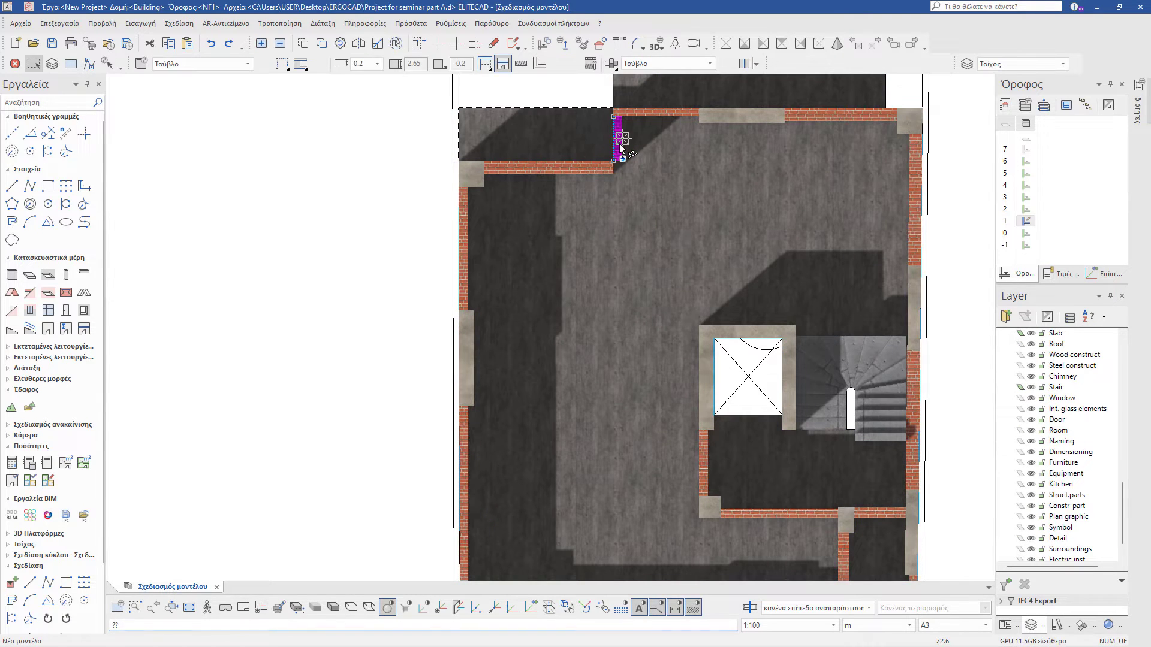
click(438, 44)
click(577, 174)
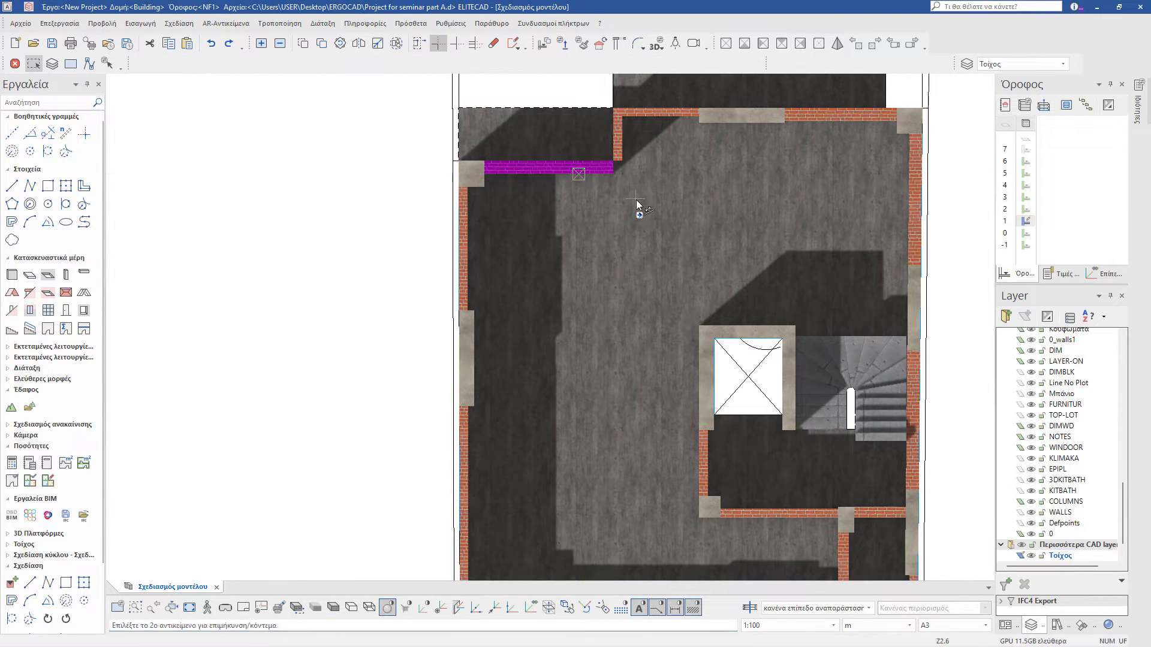
click(620, 155)
scroll(650, 172, up, 3)
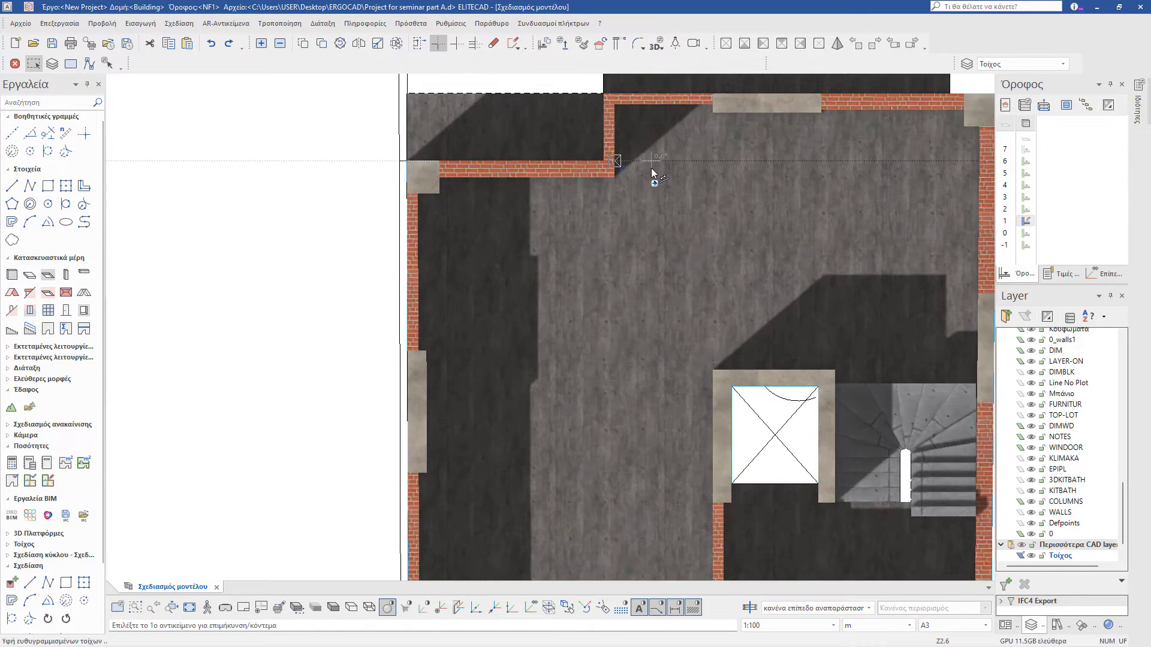
scroll(651, 174, down, 2)
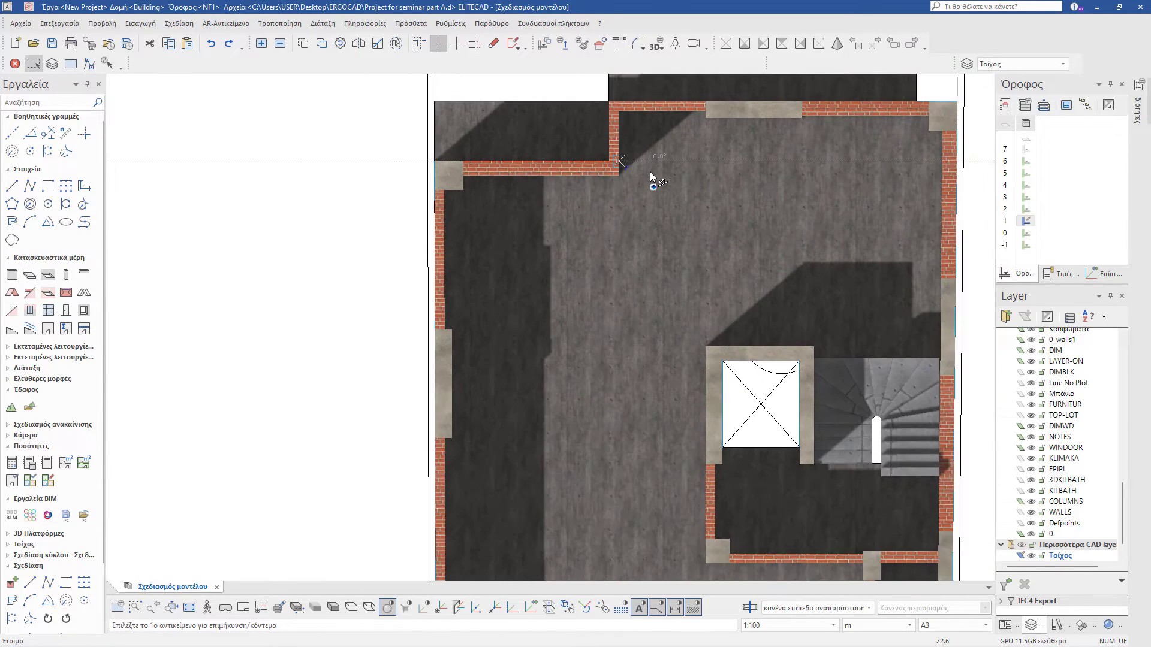
scroll(660, 180, down, 2)
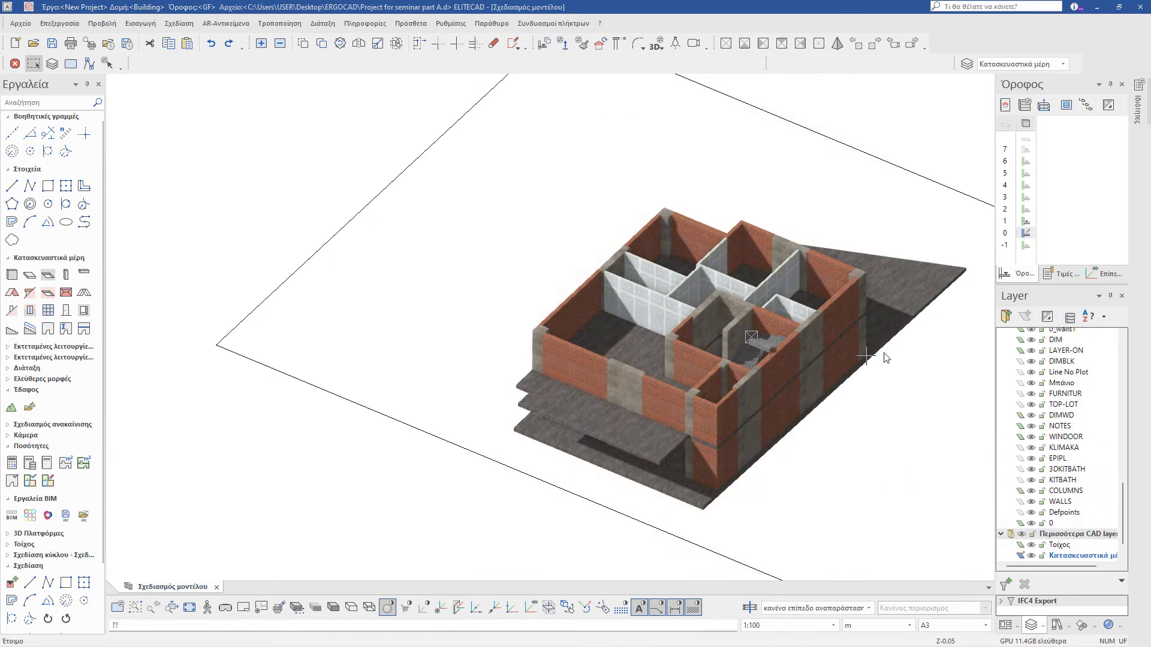
Step: Make floor 1 active and show its plan in wireframe display
click(1026, 223)
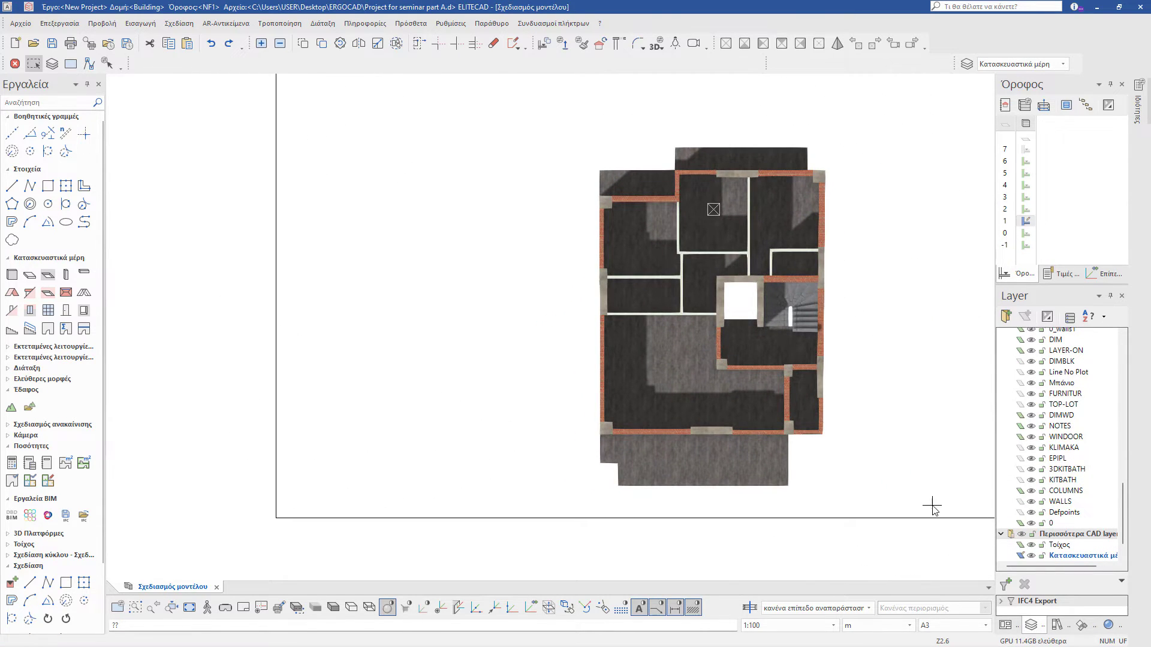
scroll(952, 473, up, 1)
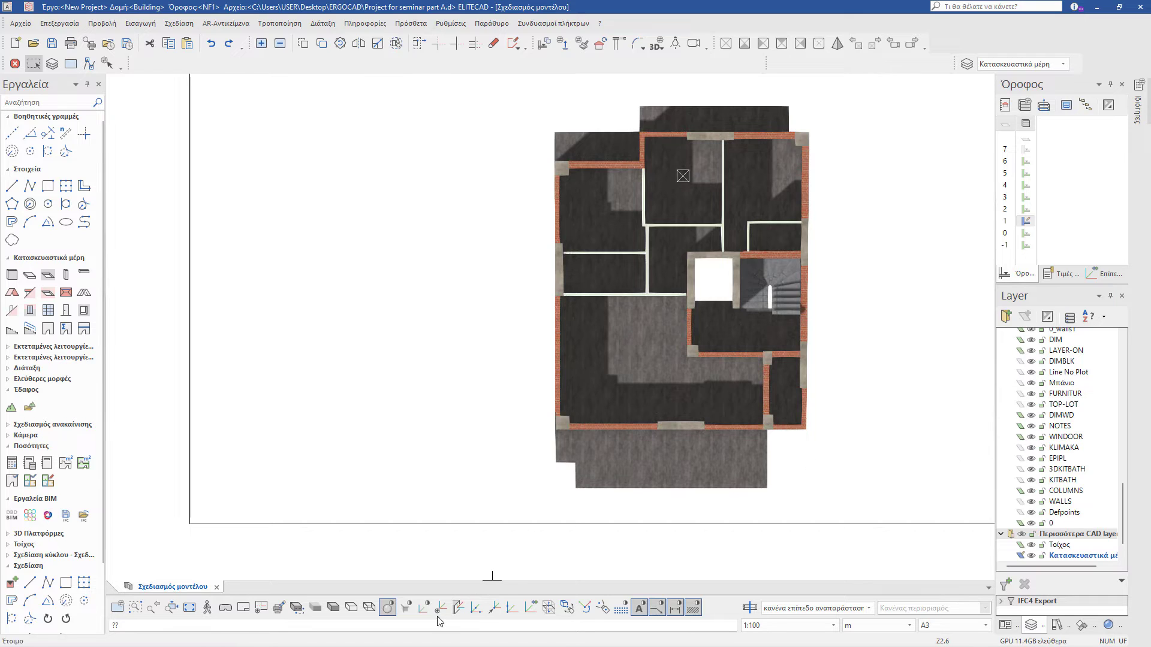
click(368, 612)
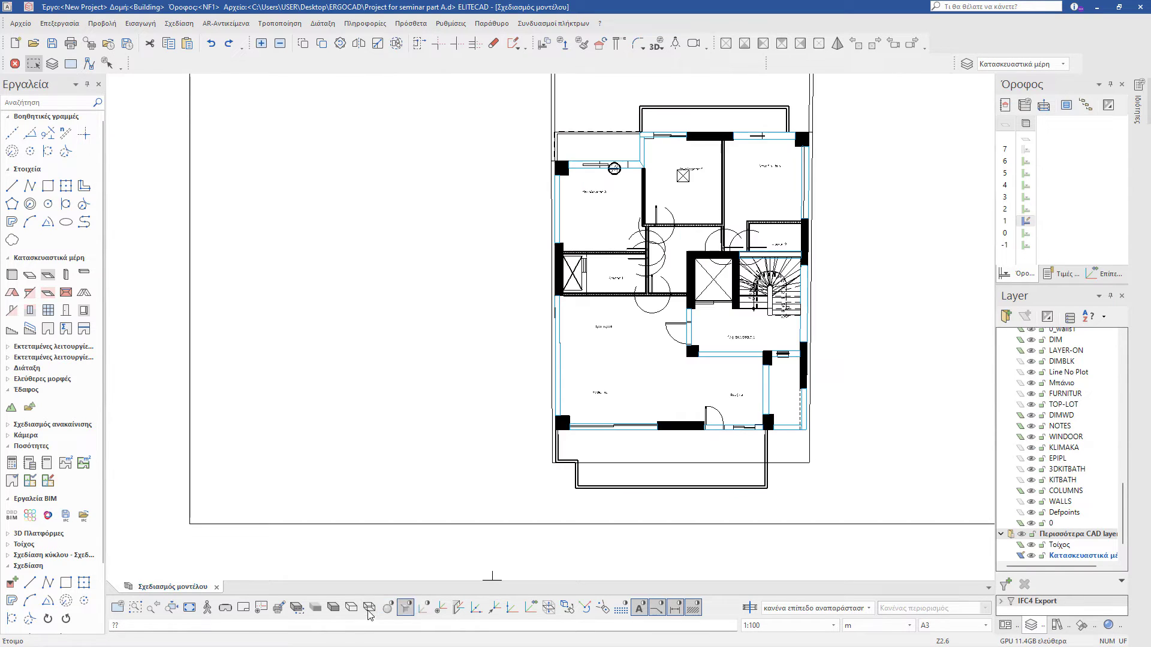
Step: Draw a Κάγκελα 01 railing along the stepped inner edge line of the balcony outside the living room and kitchen, from column to column
click(28, 331)
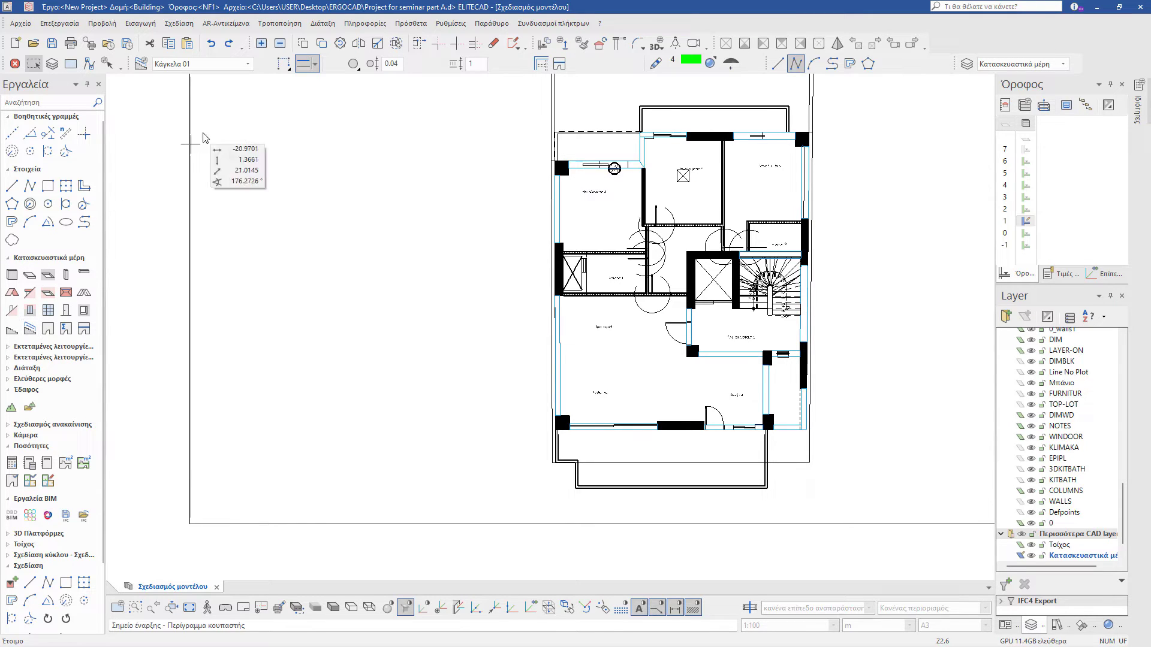
click(248, 64)
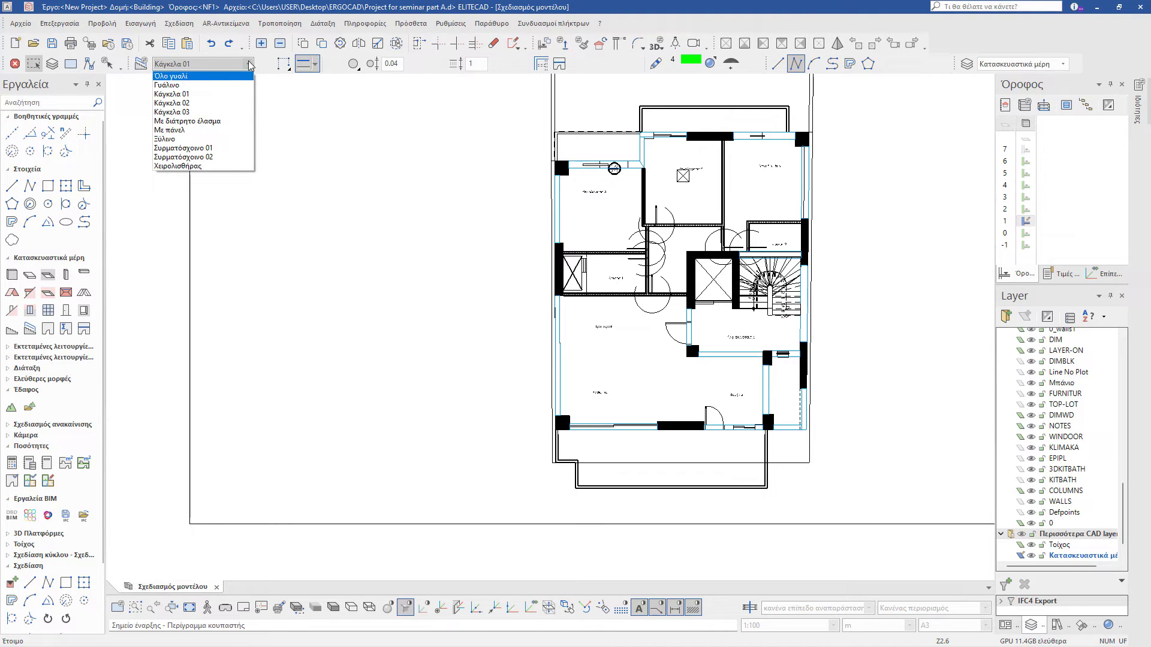
click(287, 67)
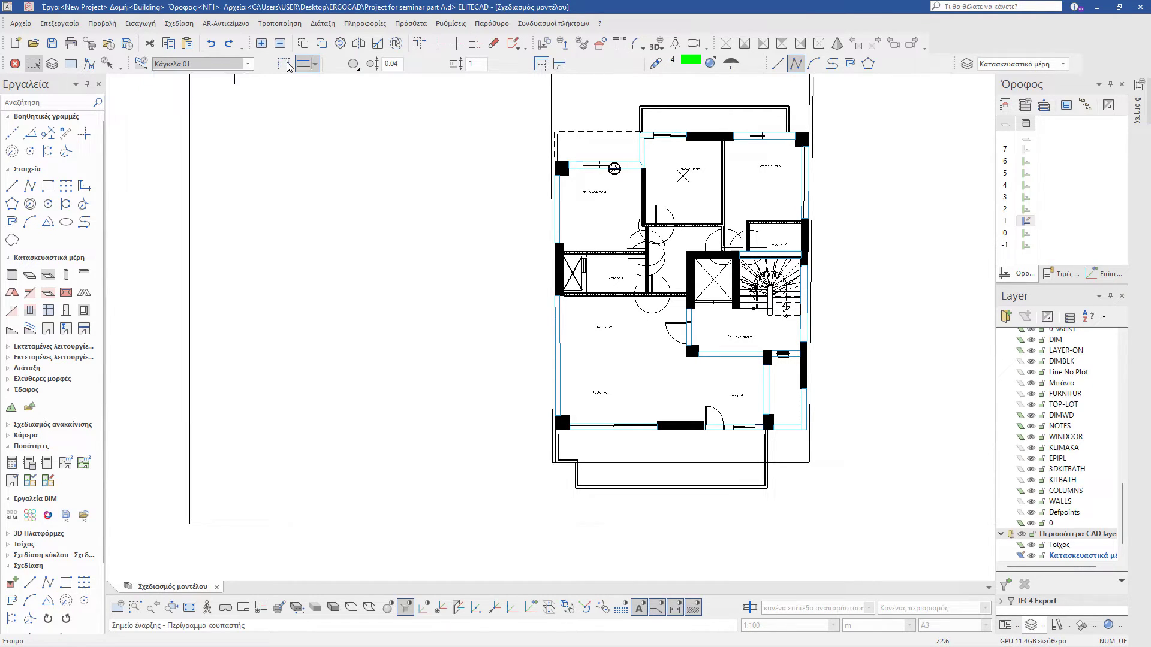
click(289, 68)
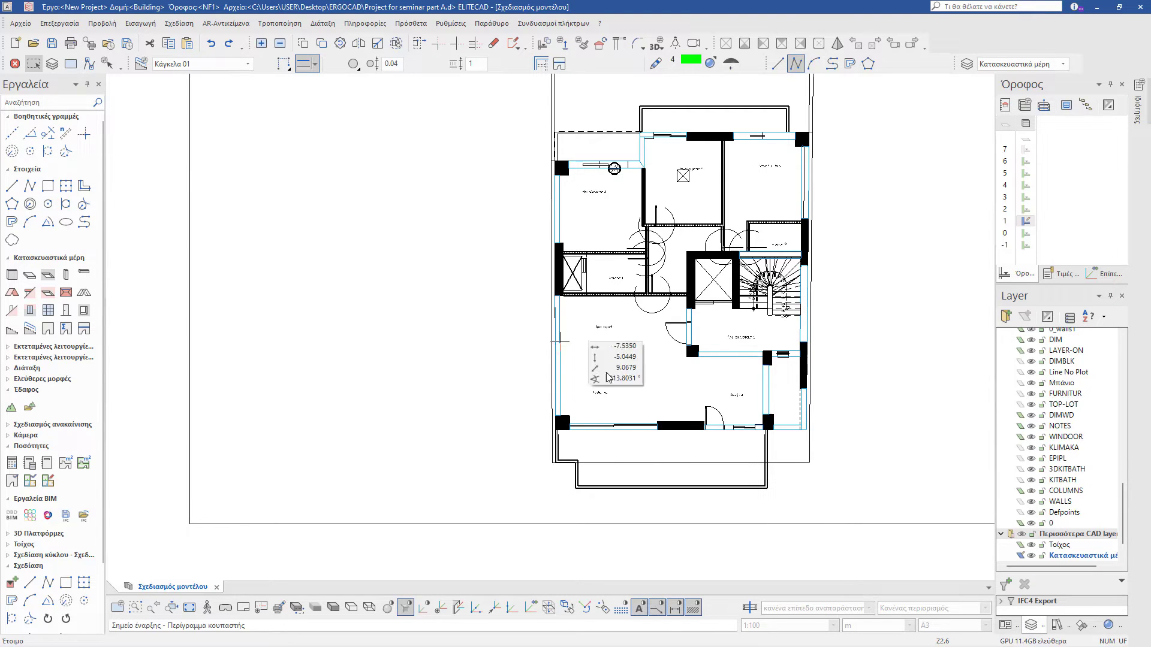
scroll(817, 495, up, 2)
scroll(761, 398, up, 1)
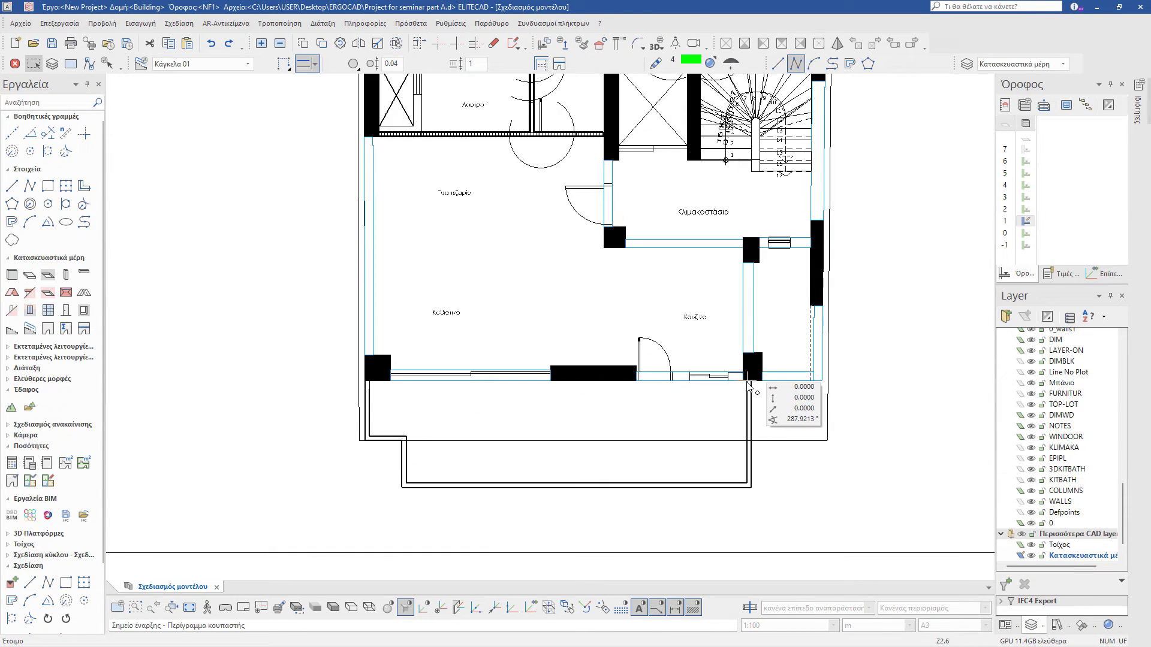
click(748, 383)
click(746, 483)
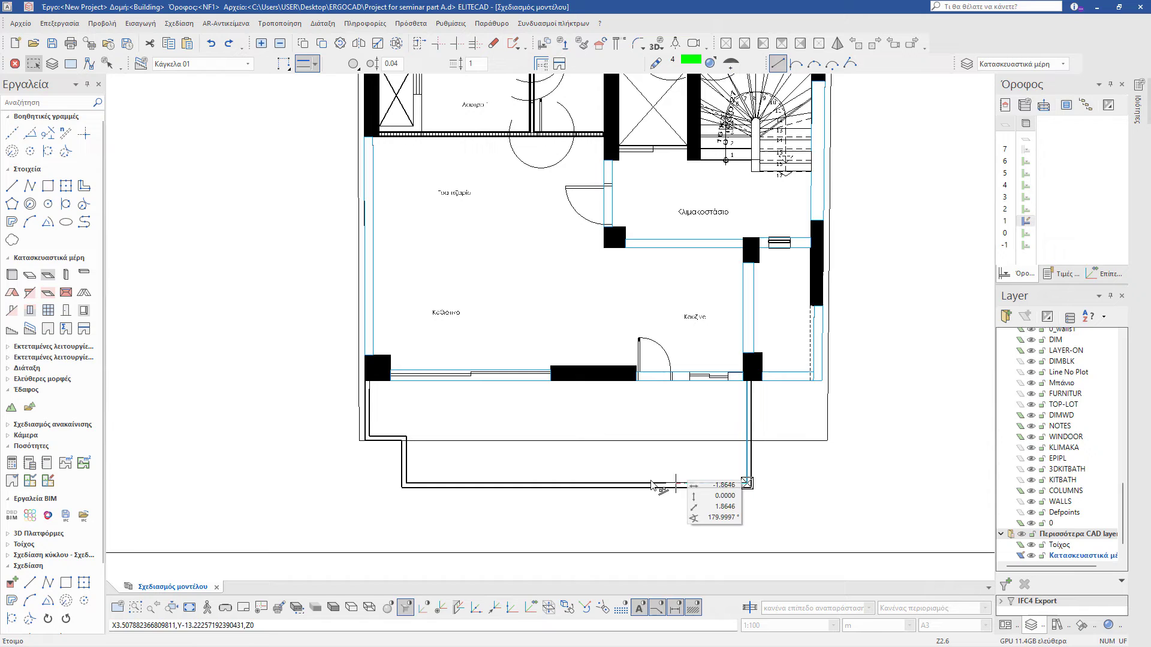
click(403, 485)
click(407, 436)
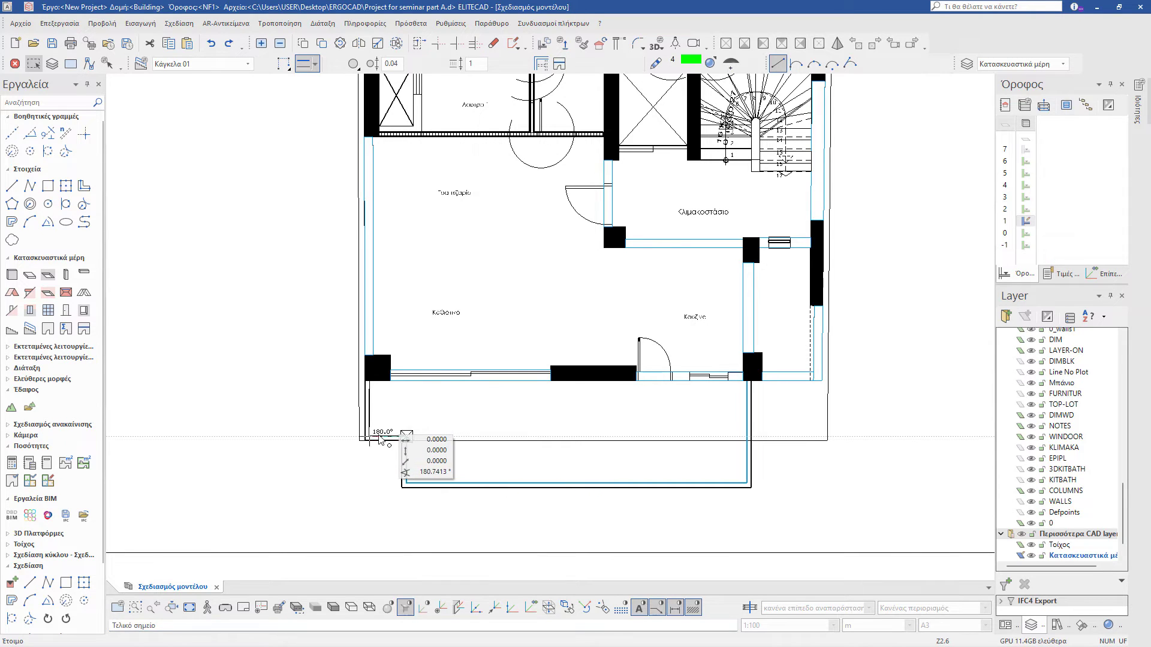
click(368, 438)
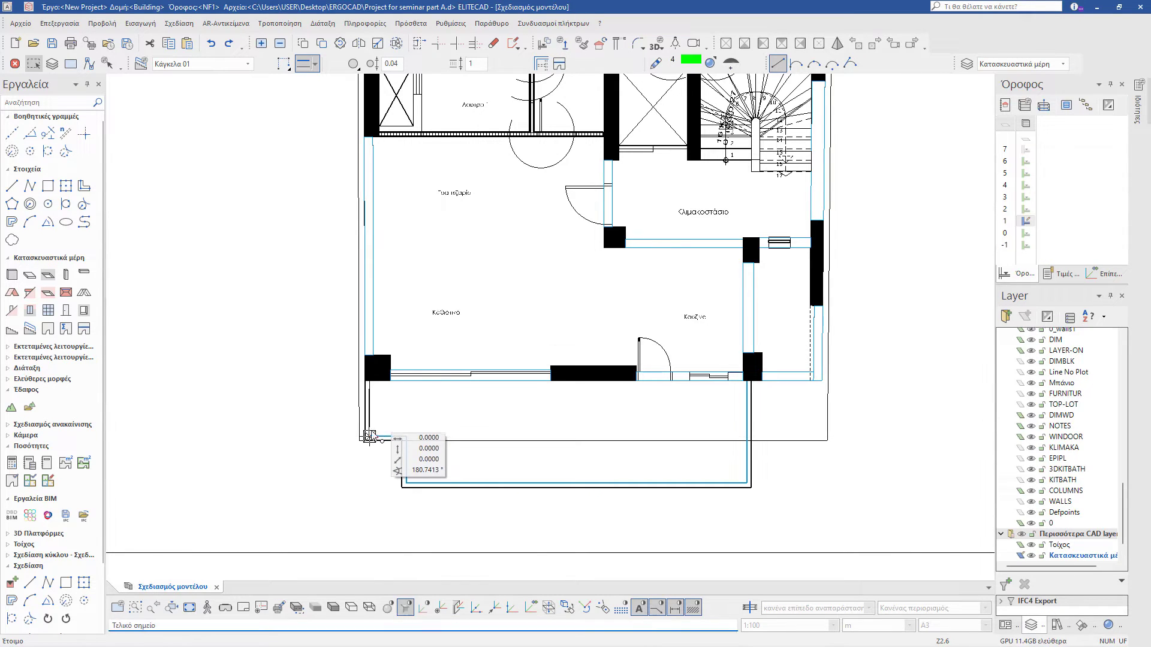
click(370, 381)
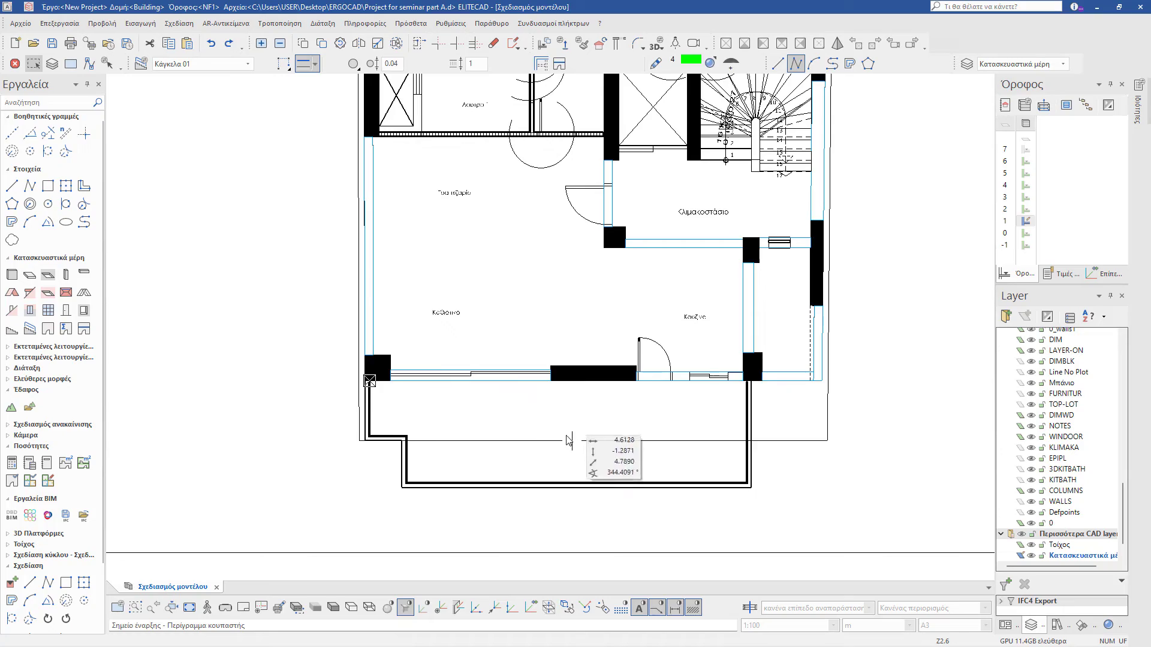
shift+middle_drag(568, 441, 504, 391)
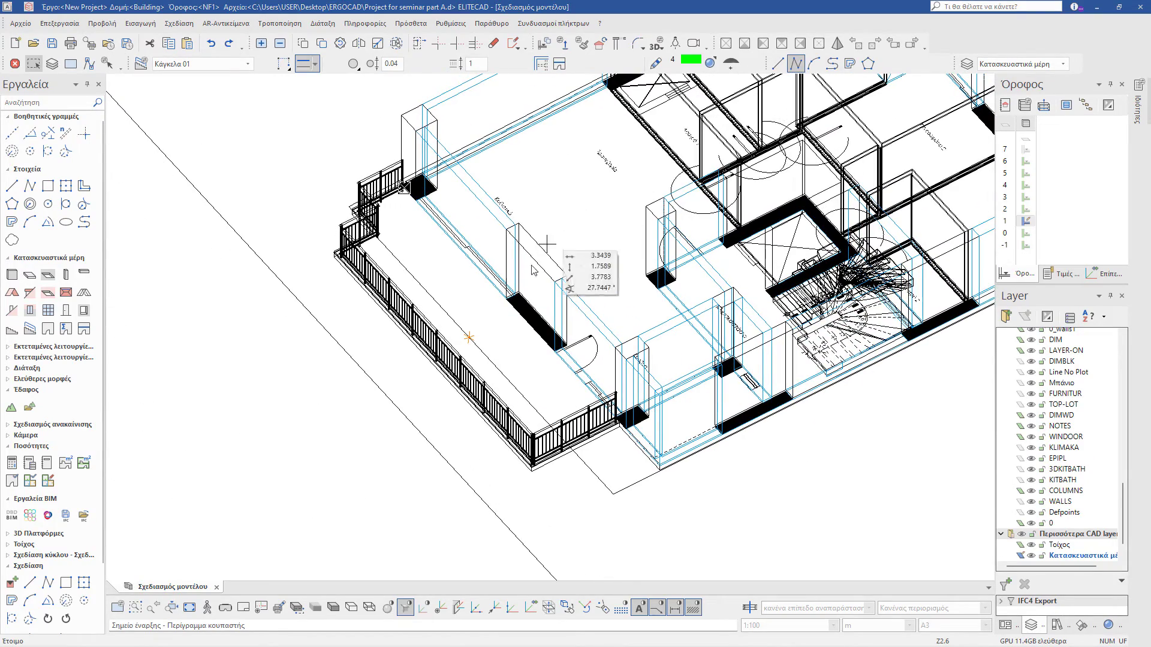
shift+middle_drag(450, 304, 513, 352)
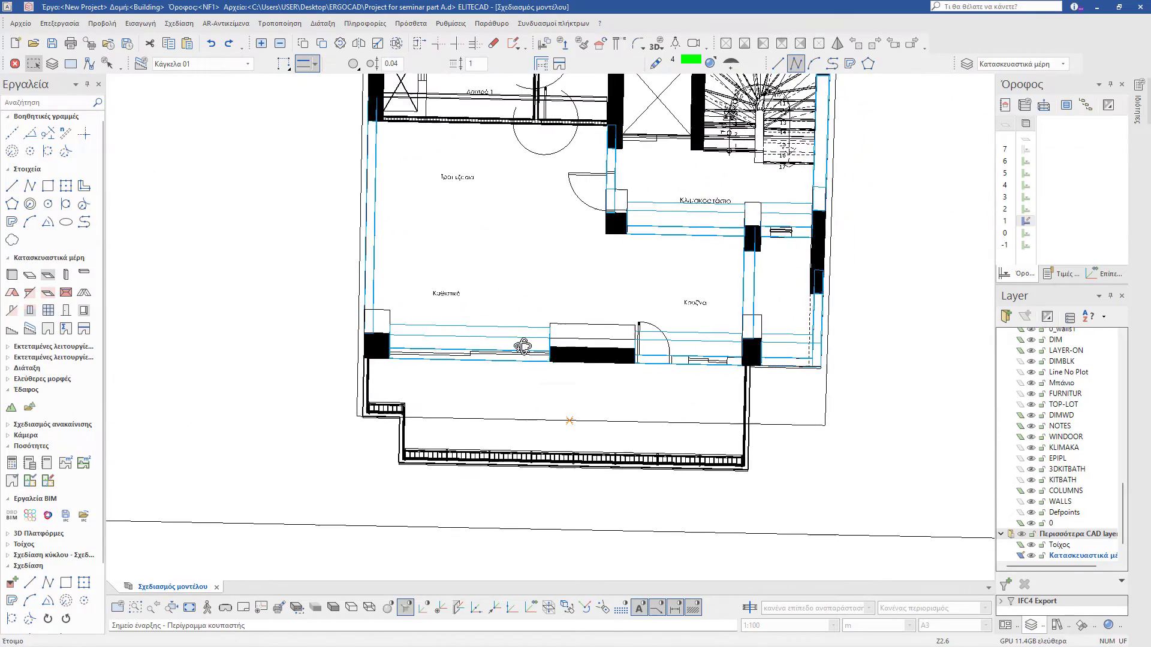
Step: Draw an Όλο γυαλί railing around the three outer sides of the rectangular balcony outside bedrooms 1 and 2
scroll(581, 403, down, 5)
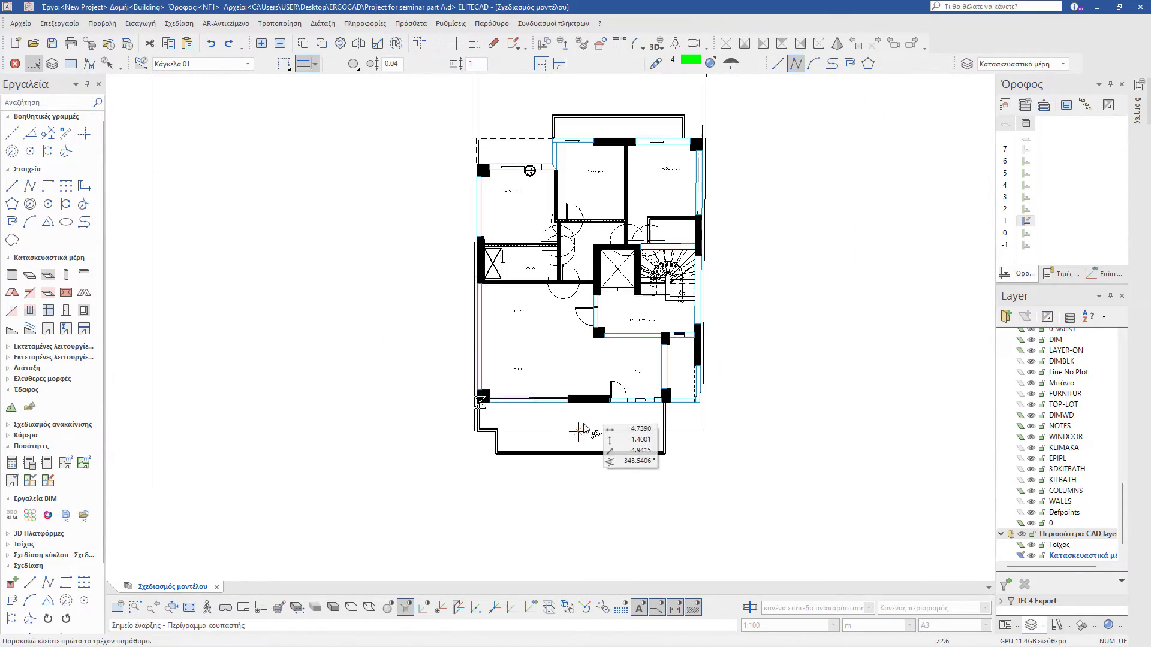
scroll(648, 120, up, 5)
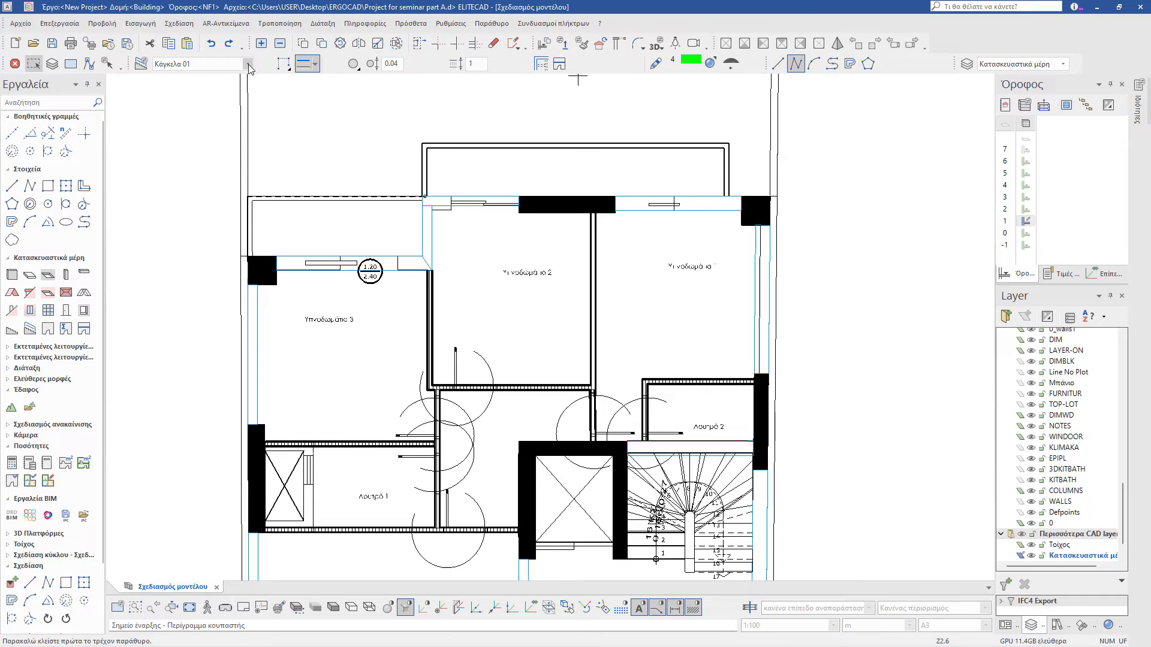
click(249, 64)
click(215, 81)
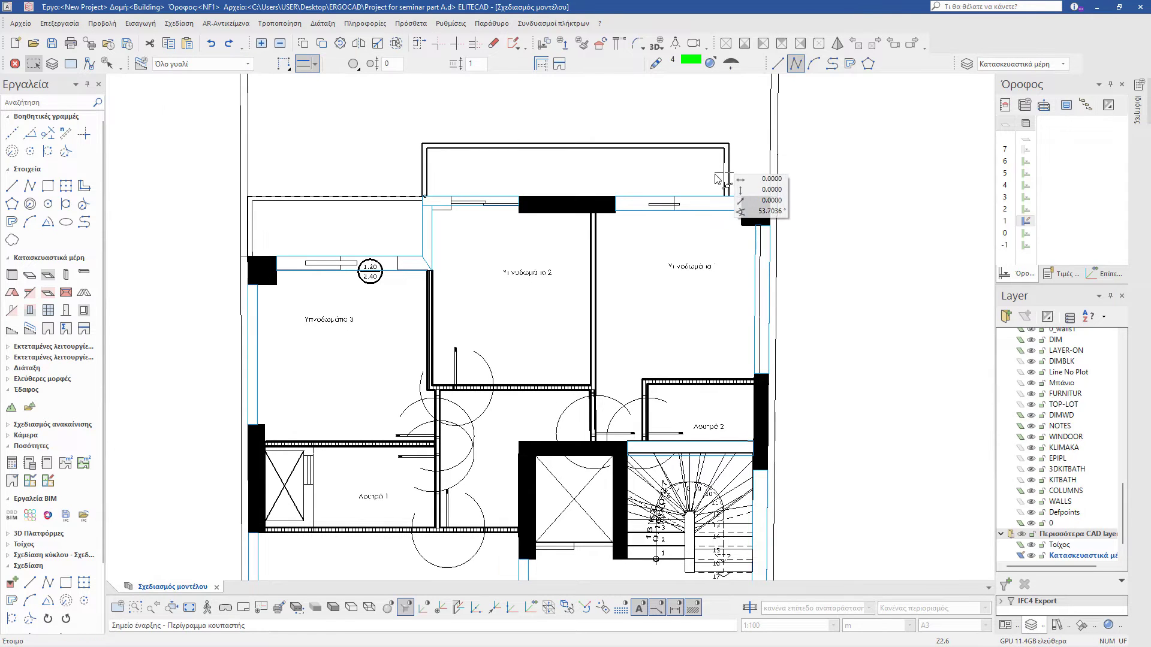
click(725, 148)
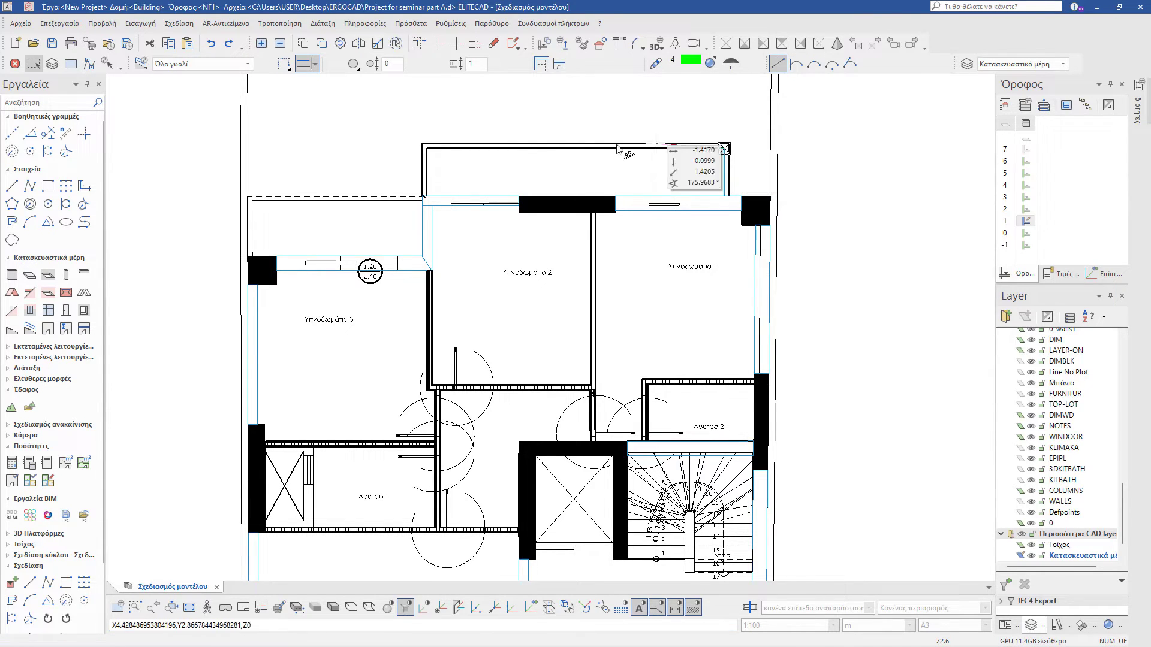
click(427, 148)
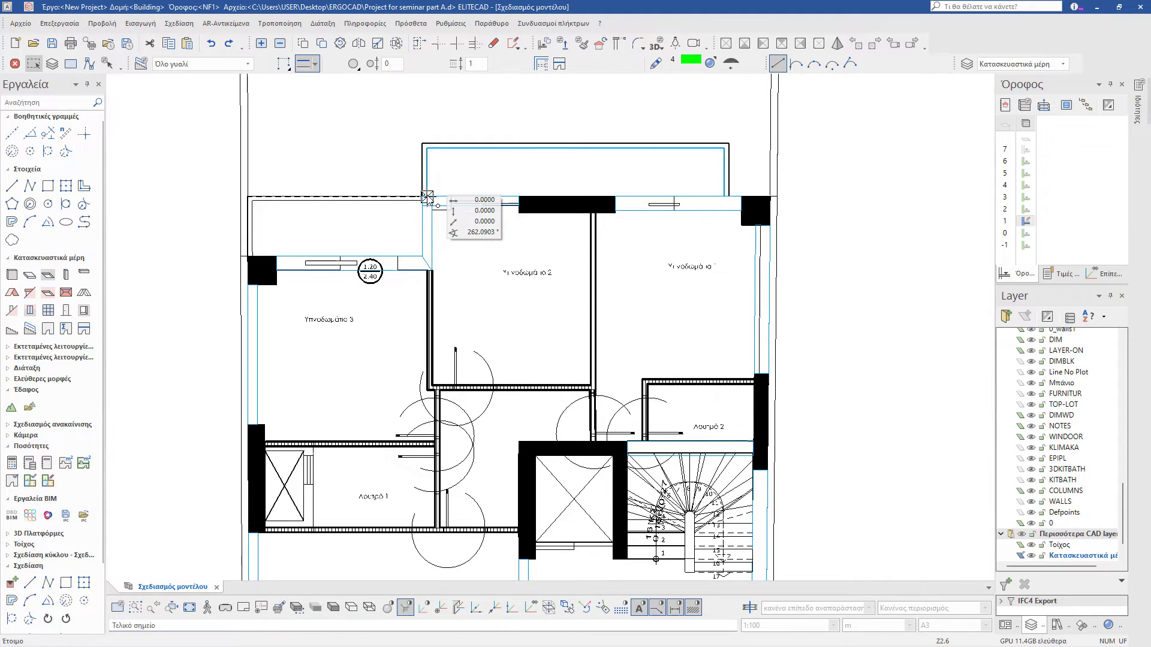
click(427, 196)
mouse_move(507, 182)
middle_down()
mouse_move(514, 172)
mouse_move(488, 146)
mouse_move(470, 133)
mouse_move(447, 139)
mouse_move(517, 172)
mouse_move(501, 167)
middle_up()
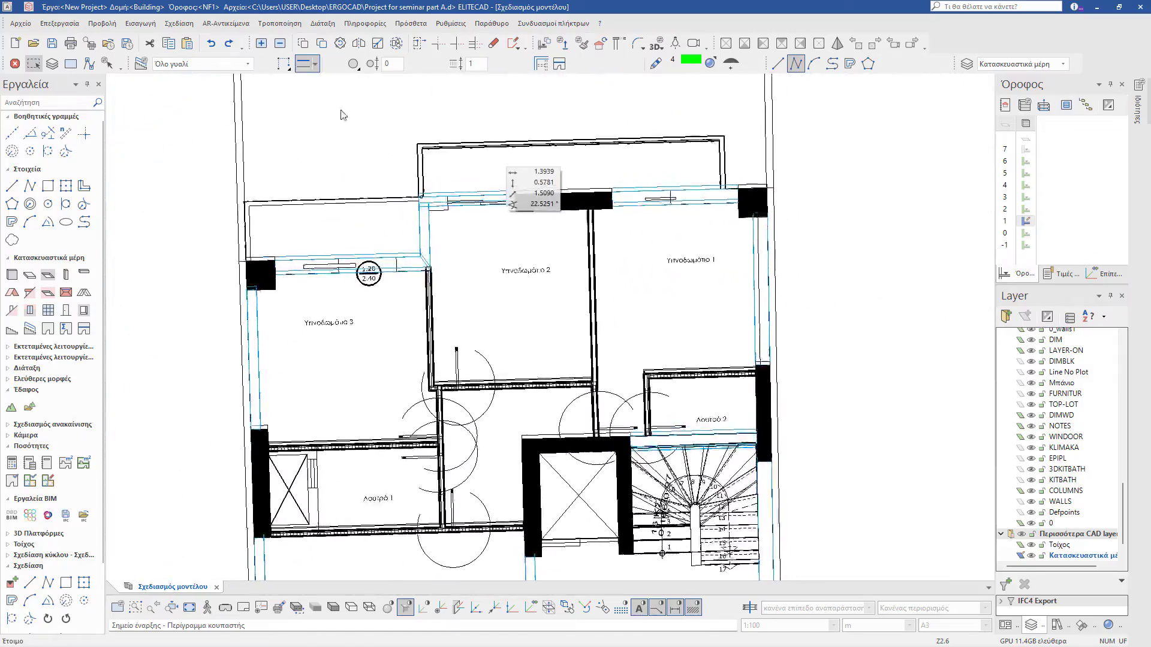
Step: Draw a Συρματόσχοινο 01 railing along the two outer sides of the balcony outside bedroom 3 and inspect the railings in shaded 3D
click(223, 63)
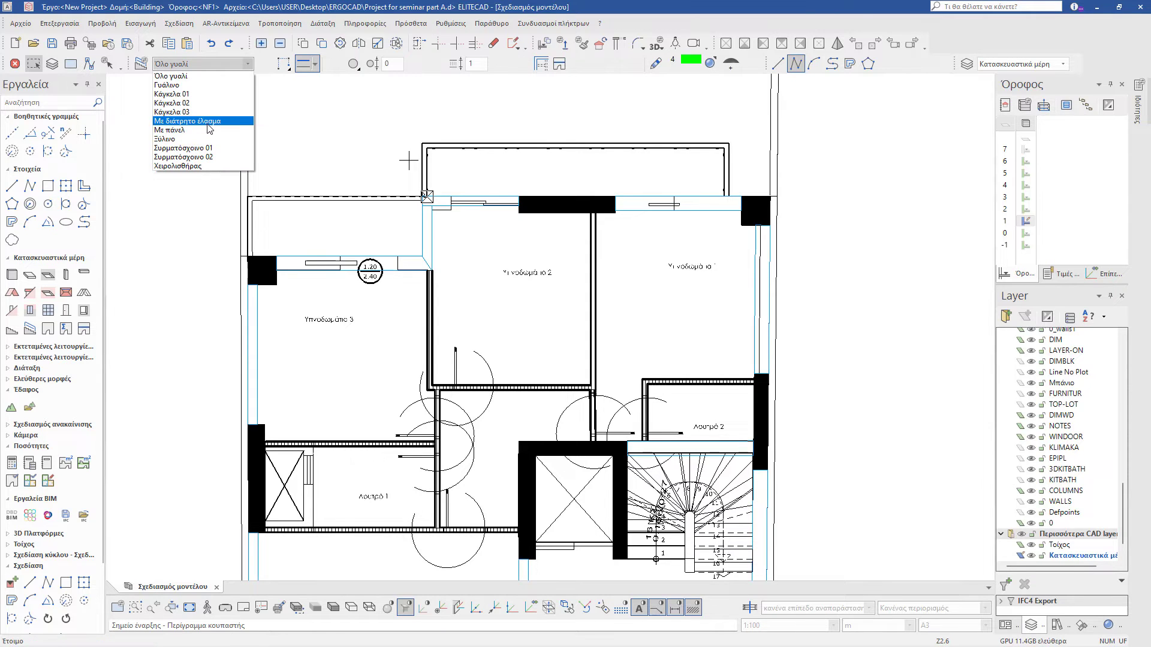
click(216, 148)
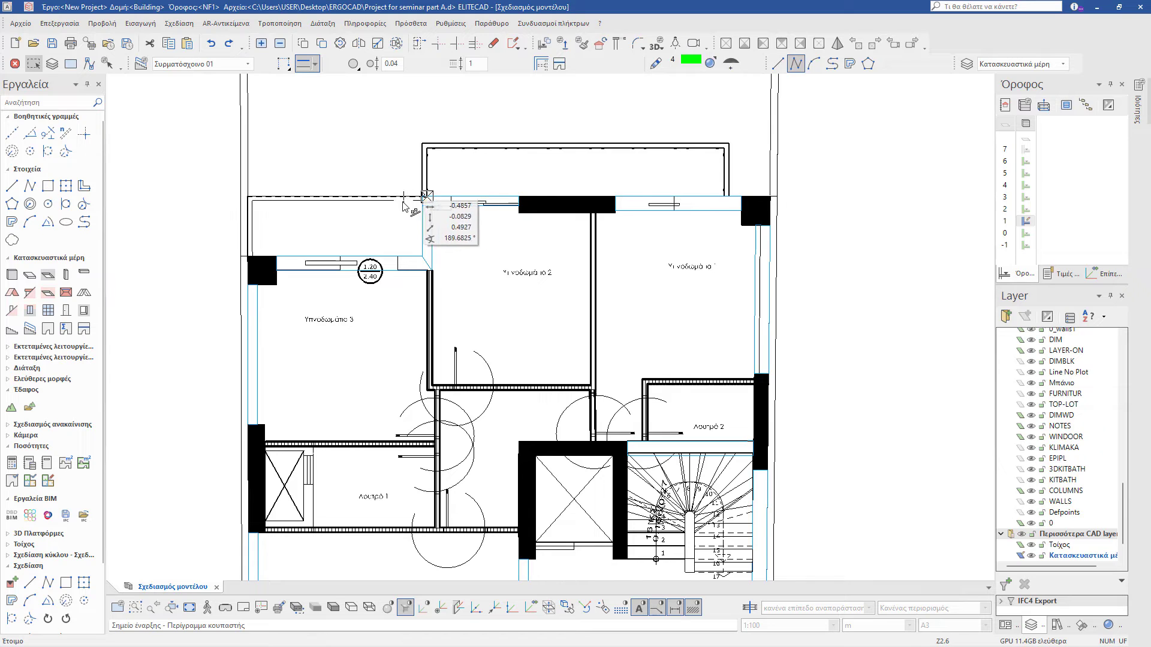
scroll(361, 199, up, 2)
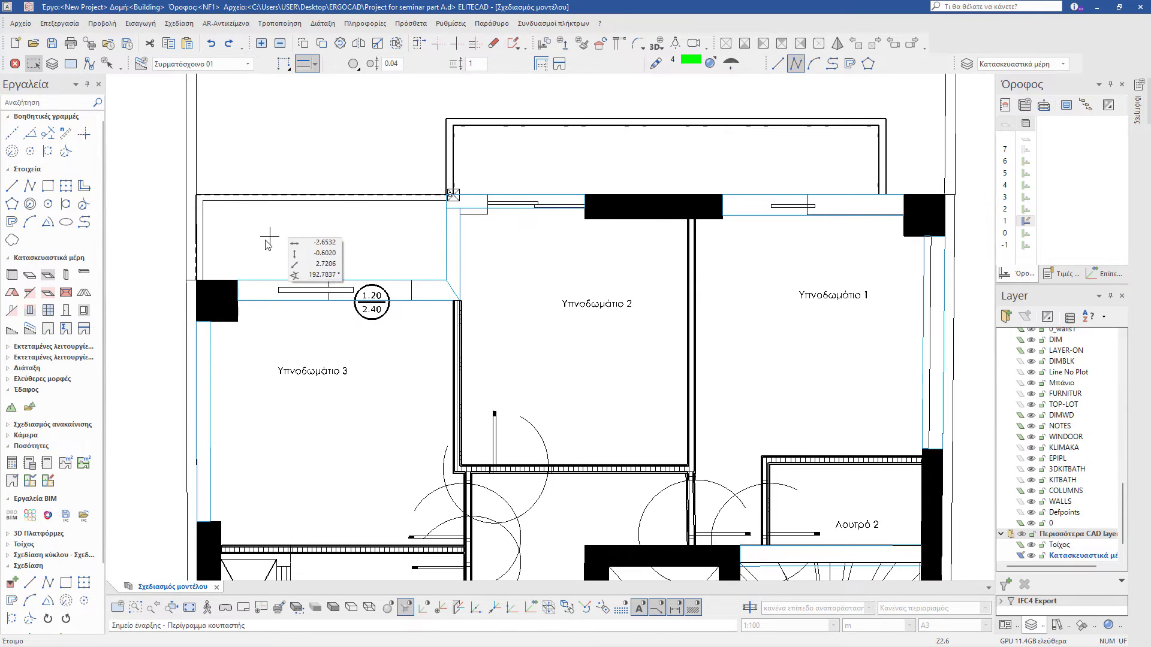
click(203, 200)
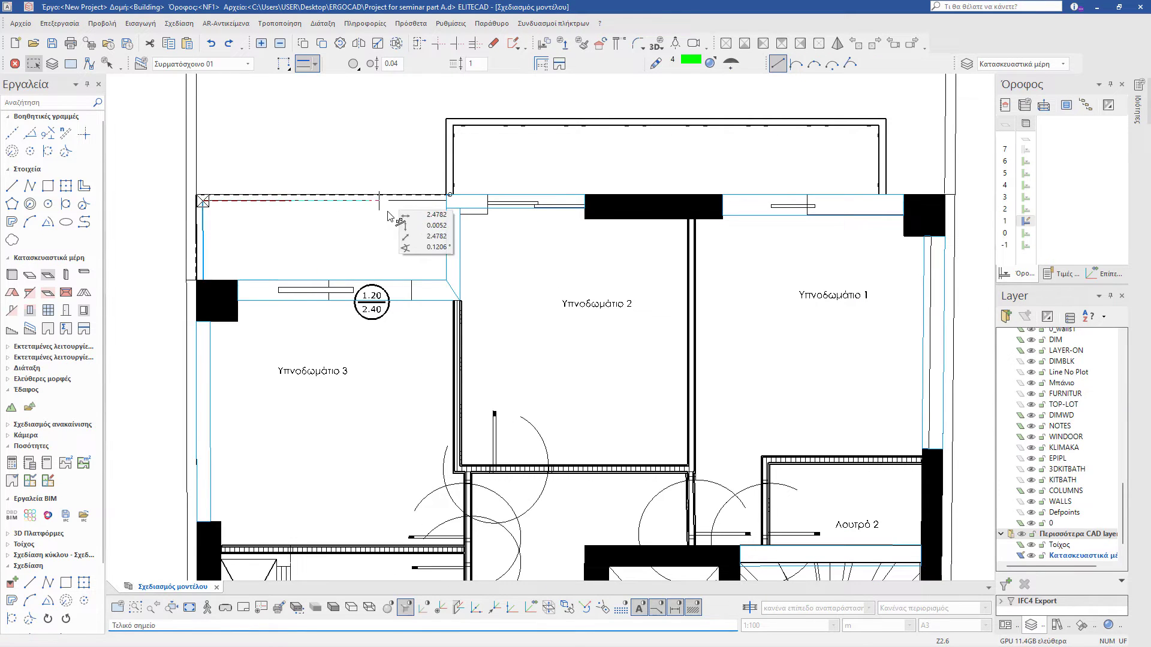
click(447, 199)
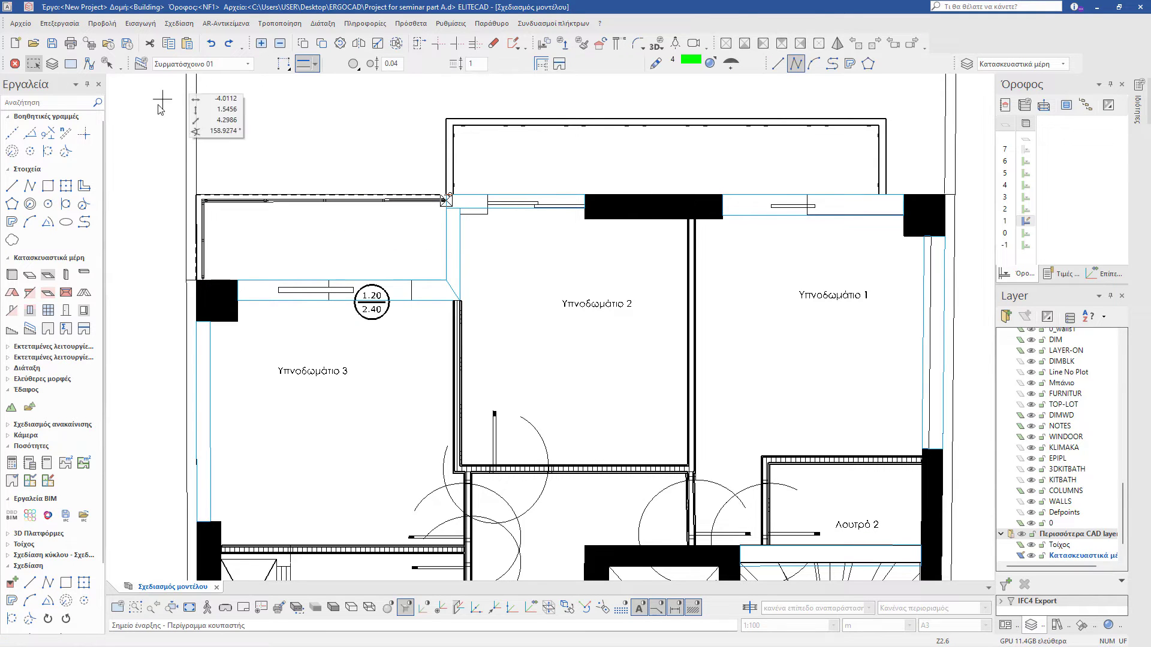
click(333, 607)
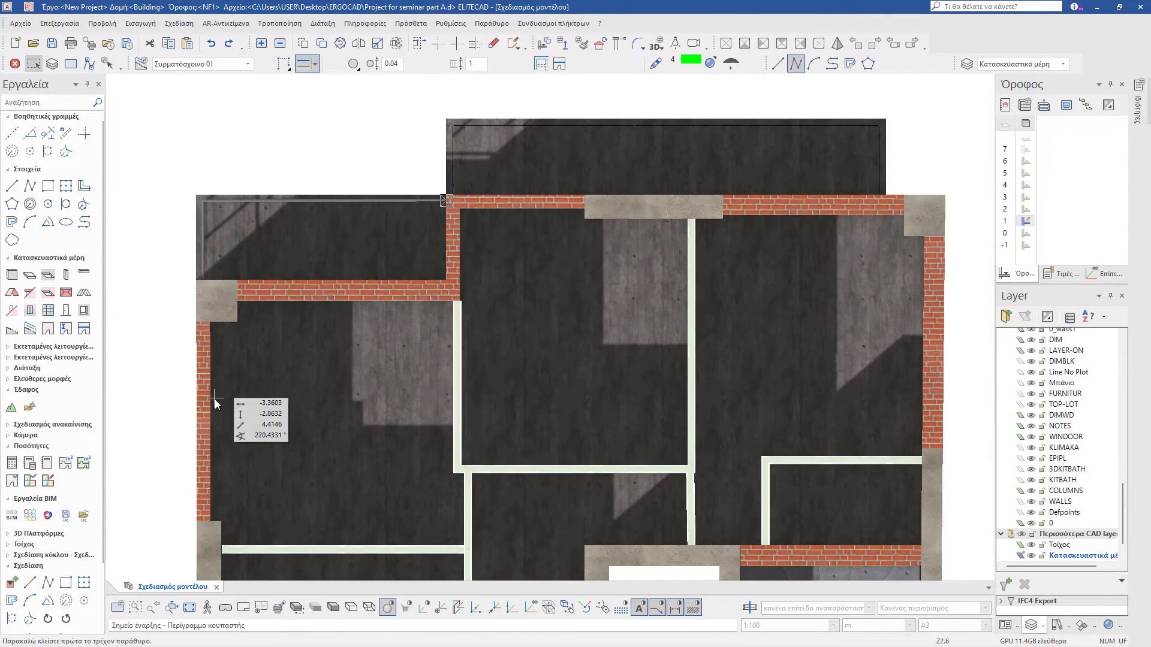
middle_drag(215, 399, 627, 287)
scroll(519, 401, up, 5)
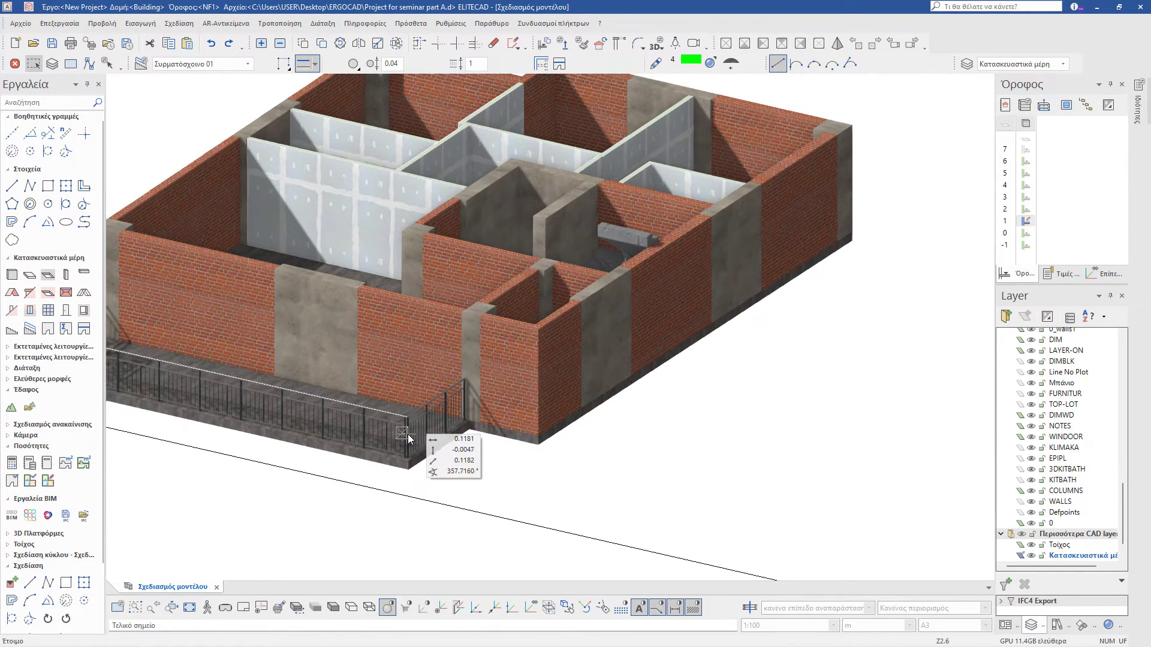
key(Escape)
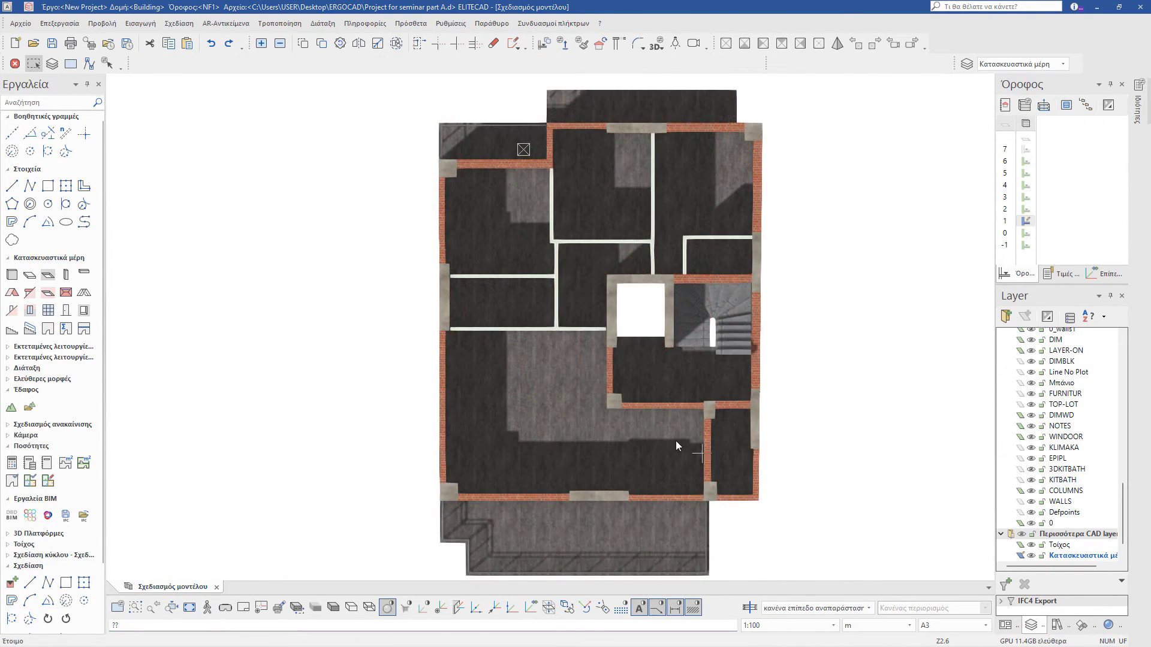
Step: Show the floor plan in wireframe and start the Door command, creating the Πόρτα layer for it
click(405, 607)
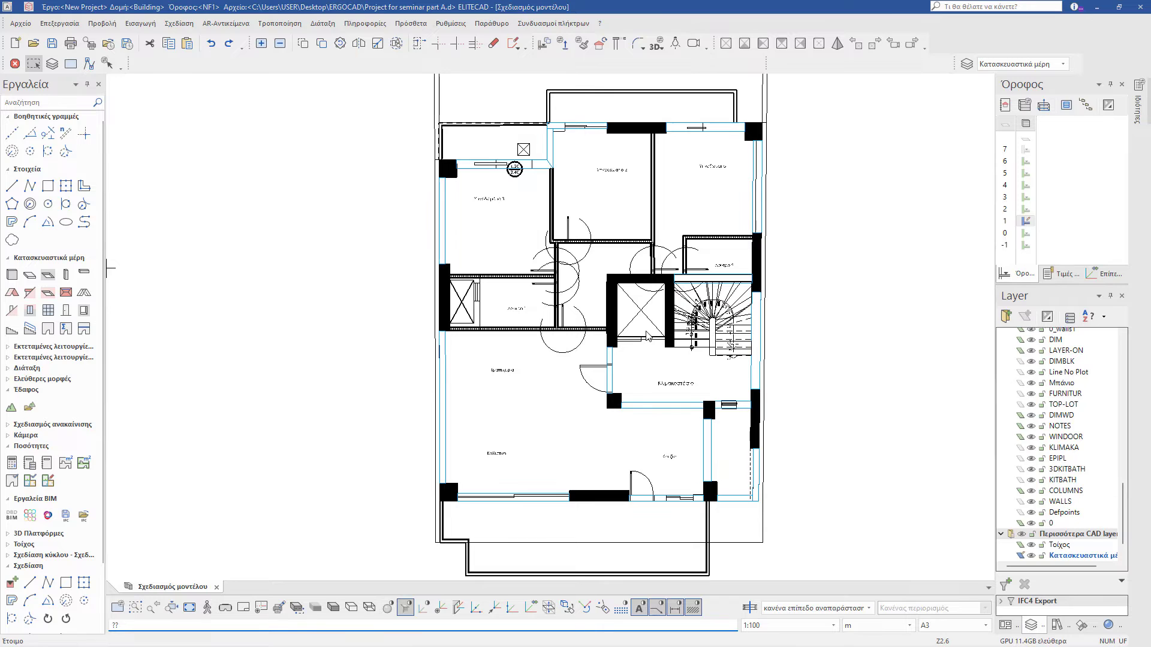
click(648, 335)
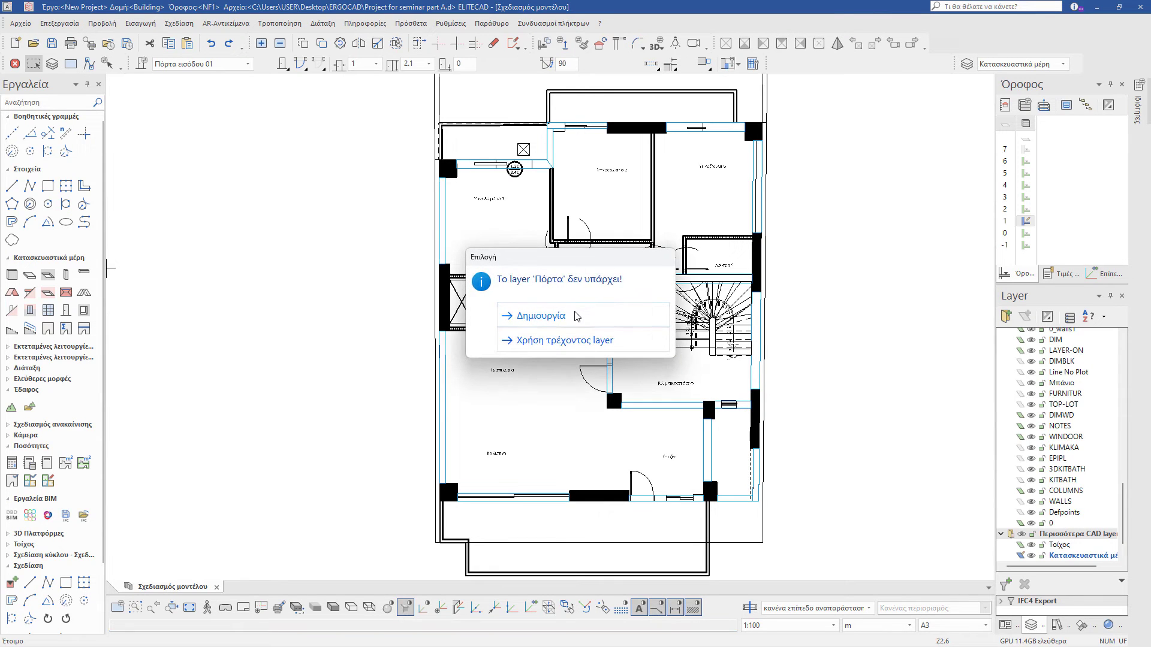
click(541, 315)
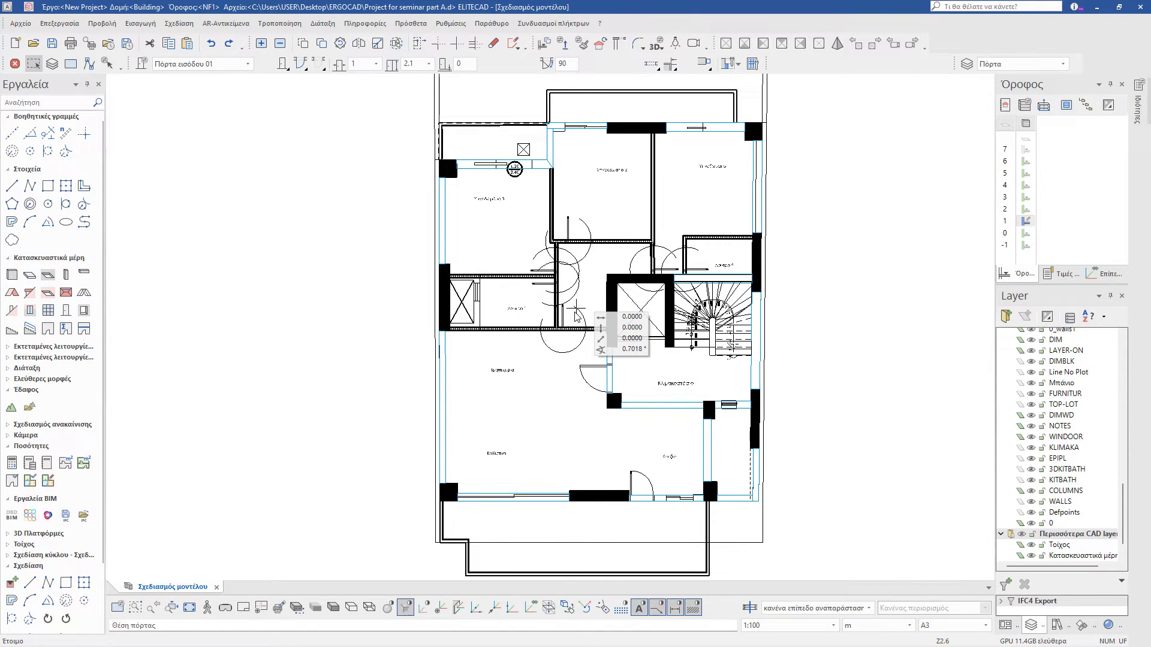
scroll(1082, 492, down, 1)
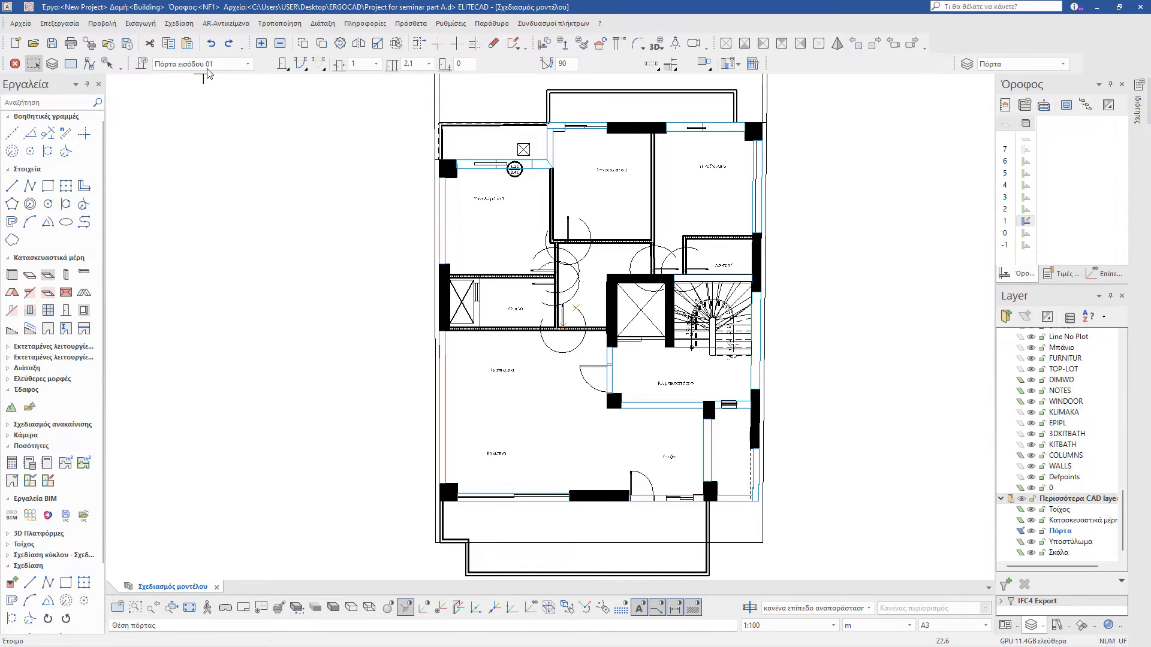
Step: Choose the Πόρτα εισόδου door style and accept its parameters in the door settings
click(247, 64)
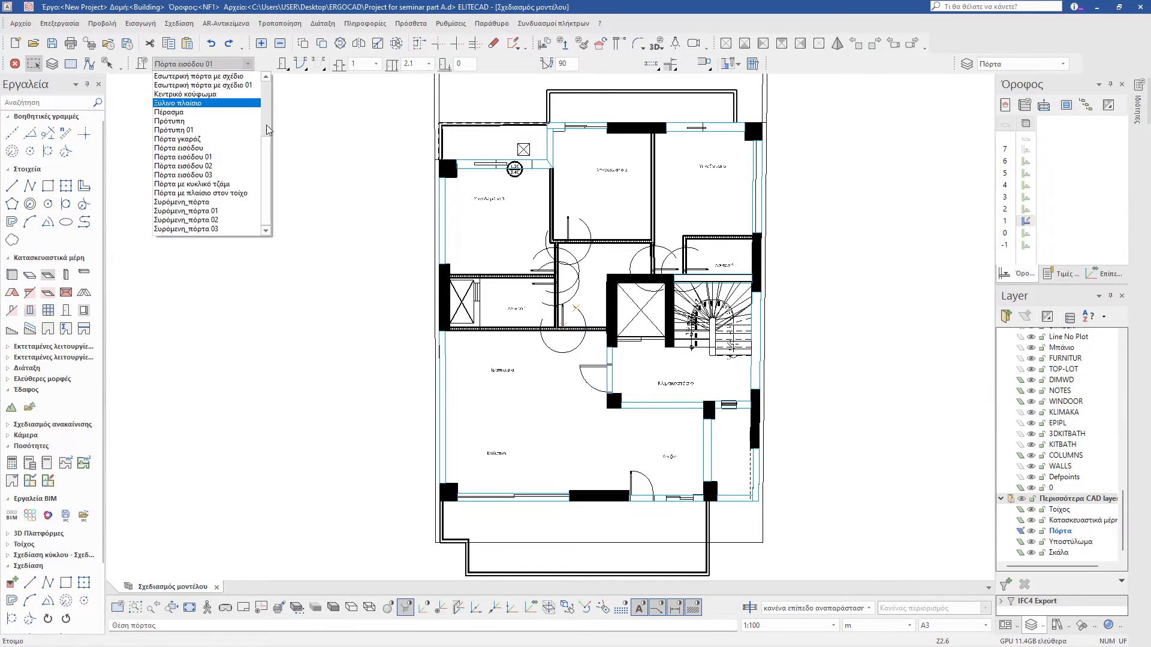
scroll(268, 145, up, 1)
drag(268, 145, 270, 169)
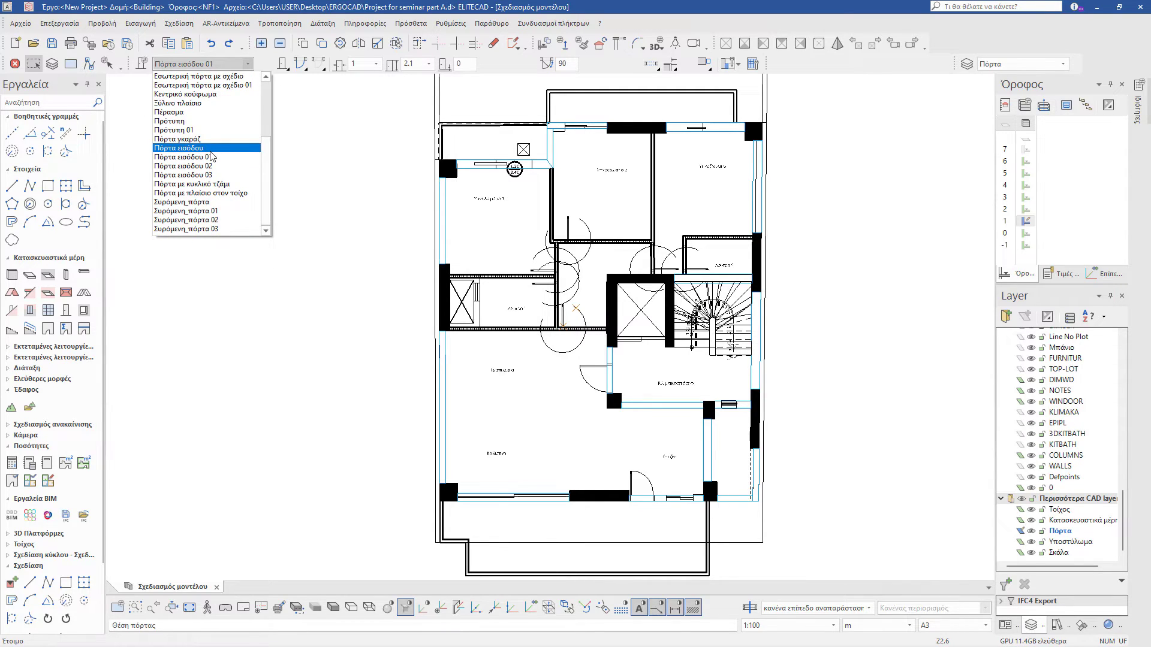
click(209, 150)
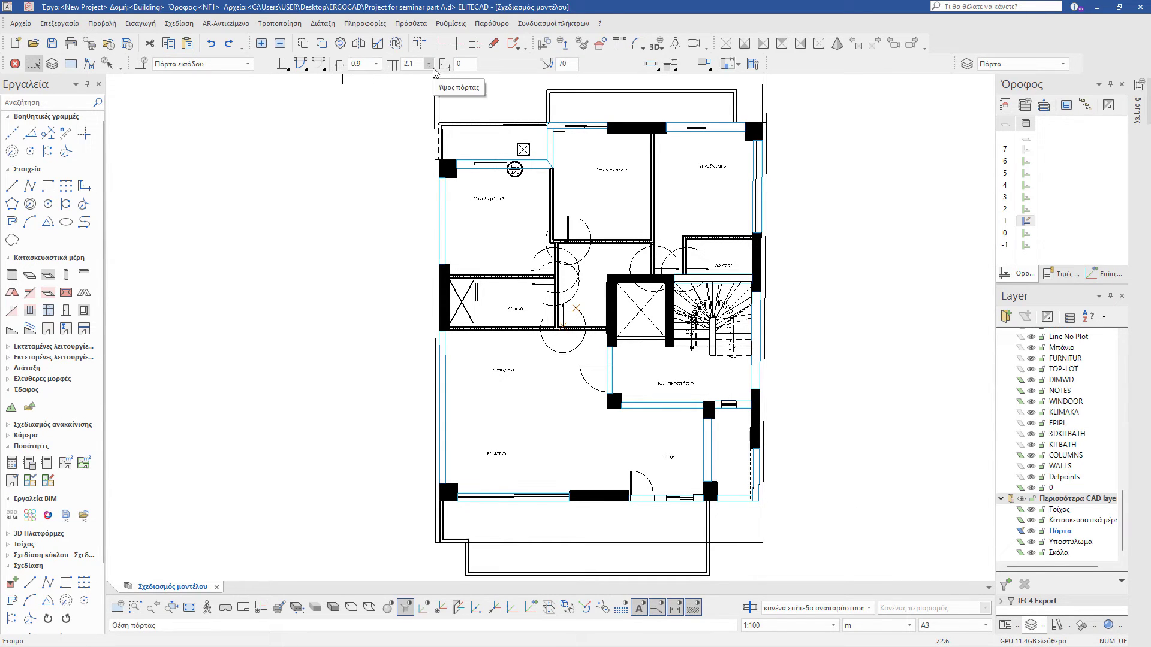
click(142, 64)
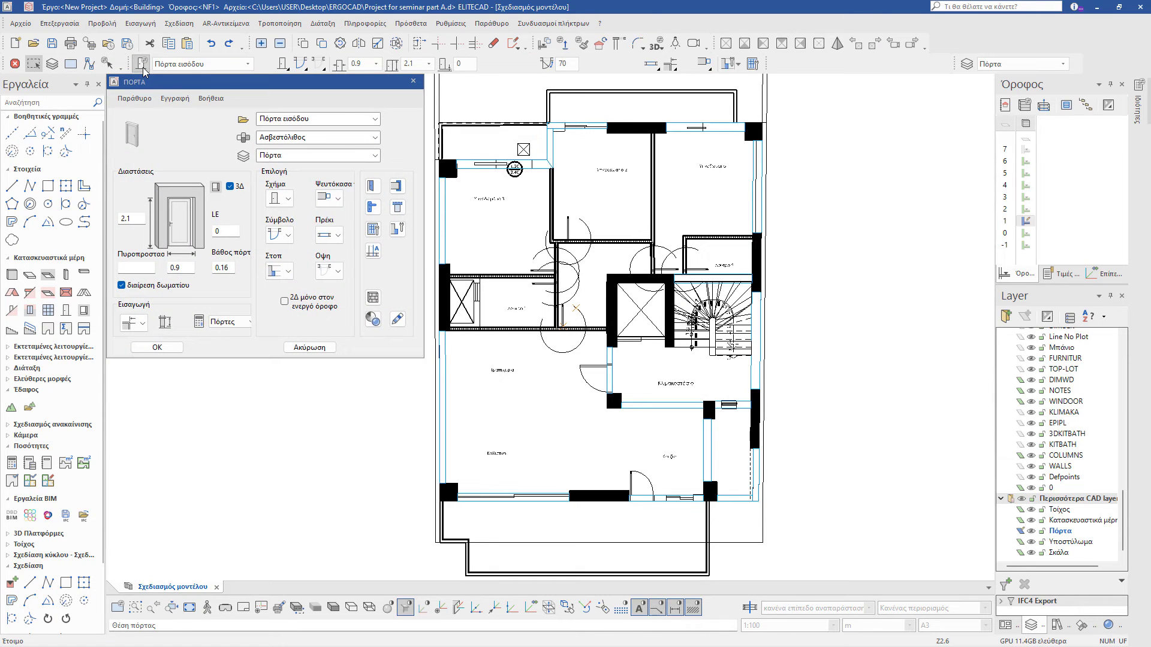
drag(244, 85, 256, 103)
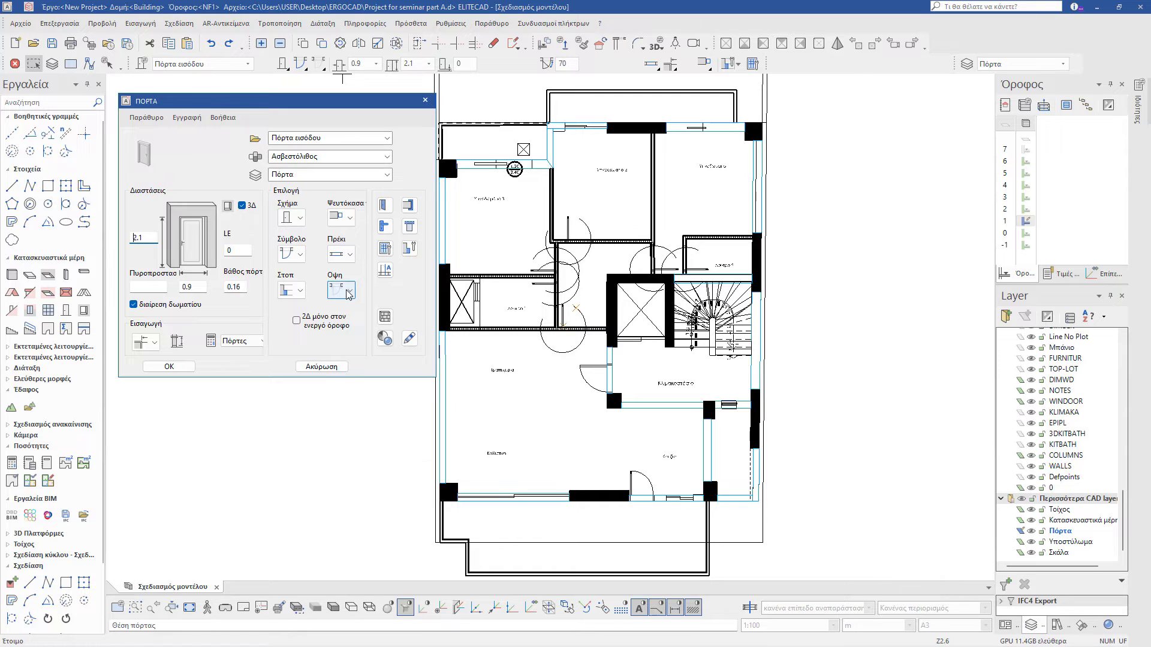
click(181, 368)
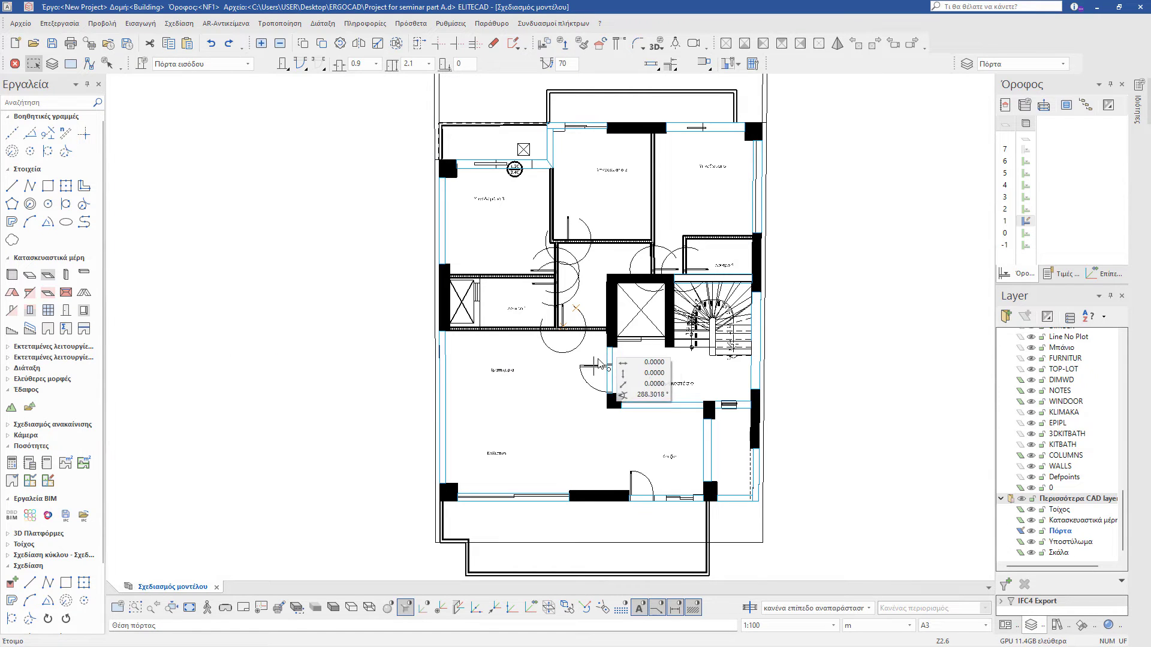
Step: Place the entrance door in the brick wall between the dining room and stairwell, hinged near the elevator and opening into the dining room
scroll(610, 393, up, 3)
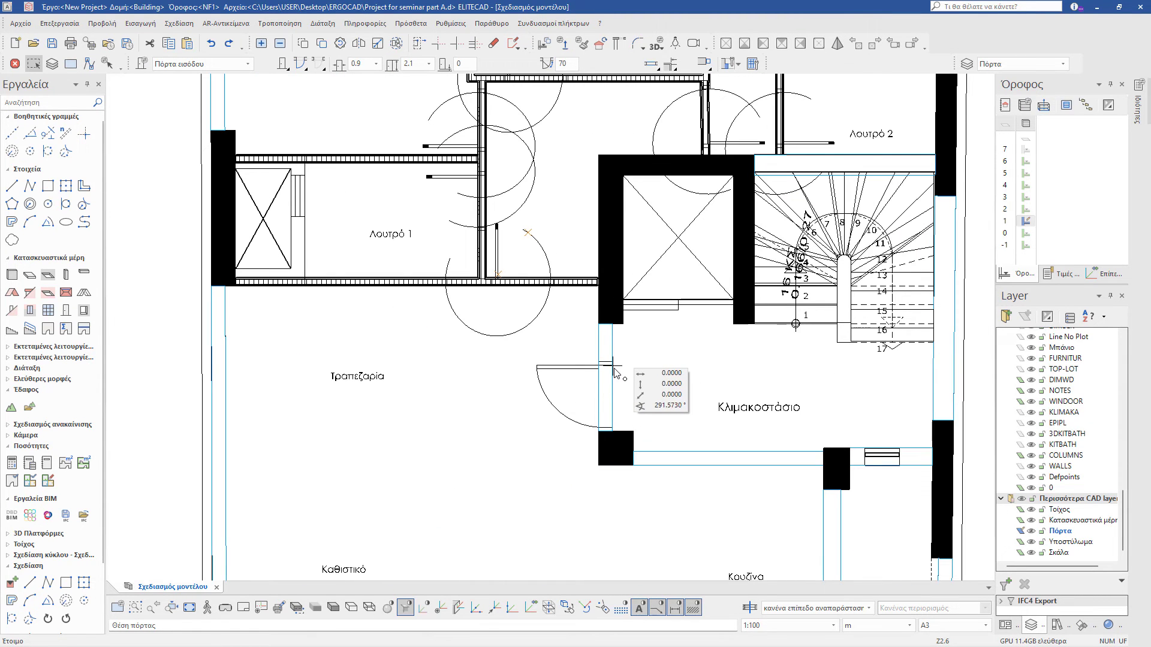
click(612, 388)
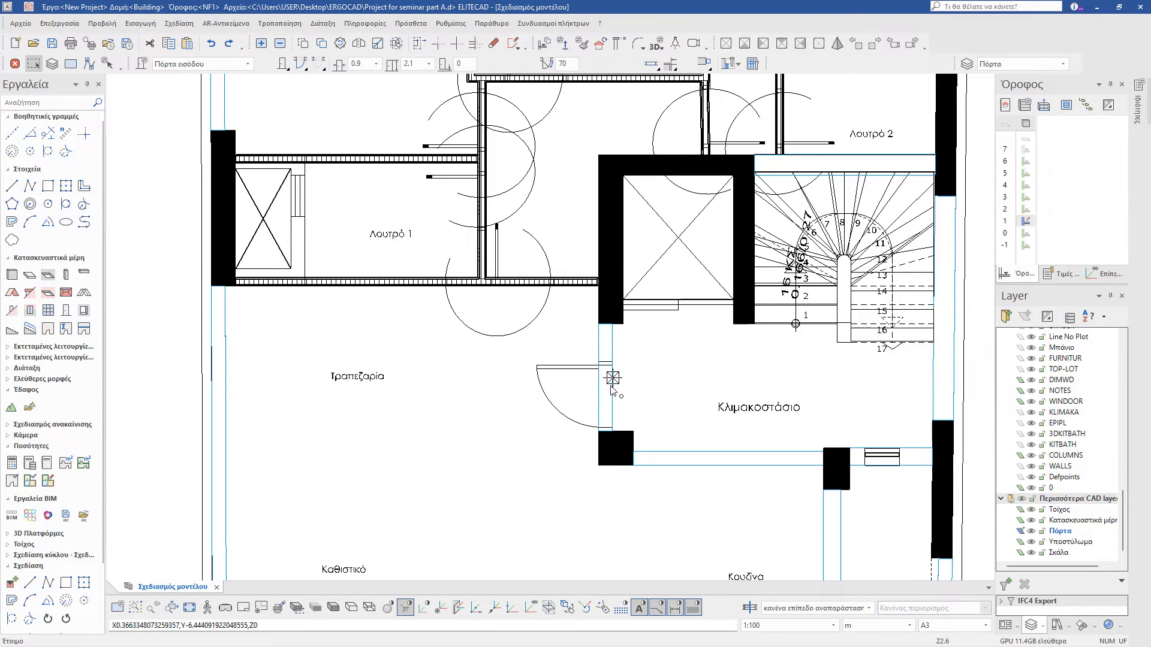
click(571, 384)
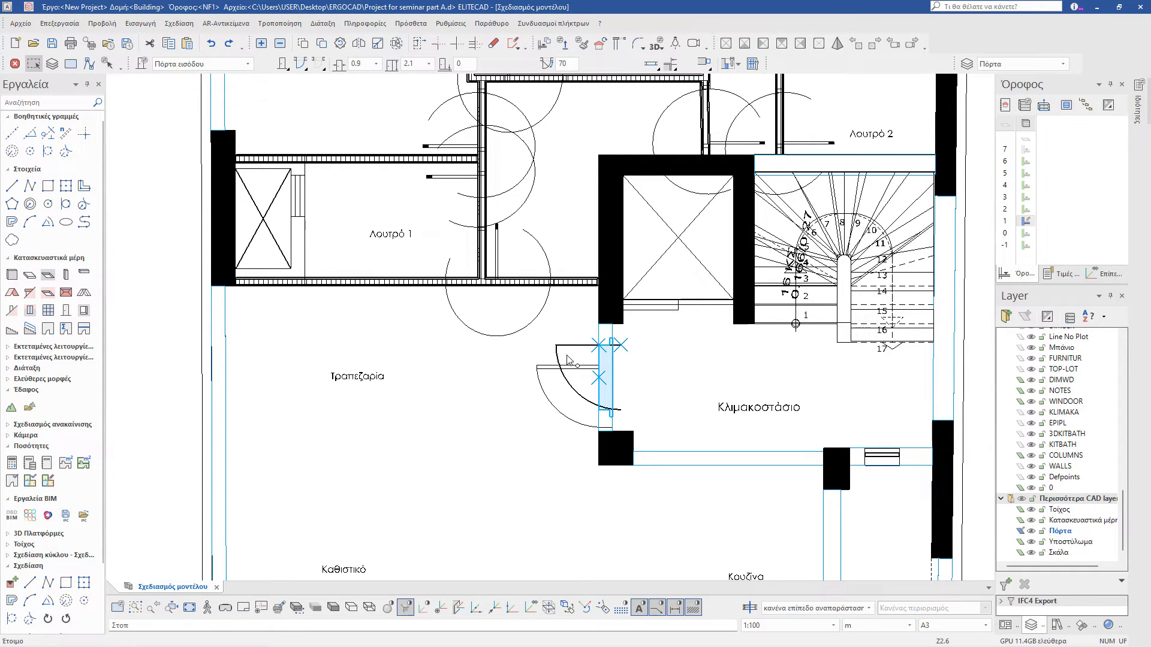
click(559, 357)
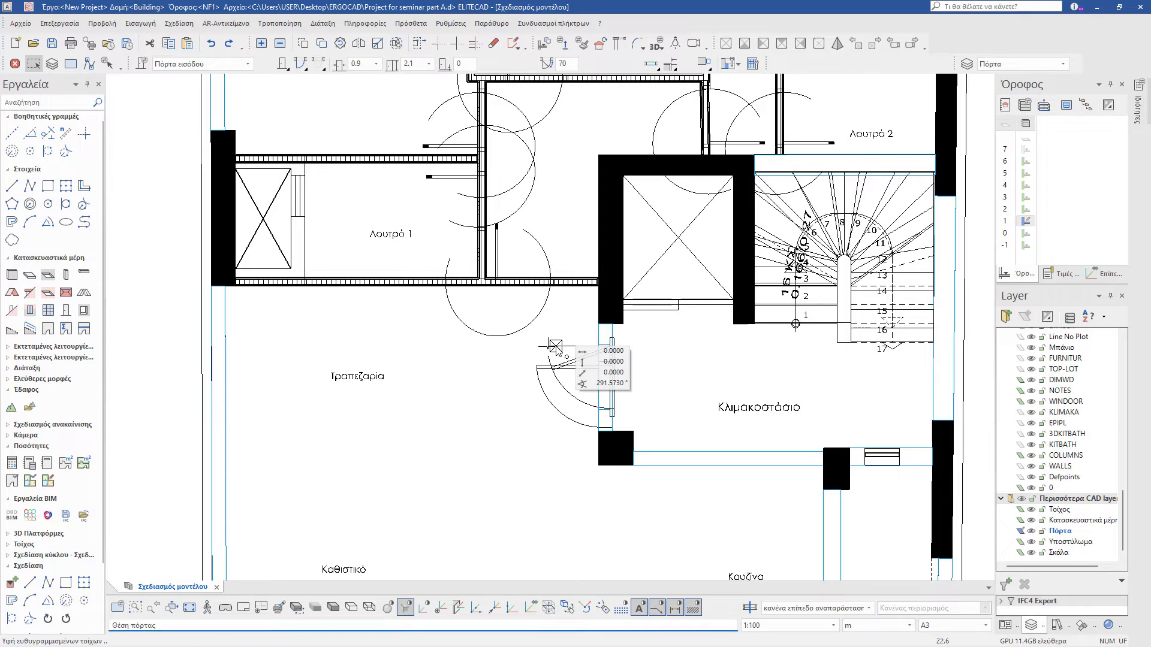
click(483, 361)
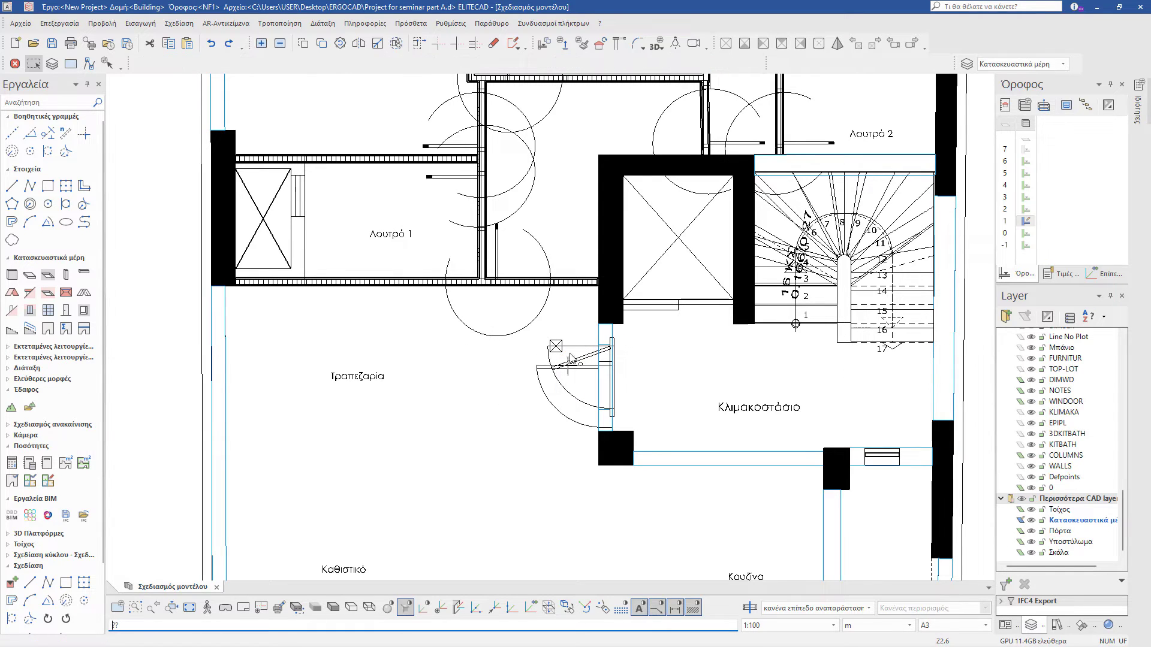
Step: Move the entrance door along its wall to line up with the plan's door symbol beside the column, and check it in shaded 3D
click(578, 347)
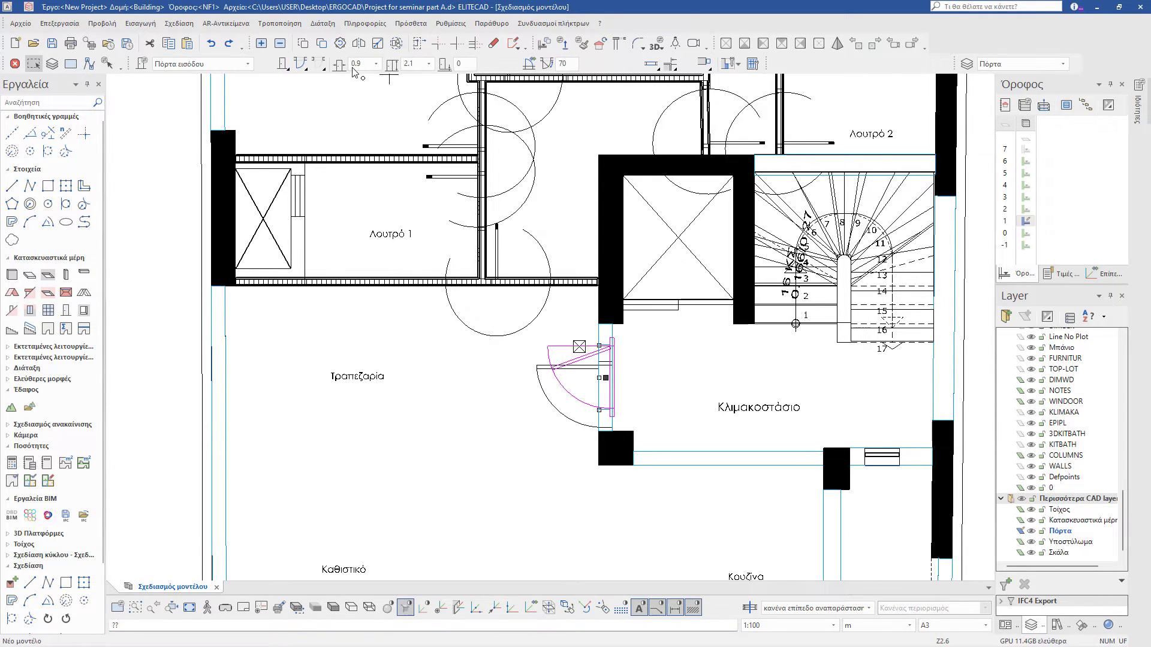
click(301, 48)
scroll(641, 375, up, 3)
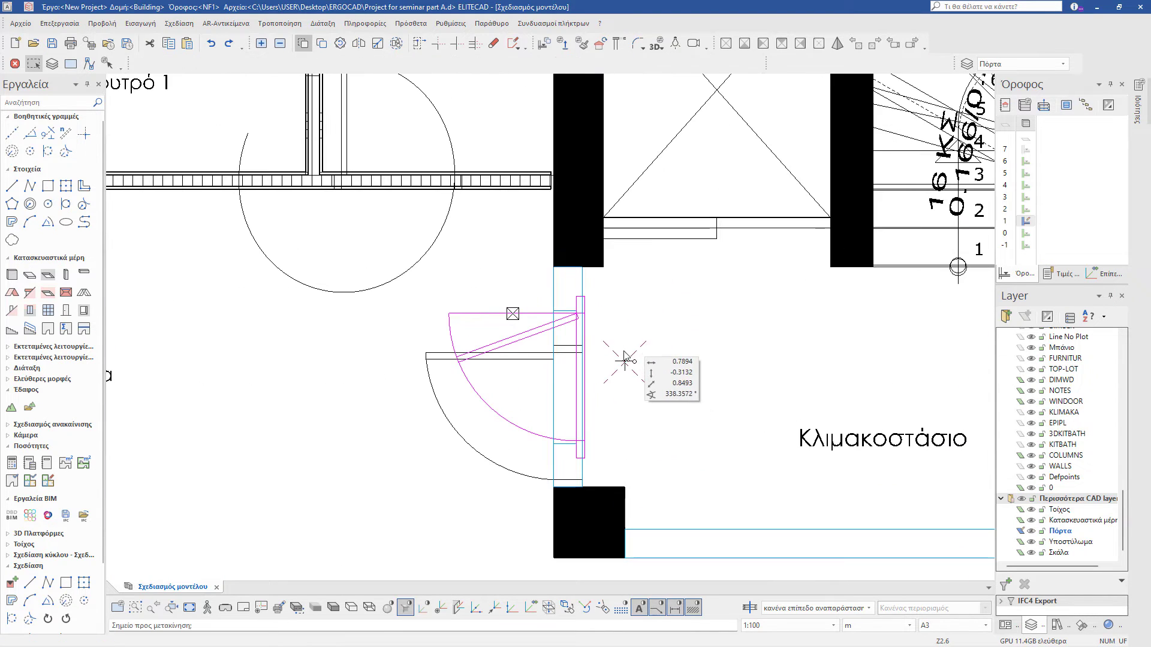
click(577, 315)
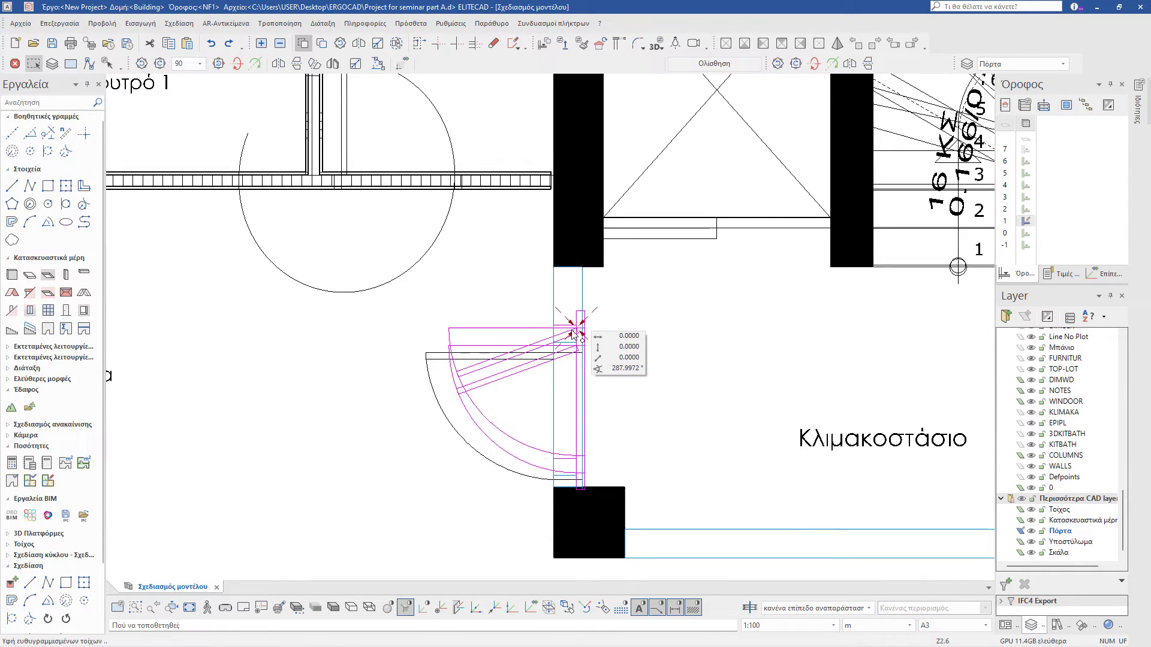
key(Escape)
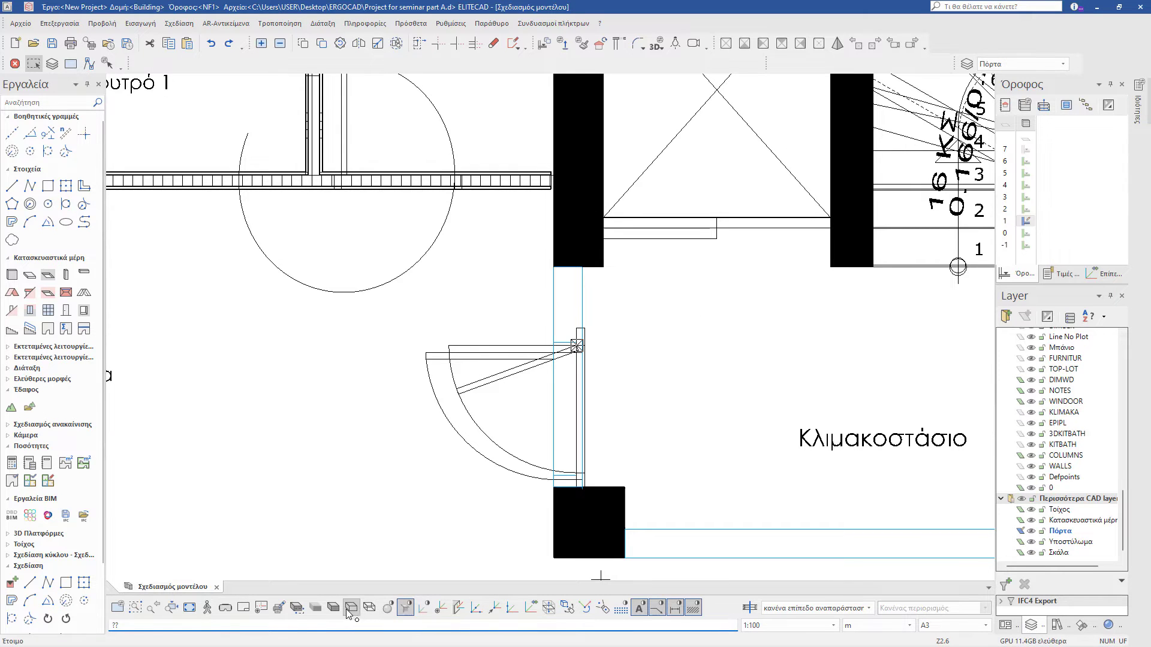
click(385, 606)
middle_drag(510, 480, 599, 447)
scroll(600, 443, down, 6)
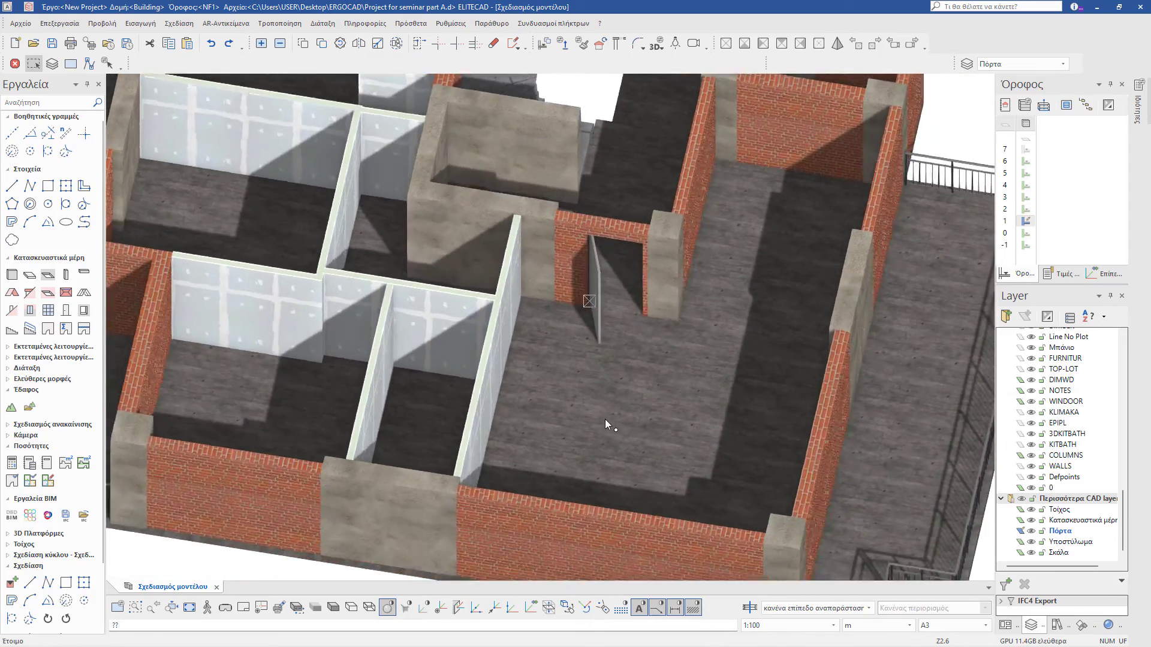
scroll(547, 228, up, 4)
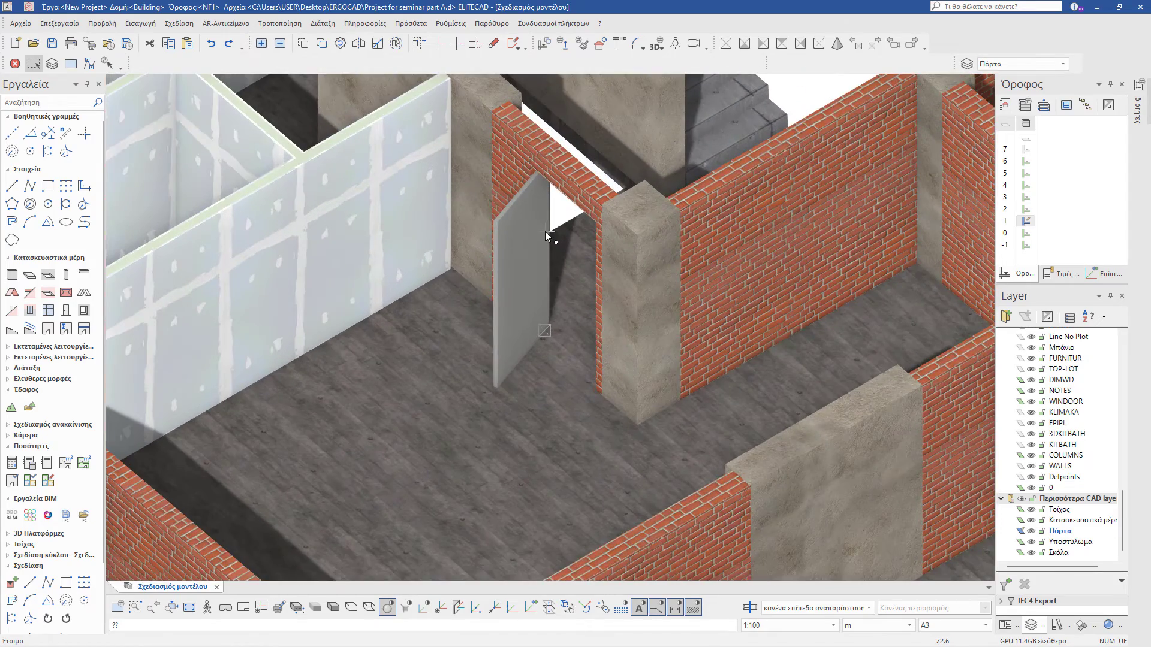
key(ctrl+1)
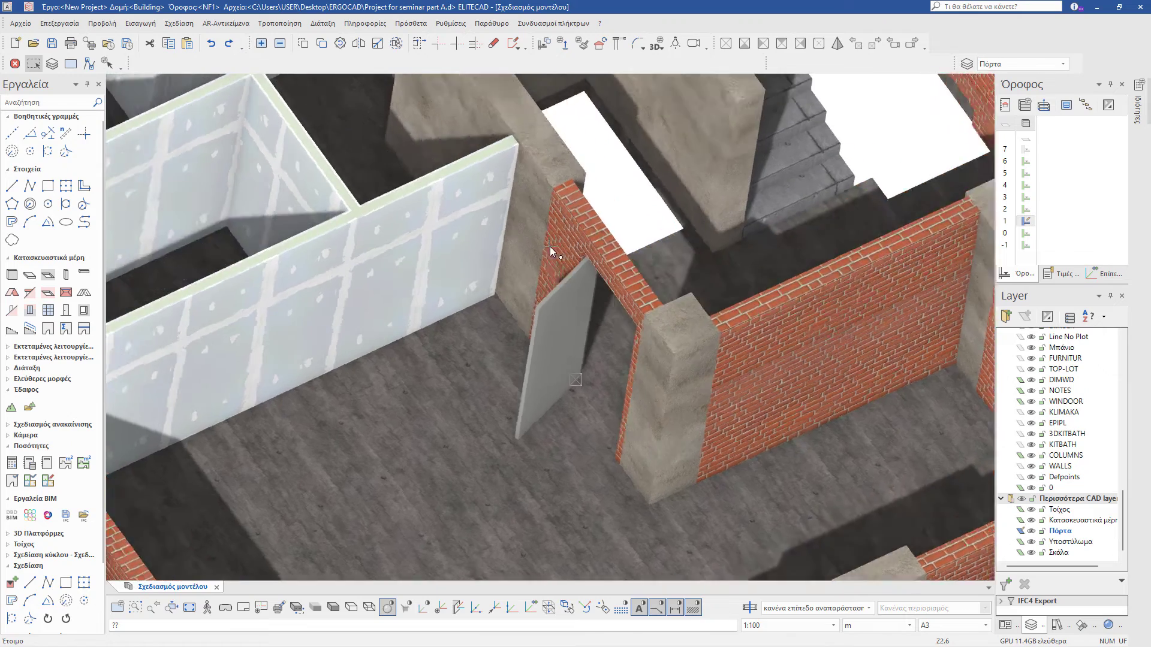
Step: Return to the wireframe floor plan and start the Door command with the Εσωτερική πόρτα style
click(373, 606)
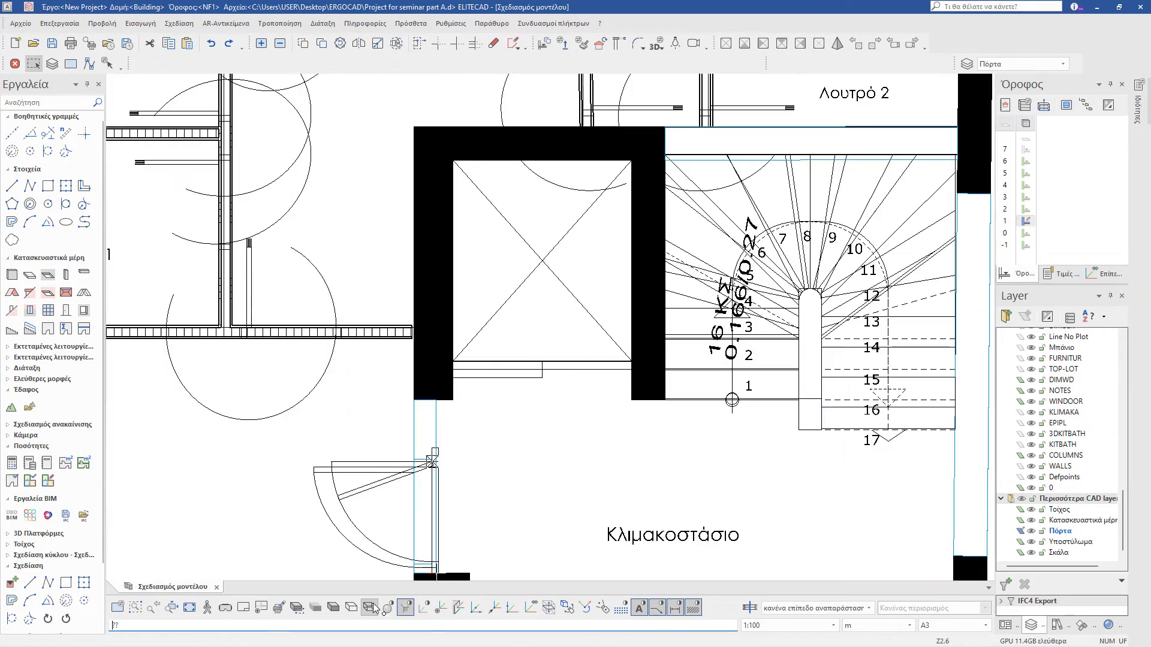
scroll(383, 420, down, 3)
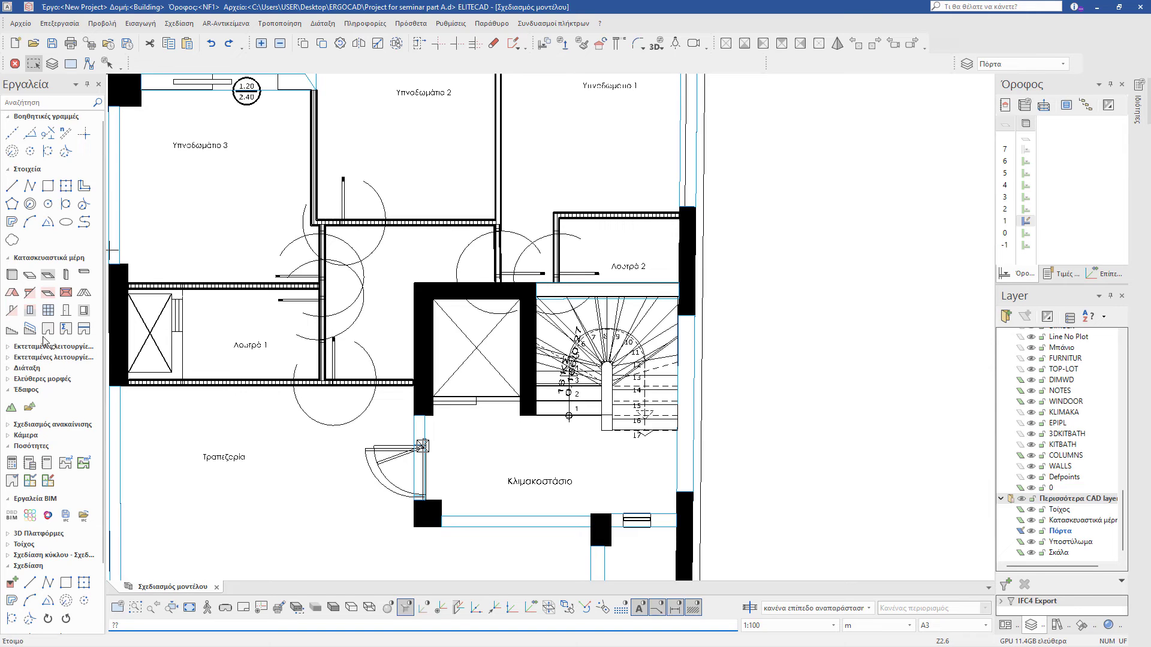
click(54, 311)
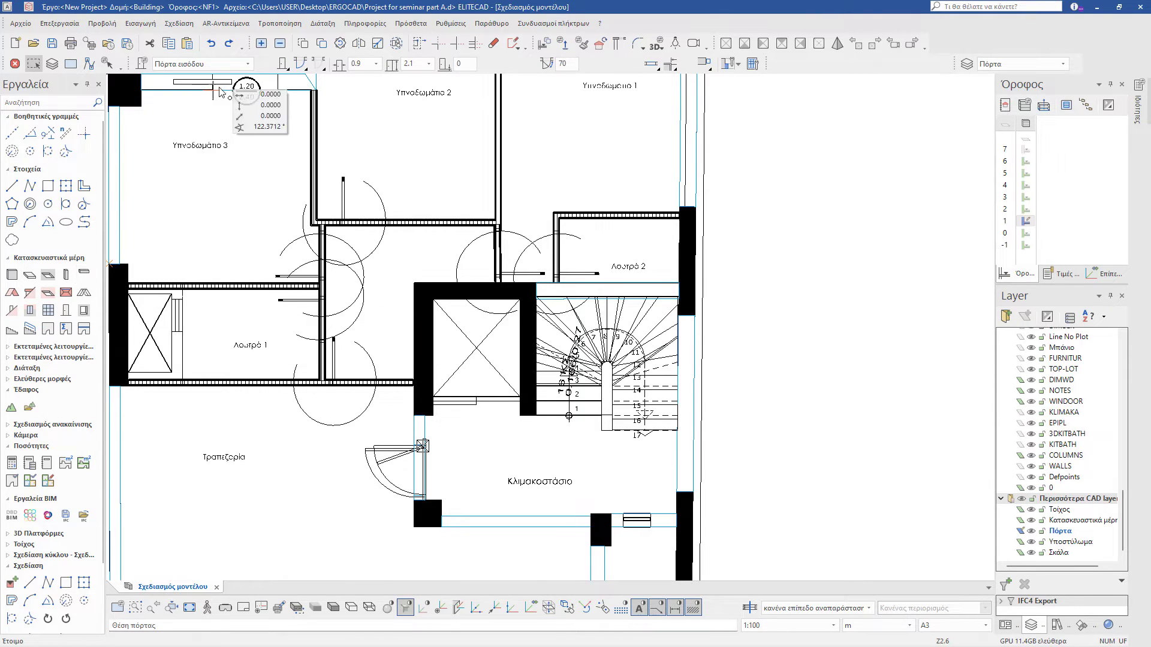
click(246, 65)
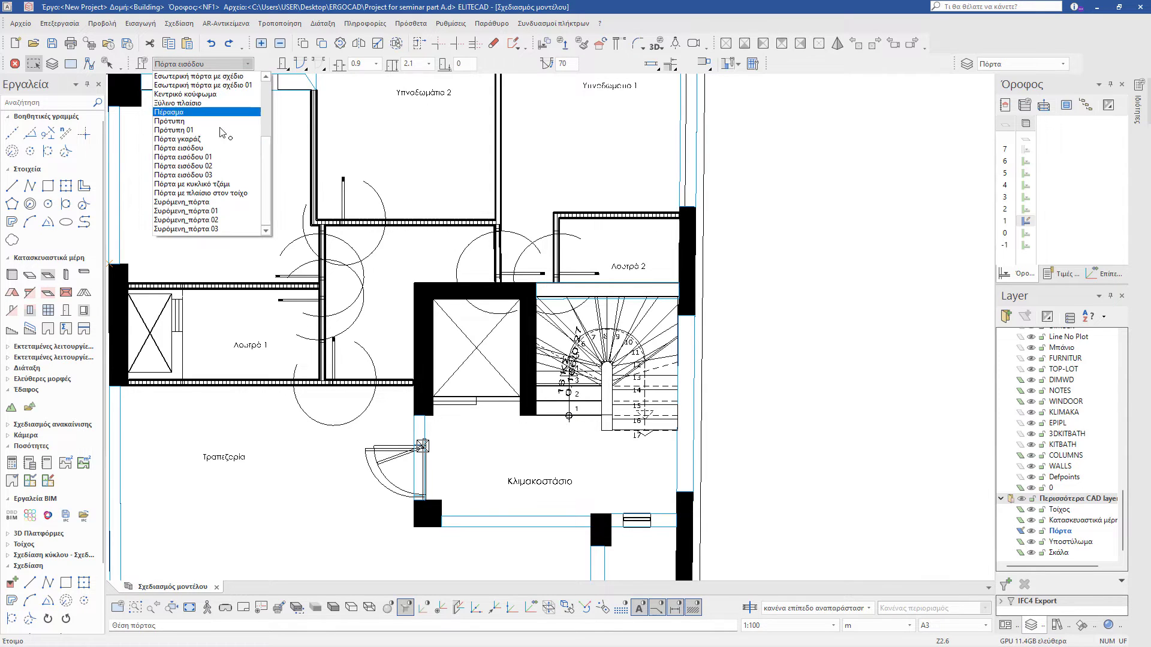
scroll(224, 151, up, 2)
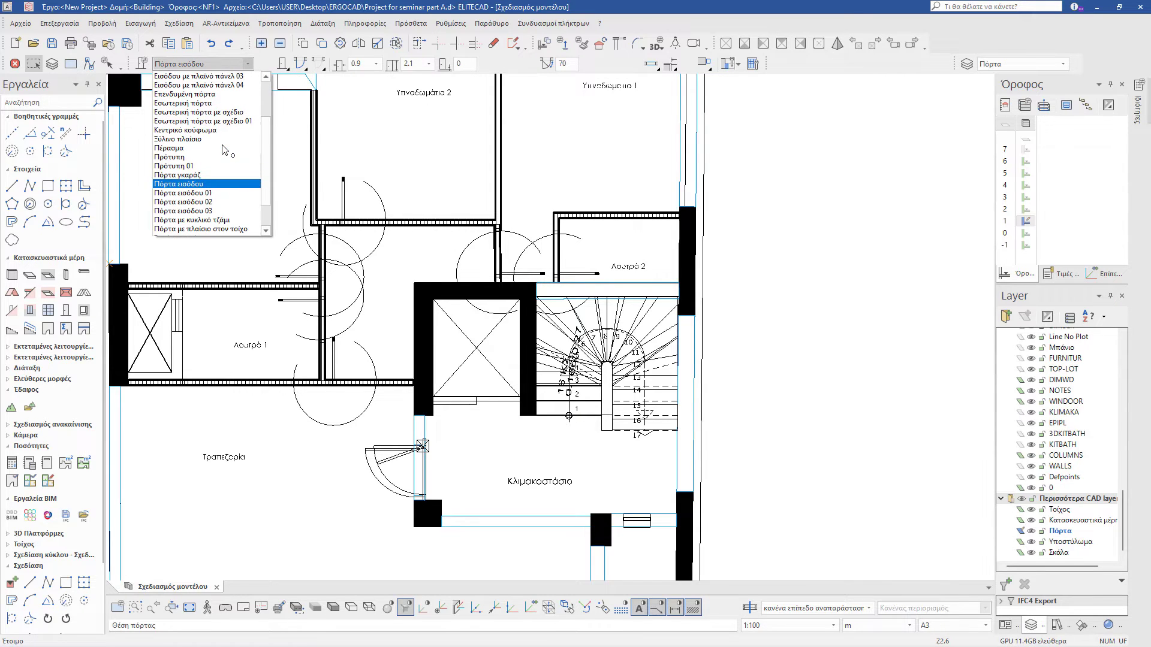
click(206, 103)
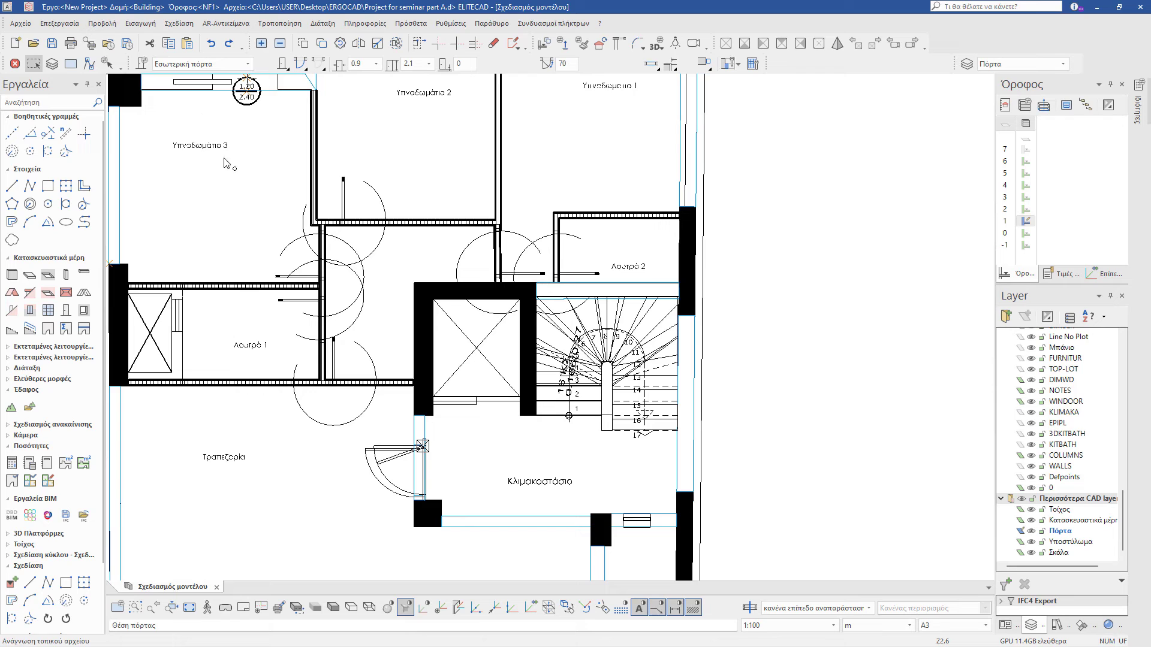
Step: Place an interior door in the wall between Λουτρό 1 and the hallway, opening into the bathroom
scroll(318, 327, up, 1)
scroll(316, 326, up, 2)
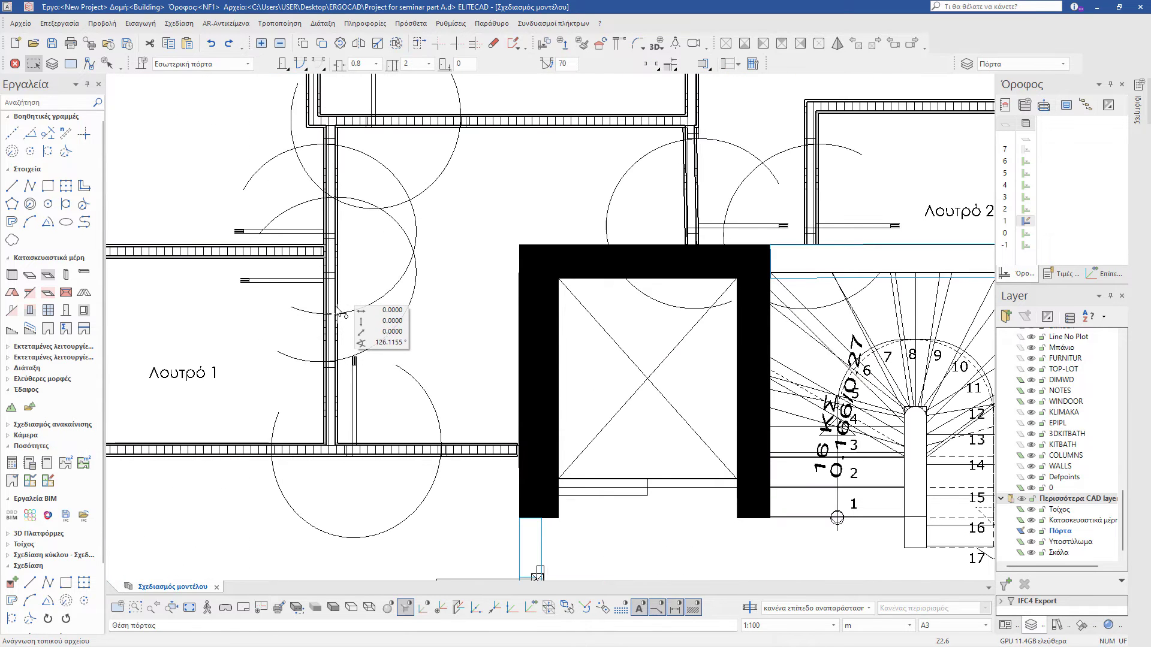
click(328, 313)
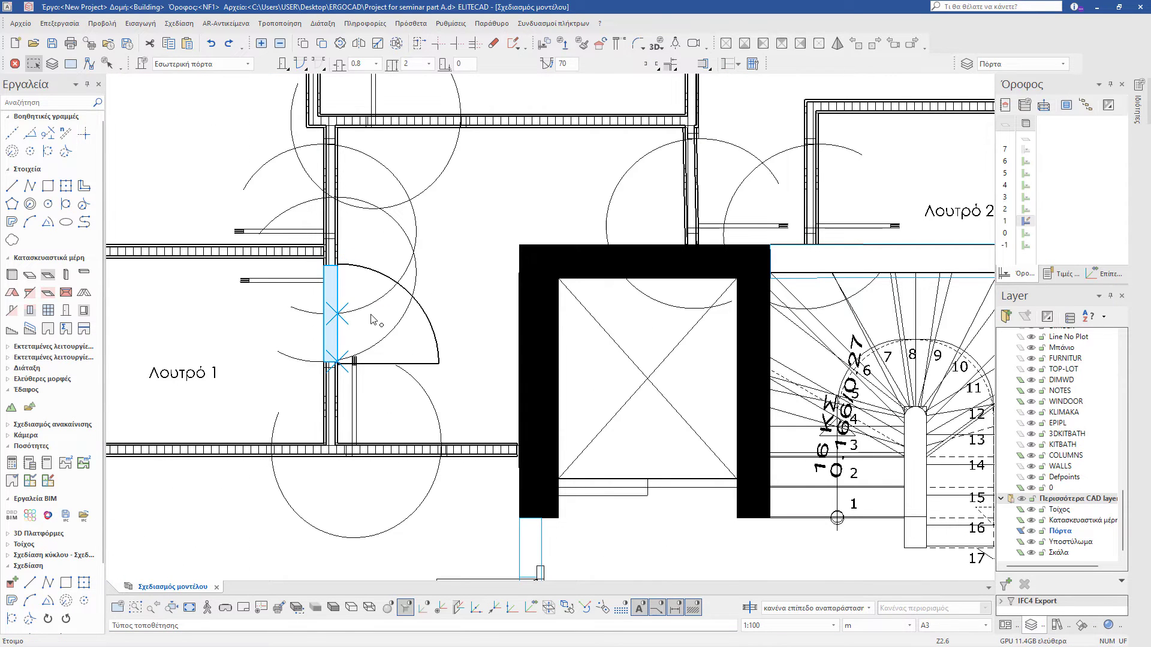
click(274, 304)
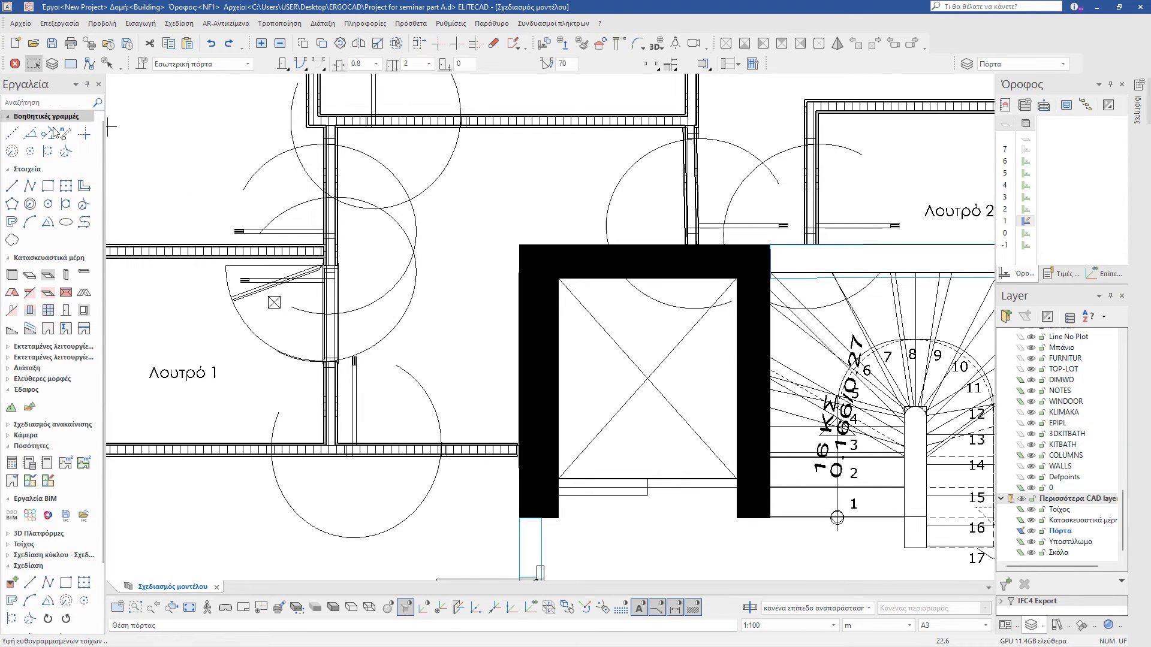
key(Escape)
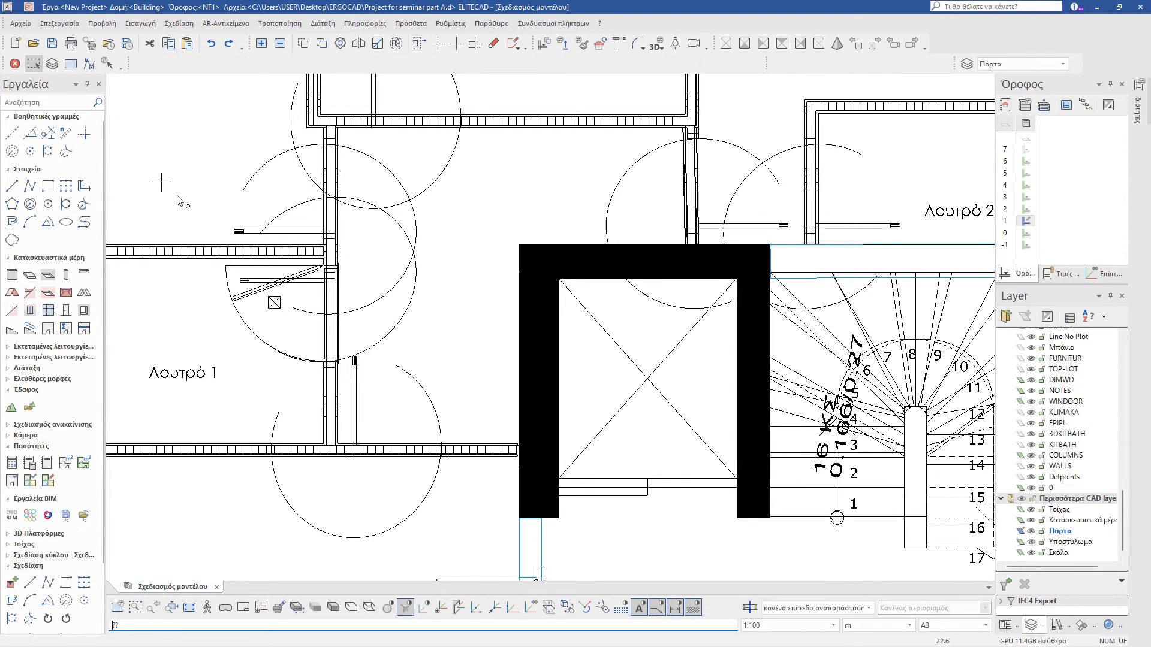
Step: Set the Λουτρό 1 door's width to 0.76 m and check it in shaded 3D
click(246, 299)
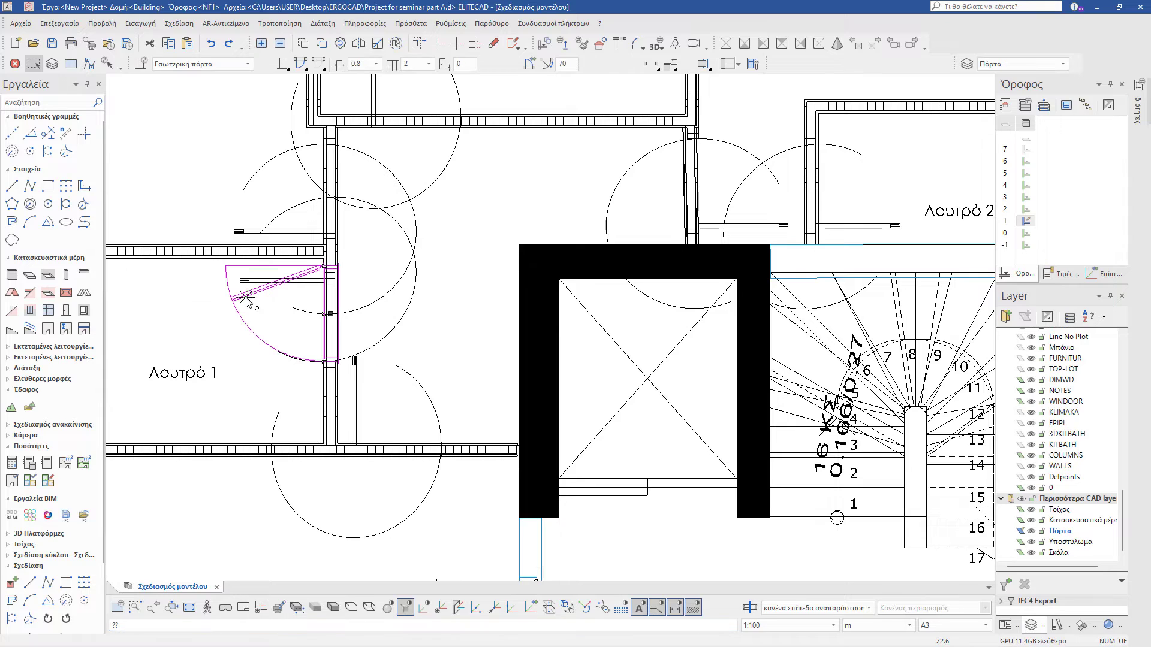
click(376, 64)
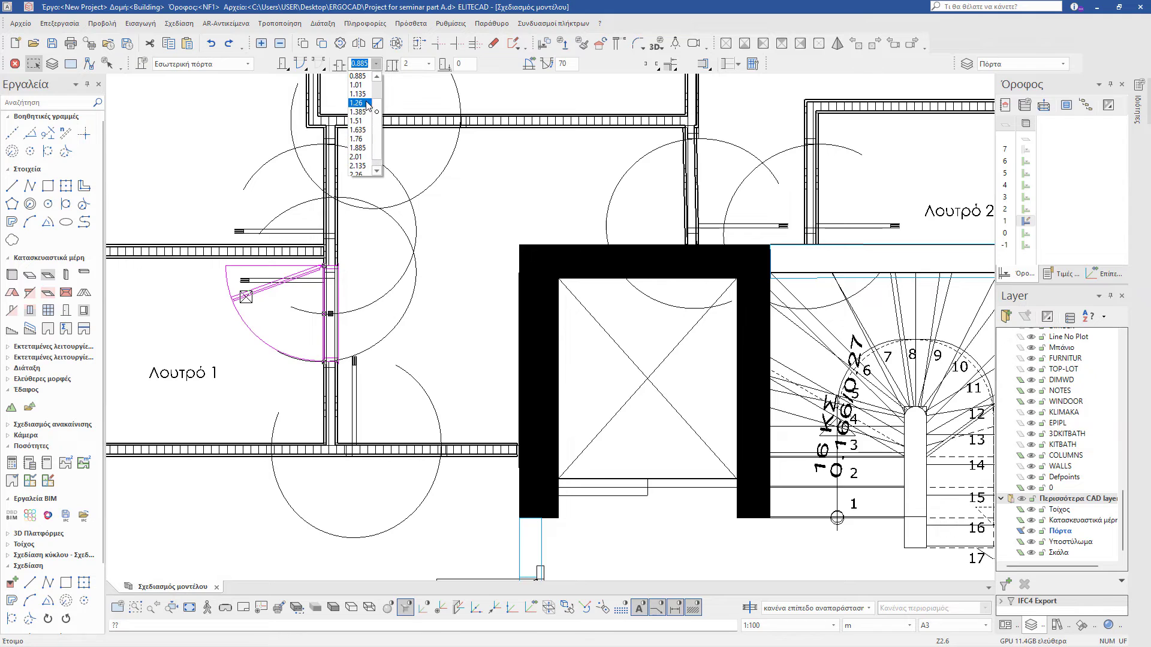
scroll(372, 112, up, 1)
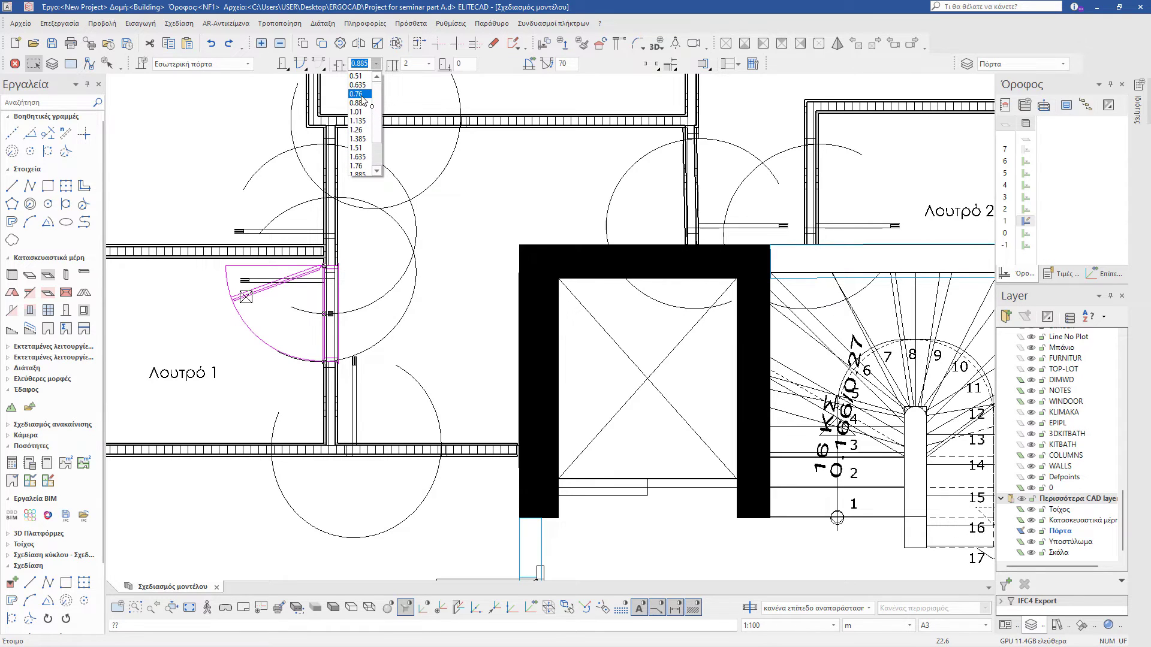
click(359, 94)
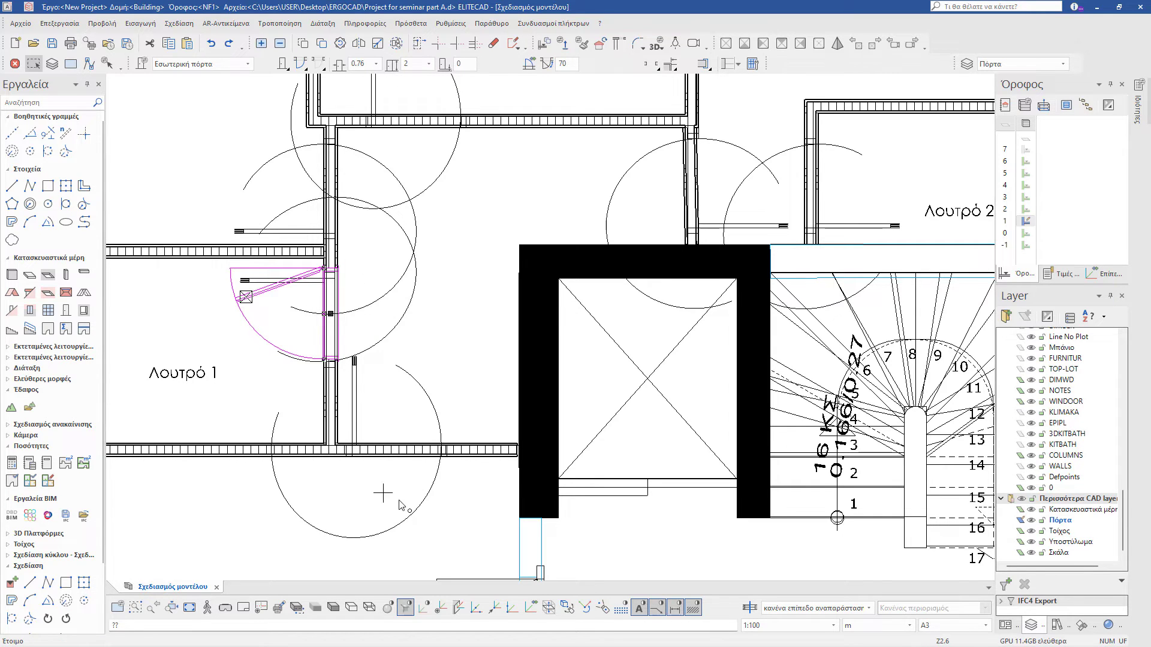
click(388, 607)
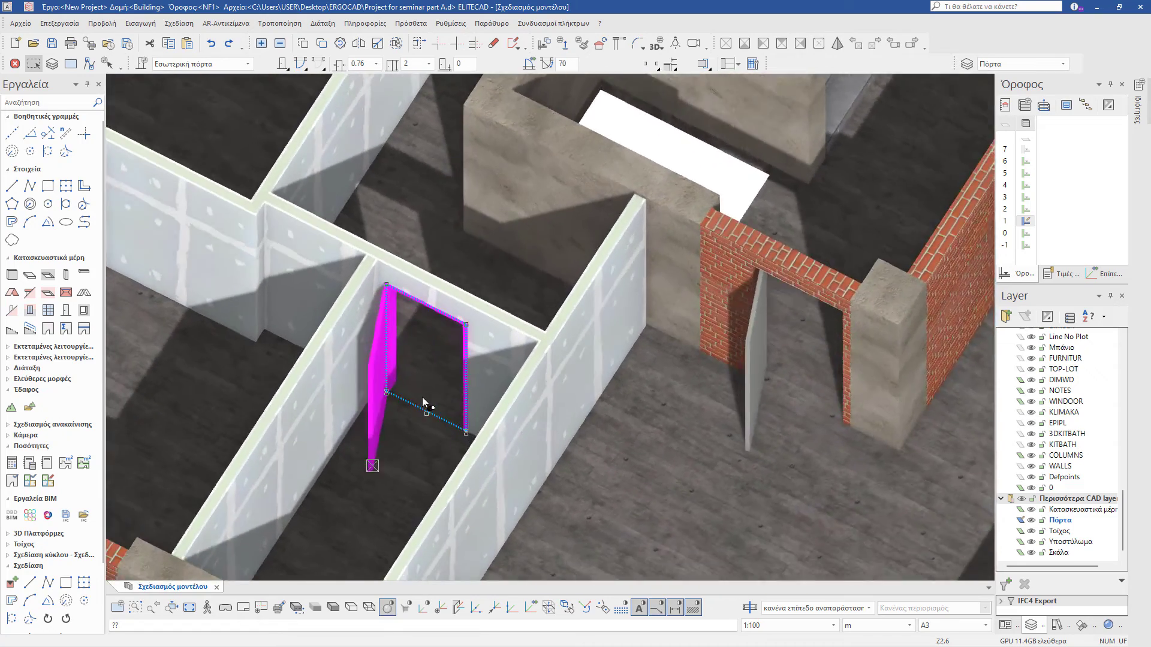
drag(422, 397, 435, 393)
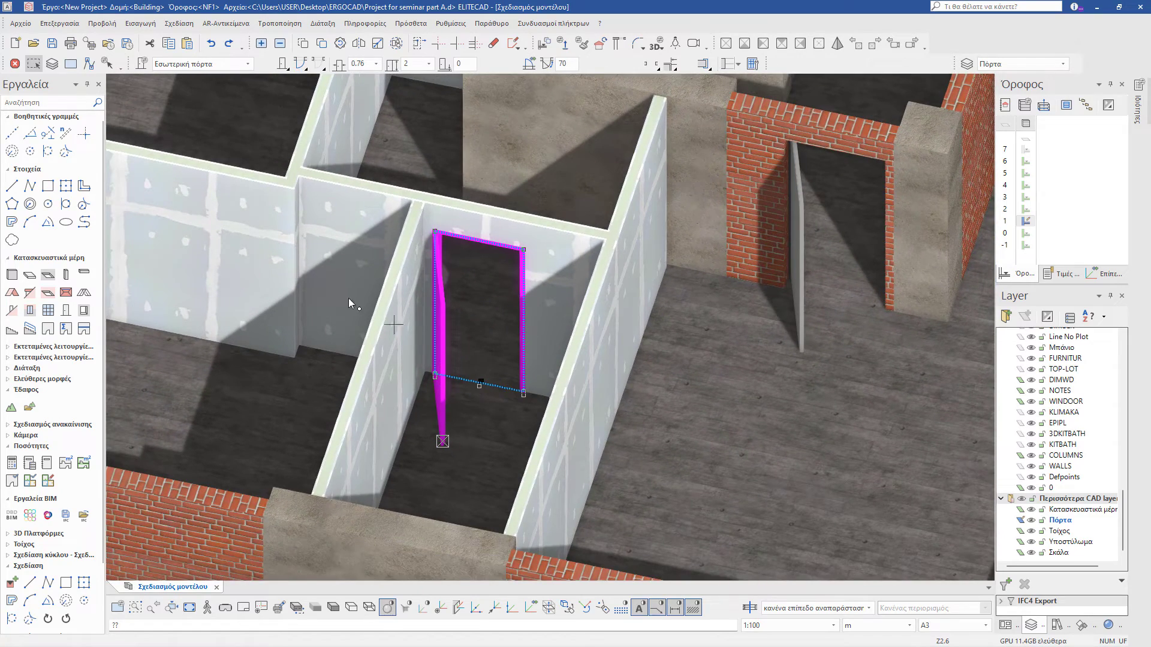
Step: Try the Πόρτα εισόδου 01 and Ξύλινο πλαίσιο styles on the bathroom door, viewing each in 3D
click(247, 63)
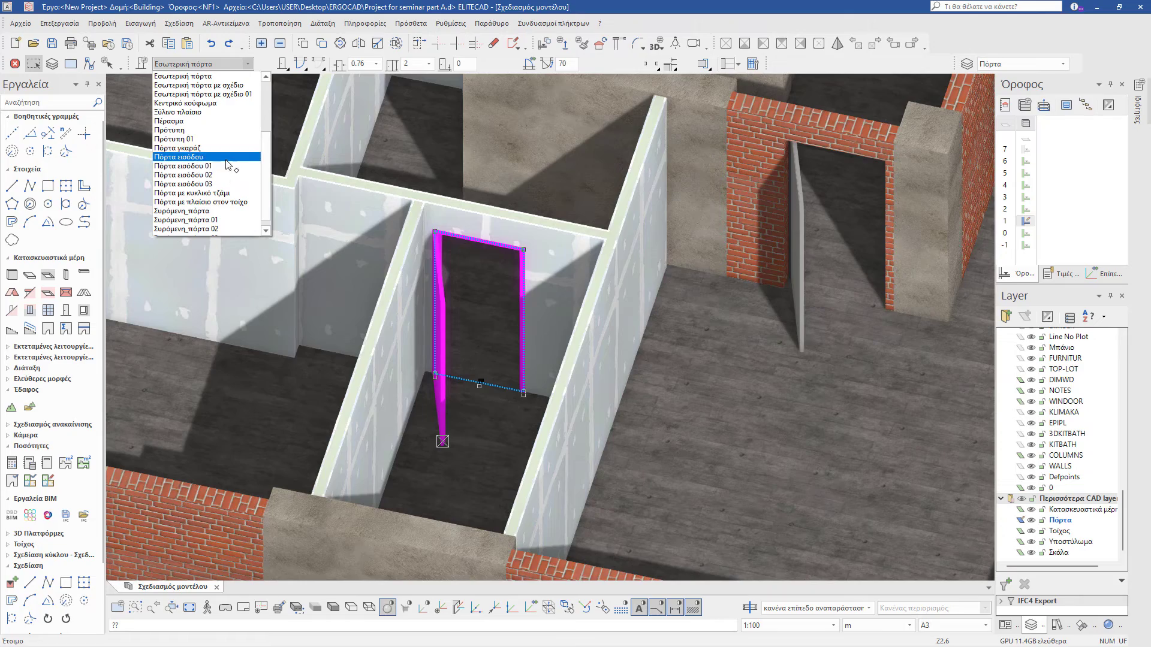
click(226, 169)
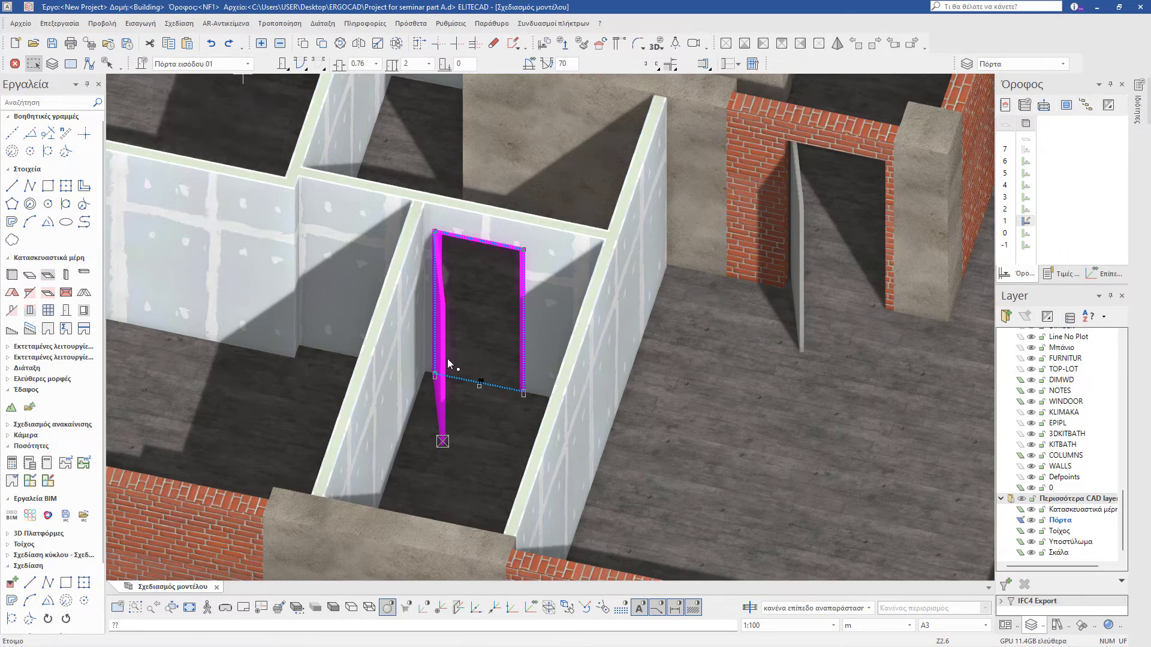
middle_drag(504, 355, 289, 170)
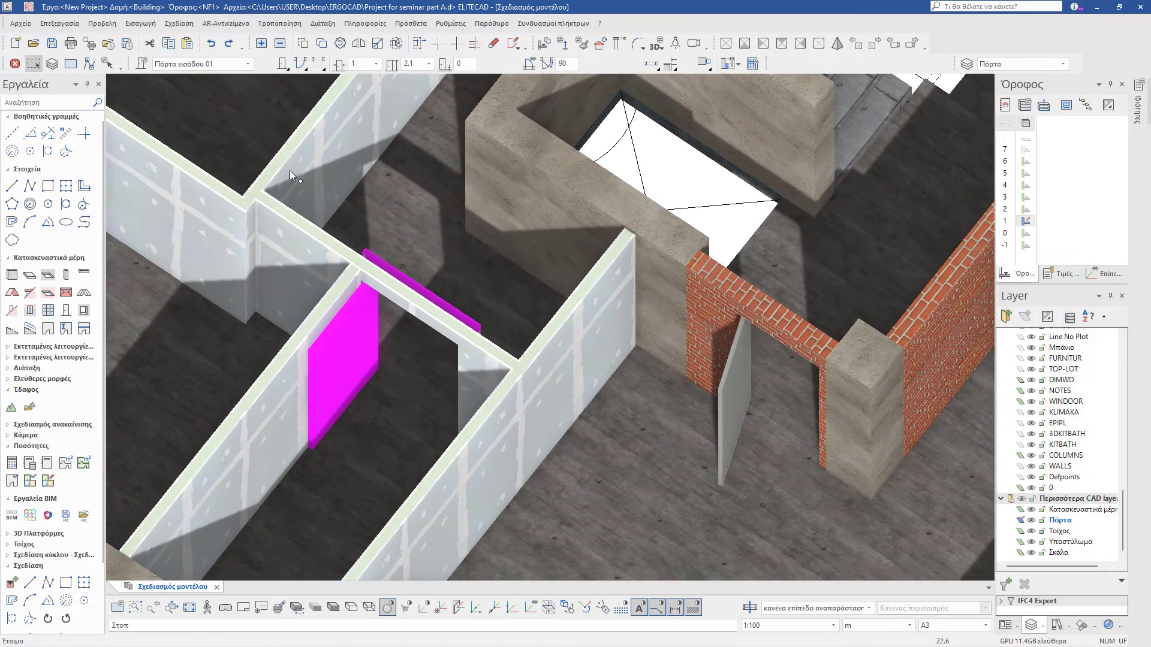
click(247, 63)
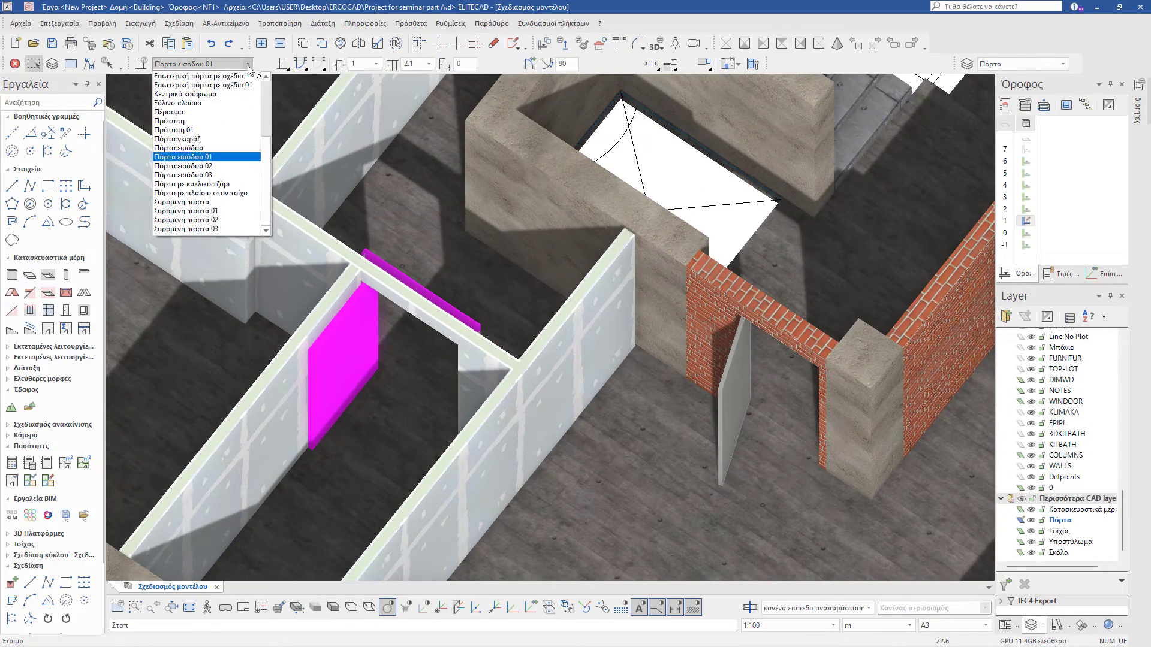
click(209, 103)
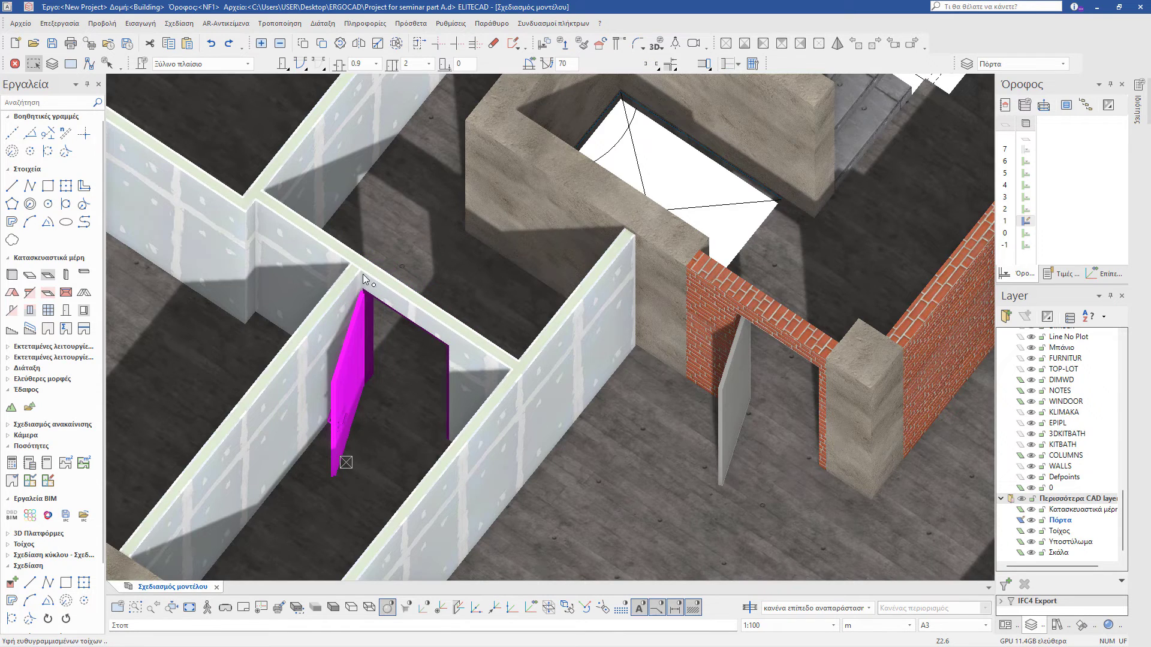
middle_drag(363, 279, 403, 259)
Step: Change the bathroom door's style to Εσωτερική πόρτα με σχέδιο and inspect it in 3D
click(247, 63)
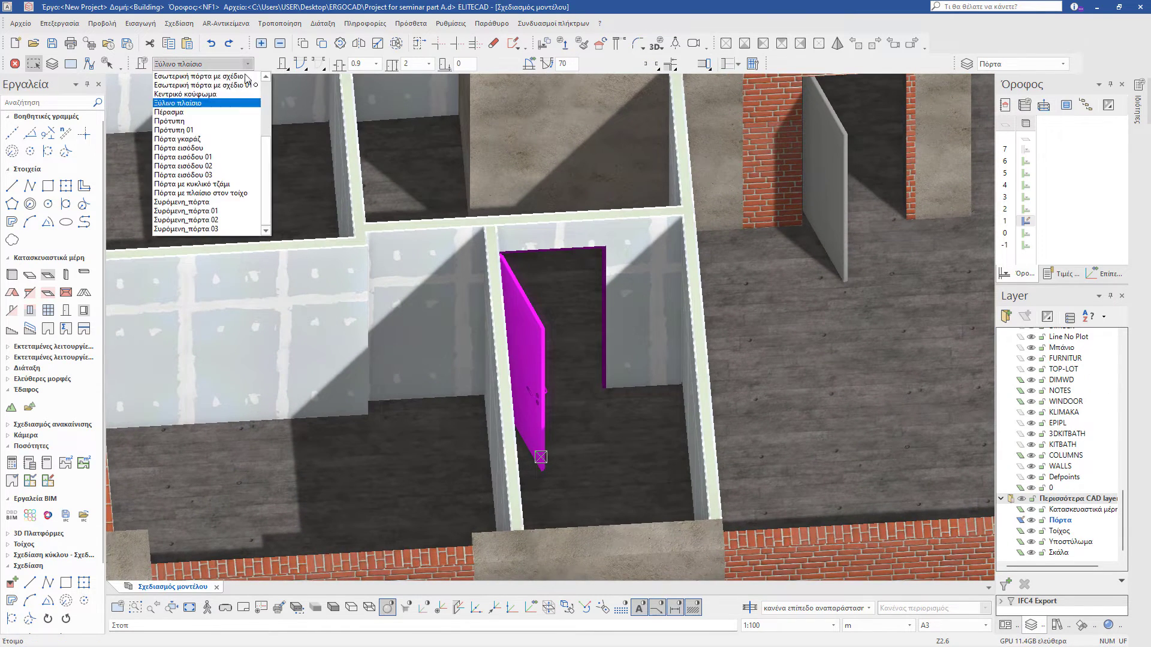
scroll(245, 79, up, 5)
click(204, 148)
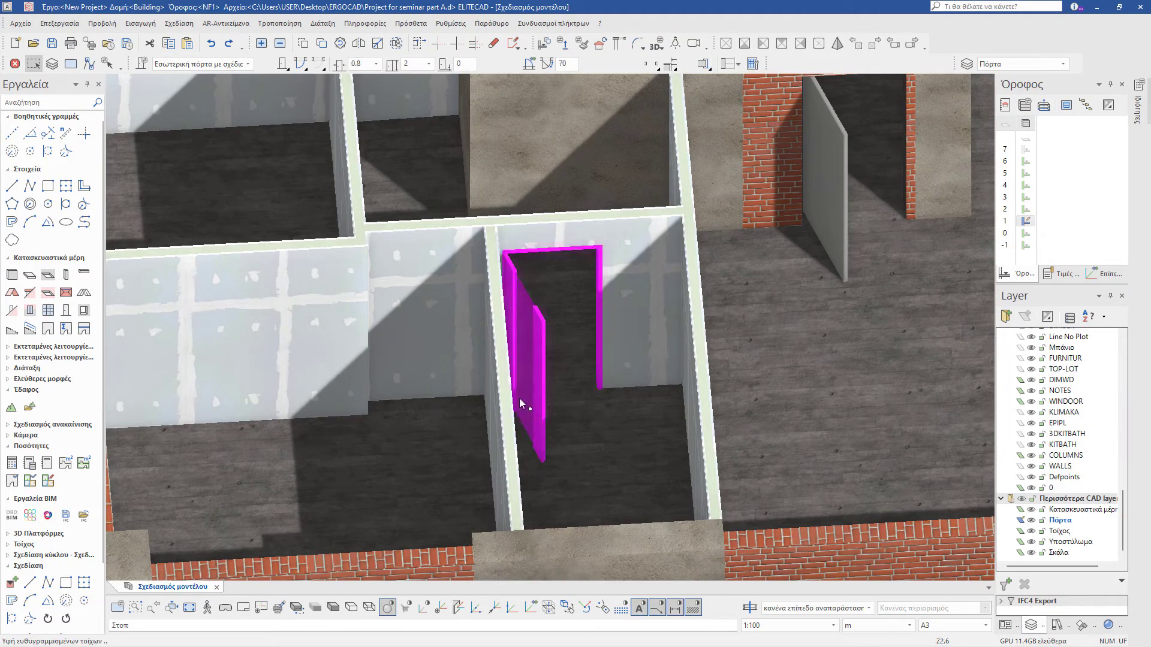
middle_drag(519, 398, 308, 242)
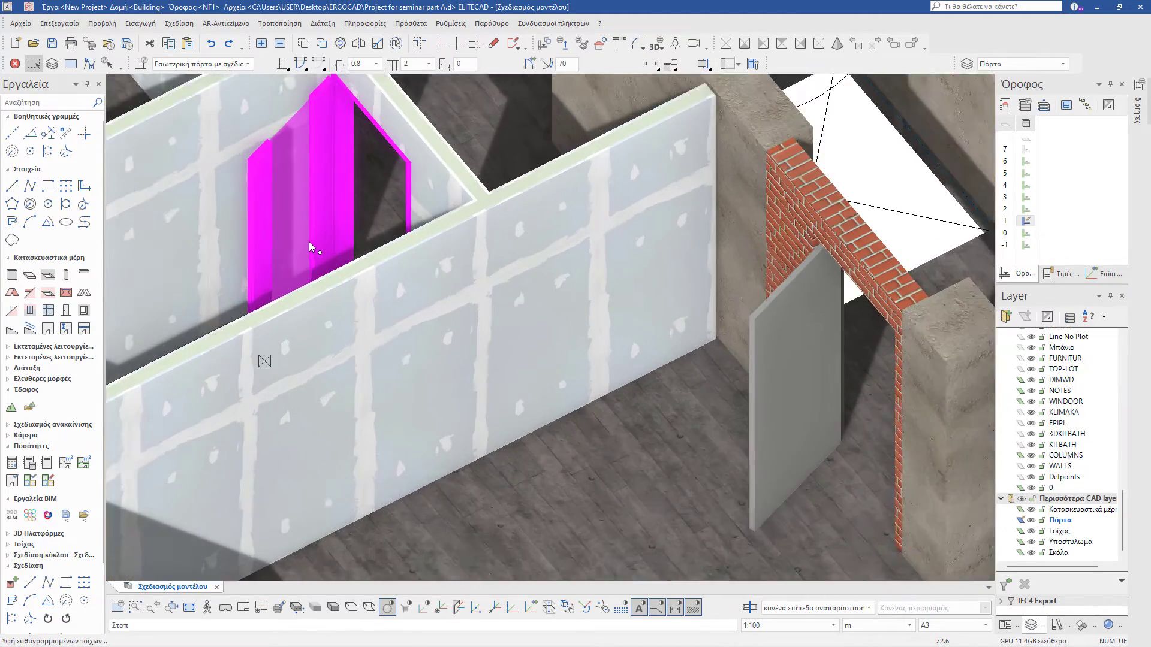
scroll(317, 262, up, 2)
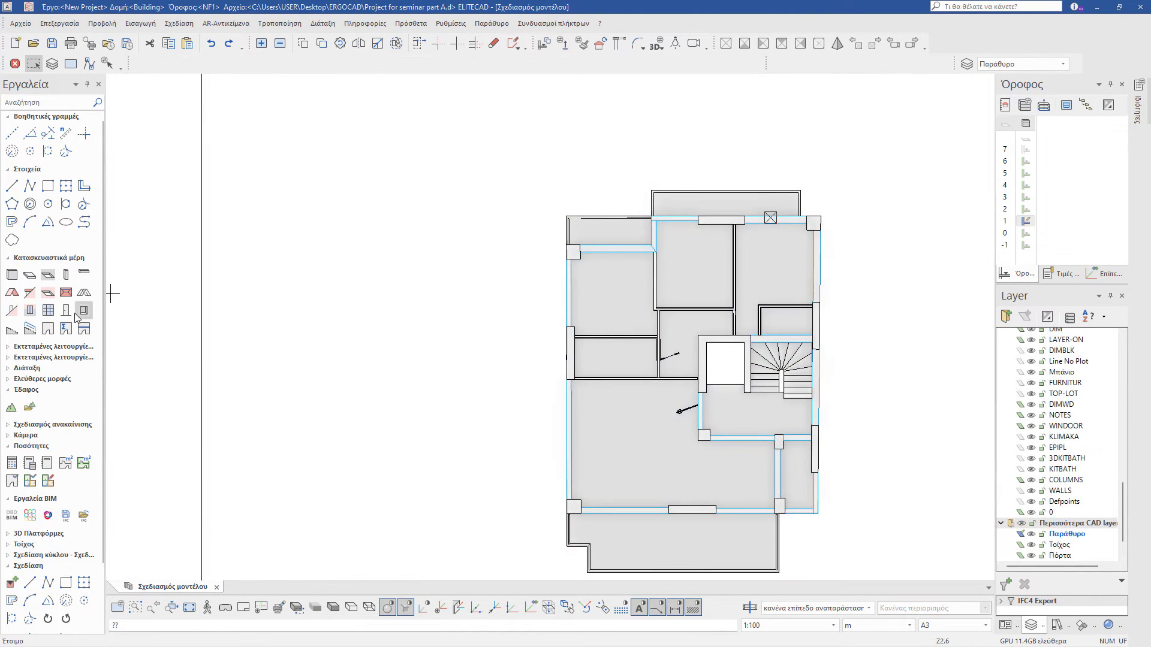
Step: Place a Πρότυπο window in the dining room's balcony wall, between the central column and the stairwell-side column, and check it in 3D
click(33, 316)
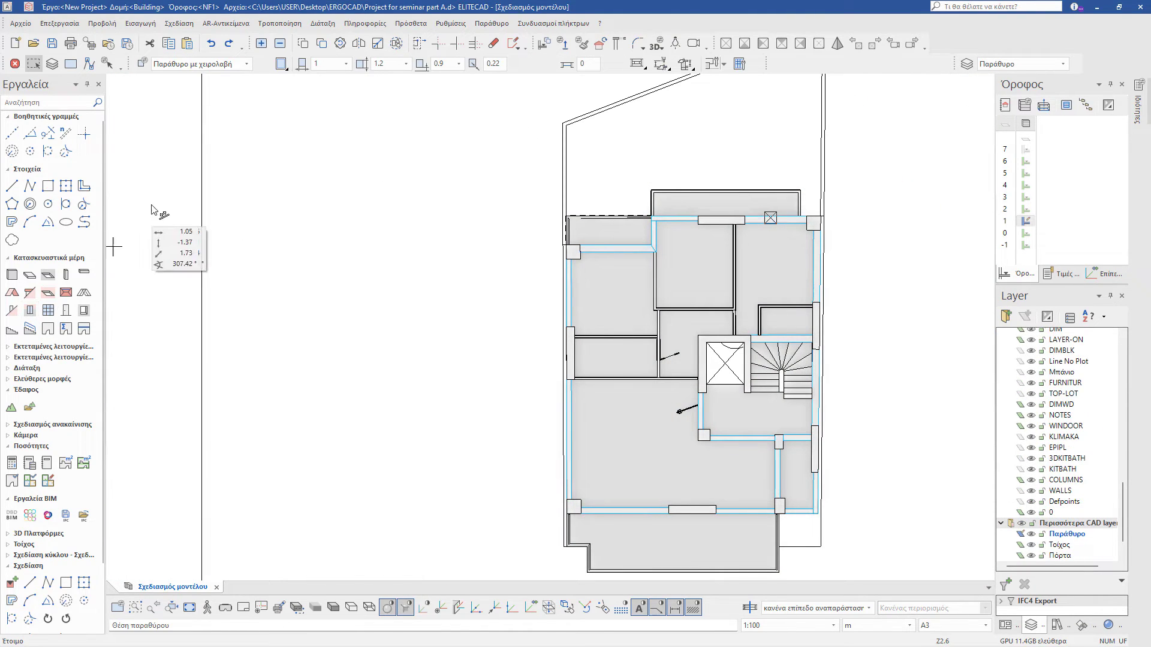
click(246, 63)
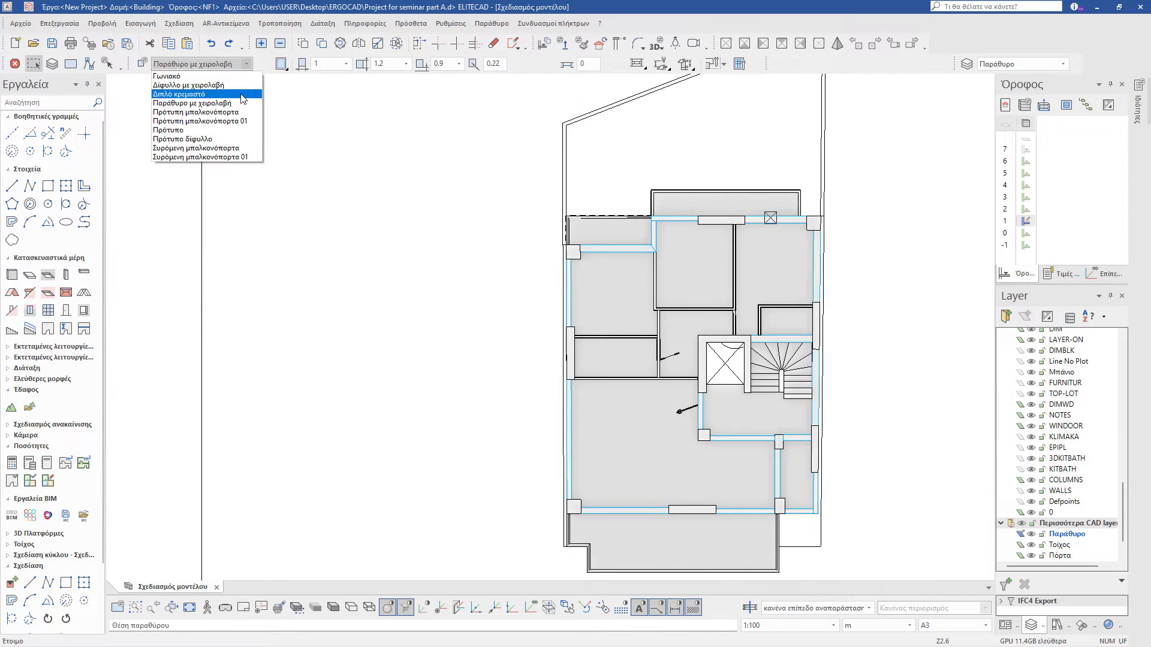
click(231, 130)
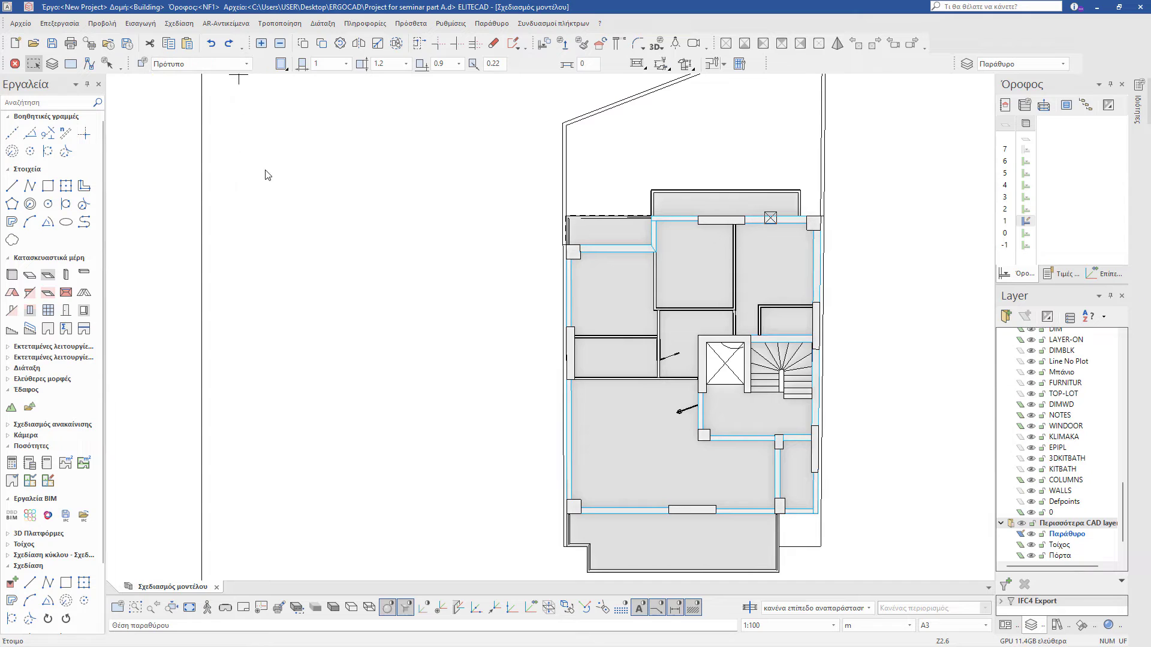
scroll(689, 528, up, 5)
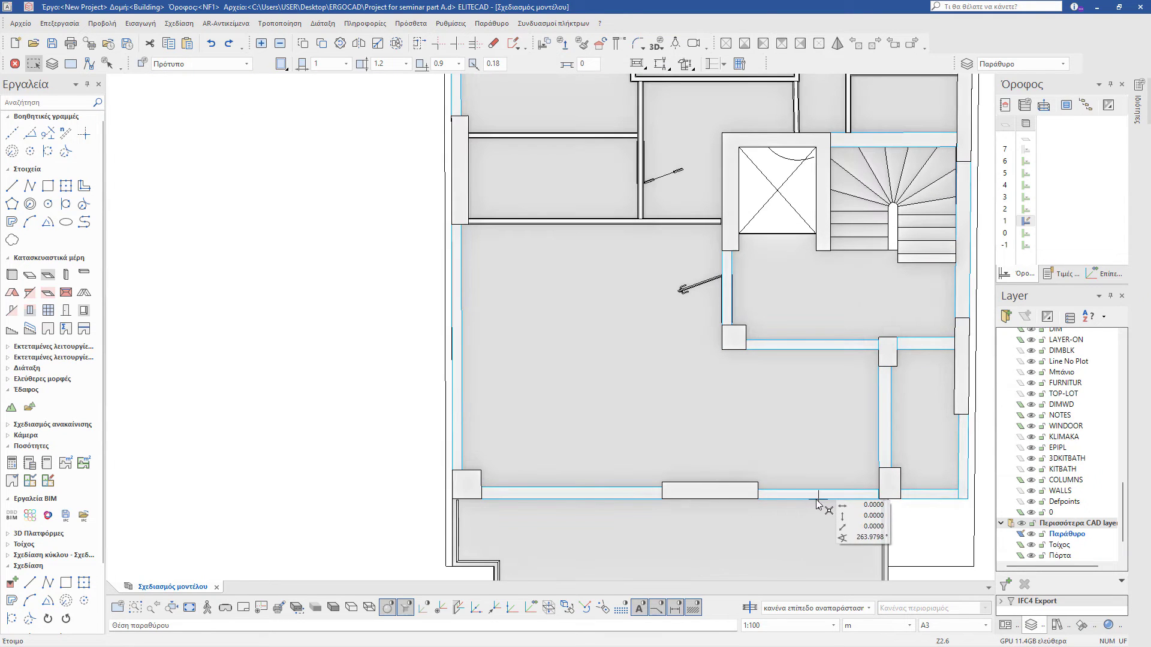
click(819, 496)
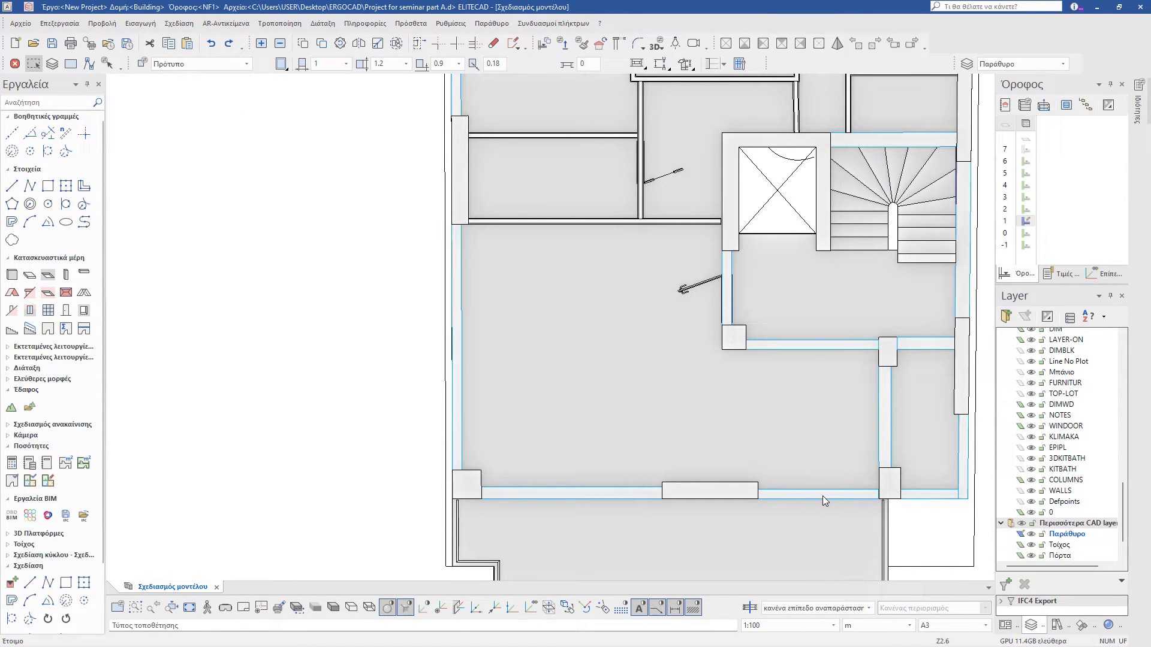
click(822, 495)
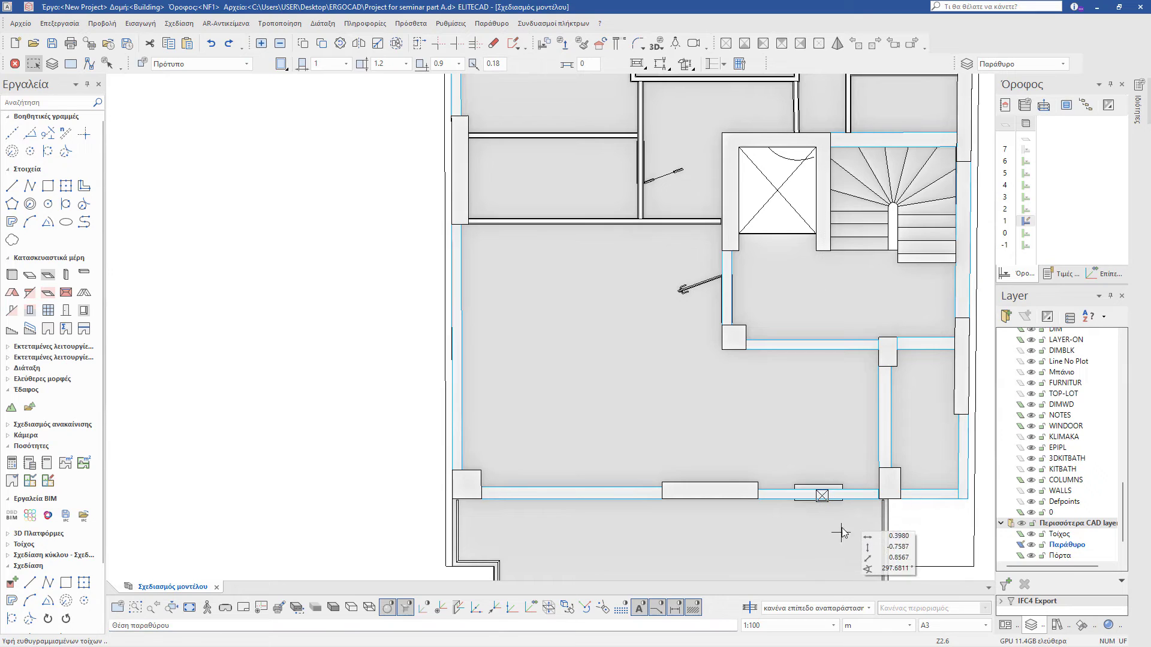
key(F5)
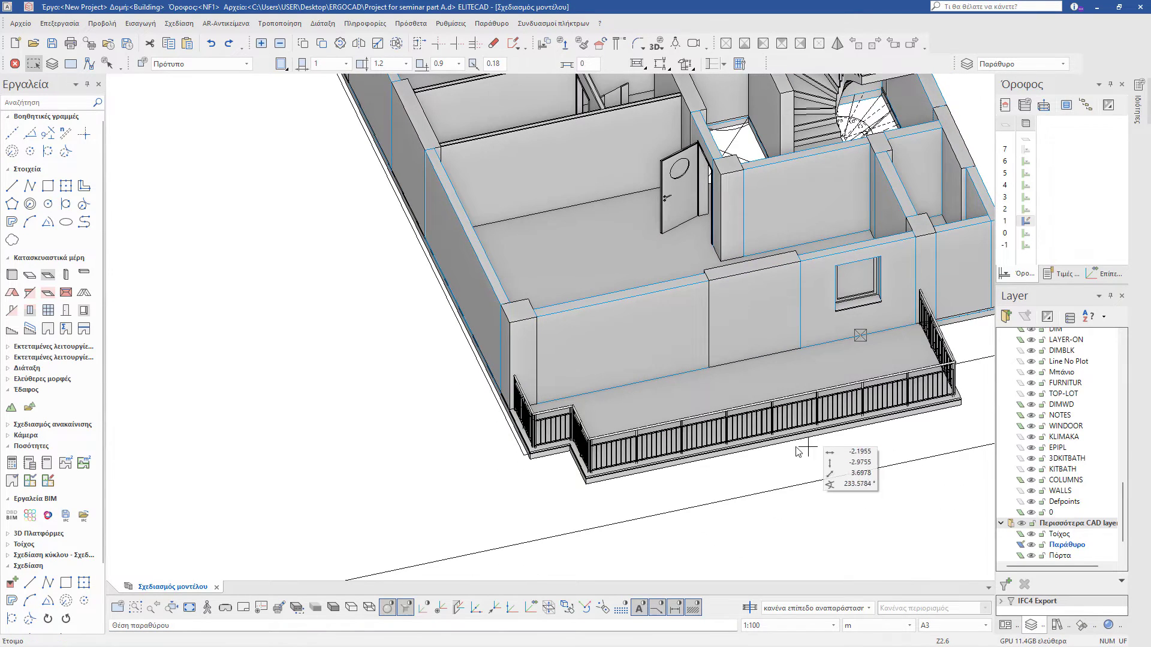
key(Escape)
Step: Copy the window from its lower corner to the balcony wall section between the central column and the outer corner column
click(861, 303)
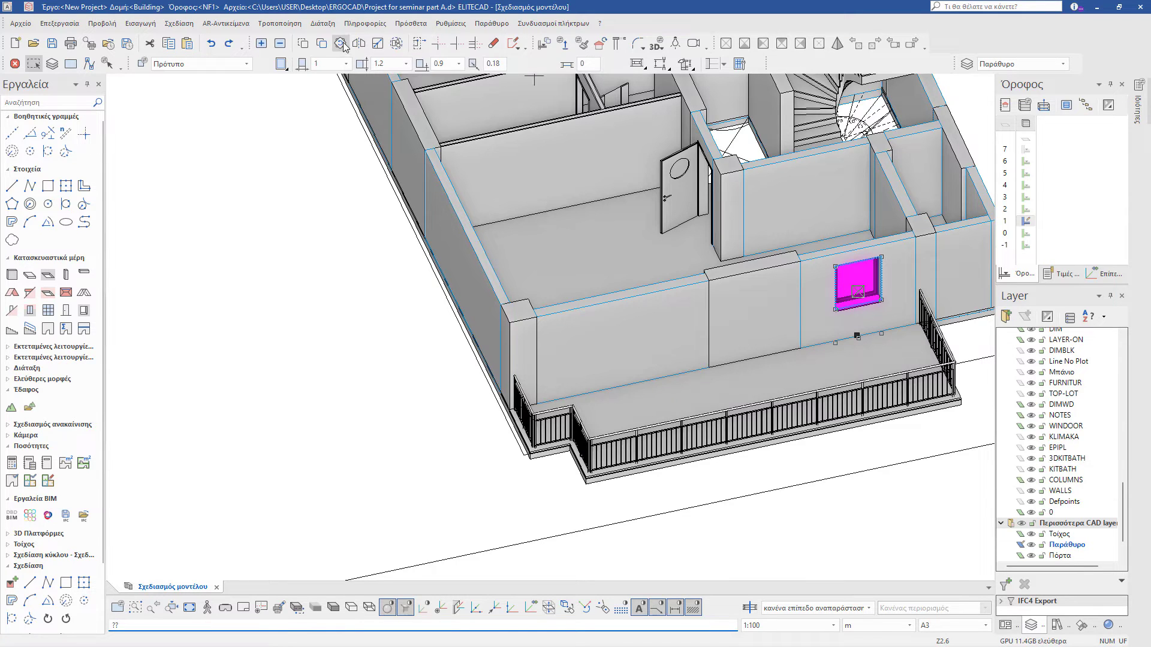
click(322, 44)
click(837, 312)
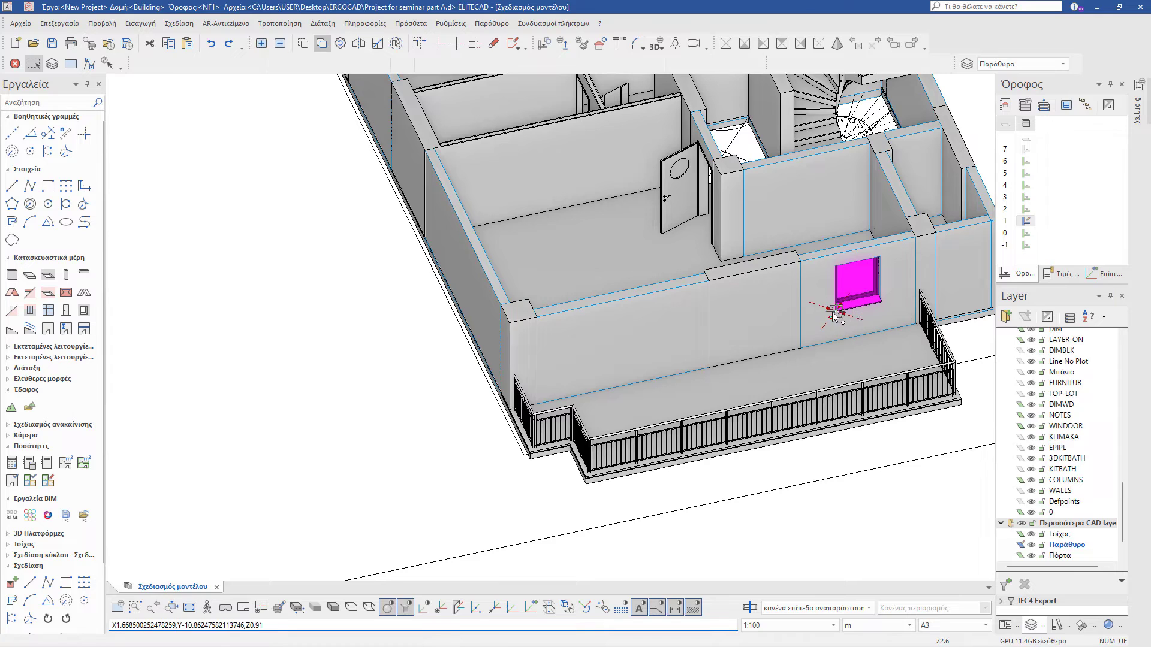
click(581, 360)
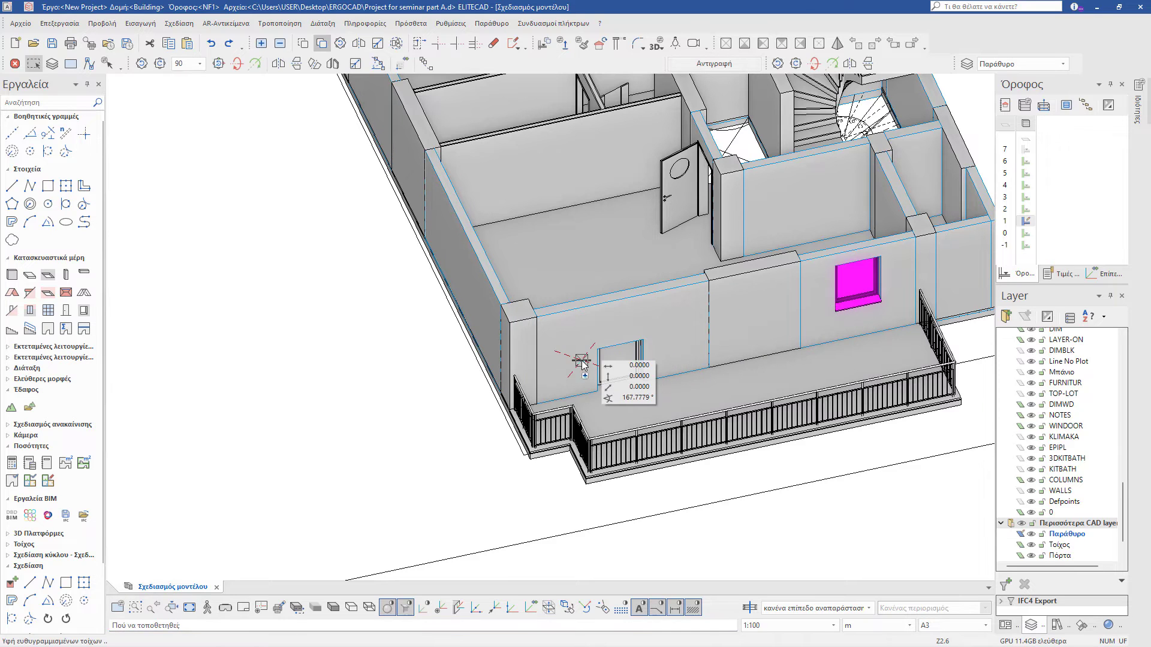
Step: Select the window copied beside the outer corner column and set its sill height to 1 m
click(639, 339)
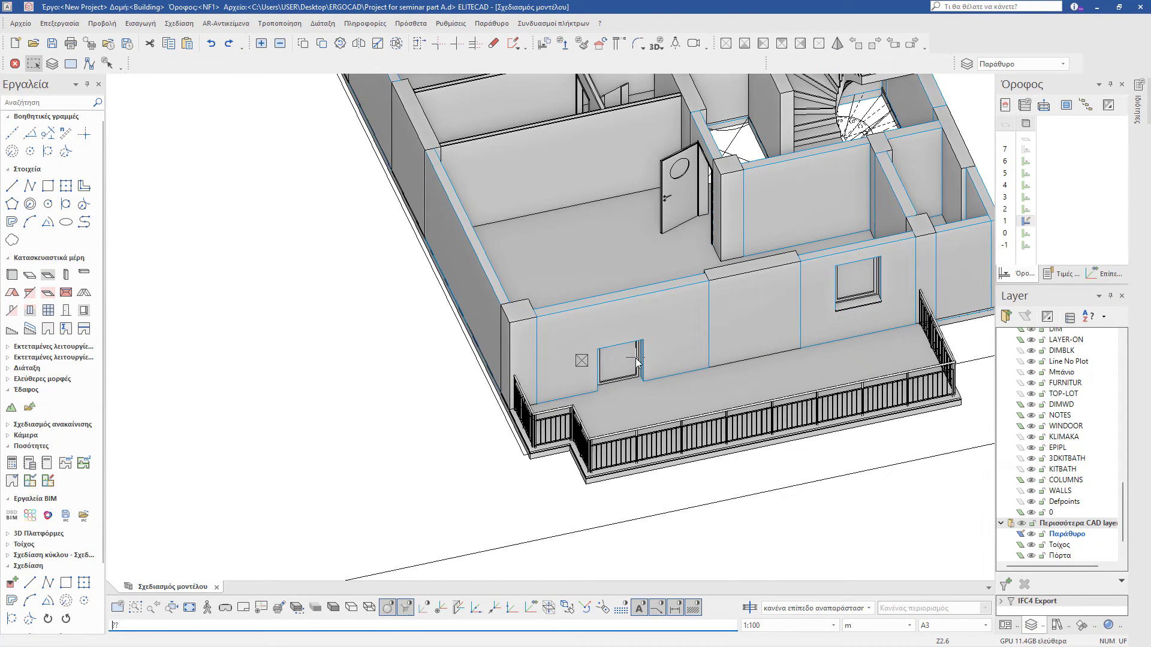
click(638, 361)
click(142, 64)
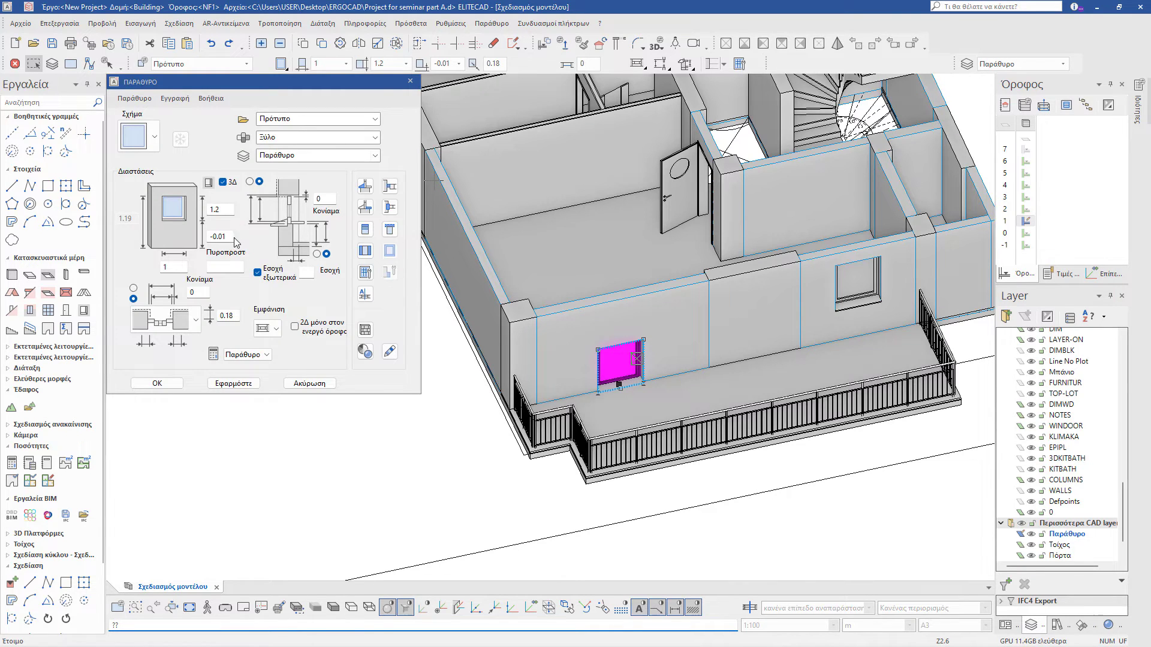
click(231, 239)
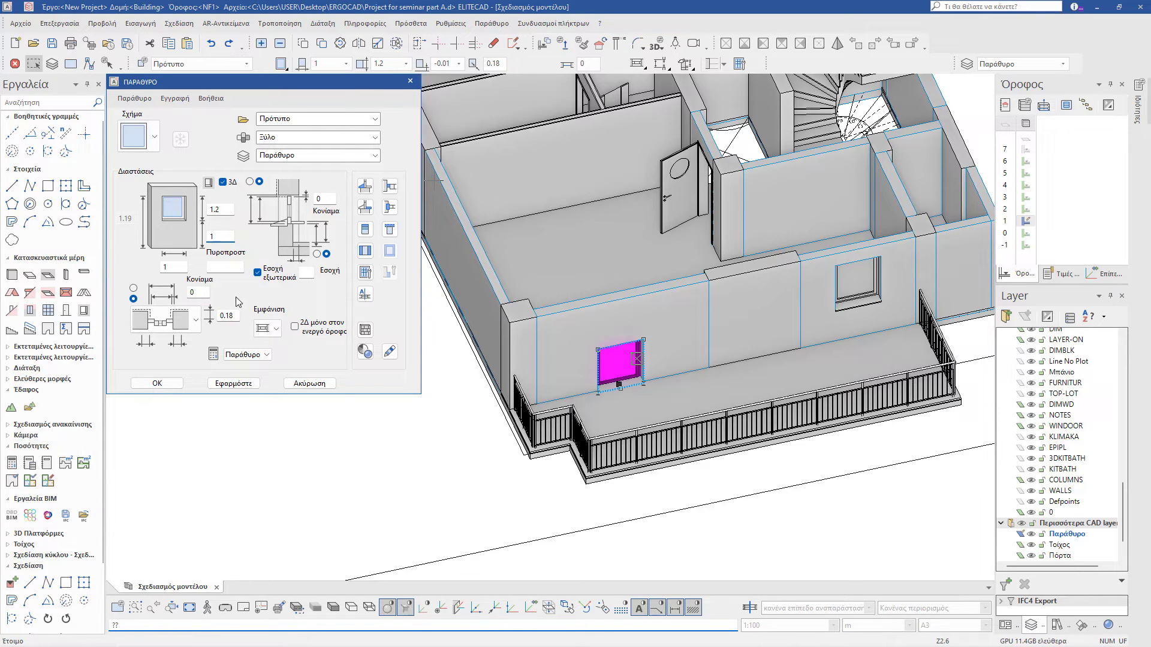
click(172, 384)
Step: Set the copied balcony window's width to 2.5 m and check it in 3D
middle_drag(665, 371, 605, 353)
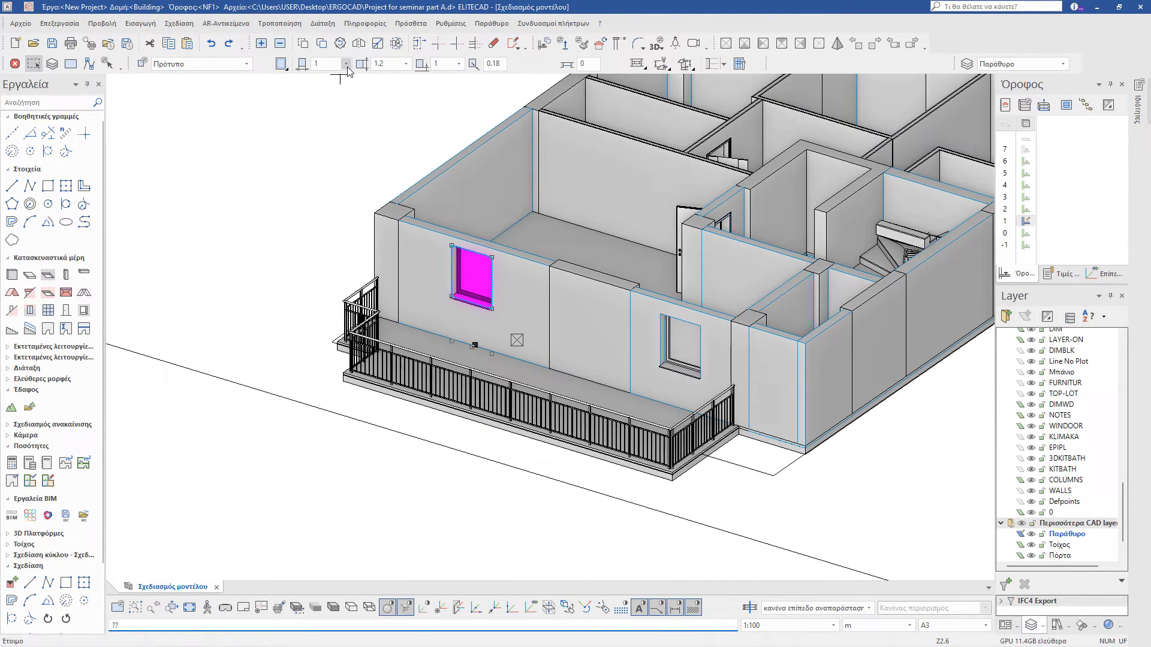
click(327, 64)
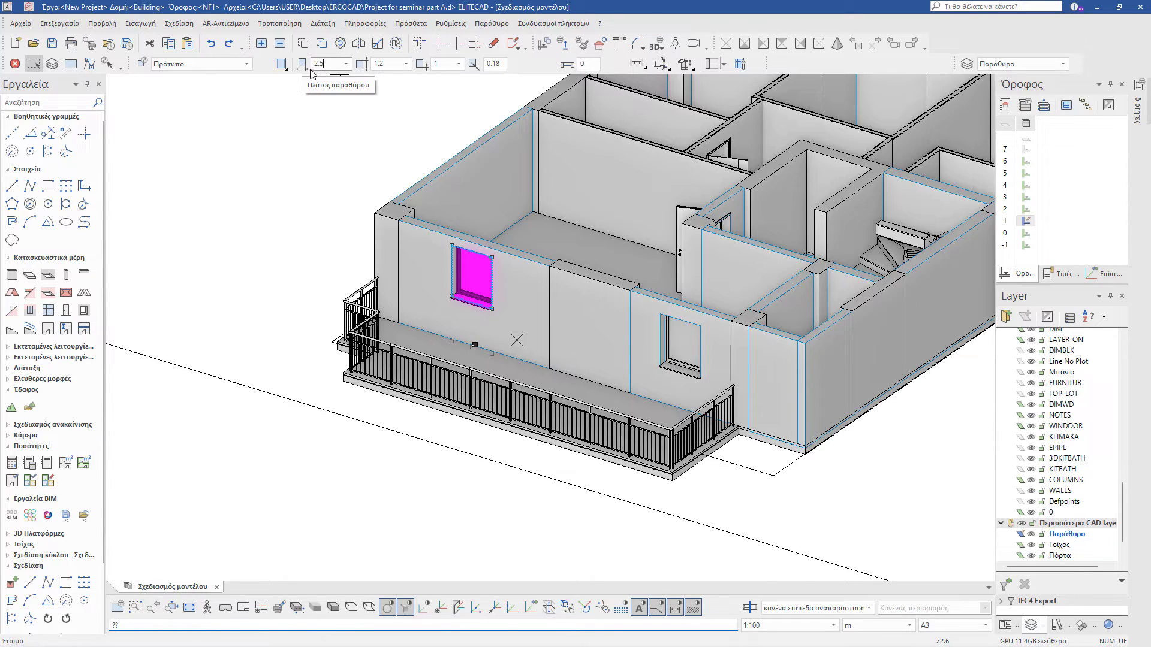
key(Return)
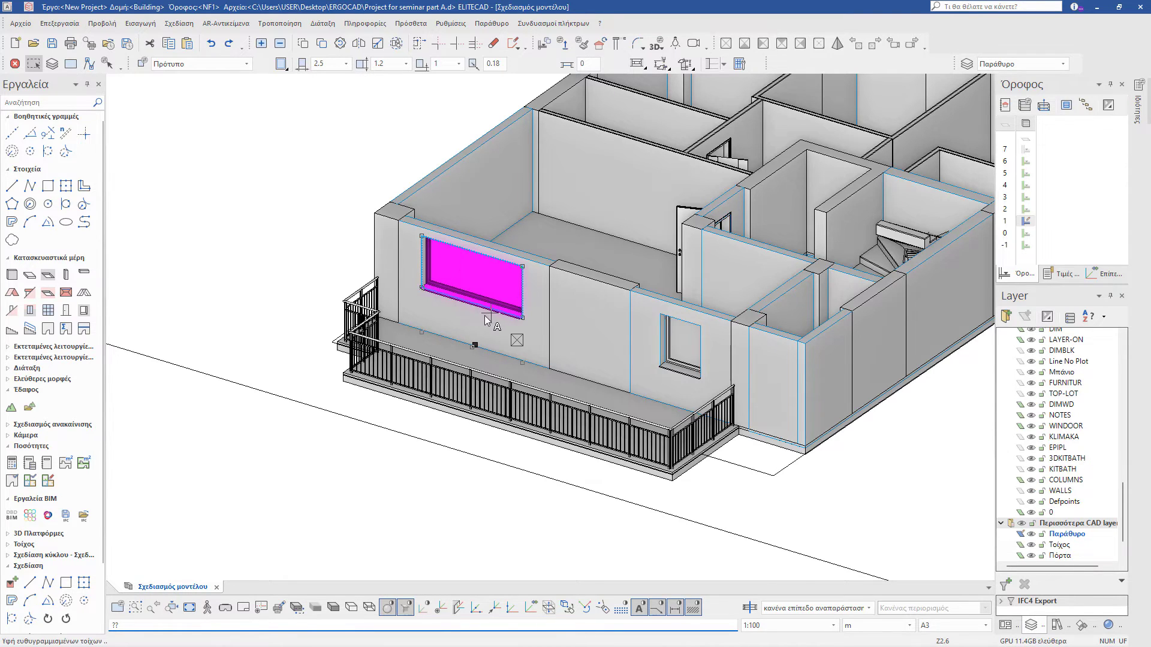
middle_drag(484, 315, 490, 345)
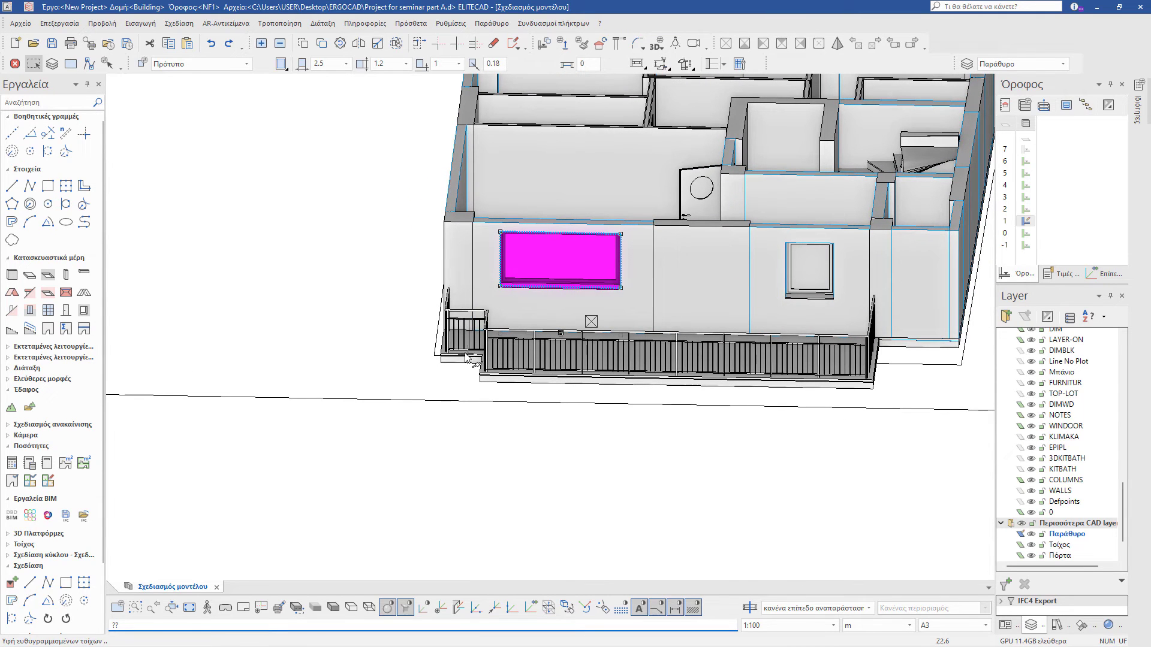
Step: Try the Δίφυλλο με χειρολαβή style on the copied balcony window and view it in 3D
click(246, 64)
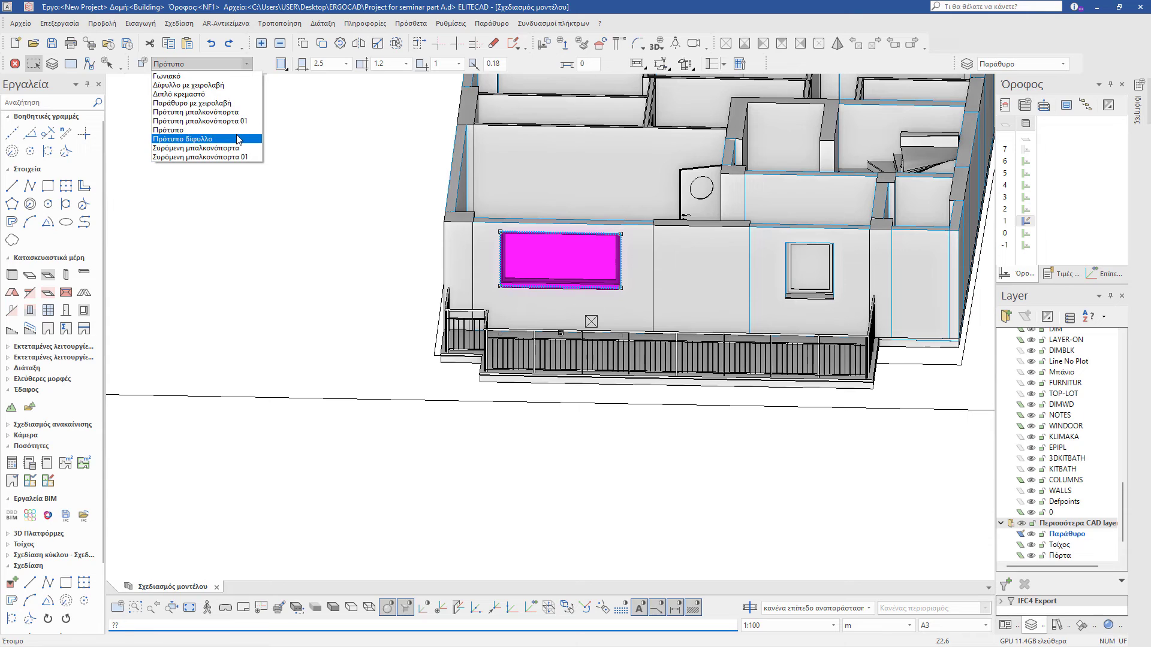
click(224, 86)
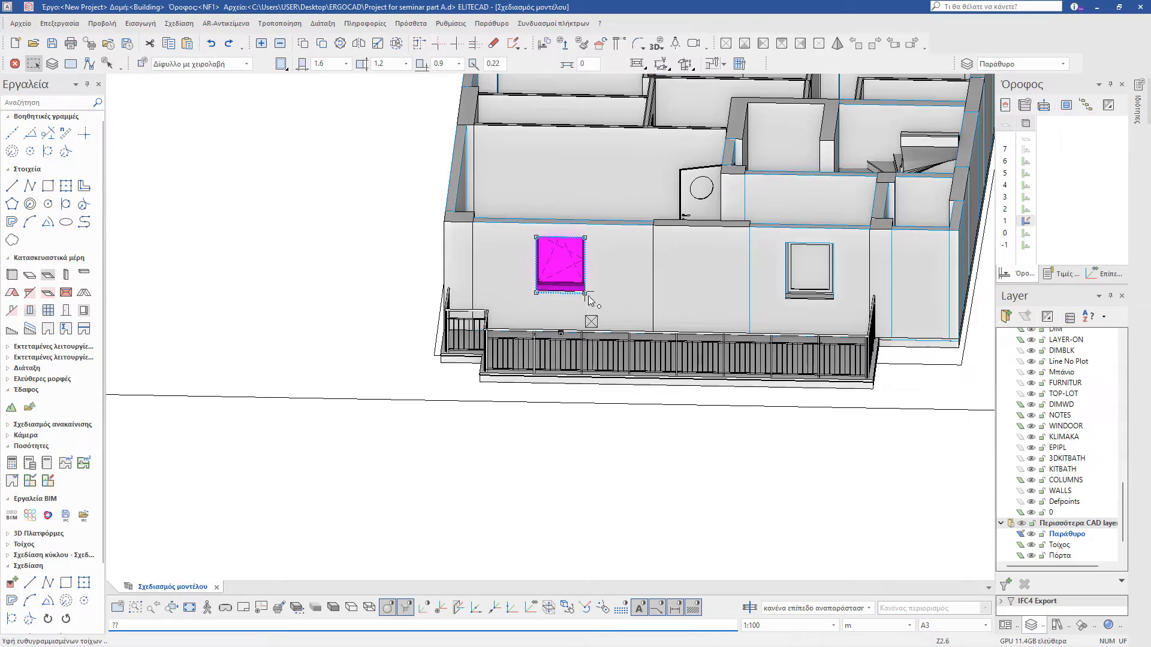
middle_drag(595, 295, 527, 287)
Step: Change the copied balcony window's style to Πρότυπο δίφυλλο and inspect it in the rendered 3D view
click(245, 64)
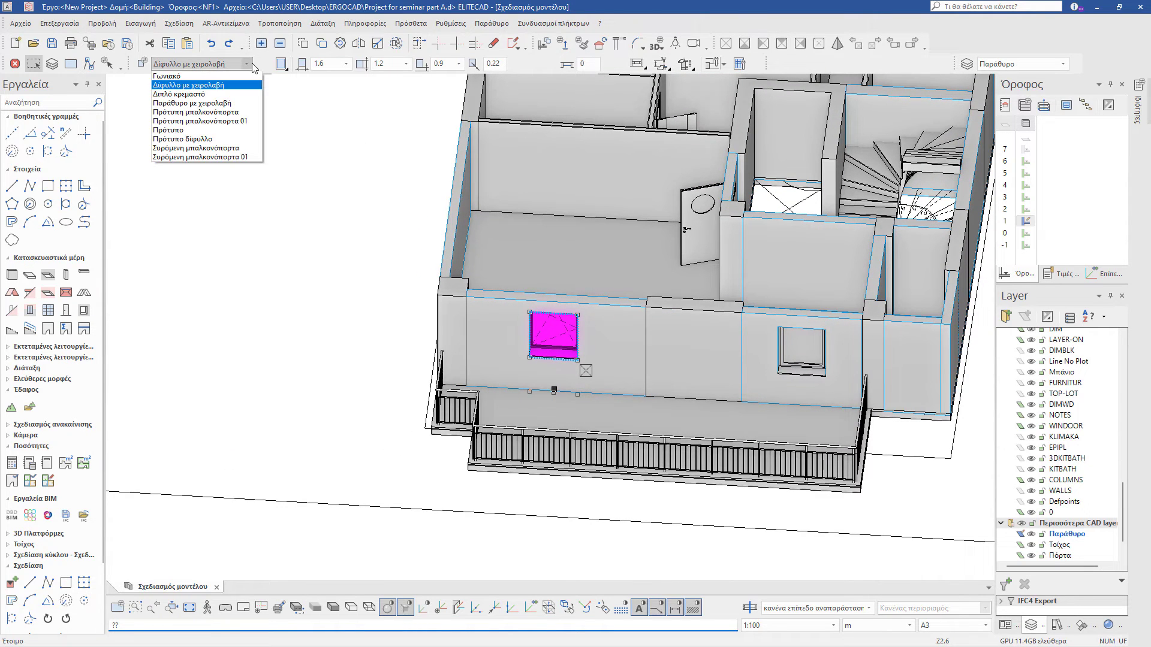
click(228, 139)
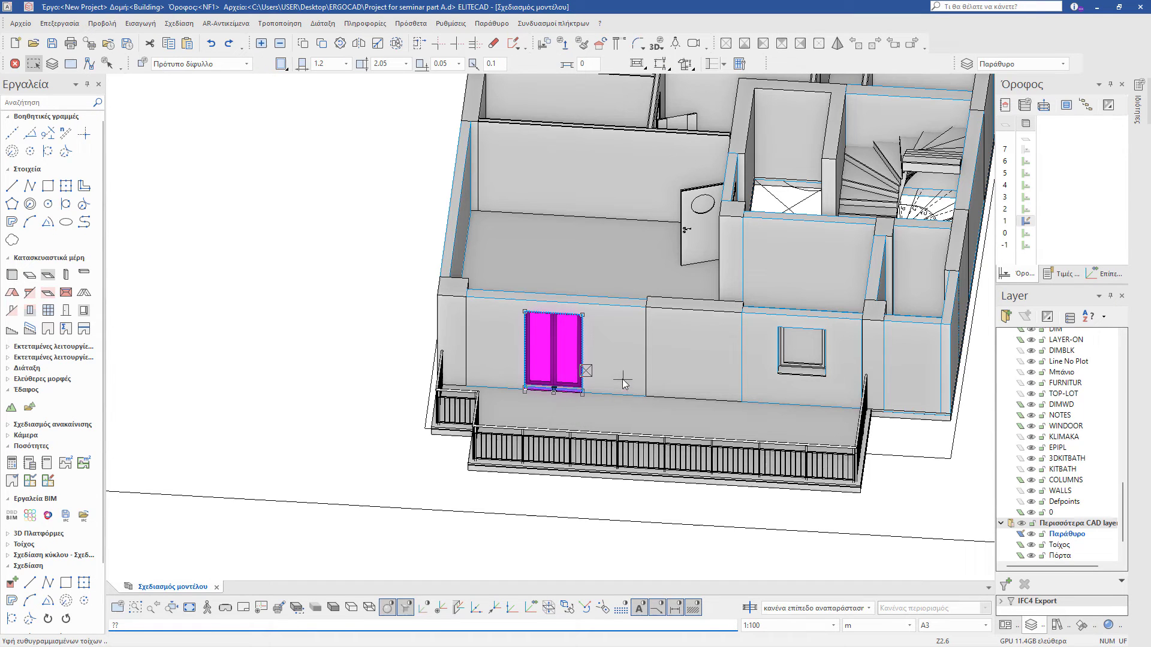
key(Escape)
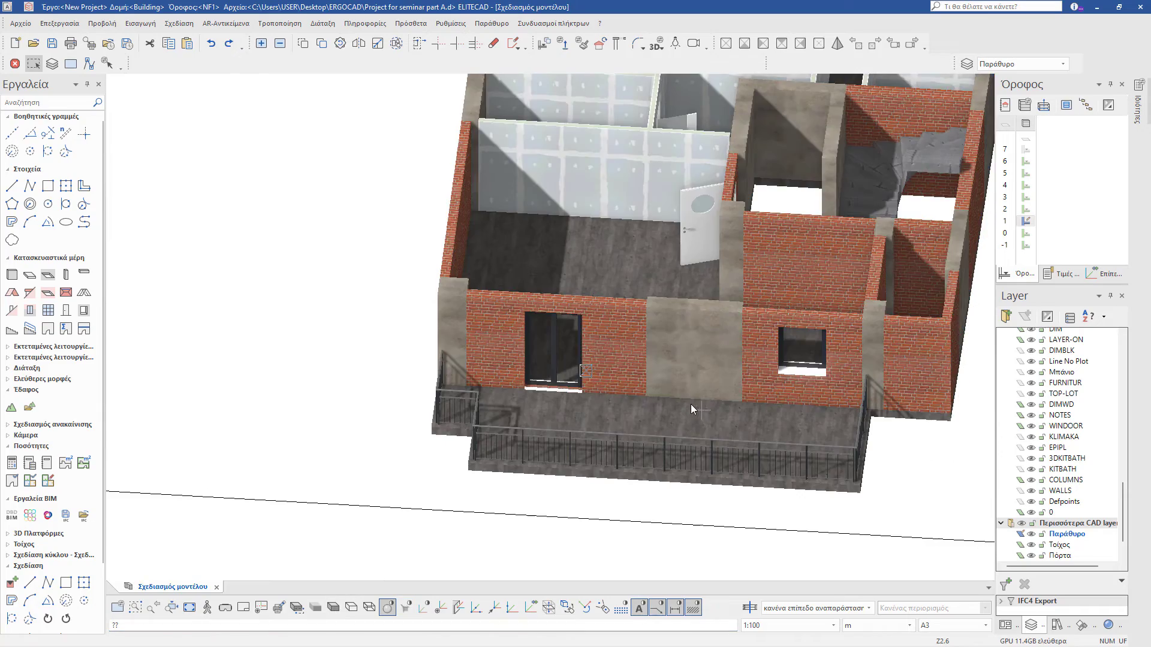
middle_drag(690, 404, 761, 403)
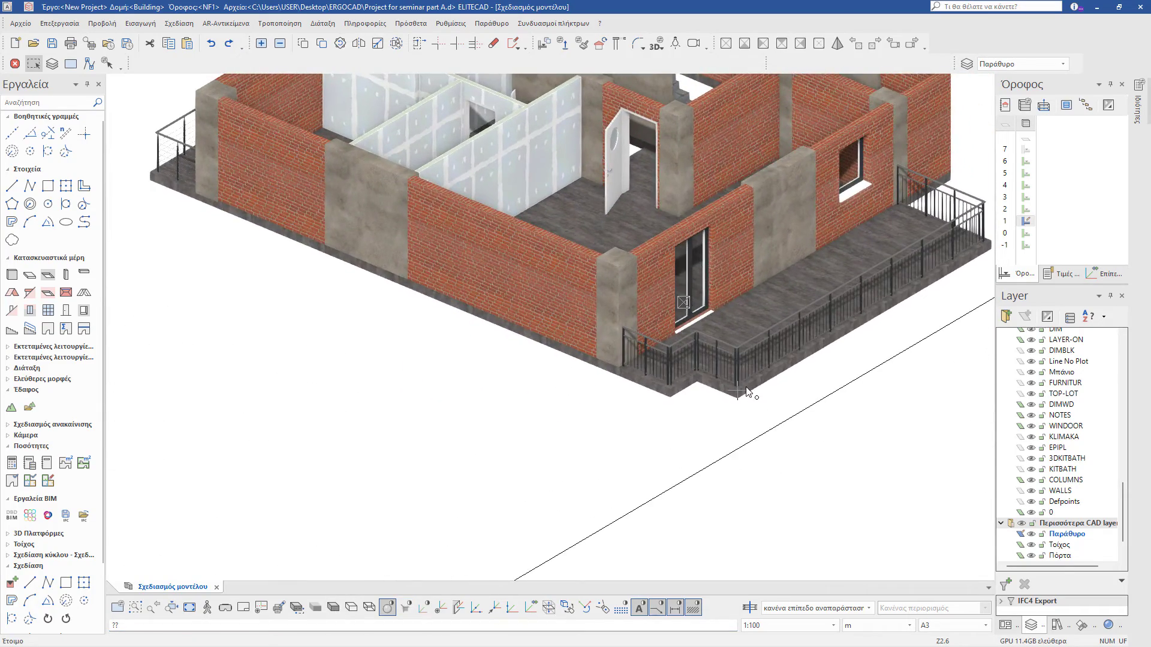
scroll(748, 392, down, 5)
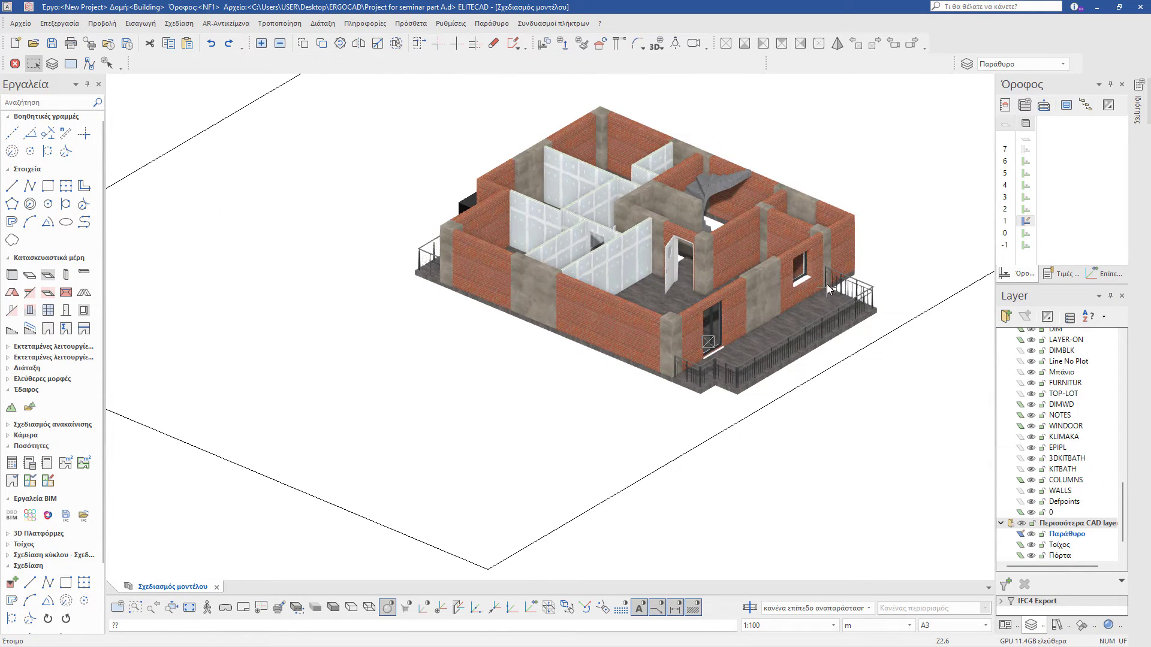
Step: Set the working plane on the balcony wall's outer face and view that façade straight on
scroll(879, 192, up, 4)
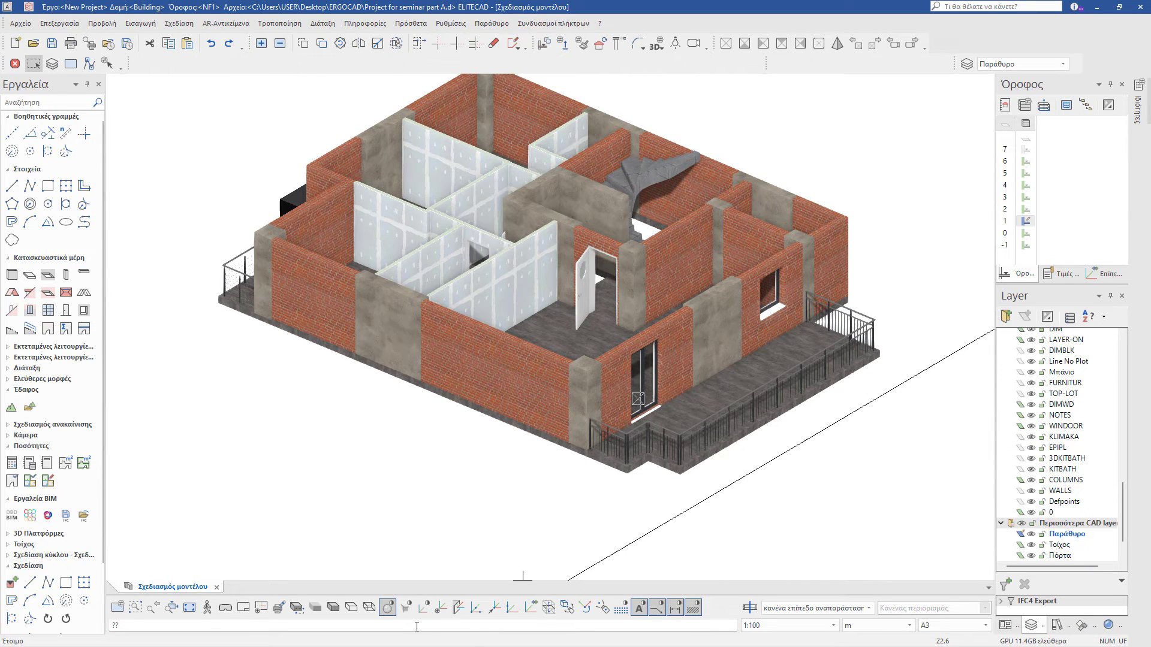
click(459, 610)
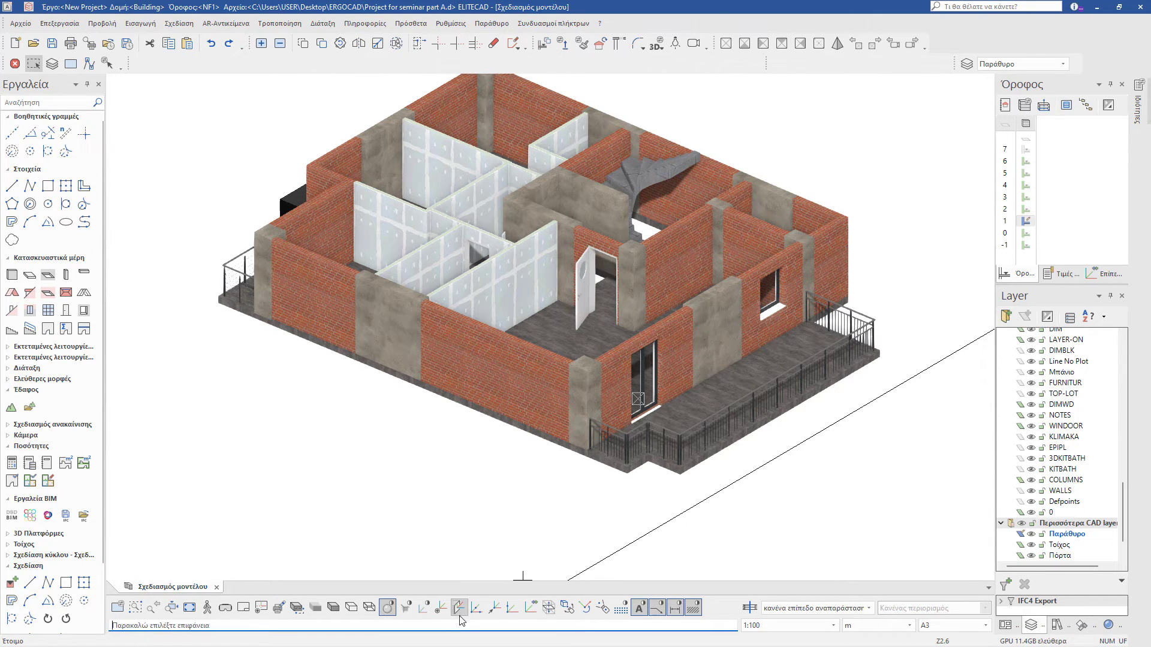
click(676, 349)
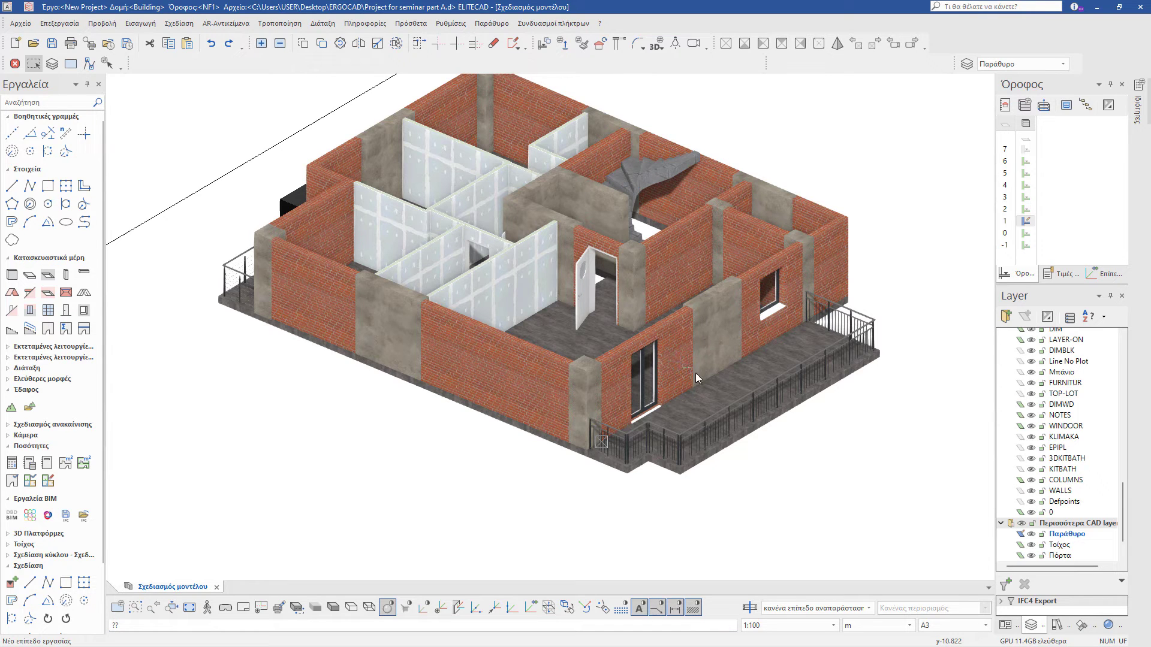
scroll(814, 399, down, 5)
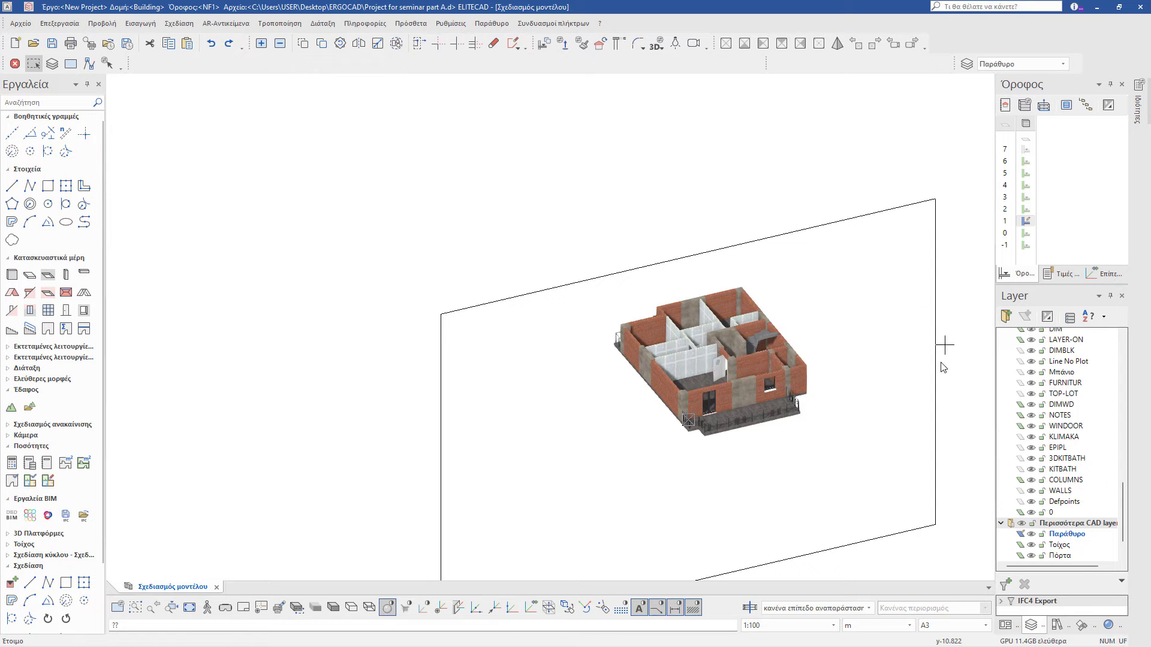
key(KP_1)
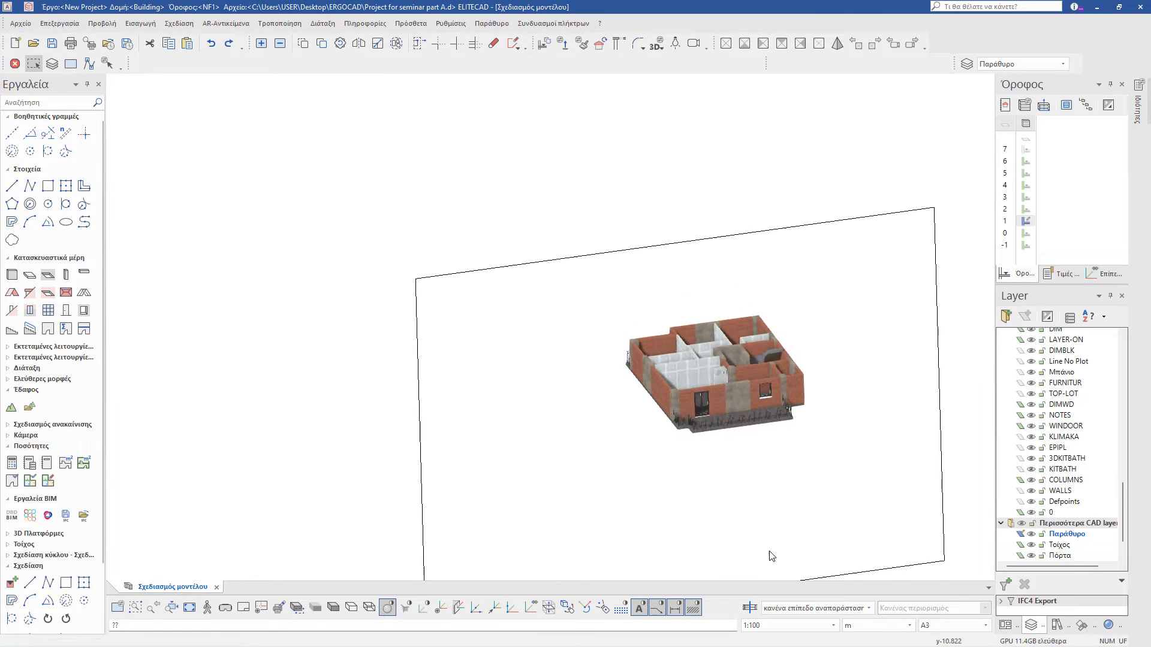
scroll(748, 380, up, 5)
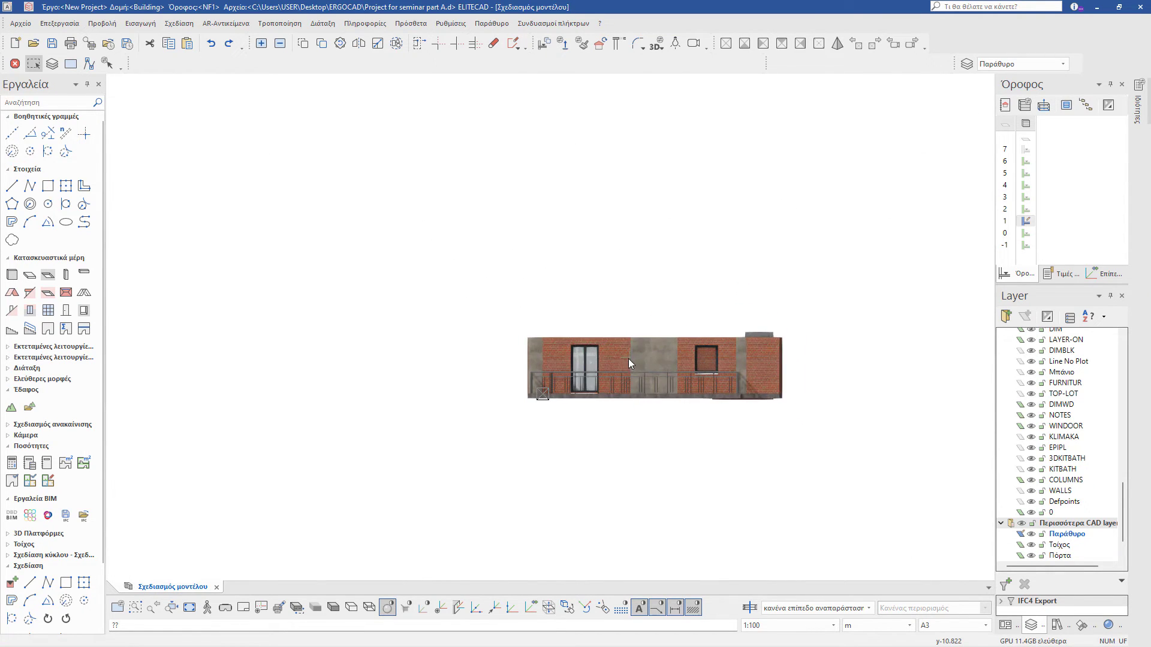
scroll(784, 390, up, 3)
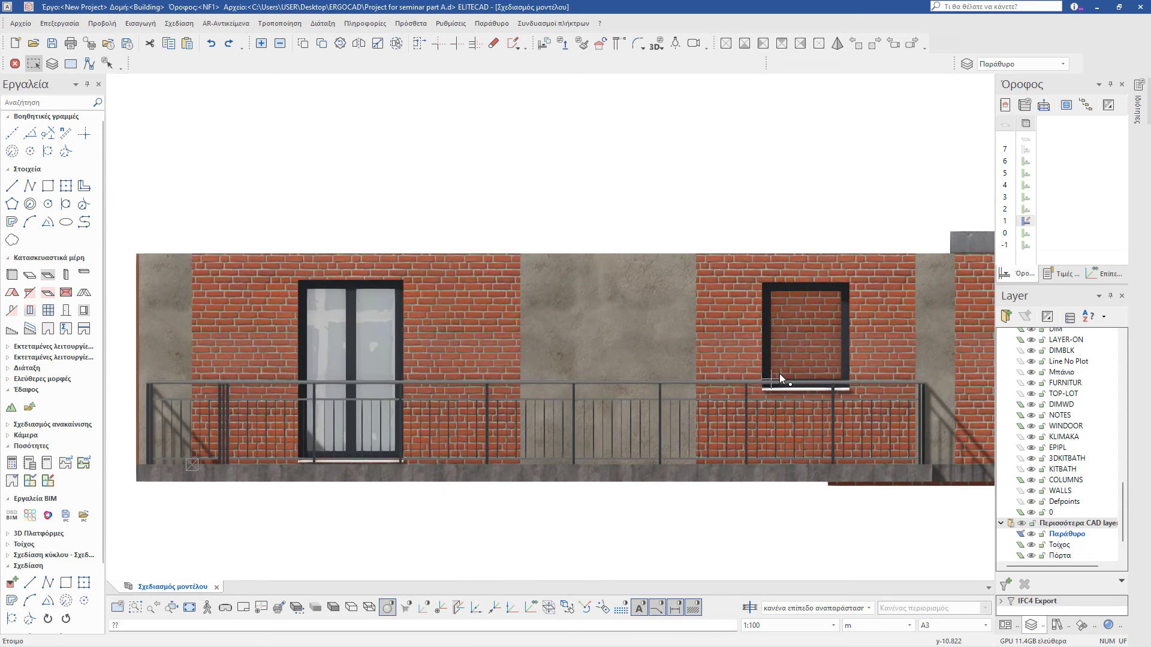
Step: Move the single Πρότυπο window about 0.5 m horizontally towards the stairwell-side column, and restore the horizontal working plane
click(764, 404)
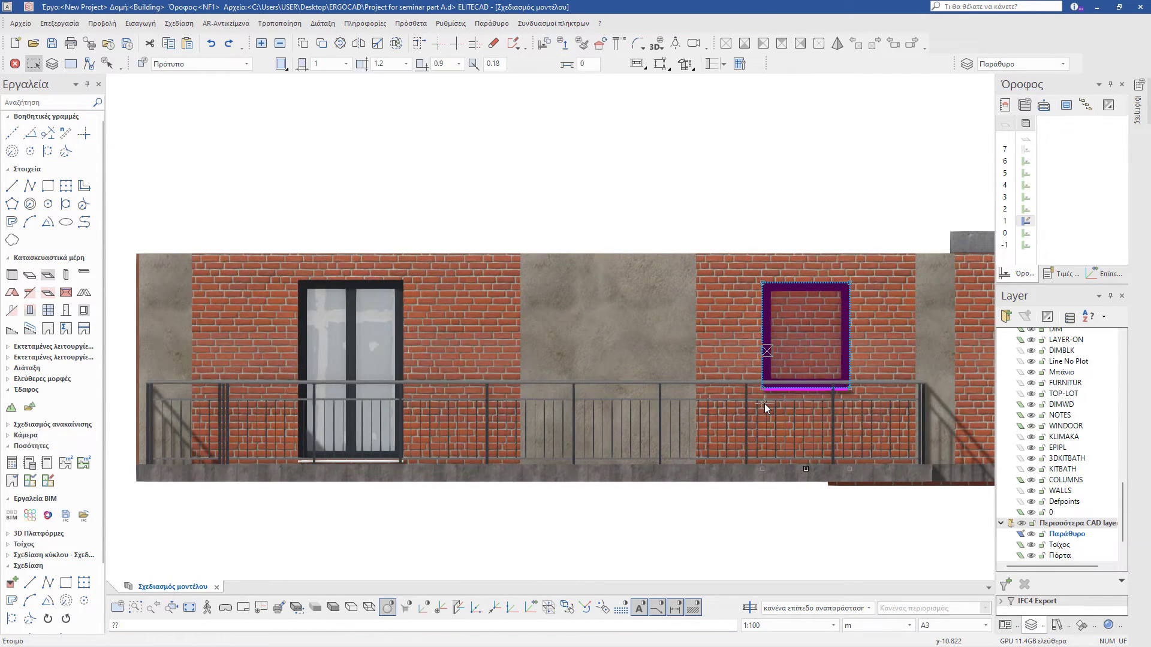
click(304, 44)
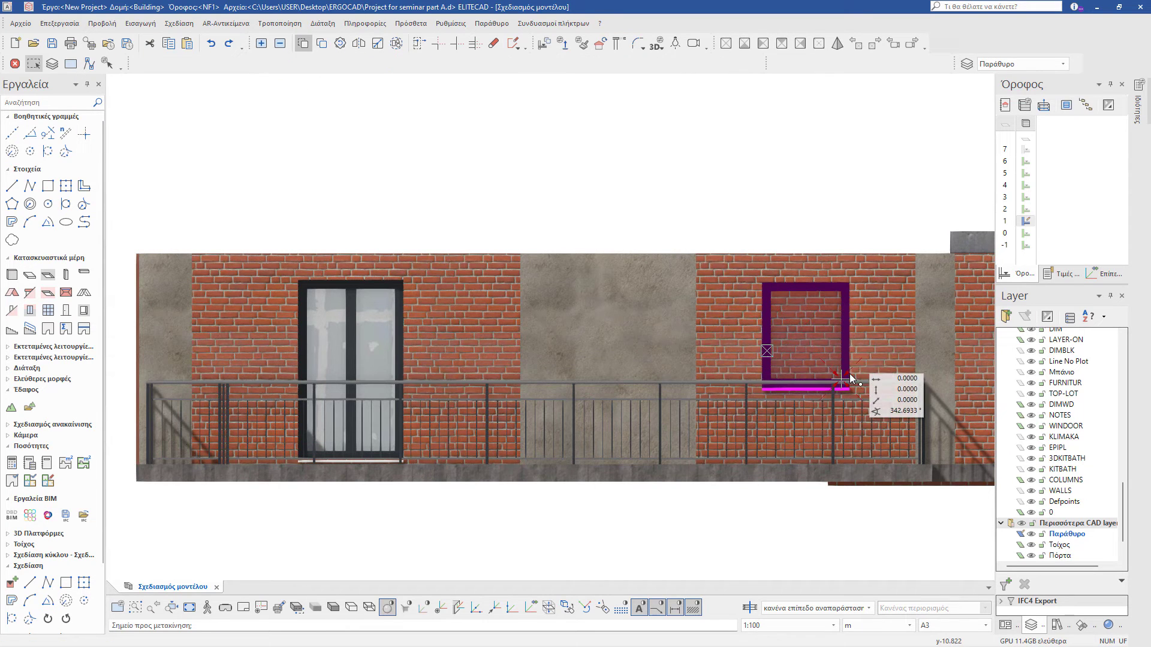
click(854, 371)
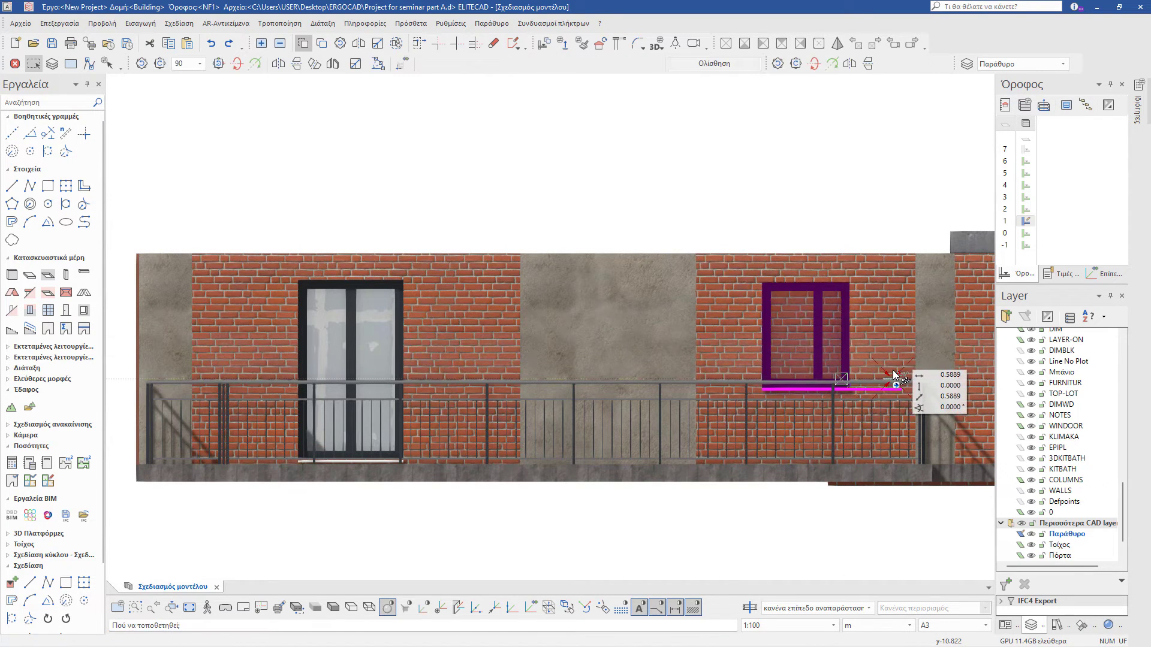
click(758, 400)
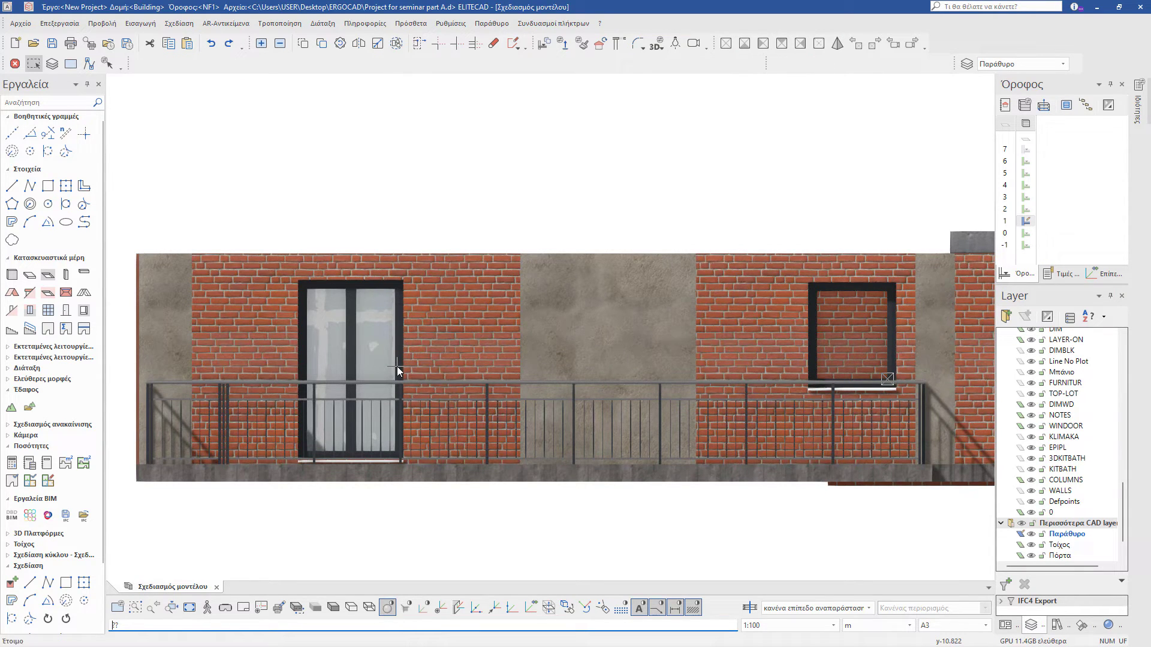
scroll(657, 422, down, 3)
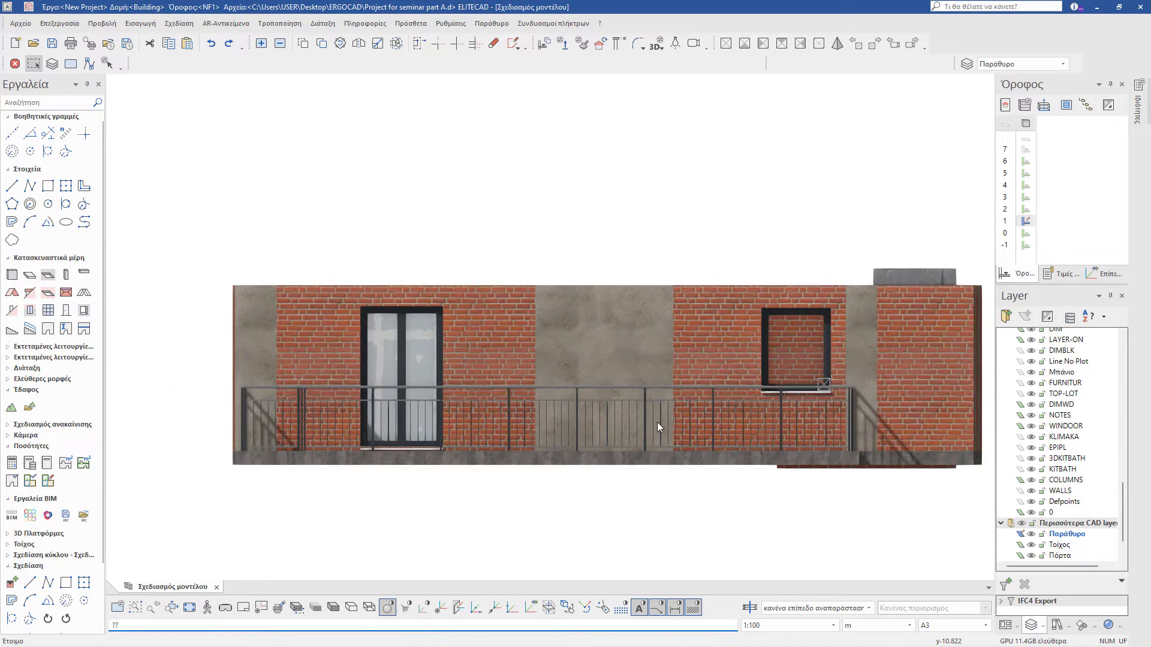
click(444, 612)
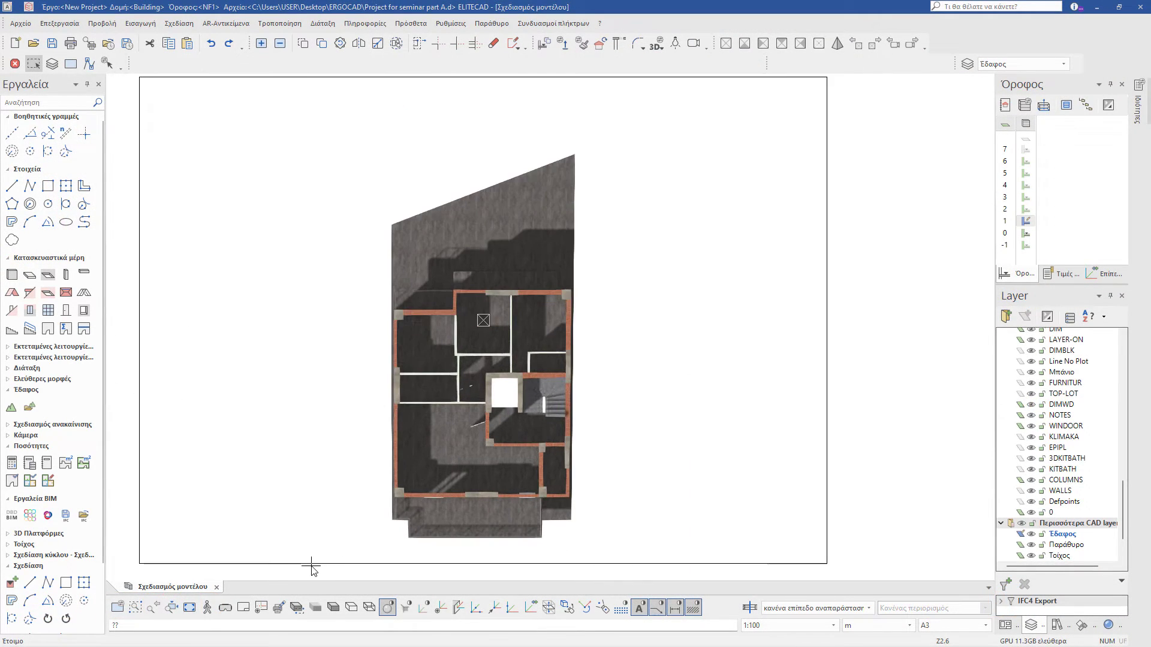
Step: Start the terrain tool in plan view and review the terrain parameters without changing them
scroll(311, 570, up, 1)
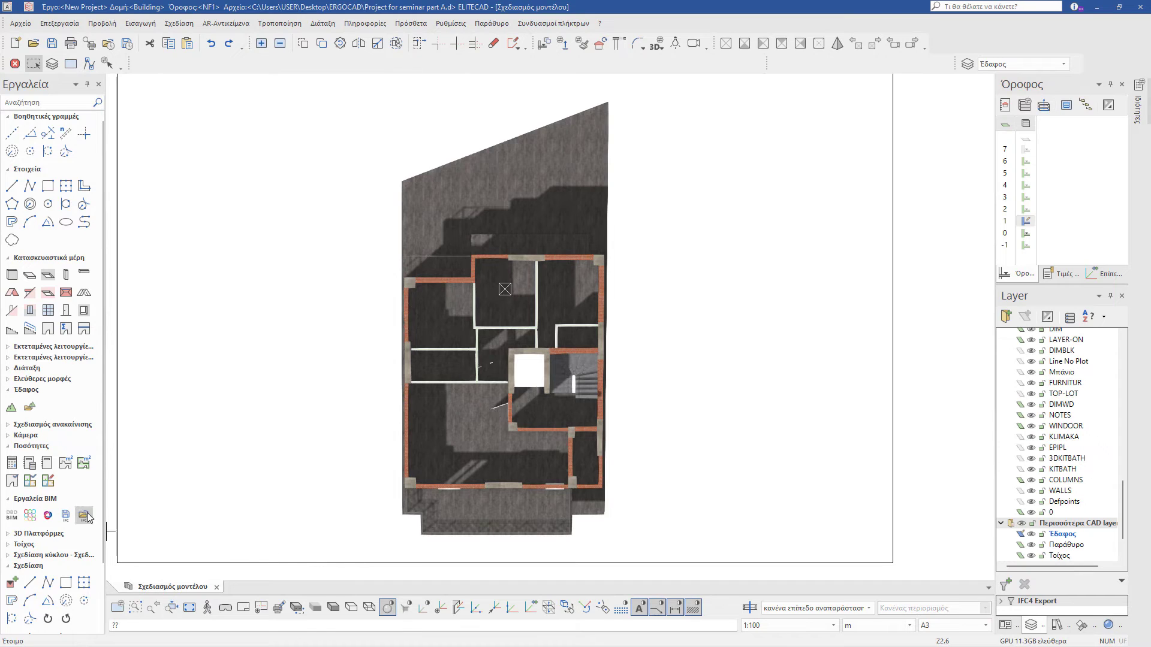
click(12, 409)
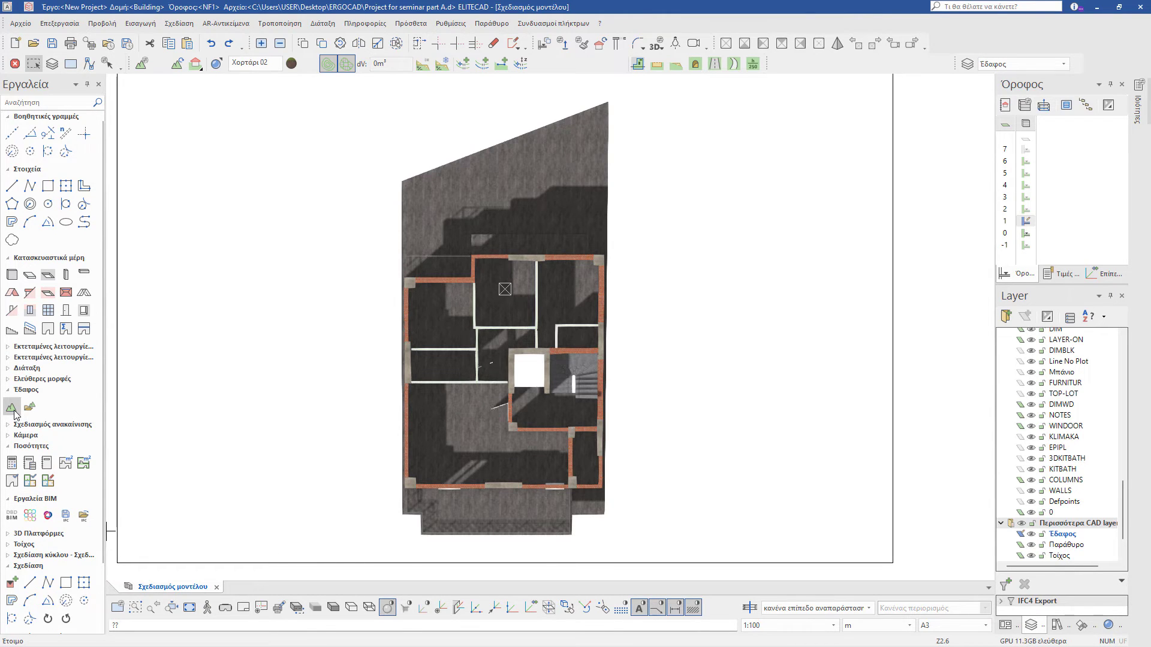
click(142, 64)
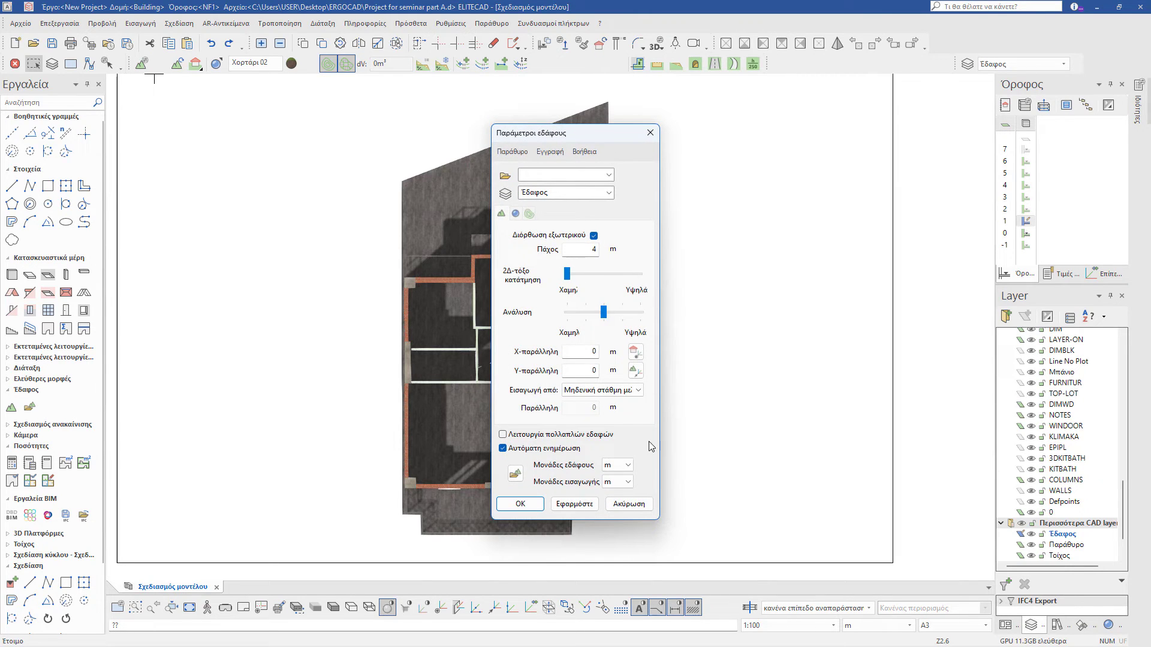
click(650, 133)
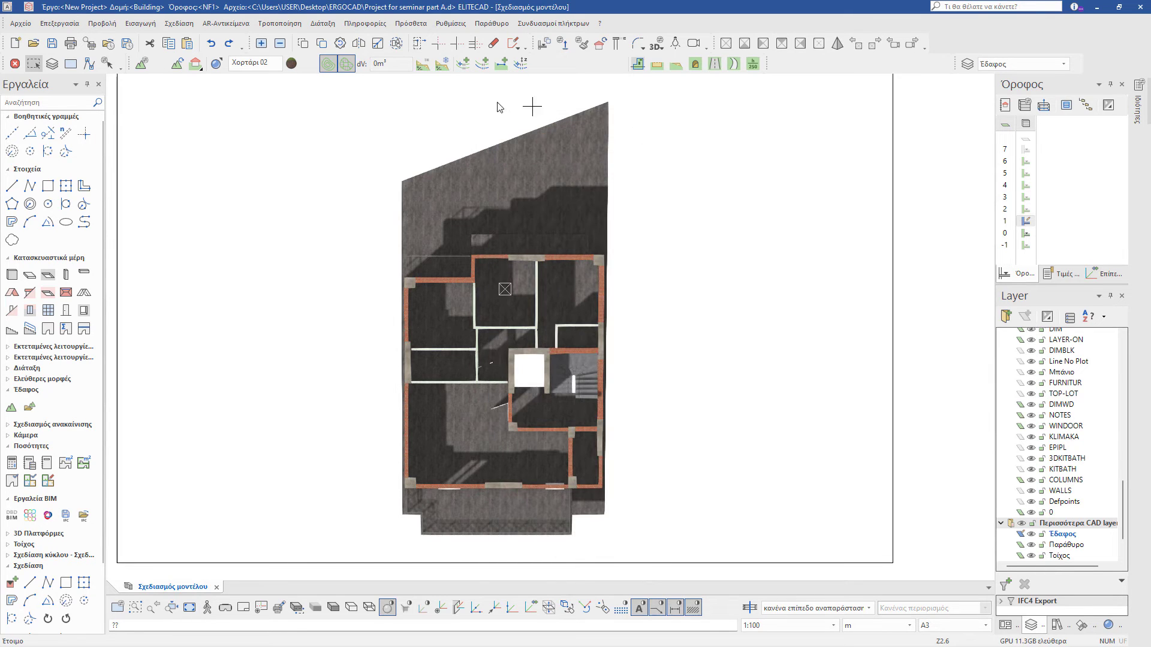
Step: Draw the first wavy terrain contour, about 37 m wide, at height 2.55 m beyond the slanted rear edge of the plot
click(483, 64)
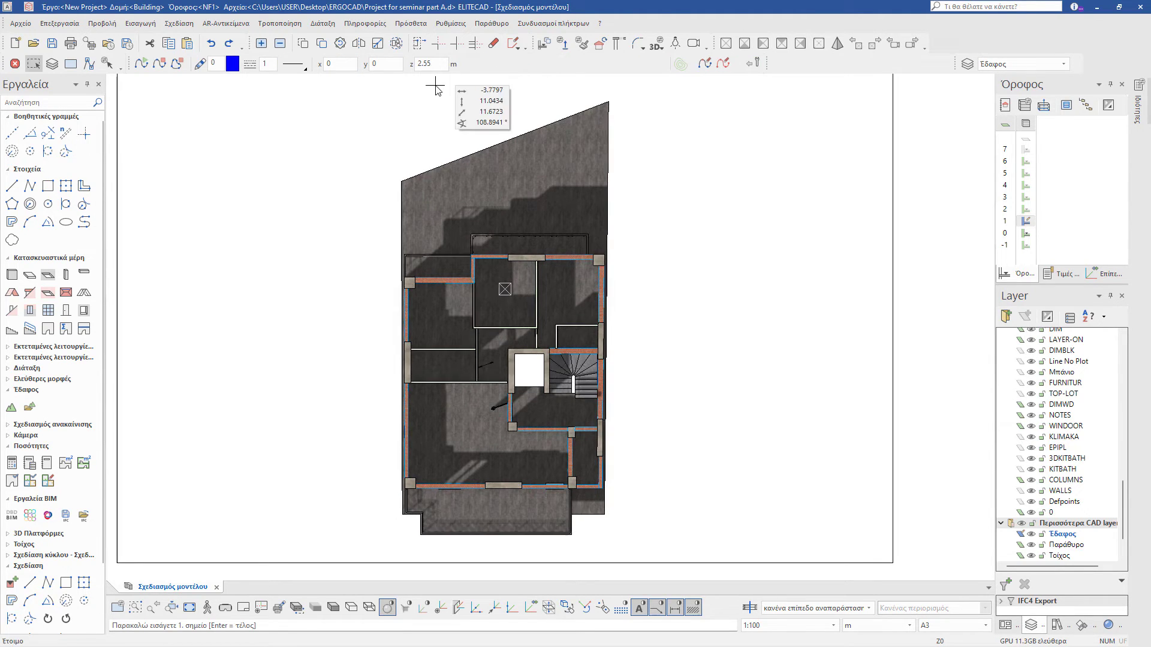
scroll(440, 110, down, 2)
scroll(440, 110, down, 4)
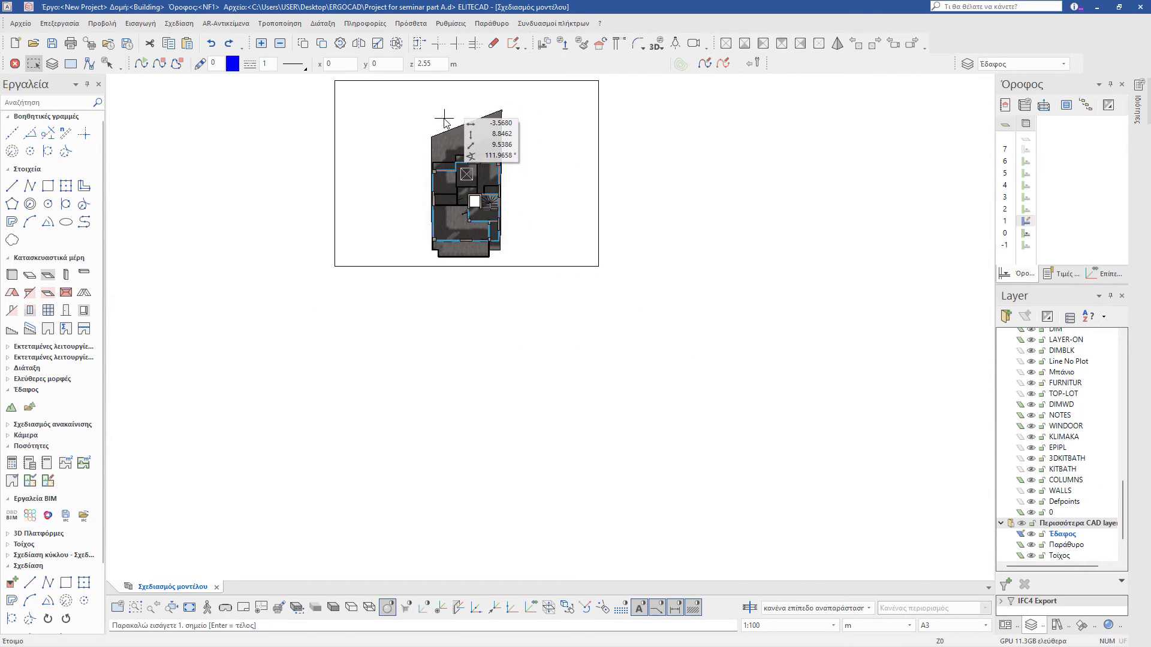
scroll(438, 86, up, 3)
scroll(437, 87, up, 1)
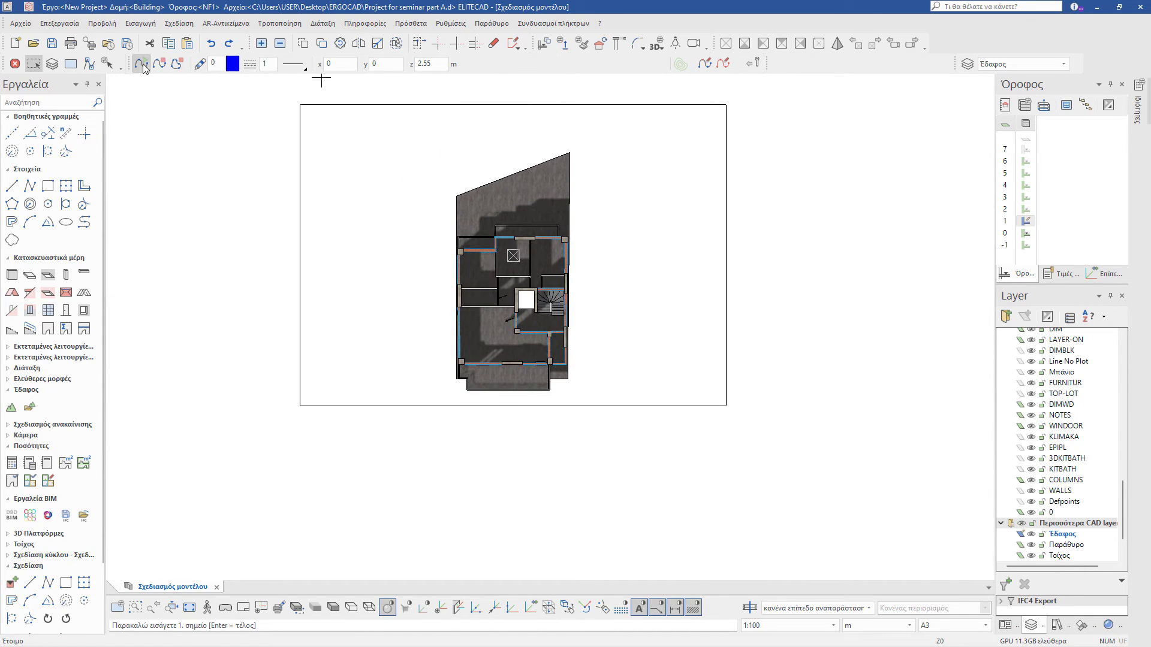
click(315, 129)
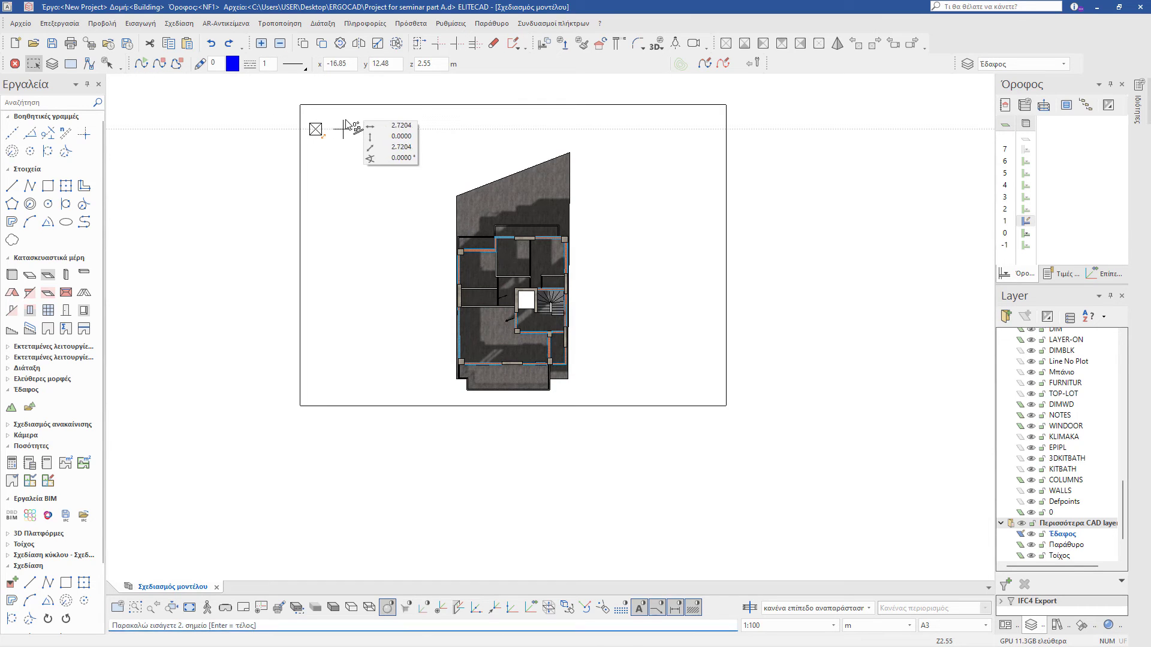
click(377, 115)
click(422, 137)
click(496, 134)
click(547, 119)
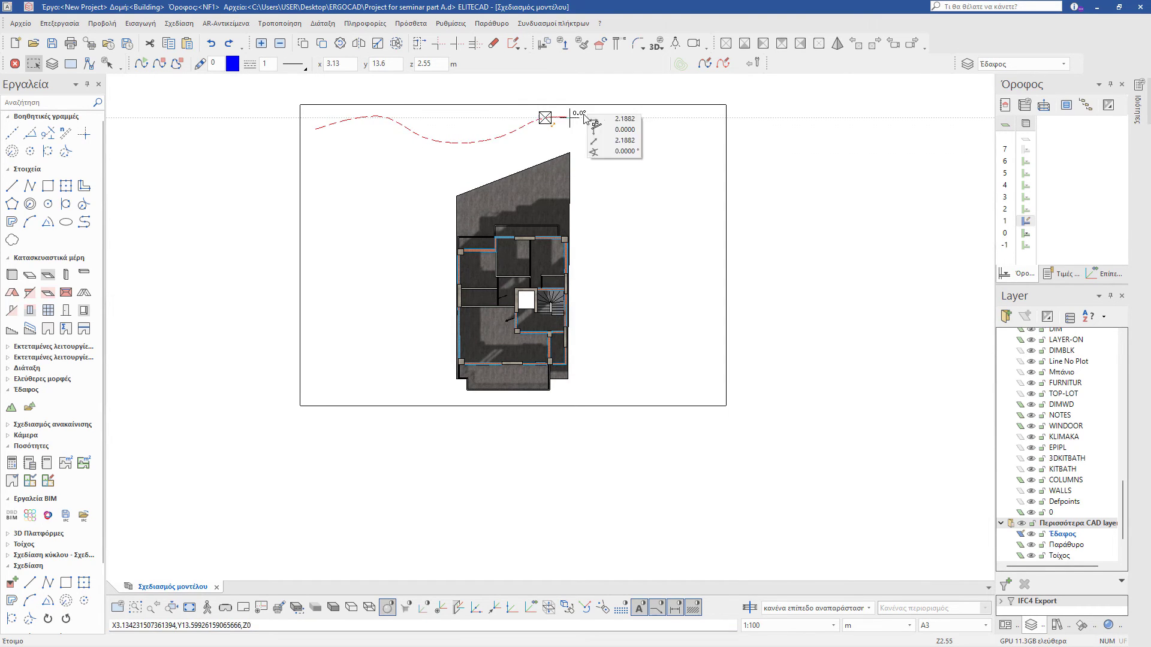
click(593, 117)
click(646, 118)
click(696, 142)
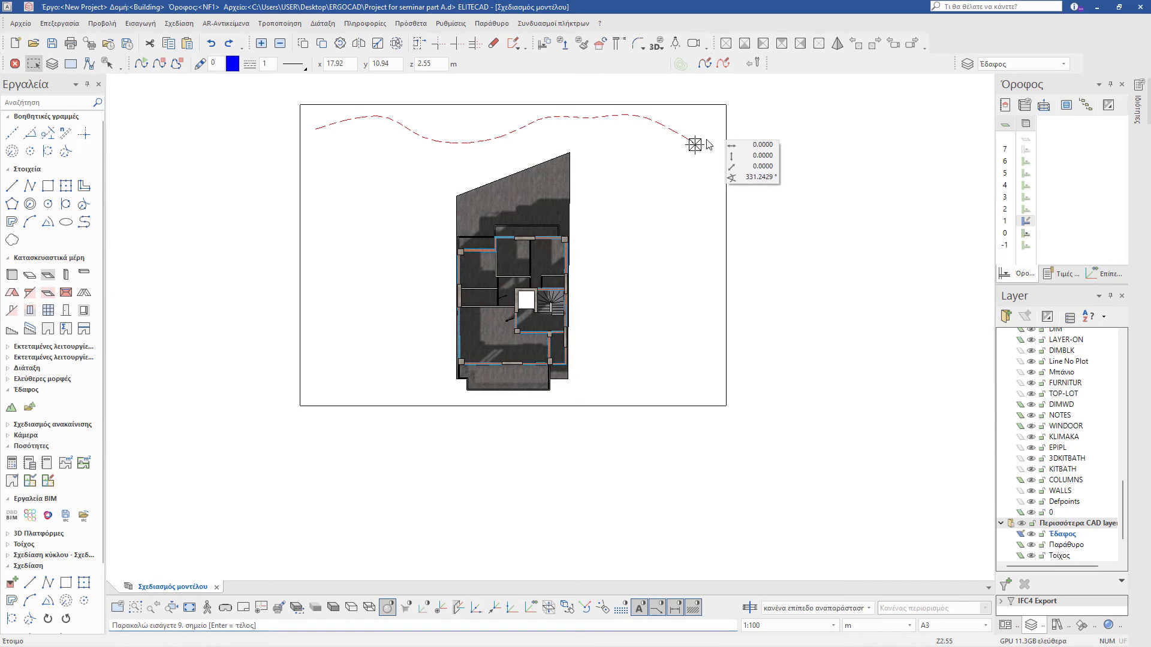
click(717, 145)
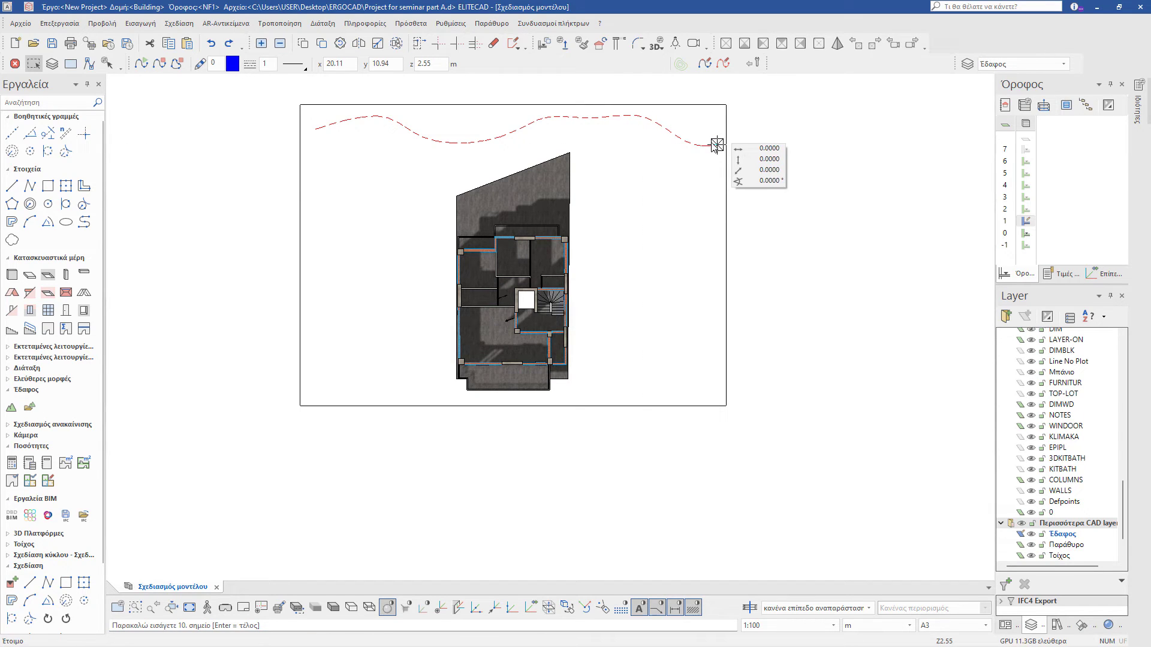
key(Return)
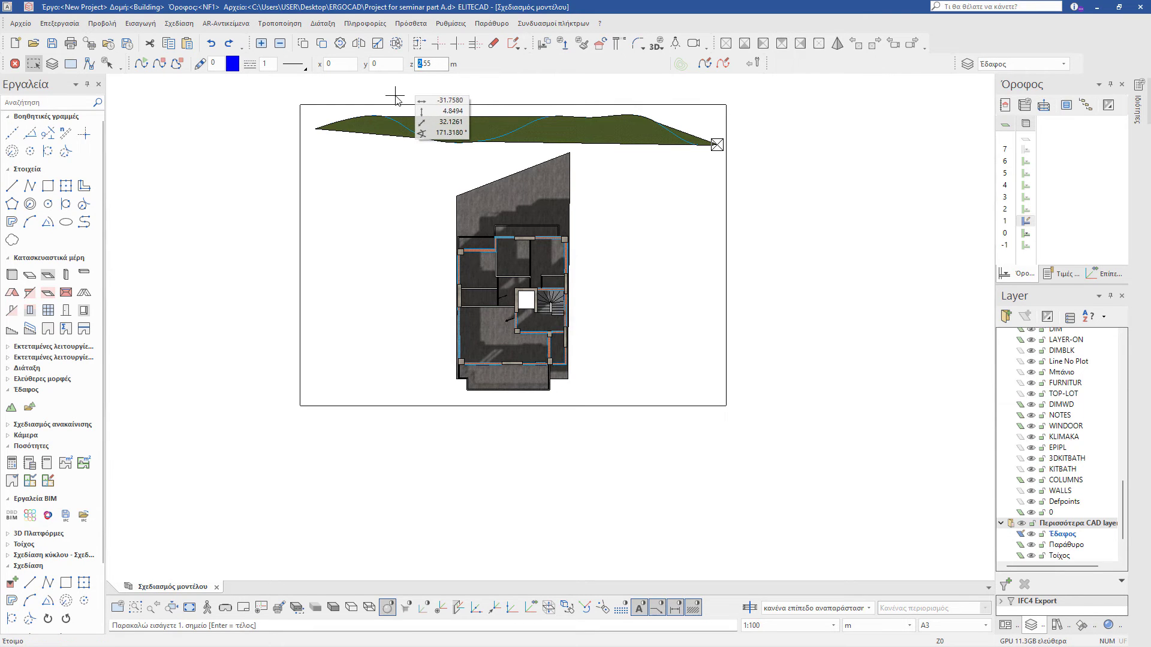
Step: Add a second wavy contour at height 1.55 m across the rear part of the plot
text(1)
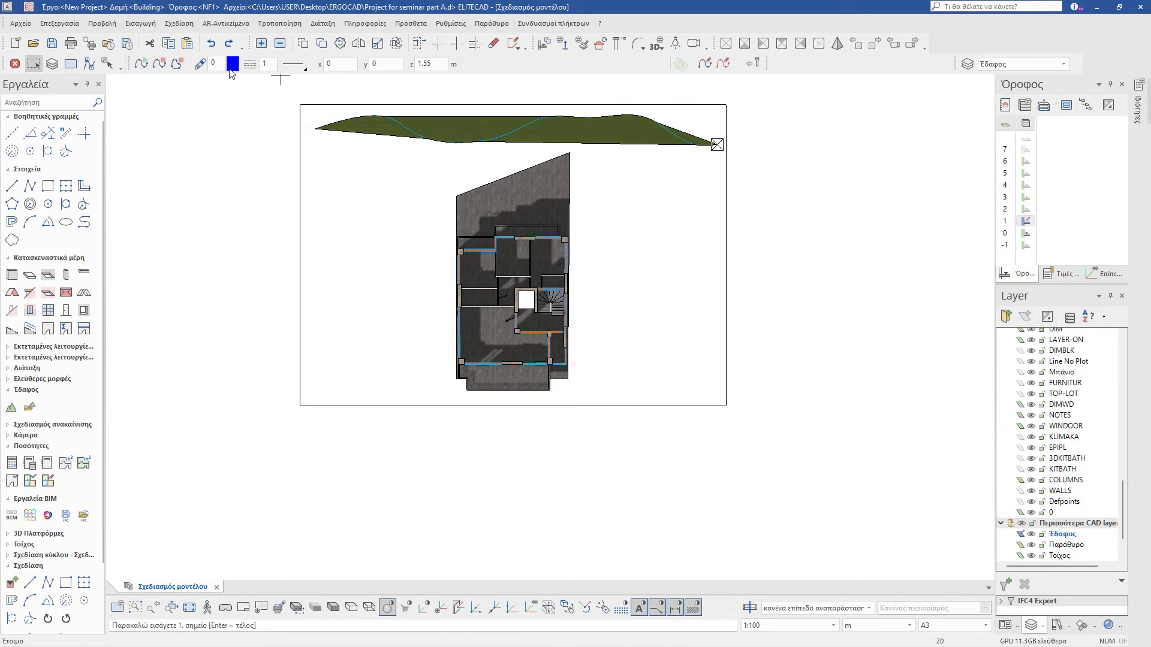
click(313, 200)
click(374, 178)
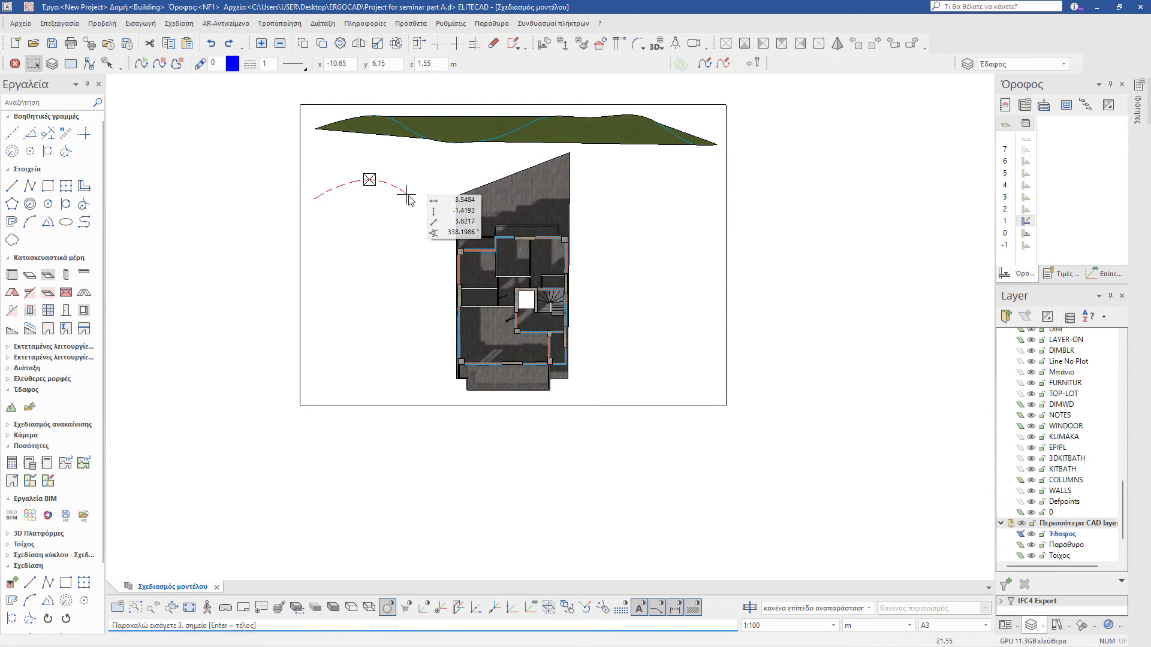
click(429, 198)
click(477, 198)
click(572, 167)
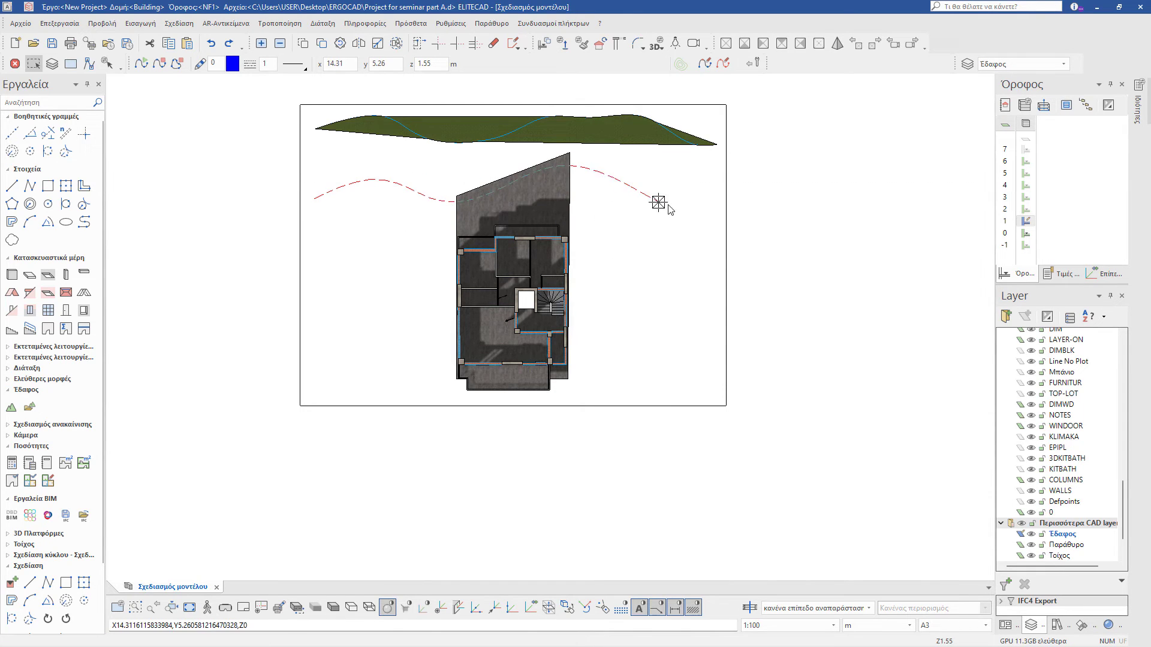
click(656, 201)
click(716, 203)
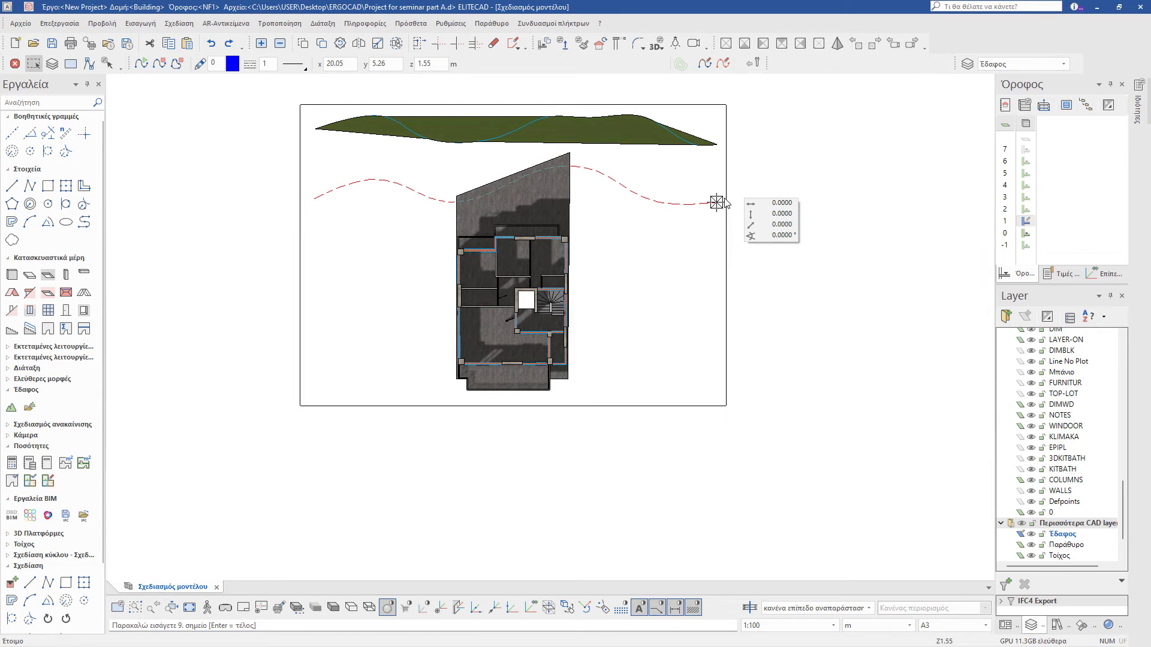
key(Return)
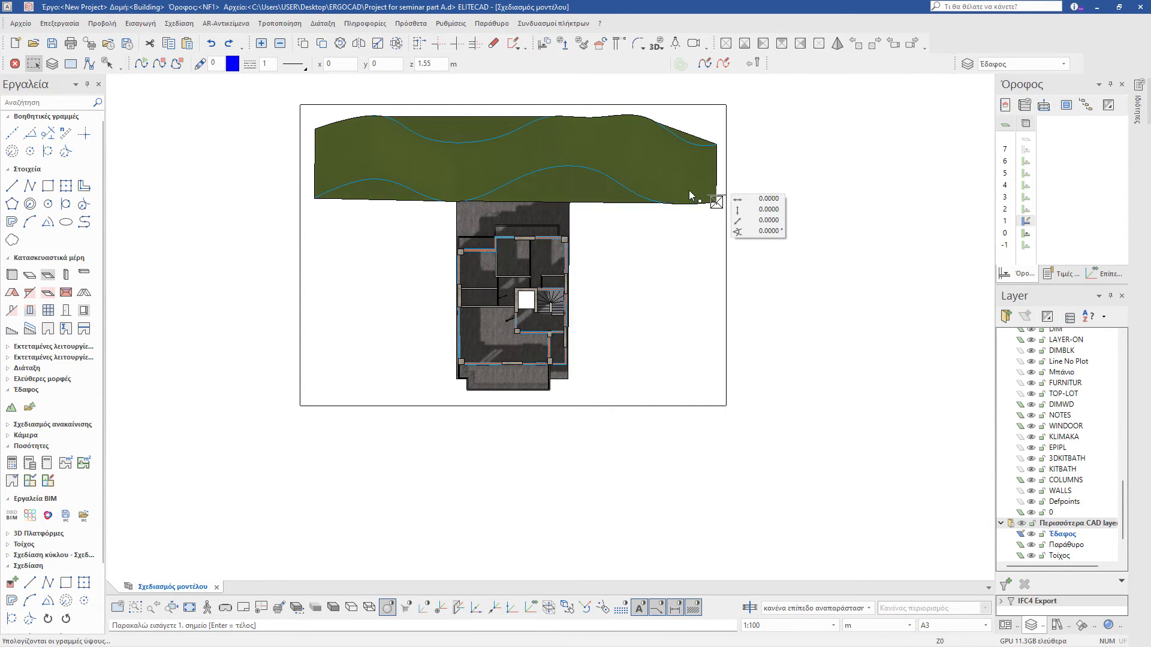
Step: Add a third wavy contour at height 0.55 m through the middle of the building
click(420, 63)
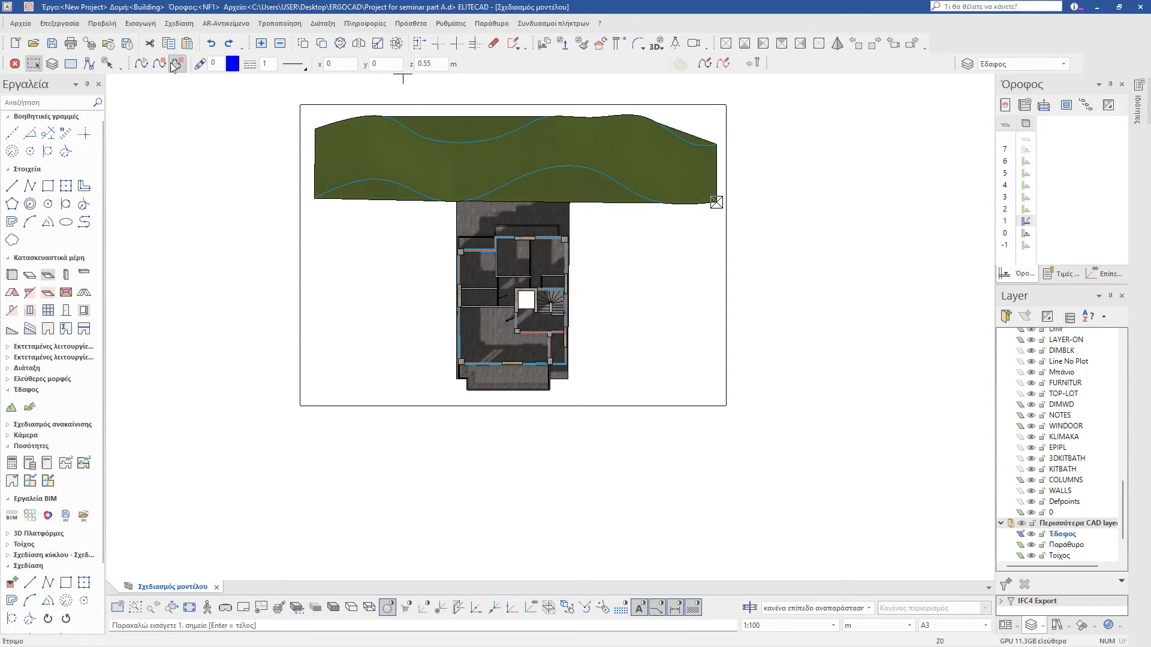
click(317, 298)
click(461, 289)
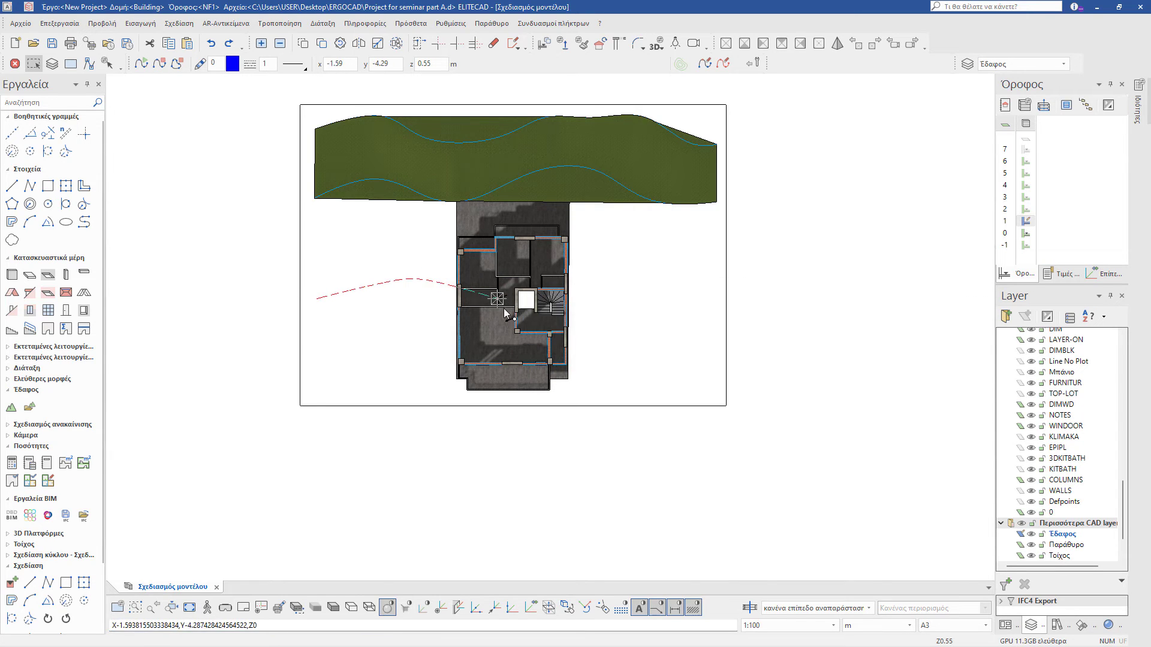
click(584, 307)
click(685, 274)
click(721, 292)
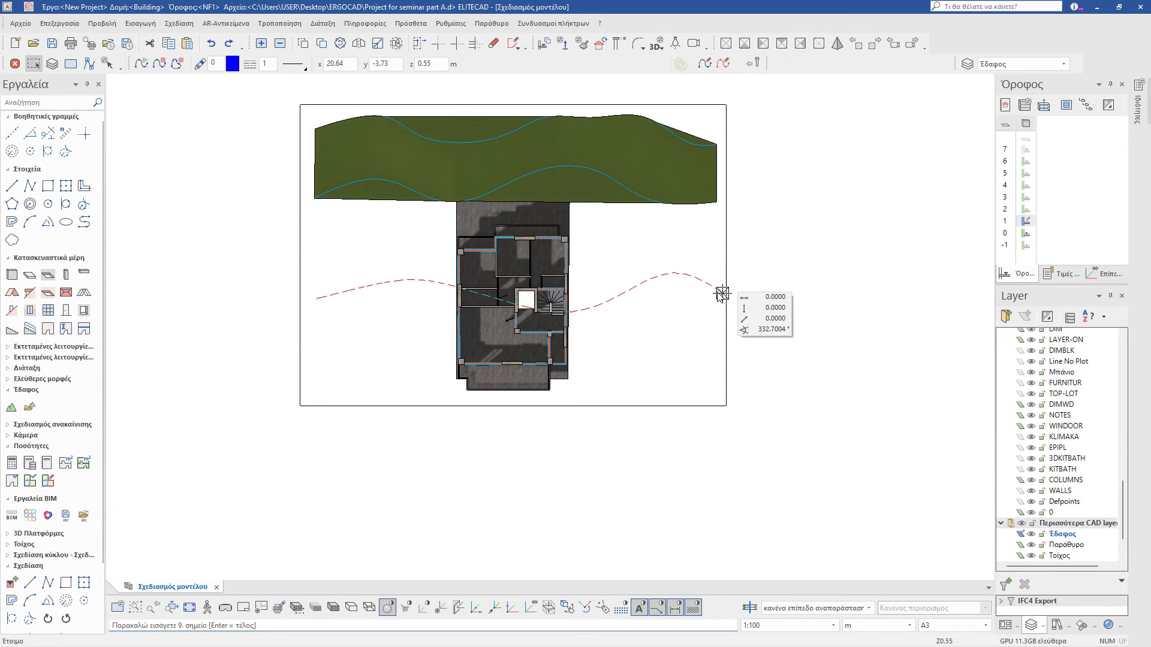
key(Return)
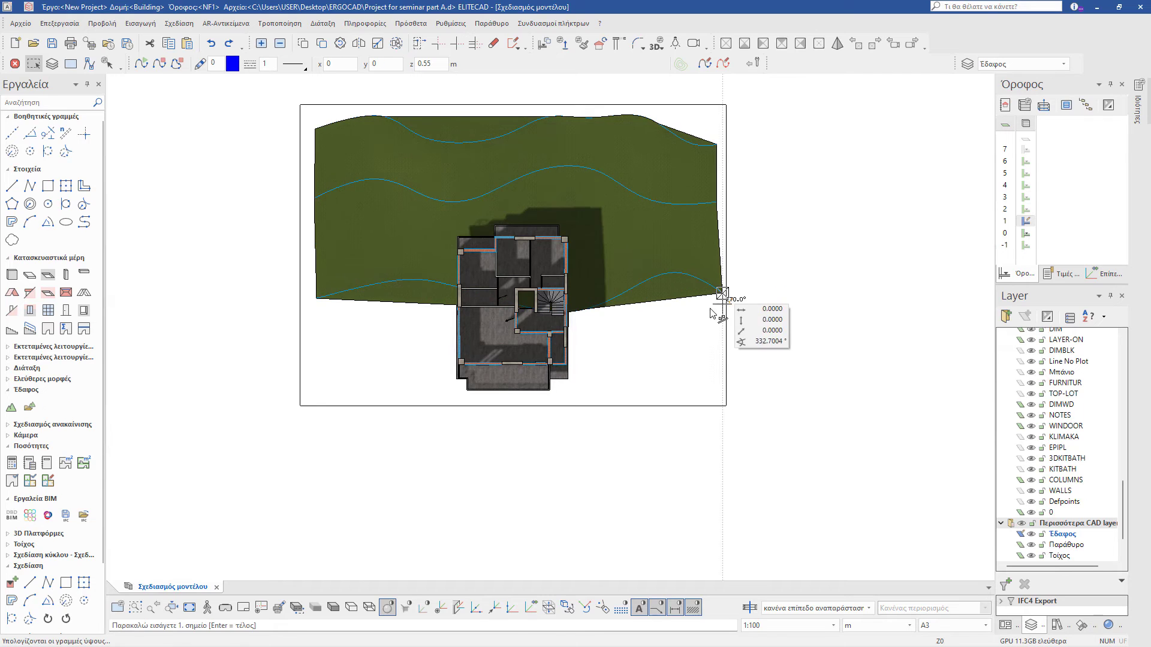
Step: Add a fourth wavy contour at height 0.05 m along the building's front balcony side
click(424, 64)
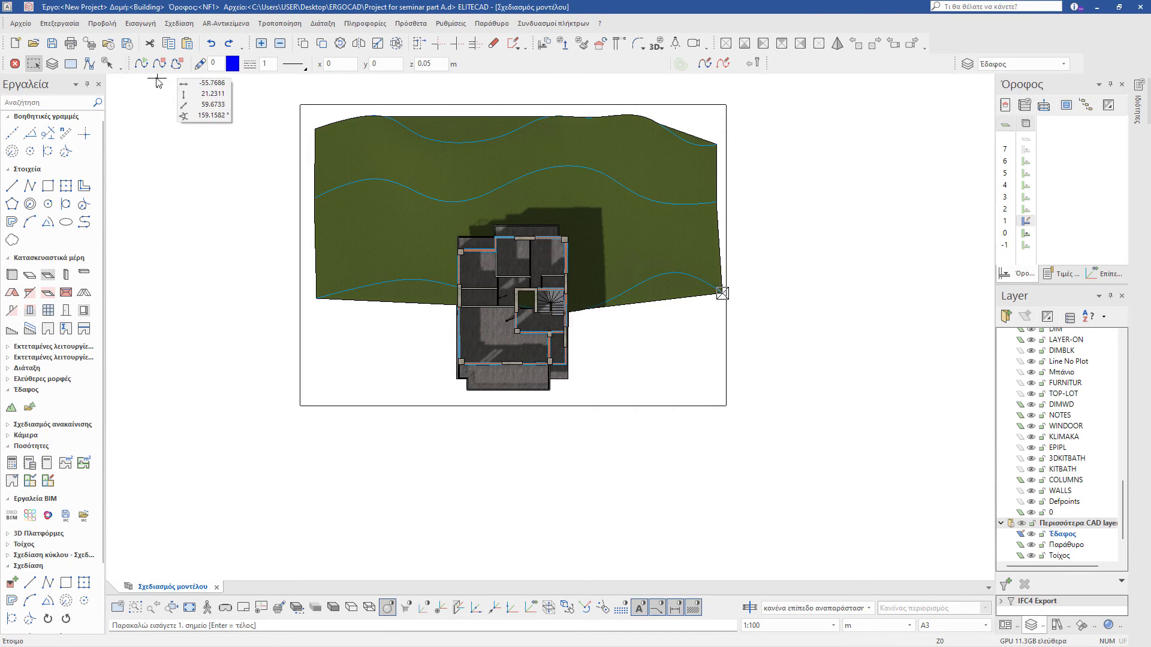
click(312, 365)
mouse_move(312, 364)
mouse_down()
mouse_move(378, 354)
mouse_move(600, 367)
mouse_move(709, 329)
mouse_up()
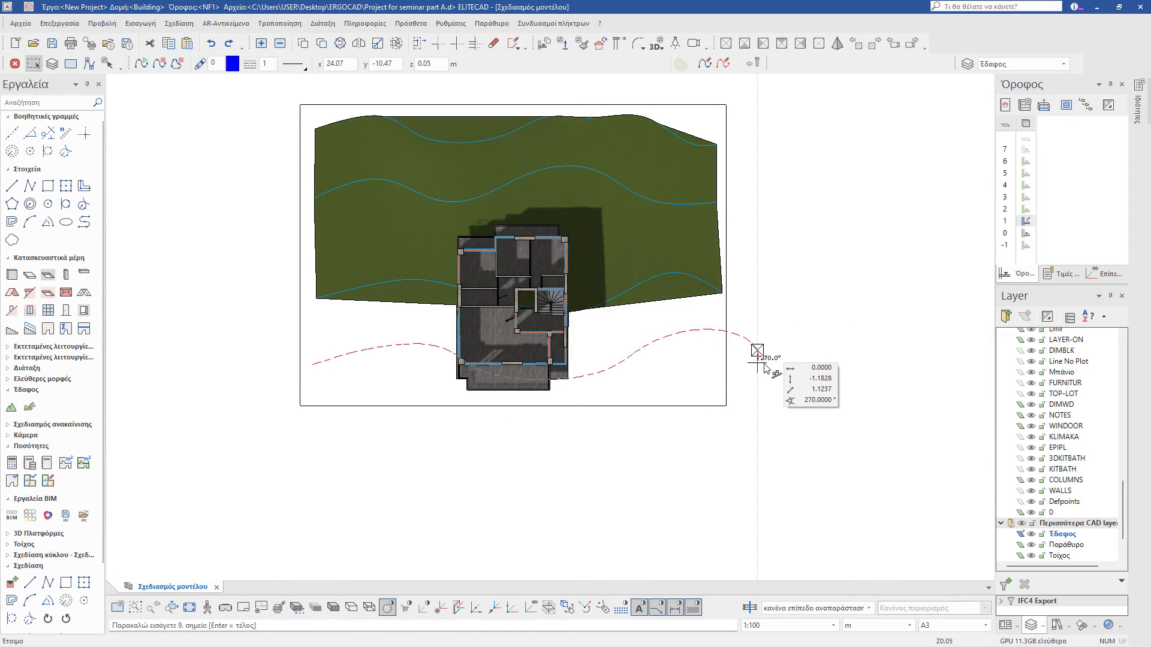
key(Return)
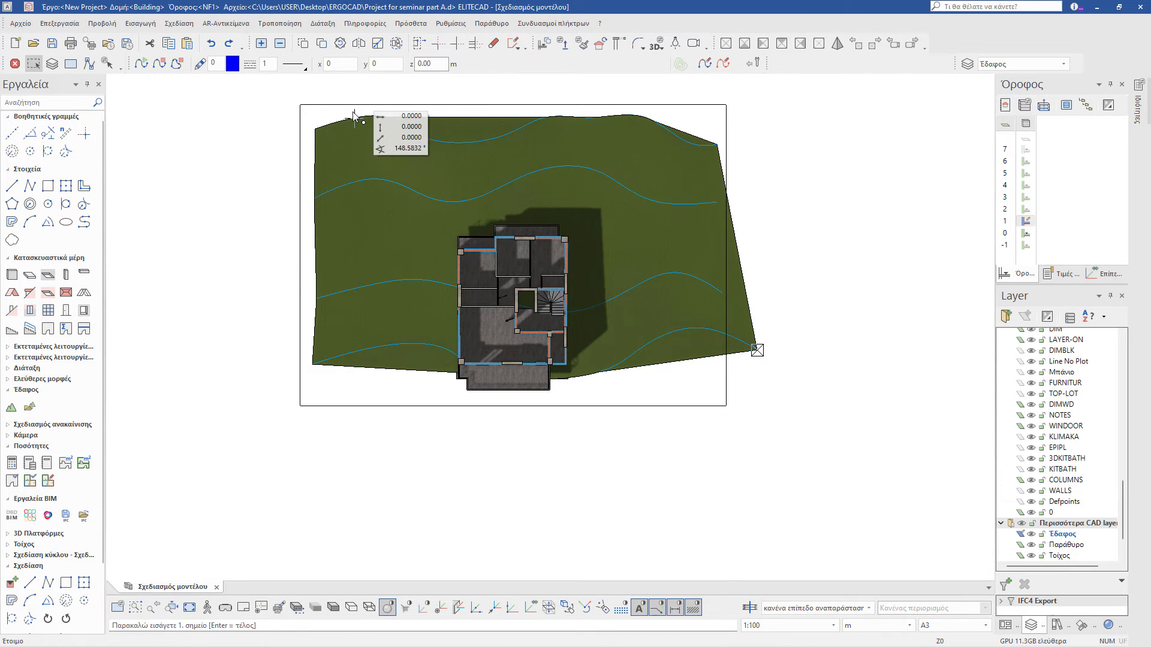
Step: Add a fifth wavy contour at height 0 in front of the balcony to complete the terrain surface
click(310, 395)
click(375, 432)
click(454, 418)
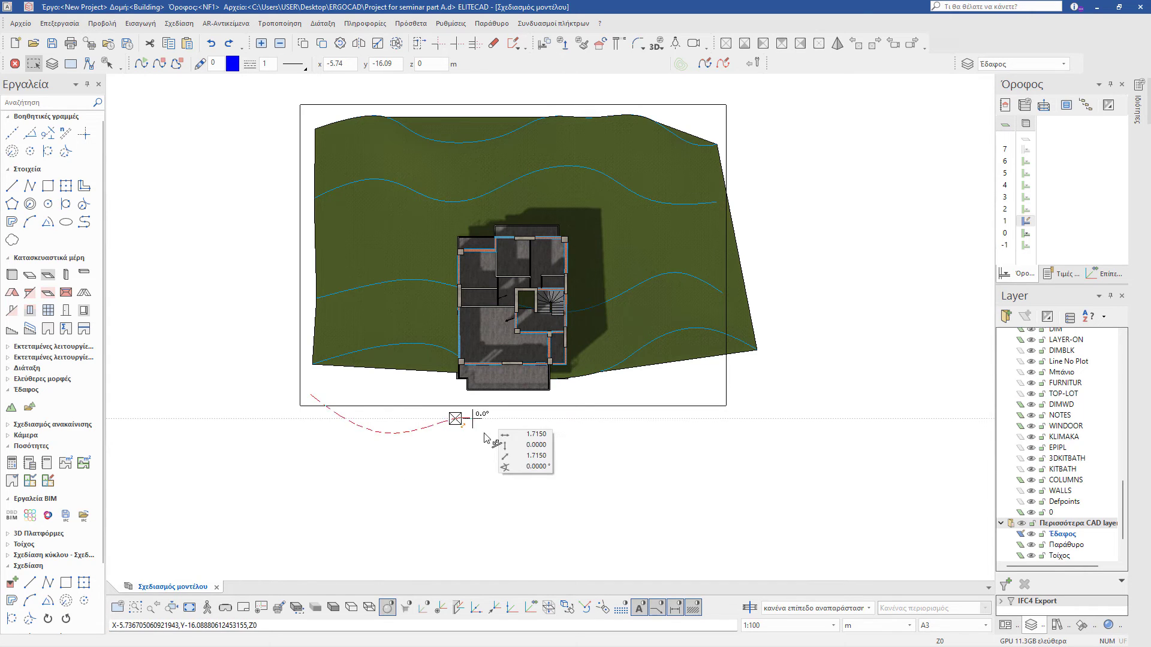
click(504, 445)
click(552, 460)
click(629, 439)
click(718, 386)
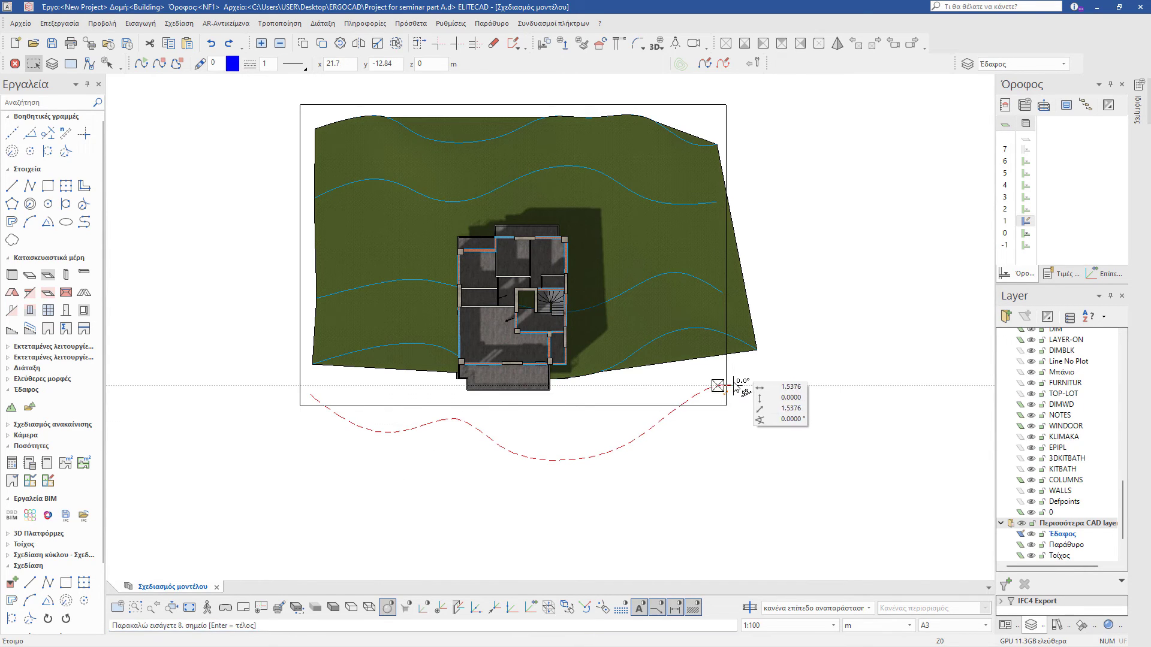
key(Return)
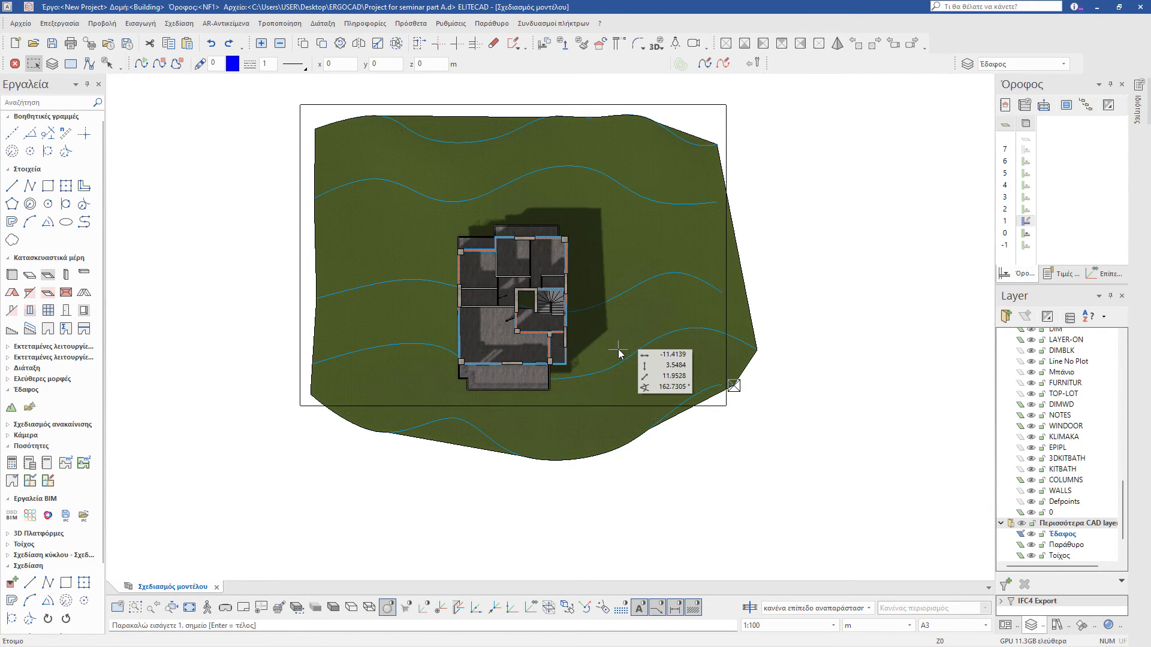
middle_drag(635, 353, 617, 267)
key(F8)
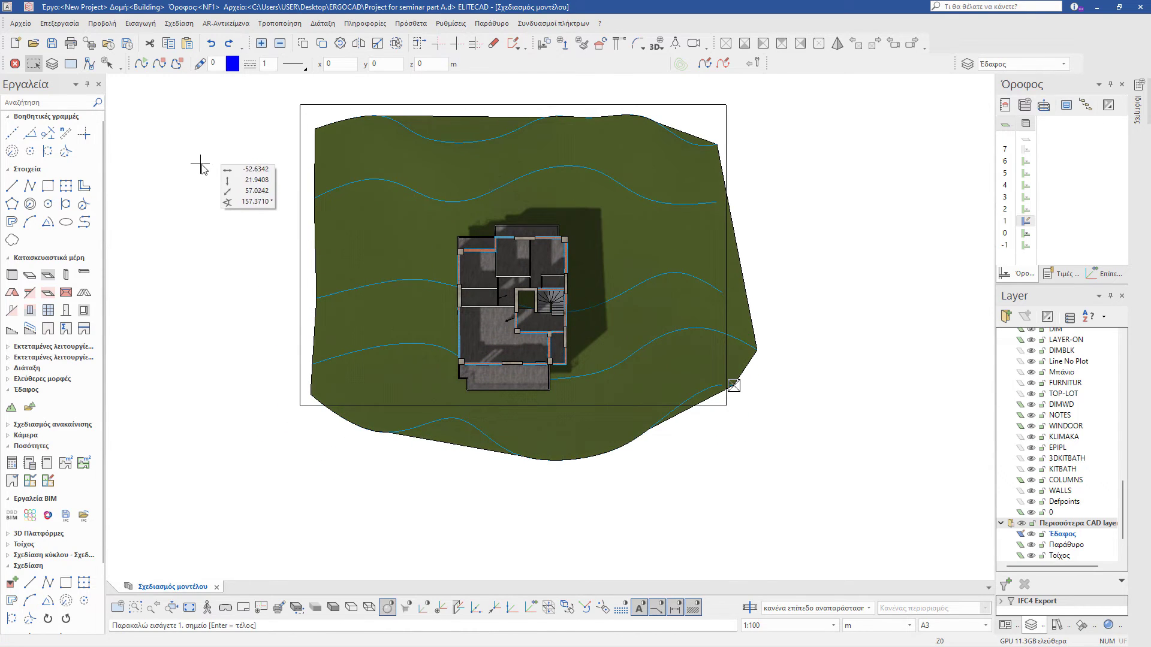
Step: Trim the terrain with a closed, roughly circular spline boundary around the whole building
click(11, 409)
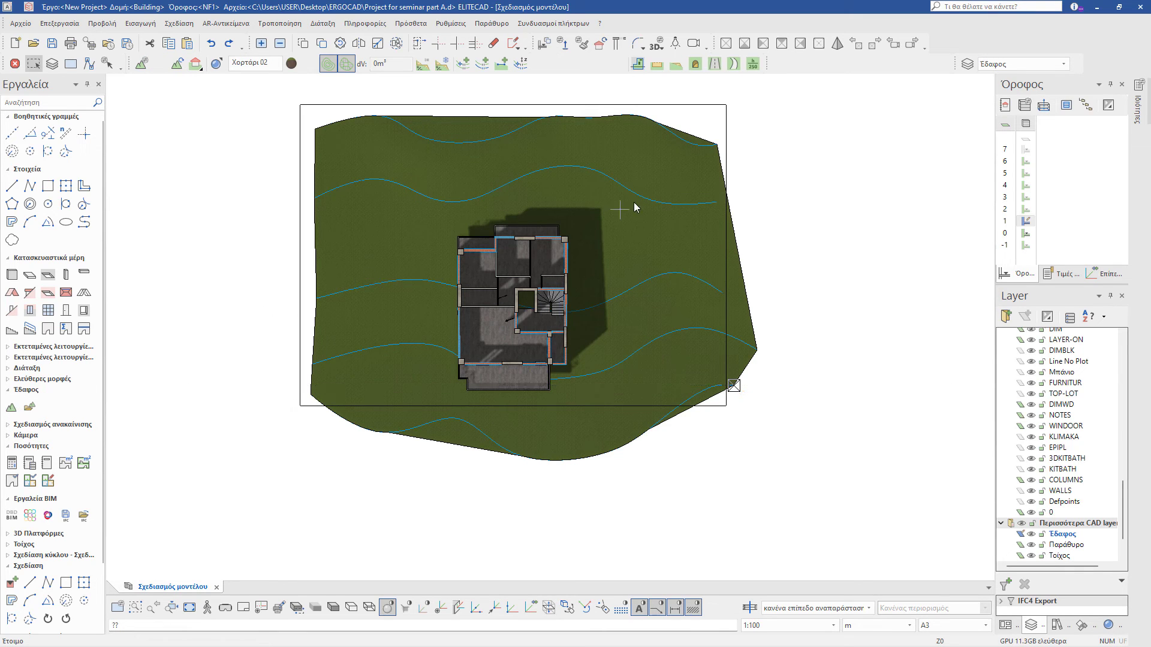
click(637, 64)
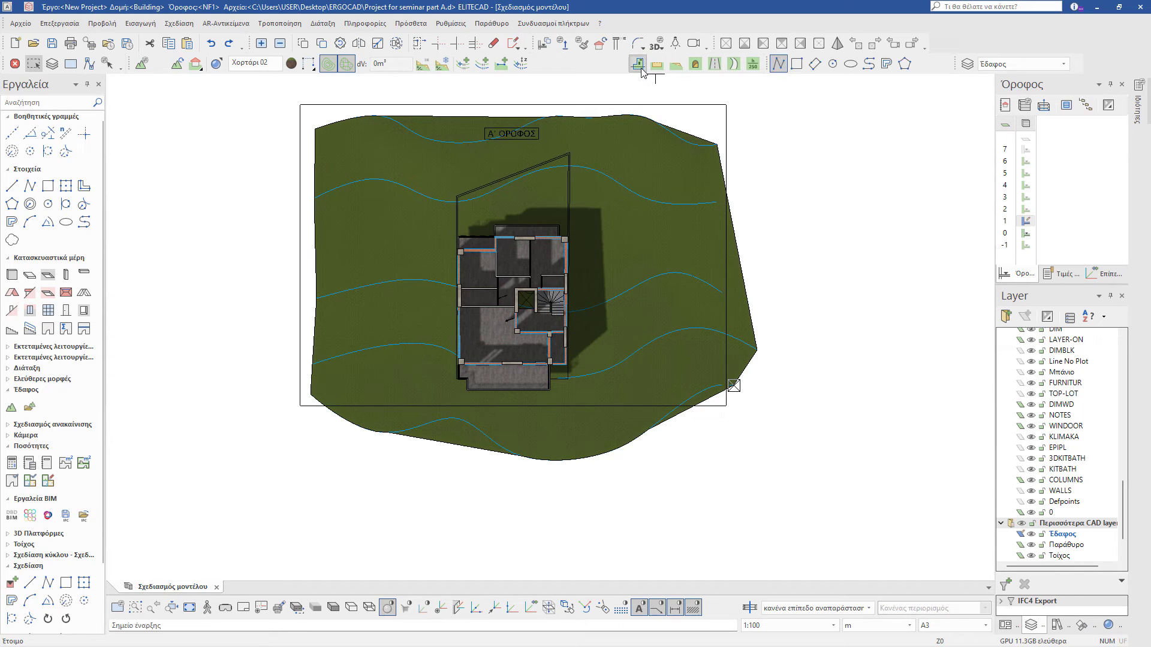
click(868, 64)
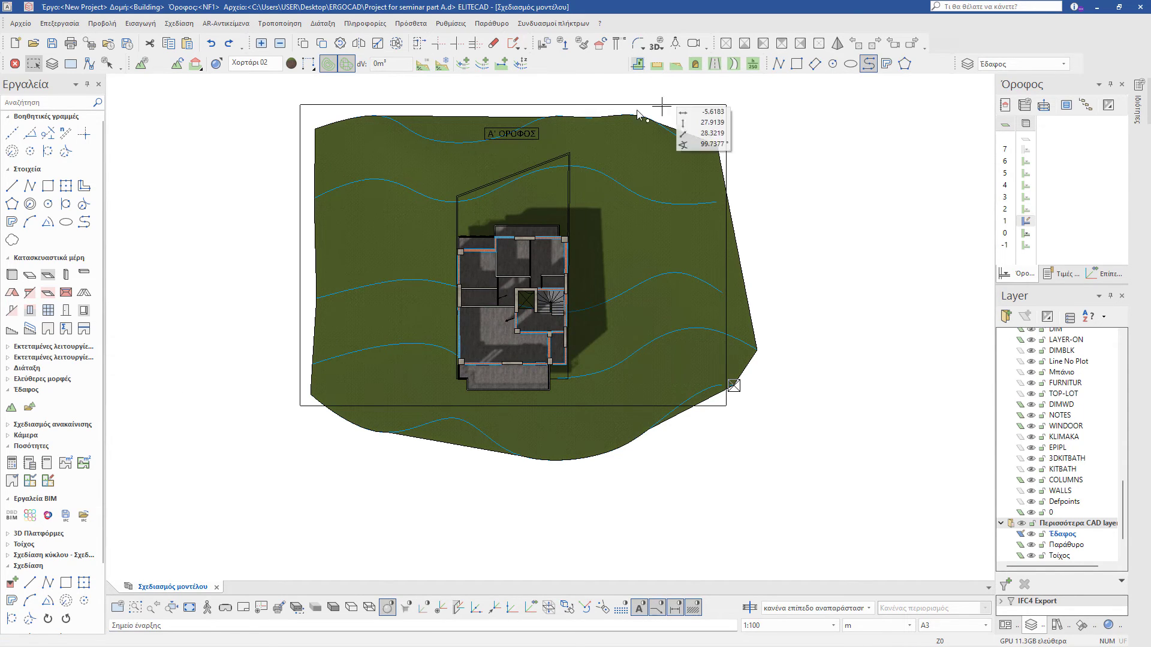
click(397, 167)
key(Escape)
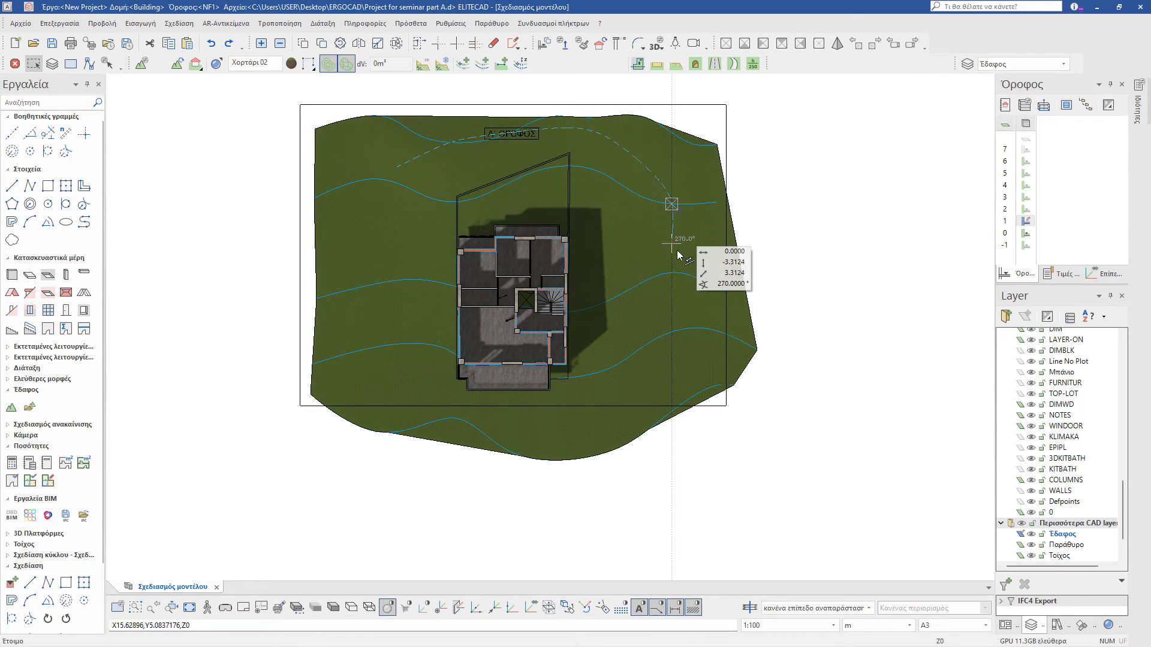
click(673, 331)
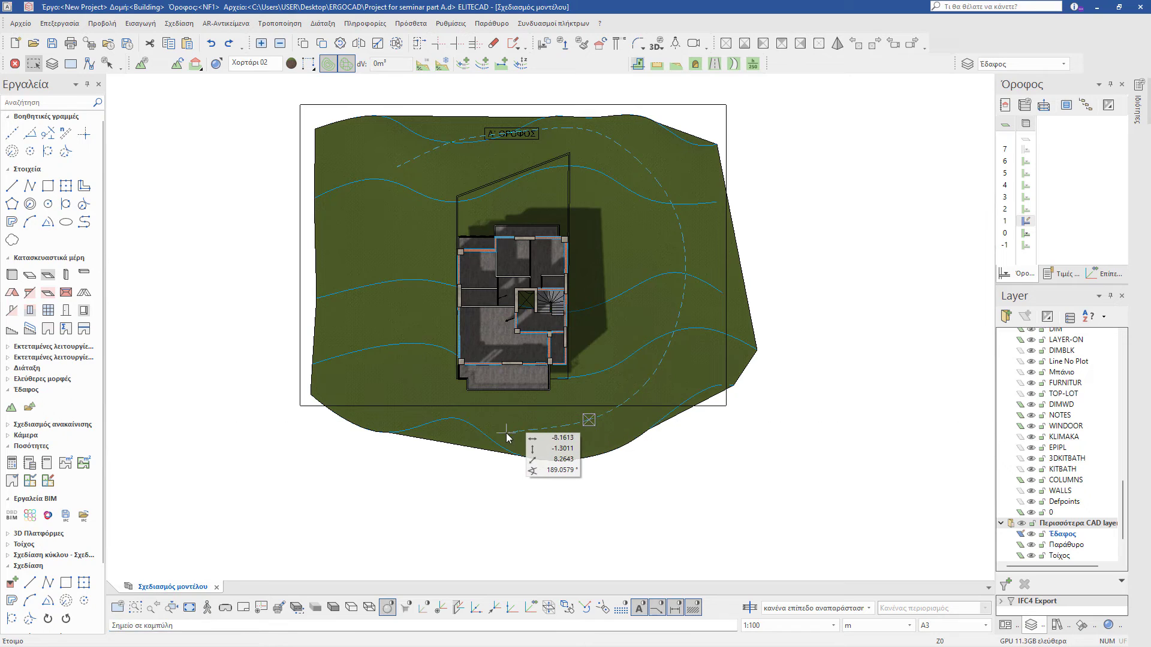
click(350, 262)
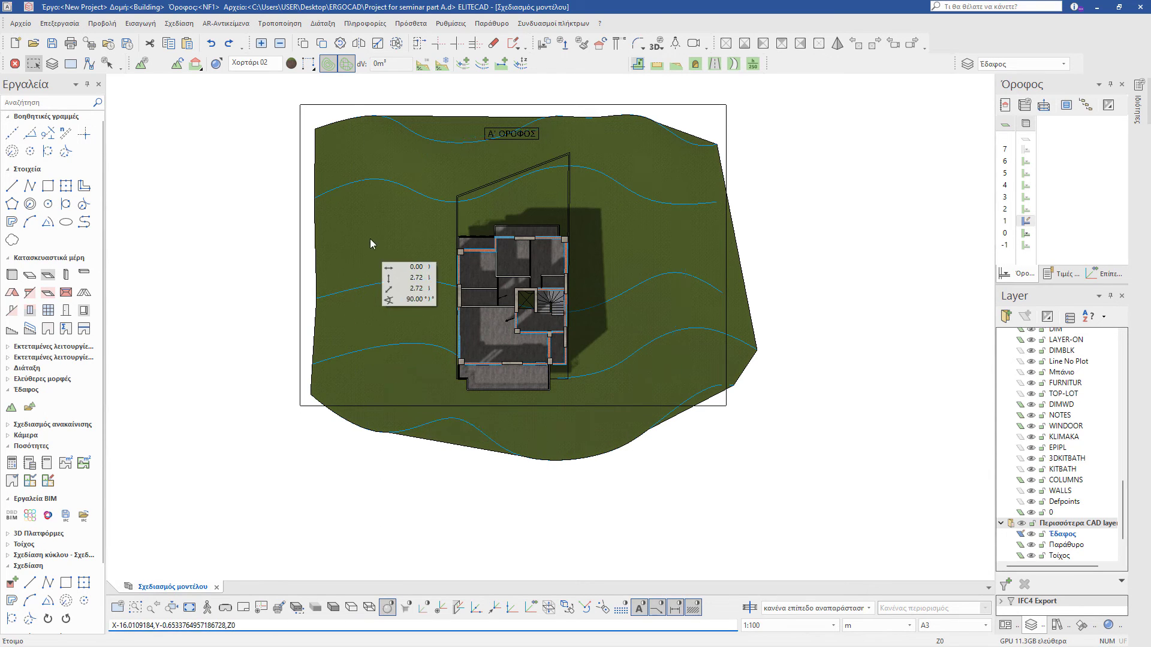
click(395, 170)
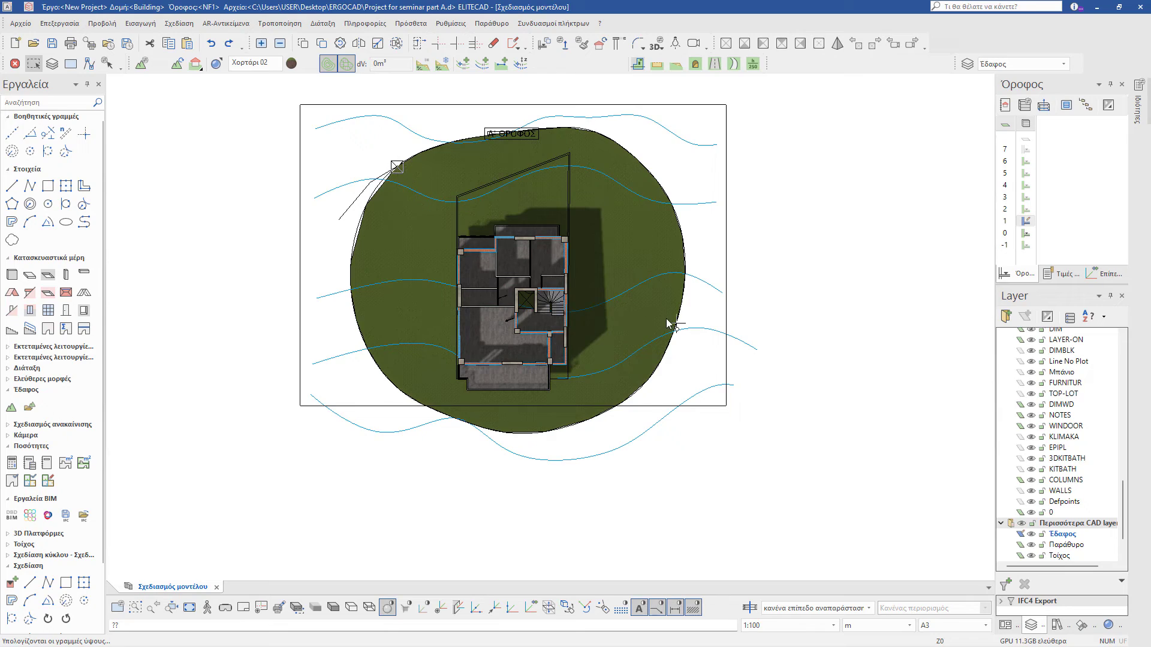
Step: Show the model as an unshaded line plan and make the general project level active instead of the first floor
middle_drag(667, 324, 657, 275)
click(657, 275)
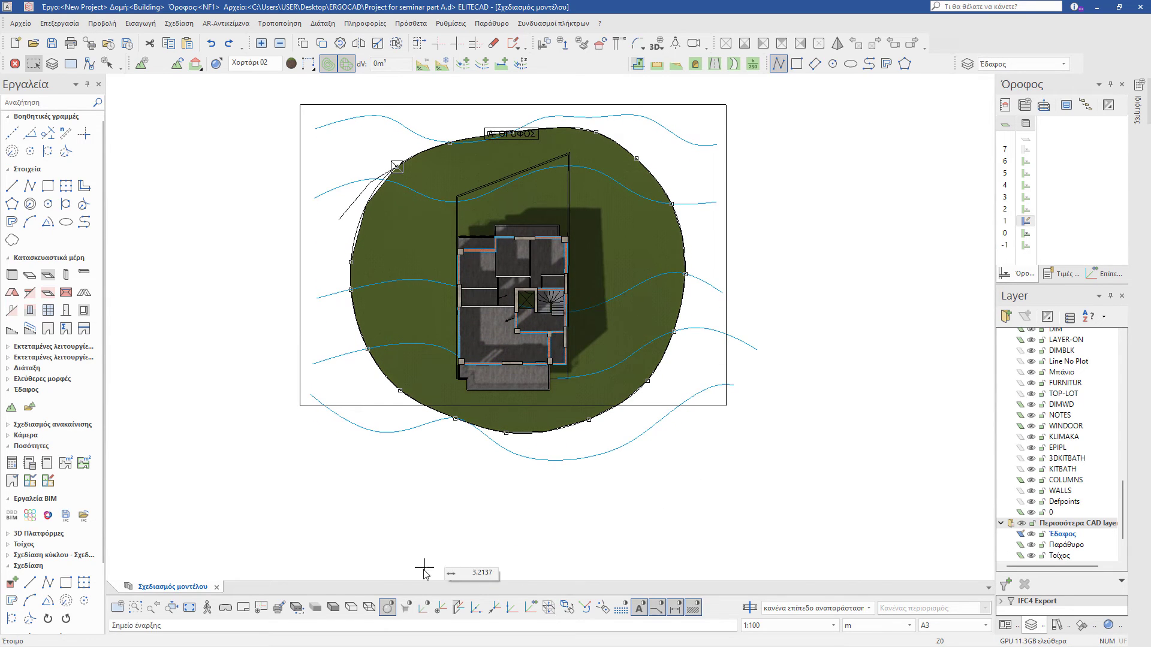
click(371, 608)
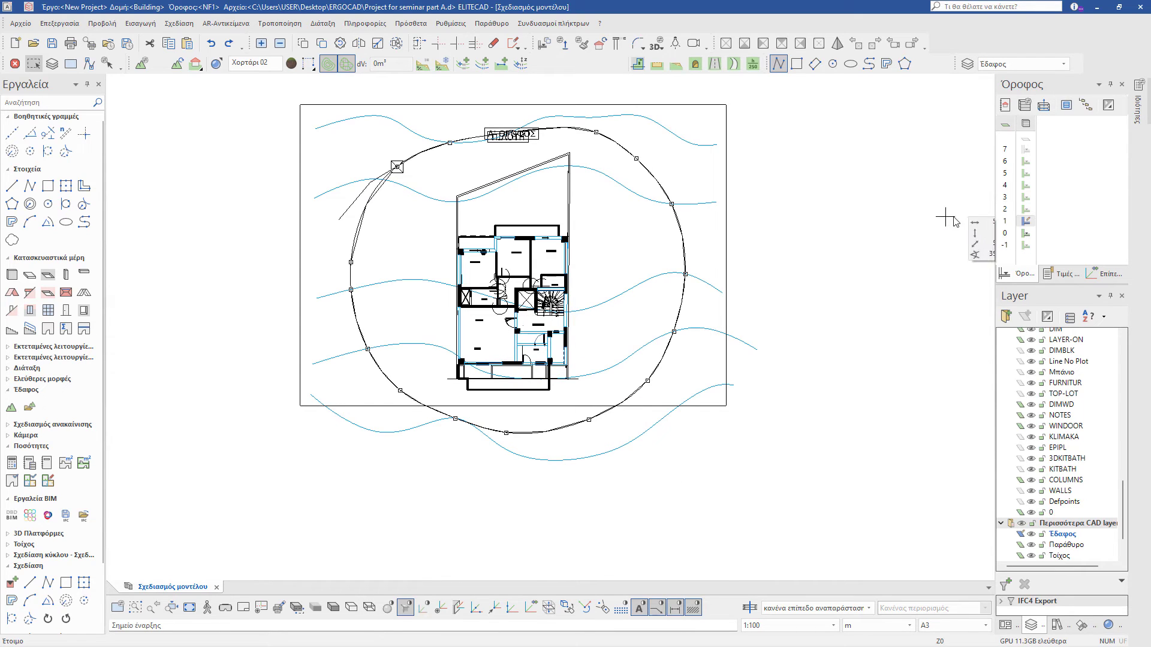
click(1026, 223)
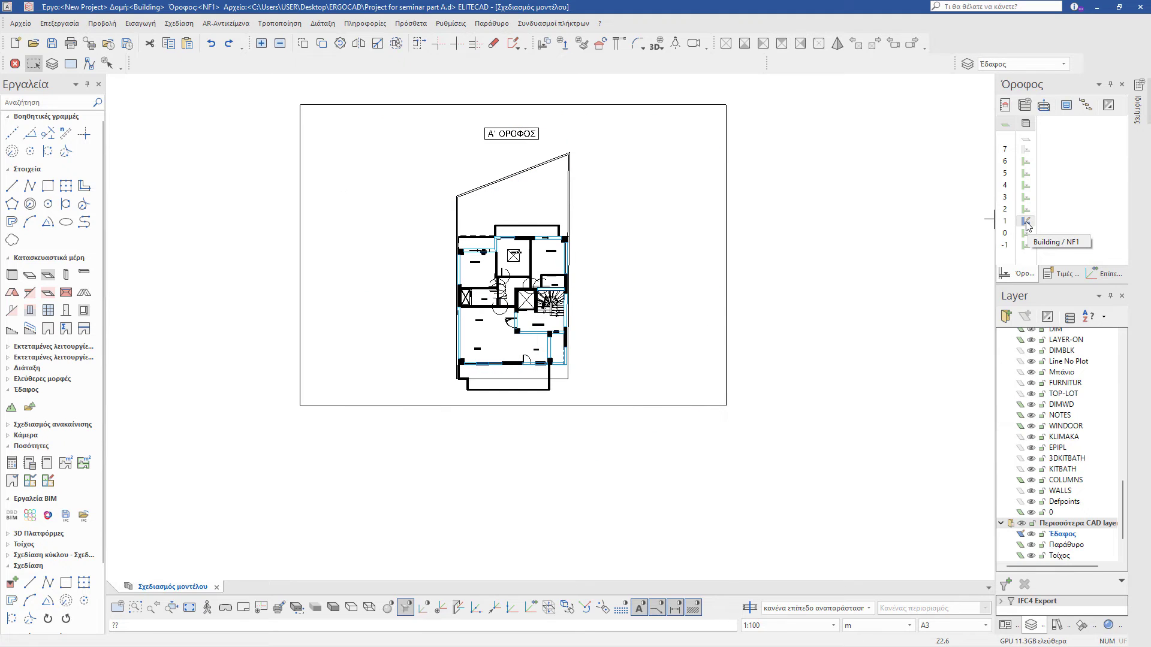
click(1006, 127)
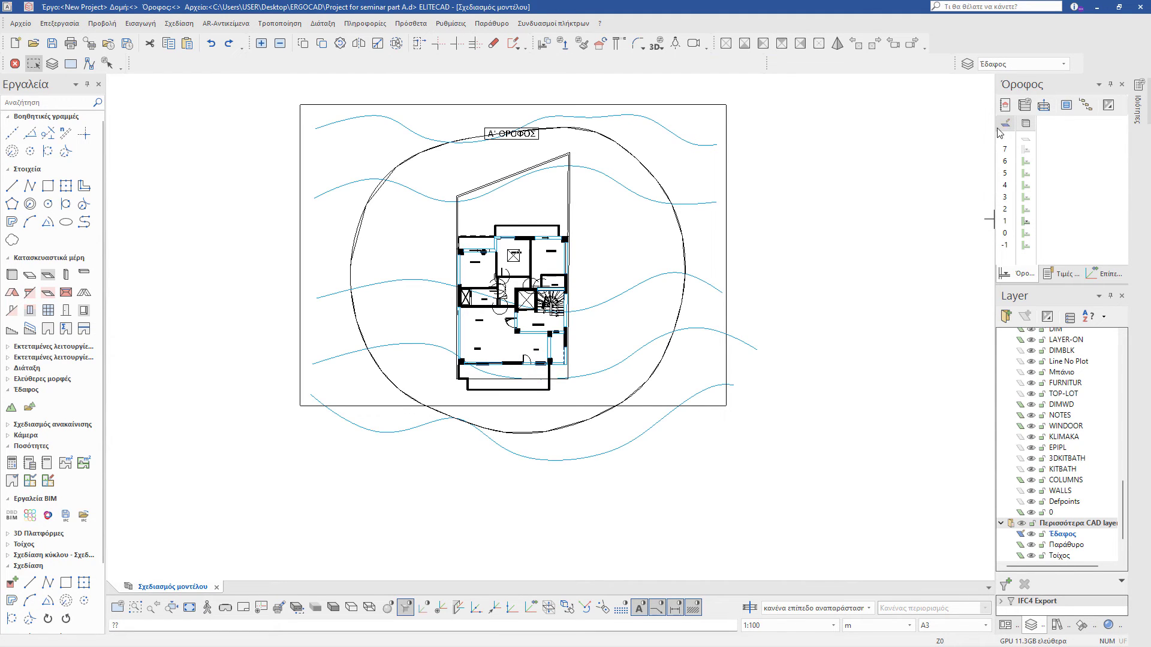
Step: Display the ground floor with the general project level active and outline a terrain excavation polygon along the plot edges up to the front facade line
click(1026, 233)
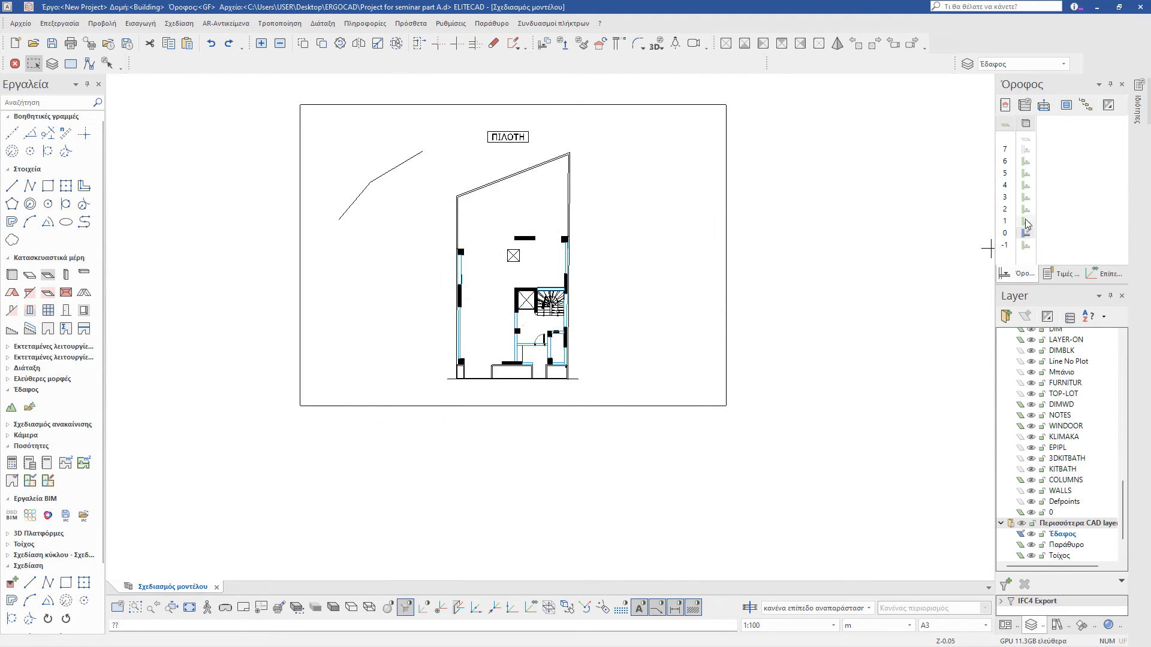
click(1006, 127)
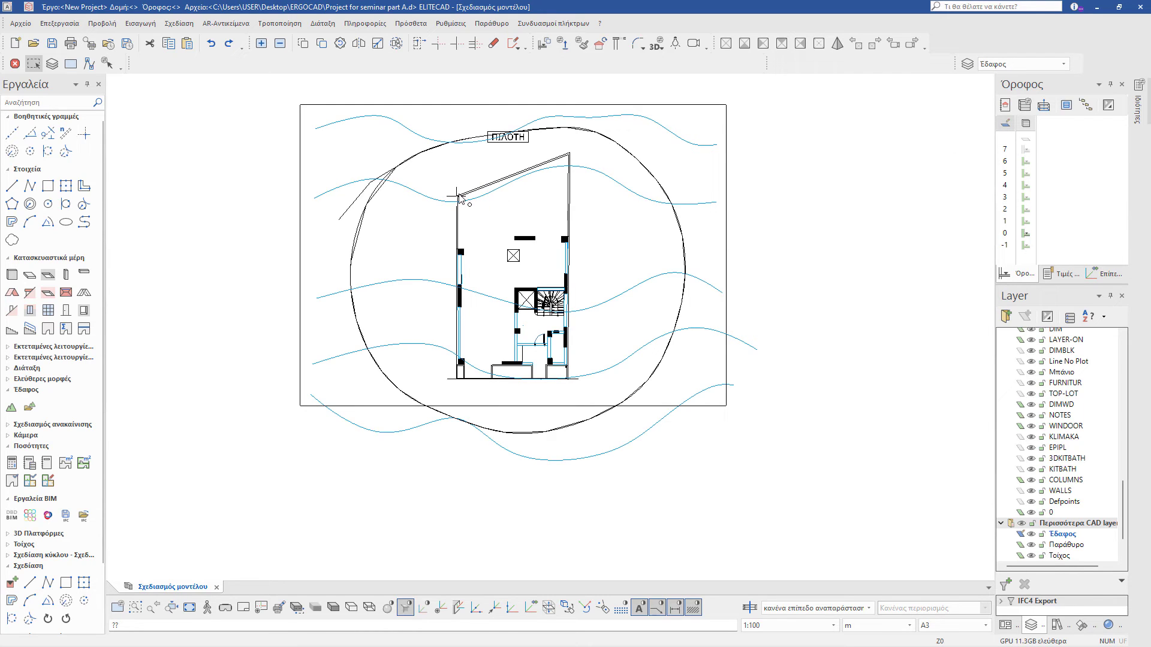
click(11, 407)
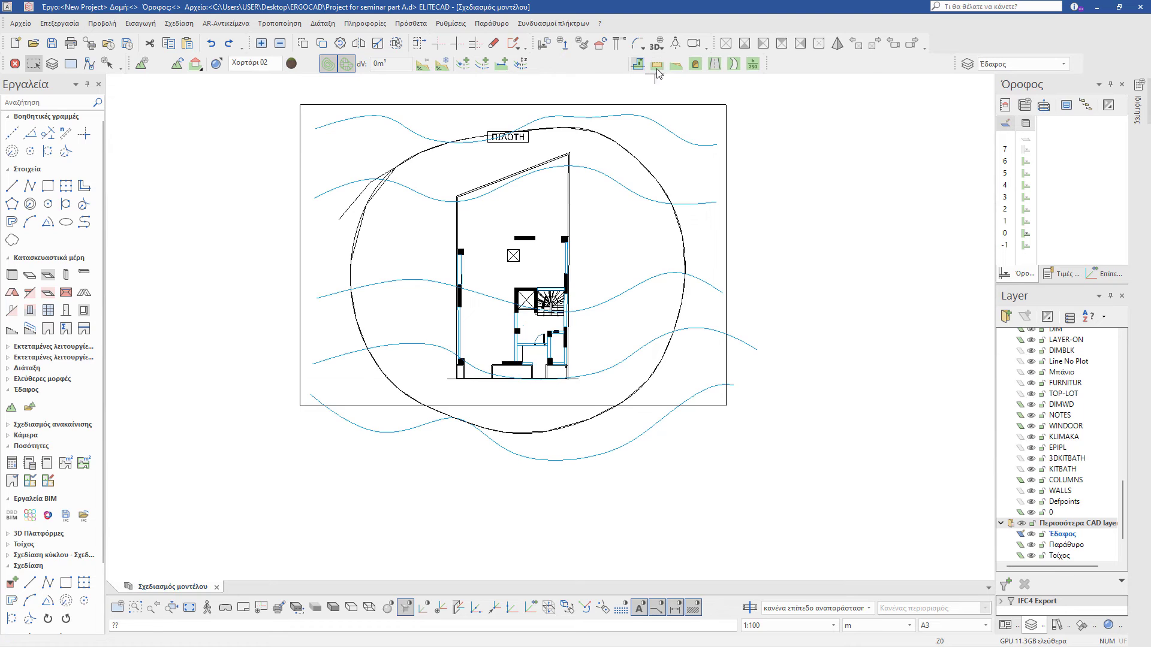
click(657, 65)
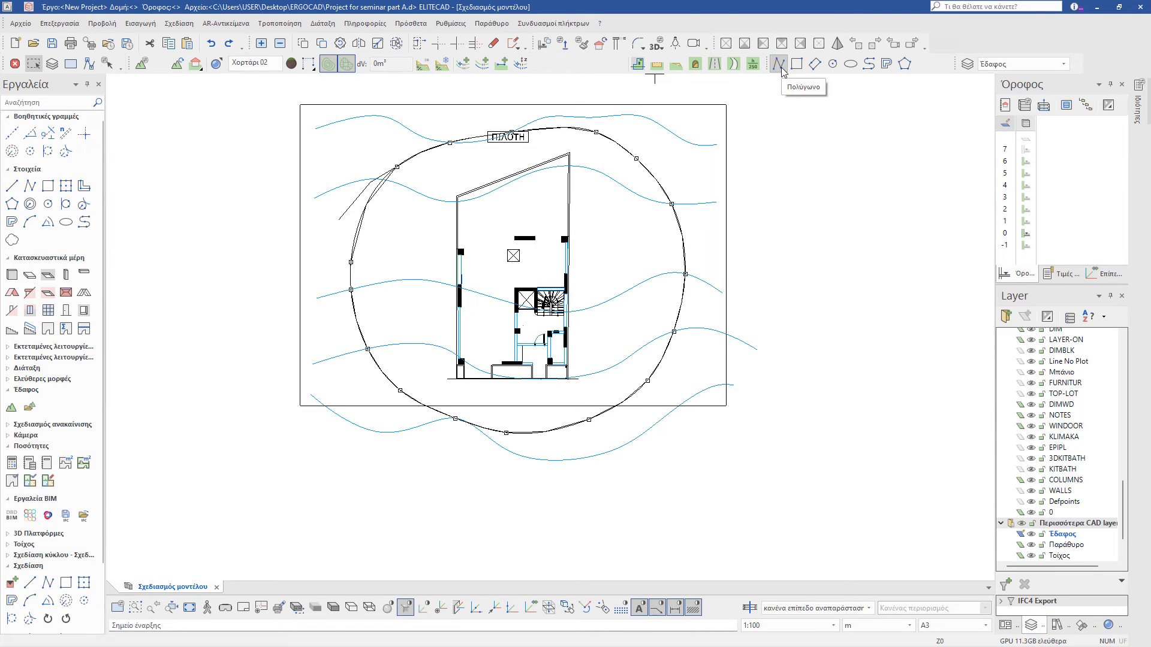
scroll(459, 208, up, 2)
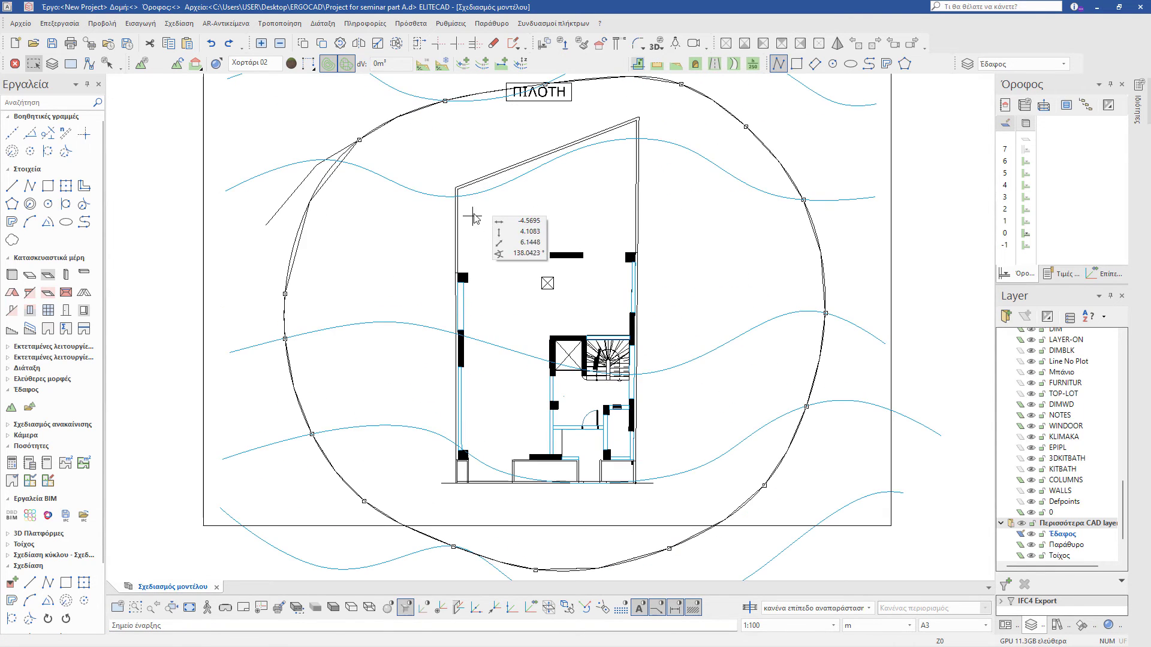
click(457, 189)
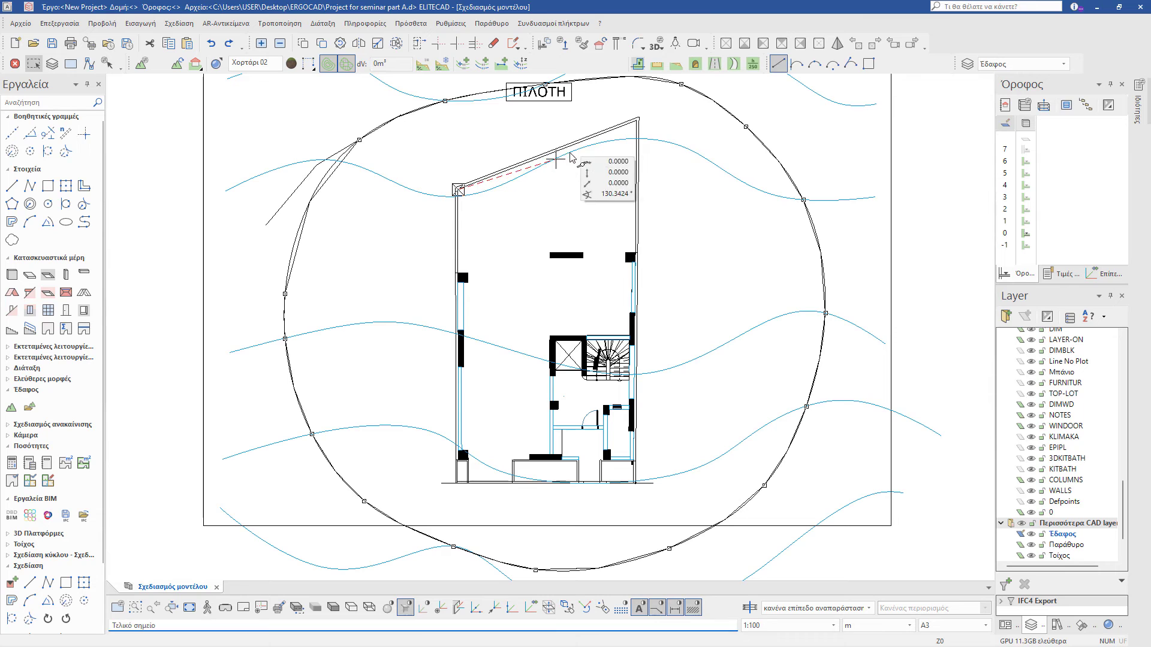
click(637, 121)
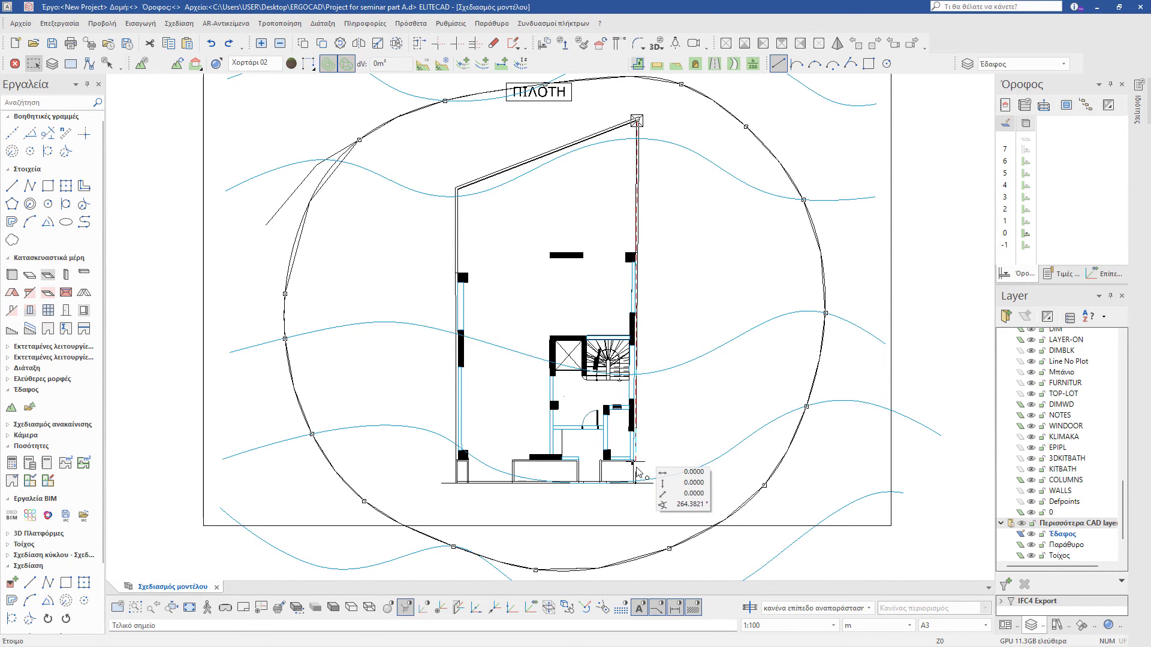
scroll(637, 472, up, 3)
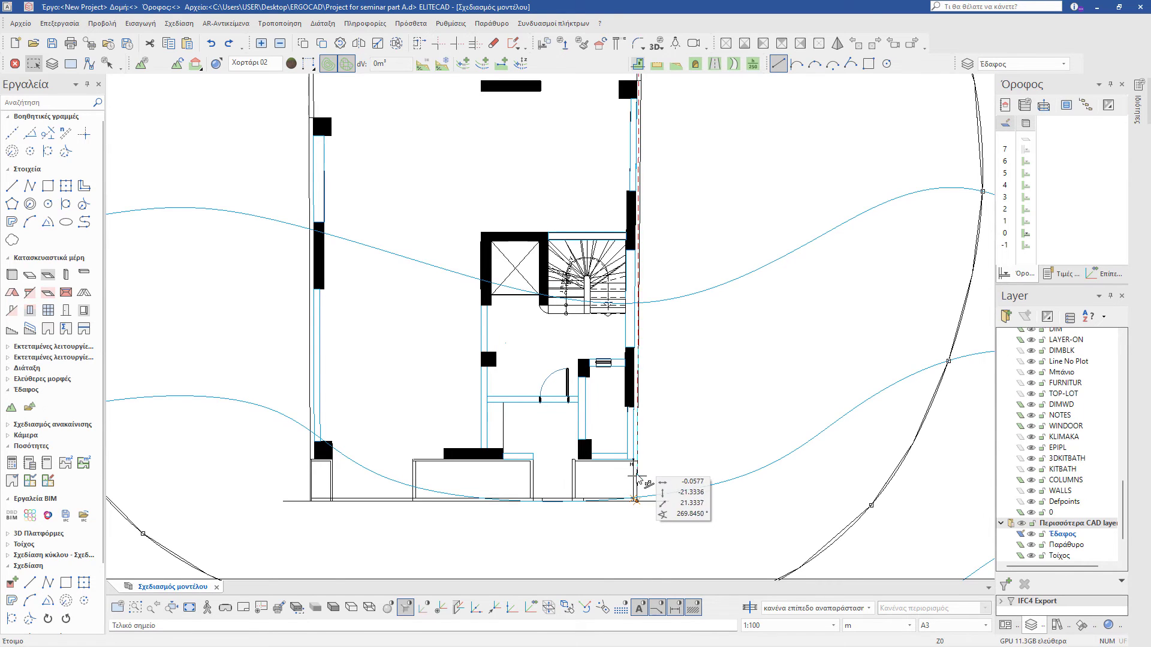
click(635, 462)
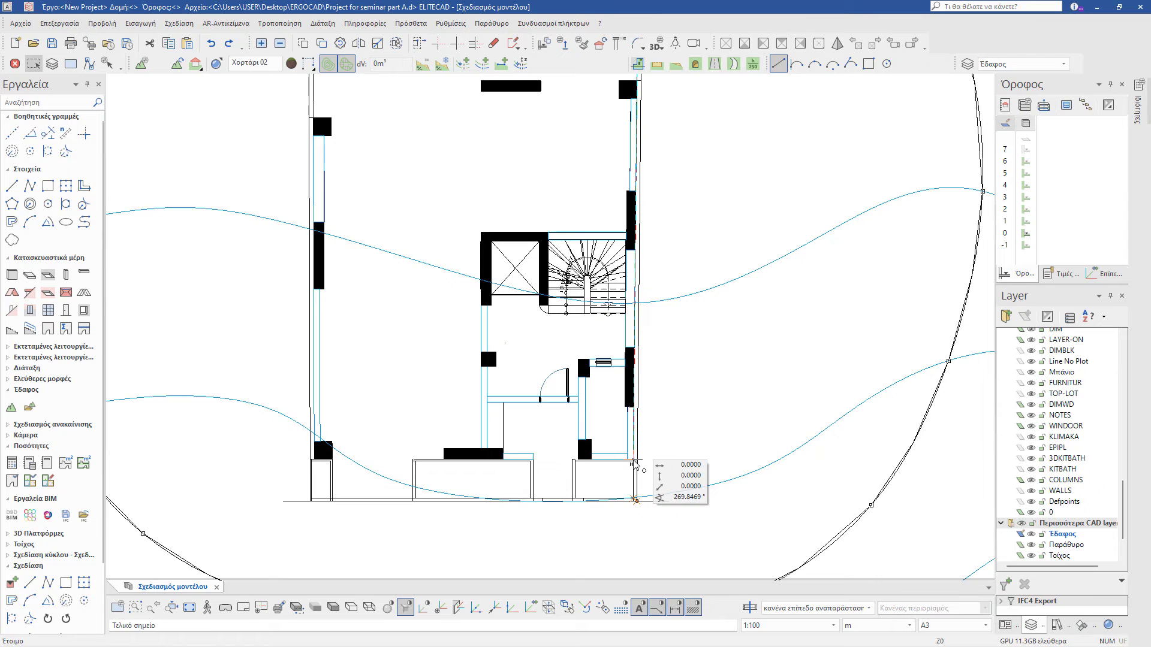
click(314, 459)
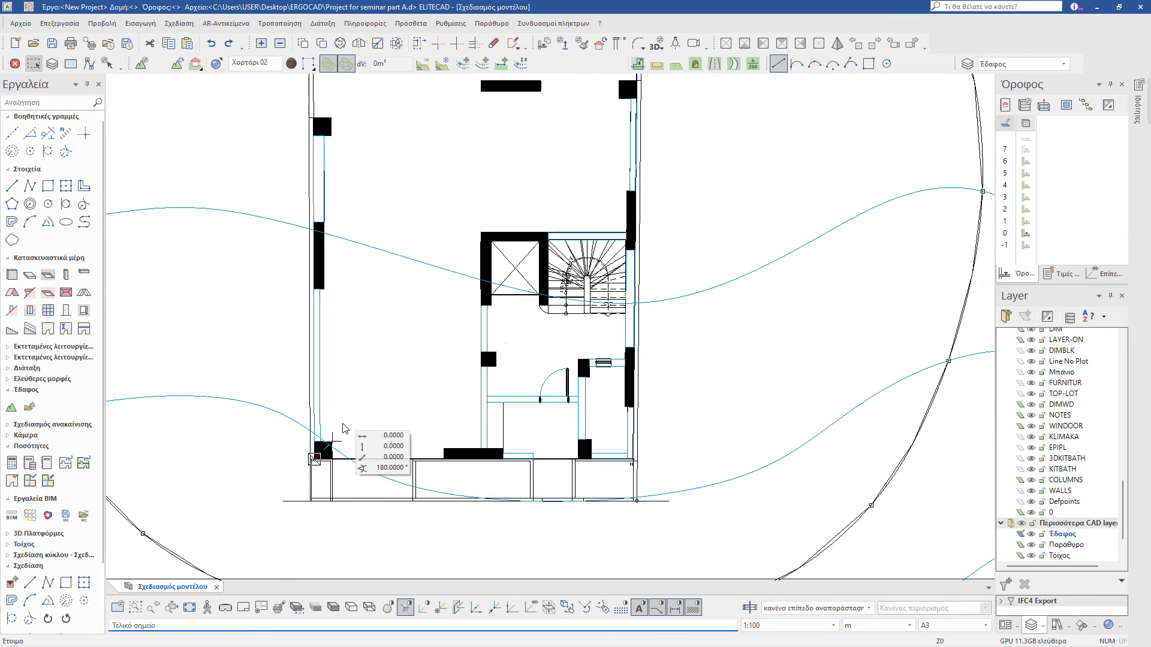
scroll(344, 428, down, 3)
scroll(329, 227, up, 2)
click(329, 228)
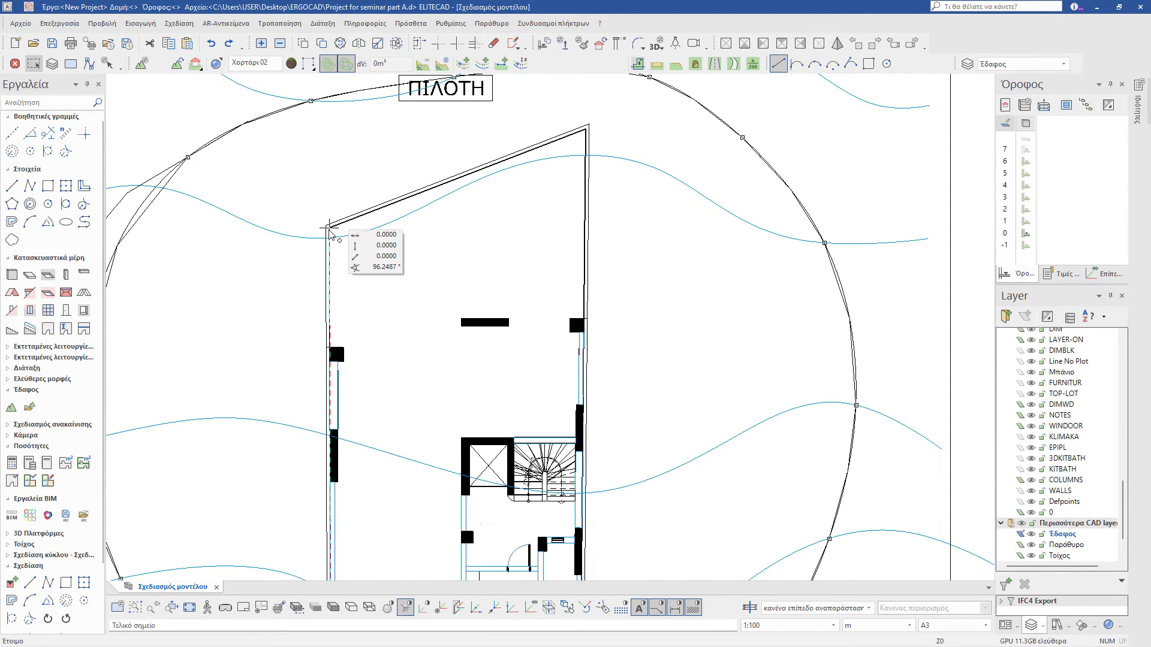
click(329, 228)
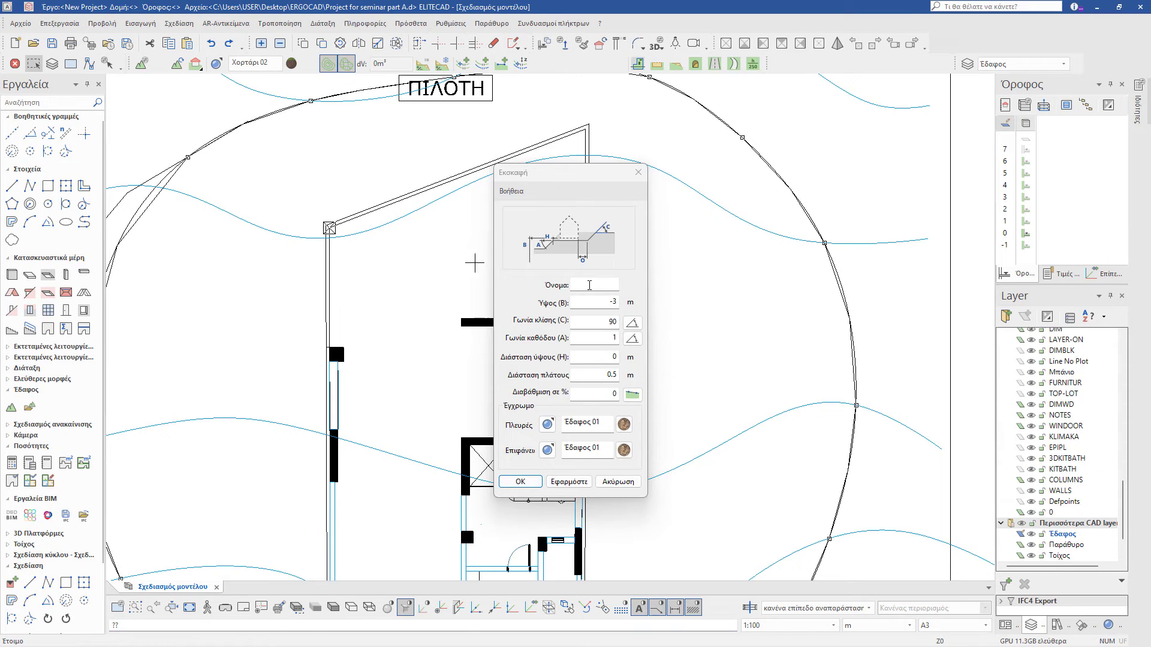
Step: Name the excavation εκσκαφή and create it with height -3 m, slope angle 90° and Έδαφος 01 on sides and surface
click(589, 285)
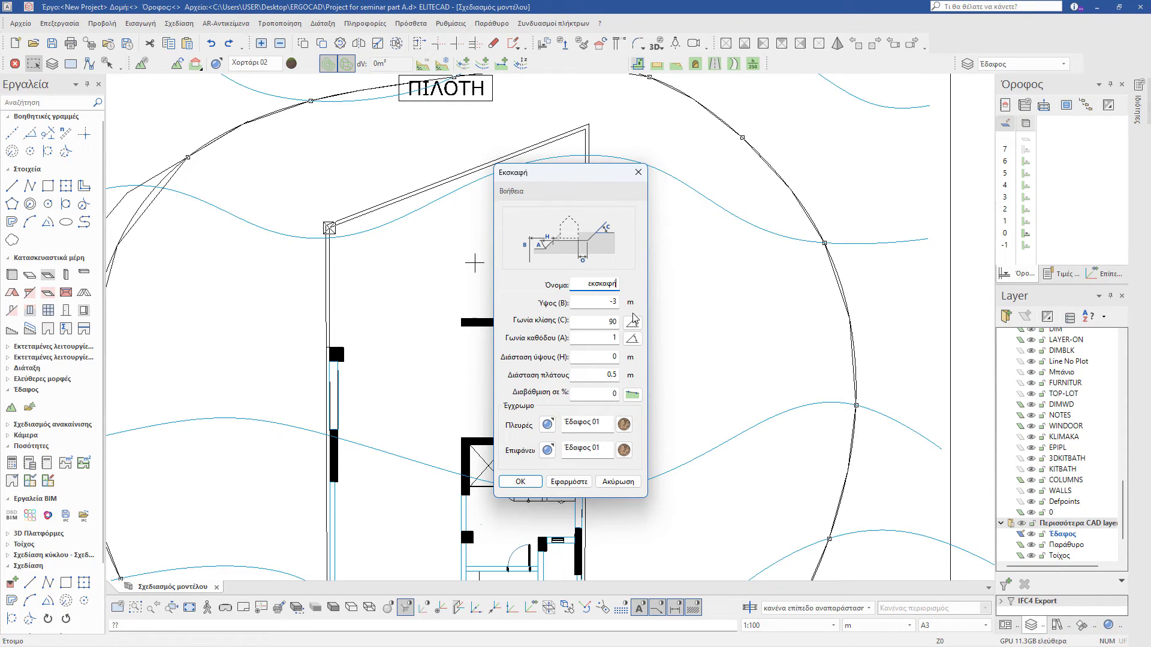
click(623, 425)
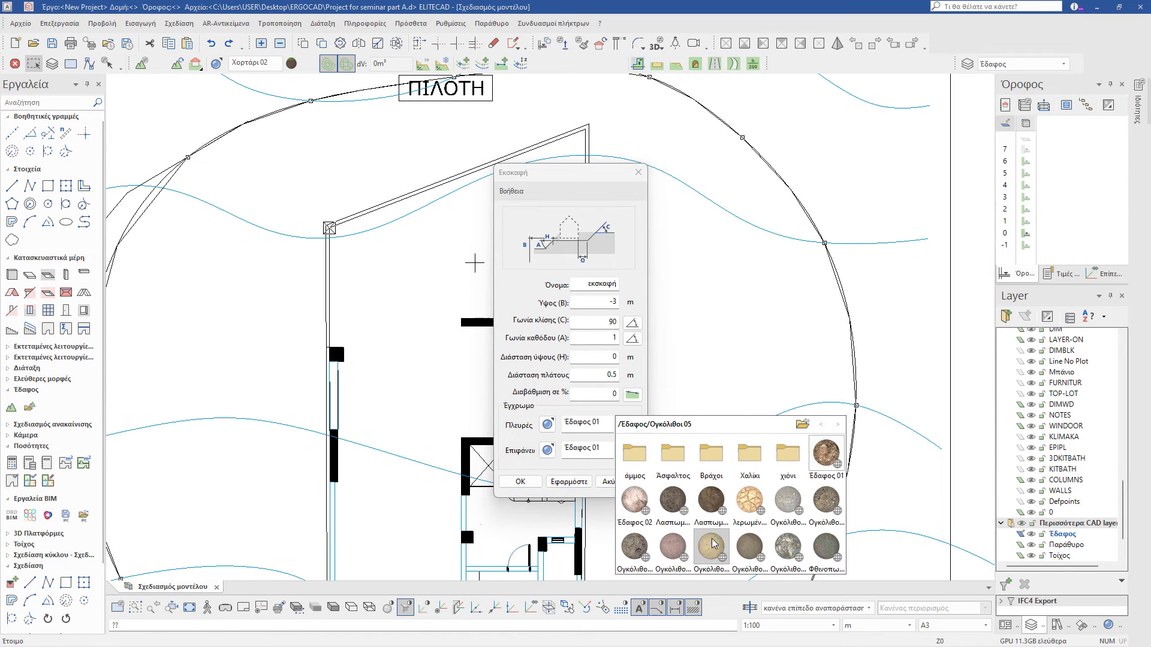
click(607, 415)
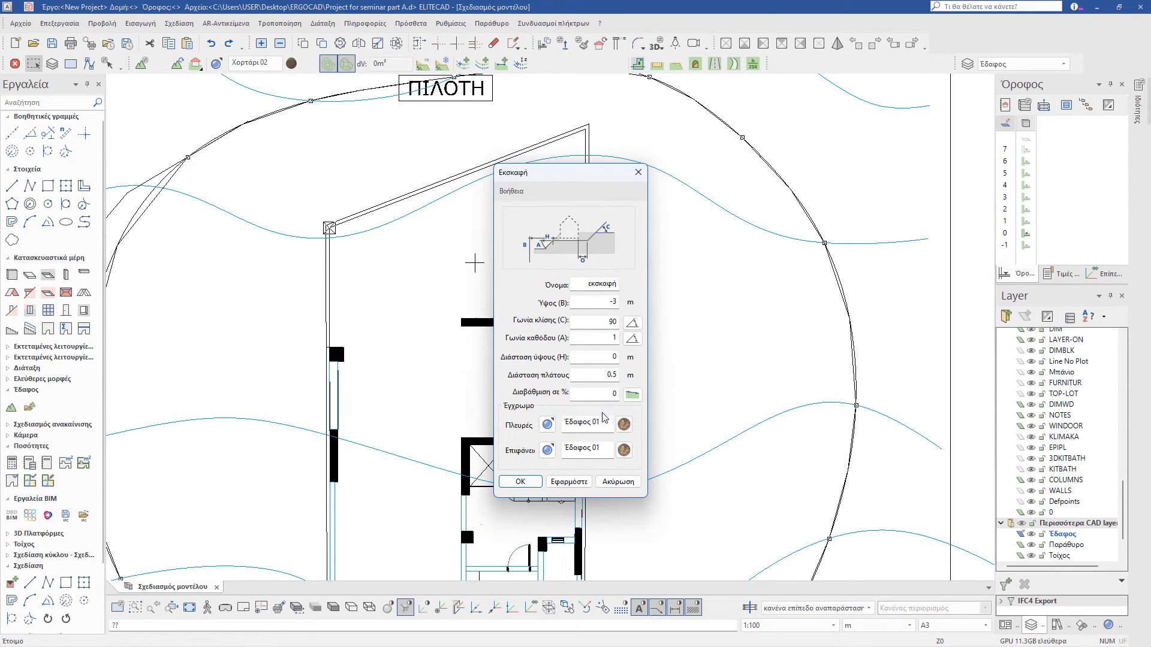
click(529, 480)
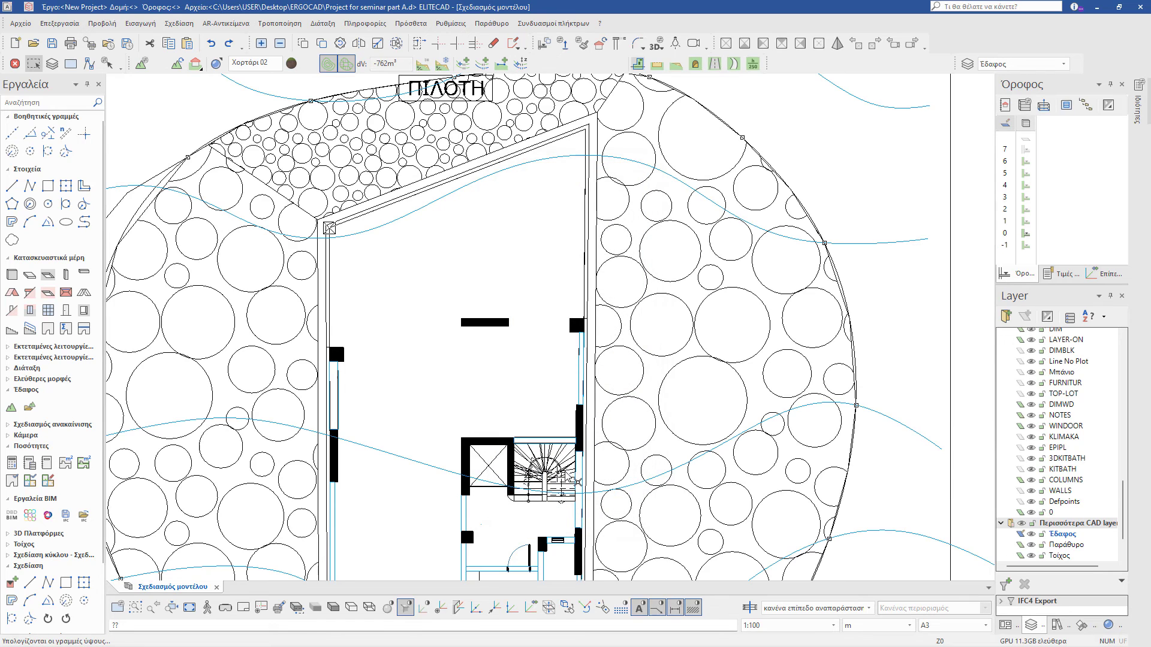
Step: Shade the model in 3D and show the terrain with only the basement floor to examine the excavated pit
scroll(585, 479, down, 5)
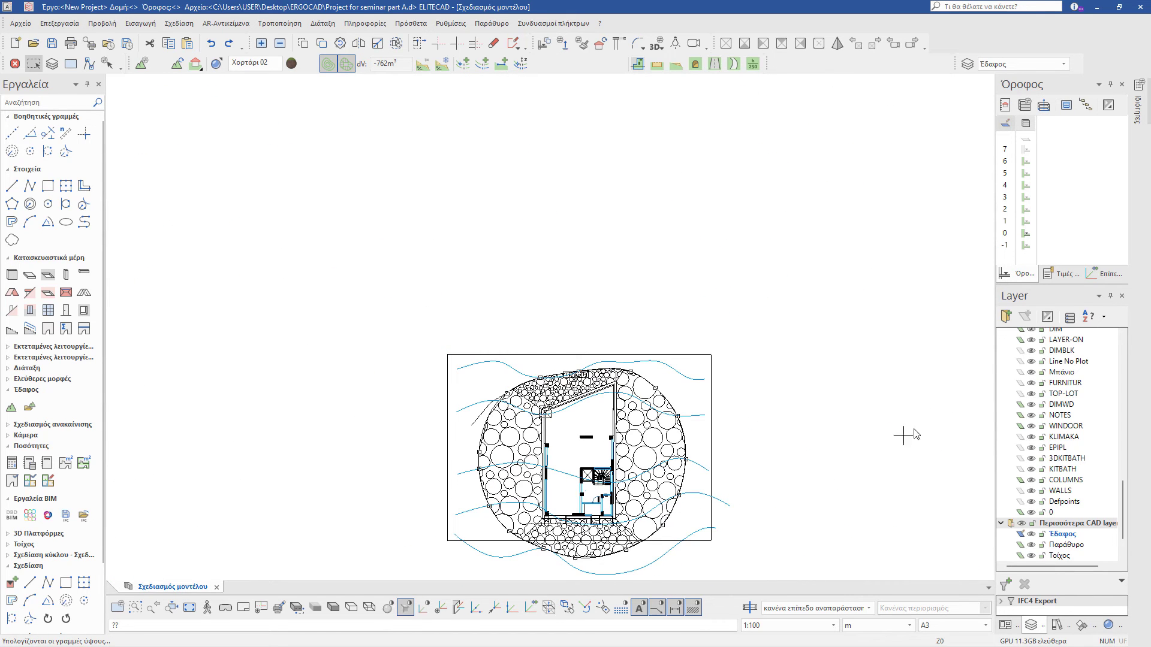
click(334, 608)
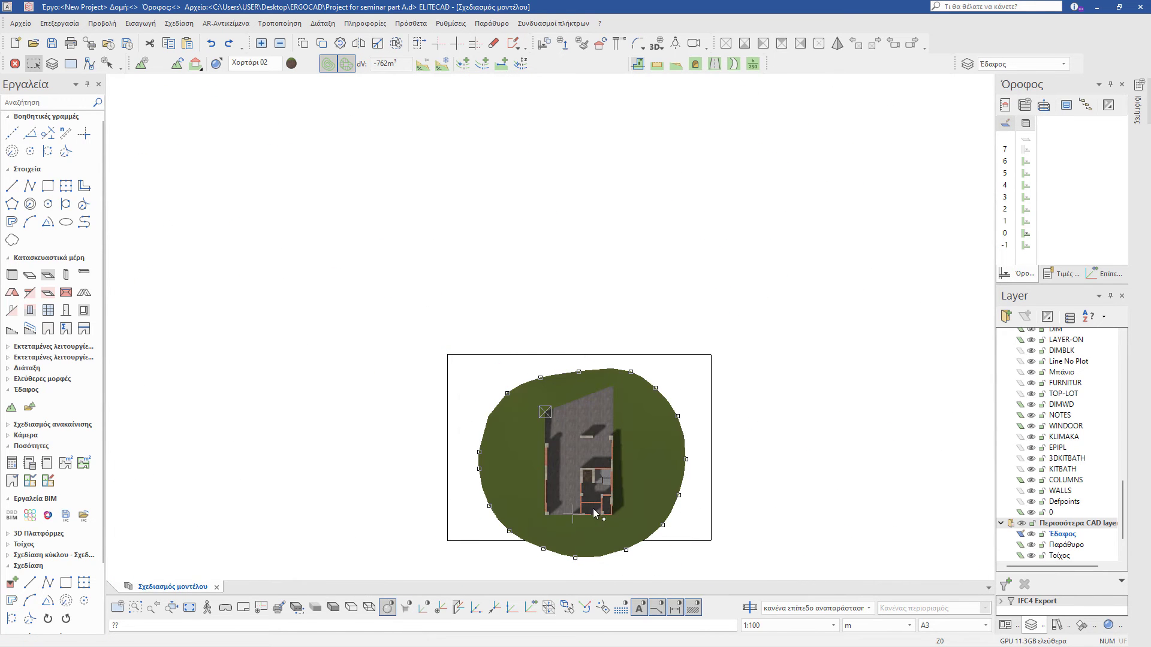
middle_drag(630, 488, 394, 375)
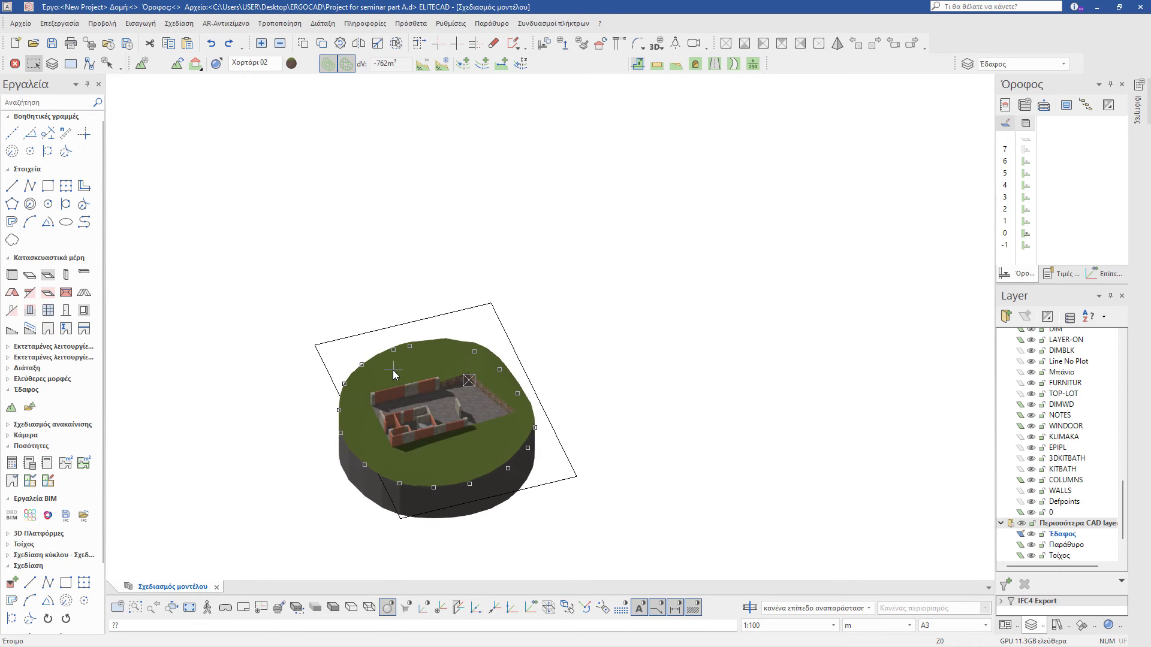
click(1025, 246)
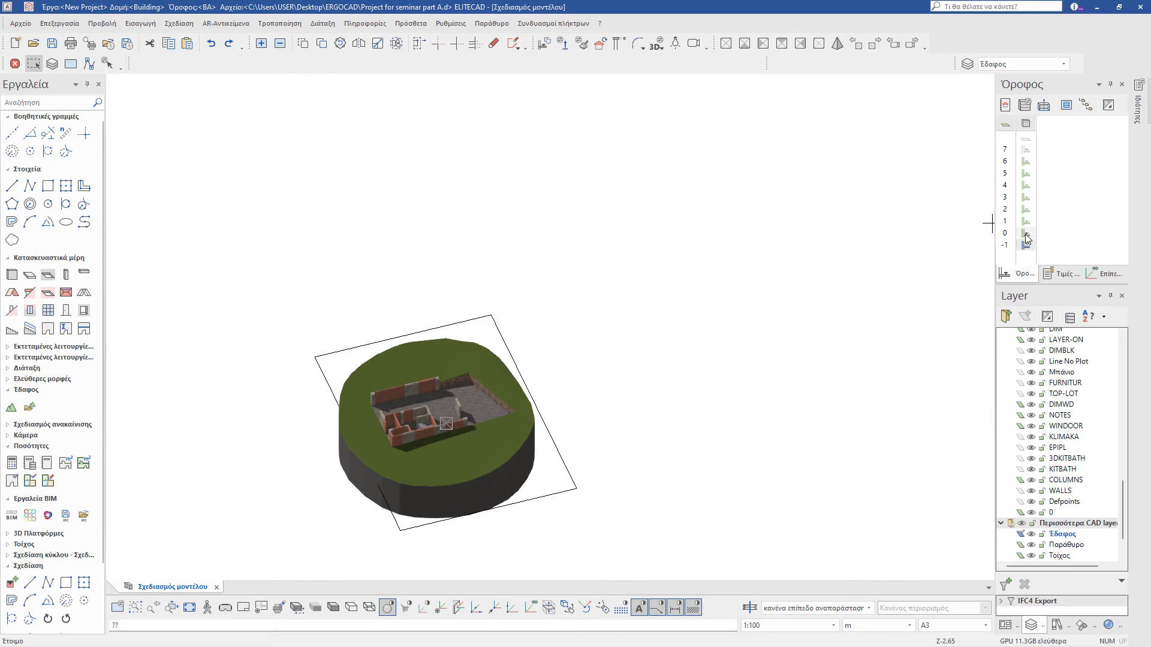
click(1027, 235)
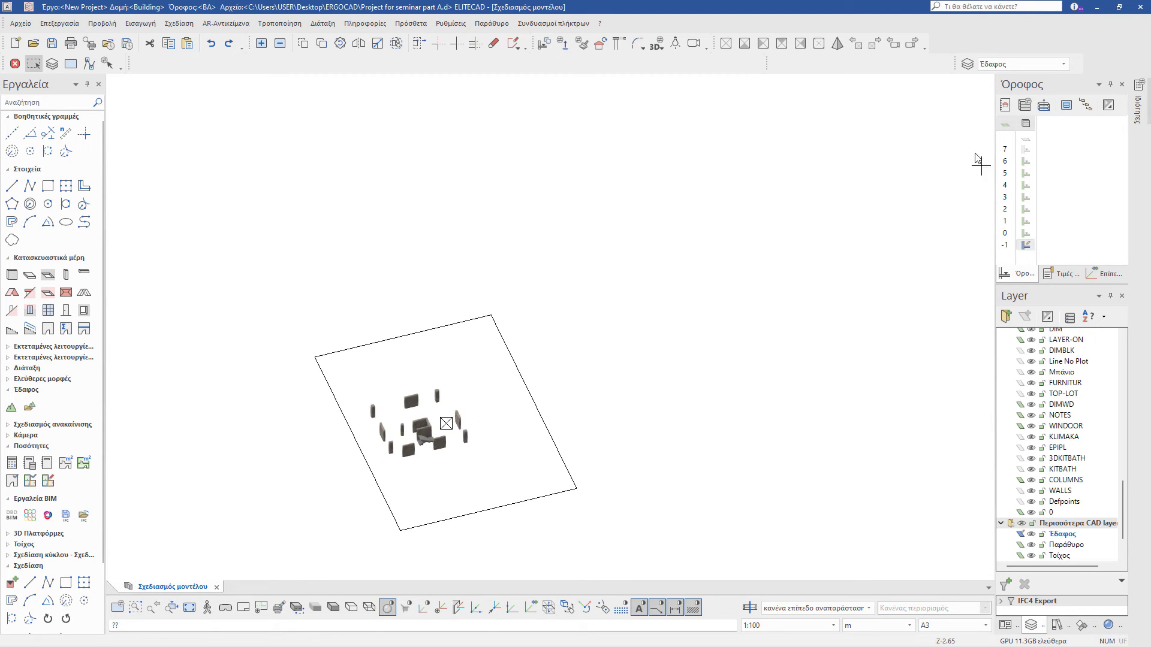
click(1006, 125)
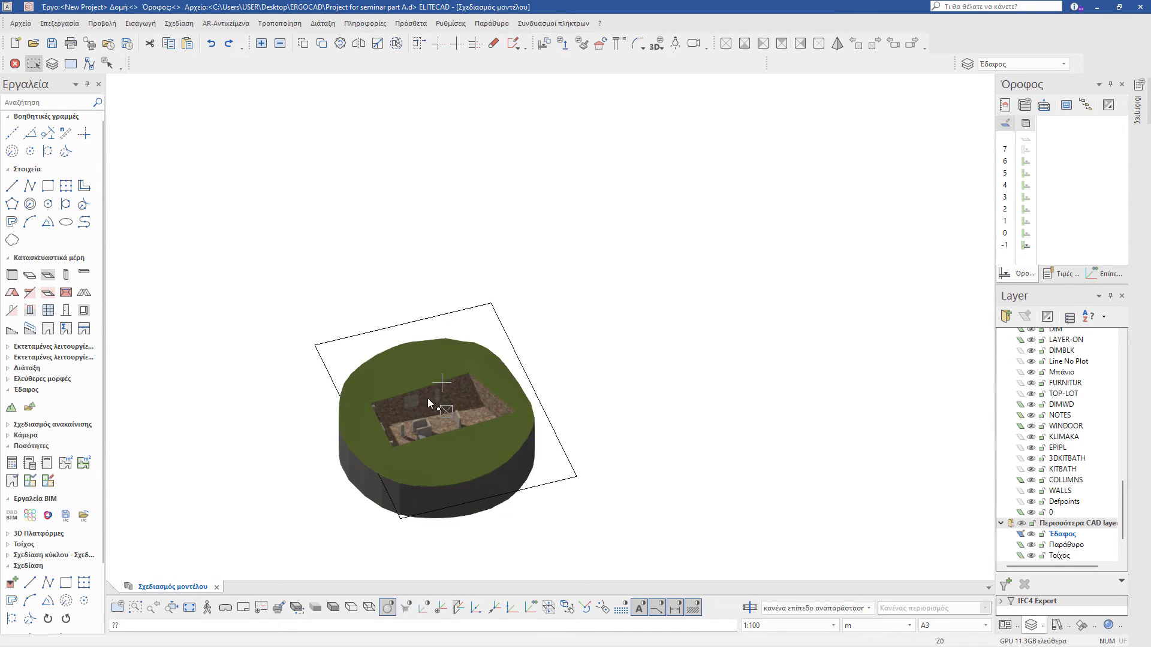
middle_drag(428, 402, 517, 440)
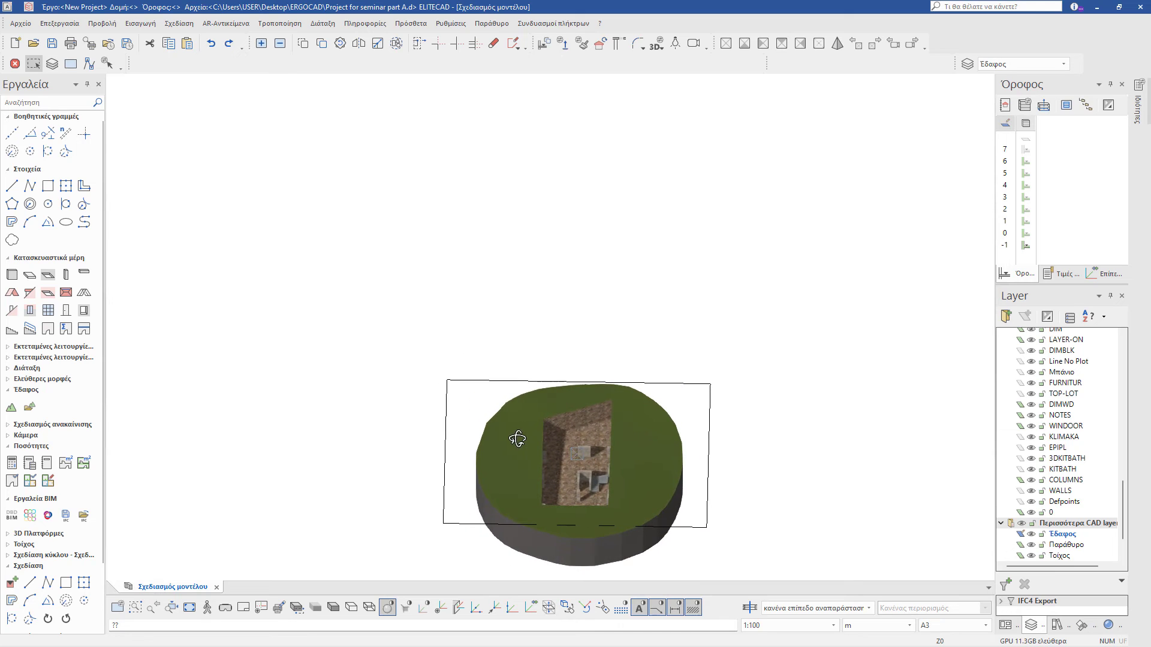
Step: Add the ground floor and first floor to the shaded view and examine how the building sits in the excavated terrain
click(1026, 235)
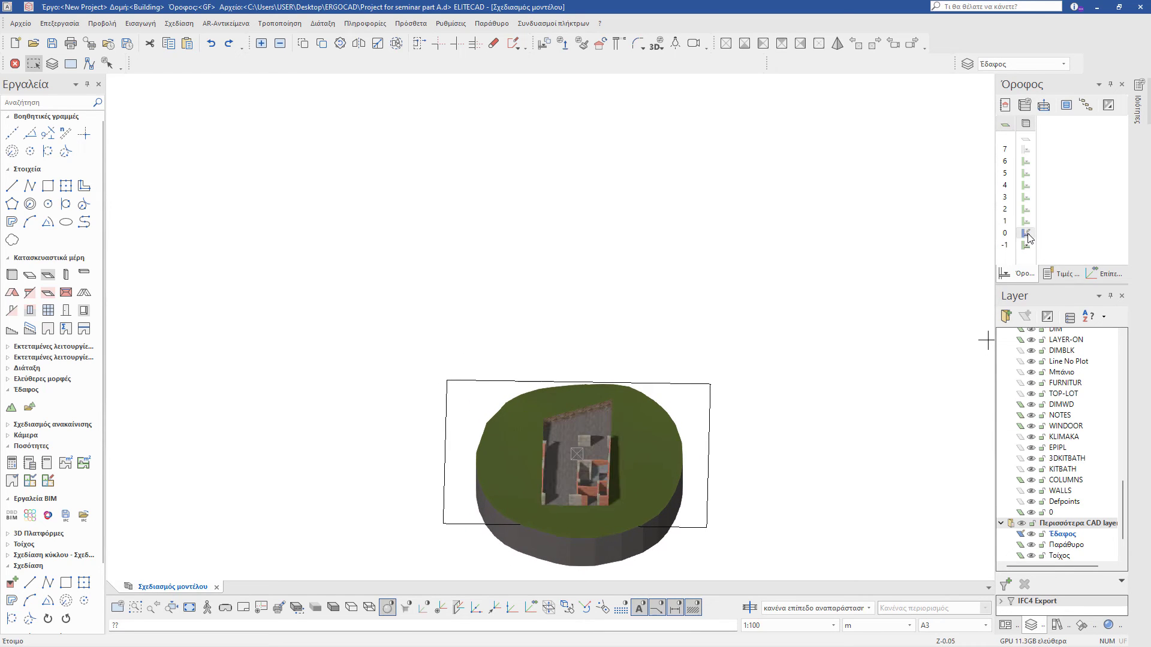
scroll(561, 479, up, 5)
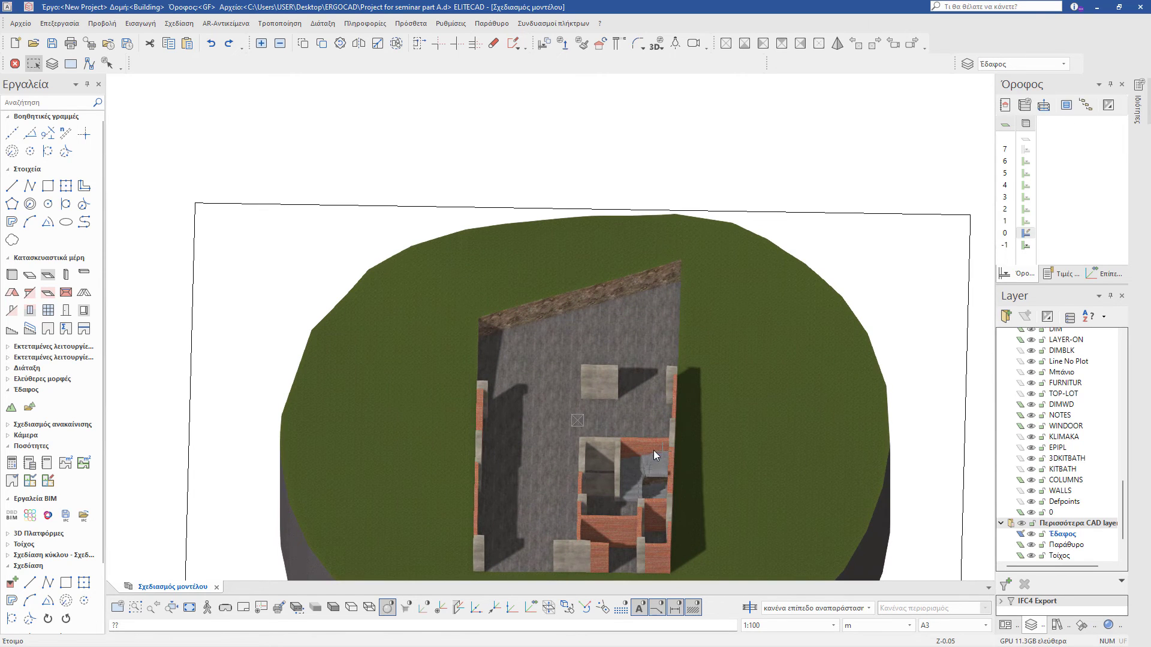
middle_drag(654, 451, 971, 288)
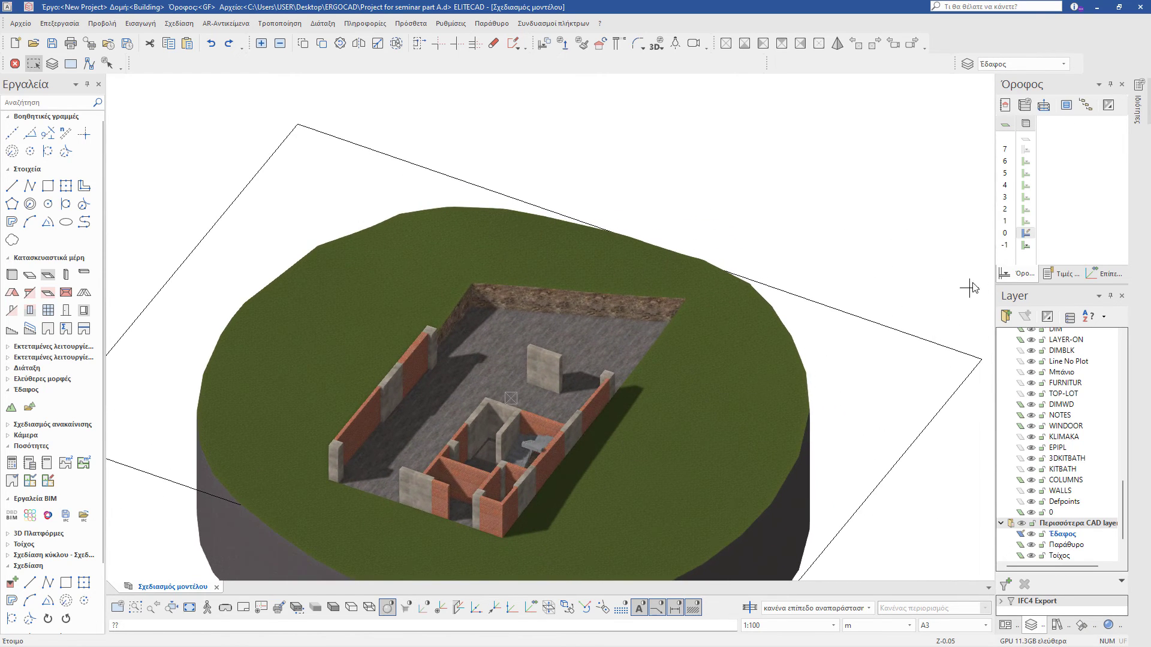
click(1026, 223)
middle_drag(637, 422, 771, 394)
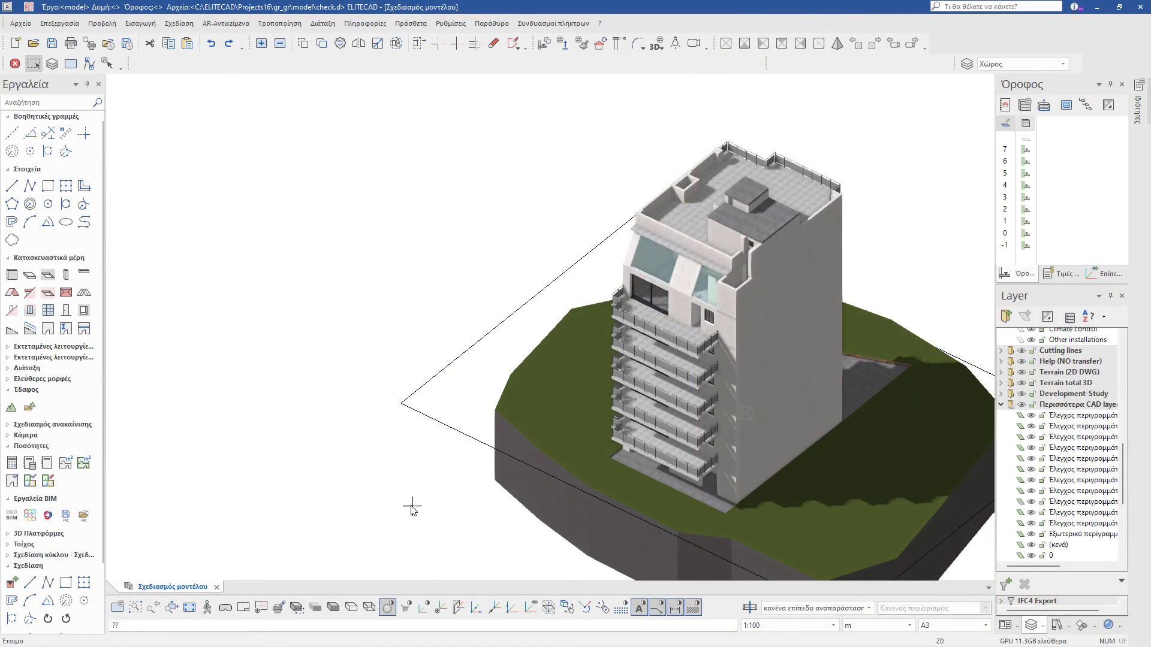
Step: Generate the 3.1 Windows report for all structures and save it to the desktop as the Excel workbook 3.1 Windows 2023-07-03 1502.xlsx
click(29, 466)
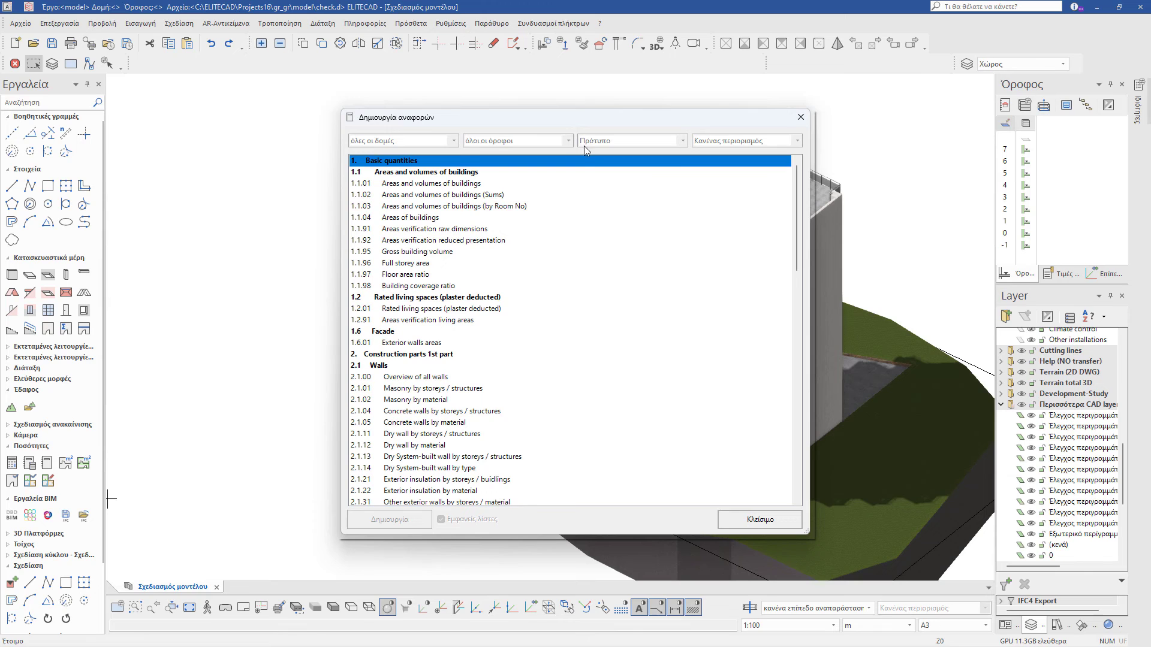
scroll(577, 189, down, 4)
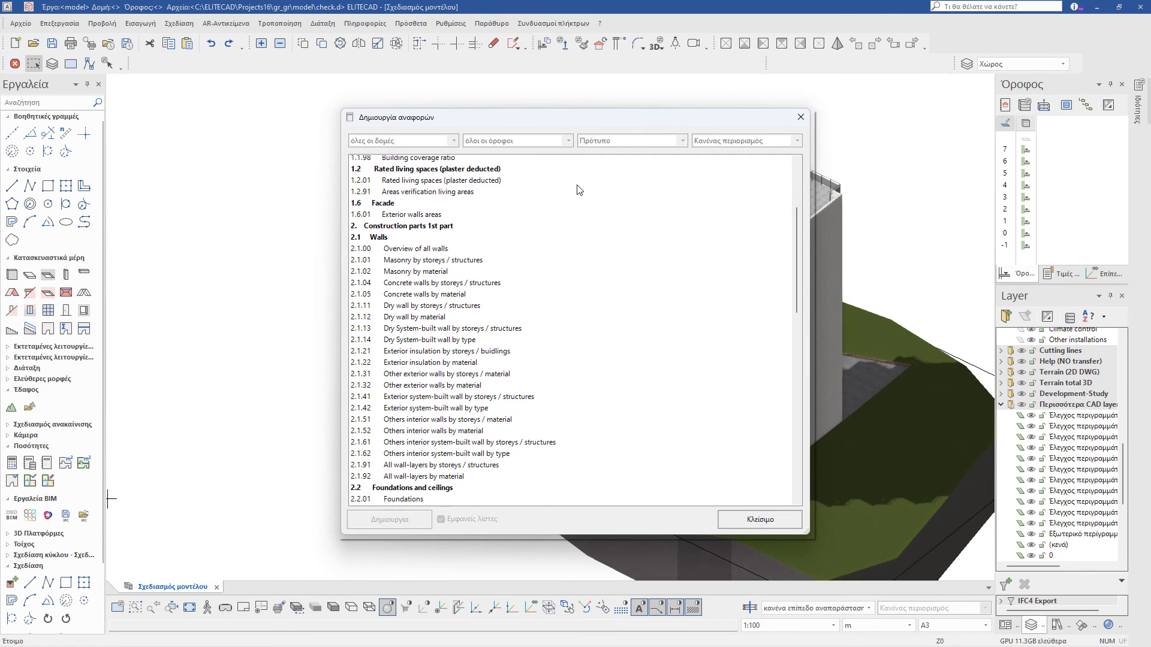
scroll(577, 190, down, 5)
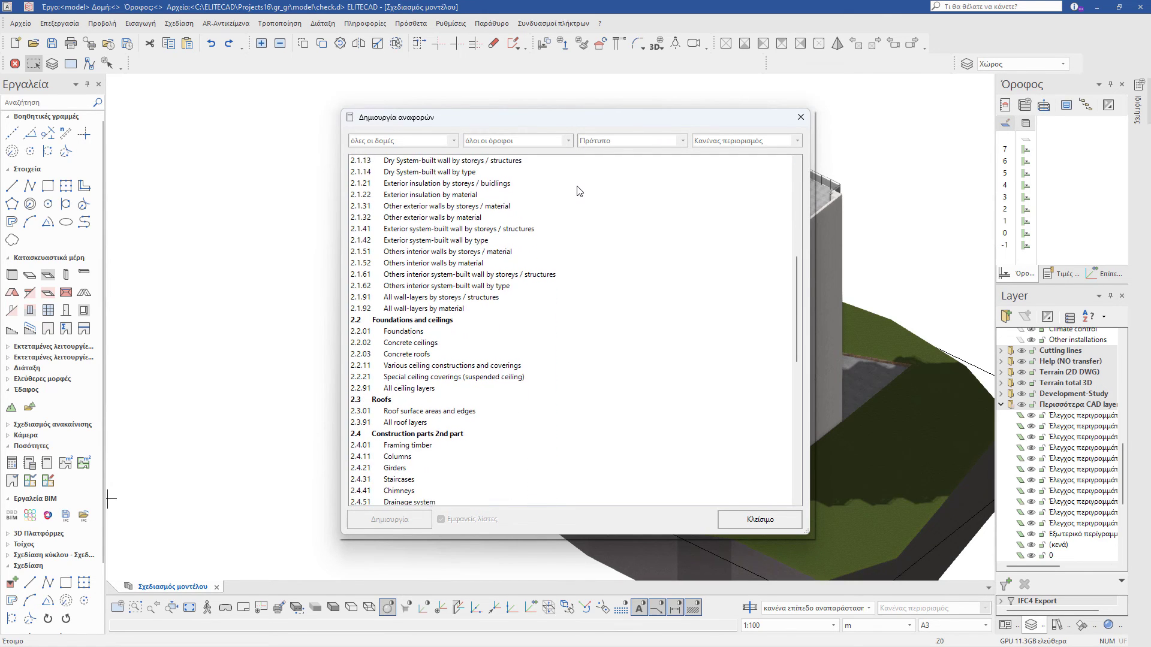
scroll(577, 191, down, 4)
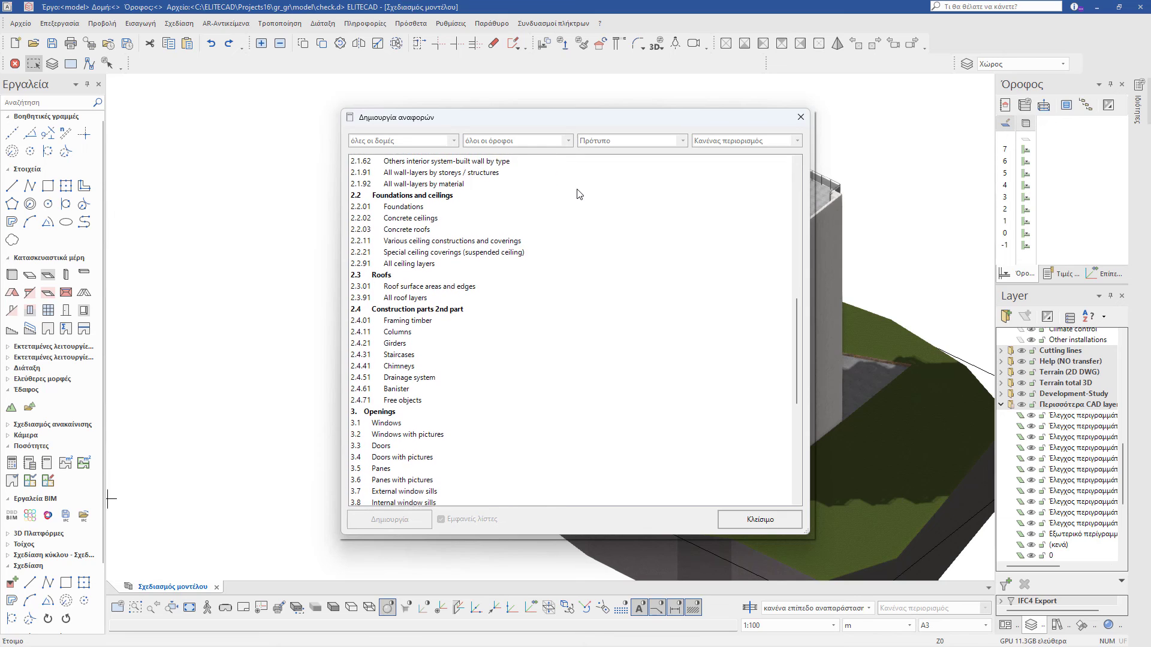
scroll(577, 193, down, 1)
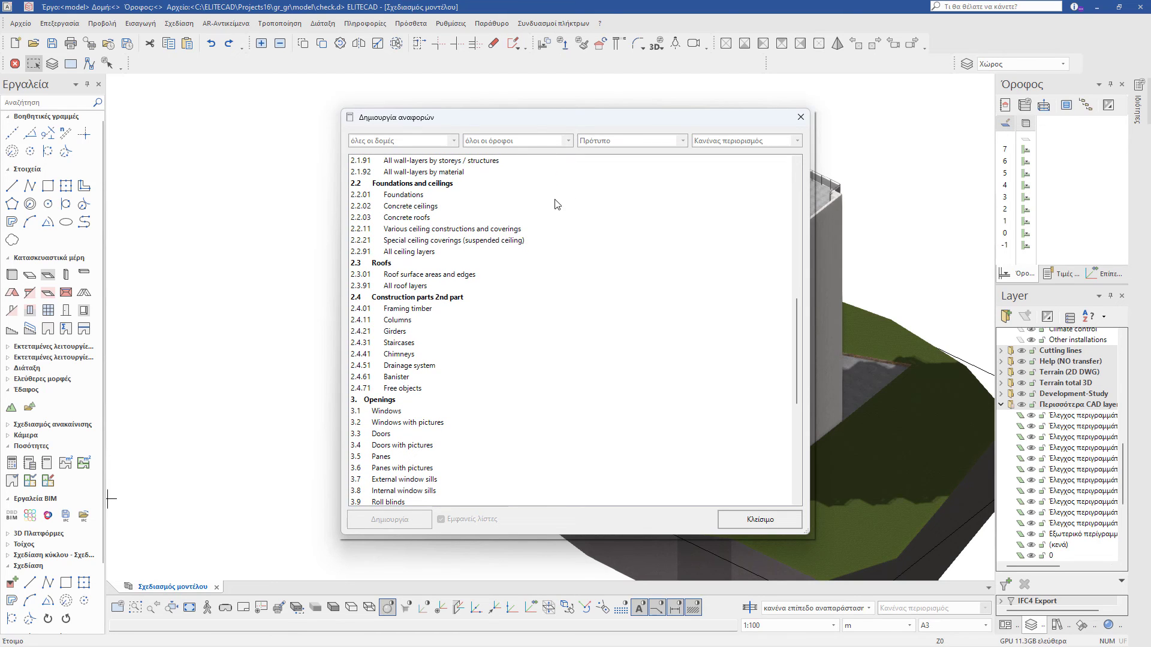
click(387, 413)
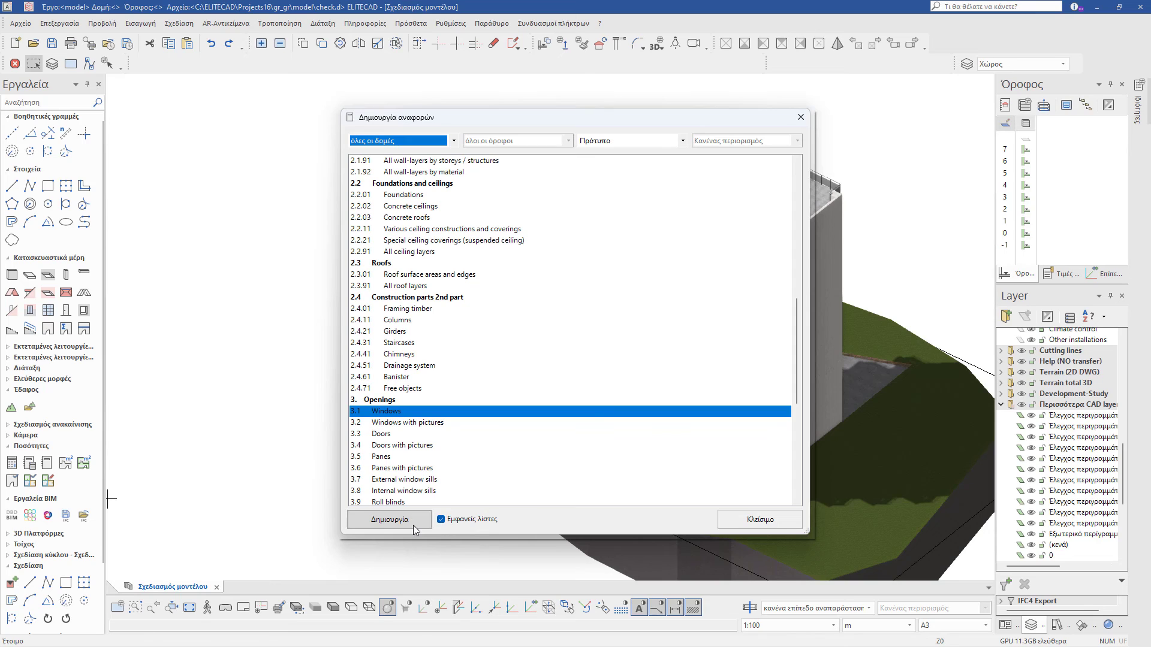
click(390, 519)
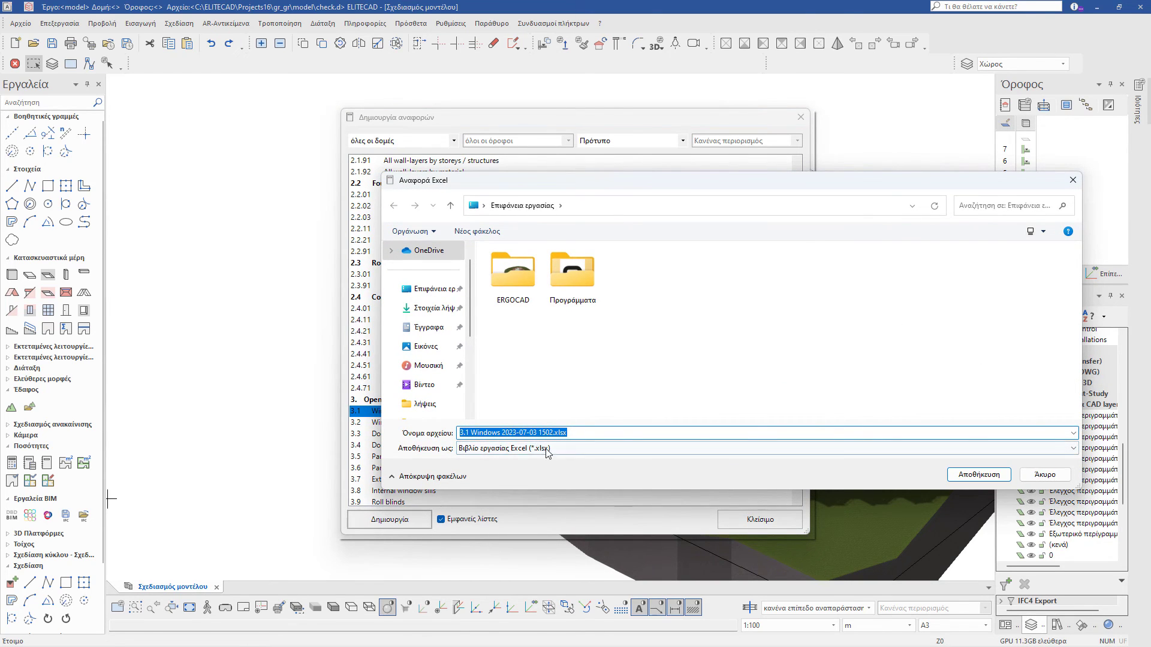
click(978, 475)
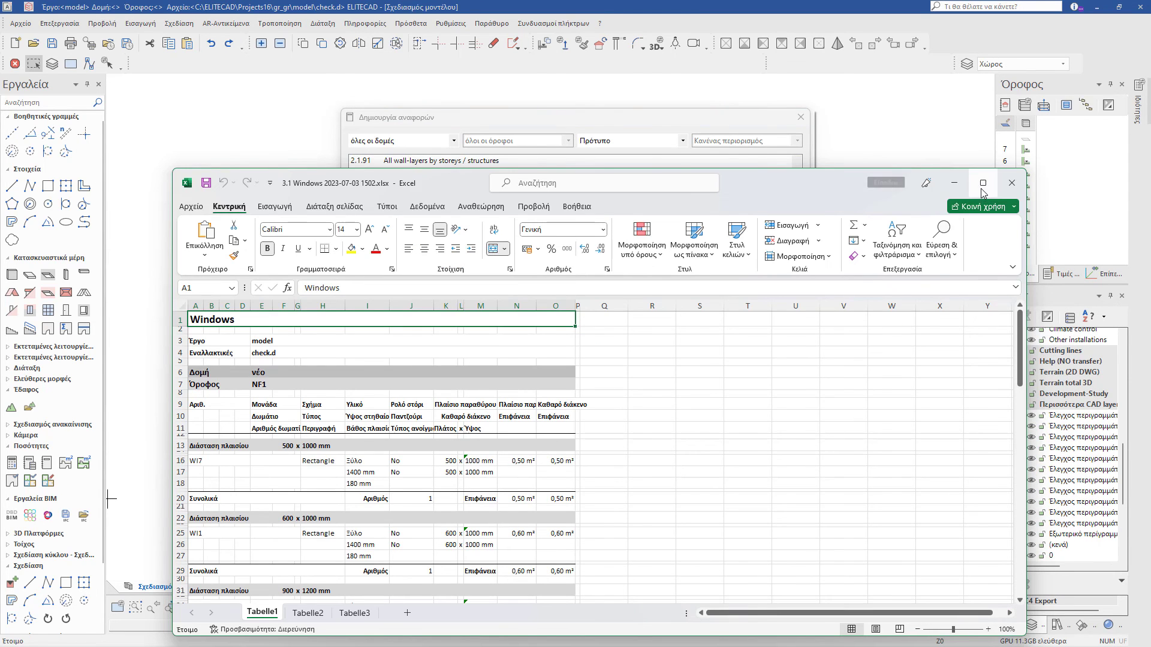
Step: Examine the Windows report in the Excel workbook, covering window sizes, materials and area totals for storeys NF1 to NF3
click(982, 189)
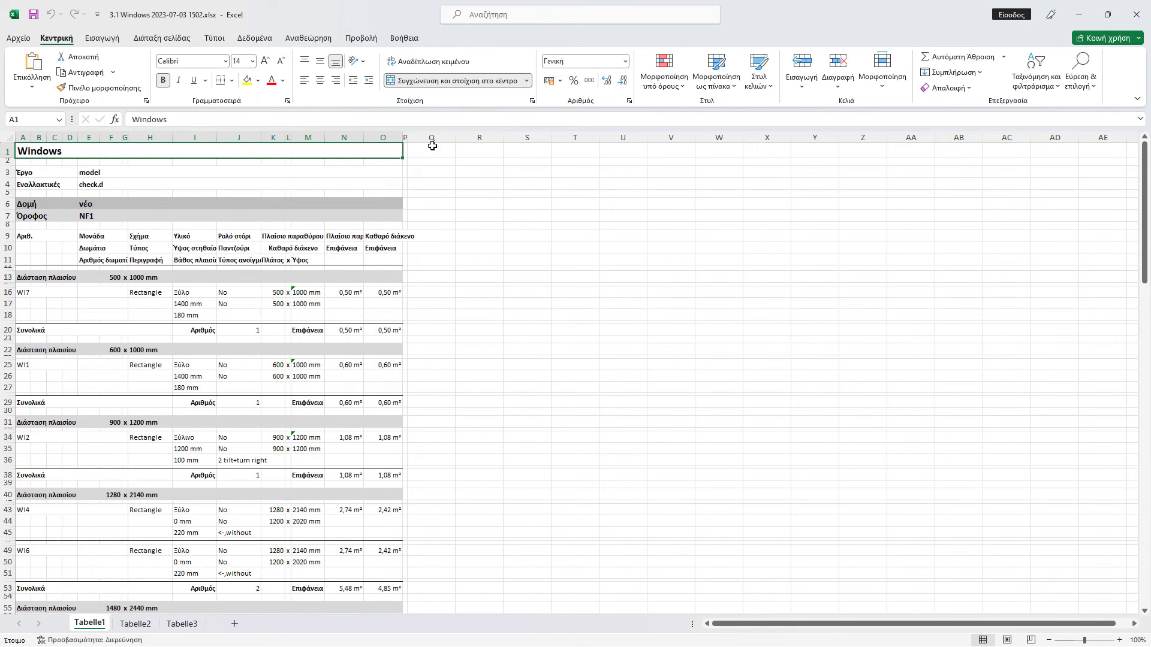
scroll(418, 220, down, 2)
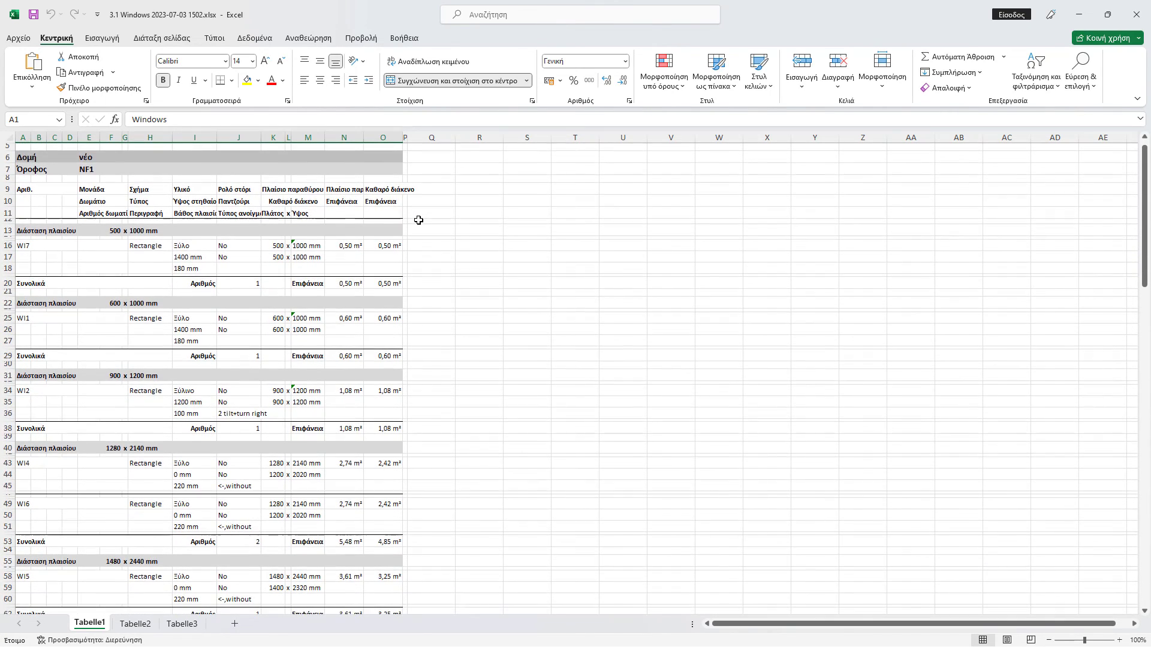
scroll(418, 220, down, 4)
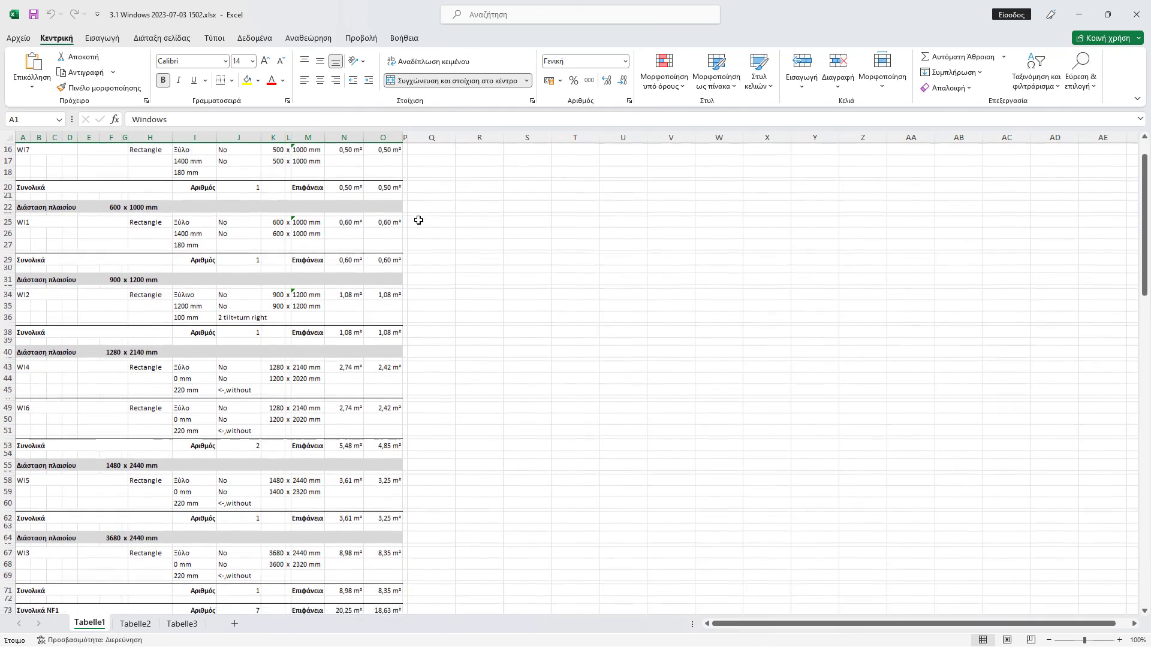
scroll(419, 220, down, 4)
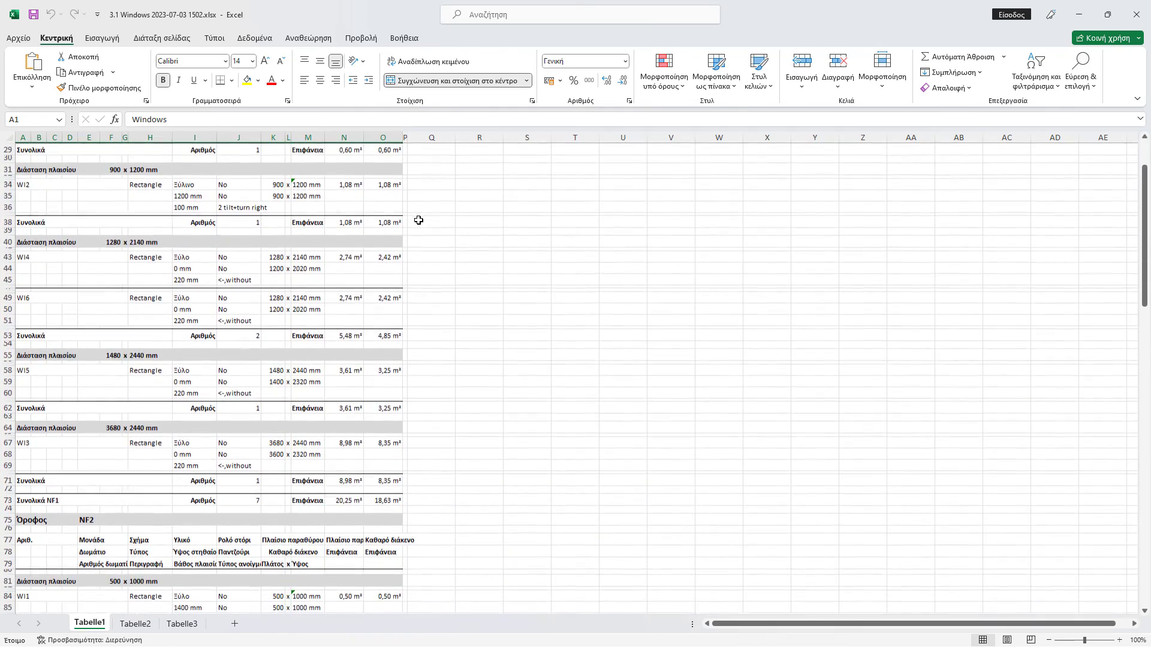
scroll(418, 220, down, 4)
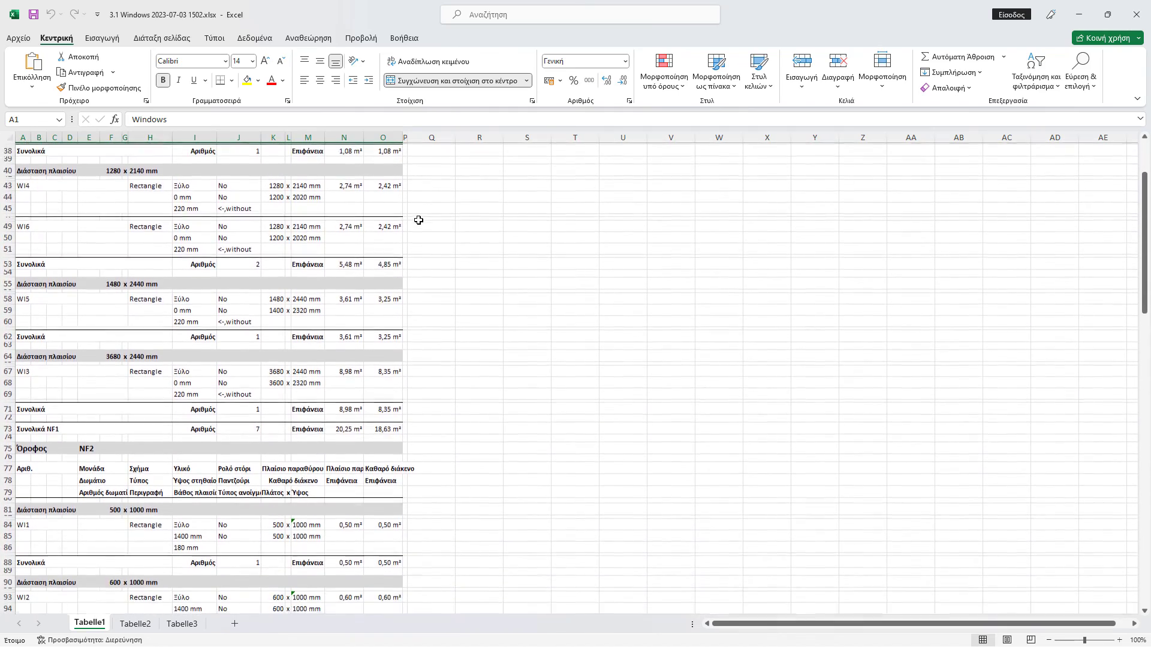
scroll(418, 220, down, 3)
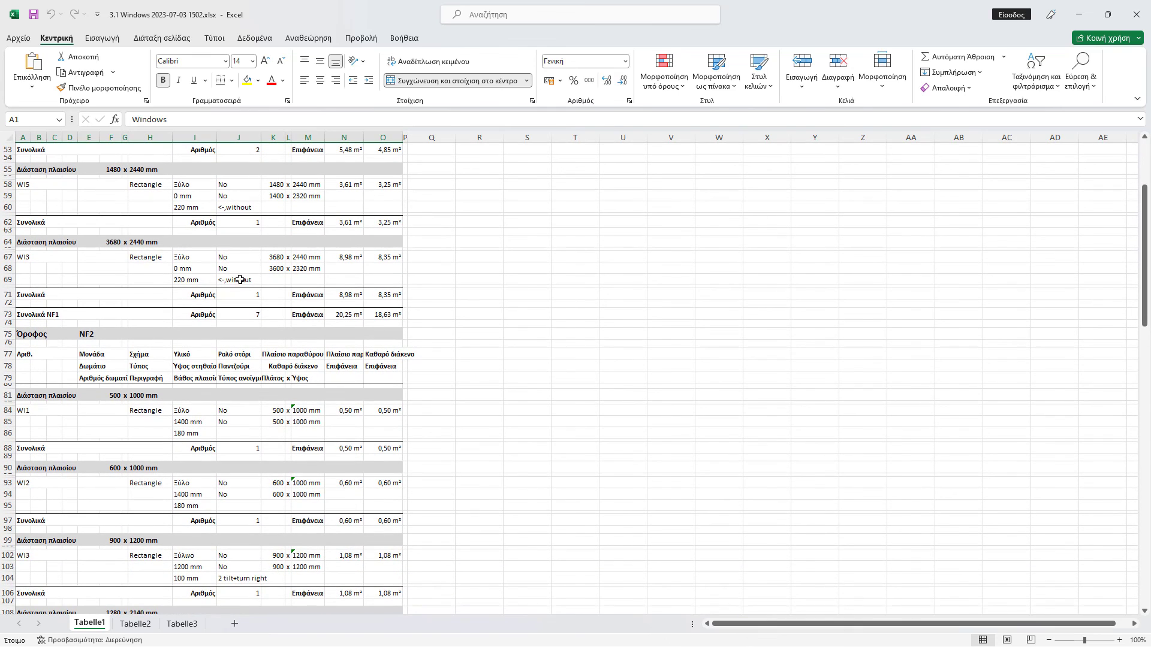
scroll(420, 371, down, 5)
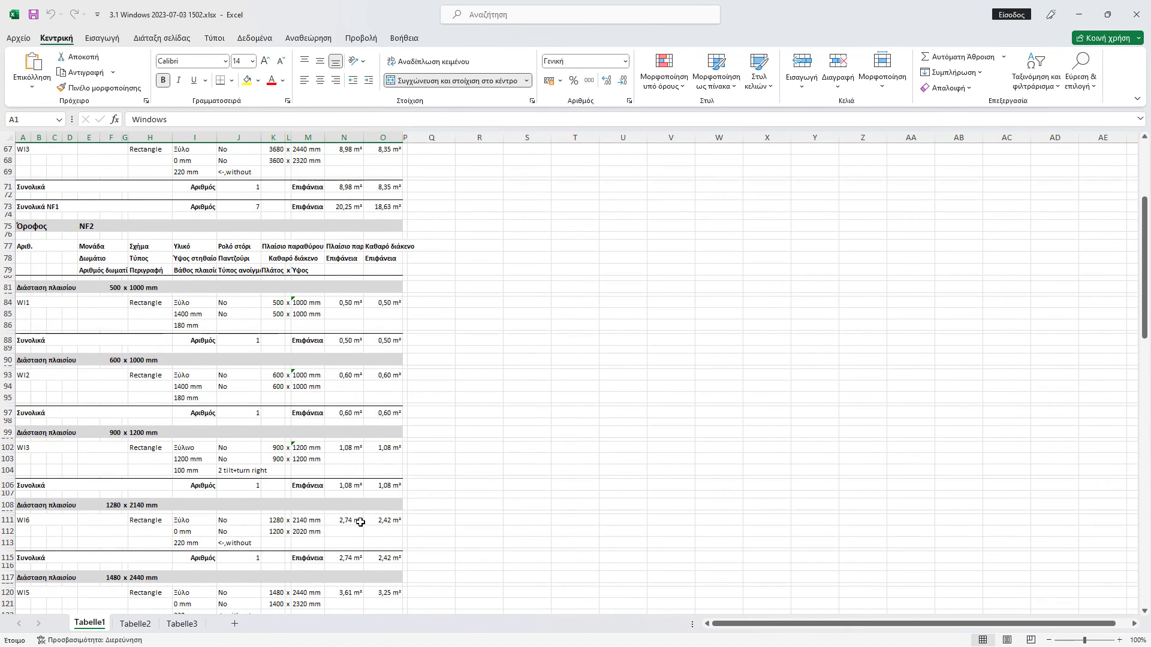
scroll(362, 523, down, 3)
scroll(444, 532, down, 7)
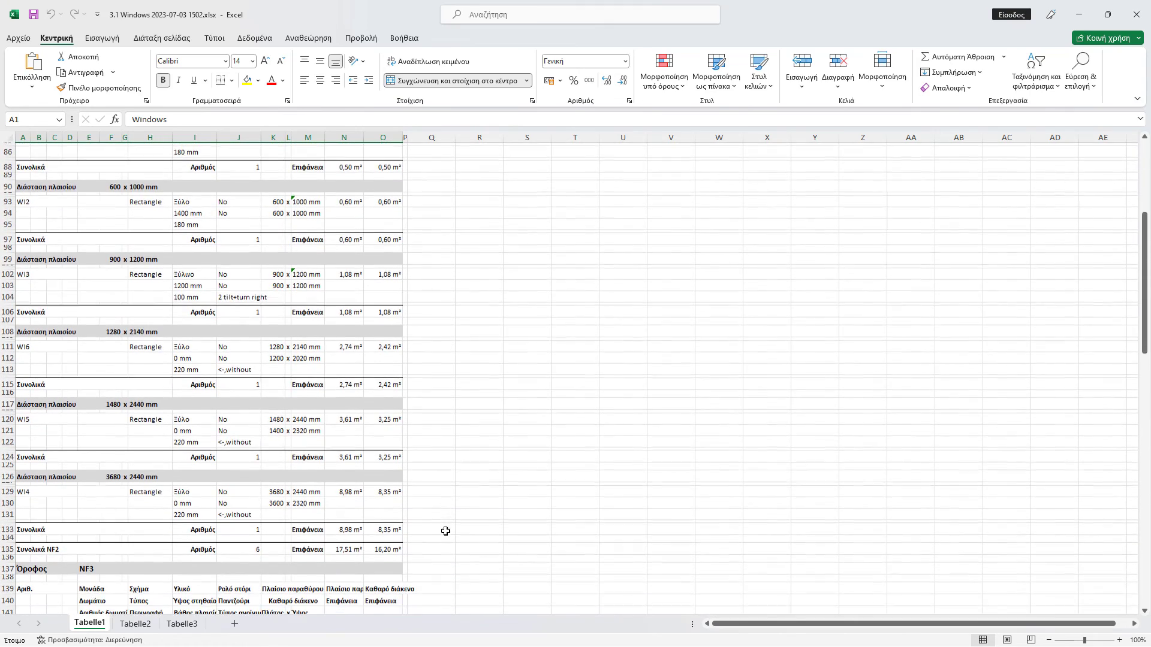
scroll(446, 532, down, 7)
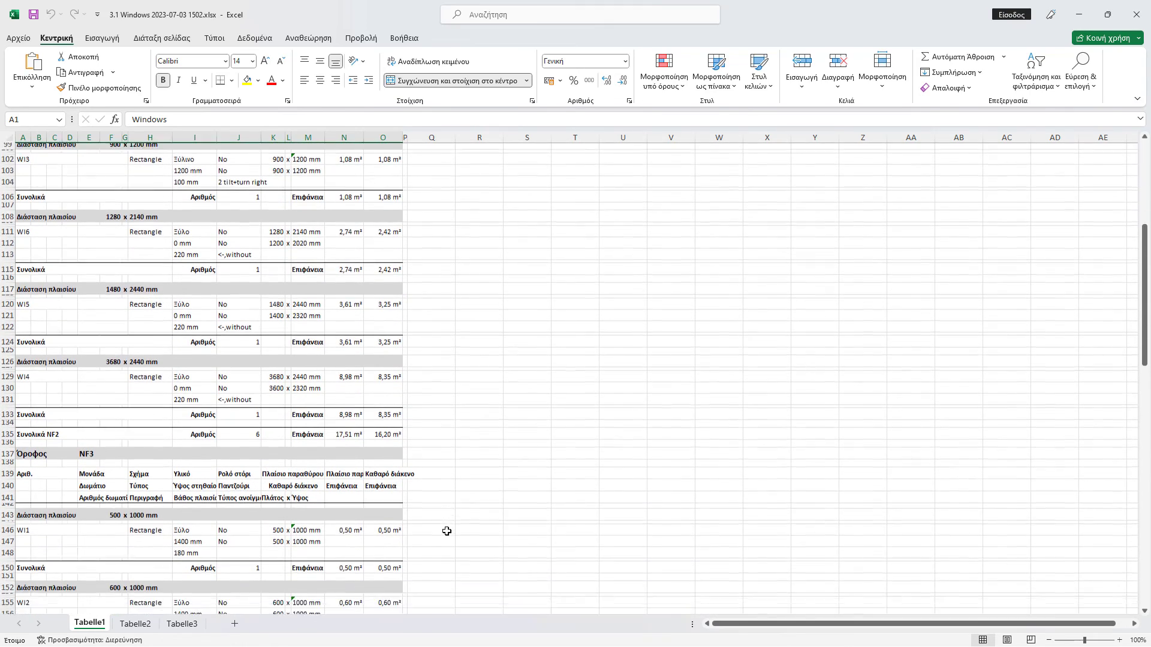
scroll(447, 532, down, 2)
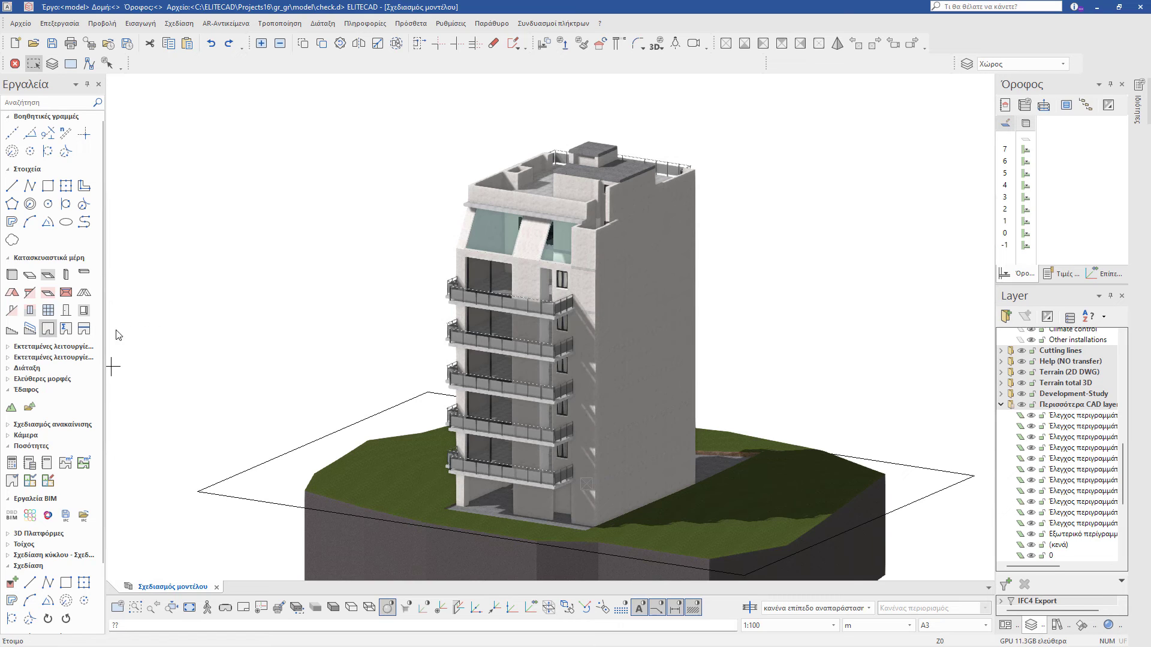
Step: Switch back to the ELITECAD model and make storey 2 active to work on its floor plan
click(1027, 213)
middle_drag(658, 329, 645, 397)
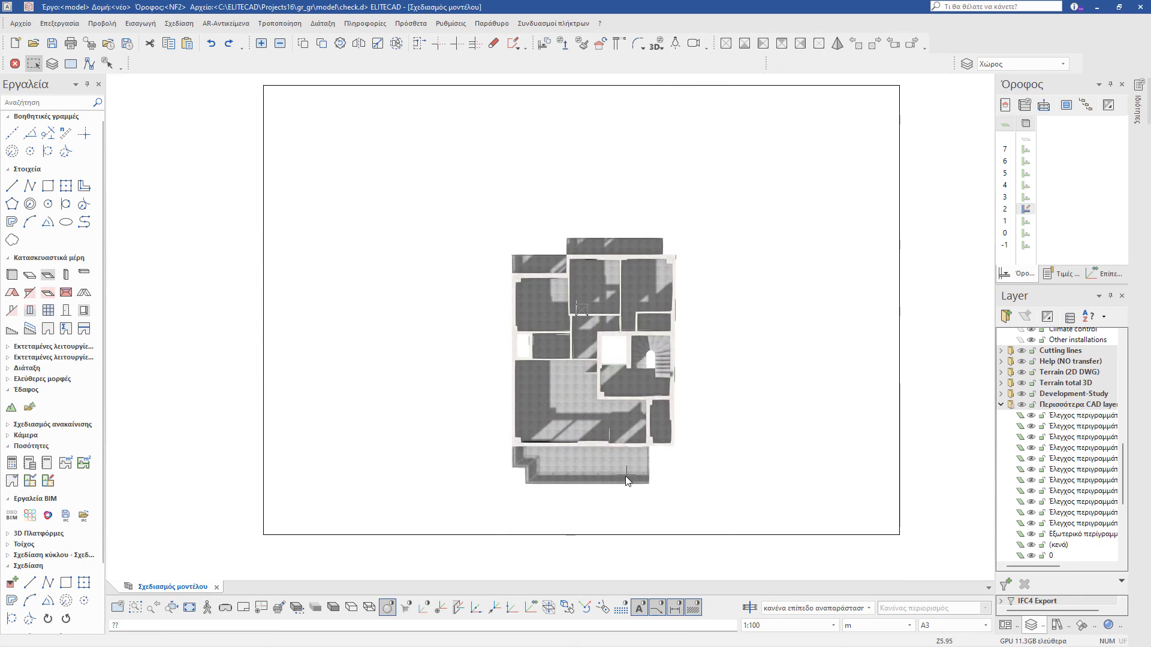
scroll(625, 474, up, 2)
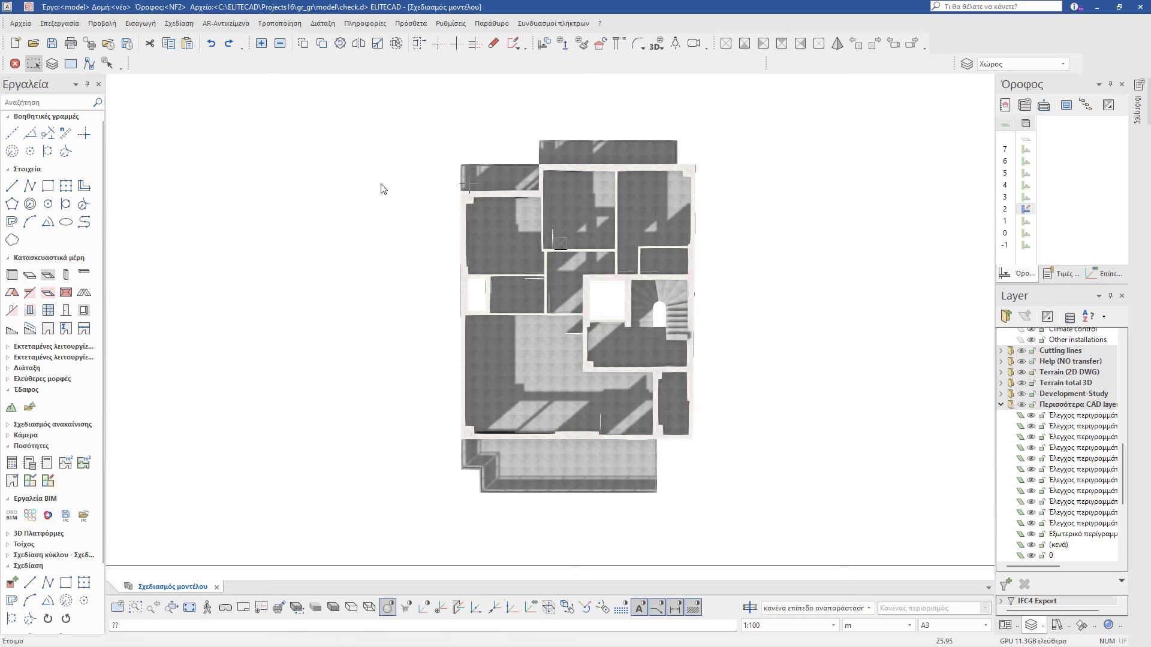
Step: Place an Υπνοδωμάτιο room using the Διαμονή template in the middle room along the rear balcony of storey 2
click(48, 329)
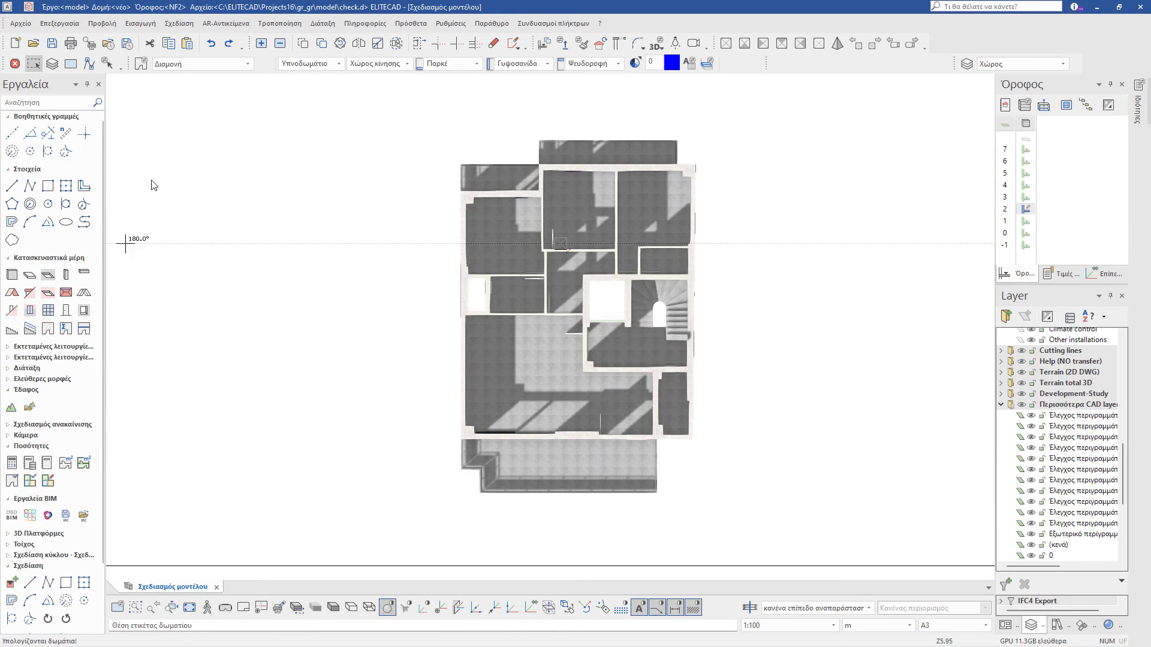
click(249, 63)
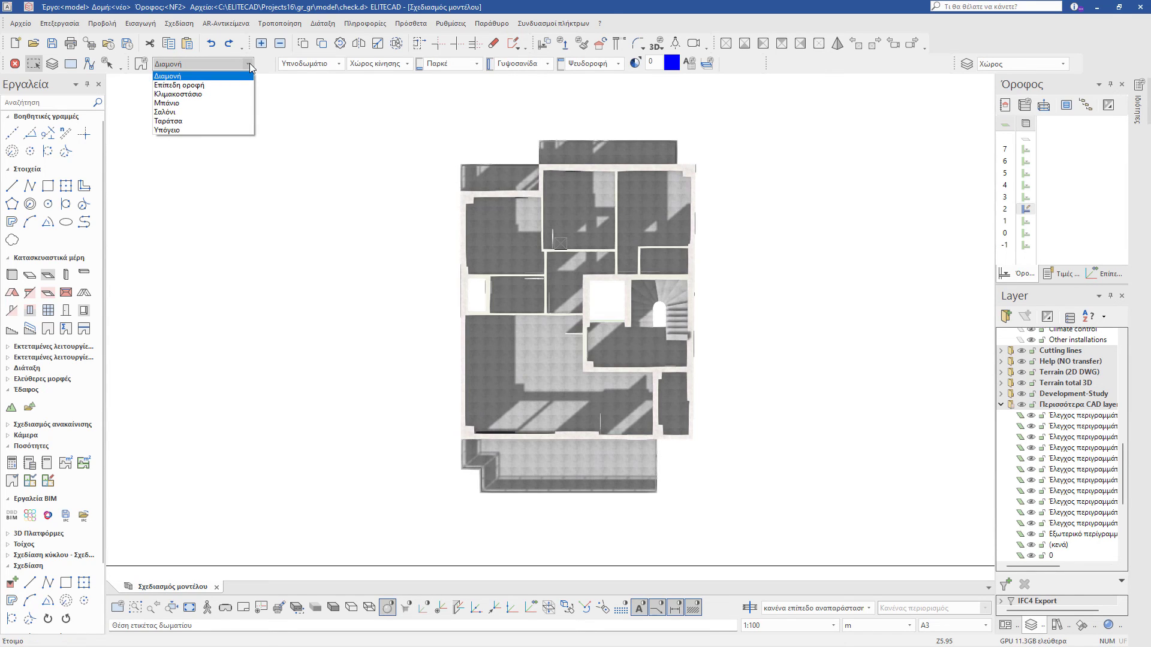
click(250, 64)
click(341, 64)
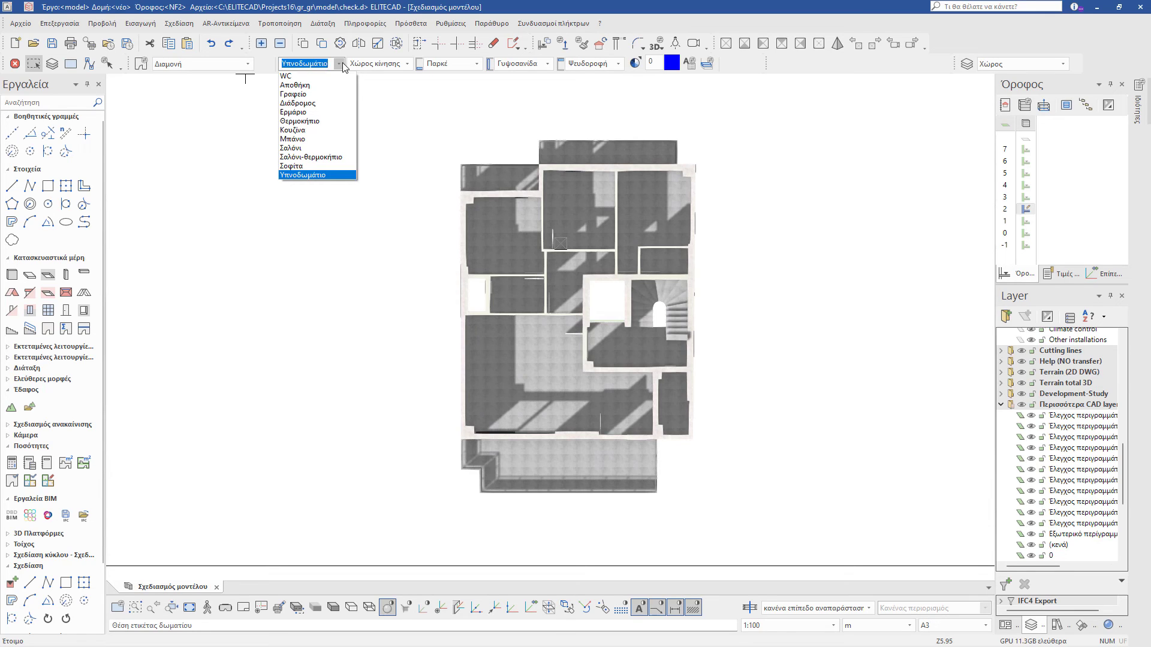
click(343, 65)
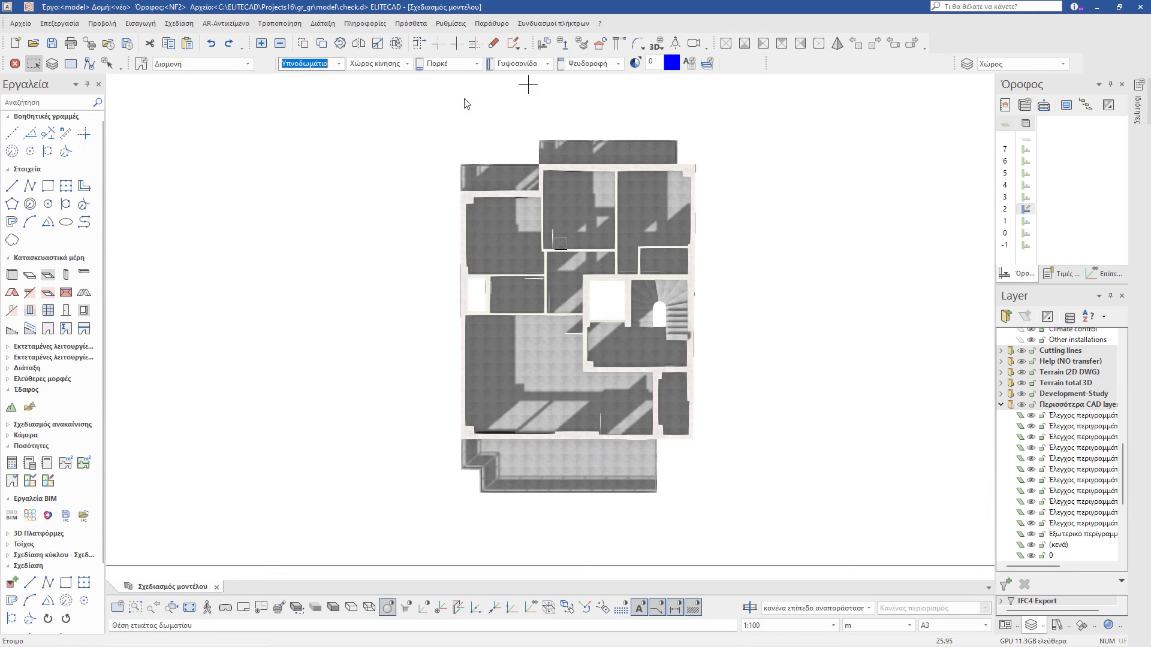
click(577, 210)
click(589, 242)
middle_drag(590, 242, 640, 213)
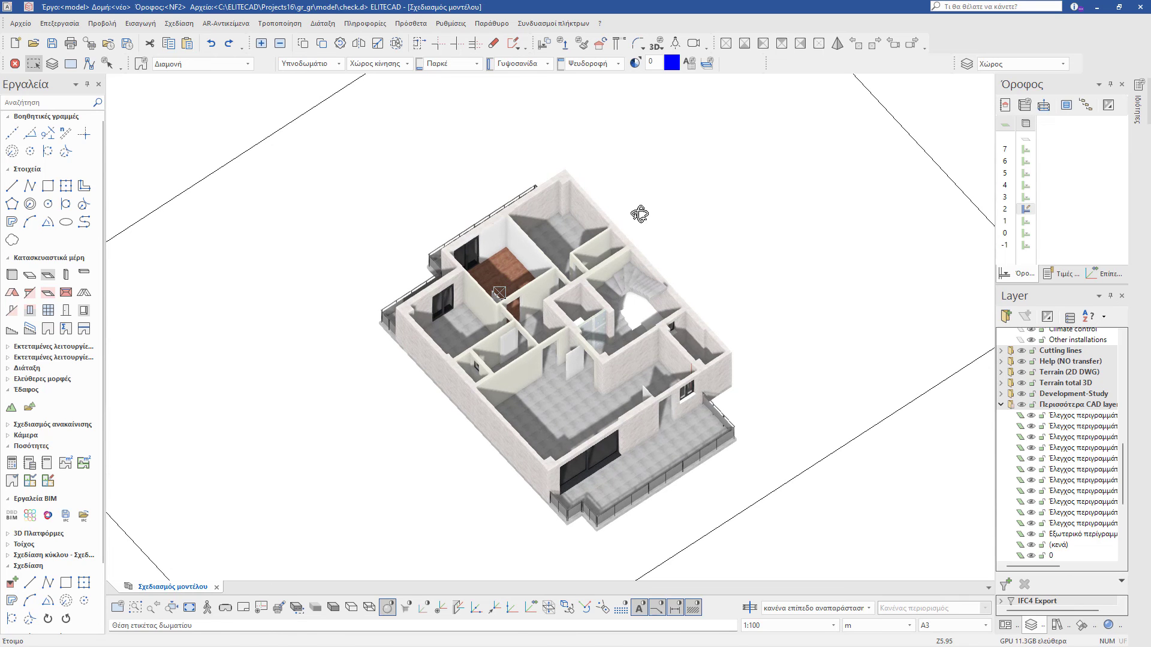
middle_drag(579, 269, 246, 123)
Step: Set the room's floor material to Παρκέ002, keep the ceiling material, and apply the room parameters
click(141, 63)
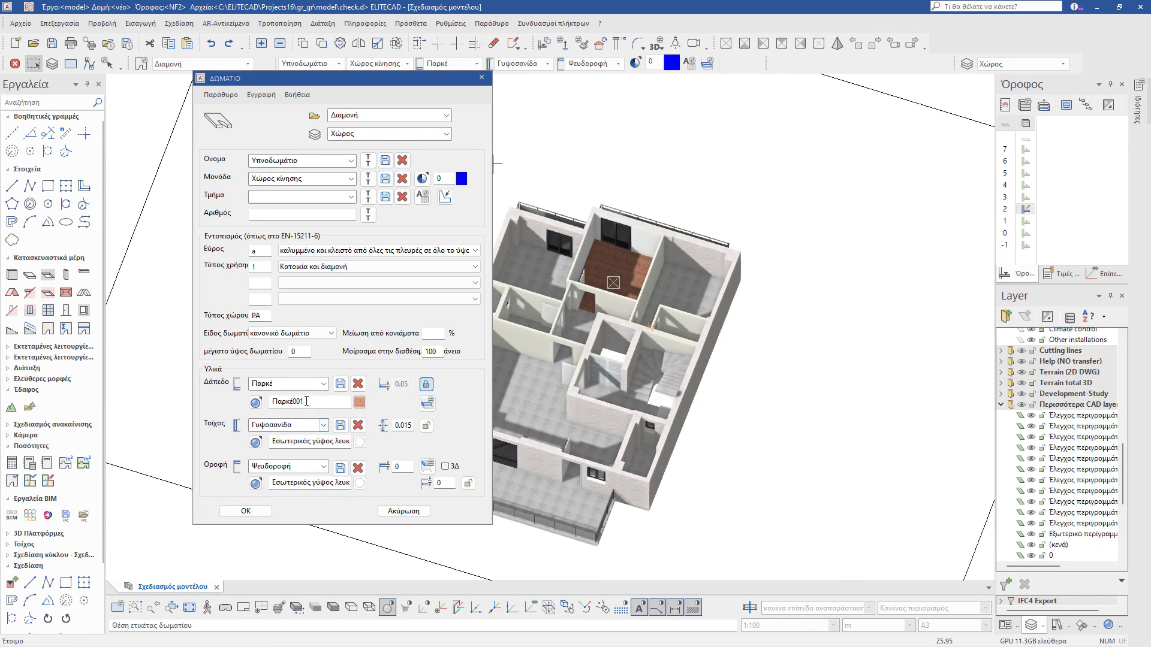
click(359, 401)
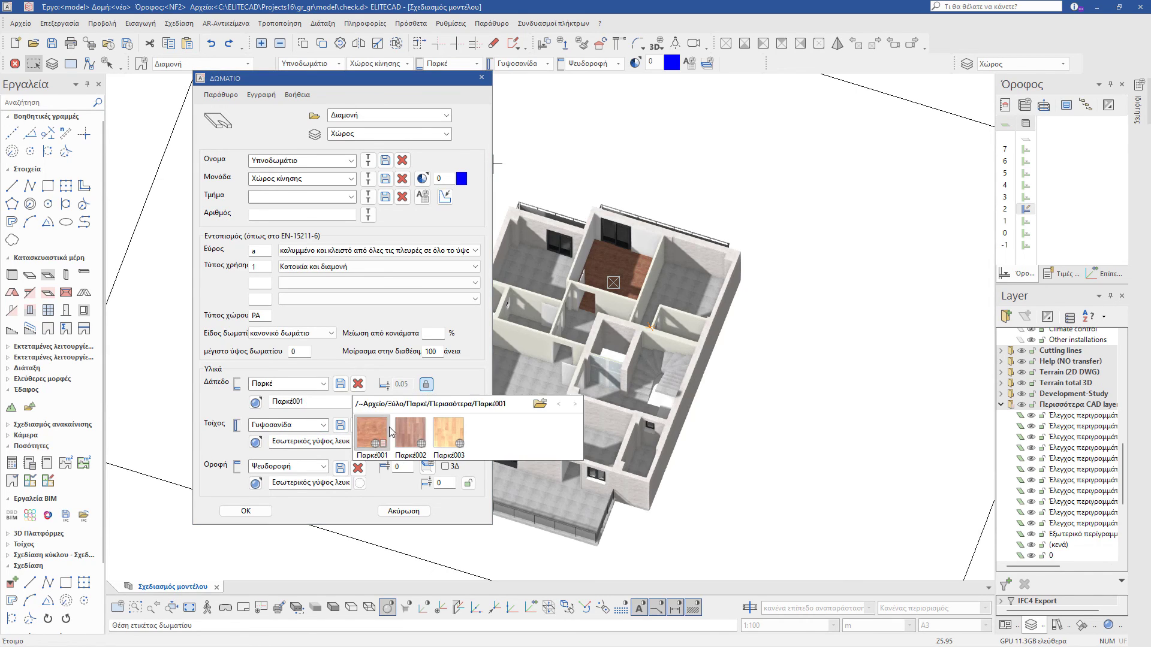
click(407, 437)
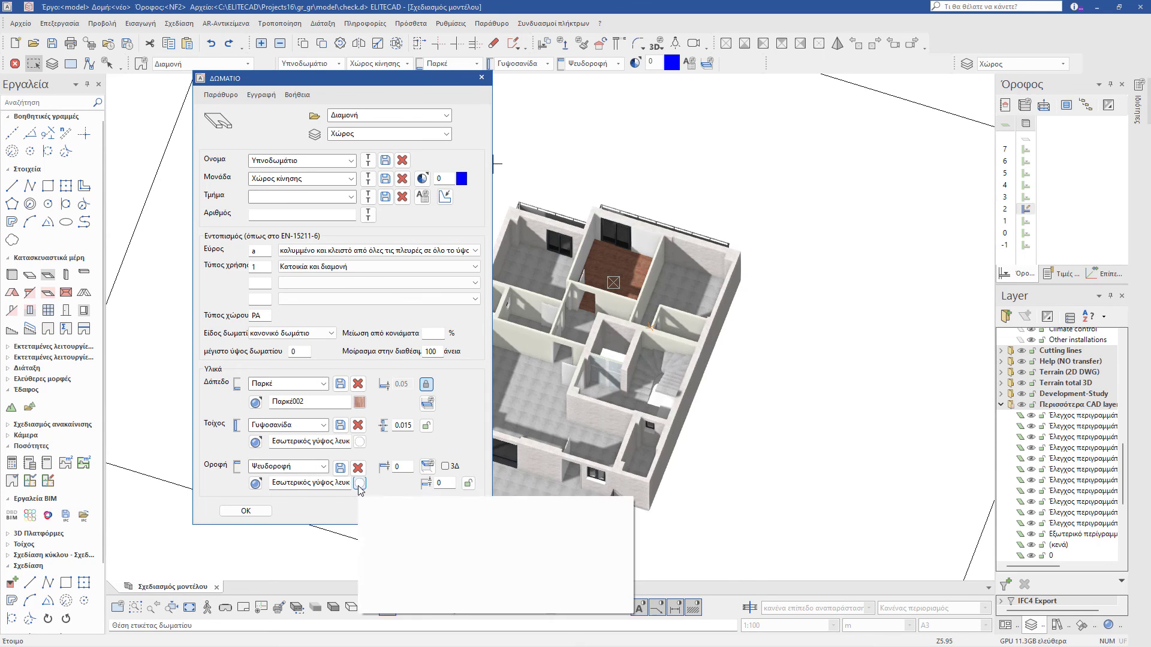
click(359, 484)
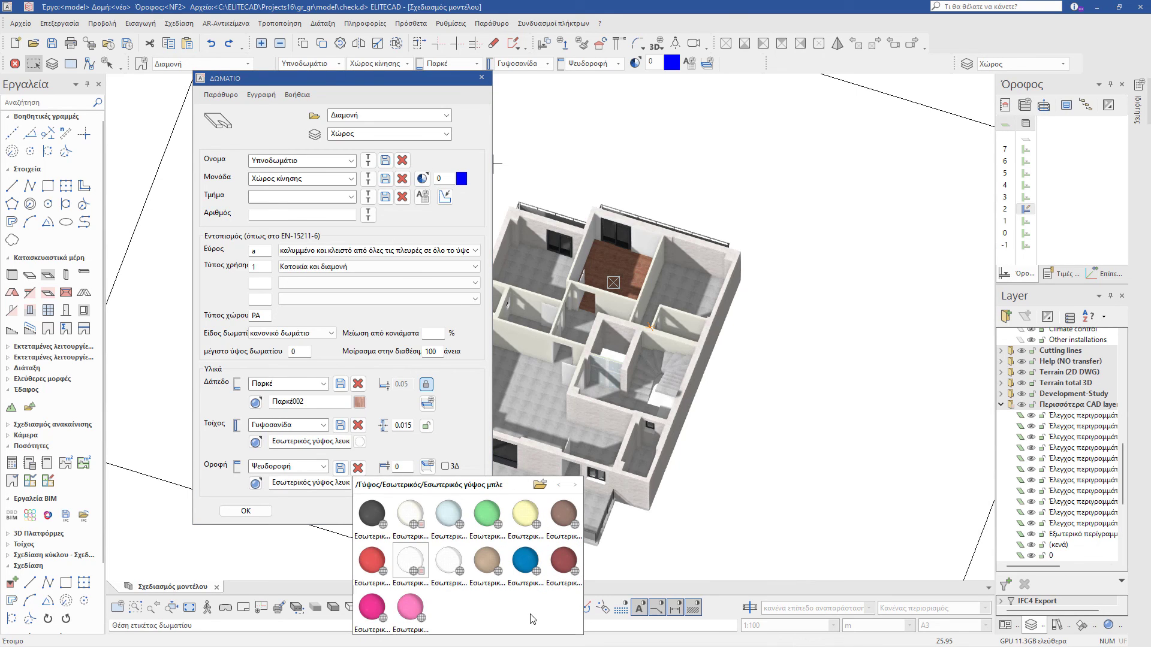
click(324, 516)
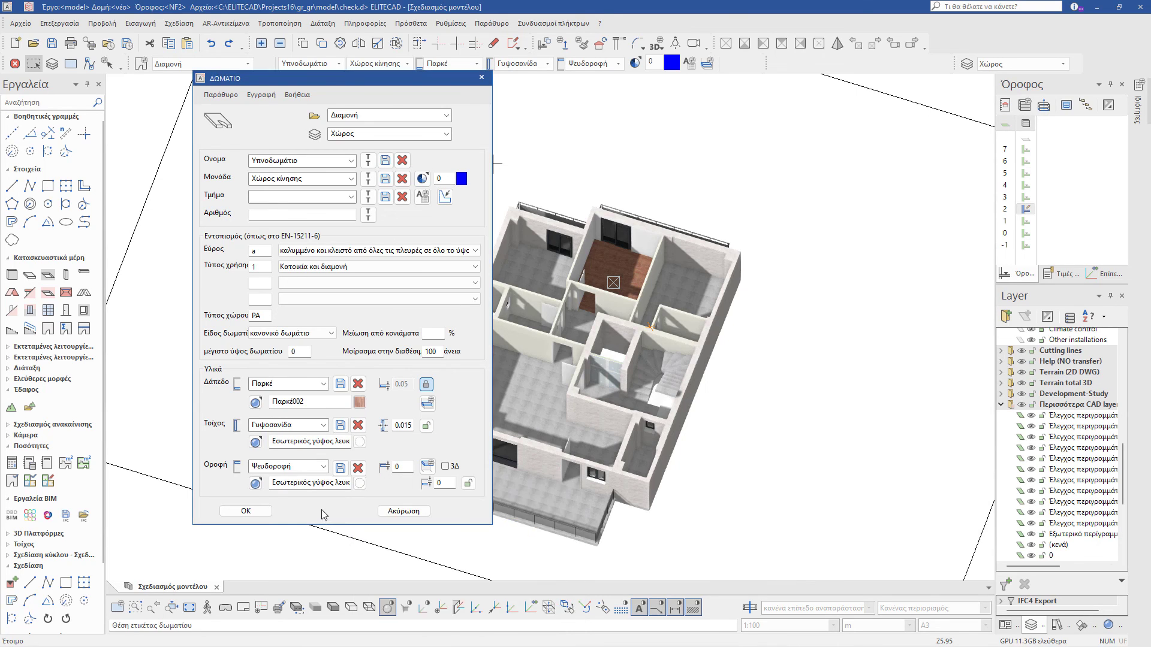
click(268, 510)
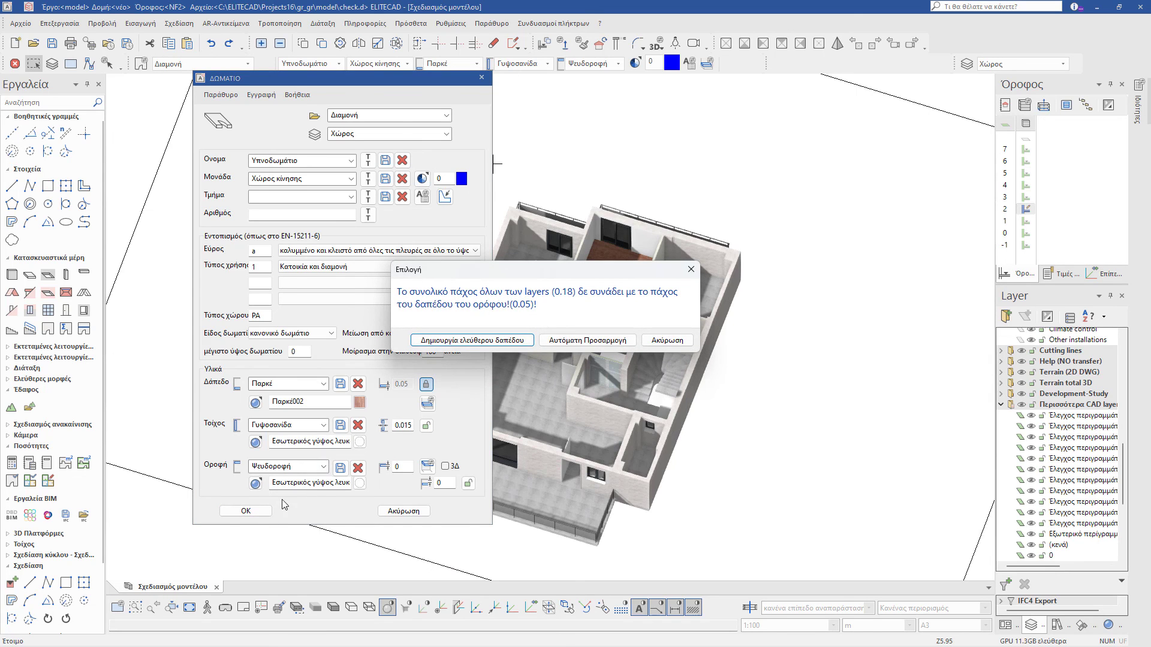